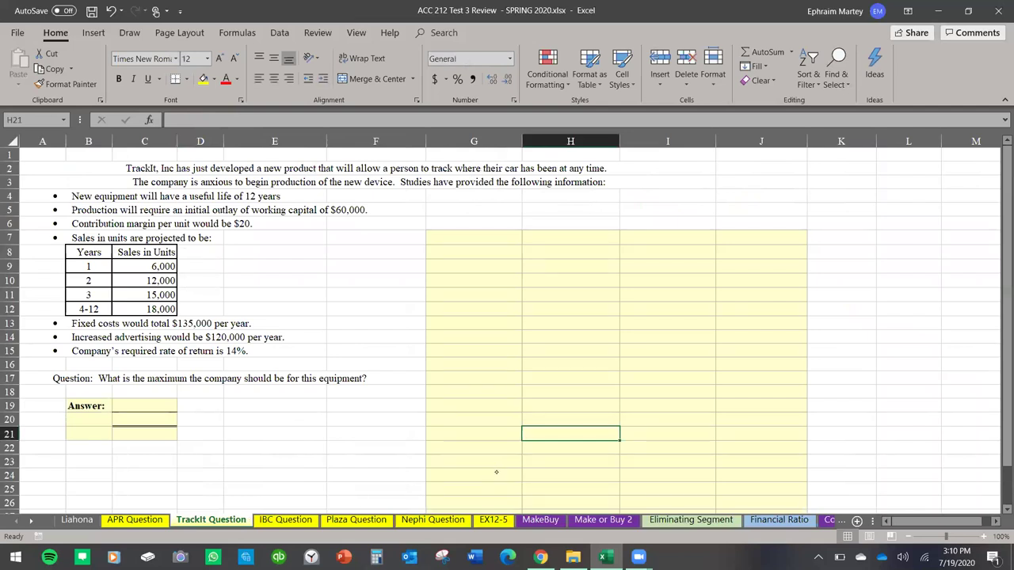
# Underline the 12-year useful life and start a column in I7 with the heading Years, followed by Now and 1.
pyautogui.moveTo(286, 192)
pyautogui.mouseDown()
pyautogui.moveTo(290, 204)
pyautogui.moveTo(242, 208)
pyautogui.mouseUp()
pyautogui.click(685, 240)
pyautogui.write('Ye')
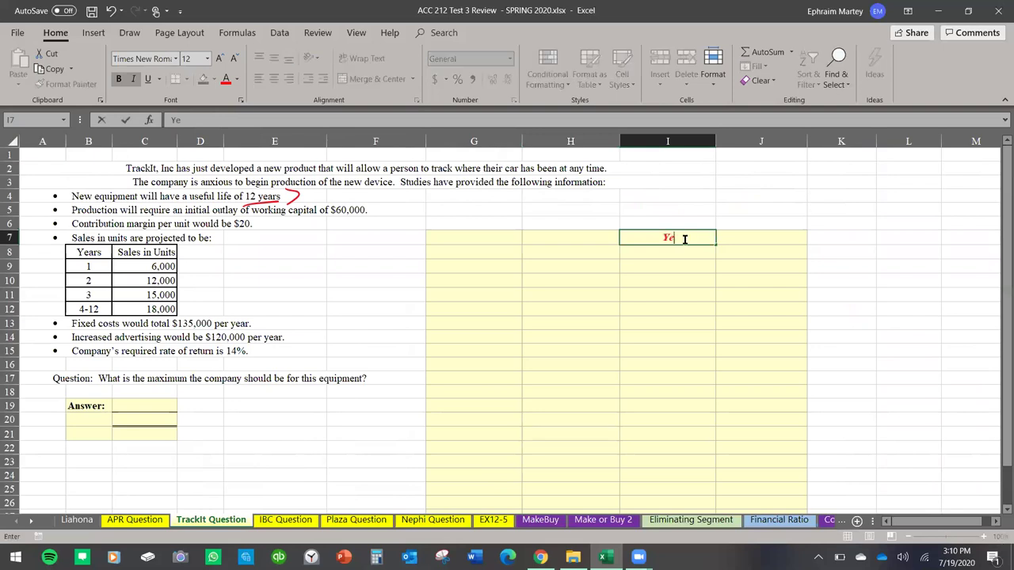
pyautogui.write('ars')
pyautogui.press('Return')
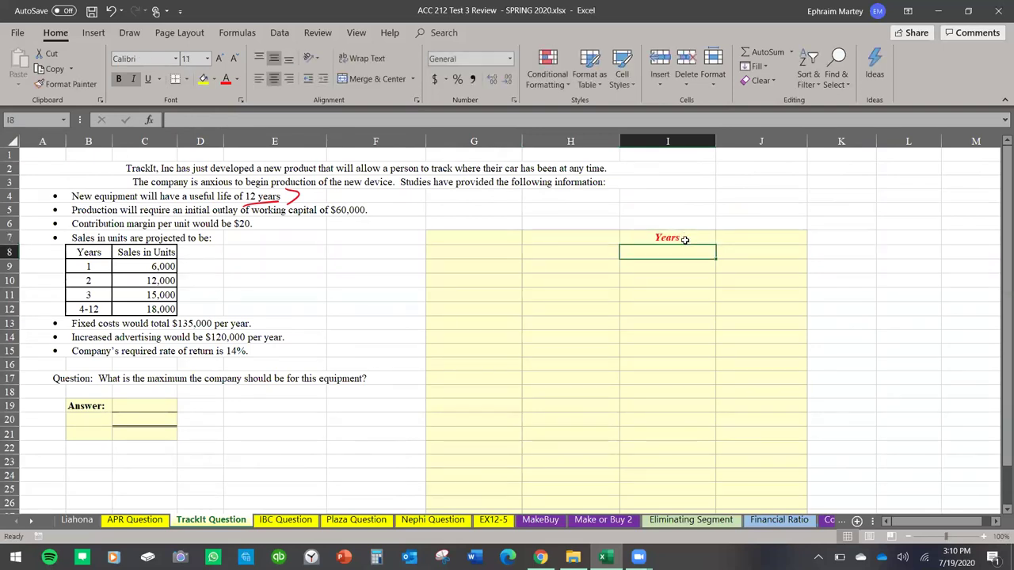
pyautogui.write('Now')
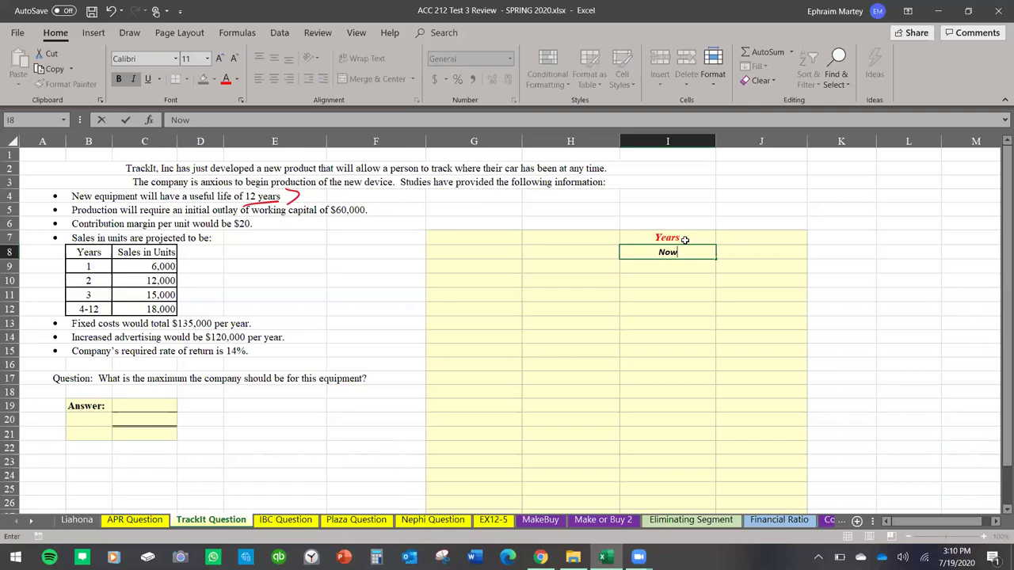
pyautogui.press('Return')
pyautogui.write('1')
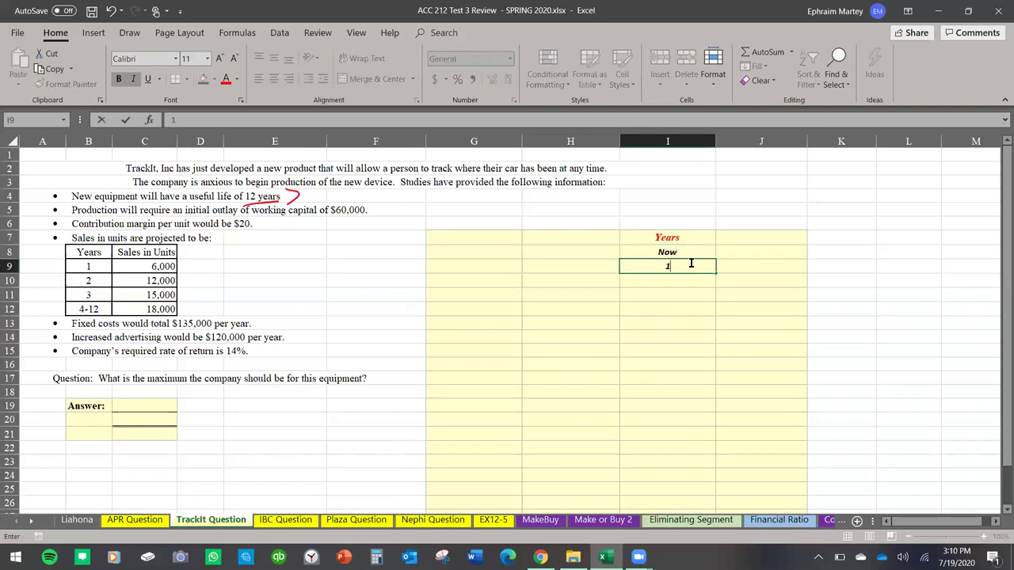
pyautogui.press('Return')
# Enter =1+I9 in I10 and fill the formula down to I20 to number the years through 12.
pyautogui.write('=')
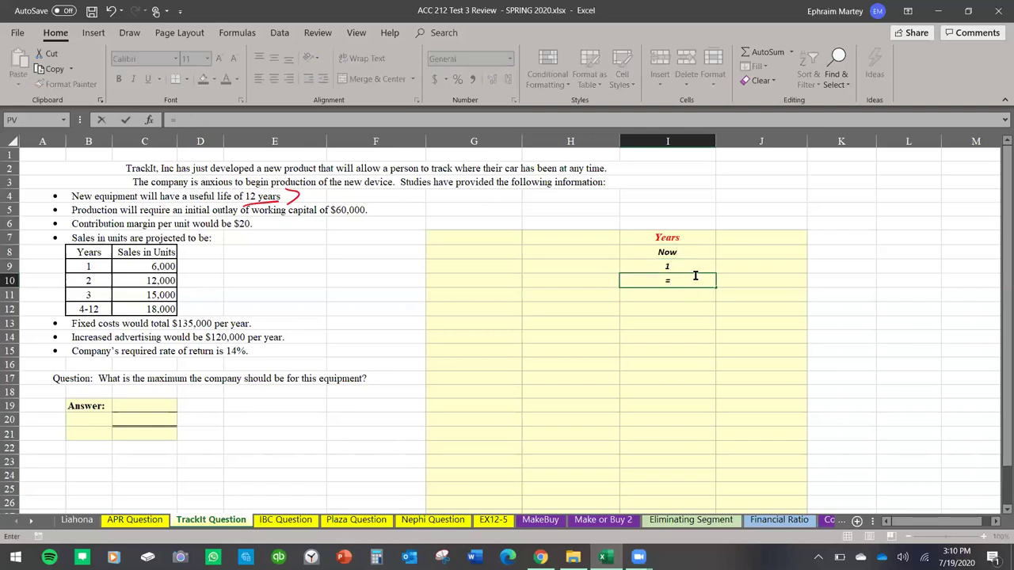
pyautogui.write('1+')
pyautogui.click(681, 265)
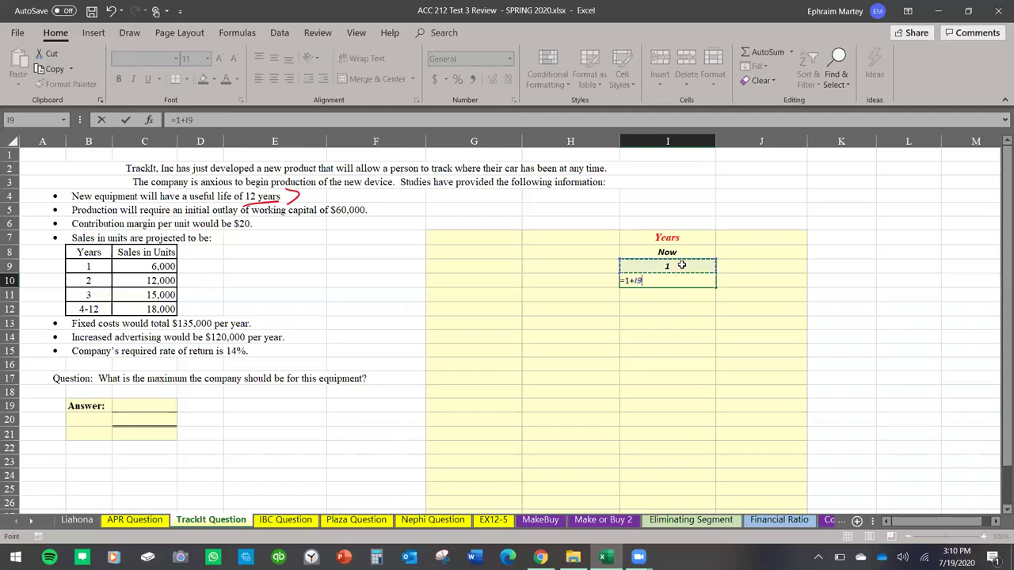
pyautogui.press('Return')
pyautogui.click(691, 281)
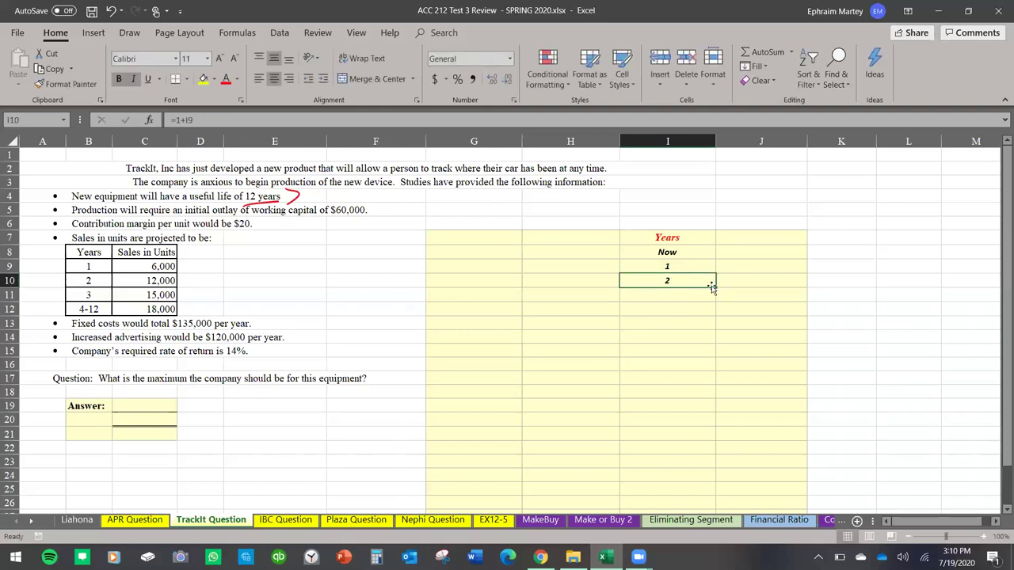
pyautogui.moveTo(712, 287); pyautogui.dragTo(716, 427)
pyautogui.moveTo(741, 364); pyautogui.dragTo(741, 355)
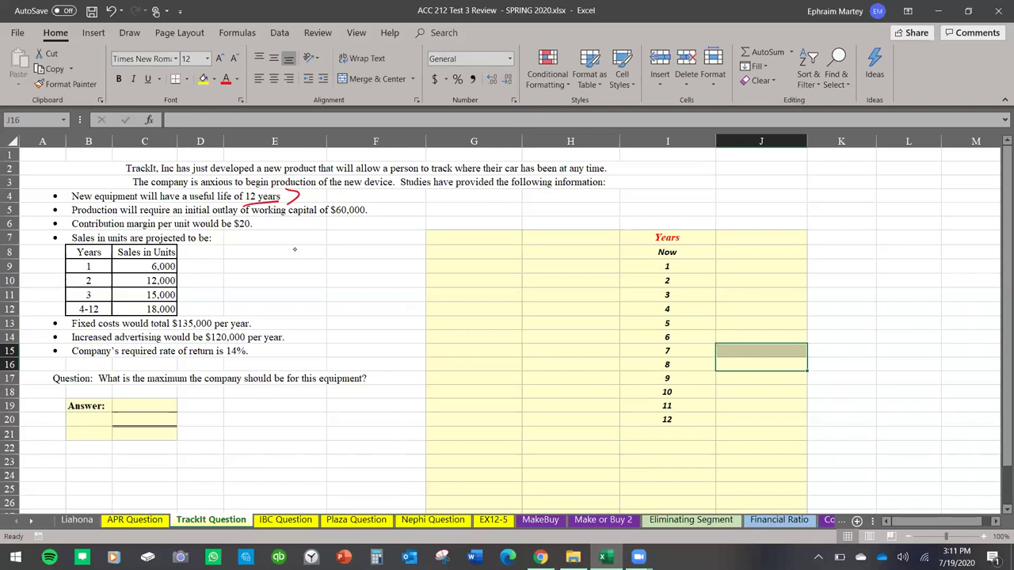
# Underline the $60,000 working capital in the problem text and enter -60000 in H8 for the Now row.
pyautogui.moveTo(261, 219); pyautogui.dragTo(358, 214)
pyautogui.click(577, 250)
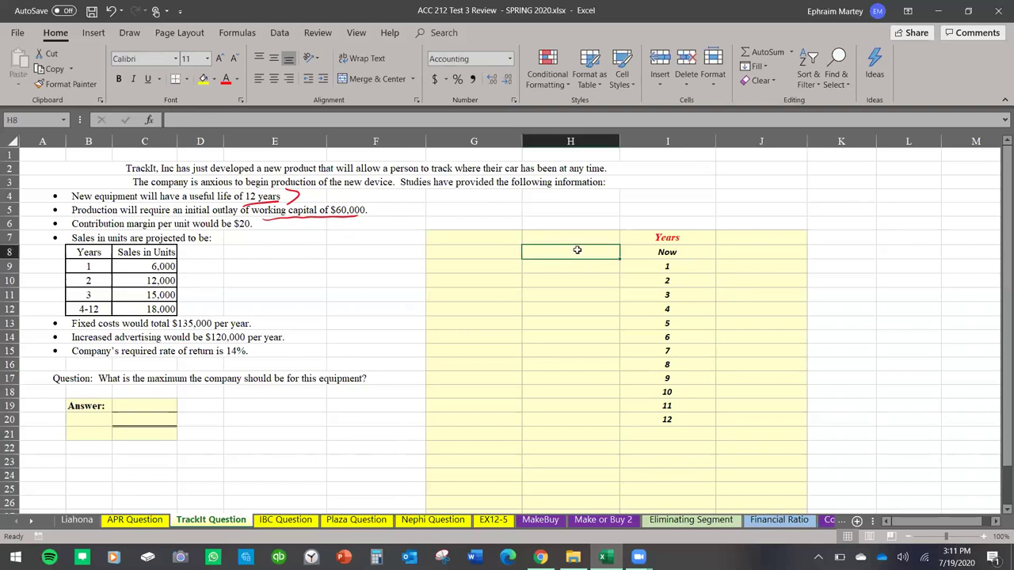
pyautogui.write('-')
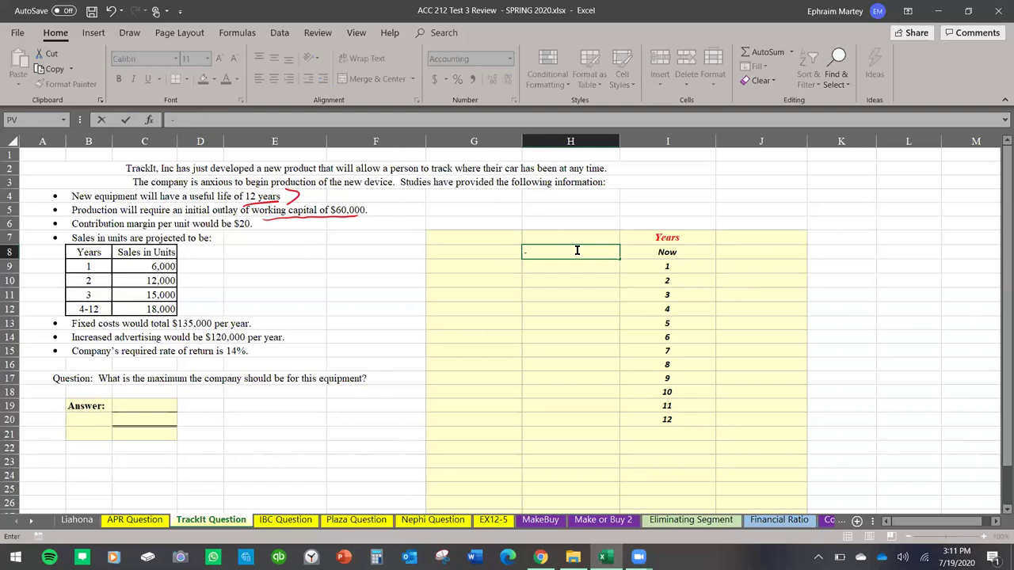
pyautogui.write('60000')
pyautogui.press('Return')
# Head column H with "Outflows and Inflows" in H7 and autofit the column's width.
pyautogui.click(582, 237)
pyautogui.write('Outflo')
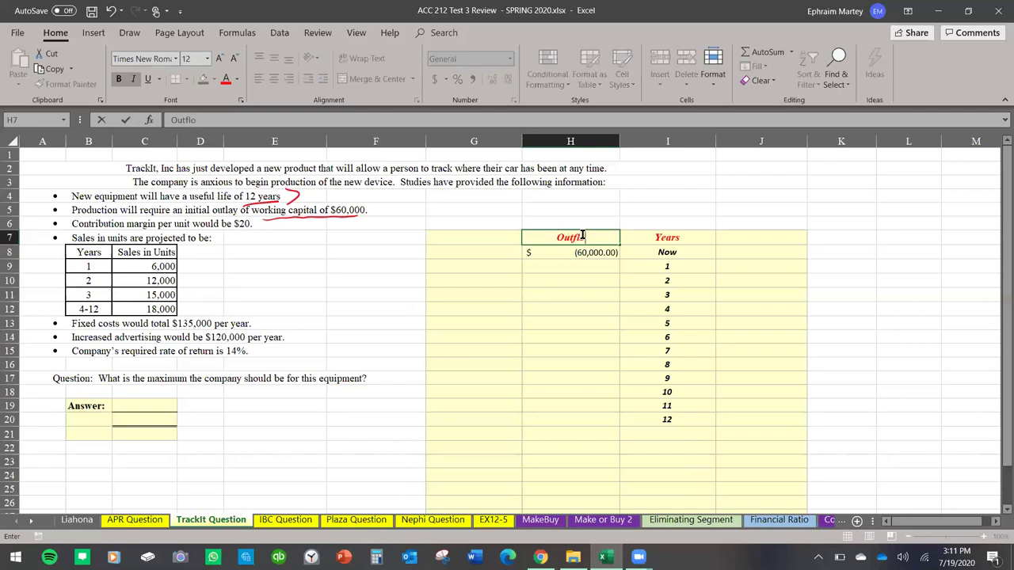
pyautogui.write('ws and Inflows')
pyautogui.press('Return')
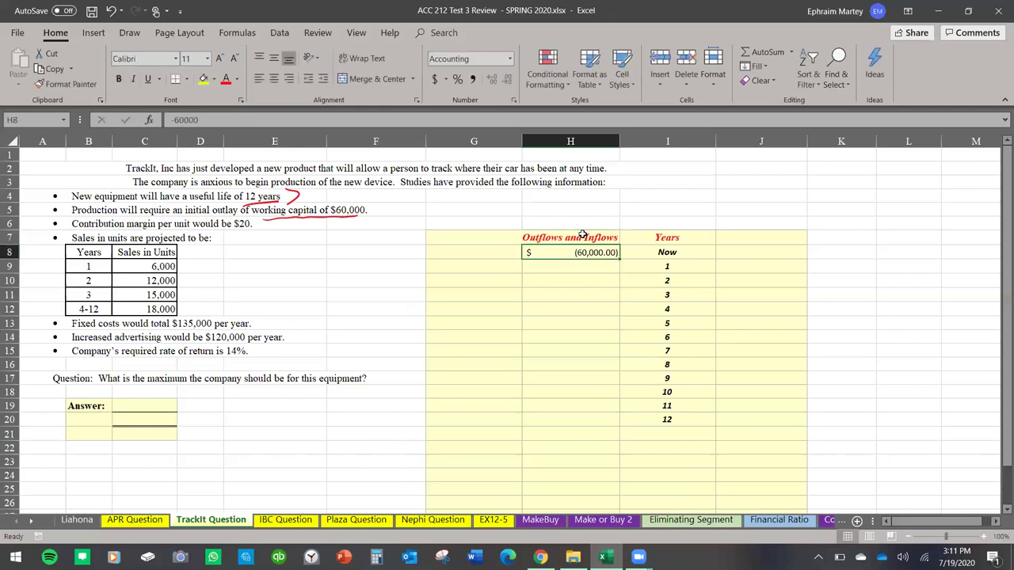
pyautogui.doubleClick(620, 141)
pyautogui.click(562, 295)
# Label the Now cash flow "Investment Required" in G8.
pyautogui.click(497, 254)
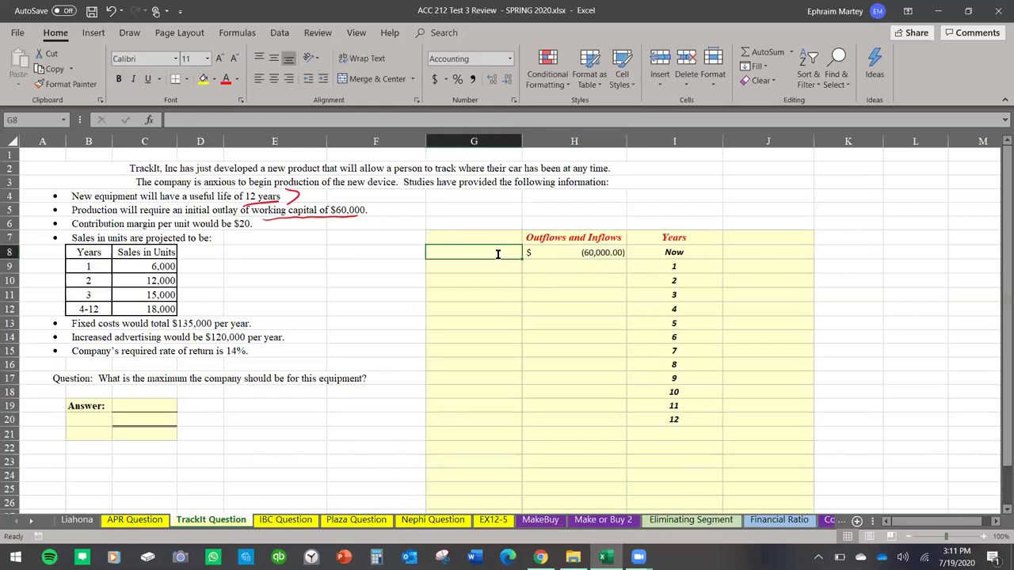
pyautogui.write('Investment ')
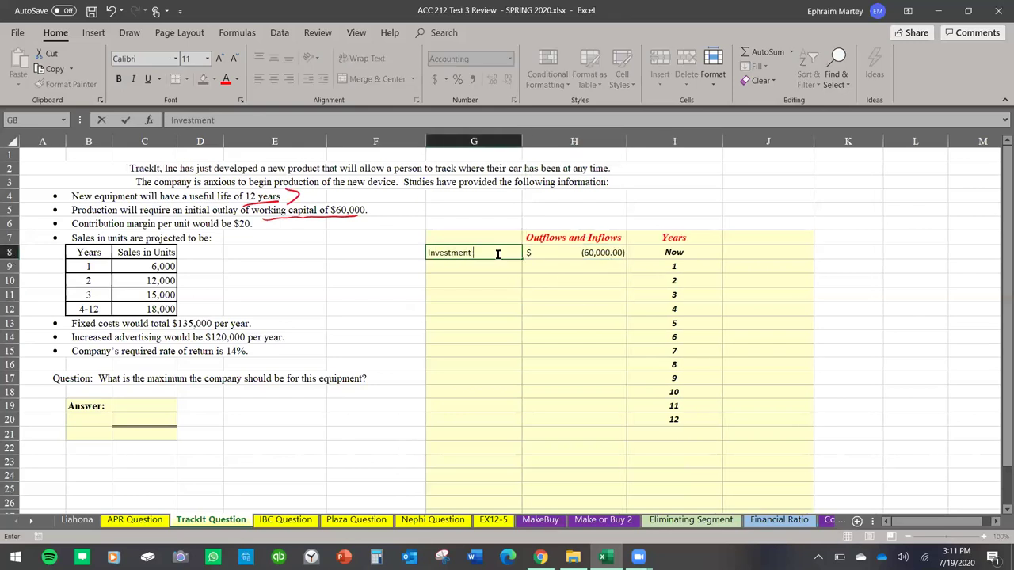
pyautogui.write('Required')
pyautogui.press('Return')
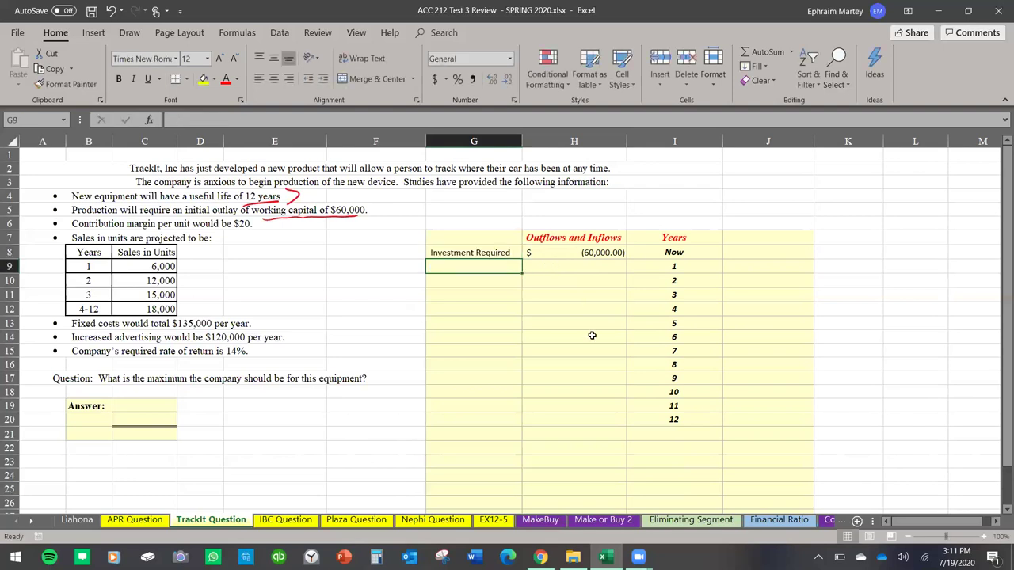
# Enter =H8*-1 in H20 to return the working capital in year 12.
pyautogui.click(594, 425)
pyautogui.write('=')
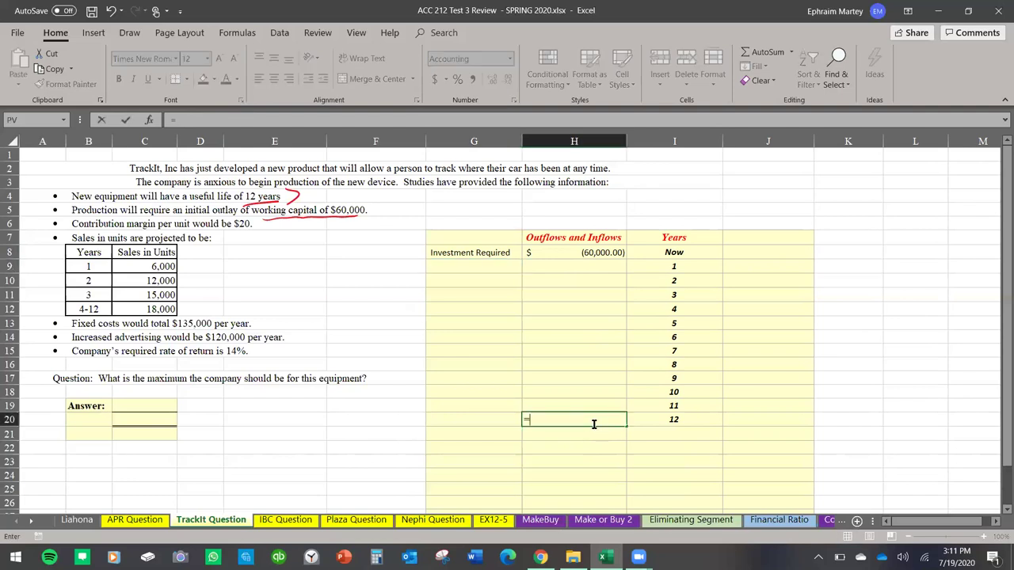
pyautogui.write('H8*-1')
pyautogui.press('Return')
# Enter the label "Annusl net cash flows" in G20 and copy it into G9 through G19.
pyautogui.click(491, 421)
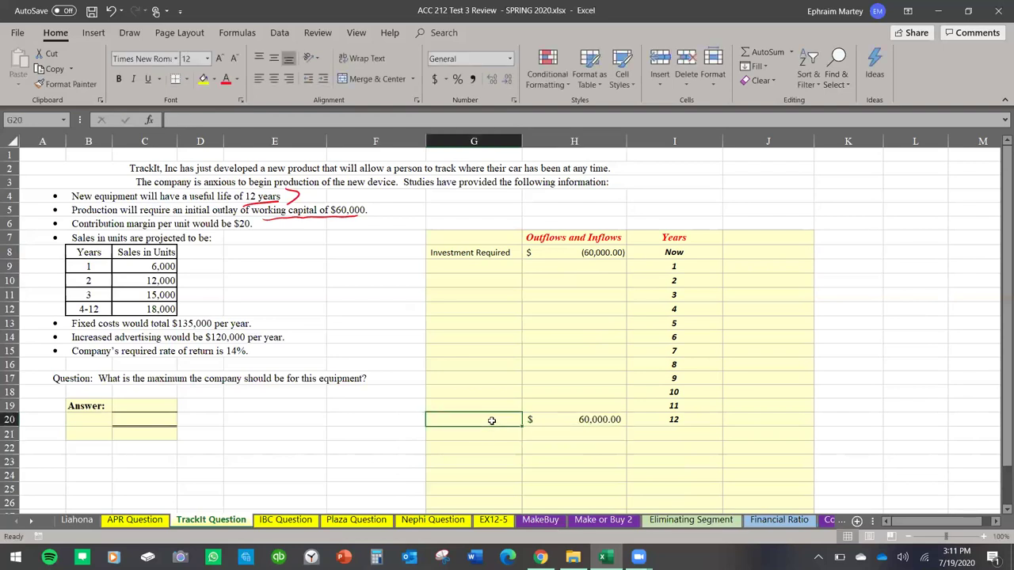
pyautogui.write('An')
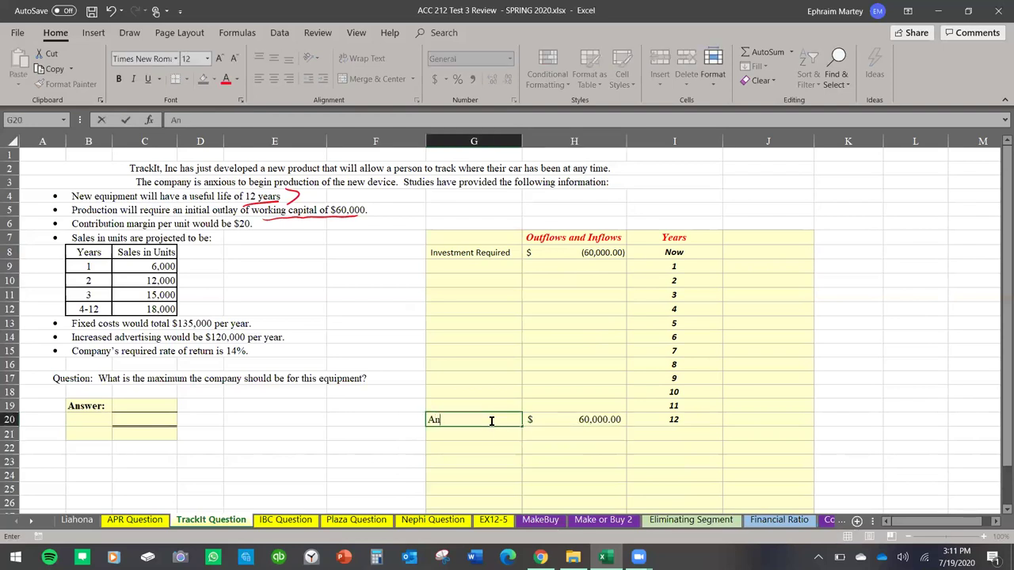
pyautogui.write('nusl net cash flows')
pyautogui.press('Return')
pyautogui.press('Up')
pyautogui.hotkey('ctrl', 'c')
pyautogui.click(473, 267)
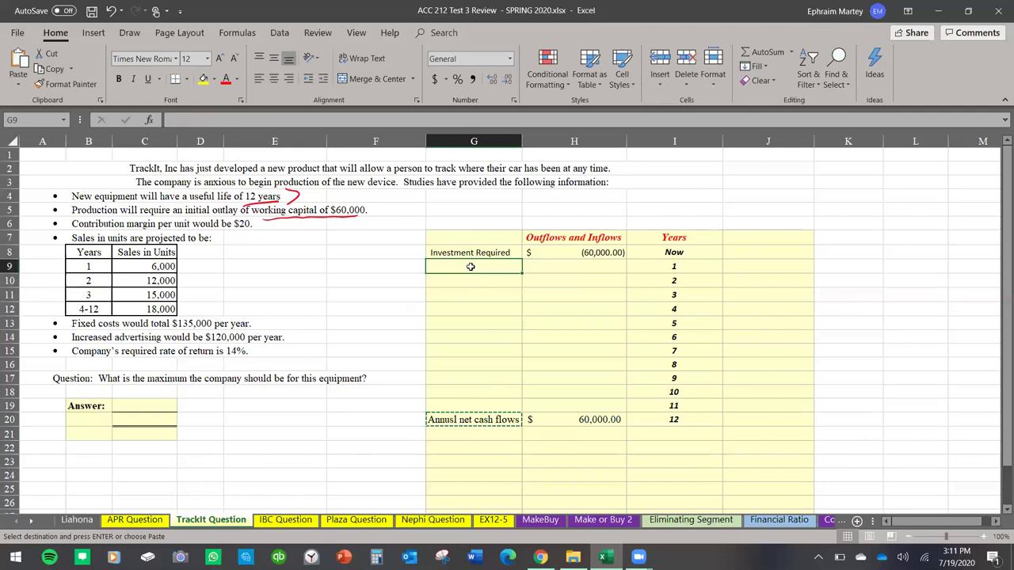
pyautogui.hotkey('ctrl', 'v')
pyautogui.moveTo(520, 274); pyautogui.dragTo(516, 408)
pyautogui.click(554, 379)
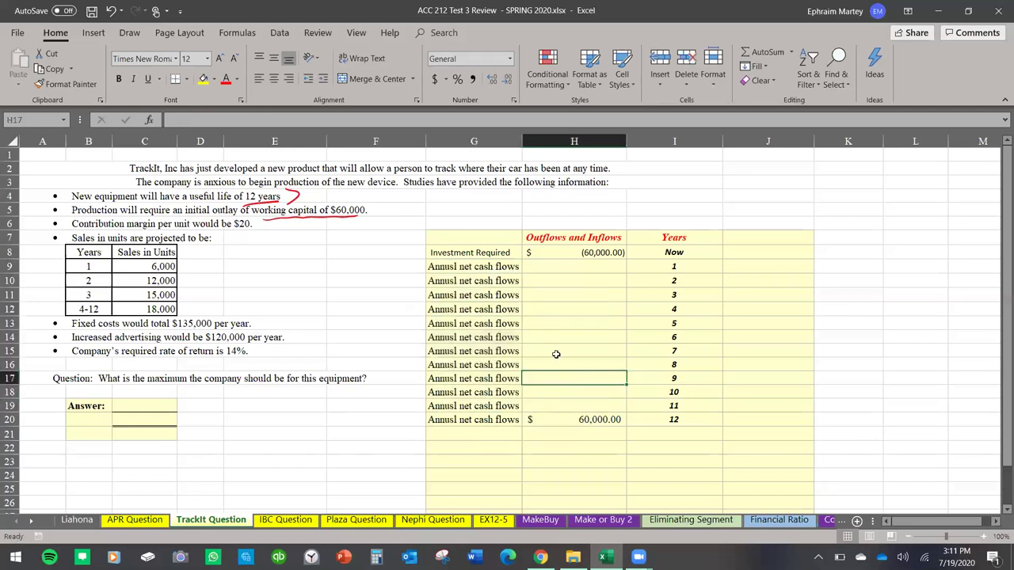
# Annotate the sheet by marking year 1 sales, bracketing the fixed costs and advertising as fixed, and handwriting CM minus FC beside the table.
pyautogui.click(583, 312)
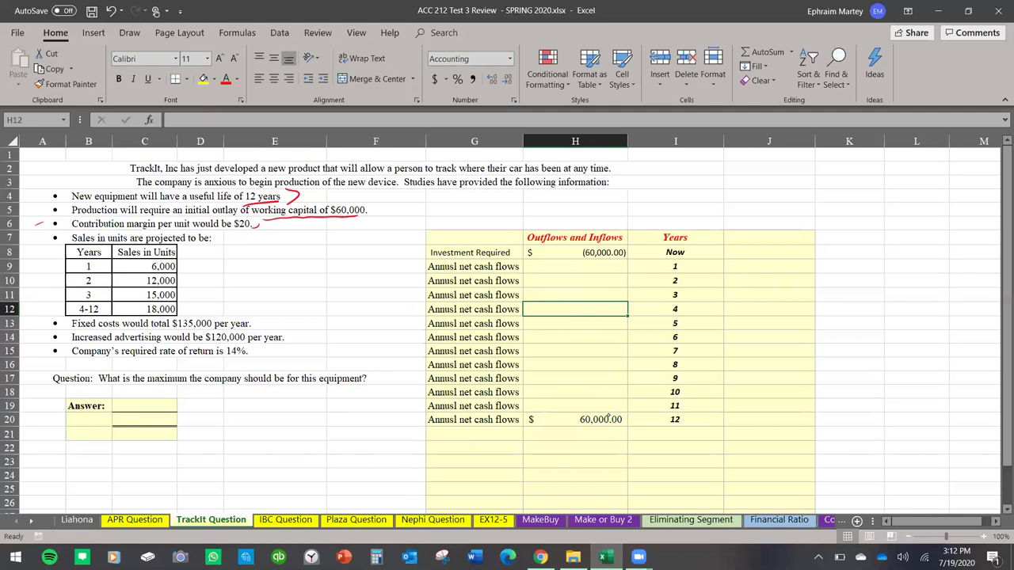
pyautogui.moveTo(180, 266); pyautogui.dragTo(184, 272)
pyautogui.moveTo(270, 316)
pyautogui.mouseDown()
pyautogui.moveTo(287, 321)
pyautogui.moveTo(294, 352)
pyautogui.mouseUp()
pyautogui.moveTo(307, 315)
pyautogui.mouseDown()
pyautogui.moveTo(323, 308)
pyautogui.moveTo(314, 328)
pyautogui.moveTo(331, 327)
pyautogui.mouseUp()
pyautogui.moveTo(872, 179)
pyautogui.mouseDown()
pyautogui.moveTo(866, 190)
pyautogui.moveTo(908, 187)
pyautogui.mouseUp()
pyautogui.moveTo(832, 208); pyautogui.dragTo(849, 207)
pyautogui.moveTo(871, 203)
pyautogui.mouseDown()
pyautogui.moveTo(869, 221)
pyautogui.moveTo(882, 211)
pyautogui.mouseUp()
pyautogui.moveTo(891, 205); pyautogui.dragTo(915, 208)
pyautogui.moveTo(856, 233); pyautogui.dragTo(945, 221)
pyautogui.moveTo(852, 262); pyautogui.dragTo(930, 248)
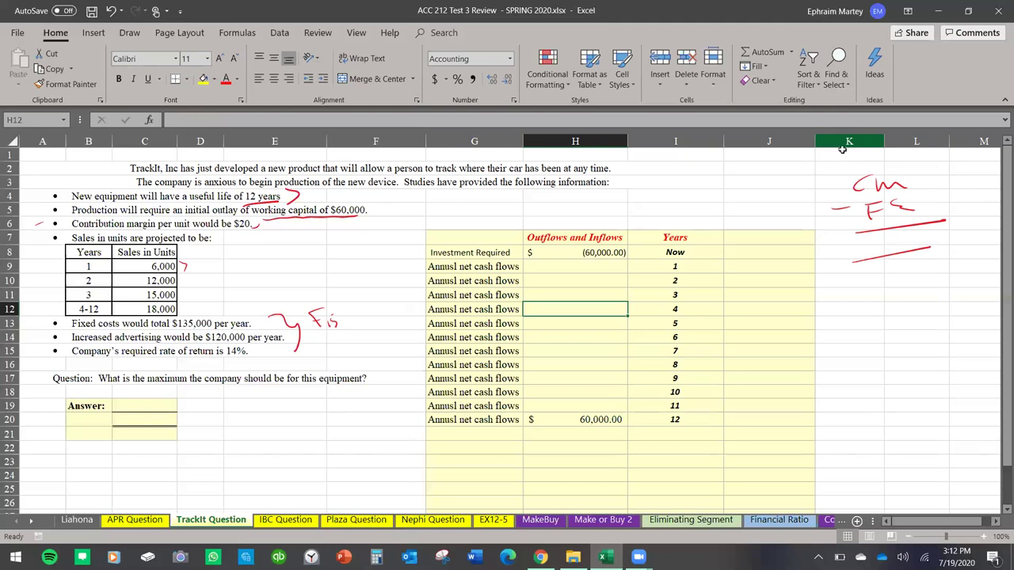
pyautogui.click(589, 271)
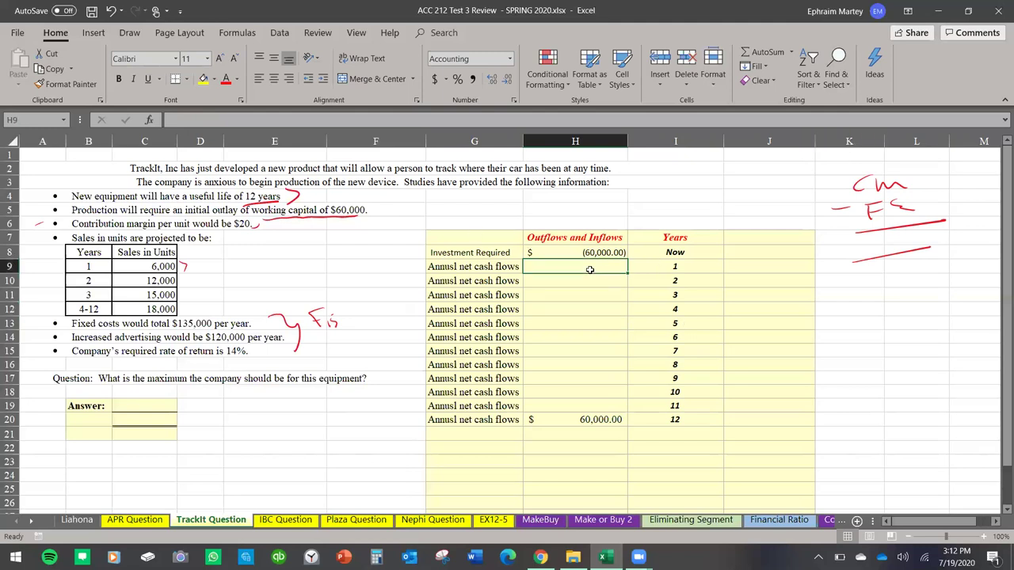
pyautogui.write('=20')
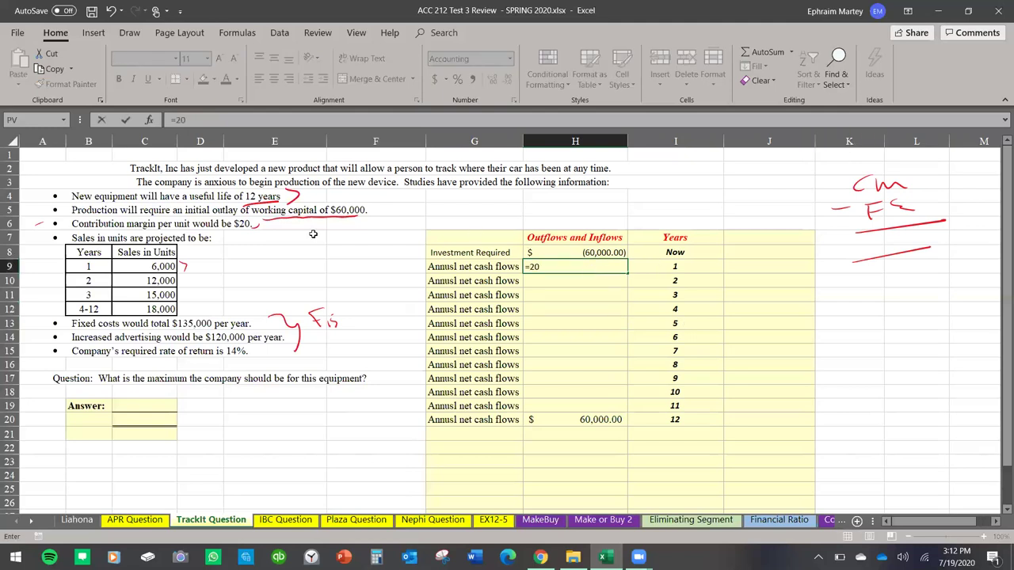
pyautogui.write('-')
pyautogui.press('BackSpace')
pyautogui.write('*')
pyautogui.click(155, 268)
pyautogui.write('-135000-')
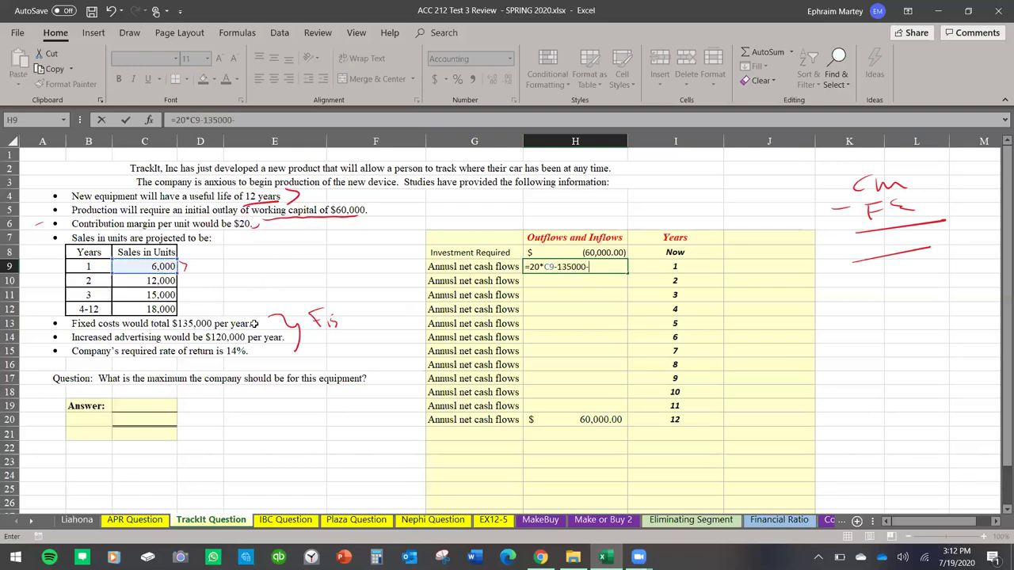
pyautogui.write('12000')
pyautogui.press('Return')
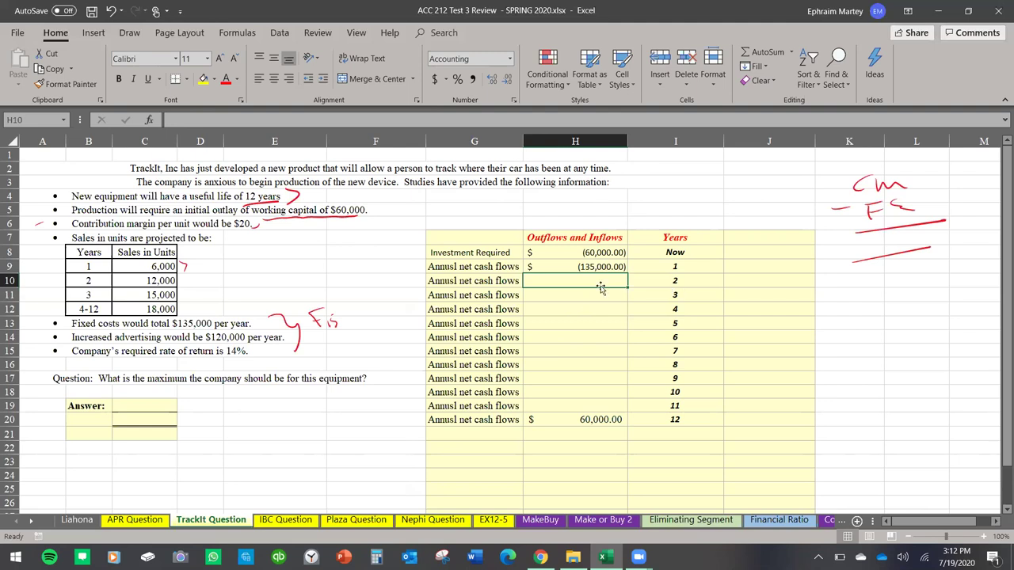
pyautogui.write('=20*')
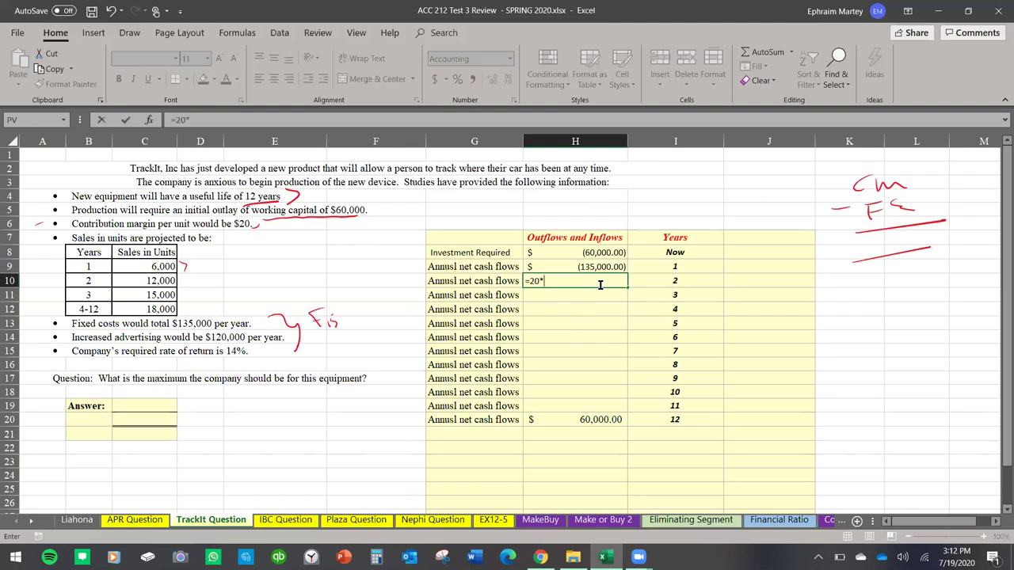
pyautogui.click(168, 283)
pyautogui.write('-135000-120000')
pyautogui.press('Return')
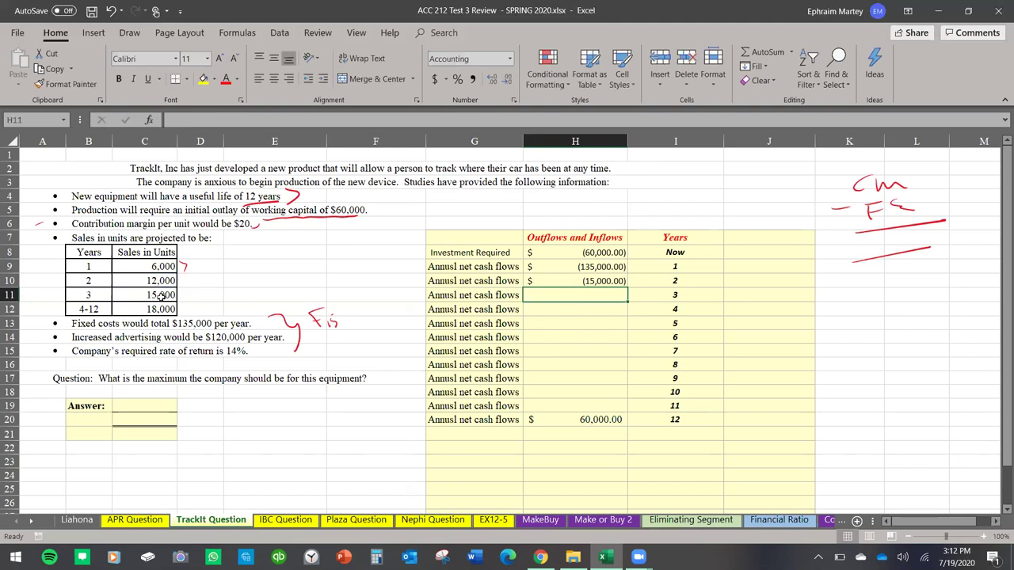
pyautogui.write('=20*')
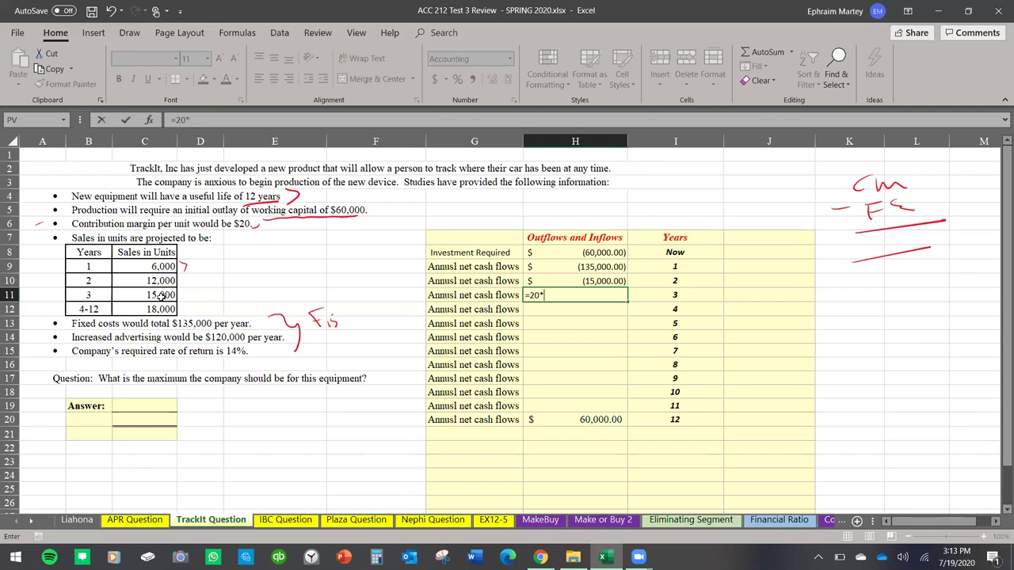
pyautogui.click(160, 295)
pyautogui.write('-')
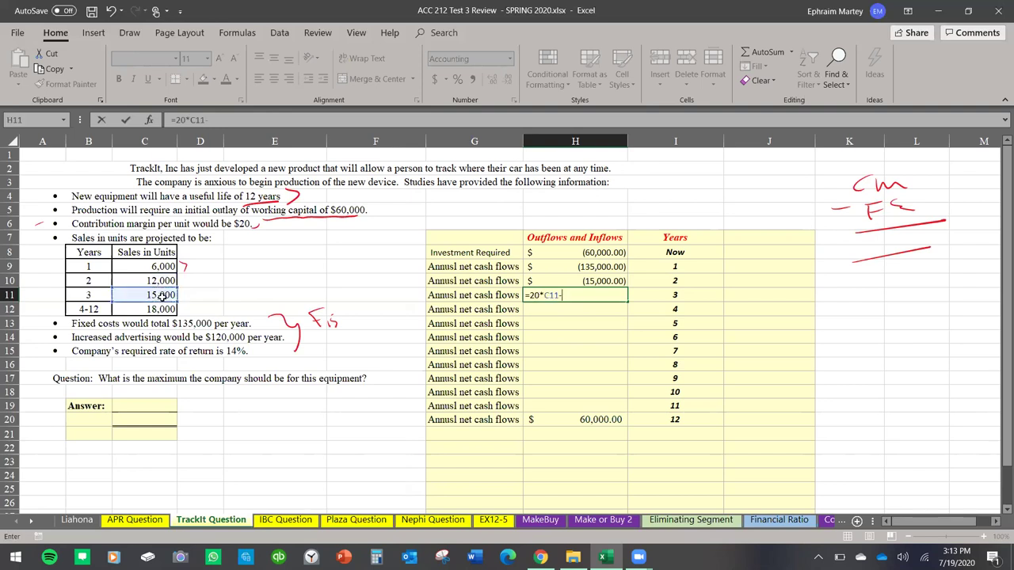
pyautogui.write('135000-120000')
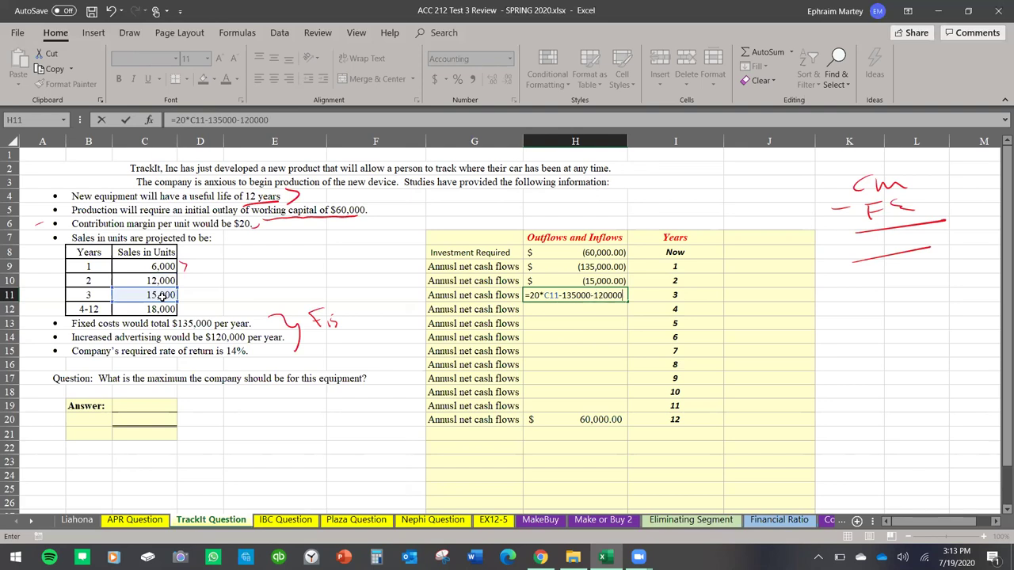
pyautogui.press('Return')
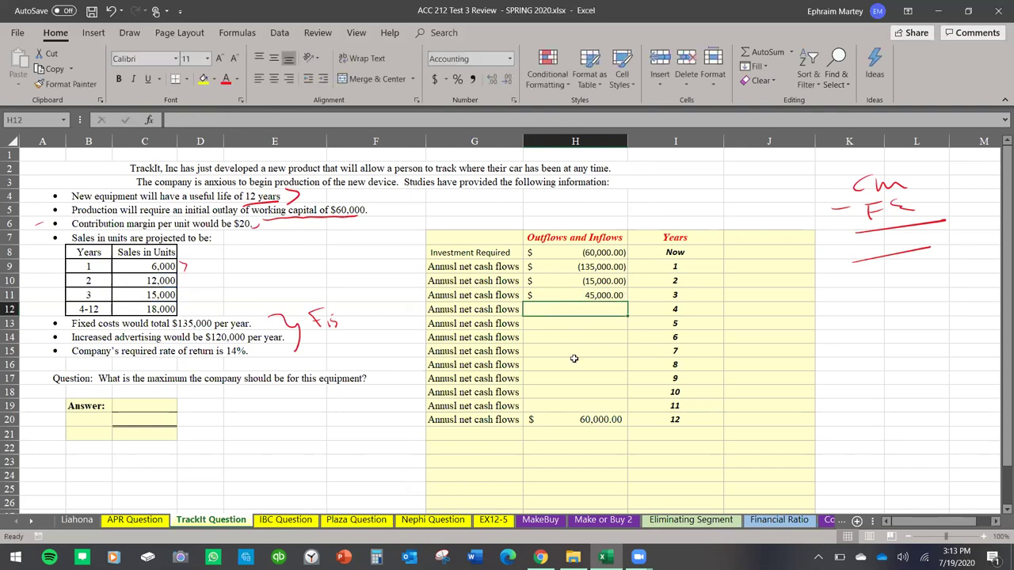
pyautogui.moveTo(60, 308); pyautogui.dragTo(71, 316)
pyautogui.write('=20*')
pyautogui.click(145, 308)
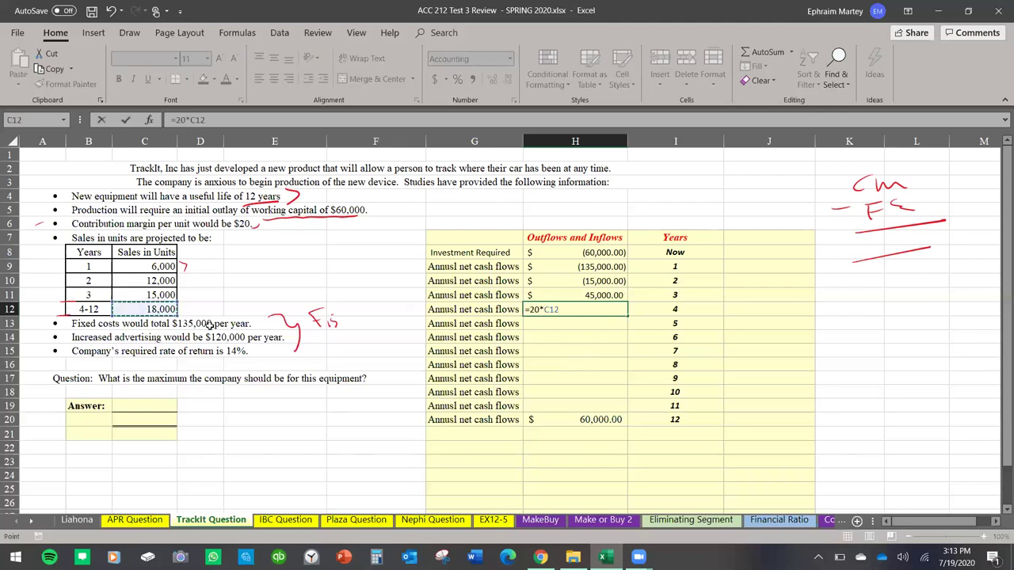
pyautogui.write('-13500')
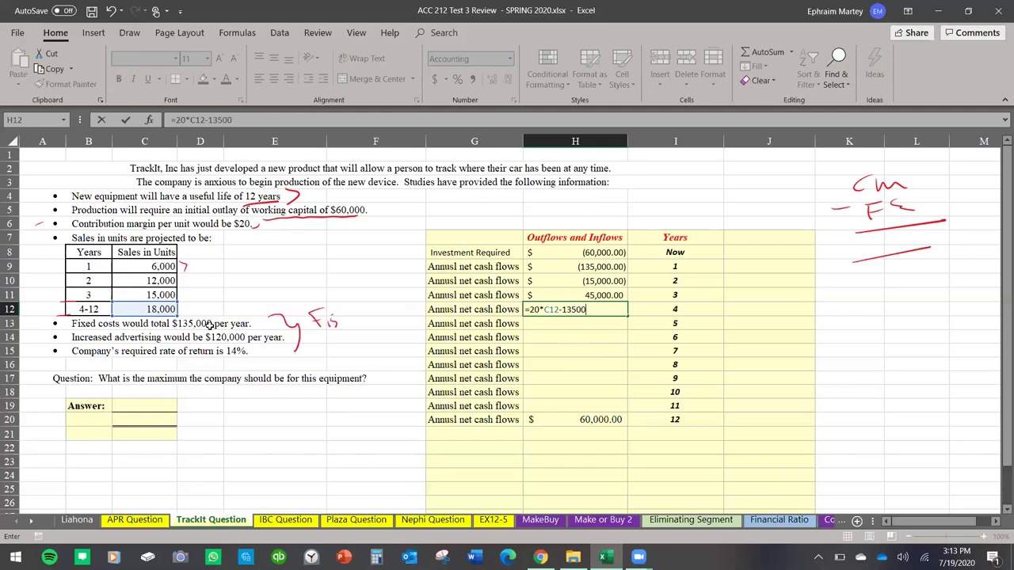
pyautogui.write('0-12000')
pyautogui.press('Return')
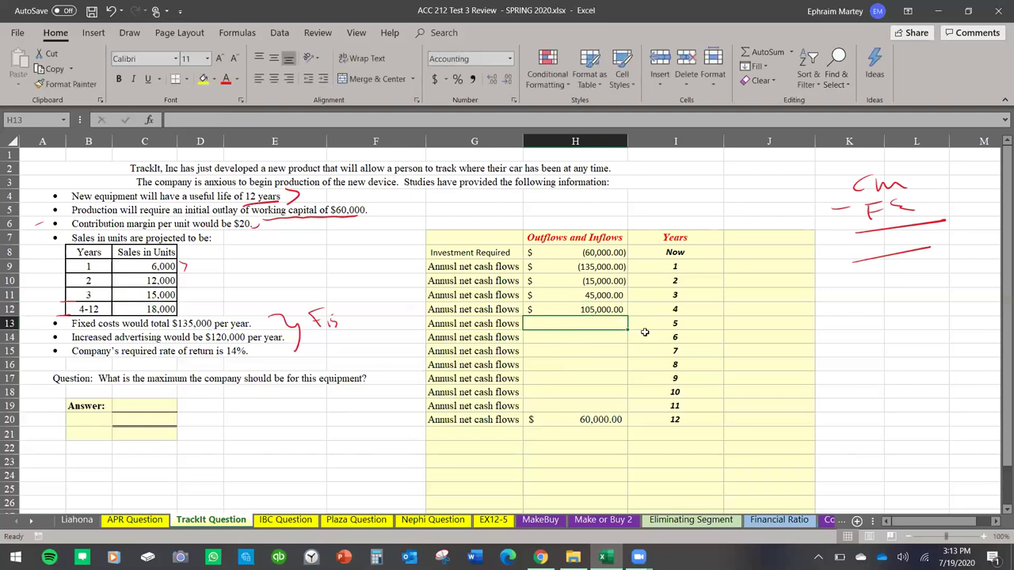
# Set the year 5 cash flow in H13 to =H12 and fill the formula down to year 11 in H19.
pyautogui.write('=')
pyautogui.click(611, 310)
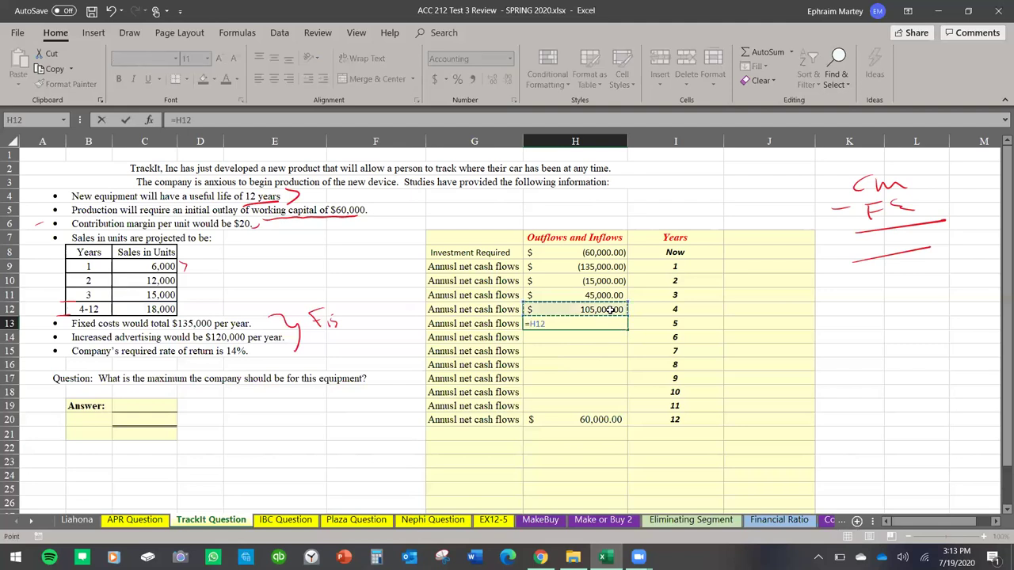
pyautogui.hotkey('ctrl', 'Return')
pyautogui.moveTo(627, 330); pyautogui.dragTo(616, 410)
# Extend the year 12 formula in H20 to =60000+H19 so it includes the annual net cash flow.
pyautogui.click(608, 421)
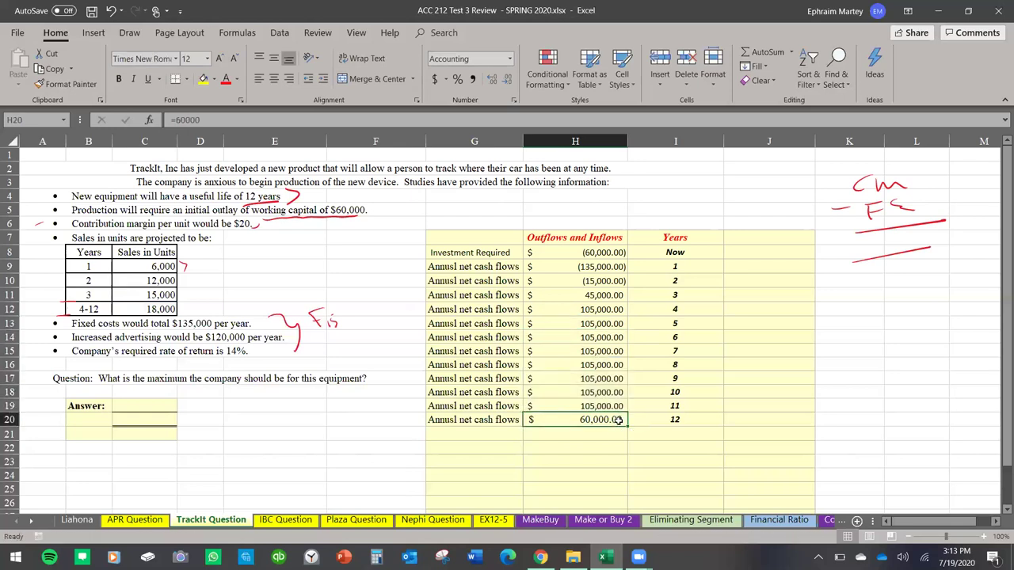
pyautogui.doubleClick(616, 422)
pyautogui.write('+')
pyautogui.click(612, 407)
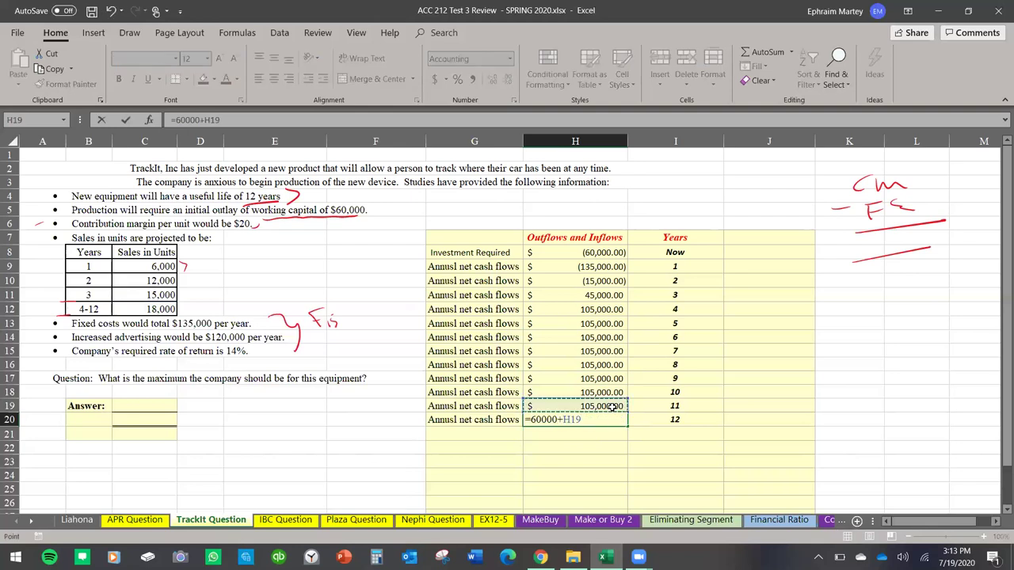
pyautogui.press('Return')
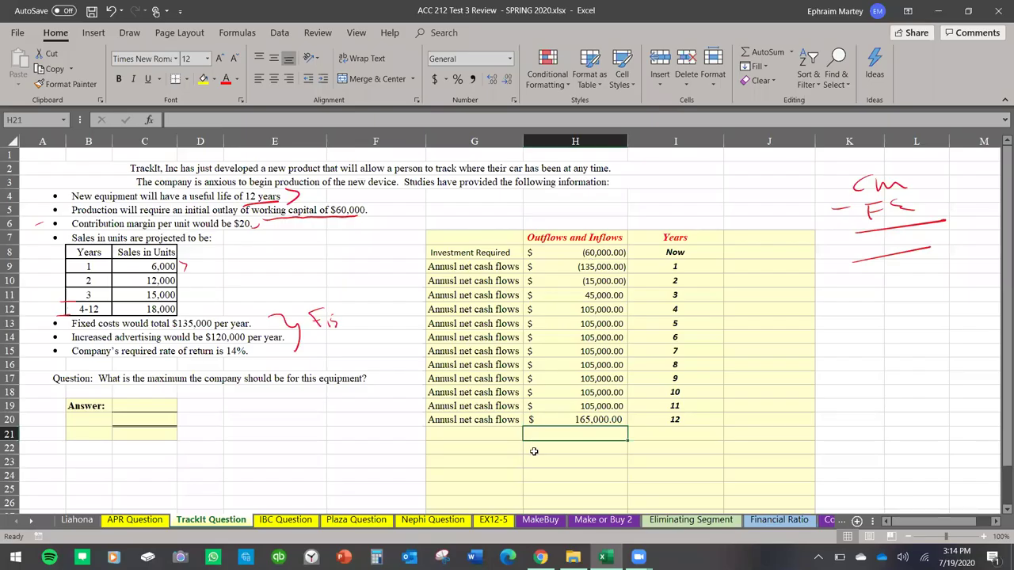
# Underline "equipment" in the question with the pen and enter the column heading Present Values in J7.
pyautogui.moveTo(315, 390); pyautogui.dragTo(372, 387)
pyautogui.click(762, 237)
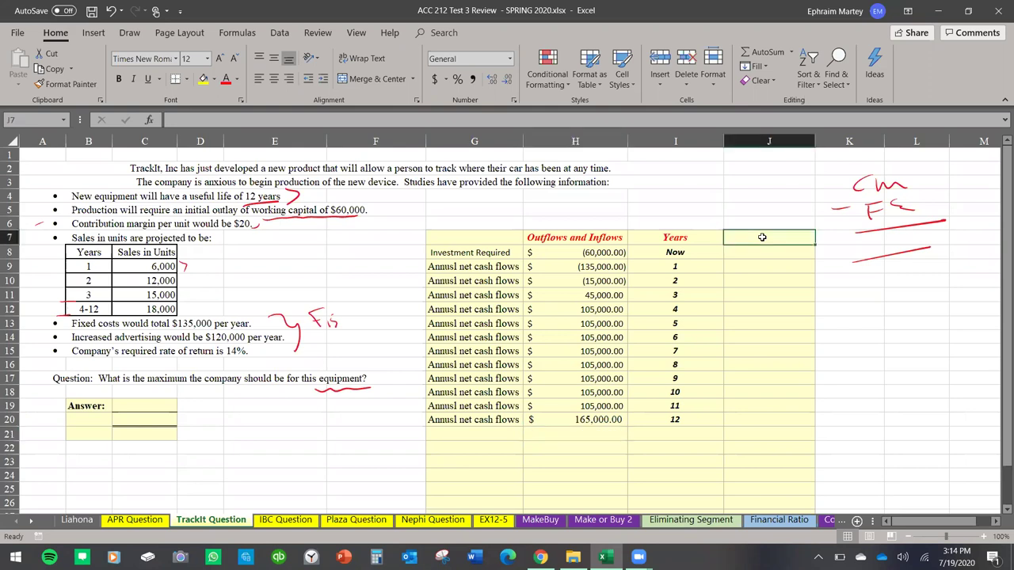
pyautogui.write('Present Values')
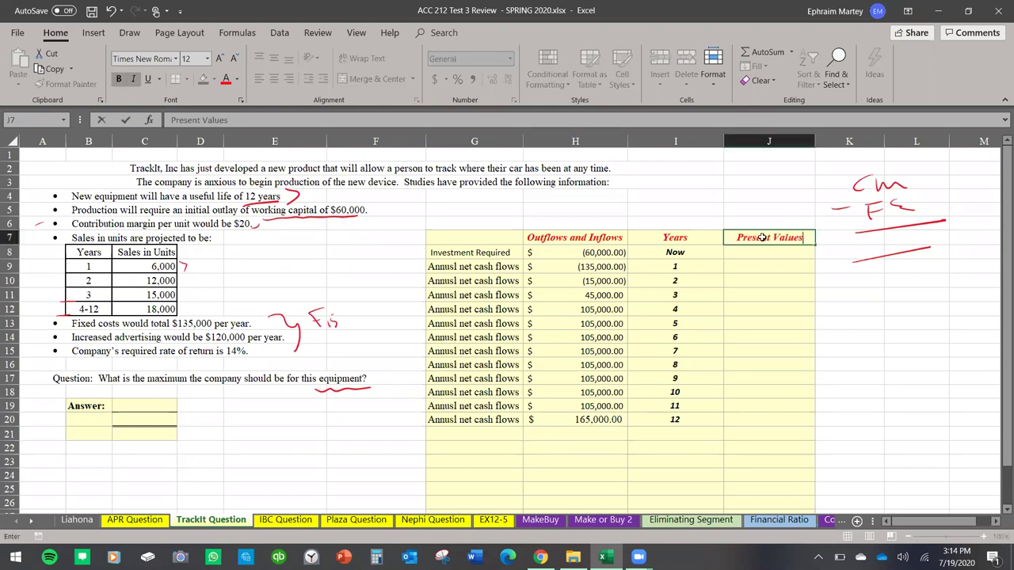
pyautogui.press('Return')
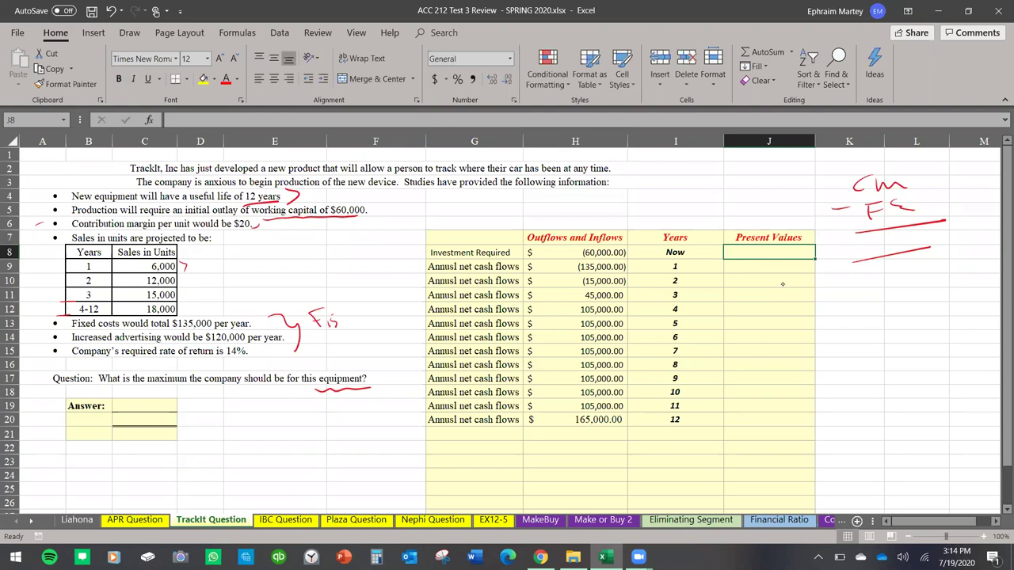
# Handwrite the present value formula 1/(1+r)^n × amt in red beside the Answer box.
pyautogui.moveTo(208, 429); pyautogui.dragTo(211, 446)
pyautogui.moveTo(221, 424)
pyautogui.mouseDown()
pyautogui.moveTo(213, 472)
pyautogui.moveTo(216, 449)
pyautogui.moveTo(231, 467)
pyautogui.moveTo(273, 441)
pyautogui.mouseUp()
pyautogui.moveTo(262, 433); pyautogui.dragTo(263, 451)
pyautogui.moveTo(279, 425)
pyautogui.mouseDown()
pyautogui.moveTo(292, 447)
pyautogui.moveTo(300, 425)
pyautogui.moveTo(332, 432)
pyautogui.mouseUp()
pyautogui.moveTo(332, 424)
pyautogui.mouseDown()
pyautogui.moveTo(324, 433)
pyautogui.moveTo(380, 420)
pyautogui.mouseUp()
pyautogui.moveTo(371, 413); pyautogui.dragTo(388, 406)
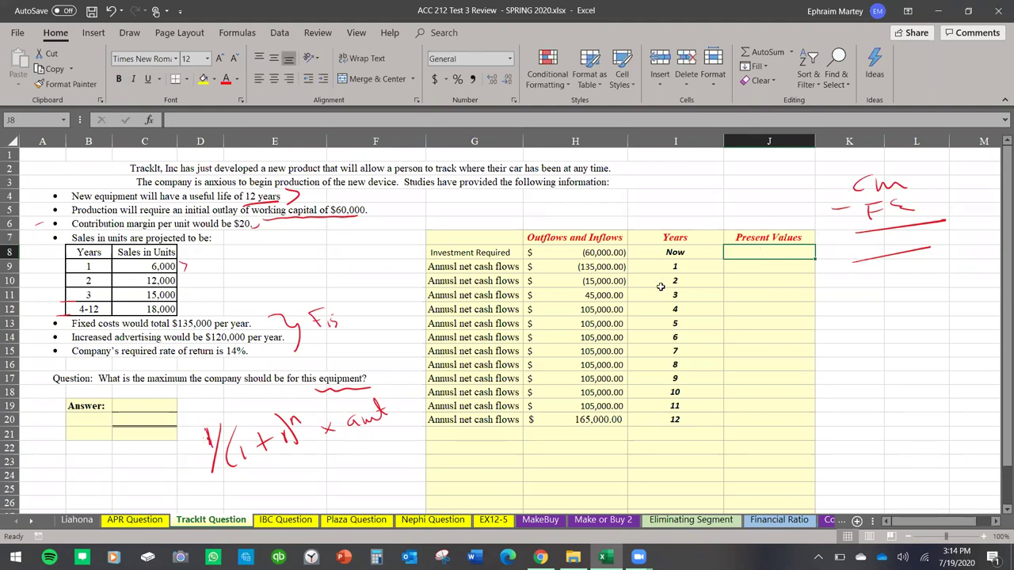
# Underline "invest today" in the question on the APR Question sheet and return to the TrackIt Question sheet.
pyautogui.click(595, 267)
pyautogui.click(657, 281)
pyautogui.click(662, 336)
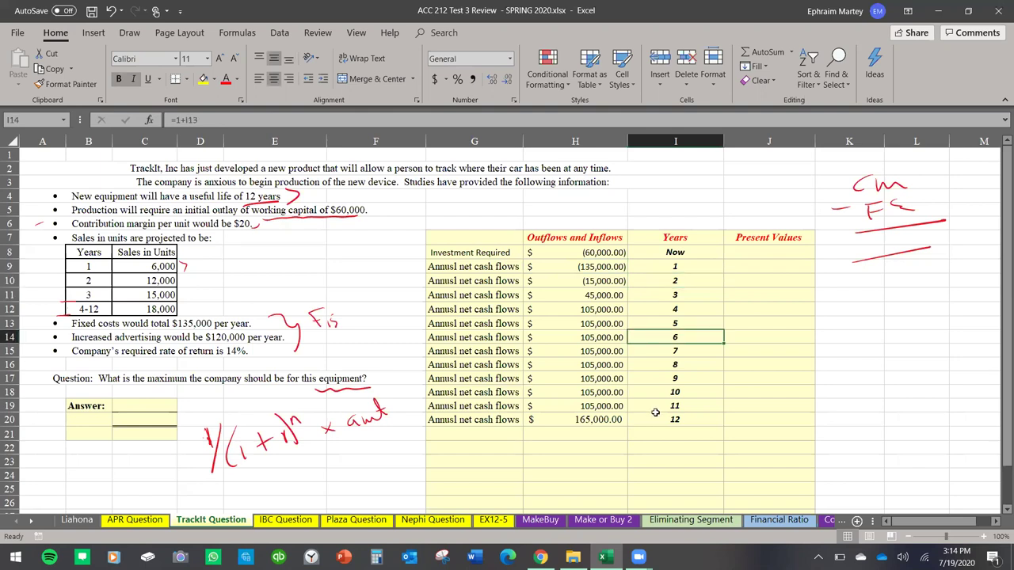
pyautogui.click(136, 521)
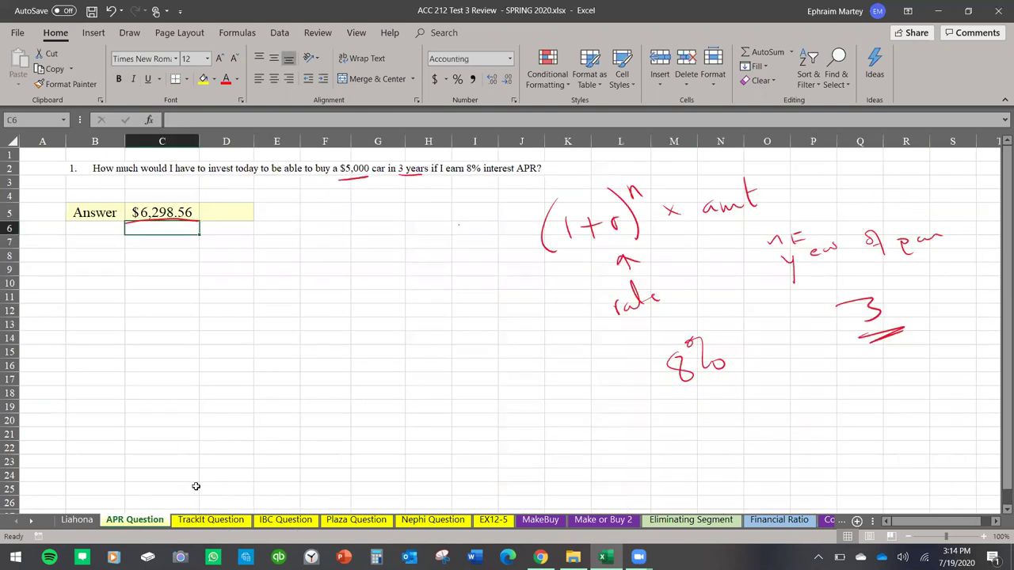
pyautogui.moveTo(225, 176); pyautogui.dragTo(262, 172)
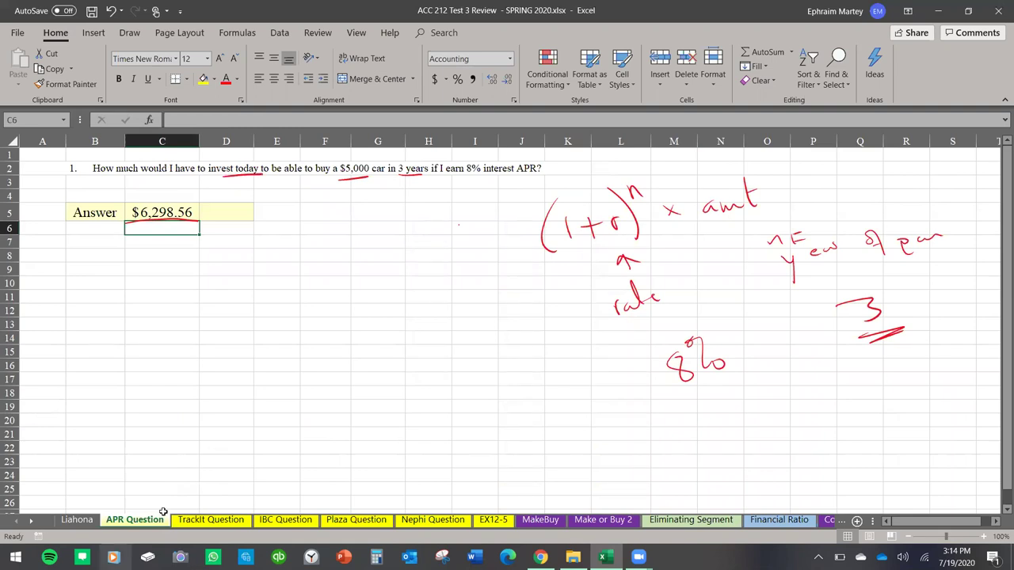
pyautogui.click(227, 520)
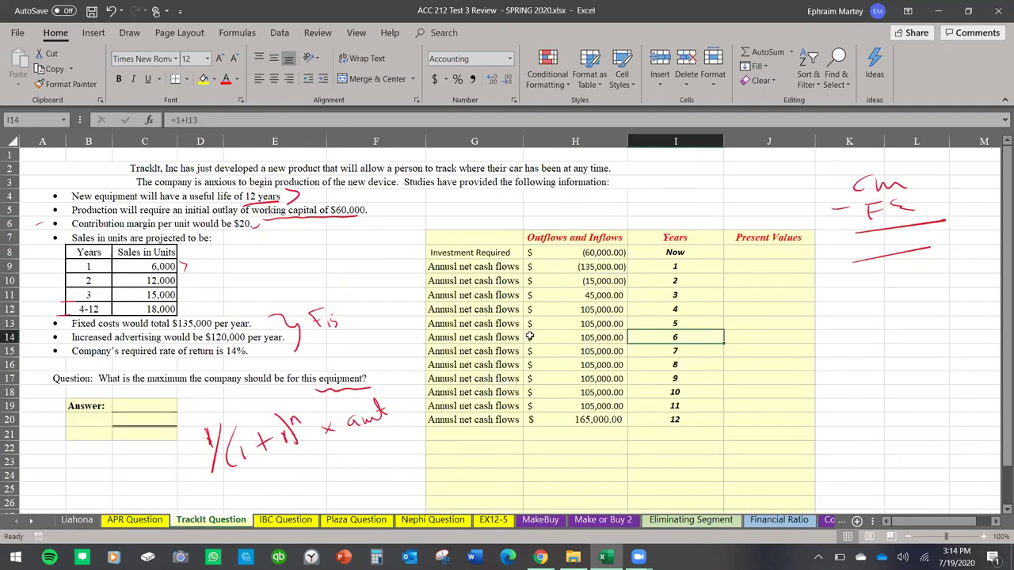
pyautogui.click(606, 339)
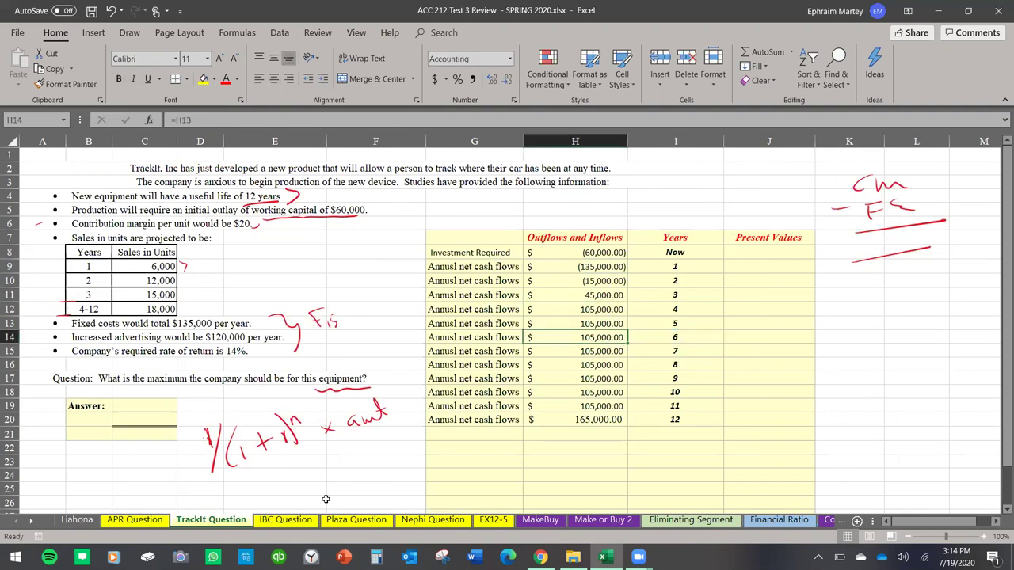
# Replace the Years entry for the initial investment in I8 with 0.
pyautogui.click(699, 254)
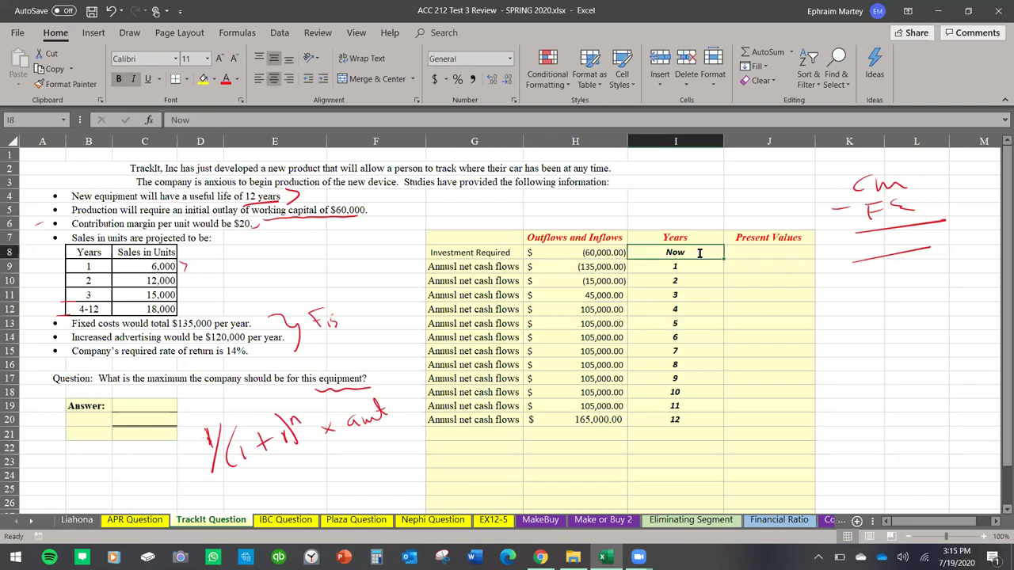
pyautogui.write('0')
pyautogui.press('Return')
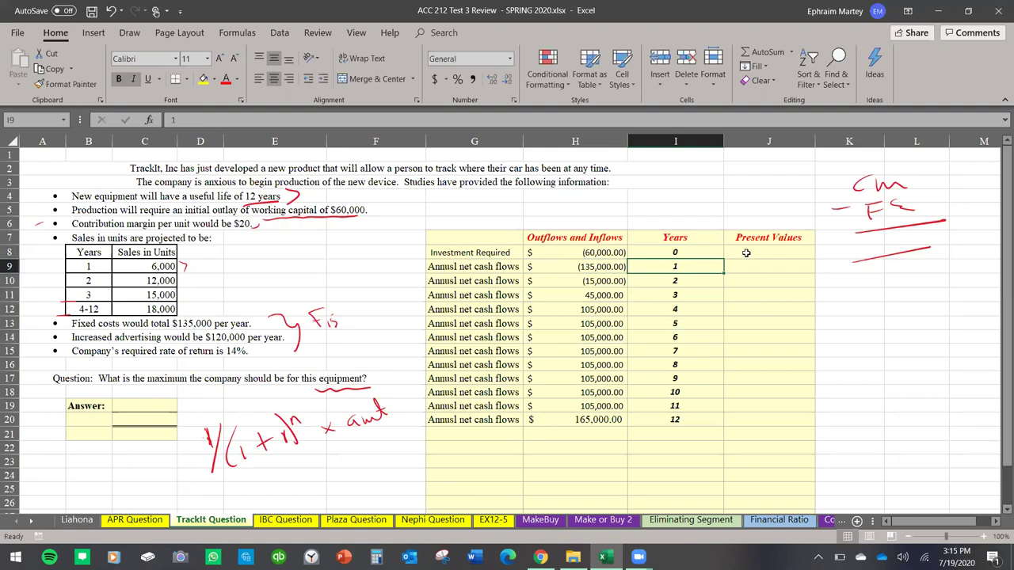
# Calculate the present value of the initial investment in J8 with =1/(1+.14)^I8*H8.
pyautogui.click(746, 253)
pyautogui.write('=')
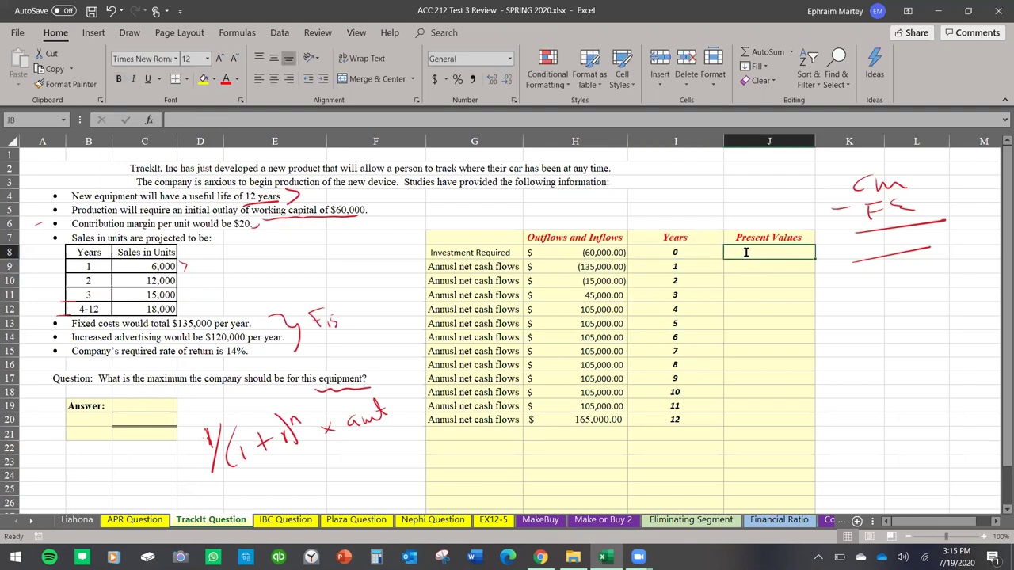
pyautogui.write('1')
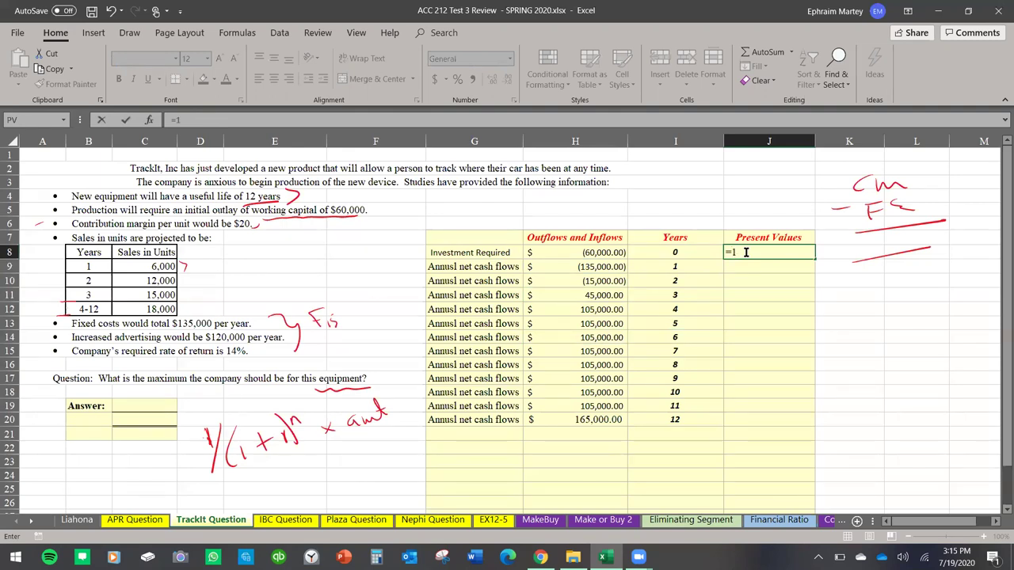
pyautogui.write('/(1+.14)^')
pyautogui.click(676, 253)
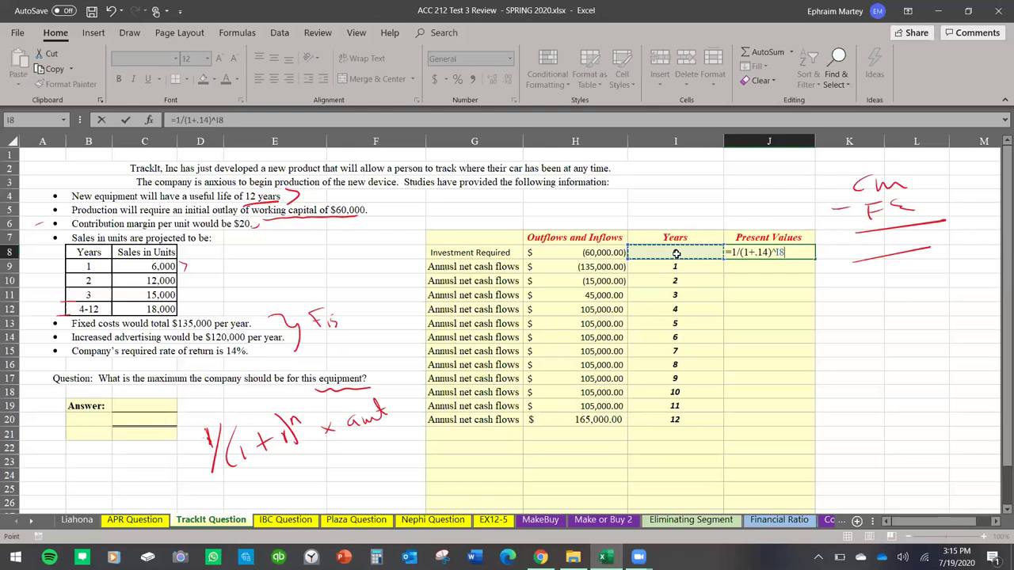
pyautogui.write('*')
pyautogui.click(596, 254)
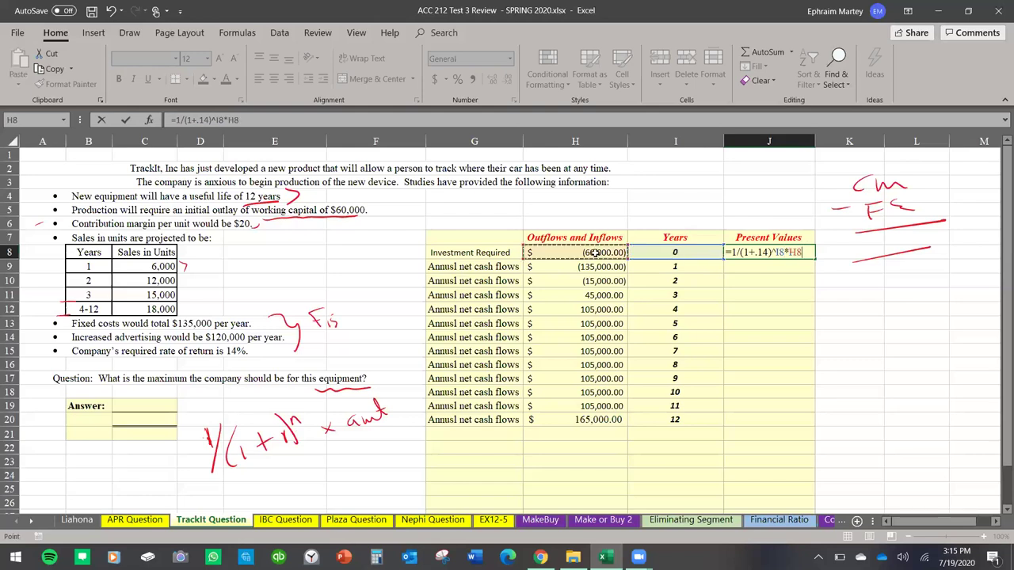
pyautogui.press('Return')
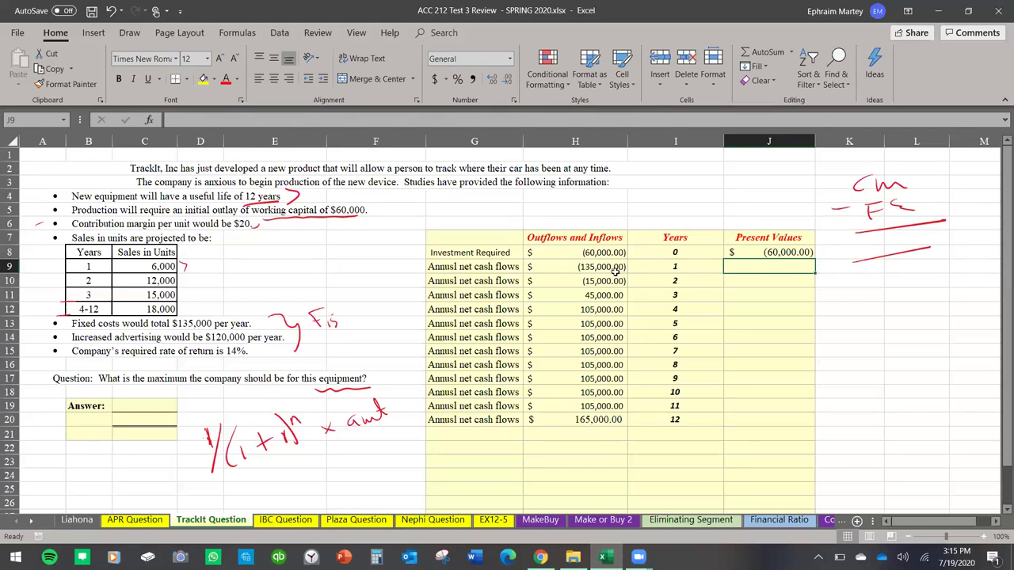
# Review the present value formula in J8 and fill it down through year 12 in J20.
pyautogui.click(762, 252)
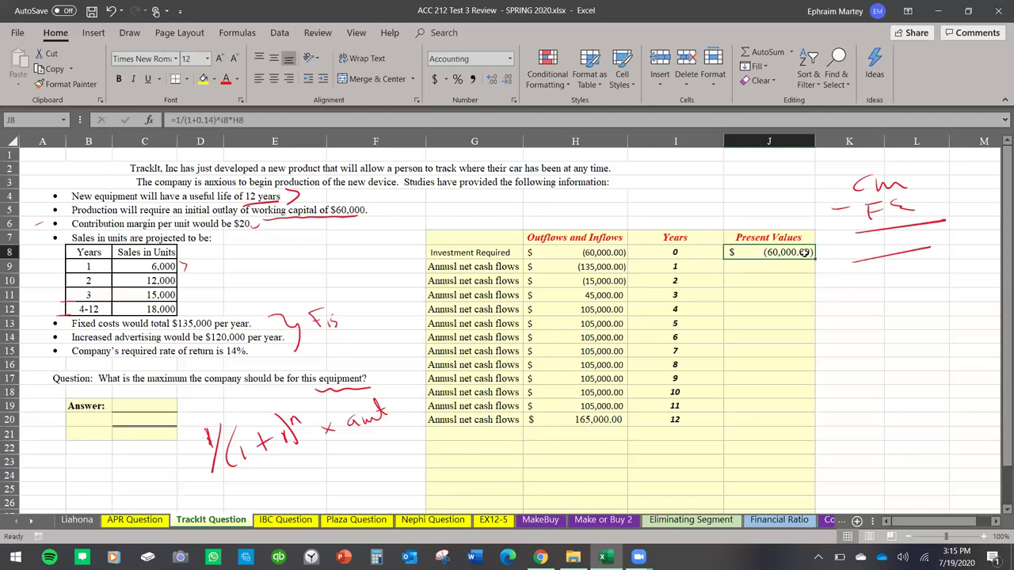
pyautogui.doubleClick(801, 252)
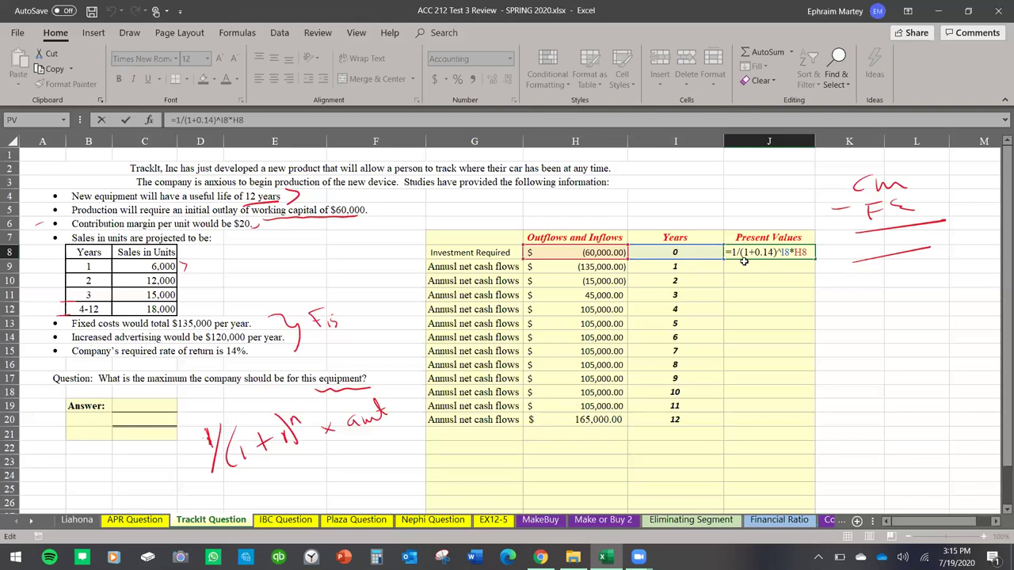
pyautogui.press('Escape')
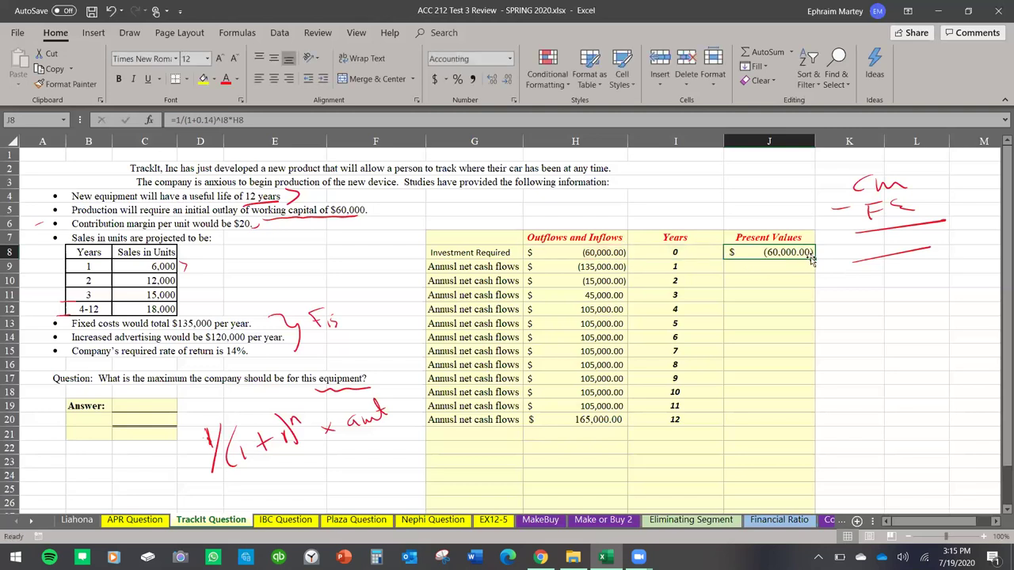
pyautogui.moveTo(812, 261); pyautogui.dragTo(793, 281)
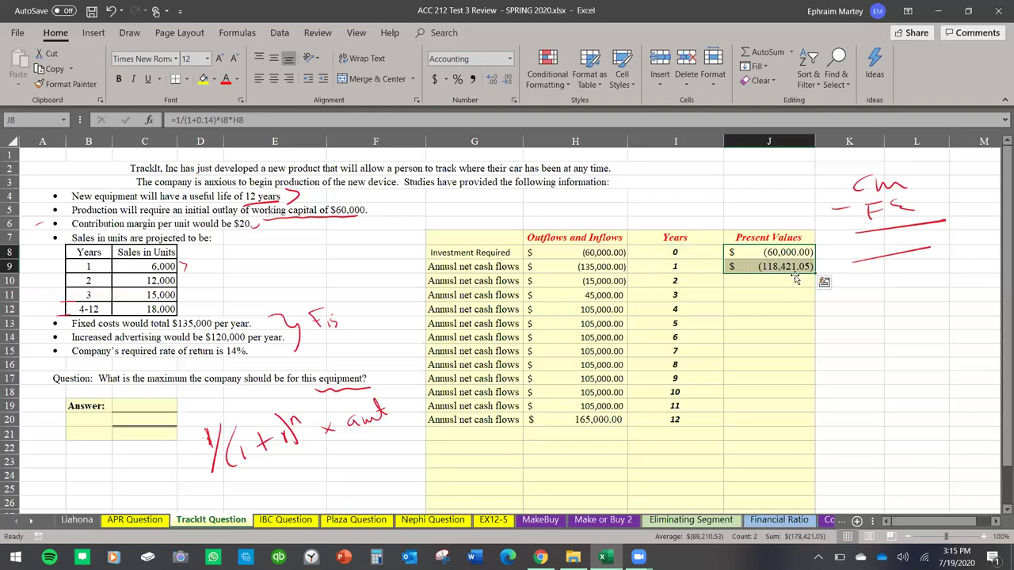
pyautogui.moveTo(815, 273); pyautogui.dragTo(792, 424)
pyautogui.click(788, 457)
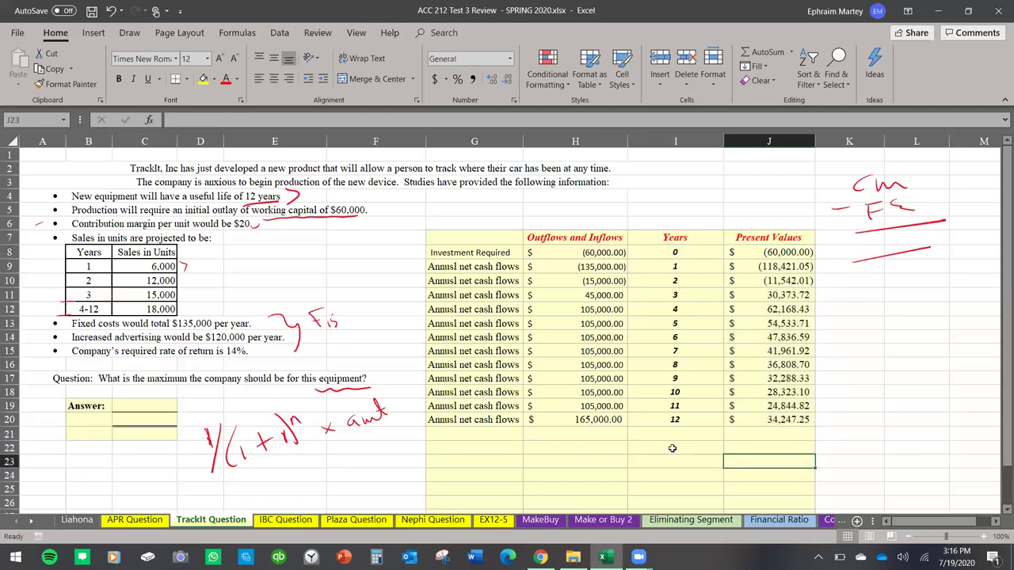
# Enter the label Total Net Present Value in H22 below the schedule.
pyautogui.click(585, 450)
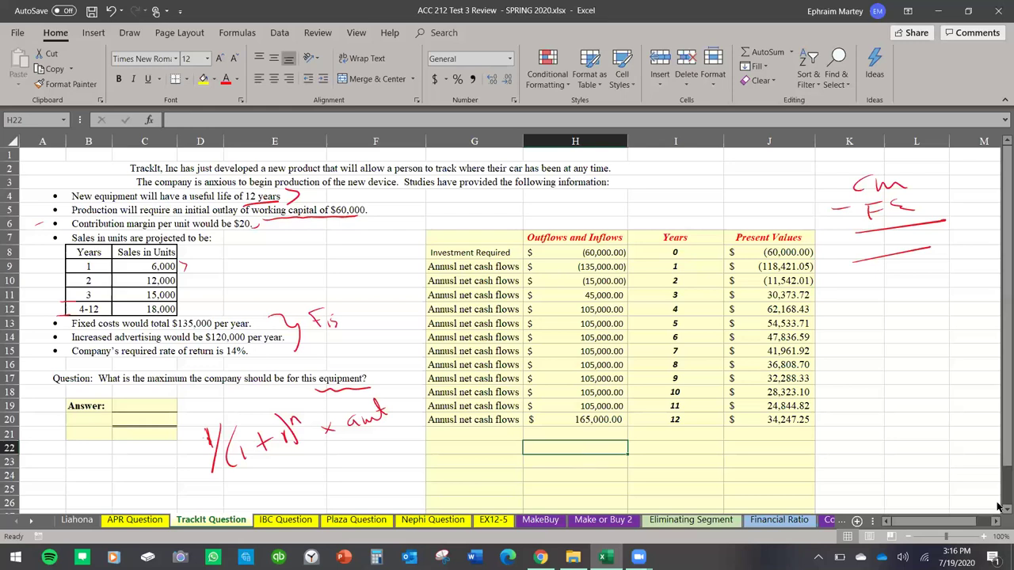
pyautogui.write('To')
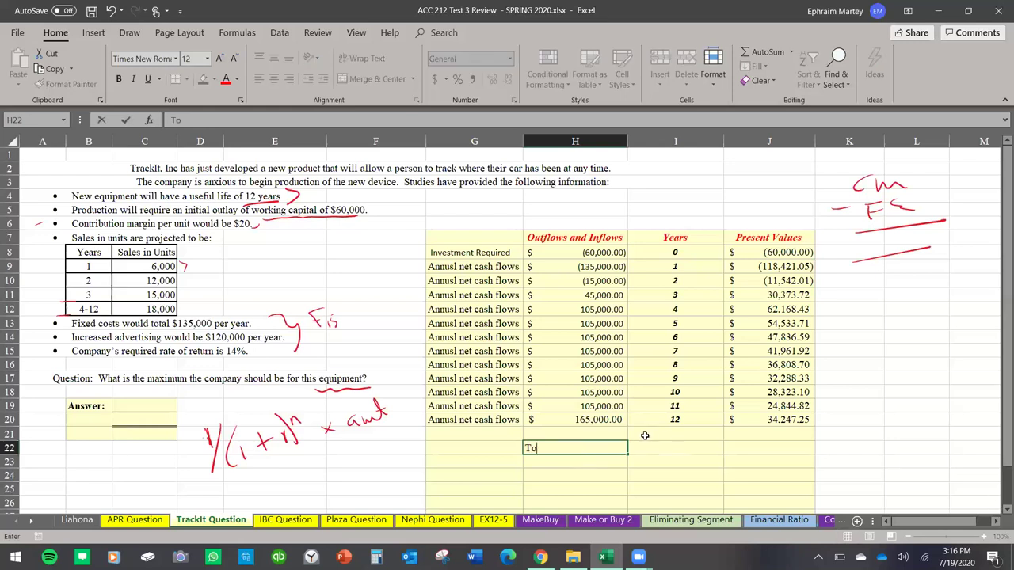
pyautogui.write('tal Net Present V')
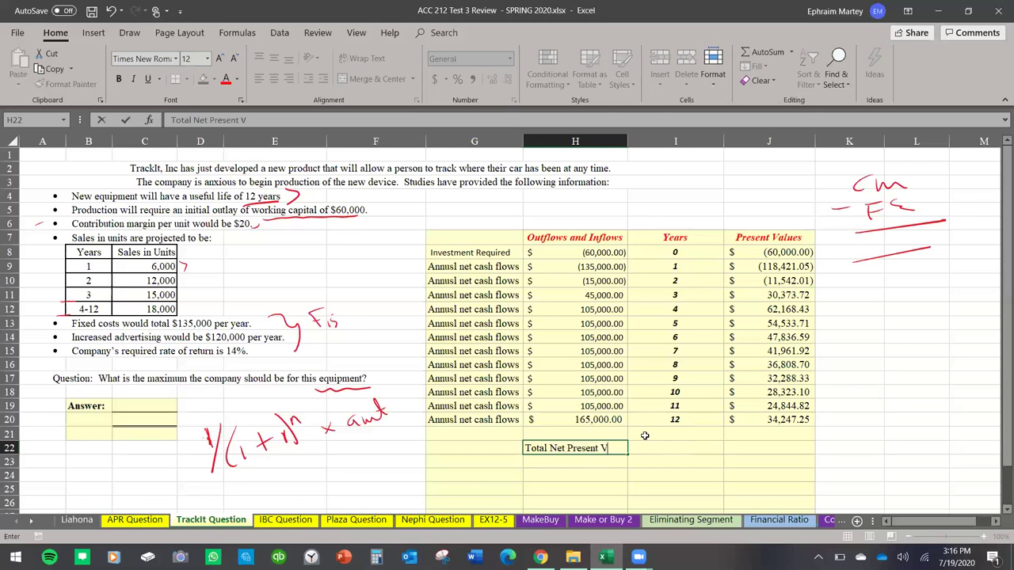
pyautogui.write('alue')
# Sum the present values in J22 with =SUM(J8:J21) and make the total bold.
pyautogui.click(775, 445)
pyautogui.click(756, 52)
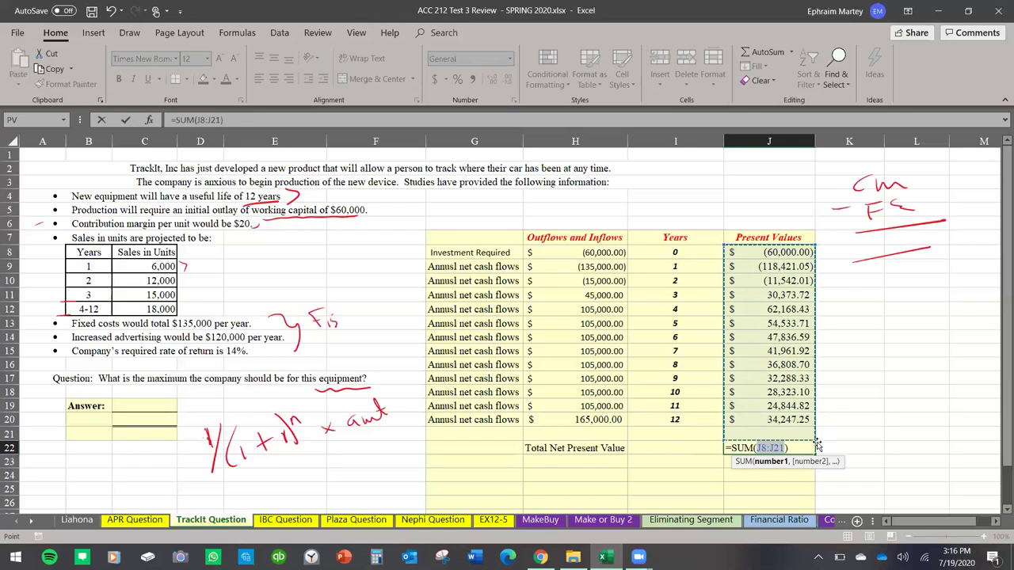
pyautogui.press('Return')
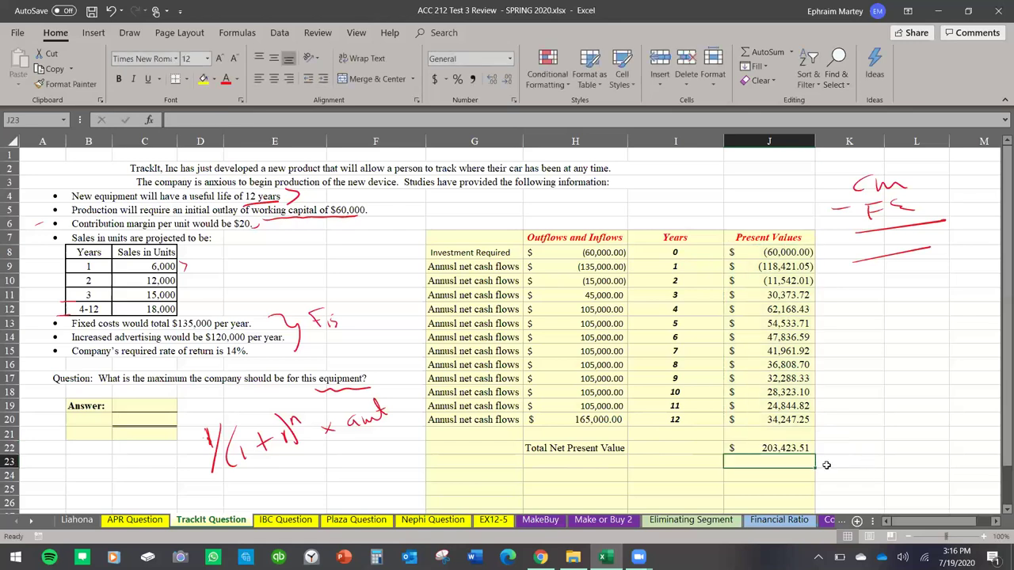
pyautogui.click(794, 450)
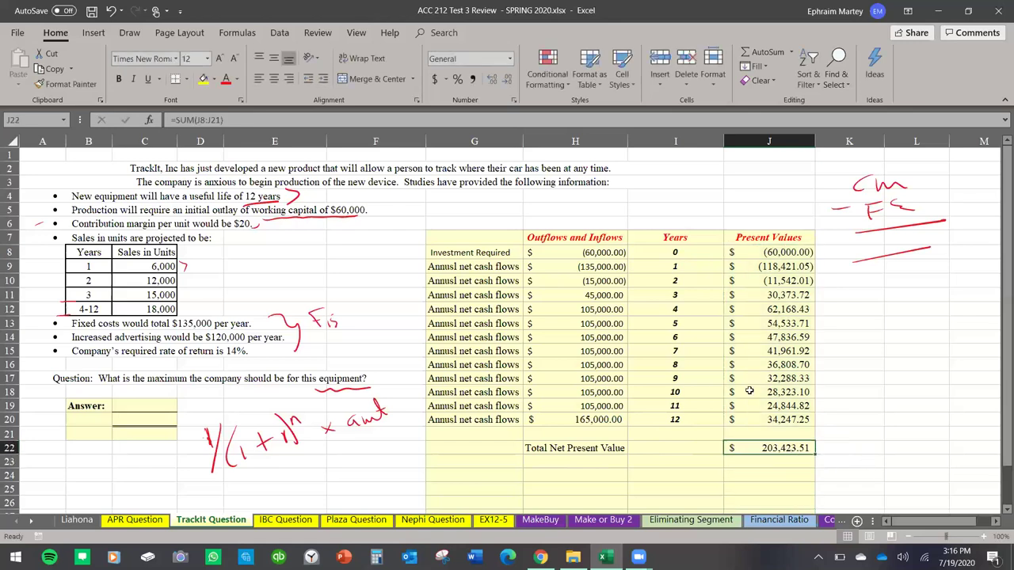
pyautogui.click(118, 78)
pyautogui.click(769, 485)
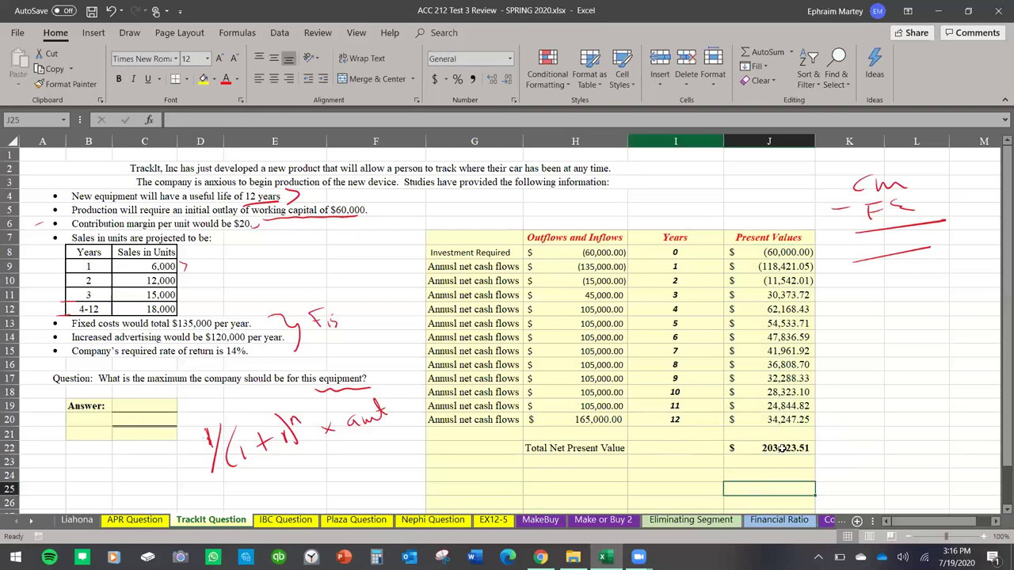
# Enter 203,423.51 in C20 of the Answer box as the maximum price for the equipment.
pyautogui.click(147, 419)
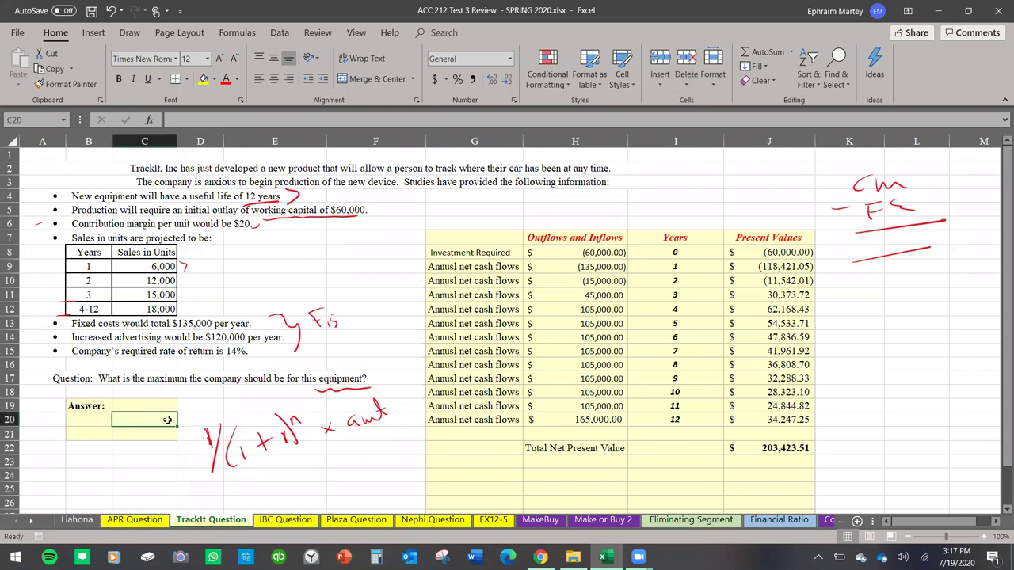
pyautogui.press('F2')
pyautogui.write('203')
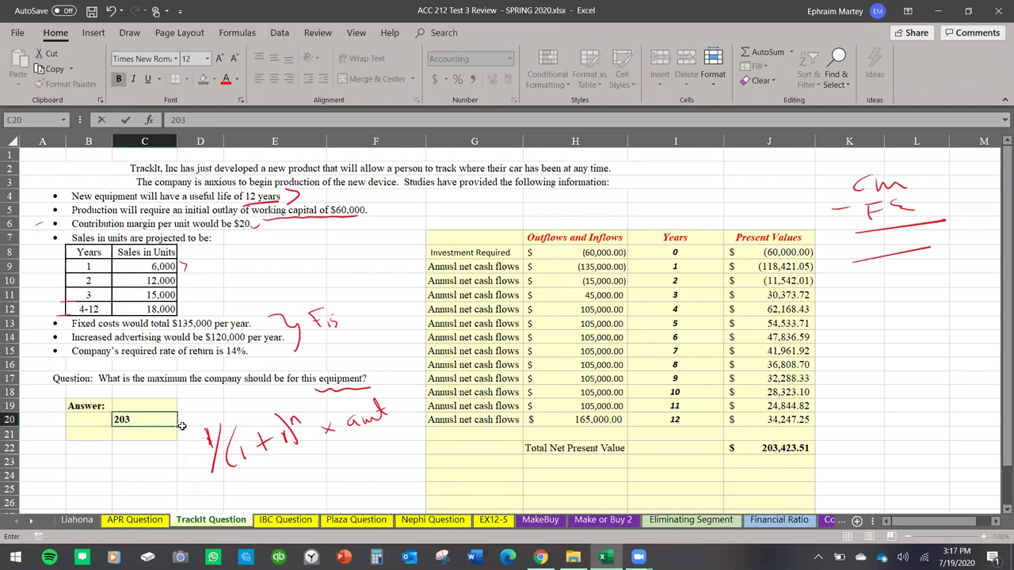
pyautogui.write(',423.51')
pyautogui.press('Return')
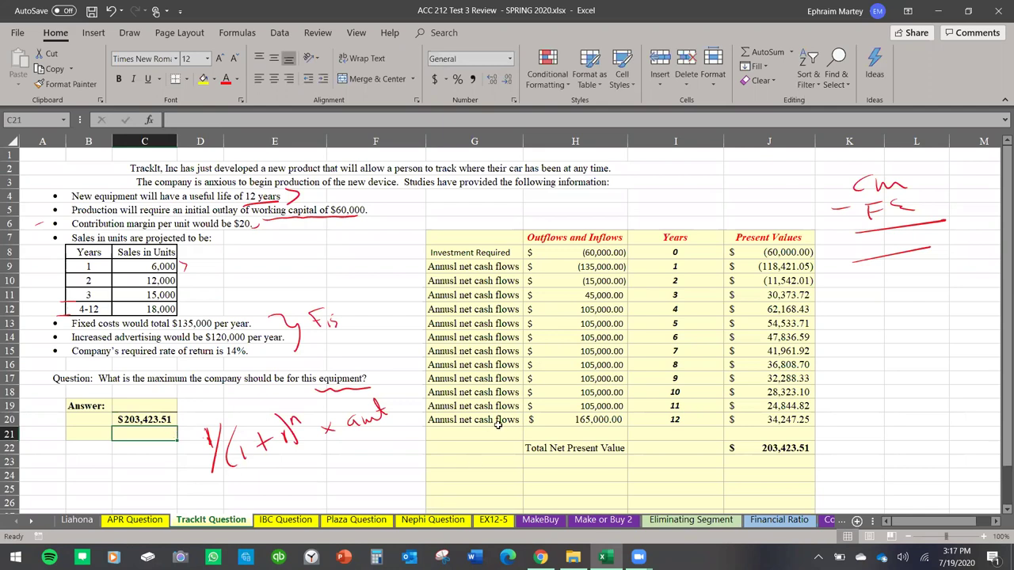
# Extend the initial investment in H8 to -60000-C20 so it also deducts the equipment price.
pyautogui.scroll(-1, 513, 438)
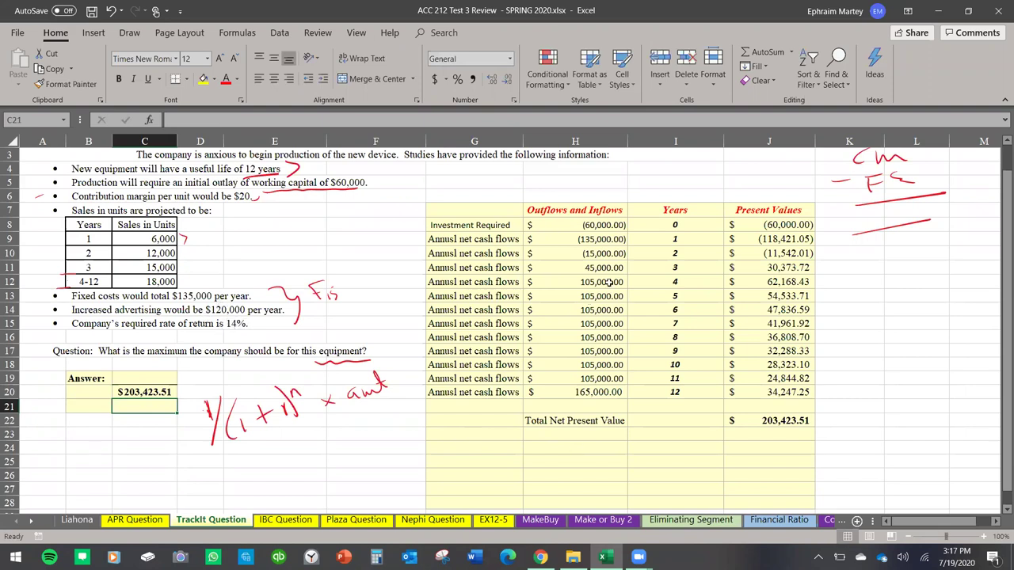
pyautogui.doubleClick(622, 229)
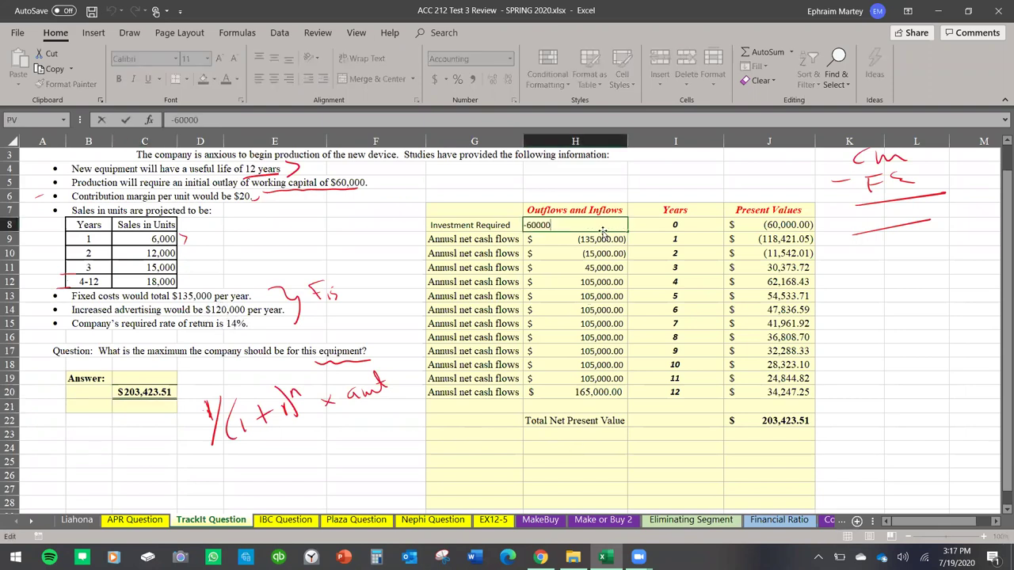
pyautogui.write('-')
pyautogui.click(156, 393)
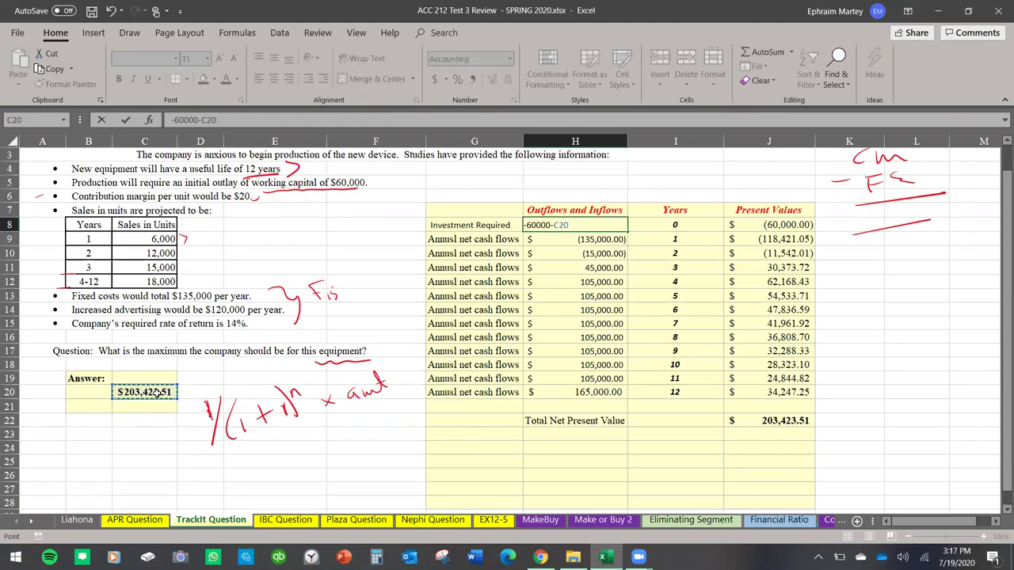
pyautogui.press('Return')
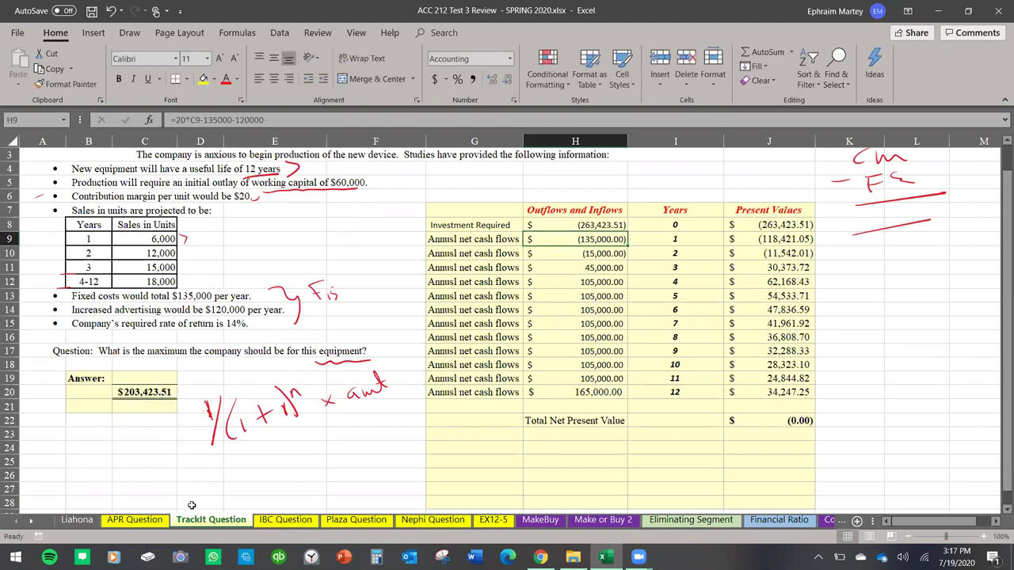
# Label G25 IRR, calculate =IRR(H8:H20) in H25, and circle and connect the result to the required rate of return in red ink.
pyautogui.click(486, 459)
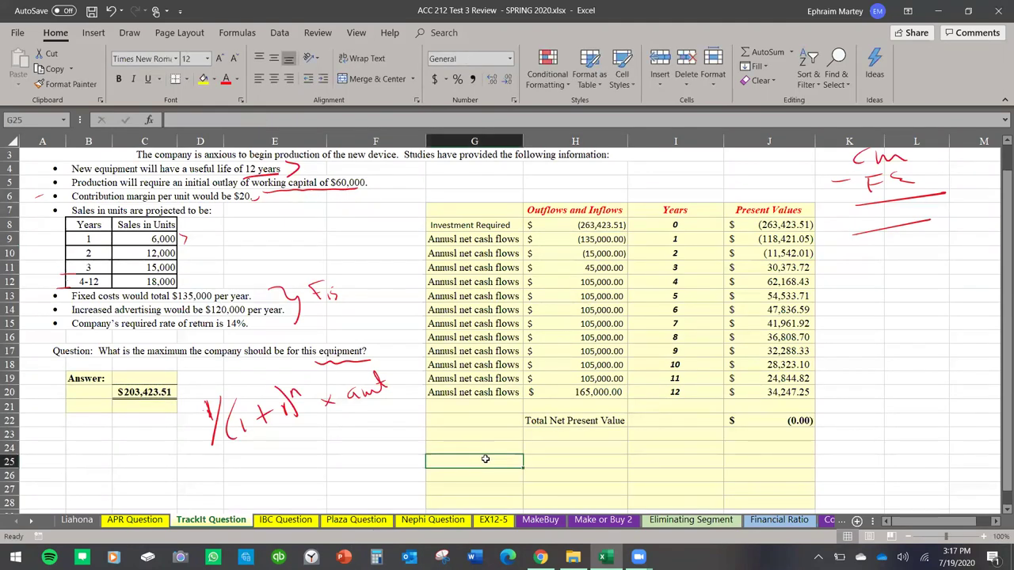
pyautogui.write('IRR')
pyautogui.click(556, 461)
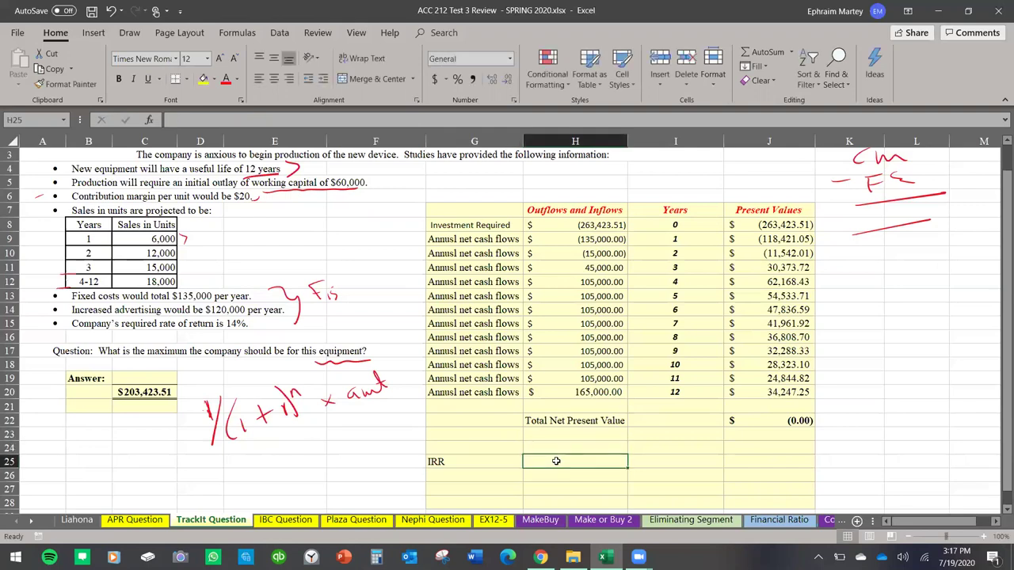
pyautogui.write('=irr(')
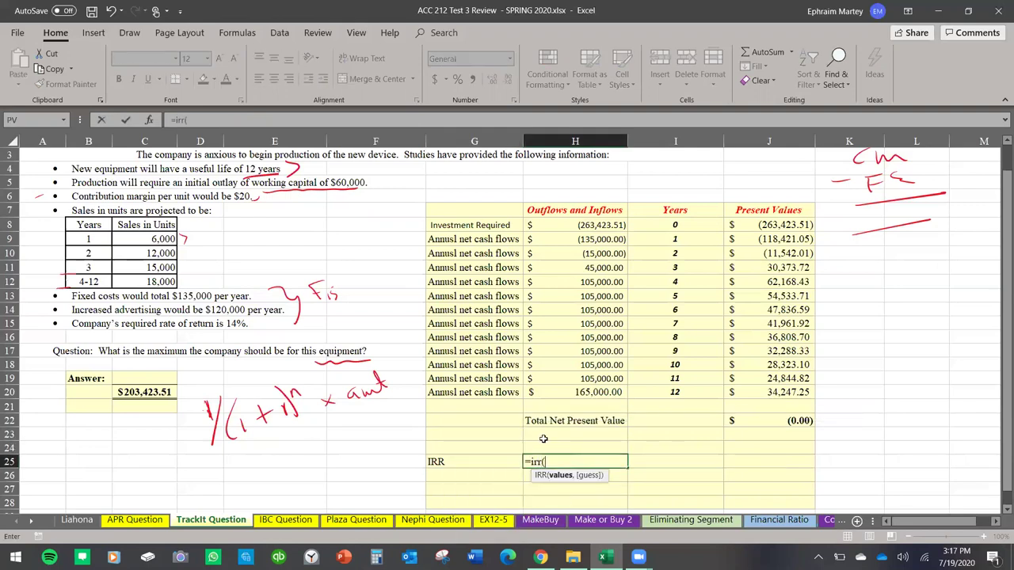
pyautogui.moveTo(606, 228); pyautogui.dragTo(604, 388)
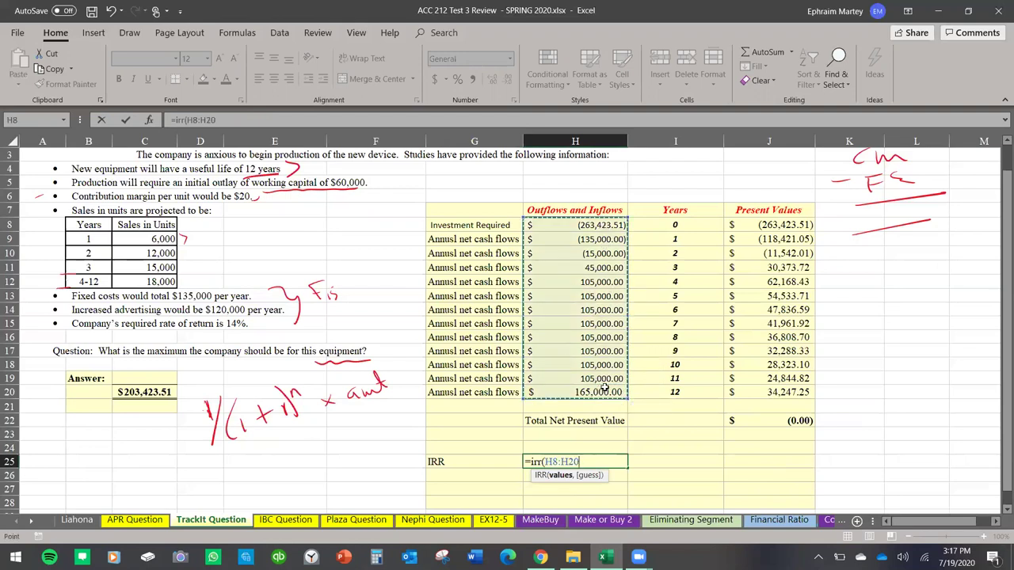
pyautogui.write(')')
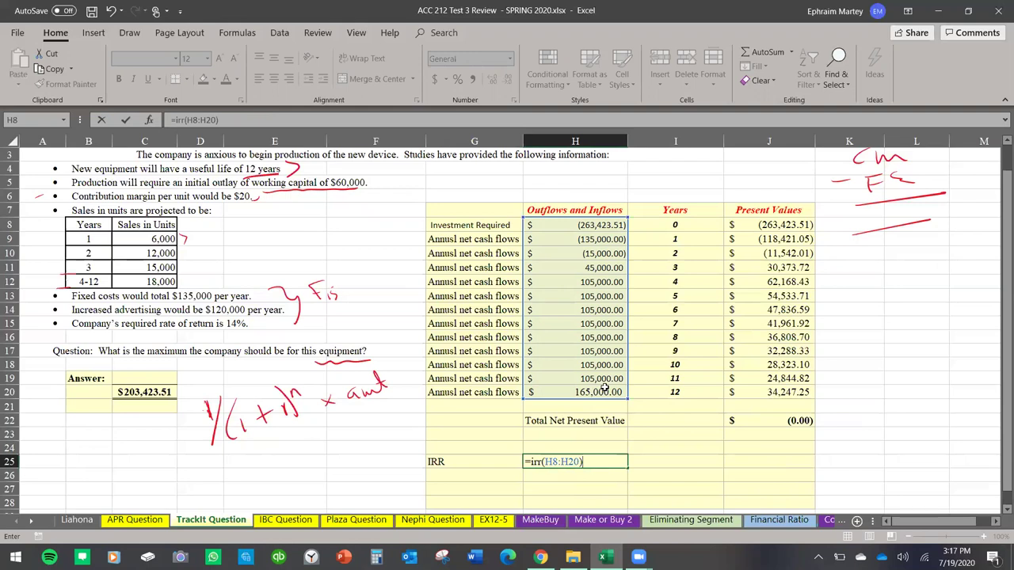
pyautogui.press('Return')
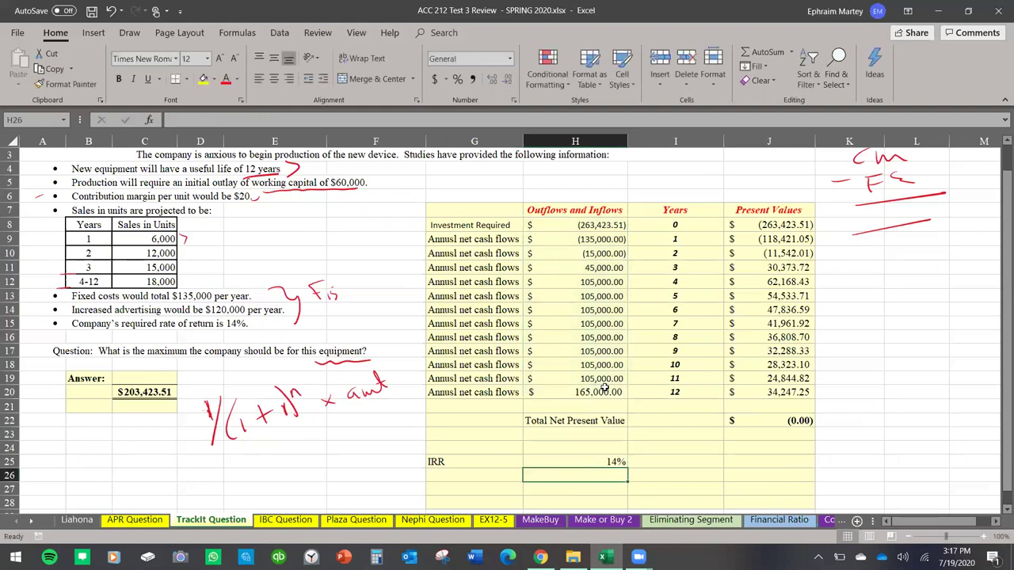
pyautogui.click(608, 460)
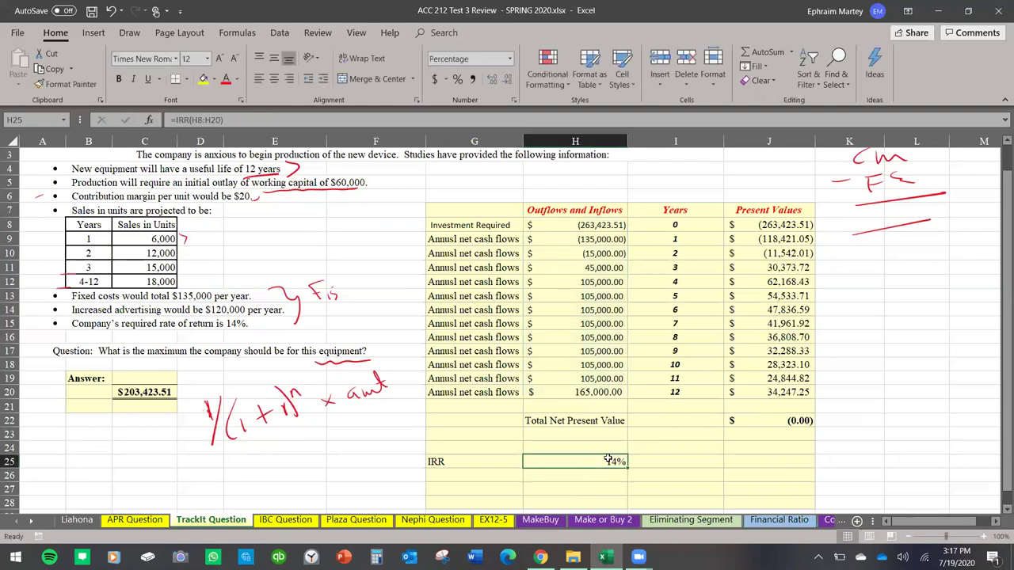
pyautogui.moveTo(622, 445)
pyautogui.mouseDown()
pyautogui.moveTo(582, 471)
pyautogui.moveTo(628, 445)
pyautogui.moveTo(524, 456)
pyautogui.moveTo(347, 418)
pyautogui.moveTo(225, 318)
pyautogui.mouseUp()
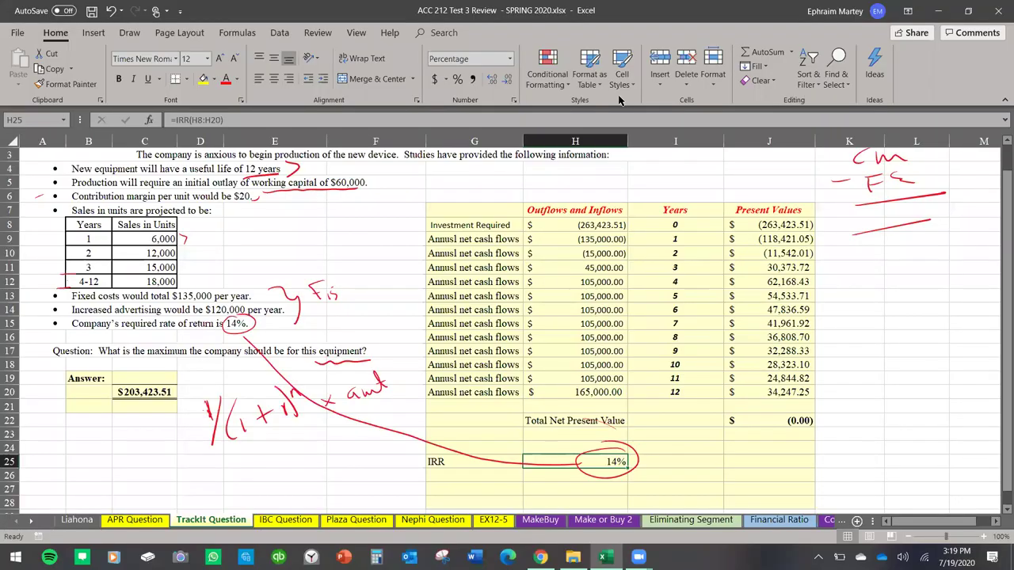
# Go to the IBC Question sheet, glancing back at the TrackIt Question sheet once.
pyautogui.click(305, 522)
pyautogui.scroll(2, 343, 475)
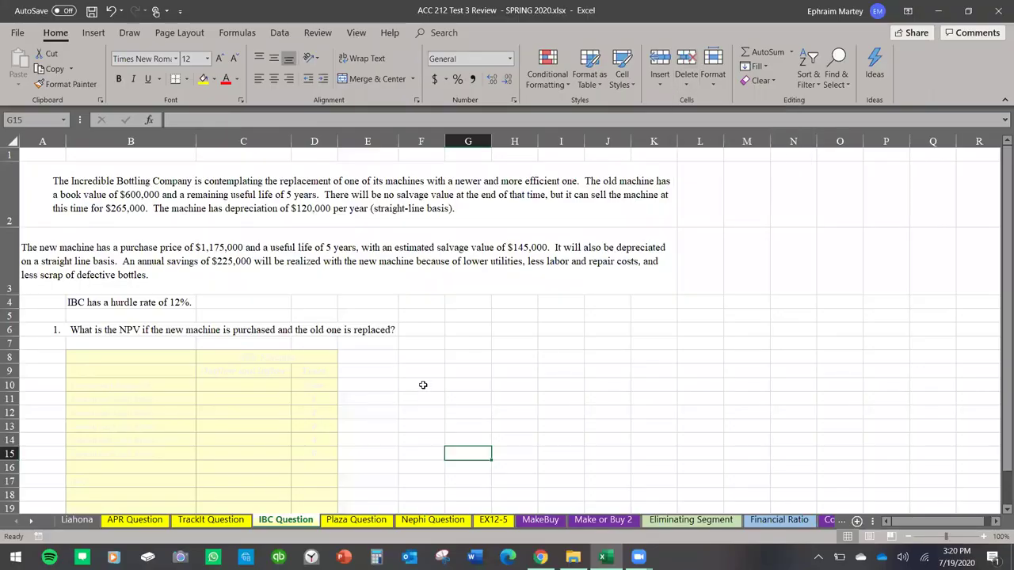
pyautogui.click(188, 522)
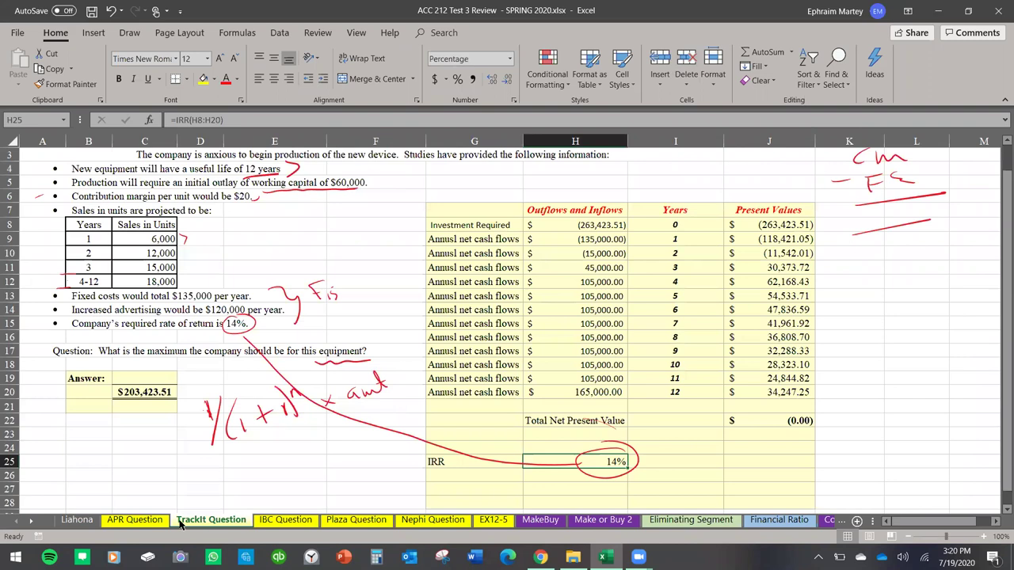
pyautogui.click(271, 522)
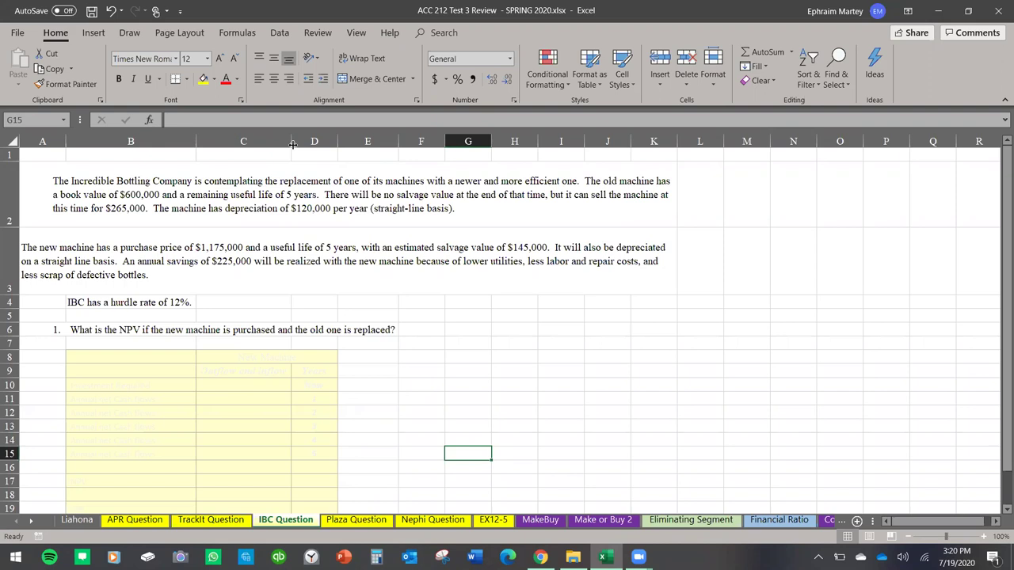
# Reveal the hidden table headings by coloring Outflow and inflow and Years red and New Machine in the automatic black.
pyautogui.moveTo(236, 355); pyautogui.dragTo(244, 369)
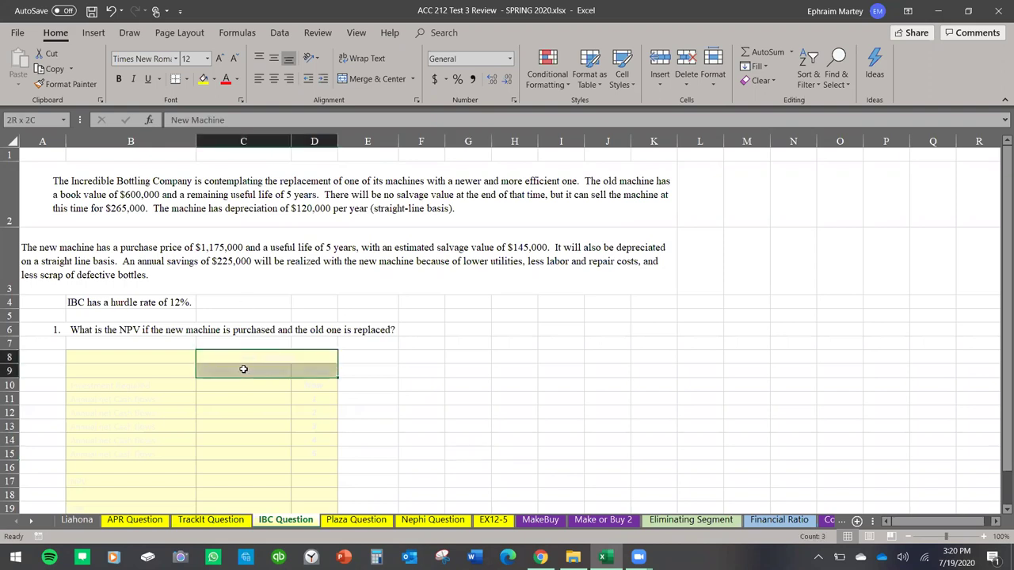
pyautogui.click(377, 79)
pyautogui.click(237, 79)
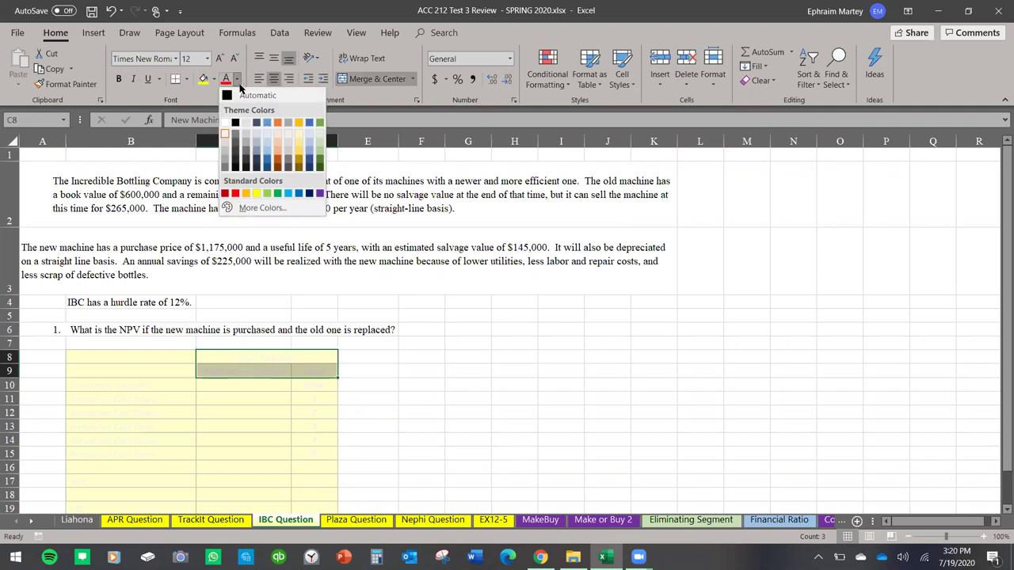
pyautogui.click(235, 193)
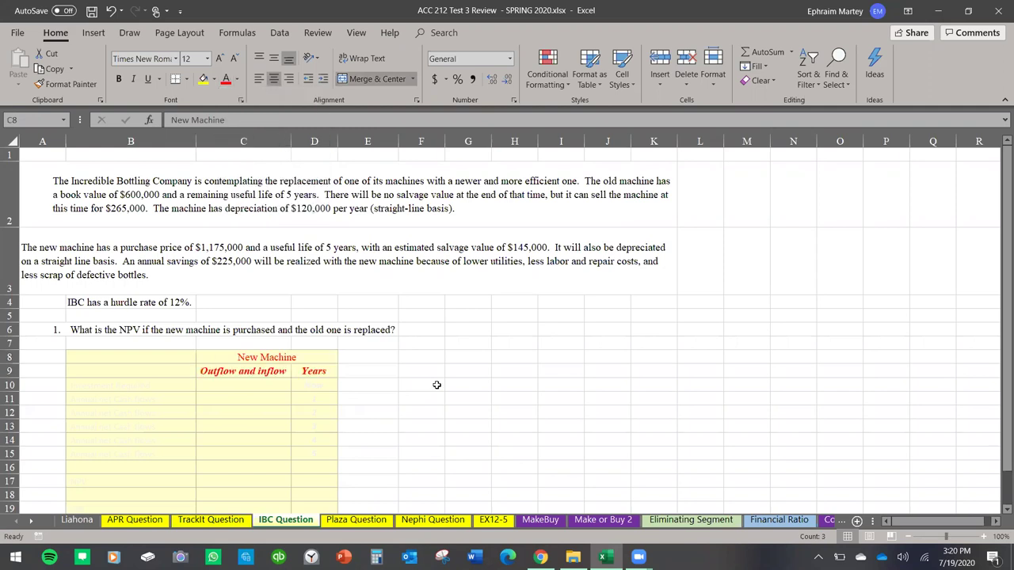
pyautogui.click(305, 358)
pyautogui.click(237, 79)
pyautogui.click(268, 95)
pyautogui.click(467, 342)
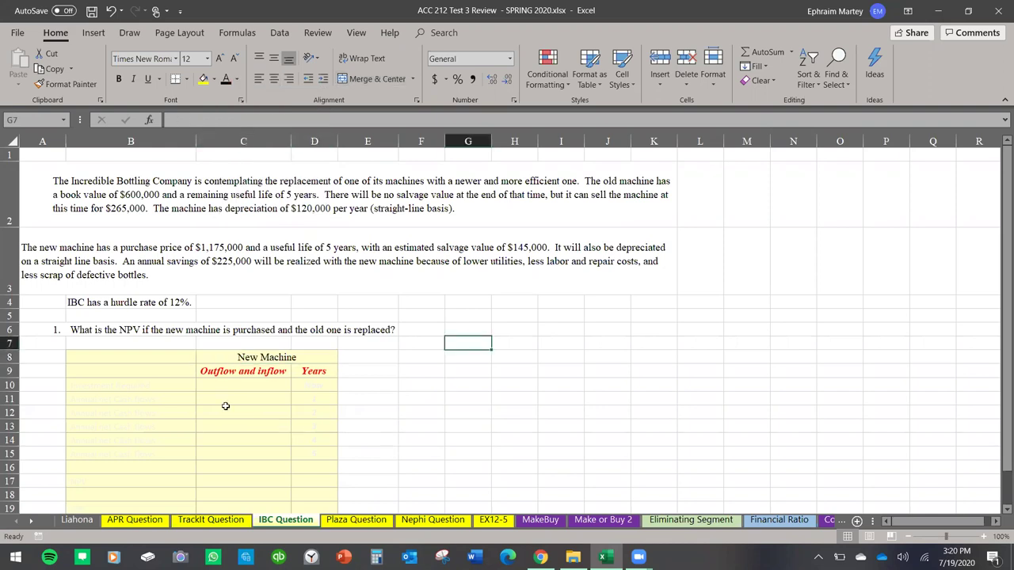
# Set the font color to black for the row labels from B10 down and the years Now to 5 in D10:D15.
pyautogui.click(159, 385)
pyautogui.click(226, 79)
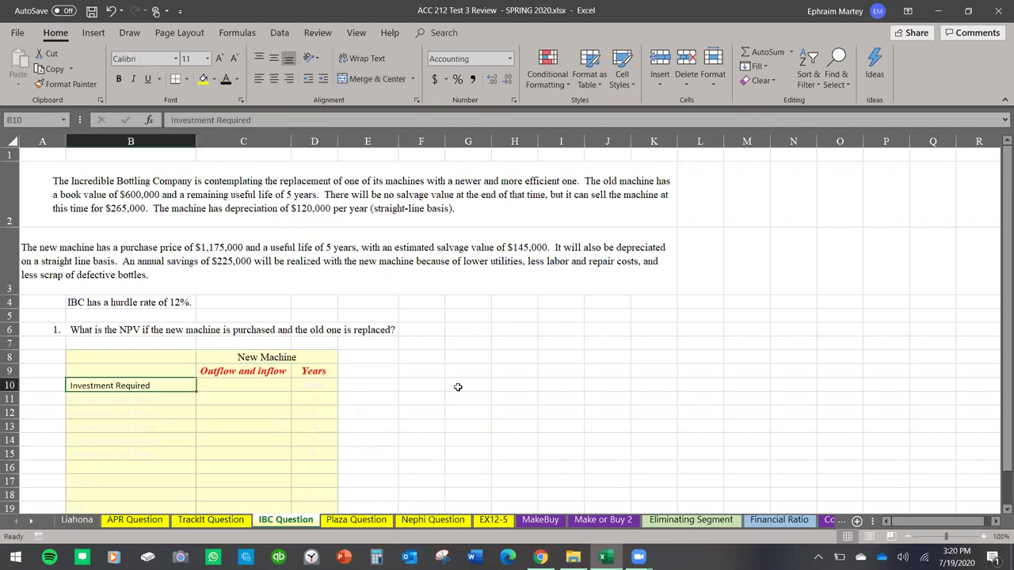
pyautogui.click(328, 387)
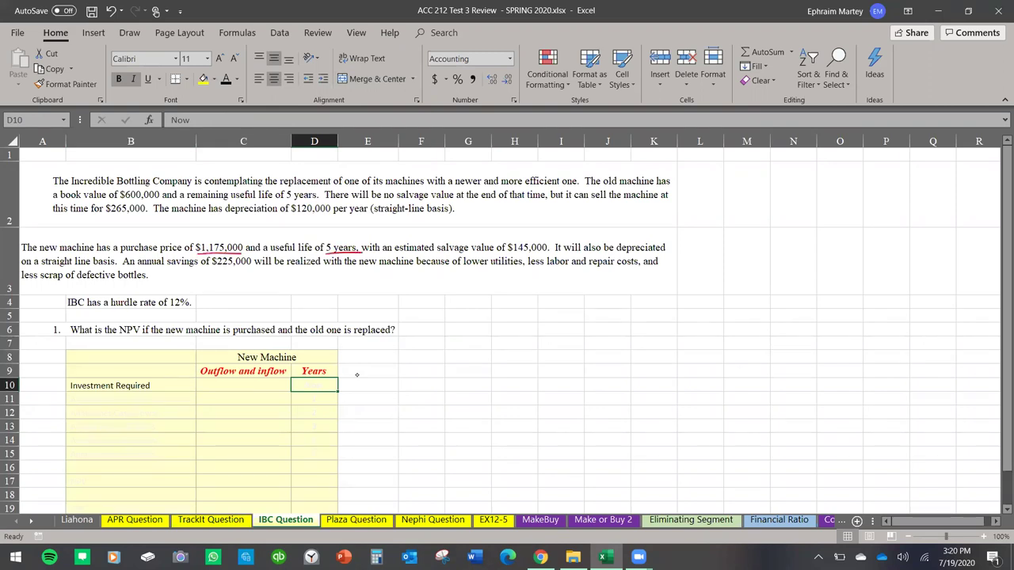
pyautogui.moveTo(317, 390); pyautogui.dragTo(320, 447)
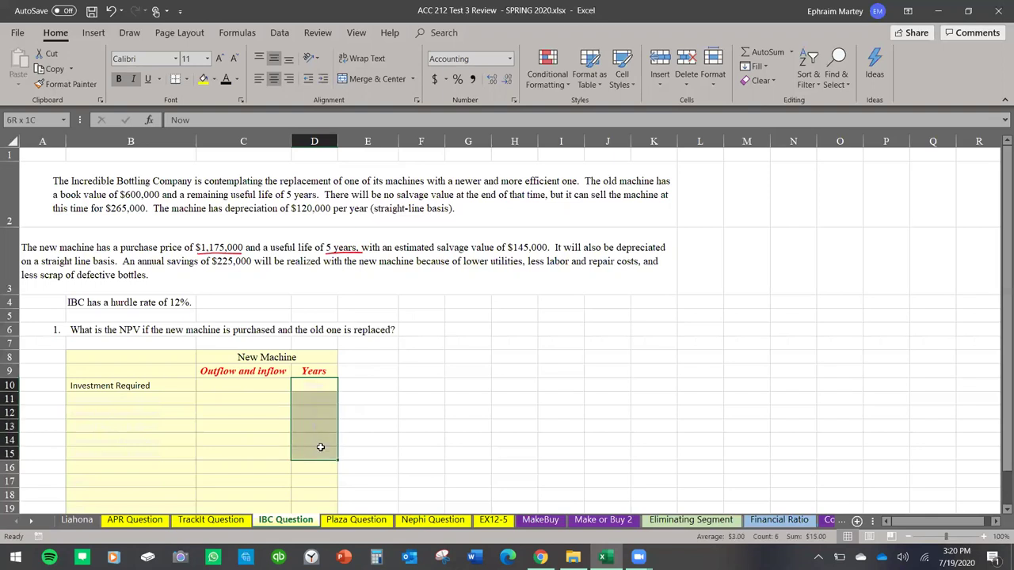
pyautogui.click(225, 79)
pyautogui.click(436, 423)
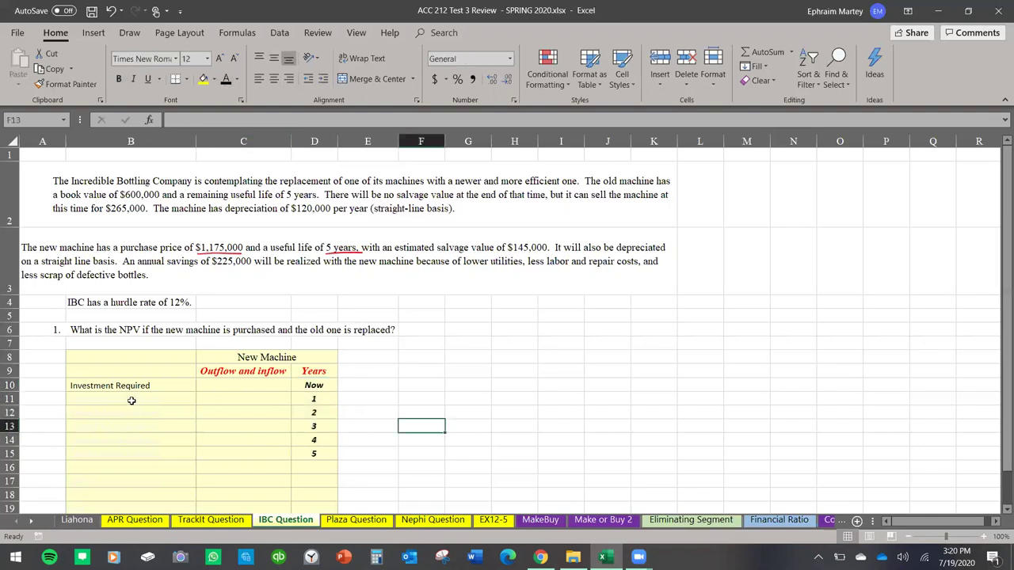
pyautogui.moveTo(132, 401); pyautogui.dragTo(139, 465)
pyautogui.click(226, 80)
pyautogui.click(456, 401)
pyautogui.click(267, 385)
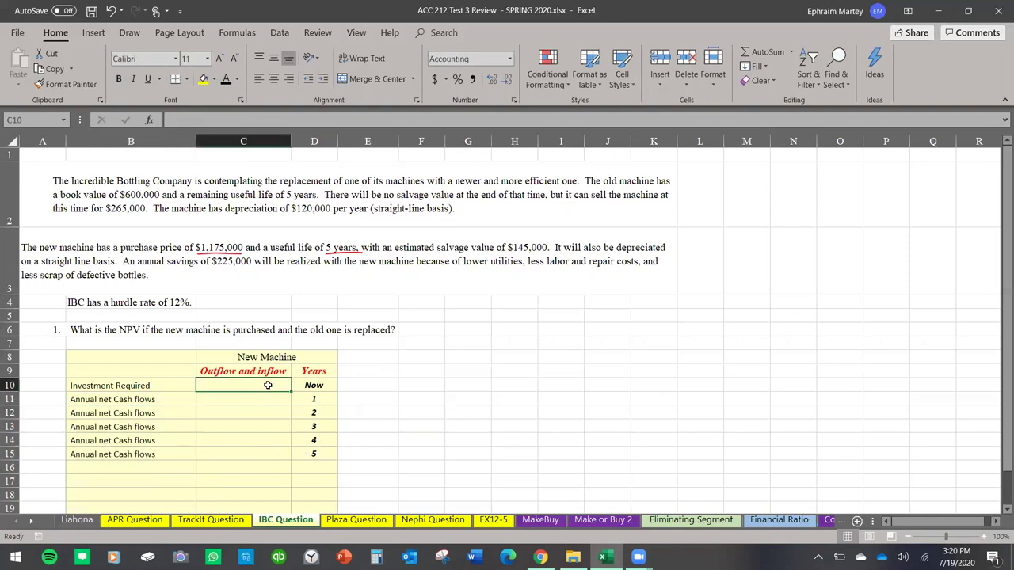
pyautogui.write('=')
pyautogui.press('Escape')
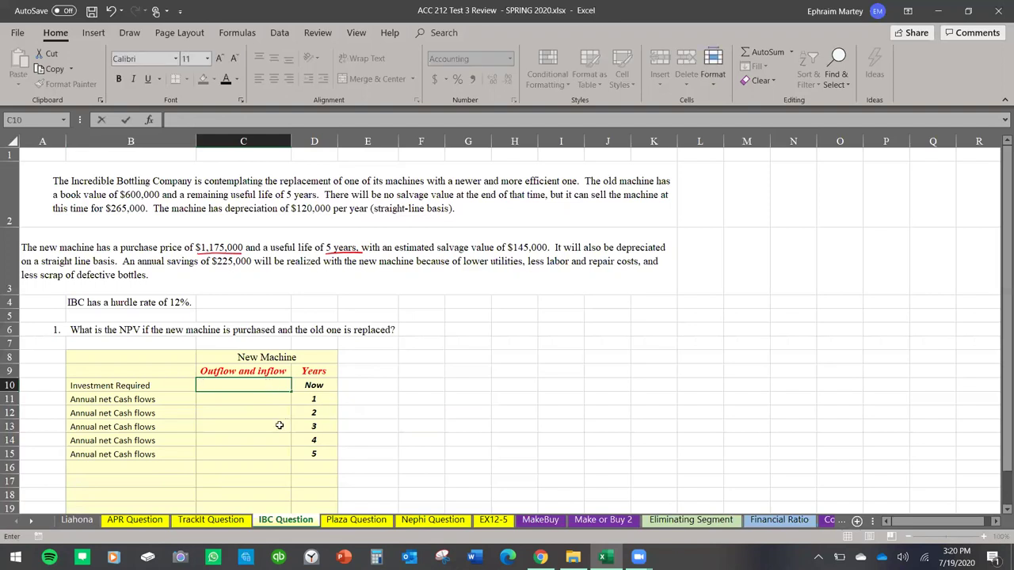
# Make the font of C10:C16 black and enter the new machine's purchase price as =-1175000 in C10.
pyautogui.moveTo(268, 387); pyautogui.dragTo(272, 461)
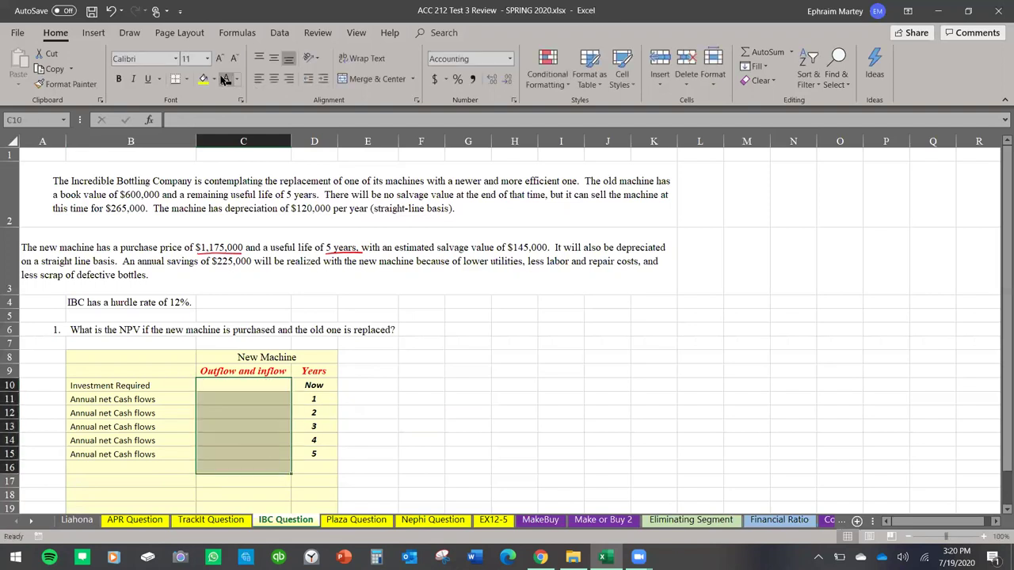
pyautogui.click(247, 389)
pyautogui.write('=1175000')
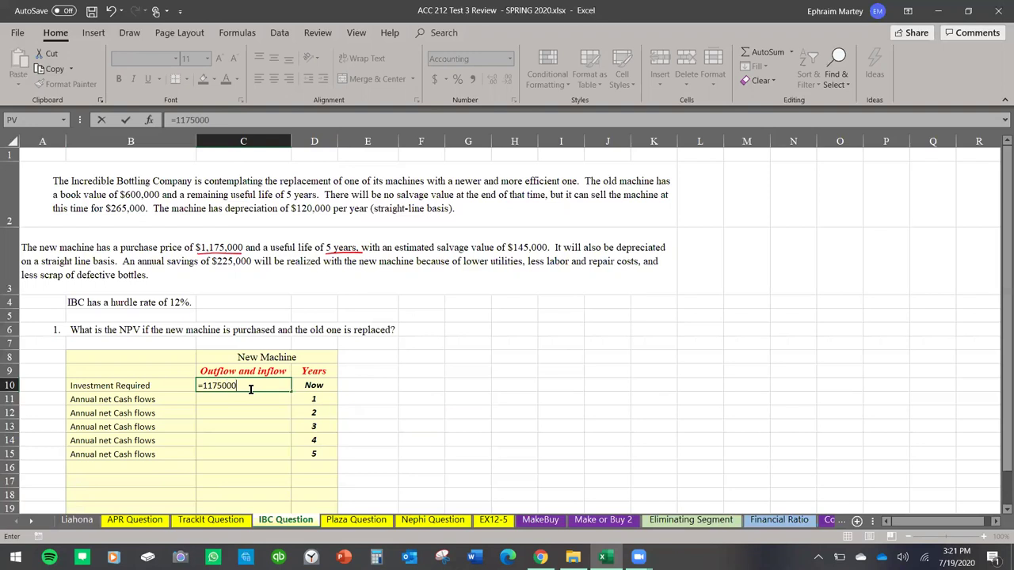
pyautogui.press('Return')
pyautogui.click(251, 389)
pyautogui.doubleClick(203, 387)
pyautogui.click(203, 388)
pyautogui.write('-')
pyautogui.press('Return')
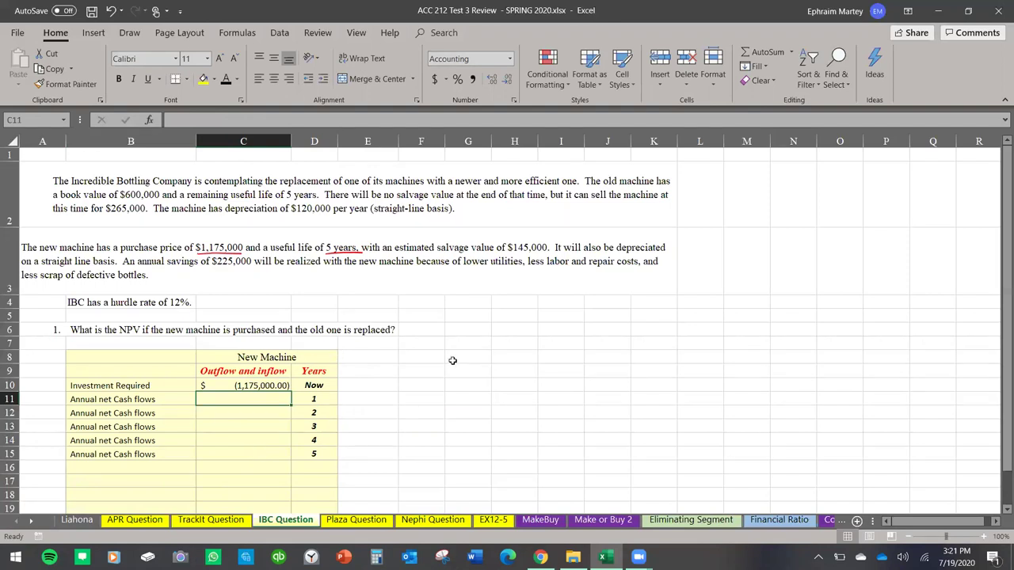
# Underline the $145,000 salvage value in the problem text and enter =145000 in C15 for year 5.
pyautogui.moveTo(512, 254); pyautogui.dragTo(551, 252)
pyautogui.scroll(-2, 396, 418)
pyautogui.scroll(1, 273, 301)
pyautogui.scroll(1, 272, 305)
pyautogui.click(276, 456)
pyautogui.write('=')
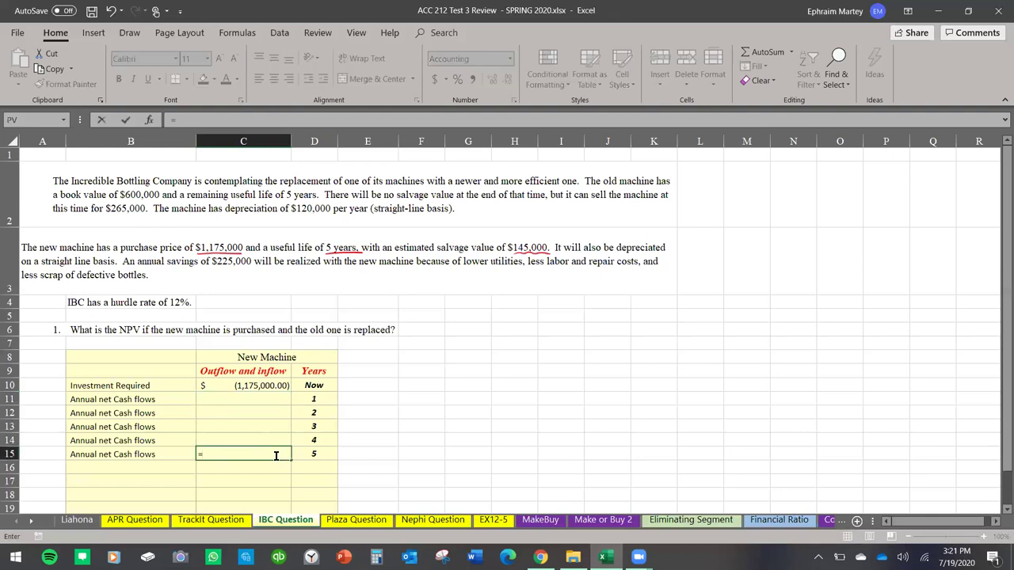
pyautogui.write('145000')
pyautogui.press('Return')
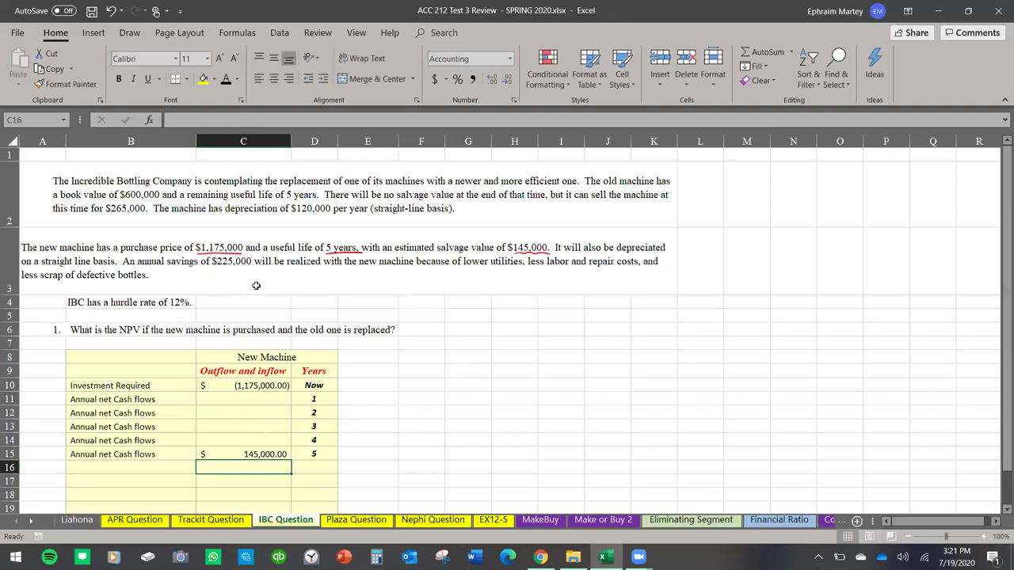
# Underline $225,000, $600,000, the old machine's 5 years and $265,000 in red ink, and point an arrow at the sale price line.
pyautogui.moveTo(213, 268); pyautogui.dragTo(252, 267)
pyautogui.moveTo(120, 203); pyautogui.dragTo(152, 204)
pyautogui.moveTo(286, 201); pyautogui.dragTo(316, 202)
pyautogui.moveTo(100, 218); pyautogui.dragTo(149, 217)
pyautogui.moveTo(31, 224); pyautogui.dragTo(54, 220)
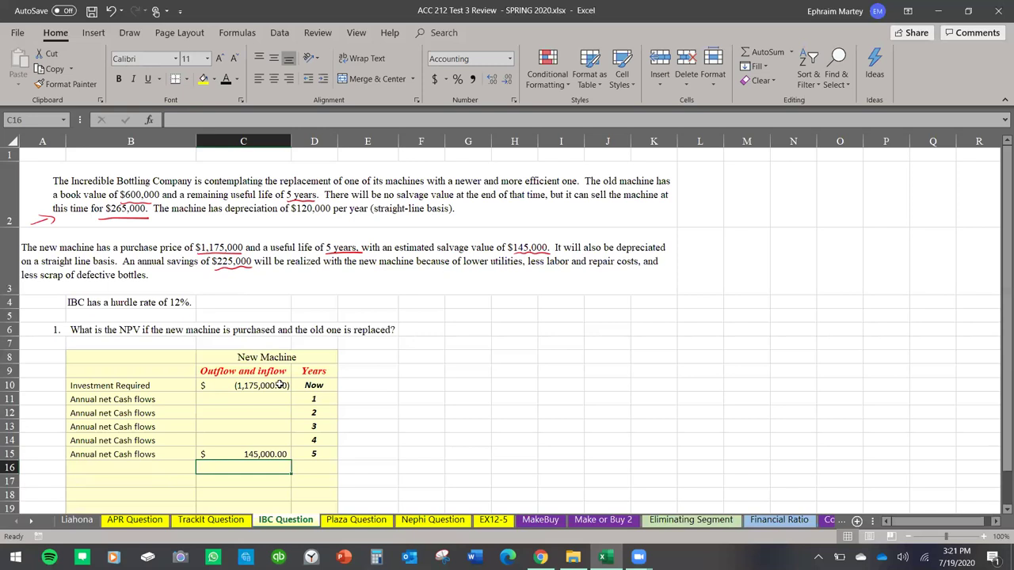
# Add the old machine's sale price to the investment in C10, making the formula =-1175000+265000.
pyautogui.doubleClick(279, 386)
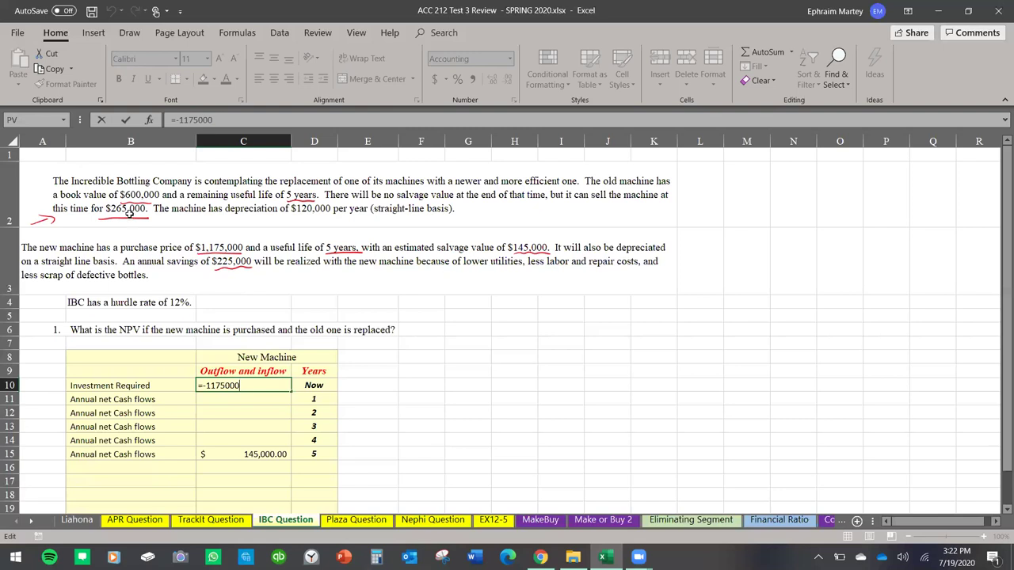
pyautogui.write('+265')
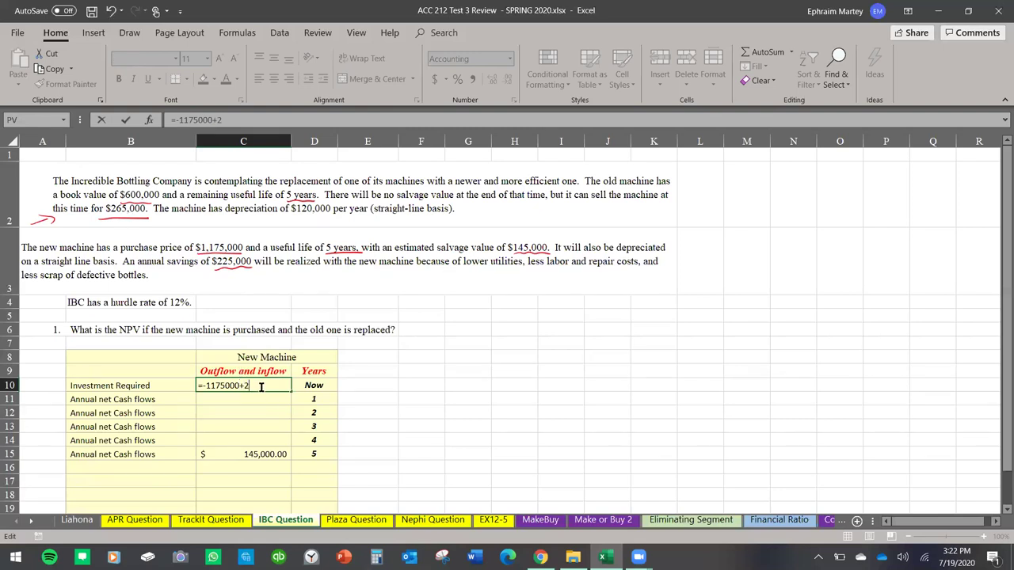
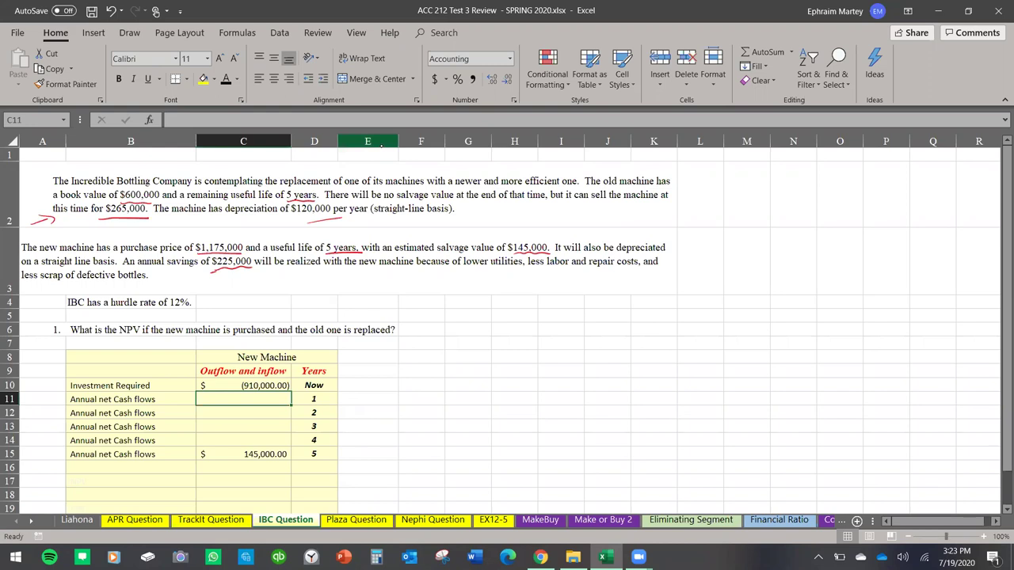
# Finish the red arrow from the new machine paragraph to the old machine paragraph and enter the year 1 savings as =225000 in C11.
pyautogui.moveTo(683, 210)
pyautogui.mouseDown()
pyautogui.moveTo(693, 260)
pyautogui.moveTo(681, 209)
pyautogui.mouseUp()
pyautogui.write('=')
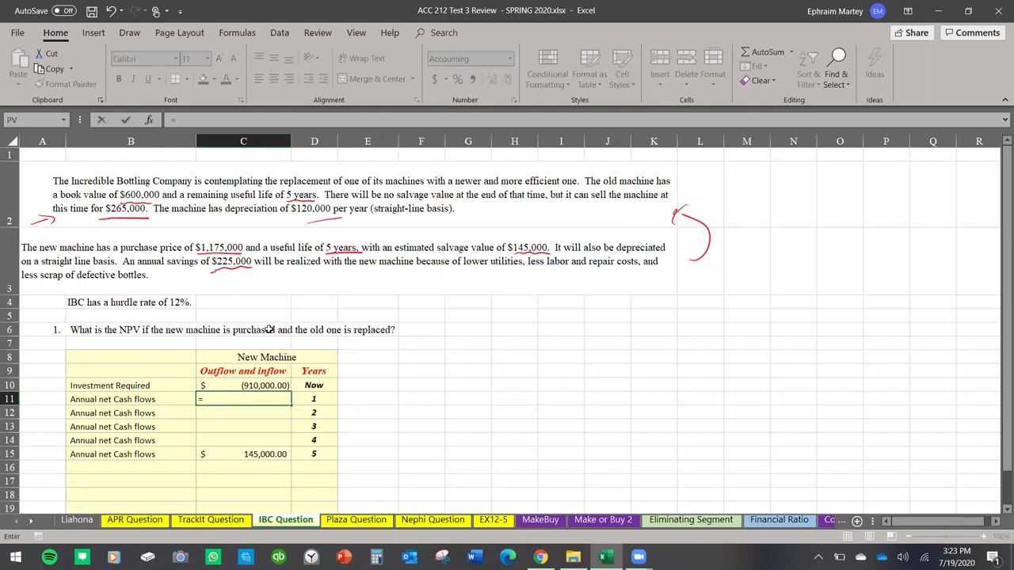
pyautogui.write('225000')
pyautogui.press('Return')
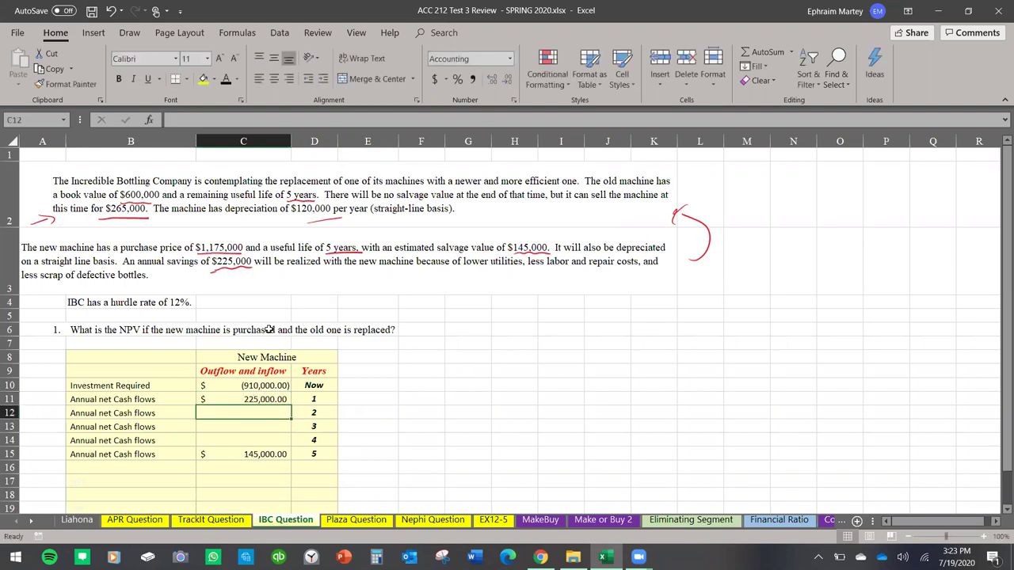
# Link the year 2 cash flow in C12 to year 1 with =C11 and fill the formula down through C14.
pyautogui.write('=')
pyautogui.click(260, 401)
pyautogui.press('Return')
pyautogui.click(264, 409)
pyautogui.moveTo(292, 417); pyautogui.dragTo(292, 446)
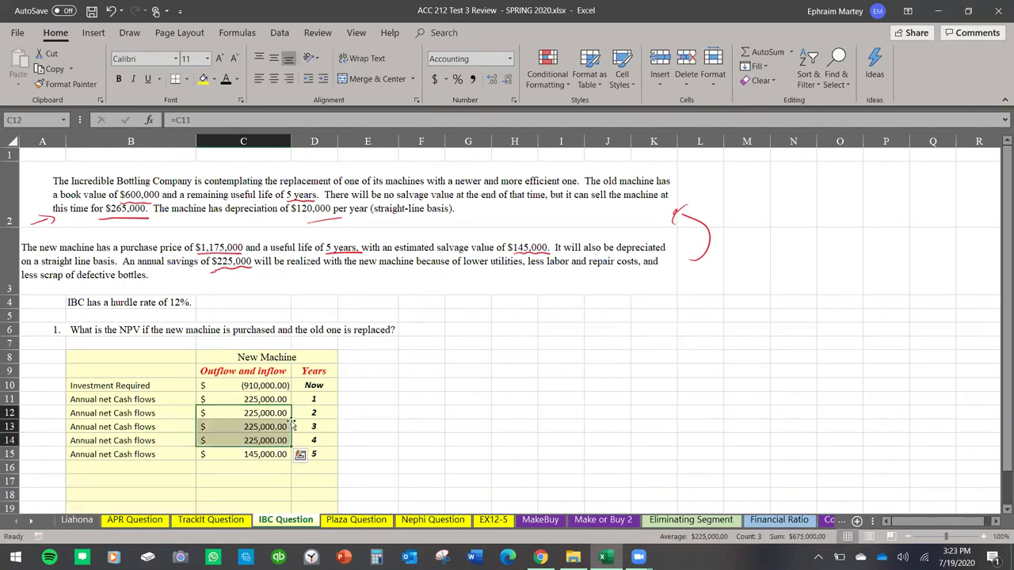
# Add the annual savings to the year 5 salvage value in C15, making the formula =145000+C14.
pyautogui.click(270, 453)
pyautogui.write('=145000')
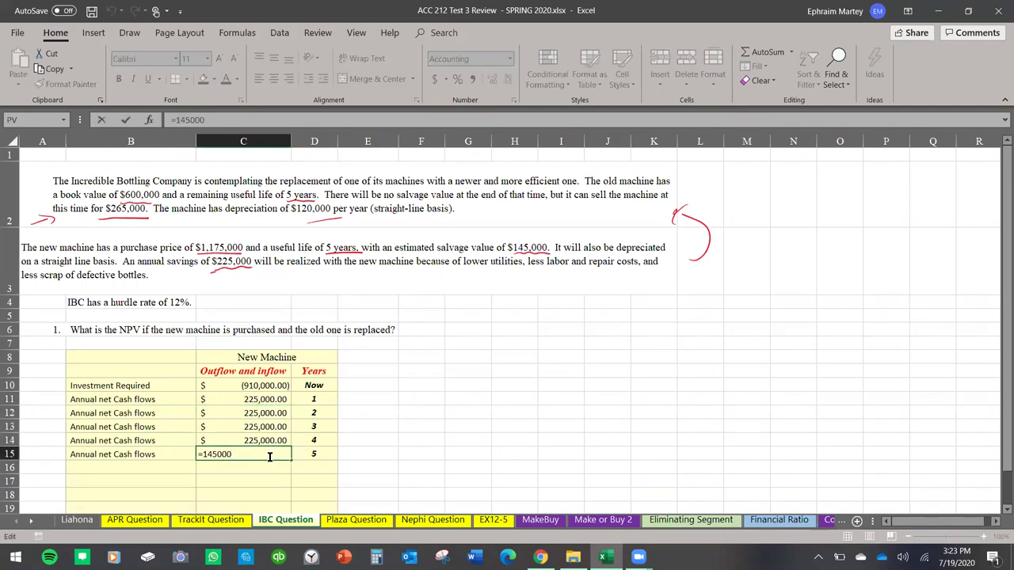
pyautogui.write('+')
pyautogui.click(270, 441)
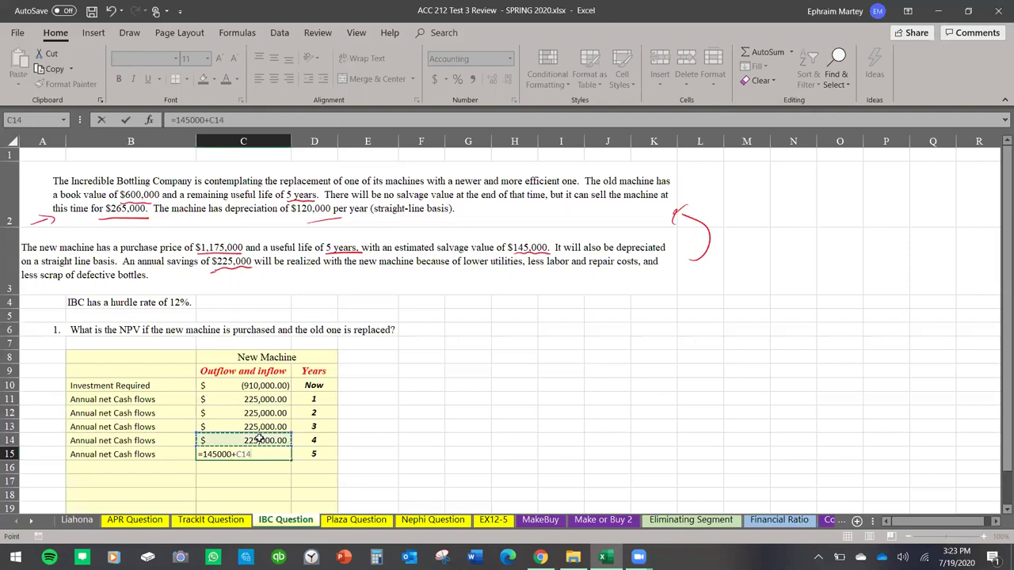
pyautogui.press('Return')
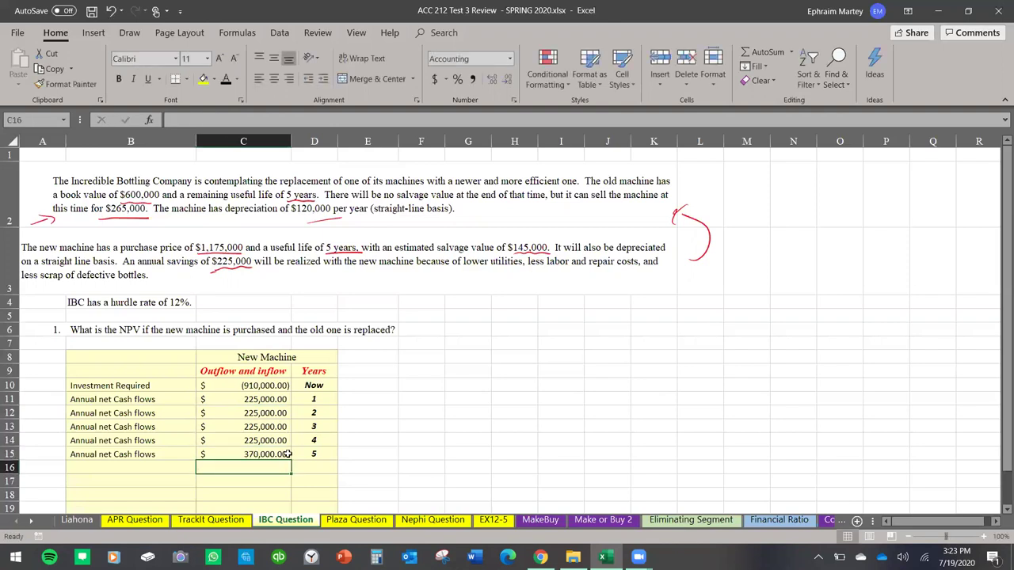
# Make the font of row 17 black to reveal the hidden NPV label.
pyautogui.scroll(-2, 332, 439)
pyautogui.scroll(2, 332, 439)
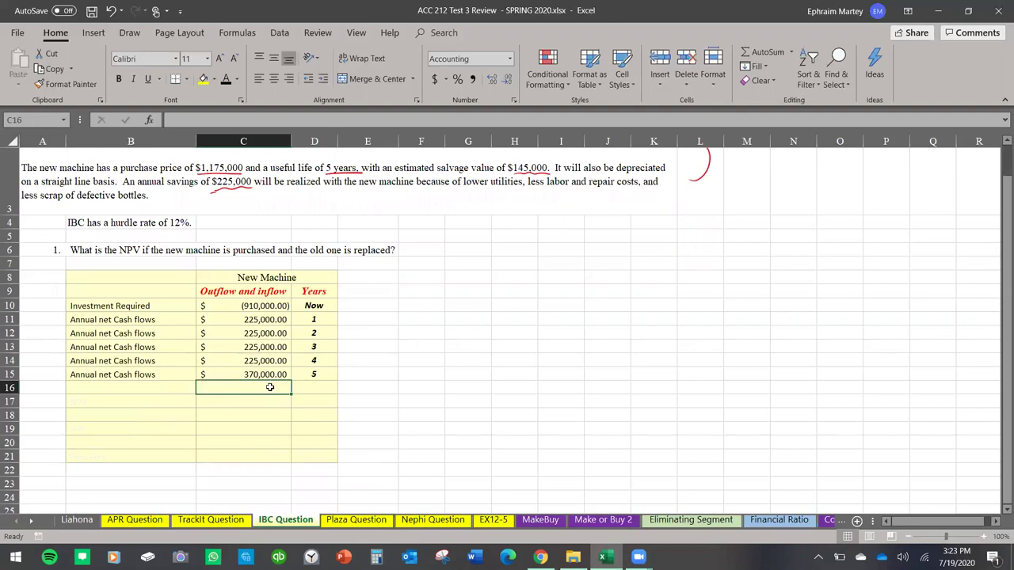
pyautogui.scroll(1, 271, 388)
pyautogui.scroll(-1, 271, 388)
pyautogui.scroll(1, 271, 388)
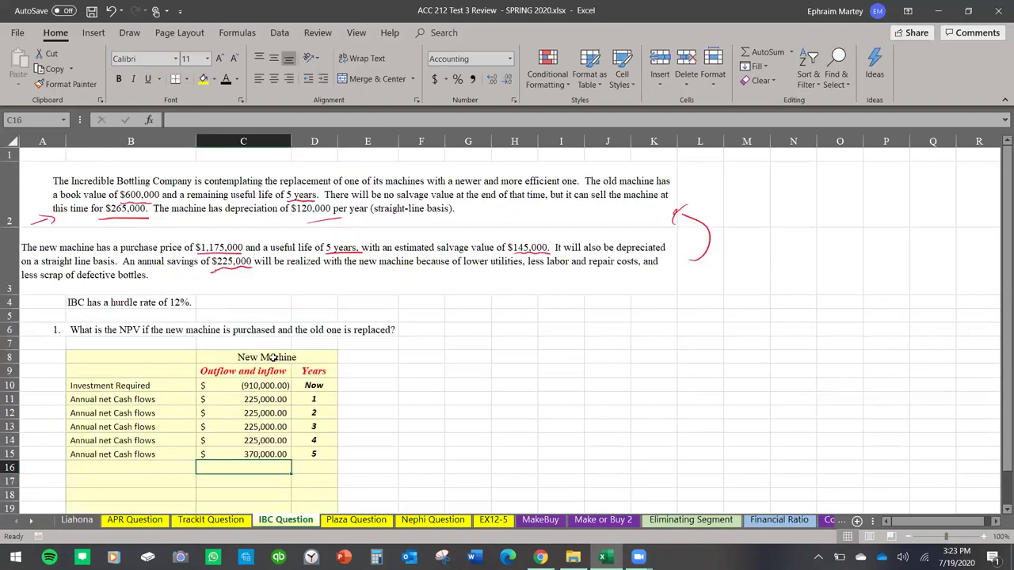
pyautogui.scroll(-1, 244, 349)
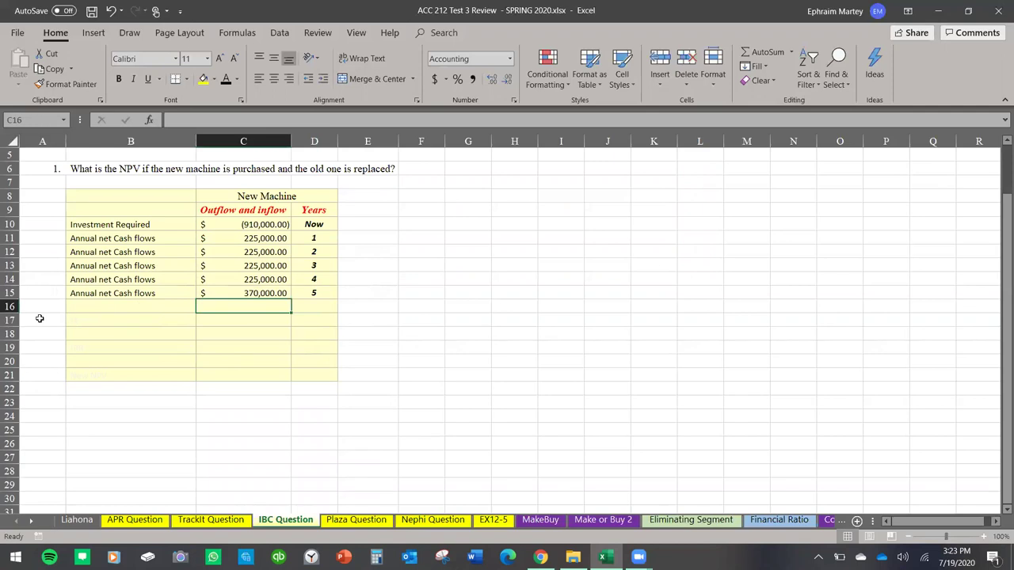
pyautogui.click(9, 319)
pyautogui.click(225, 79)
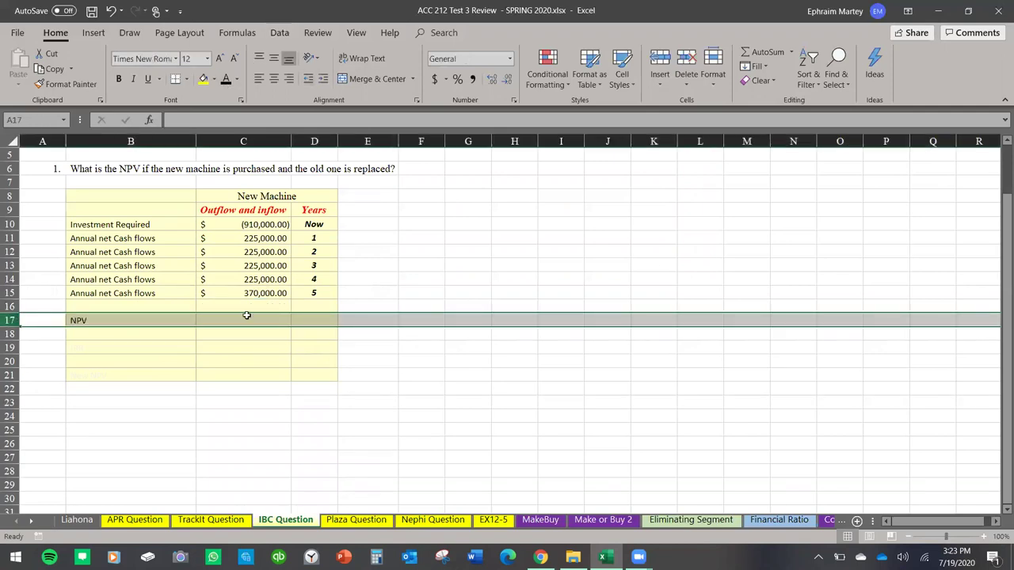
# Calculate the new machine's NPV at the 12% hurdle rate in C17 with =npv(.12,C11:C15)+C10.
pyautogui.click(246, 318)
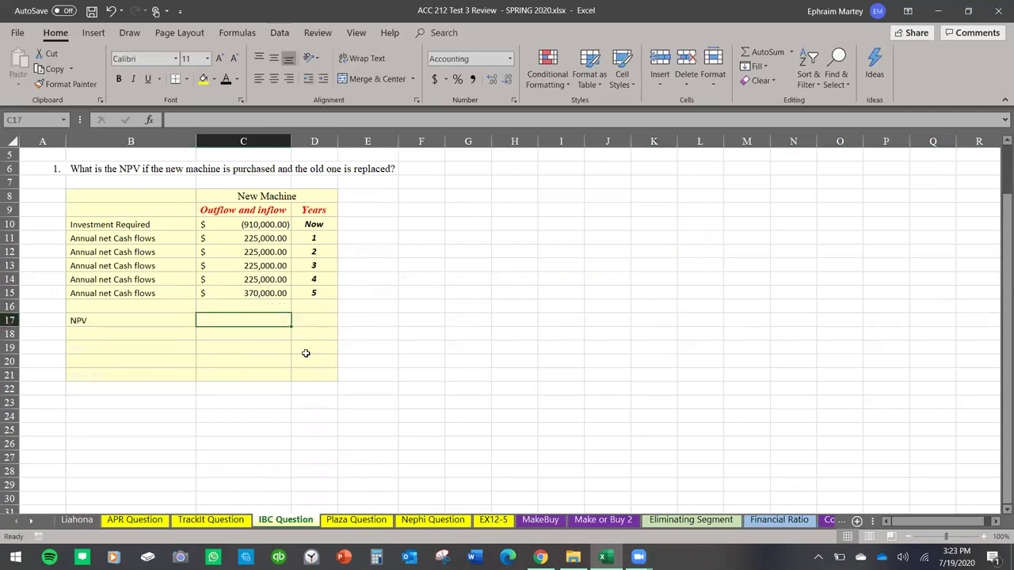
pyautogui.write('=npv')
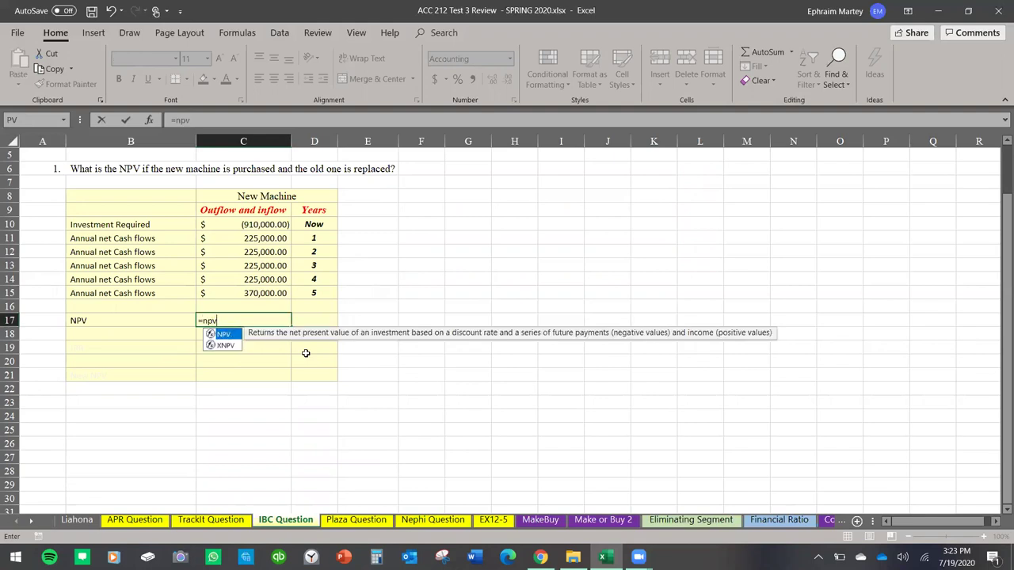
pyautogui.write('(')
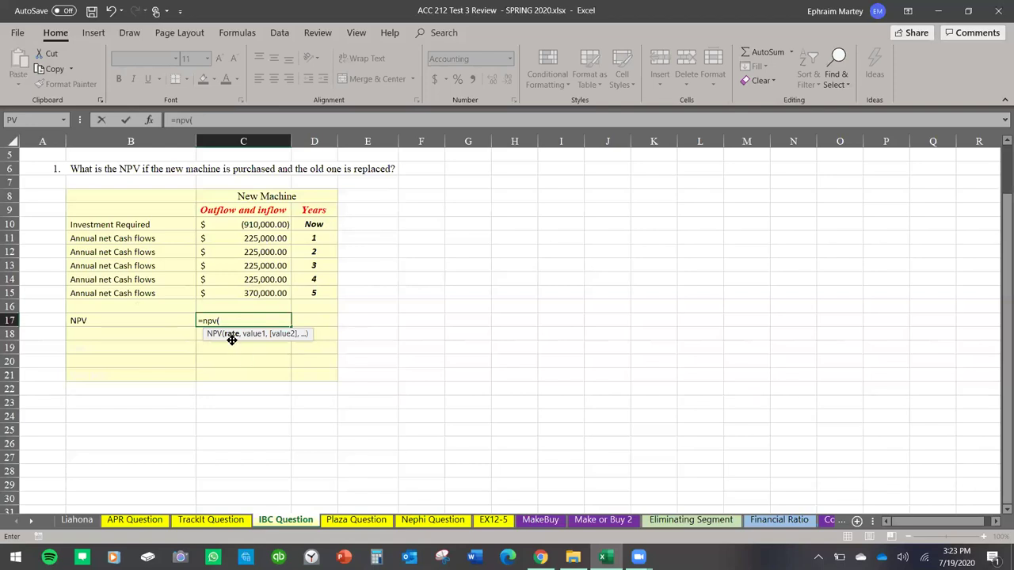
pyautogui.scroll(2, 319, 347)
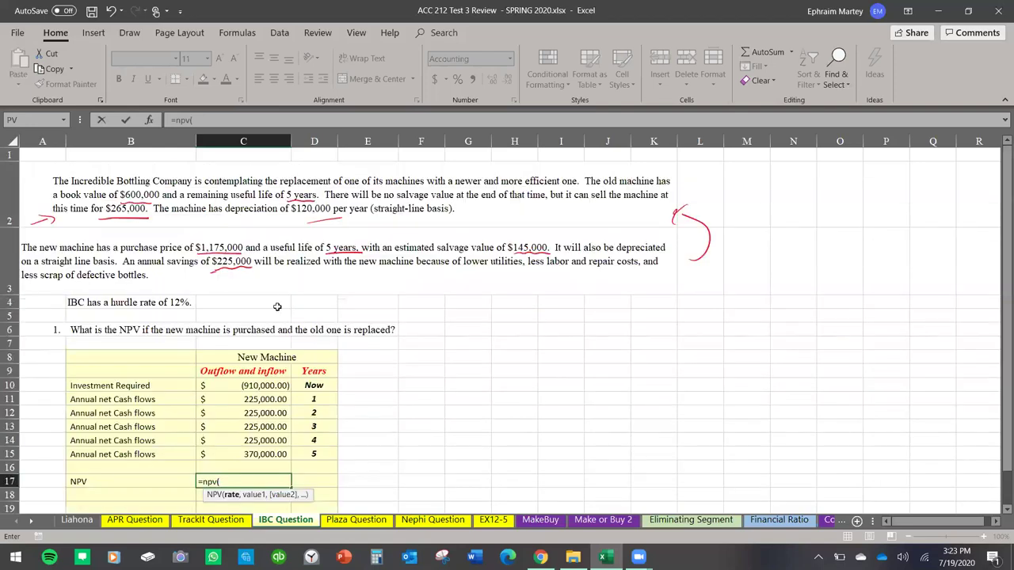
pyautogui.scroll(-1, 237, 315)
pyautogui.write('.12,')
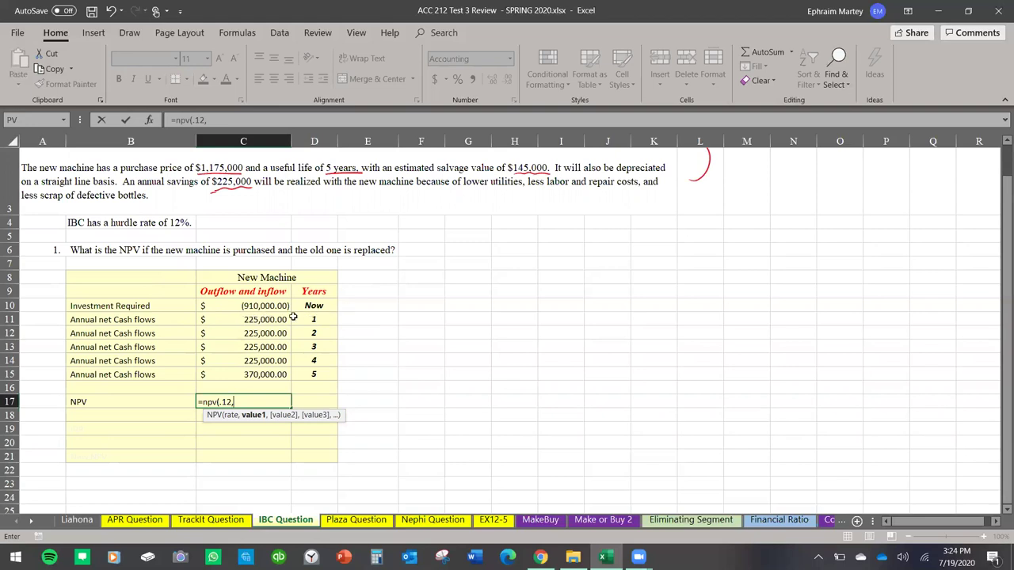
pyautogui.moveTo(269, 320); pyautogui.dragTo(287, 375)
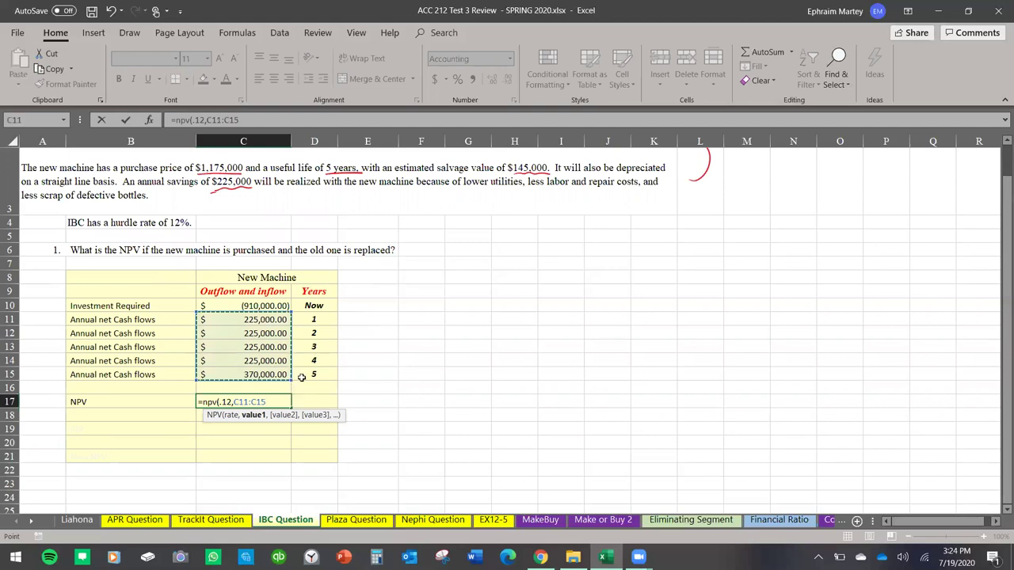
pyautogui.write(')')
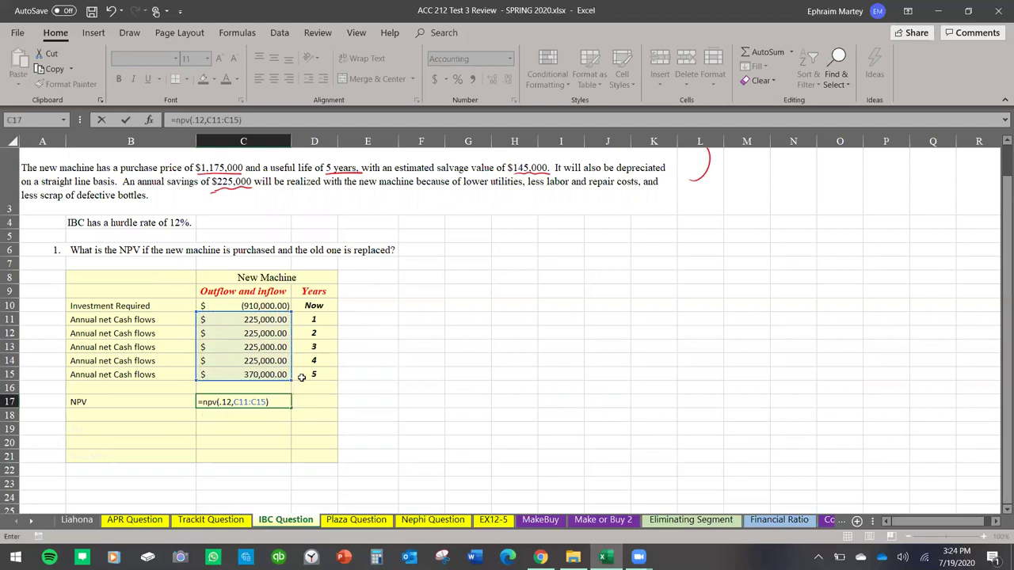
pyautogui.write('+')
pyautogui.click(250, 306)
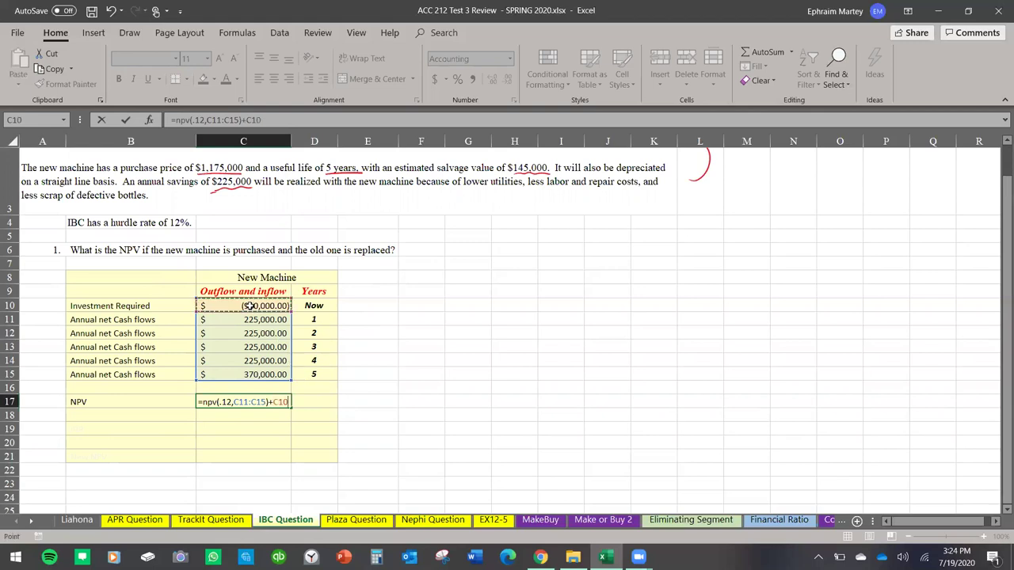
pyautogui.press('Return')
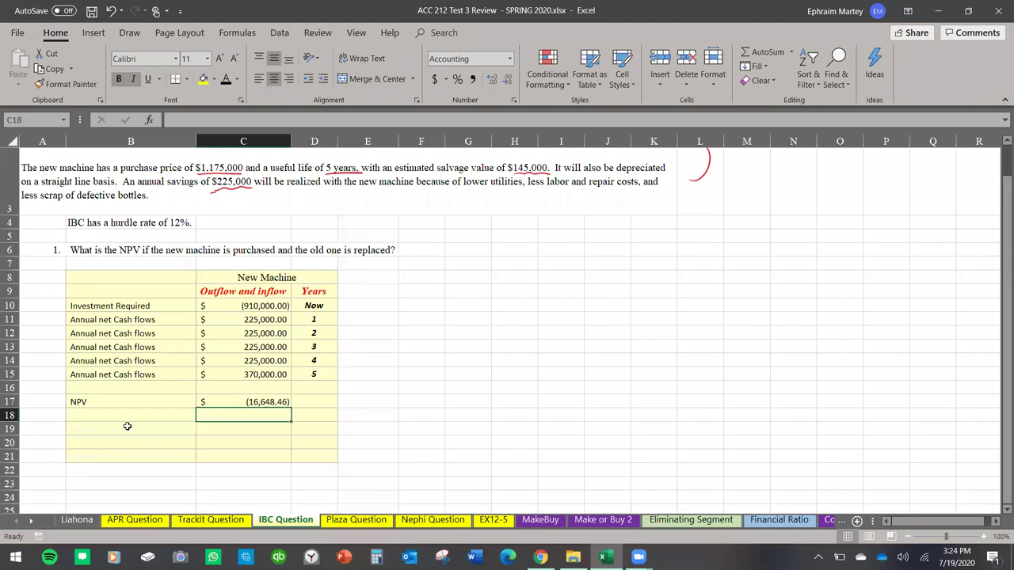
# Make the font of row 19 black to reveal the IRR label and enter =irr(C10:C15) in C19.
pyautogui.click(9, 429)
pyautogui.click(225, 79)
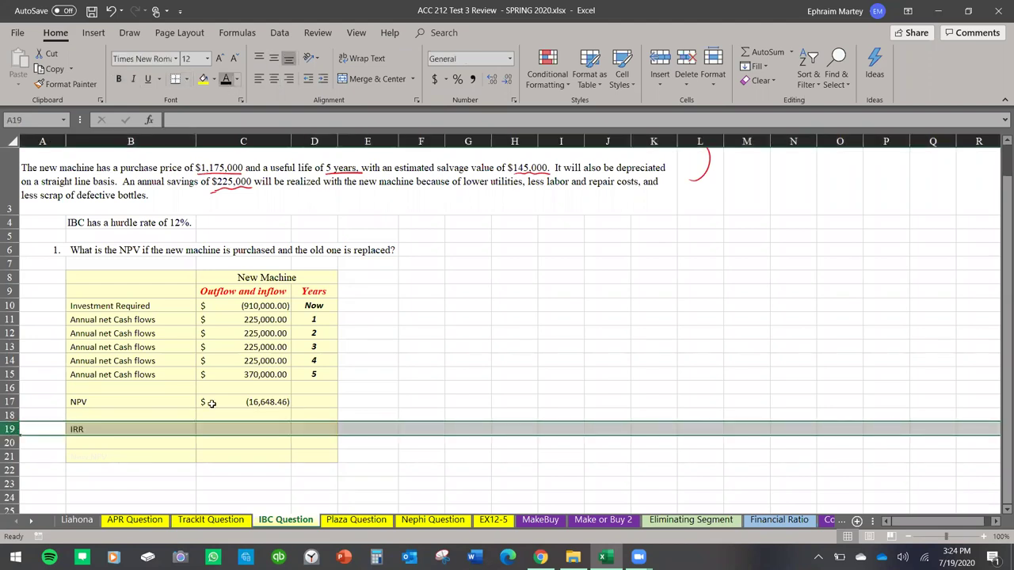
pyautogui.click(240, 430)
pyautogui.doubleClick(240, 429)
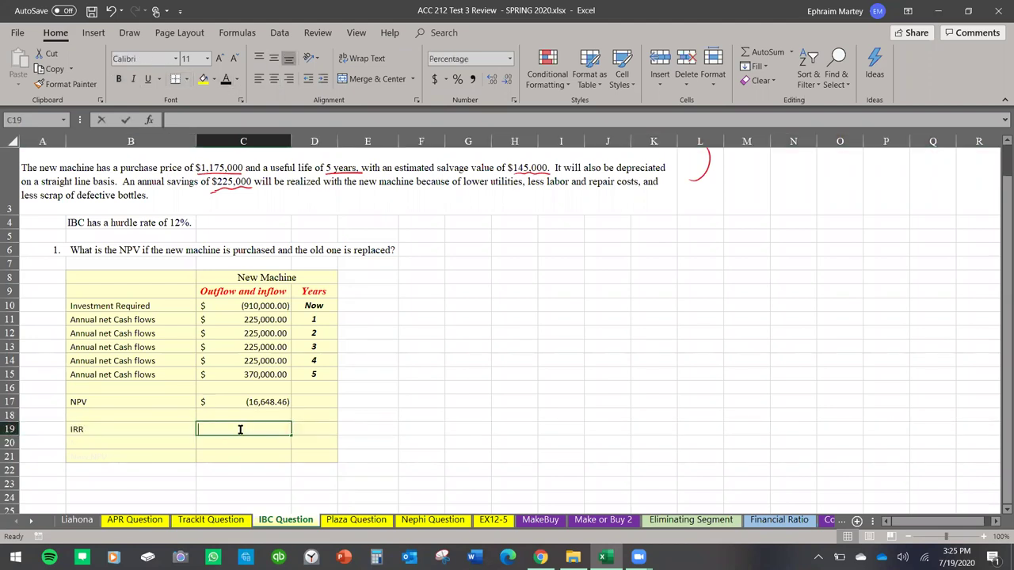
pyautogui.write('=irr(')
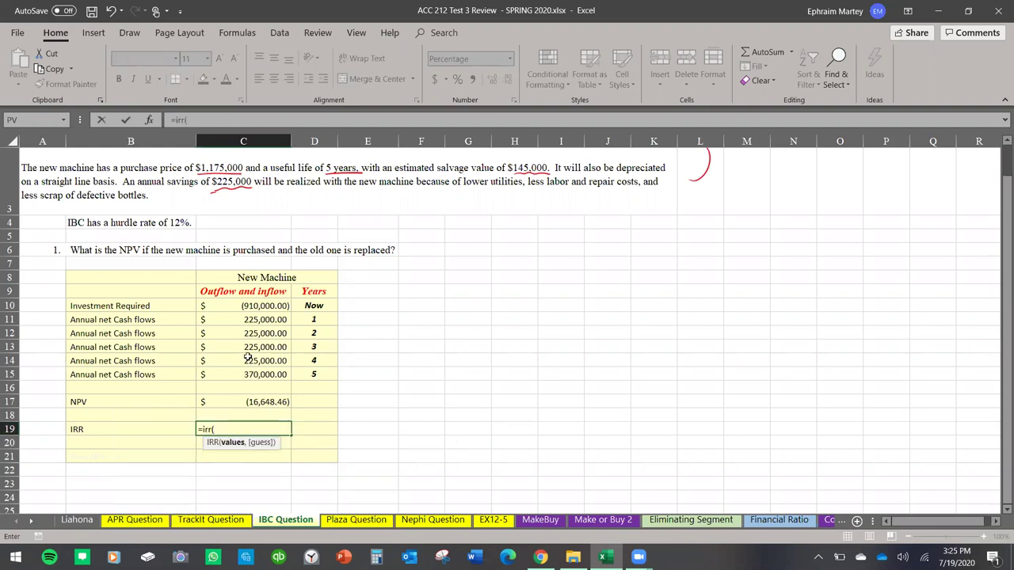
pyautogui.moveTo(253, 308); pyautogui.dragTo(262, 376)
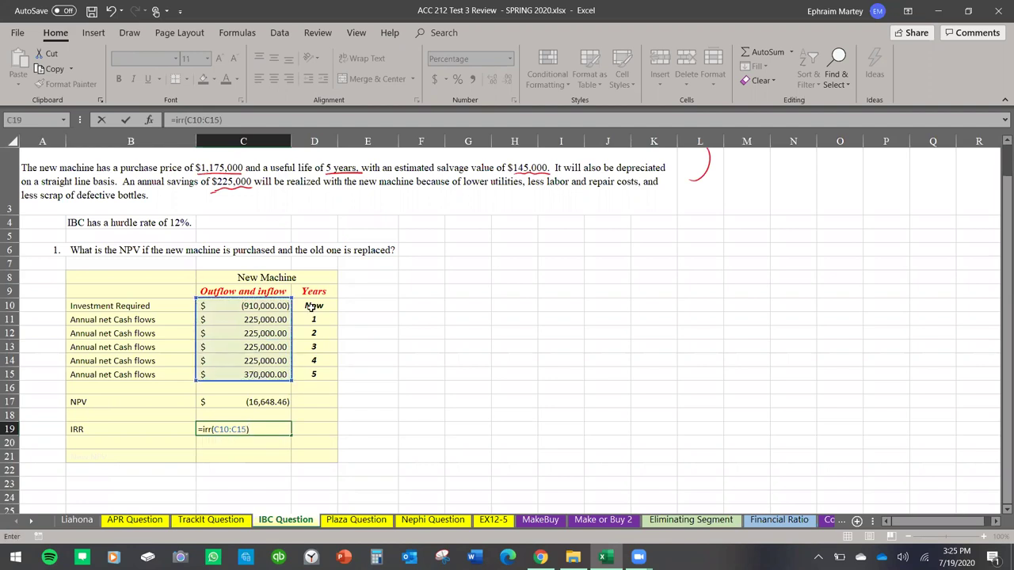
pyautogui.press('Return')
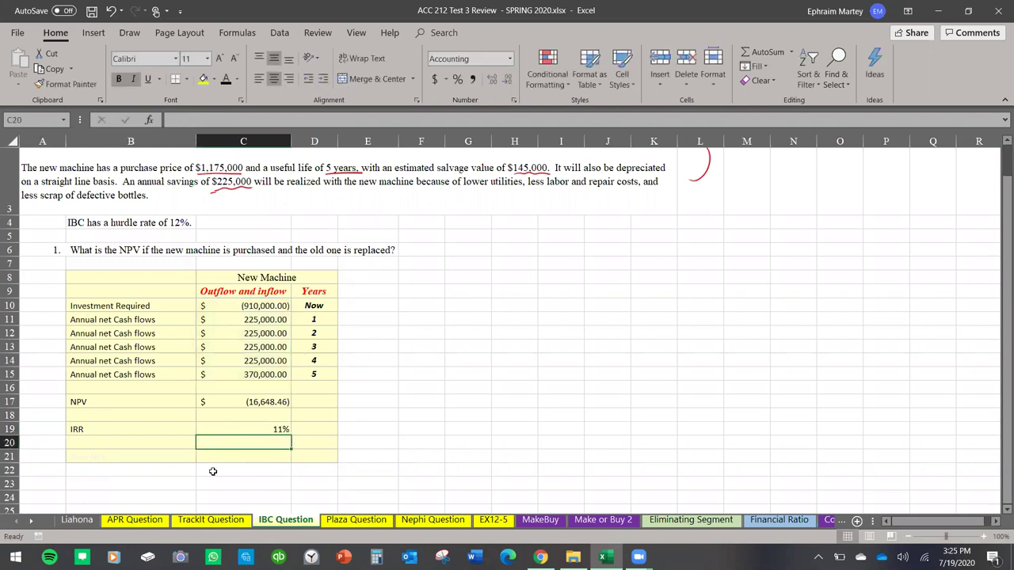
# Reveal the New NPV label in row 21 with black font and enter =npv(C19,C11:C15)+C10 in C21.
pyautogui.click(9, 457)
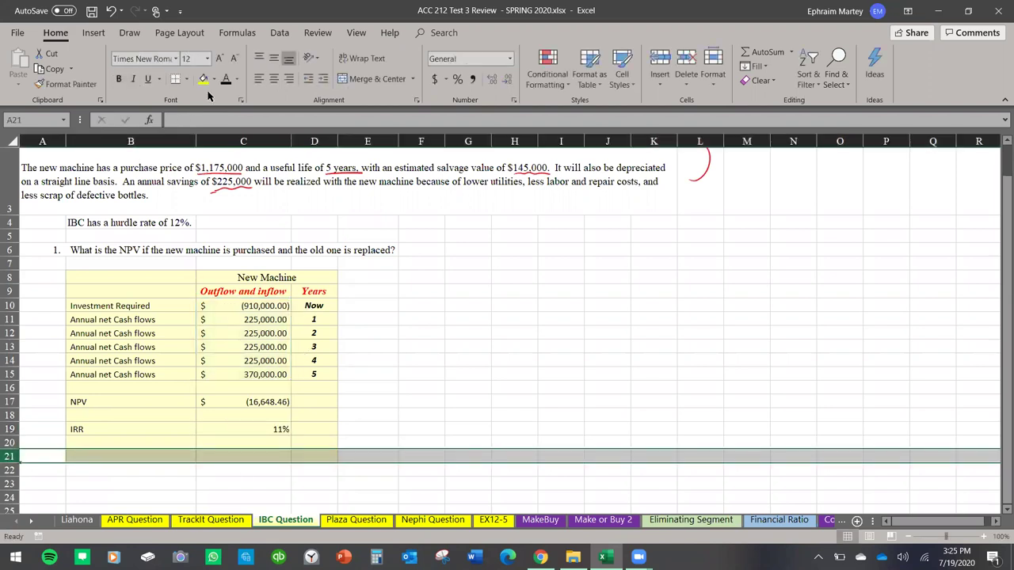
pyautogui.click(248, 458)
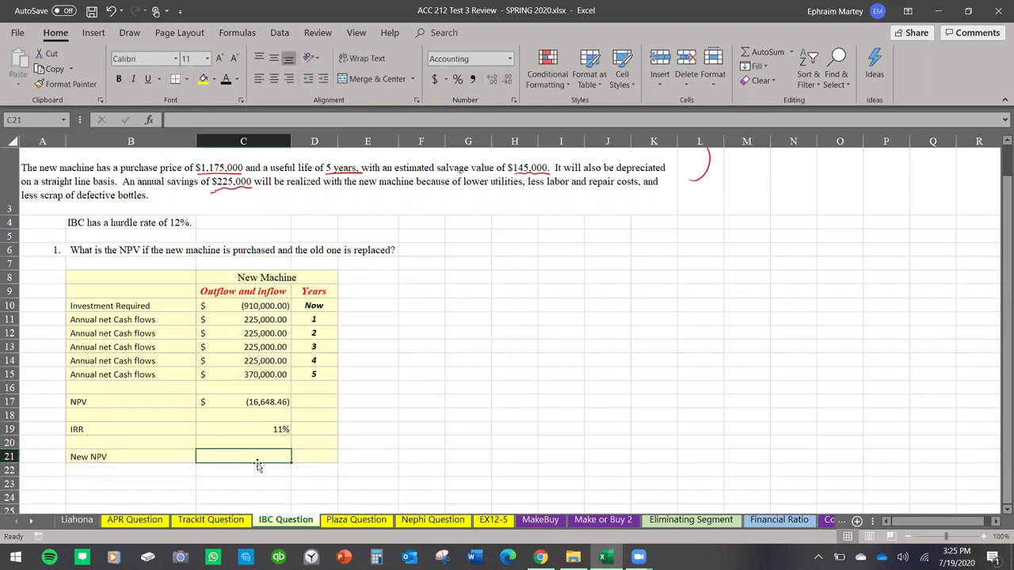
pyautogui.write('=')
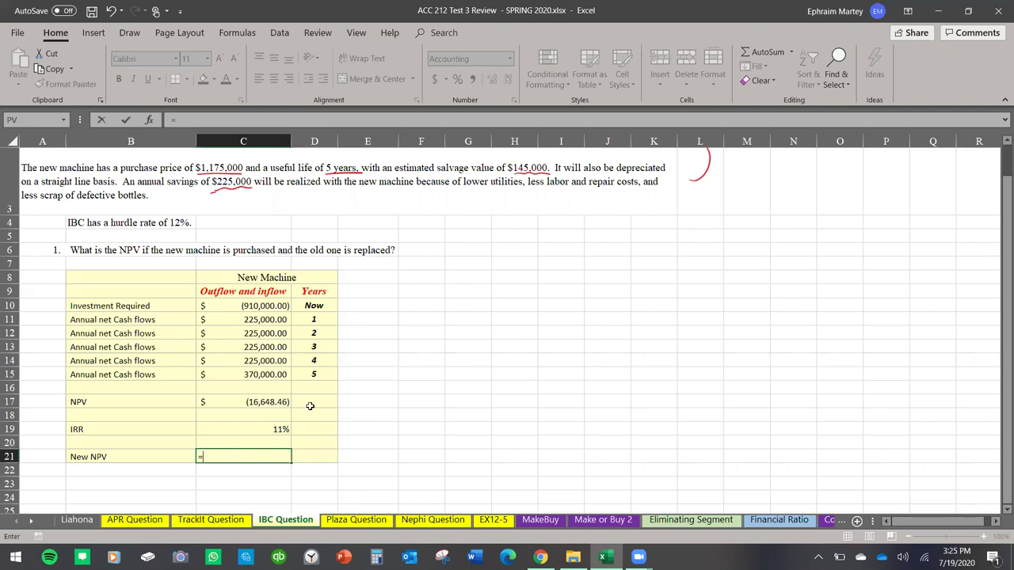
pyautogui.write('npv')
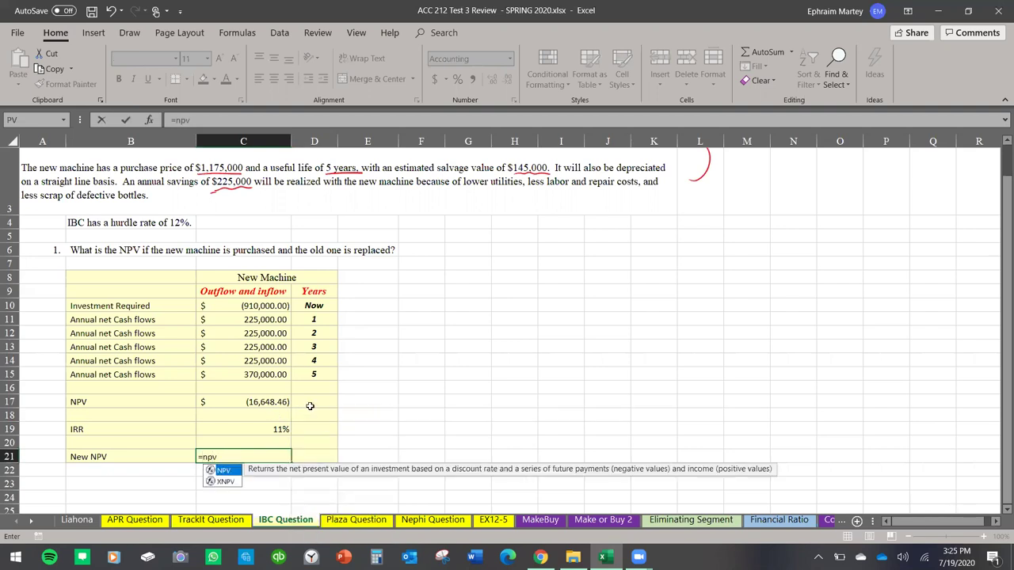
pyautogui.write('(')
pyautogui.click(270, 431)
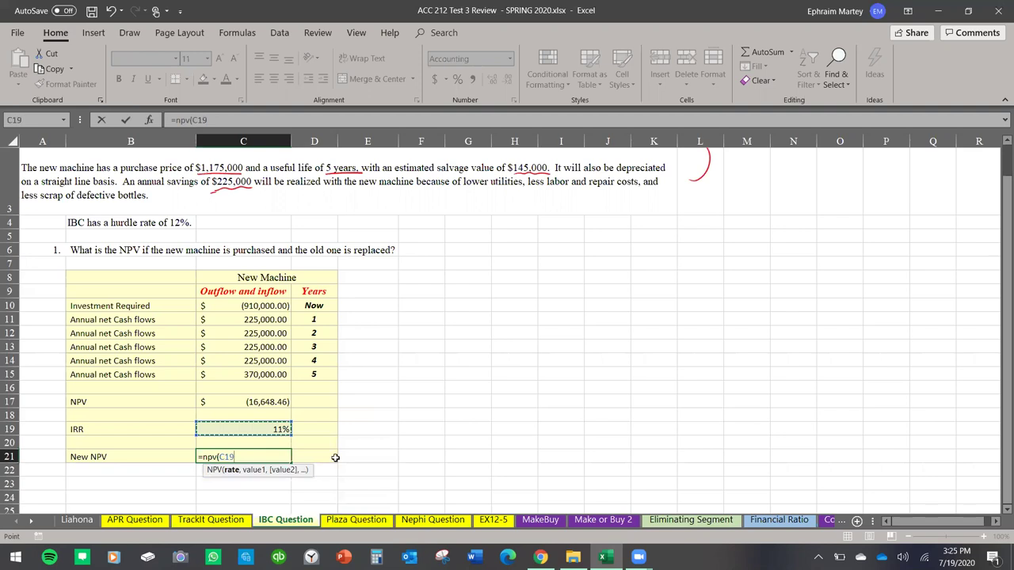
pyautogui.write(',')
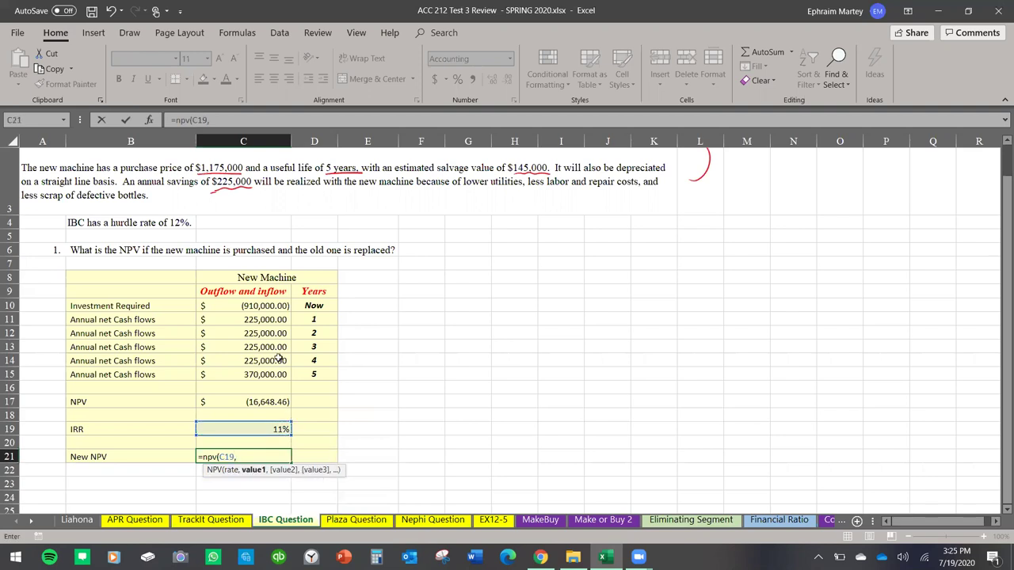
pyautogui.moveTo(265, 317); pyautogui.dragTo(259, 374)
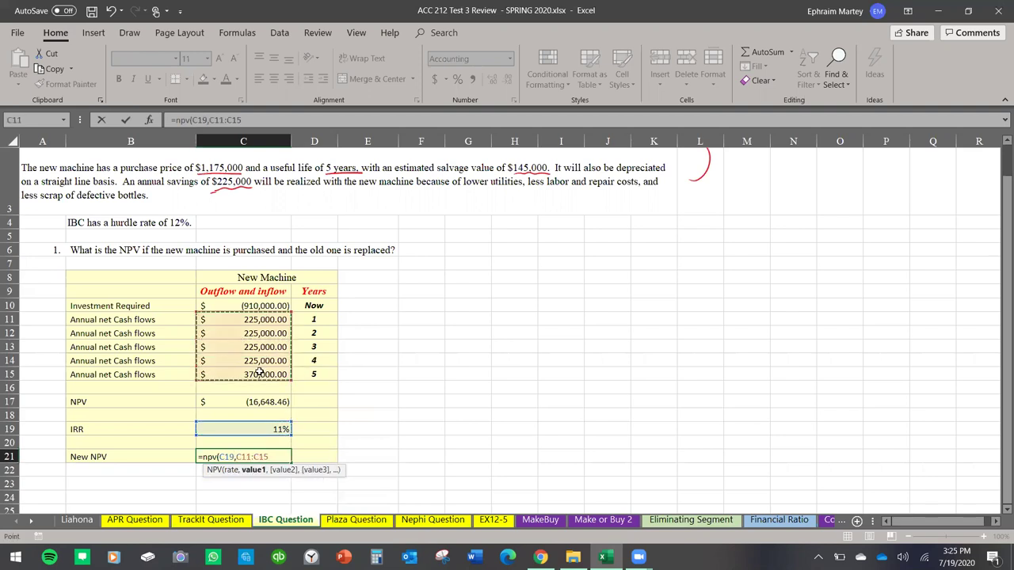
pyautogui.write(')+')
pyautogui.click(261, 305)
pyautogui.press('Return')
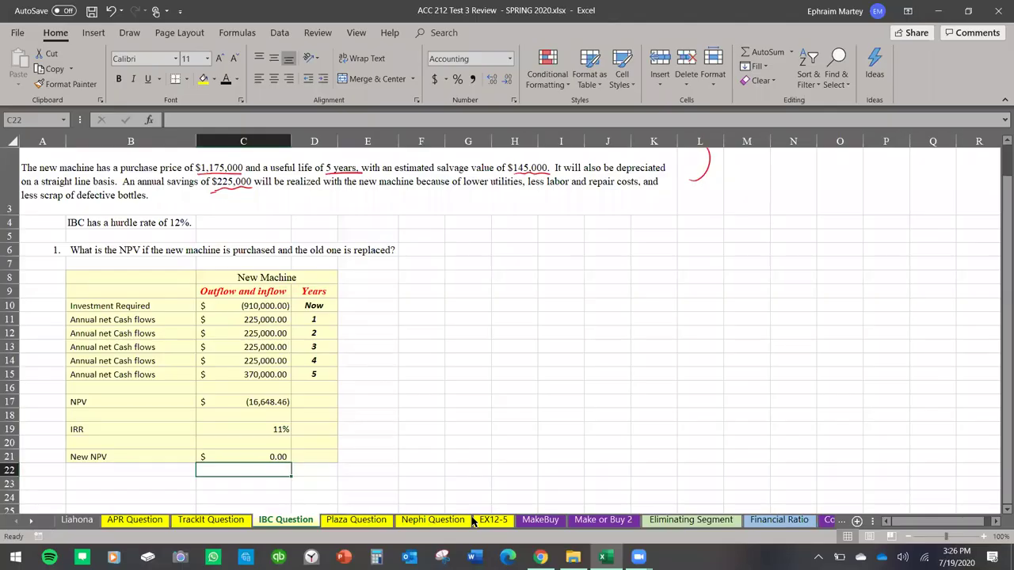
# Open the Plaza Question sheet and go over the Old Machine and New Machine data in the problem table.
pyautogui.click(352, 519)
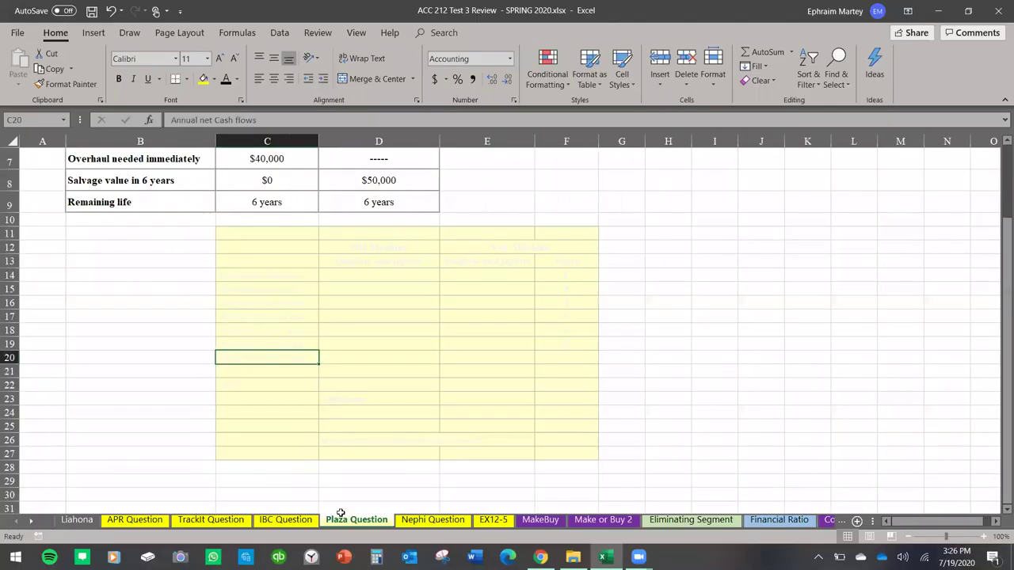
pyautogui.scroll(1, 335, 402)
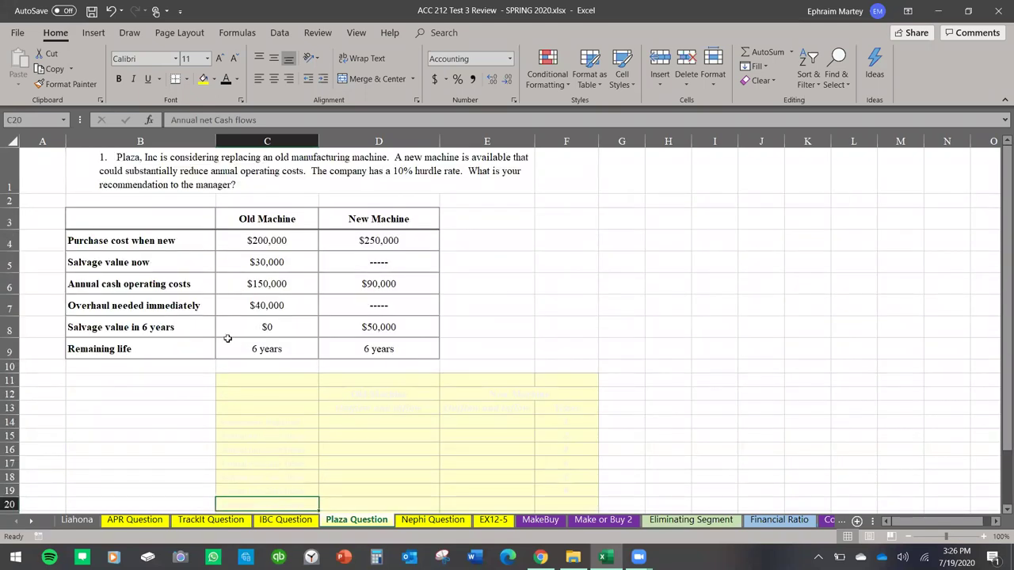
pyautogui.moveTo(259, 194); pyautogui.dragTo(283, 196)
pyautogui.moveTo(357, 196); pyautogui.dragTo(374, 191)
# Make the Outflow and inflow and Years headings in D13:F13 red.
pyautogui.scroll(-2, 304, 419)
pyautogui.moveTo(356, 293); pyautogui.dragTo(450, 305)
pyautogui.click(365, 302)
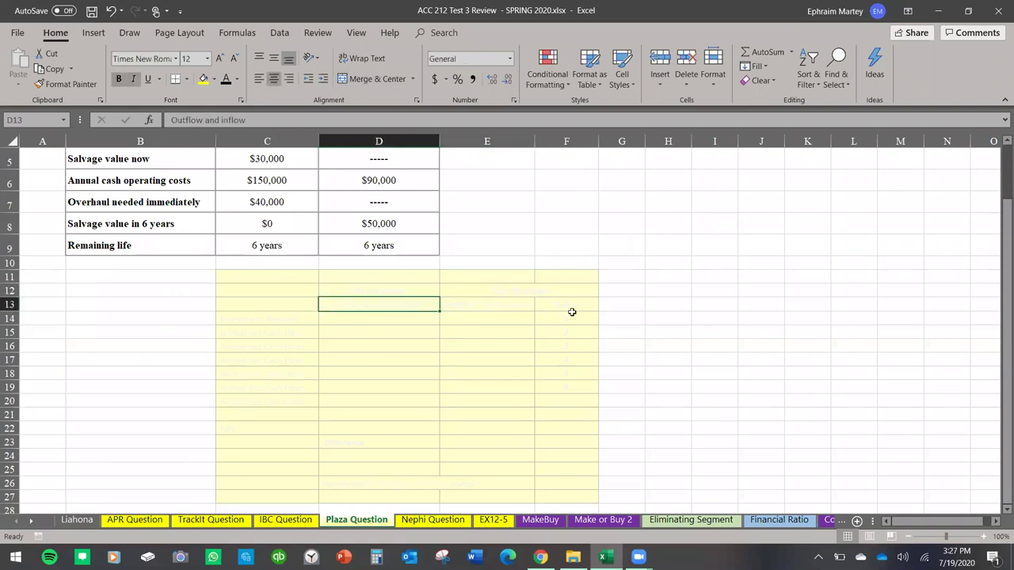
pyautogui.keyDown('shift'); pyautogui.click(574, 309); pyautogui.keyUp('shift')
pyautogui.click(236, 79)
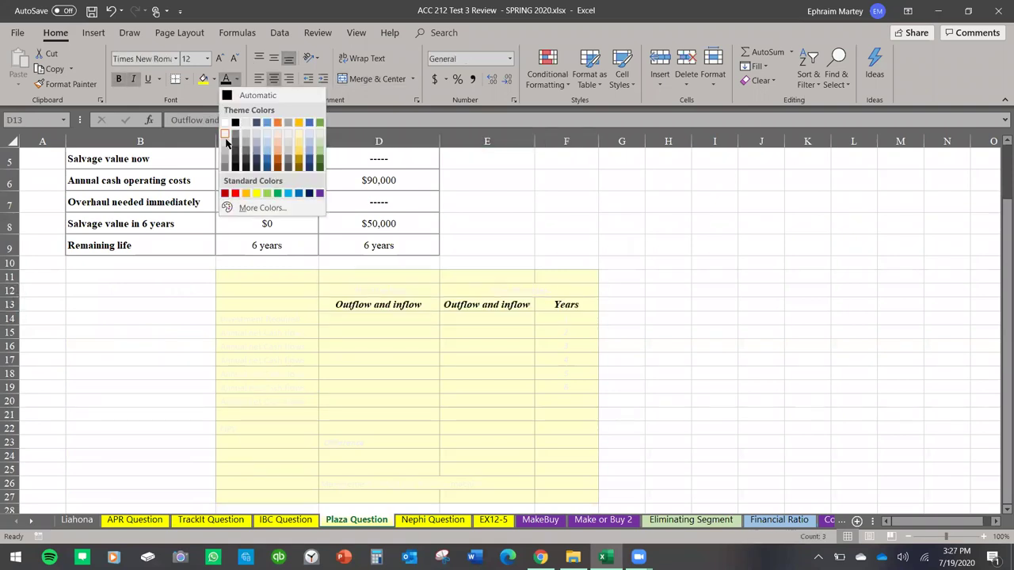
pyautogui.click(239, 195)
pyautogui.click(486, 361)
# Make the Old Machine and New Machine headings in D12:F12 black.
pyautogui.moveTo(389, 290); pyautogui.dragTo(514, 296)
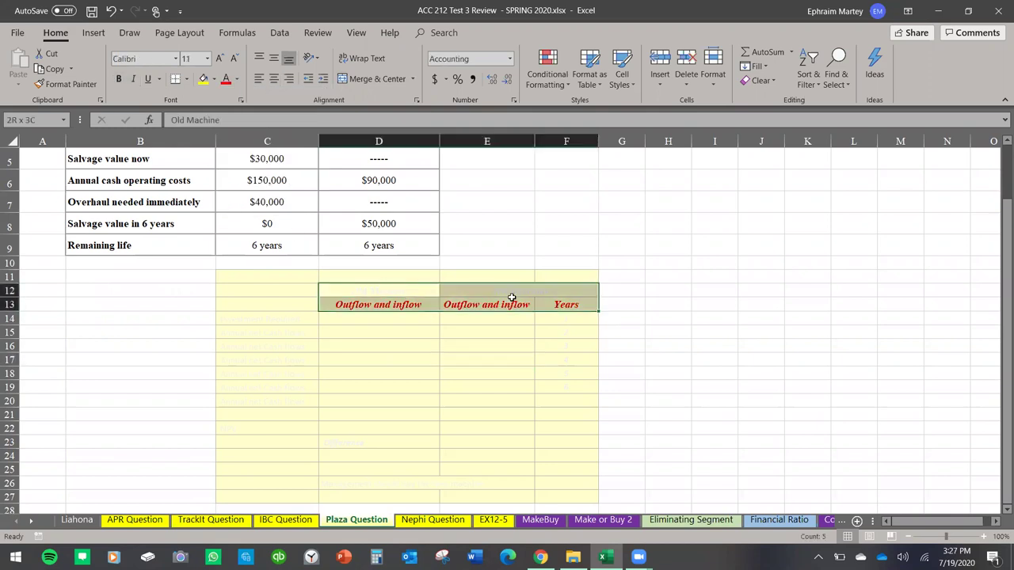
pyautogui.click(236, 79)
pyautogui.click(239, 123)
pyautogui.click(379, 386)
# Apply the same black font to the schedule labels and year numbers in C14:F20.
pyautogui.moveTo(258, 323); pyautogui.dragTo(542, 400)
pyautogui.press('F4')
pyautogui.scroll(2, 582, 360)
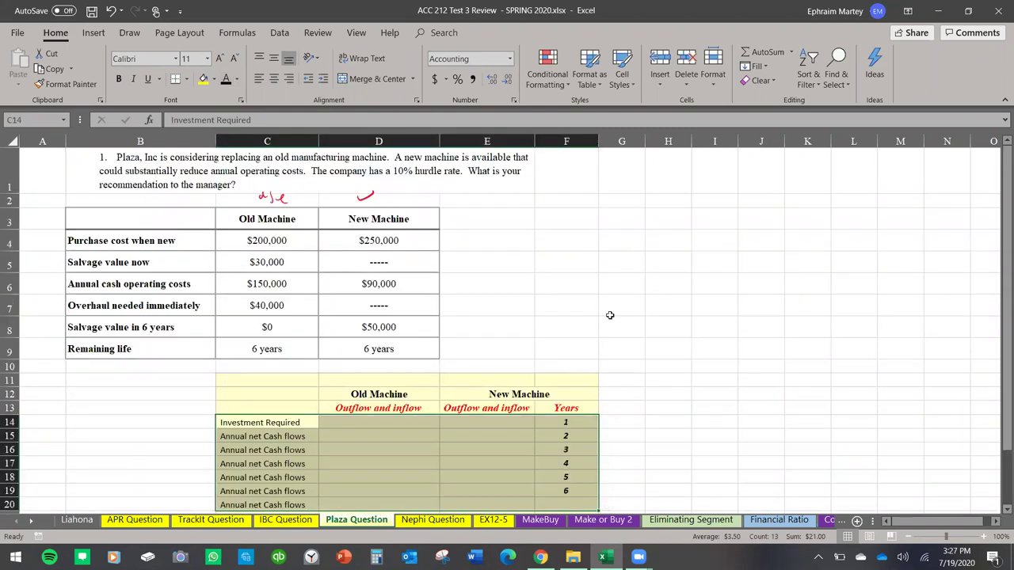
pyautogui.scroll(-1, 606, 319)
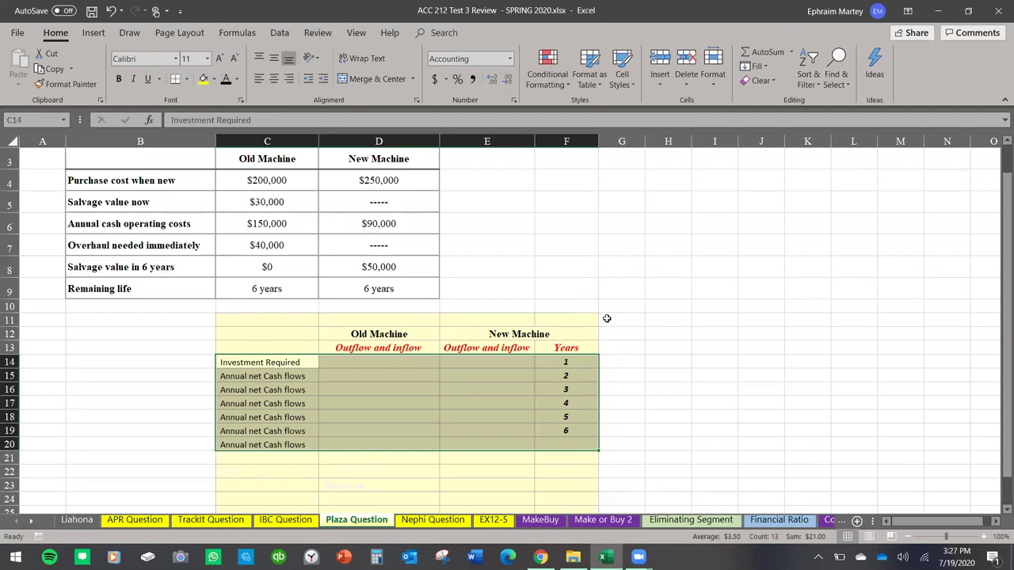
# Underline the 6 years remaining life of both machines and clear the Annual net Cash flows label in C20.
pyautogui.moveTo(248, 296); pyautogui.dragTo(277, 293)
pyautogui.moveTo(364, 295); pyautogui.dragTo(397, 290)
pyautogui.click(295, 441)
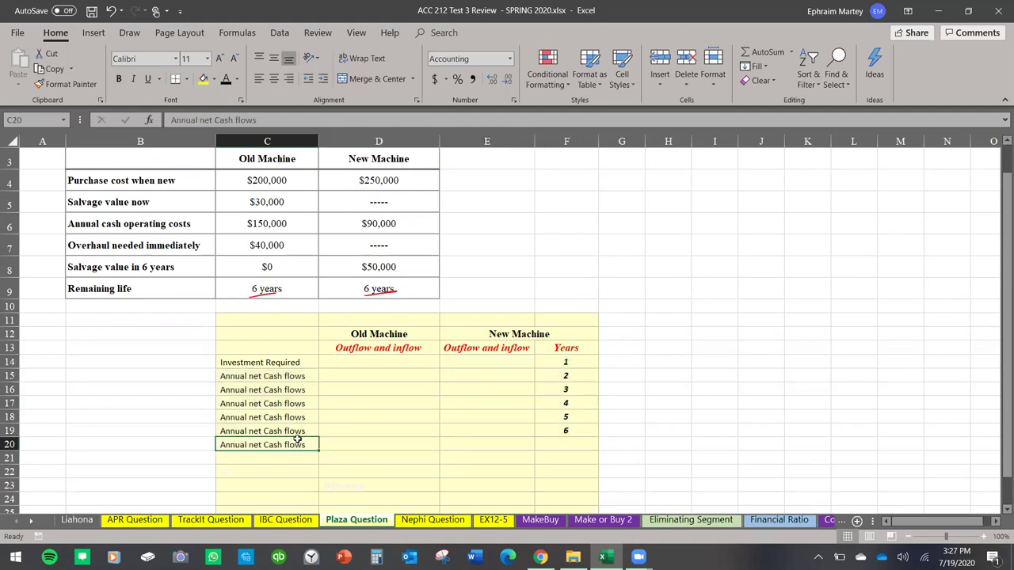
pyautogui.click(408, 442)
pyautogui.scroll(1, 420, 436)
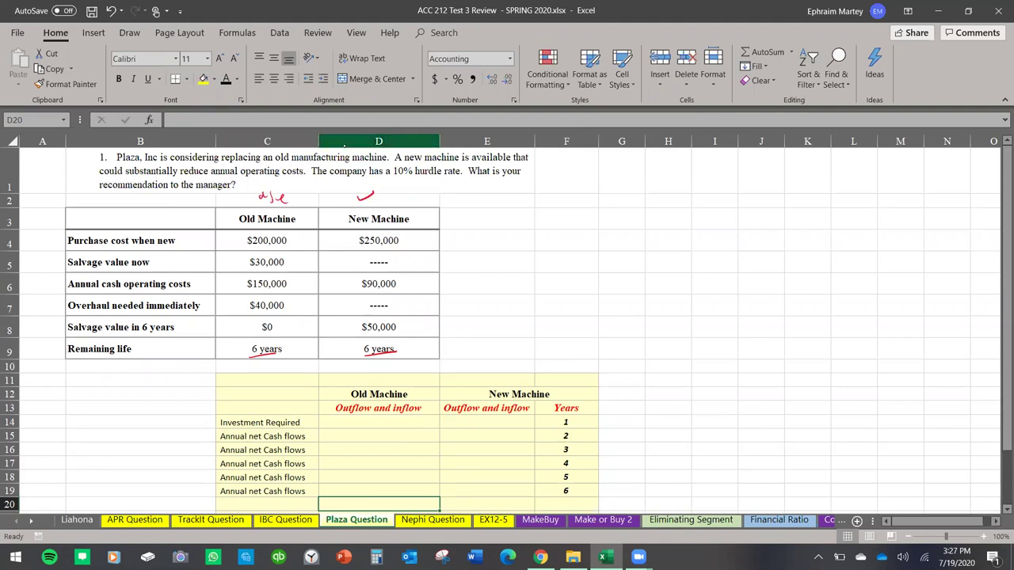
# Mark the immediate overhaul row and its $40,000, and enter =-40000 as the old machine's required investment in D14.
pyautogui.moveTo(42, 306)
pyautogui.mouseDown()
pyautogui.moveTo(59, 302)
pyautogui.moveTo(49, 313)
pyautogui.mouseUp()
pyautogui.moveTo(248, 312); pyautogui.dragTo(285, 308)
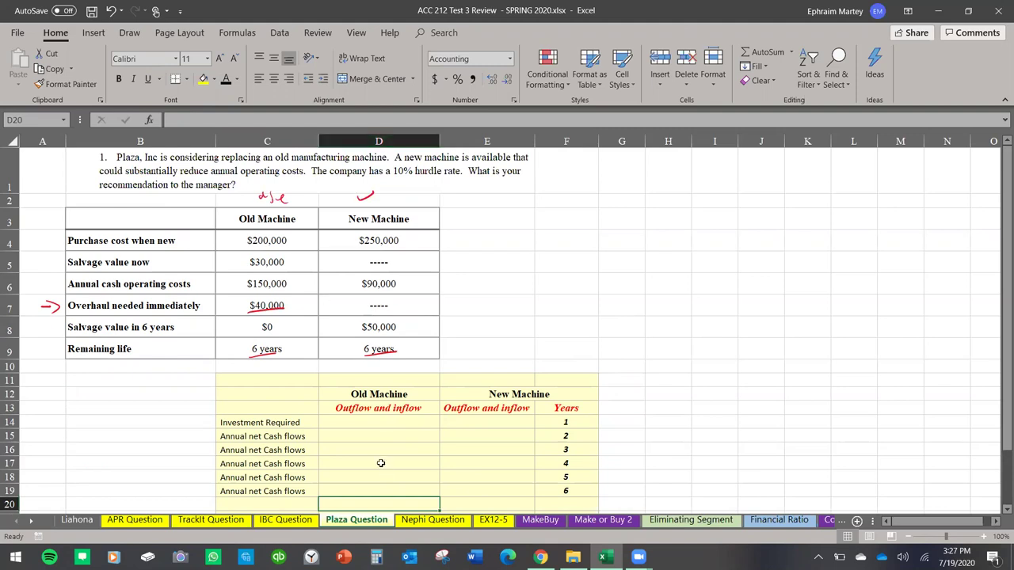
pyautogui.click(386, 422)
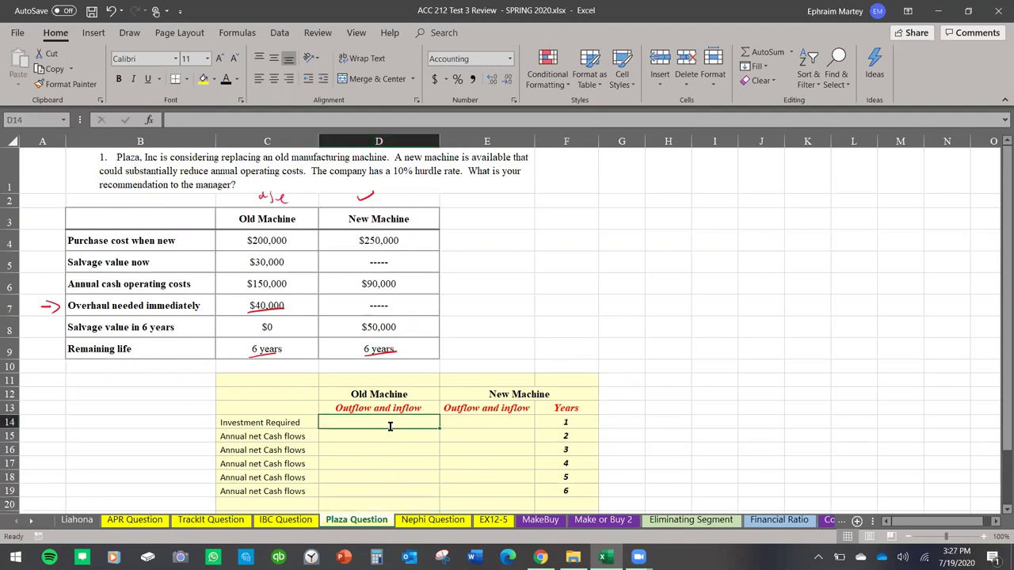
pyautogui.write('=-40')
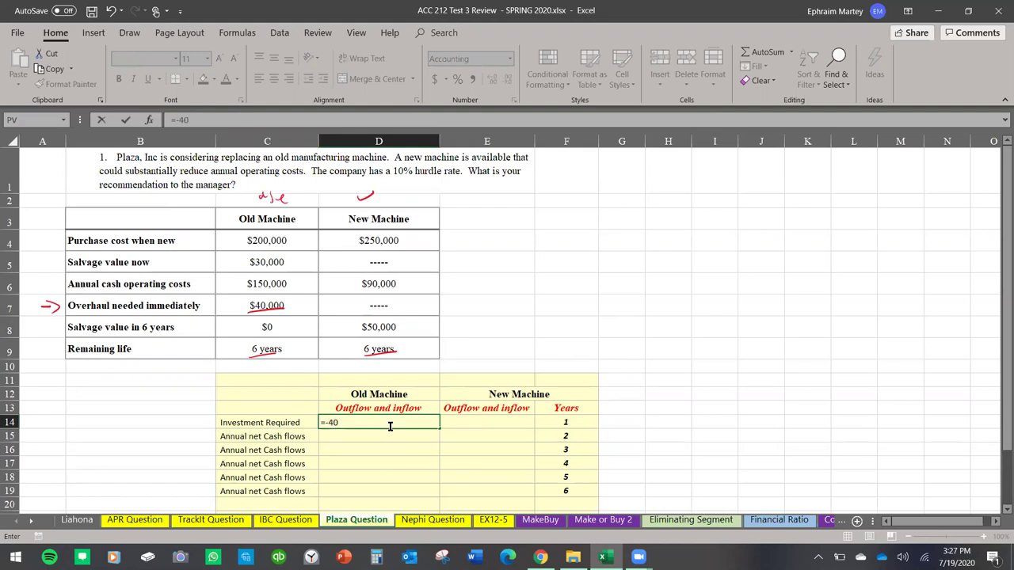
pyautogui.write('000')
pyautogui.press('Return')
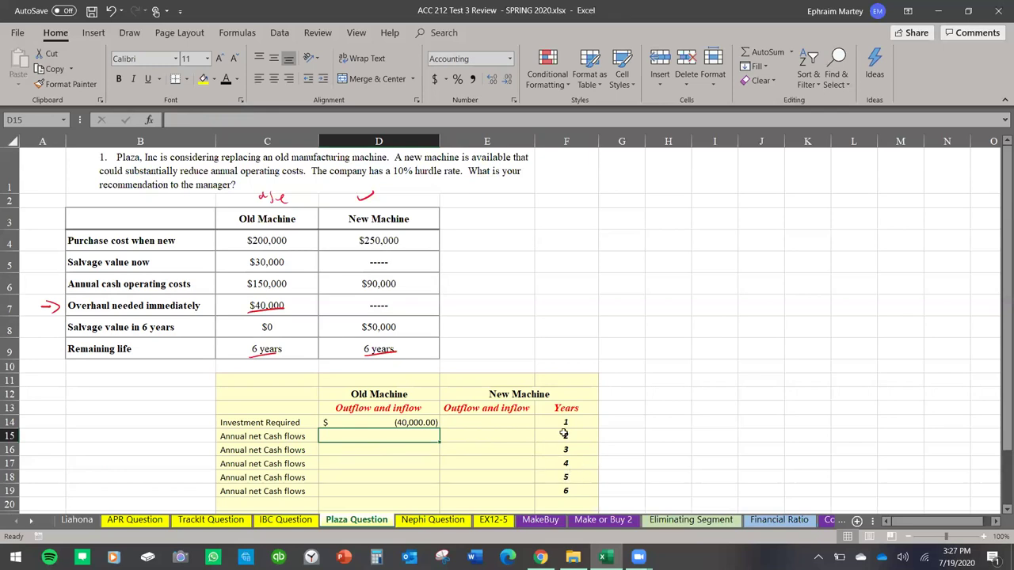
# Insert a cell above year 1 in F14, shifting the years down, and enter Now in it.
pyautogui.rightClick(566, 424)
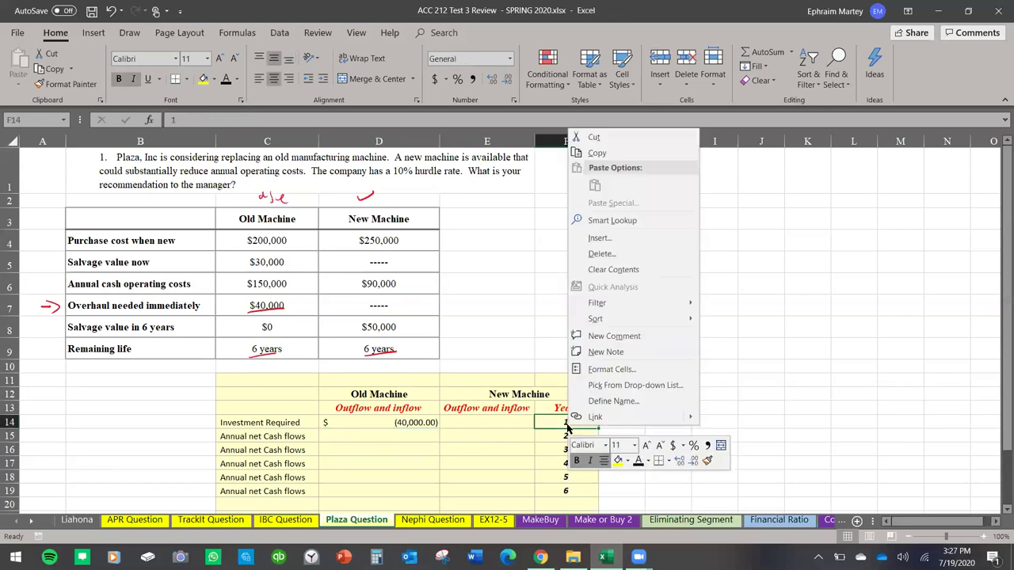
pyautogui.click(599, 238)
pyautogui.click(594, 279)
pyautogui.click(581, 466)
pyautogui.click(570, 425)
pyautogui.write('Now')
pyautogui.press('Return')
pyautogui.click(570, 423)
pyautogui.scroll(-2, 421, 379)
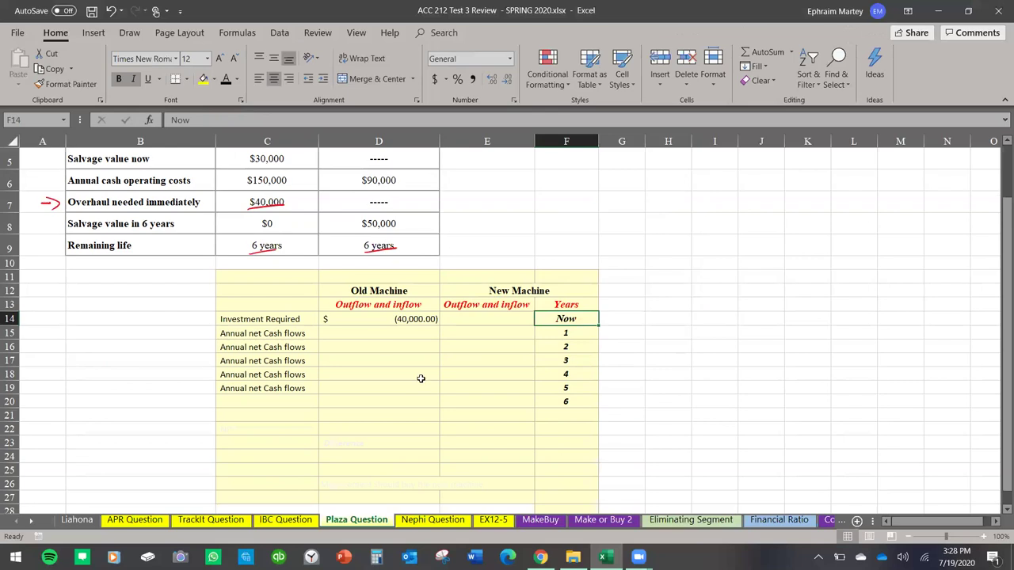
pyautogui.scroll(1, 345, 341)
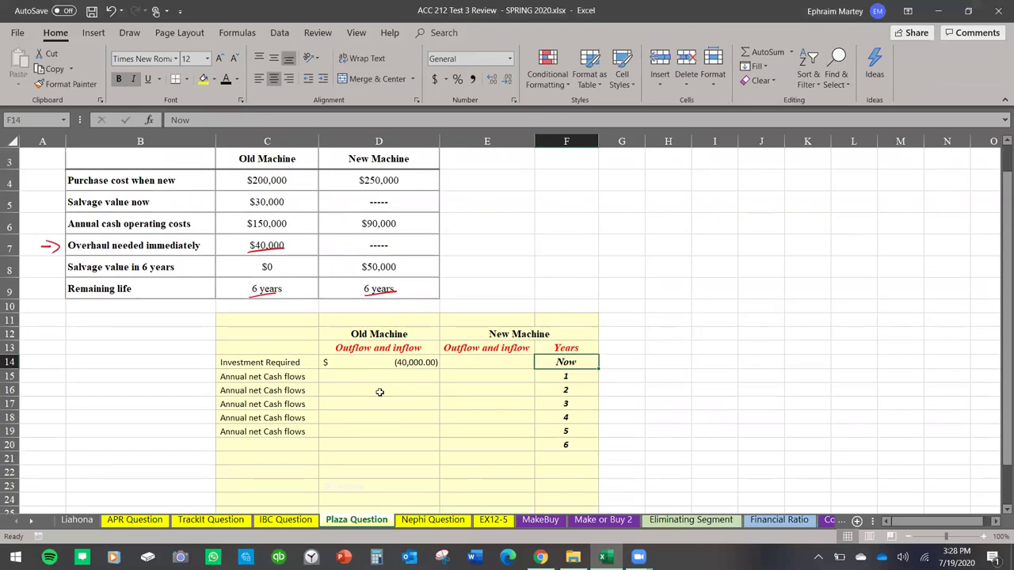
# Fill the Annual net Cash flows label from C19 down to C20.
pyautogui.click(291, 432)
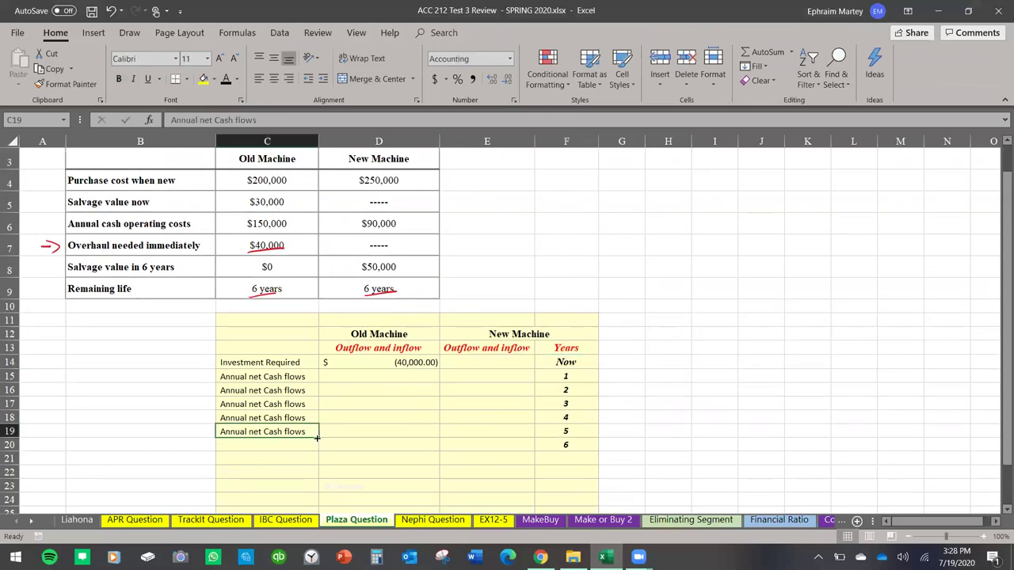
pyautogui.moveTo(317, 437); pyautogui.dragTo(318, 450)
pyautogui.click(380, 417)
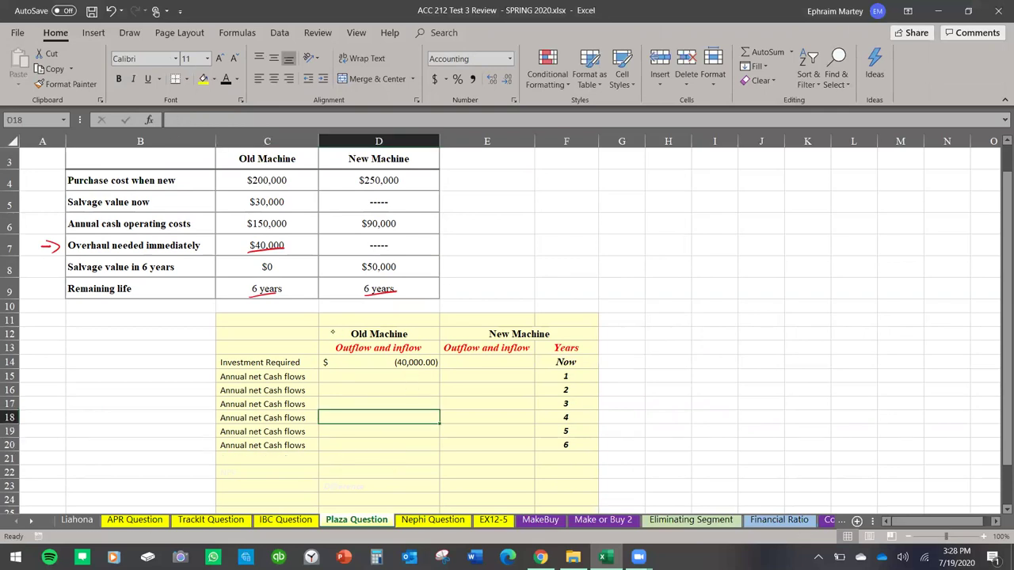
# Mark the Annual cash operating costs row with an arrow and circle the old machine's $150,000.
pyautogui.moveTo(40, 223); pyautogui.dragTo(49, 224)
pyautogui.moveTo(49, 218); pyautogui.dragTo(49, 229)
pyautogui.moveTo(290, 230)
pyautogui.mouseDown()
pyautogui.moveTo(244, 235)
pyautogui.moveTo(242, 216)
pyautogui.moveTo(293, 213)
pyautogui.moveTo(297, 226)
pyautogui.mouseUp()
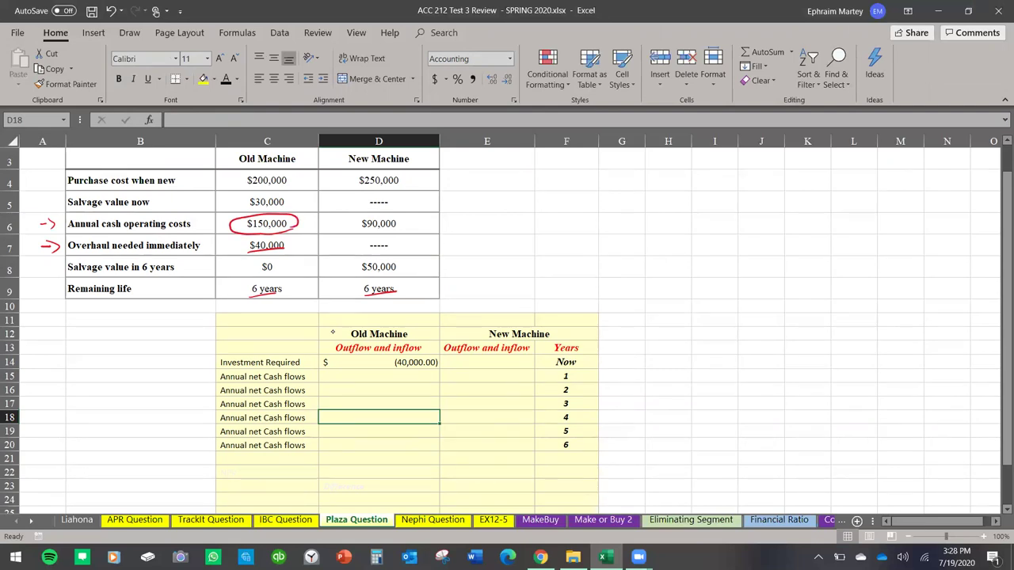
# Check the IBC Question schedule for comparison, and enter =-150000 as the old machine's year 1 cash flow in D15.
pyautogui.click(405, 372)
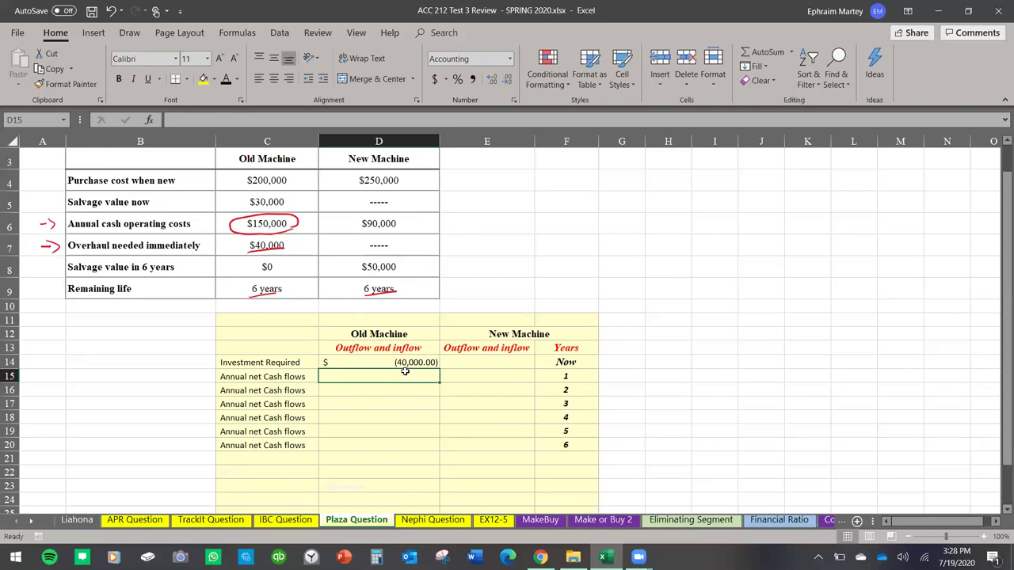
pyautogui.click(285, 520)
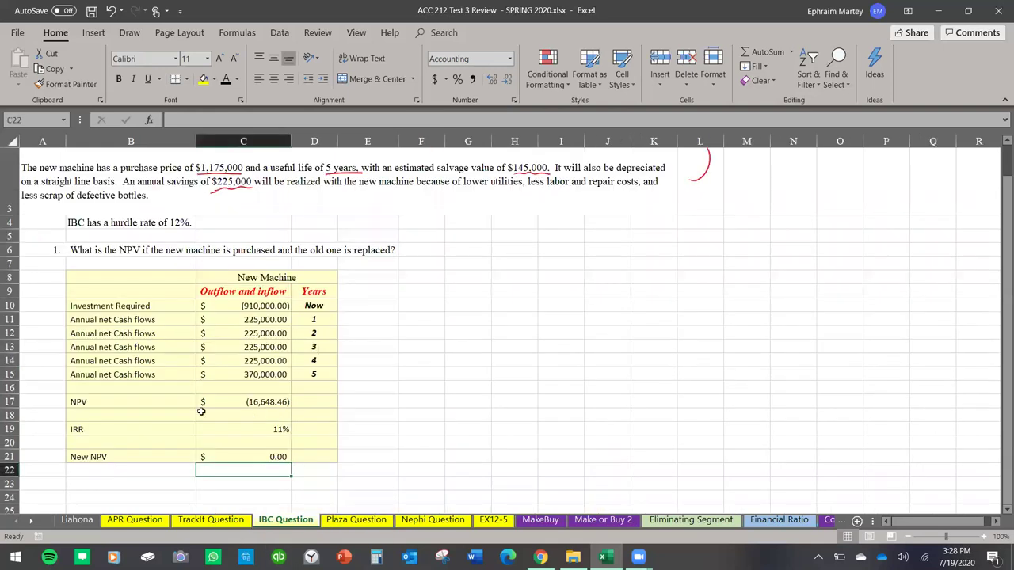
pyautogui.click(341, 520)
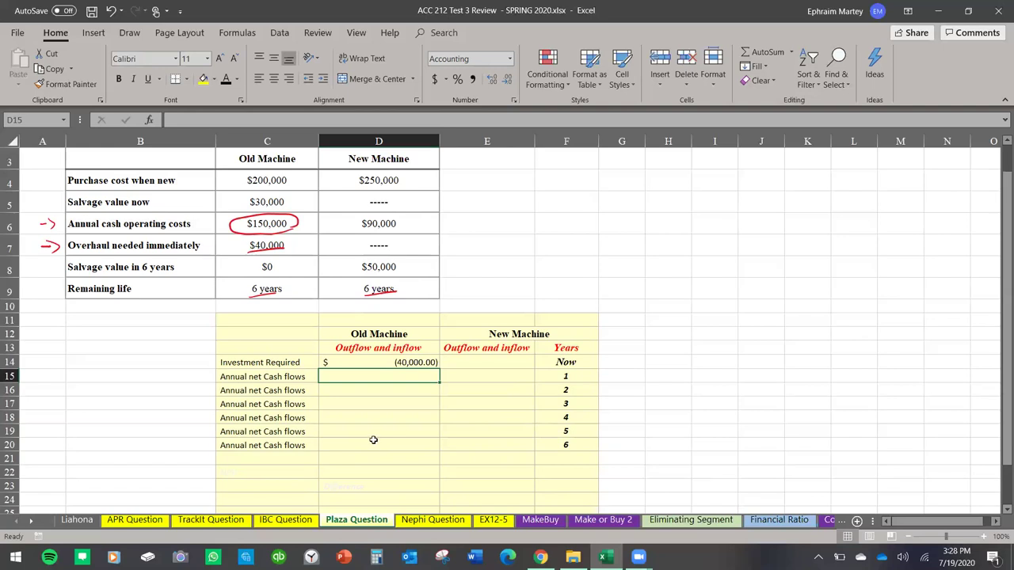
pyautogui.write('=')
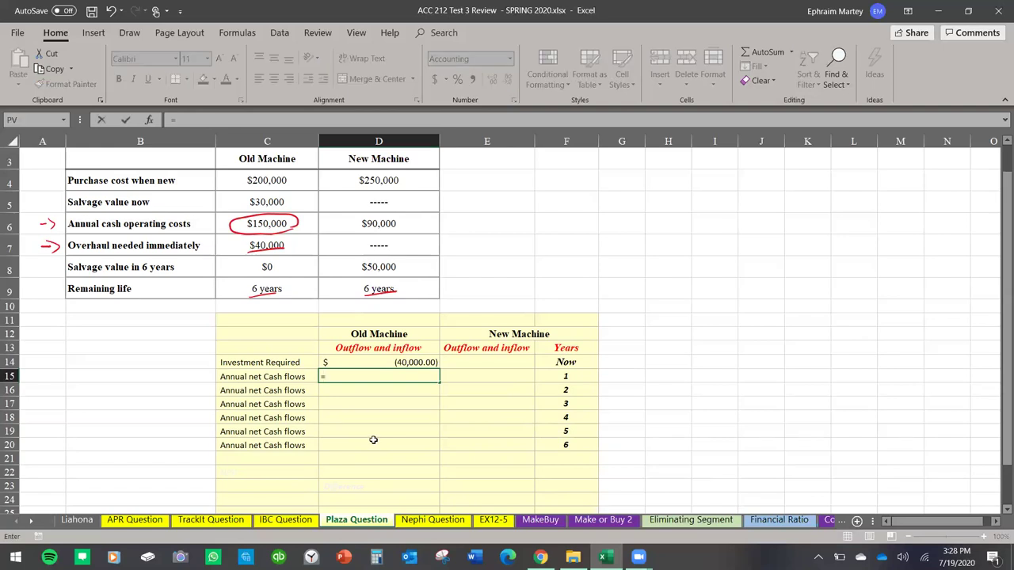
pyautogui.write('150000')
pyautogui.press('Return')
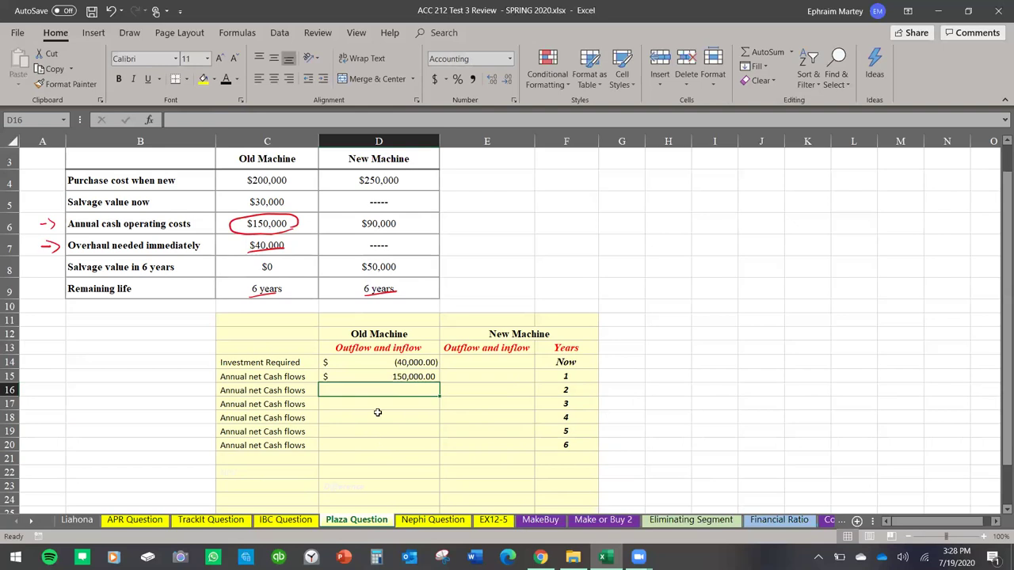
pyautogui.doubleClick(381, 377)
pyautogui.click(326, 378)
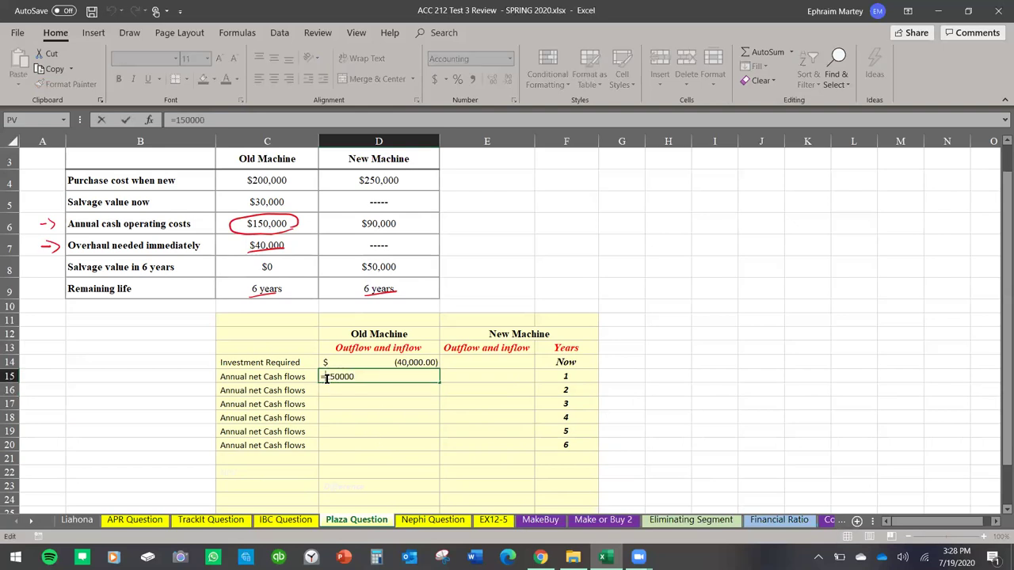
pyautogui.write('-')
pyautogui.press('Return')
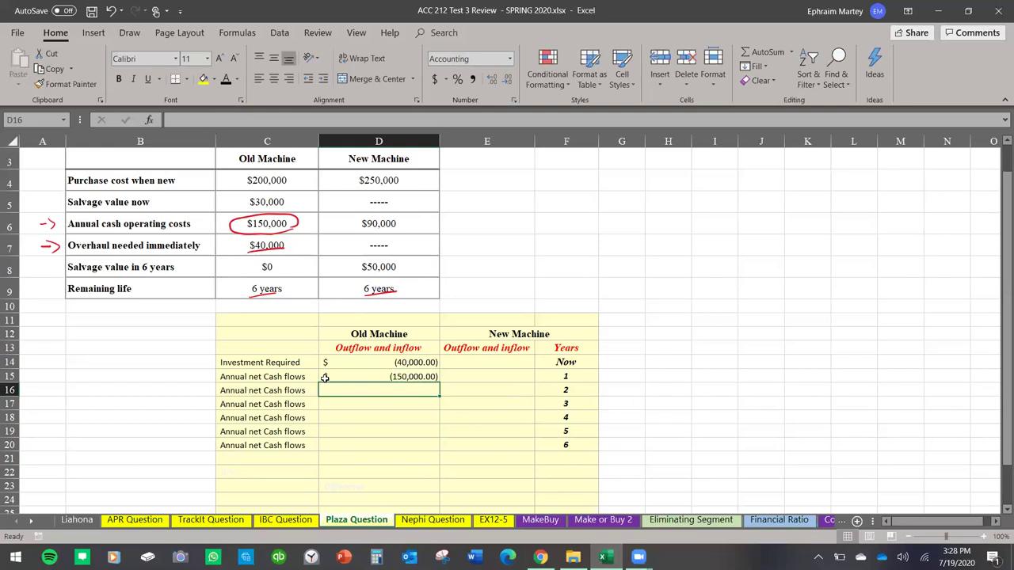
# Set D16 equal to D15 and fill it down to D20 for the old machine's remaining years.
pyautogui.write('=')
pyautogui.click(361, 377)
pyautogui.press('Return')
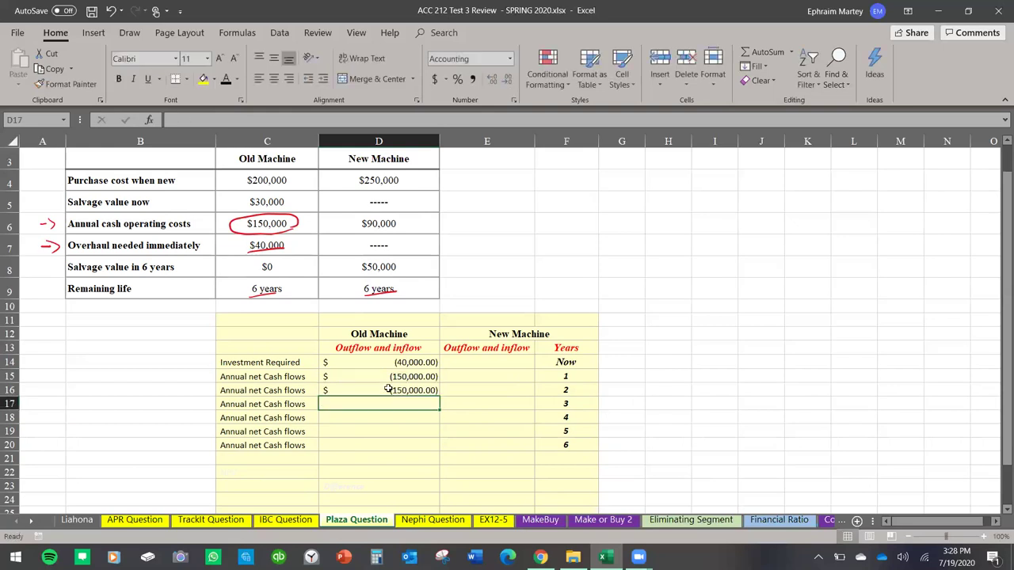
pyautogui.click(396, 389)
pyautogui.moveTo(436, 394); pyautogui.dragTo(443, 449)
pyautogui.click(478, 444)
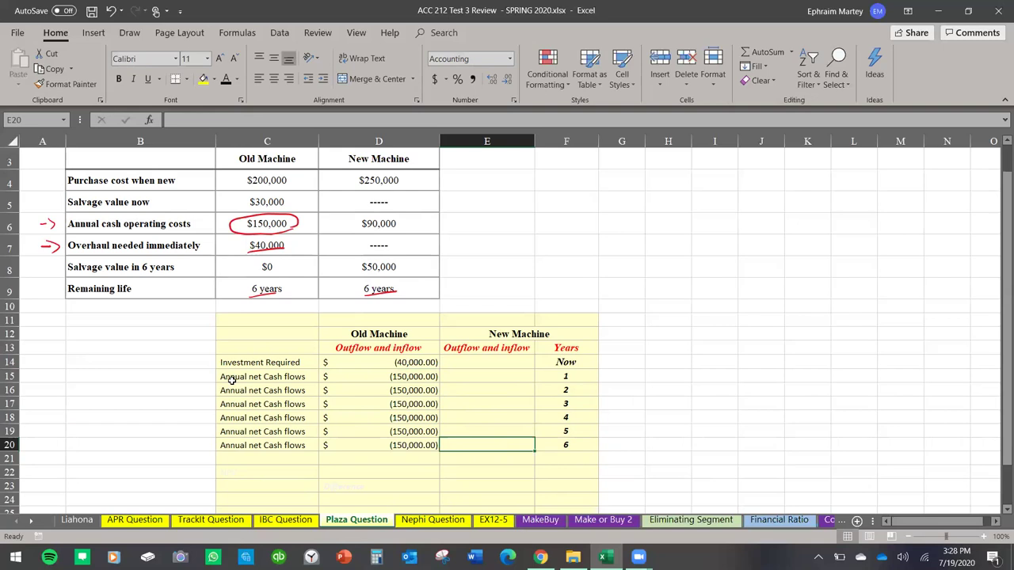
# Mark the Salvage value now row with an arrow and the Salvage value in 6 years row with a check.
pyautogui.scroll(1, 246, 354)
pyautogui.scroll(-1, 307, 358)
pyautogui.scroll(1, 310, 361)
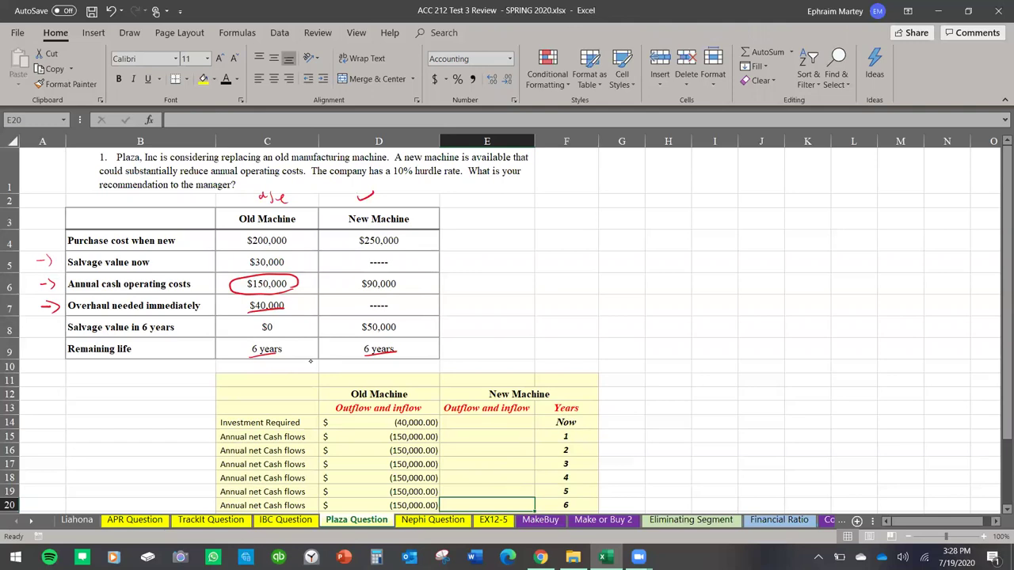
pyautogui.moveTo(50, 327); pyautogui.dragTo(60, 322)
pyautogui.scroll(-1, 310, 360)
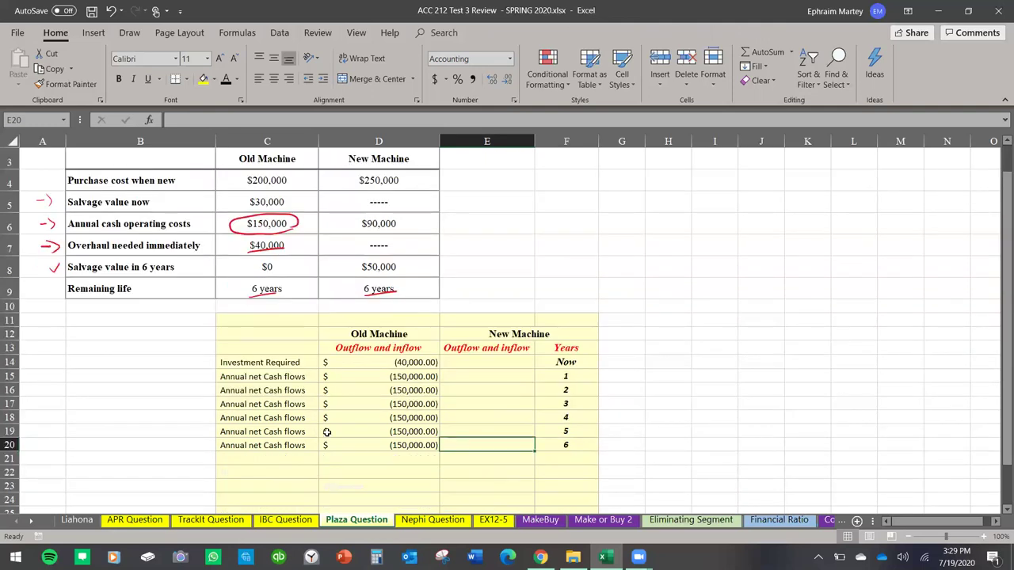
# Make the font of row 22 black to reveal the NPV label.
pyautogui.click(267, 472)
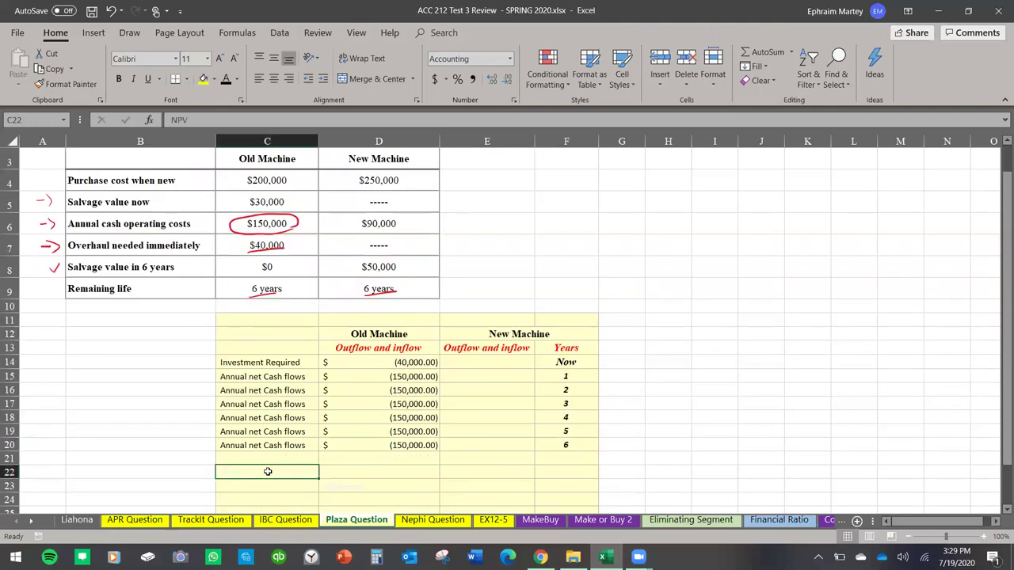
pyautogui.click(226, 79)
pyautogui.click(393, 474)
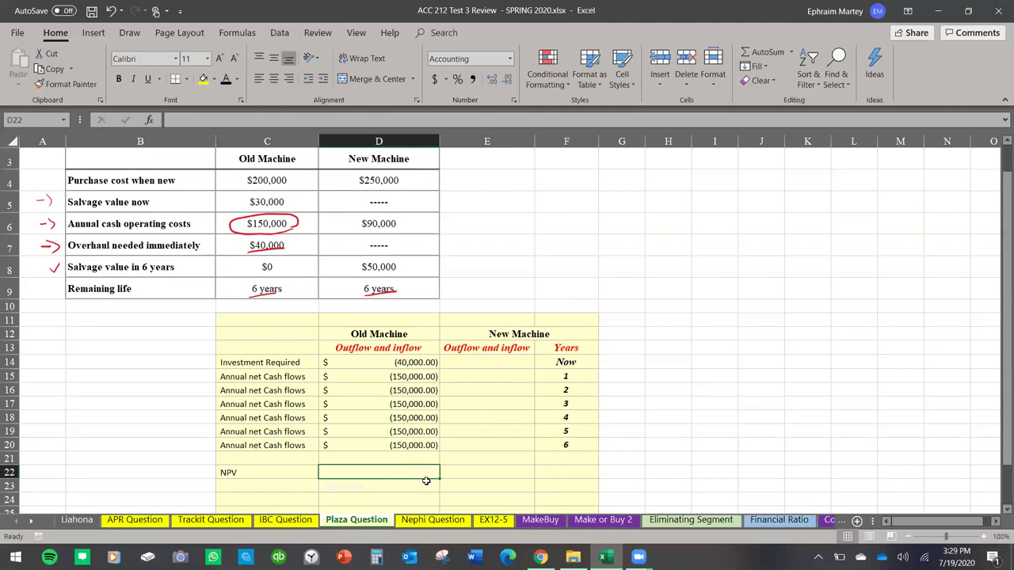
pyautogui.write('=')
pyautogui.press('Escape')
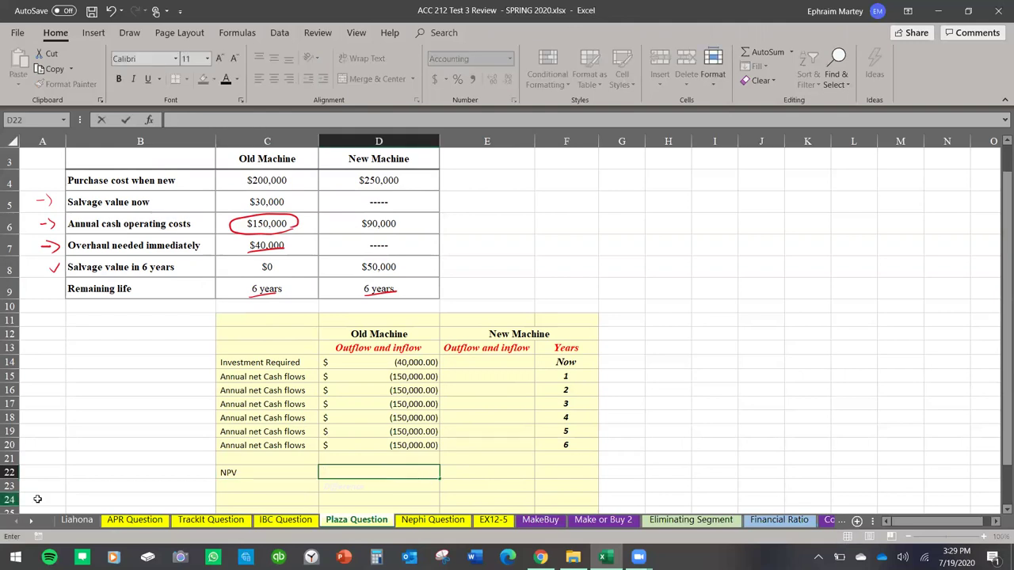
pyautogui.click(21, 472)
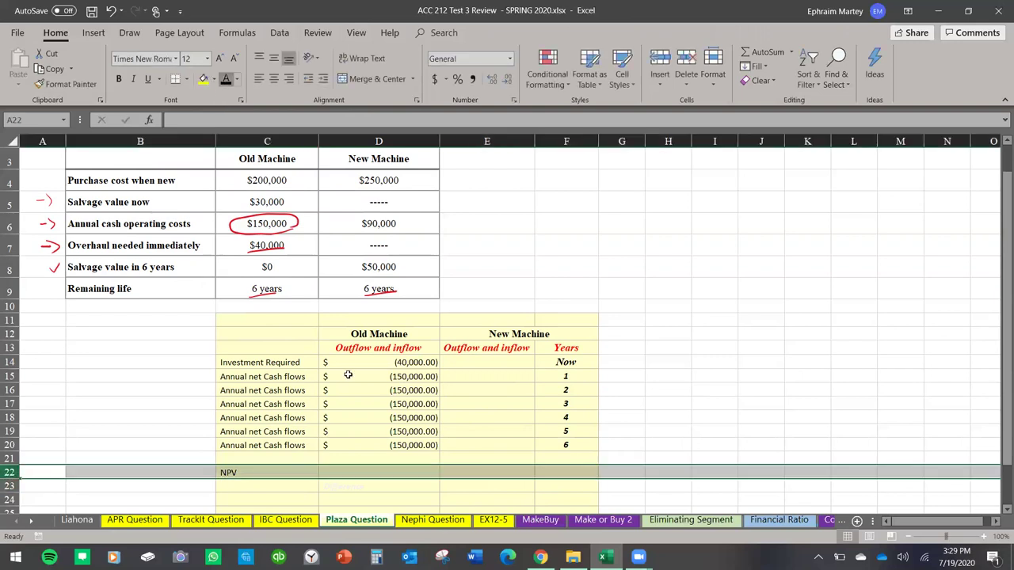
# Circle the 10% hurdle rate and compute the old machine's NPV in D22 with =NPV(.1,D15:D20)+D14.
pyautogui.click(378, 473)
pyautogui.write('=no')
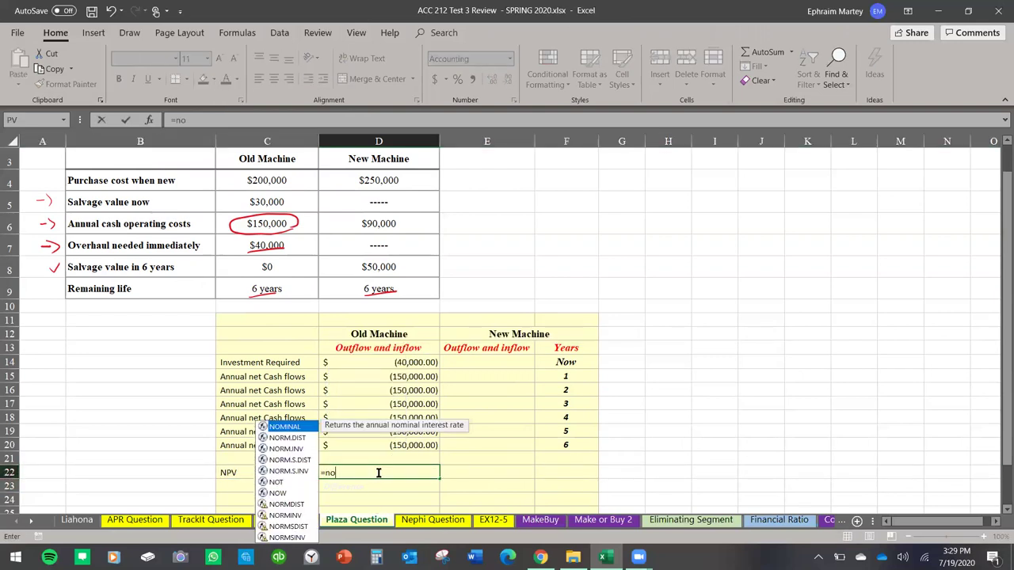
pyautogui.press('BackSpace')
pyautogui.write('p')
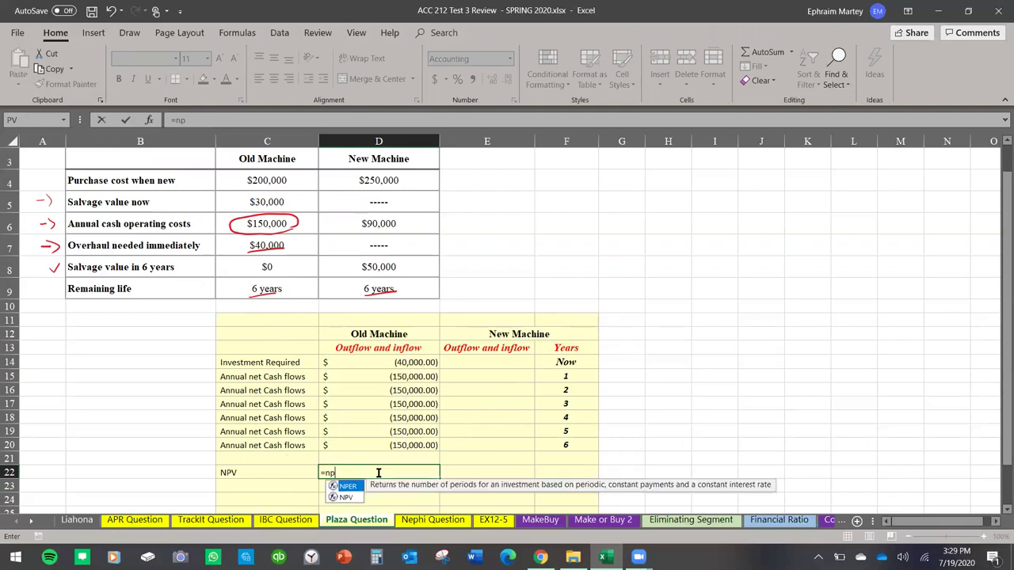
pyautogui.write('v(')
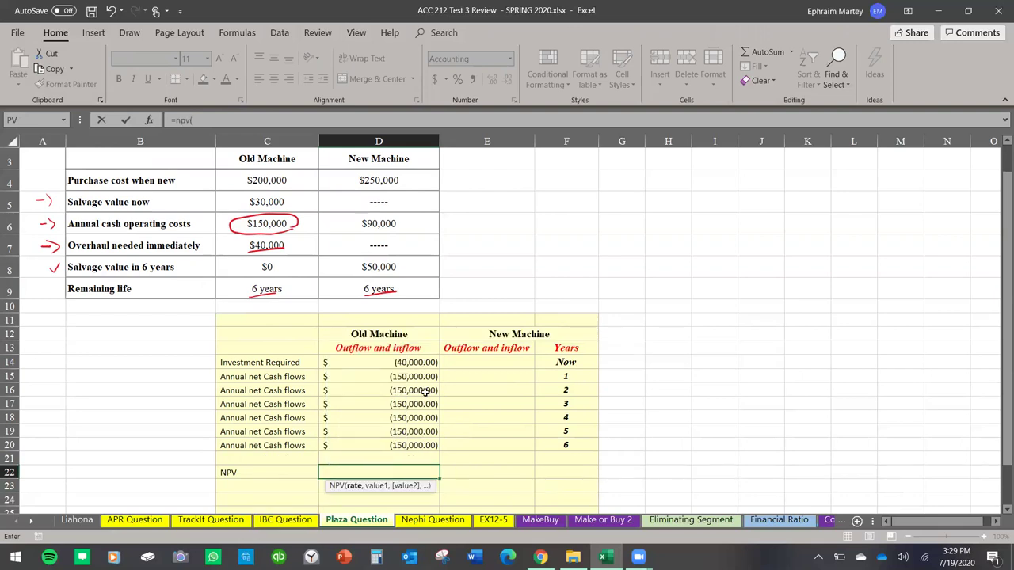
pyautogui.scroll(1, 426, 392)
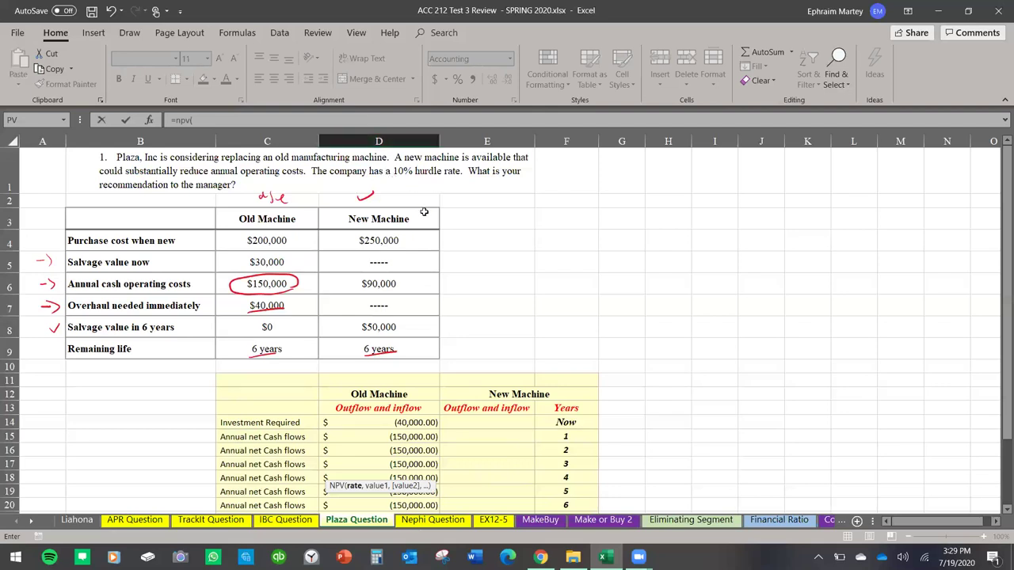
pyautogui.moveTo(401, 162)
pyautogui.mouseDown()
pyautogui.moveTo(396, 183)
pyautogui.moveTo(410, 167)
pyautogui.moveTo(401, 162)
pyautogui.mouseUp()
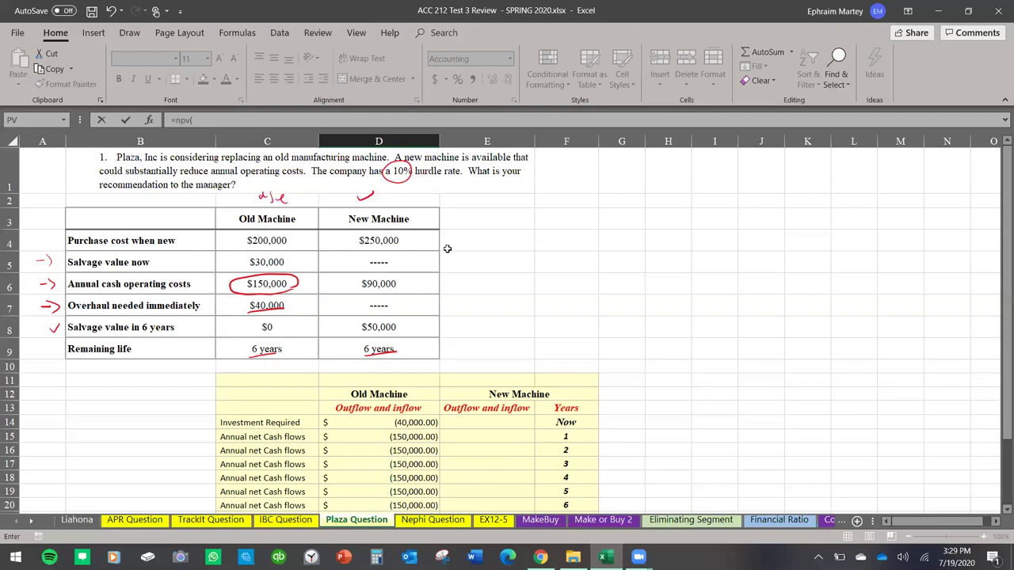
pyautogui.scroll(-3, 444, 253)
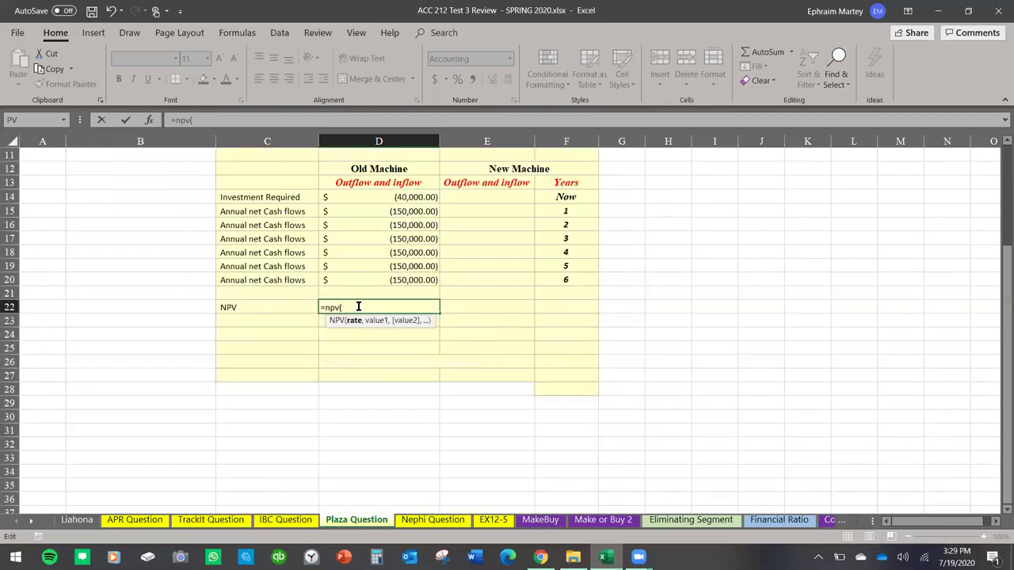
pyautogui.write('.1,')
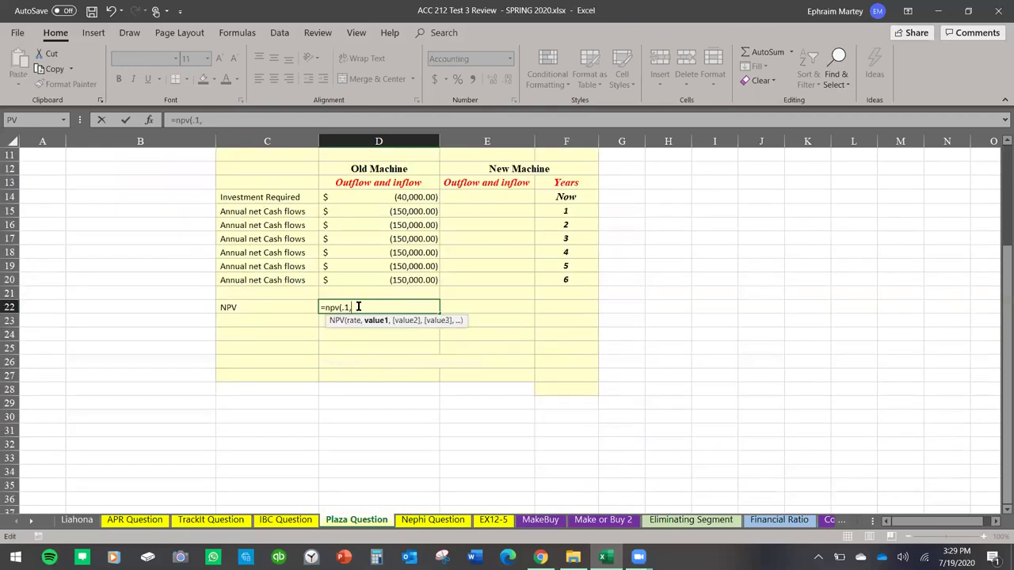
pyautogui.moveTo(400, 212); pyautogui.dragTo(396, 282)
pyautogui.write(')+')
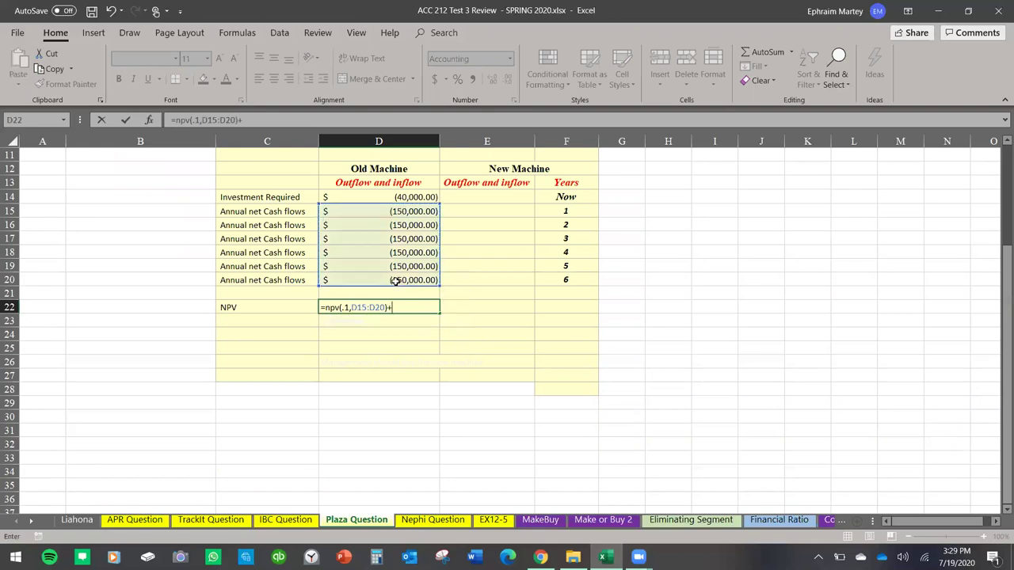
pyautogui.click(402, 197)
pyautogui.press('Return')
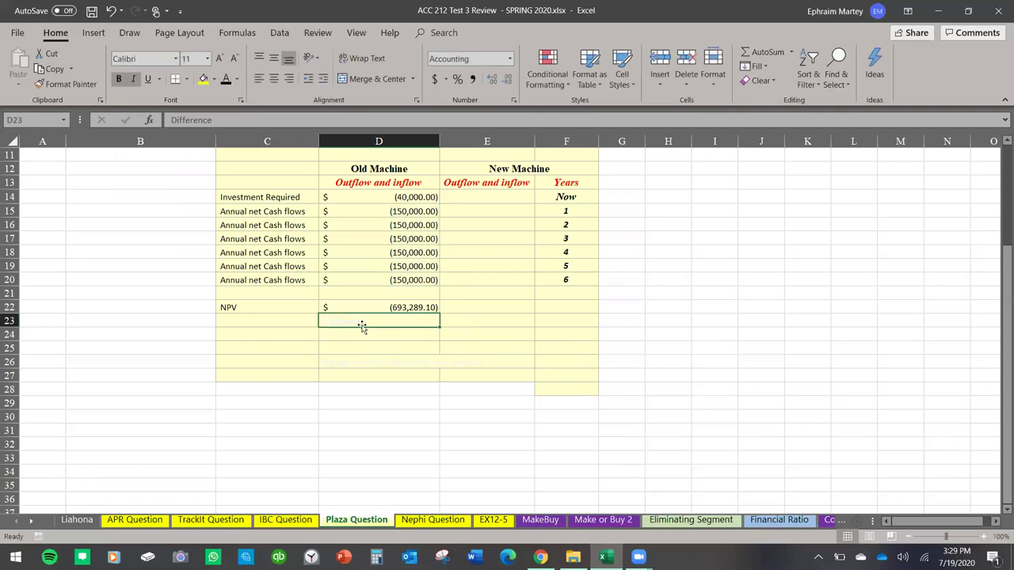
pyautogui.scroll(1, 410, 313)
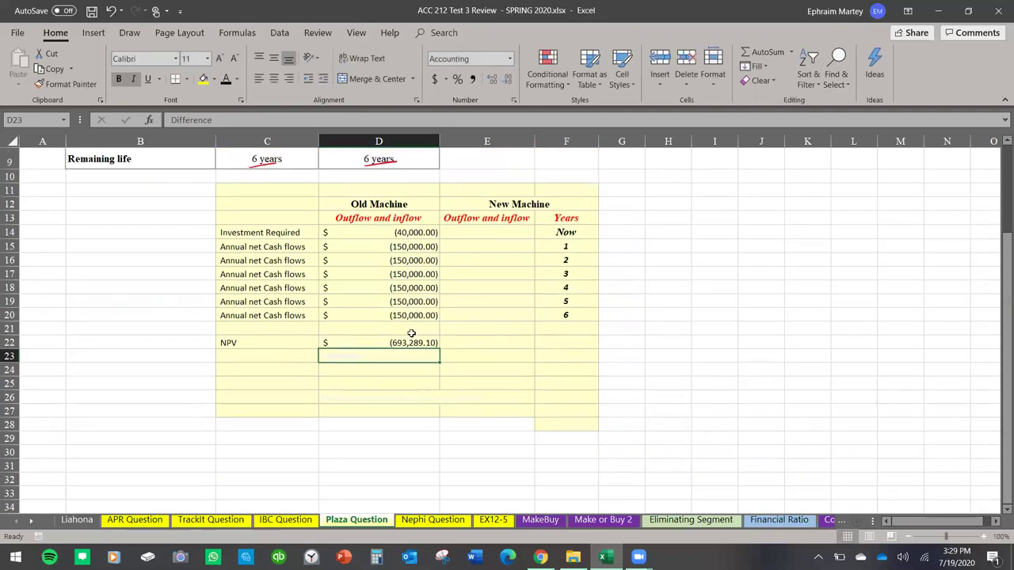
pyautogui.click(427, 345)
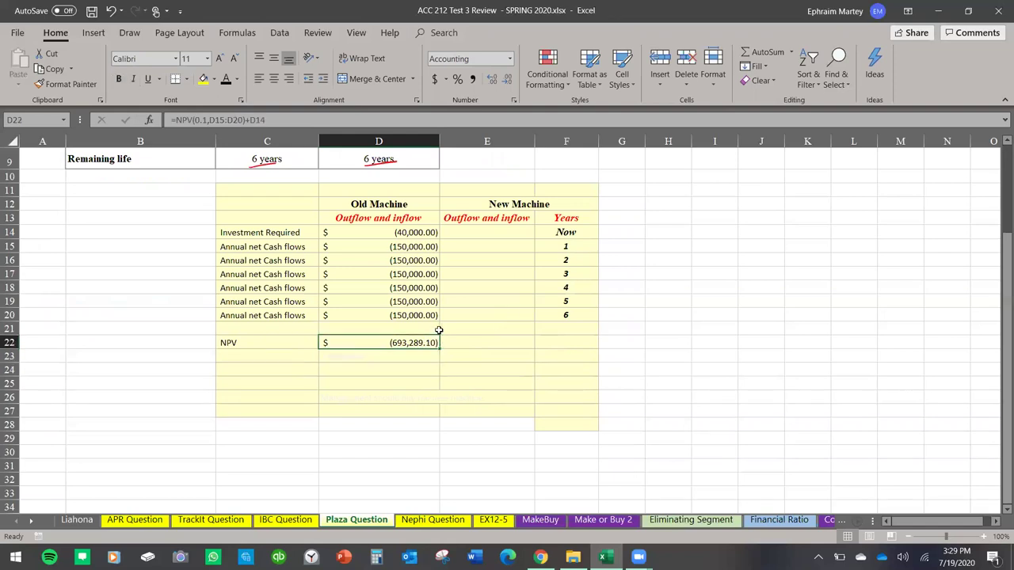
# Mark the new machine's purchase cost with an arrow and enter =-250000 as its investment required in E14.
pyautogui.scroll(1, 439, 330)
pyautogui.scroll(1, 469, 346)
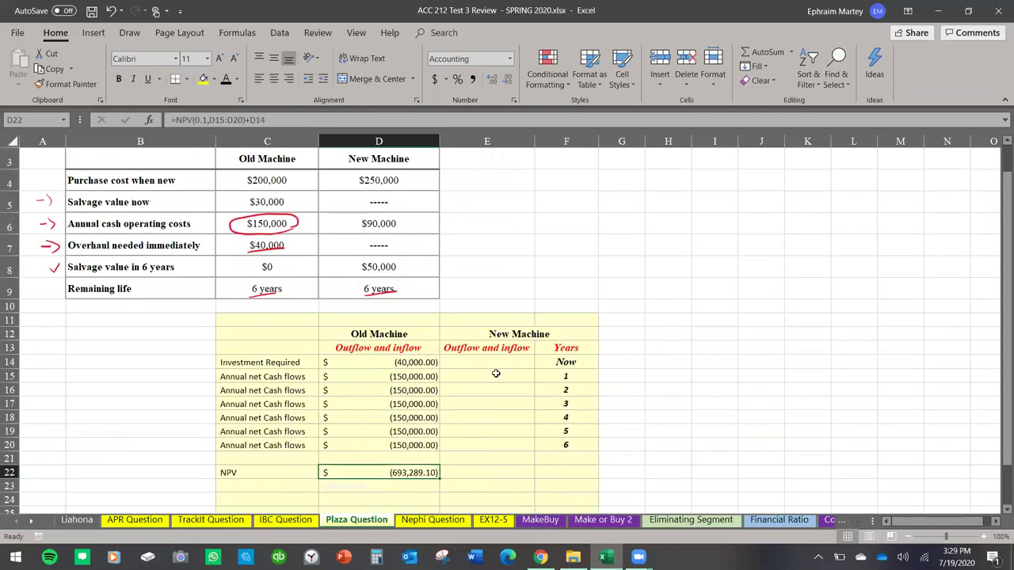
pyautogui.scroll(1, 494, 369)
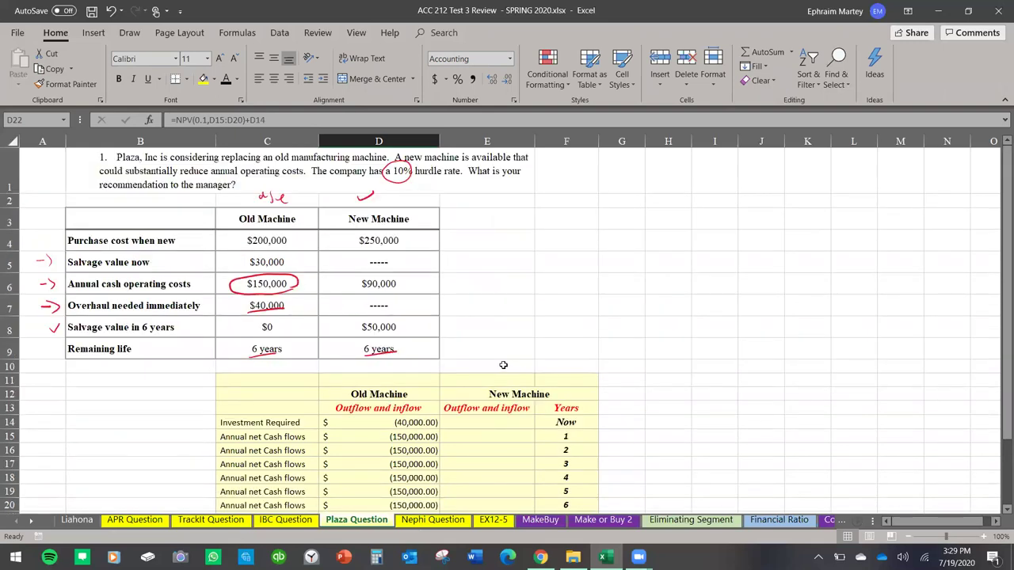
pyautogui.moveTo(462, 238)
pyautogui.mouseDown()
pyautogui.moveTo(441, 243)
pyautogui.moveTo(450, 246)
pyautogui.mouseUp()
pyautogui.click(489, 422)
pyautogui.write('=250000')
pyautogui.press('Return')
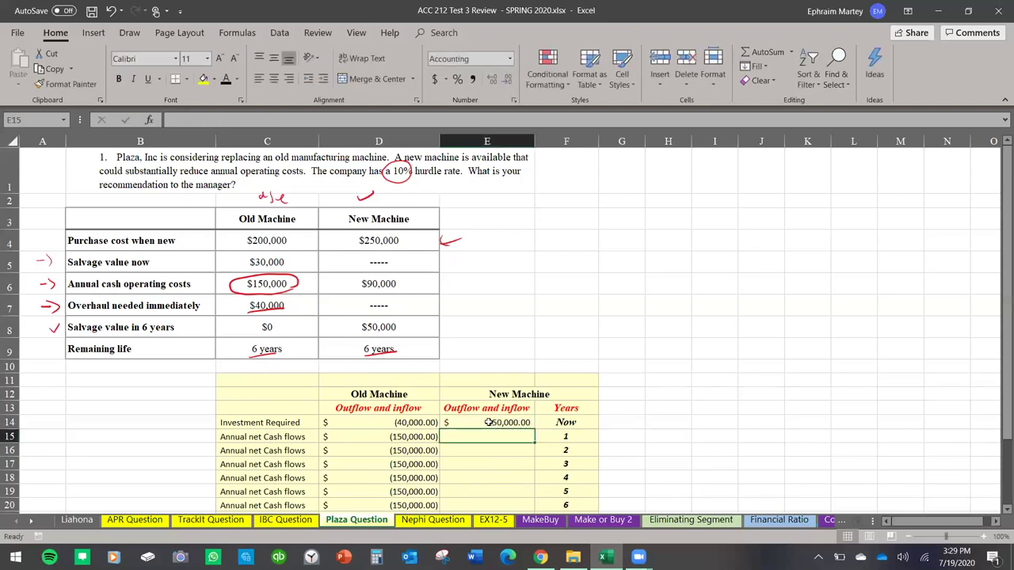
pyautogui.doubleClick(487, 423)
pyautogui.click(450, 424)
pyautogui.write('-')
pyautogui.press('Return')
# Circle the old machine's $30,000 current salvage value and add +30000 to the new machine's investment formula in E14.
pyautogui.moveTo(285, 252)
pyautogui.mouseDown()
pyautogui.moveTo(241, 252)
pyautogui.moveTo(235, 270)
pyautogui.moveTo(287, 269)
pyautogui.moveTo(295, 259)
pyautogui.mouseUp()
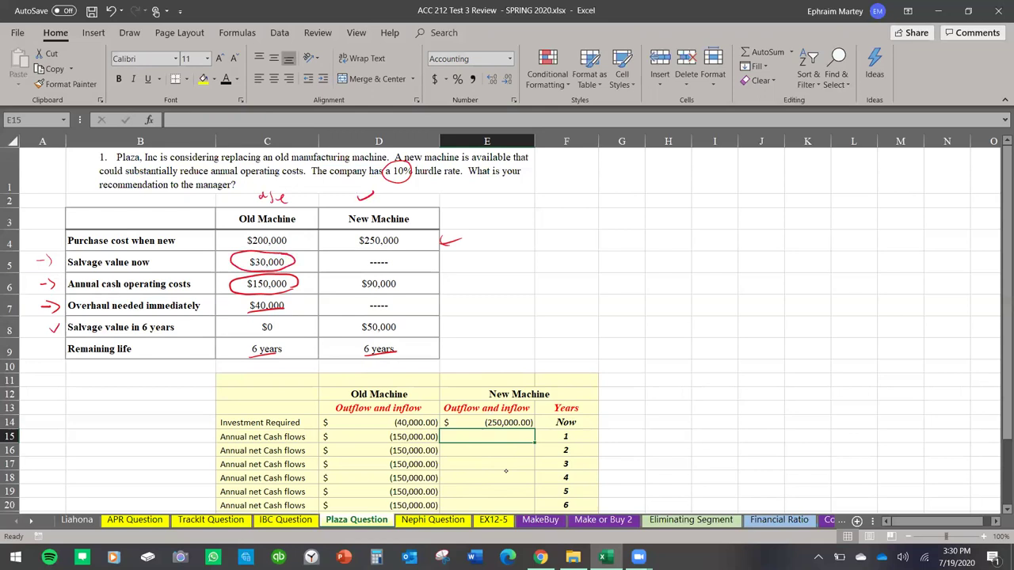
pyautogui.doubleClick(508, 424)
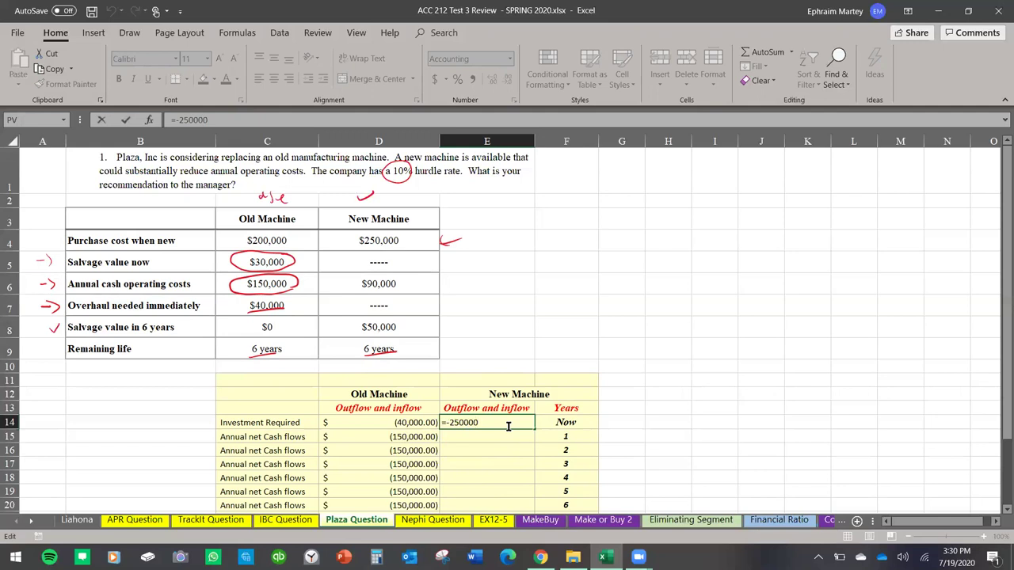
pyautogui.write('+3000')
pyautogui.write('0')
pyautogui.press('Return')
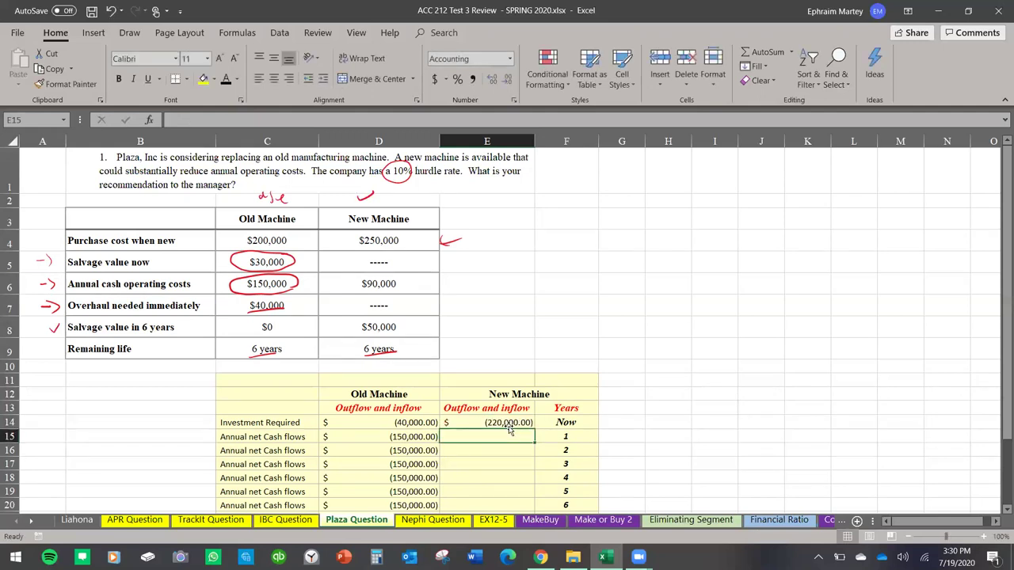
# Check the Annual cash operating costs row beside the new machine's amount and enter =-90000 as its year 1 cash flow in E15.
pyautogui.scroll(-1, 509, 429)
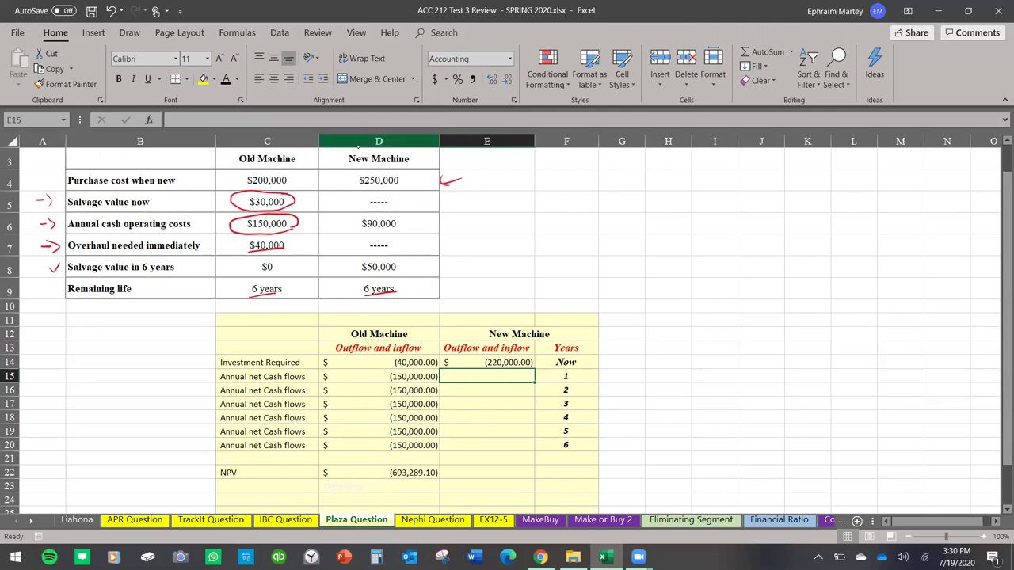
pyautogui.moveTo(436, 225); pyautogui.dragTo(451, 212)
pyautogui.write('=-90000')
pyautogui.press('Return')
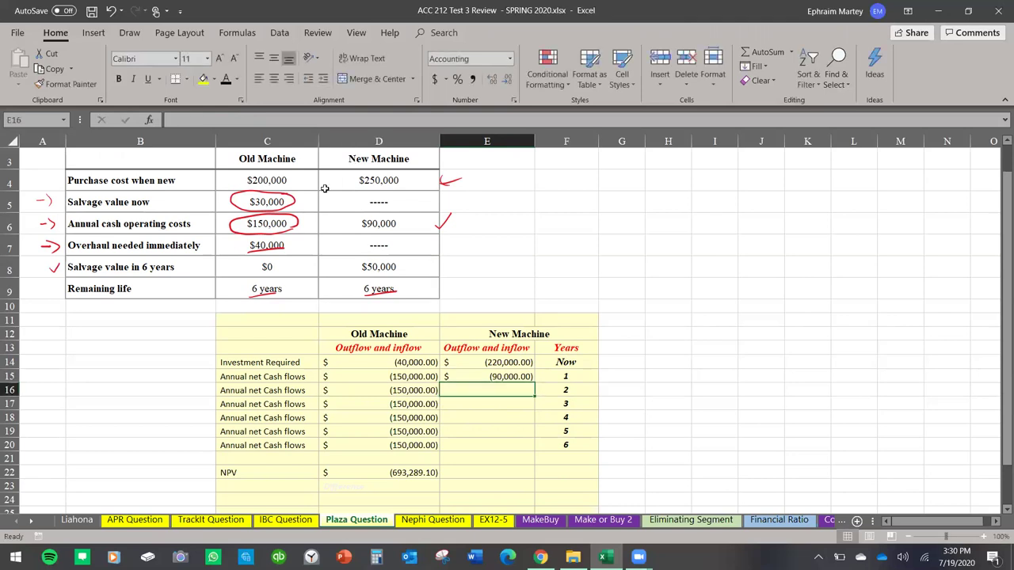
# Set E16 equal to E15 and fill it down to E20 for the new machine's remaining years.
pyautogui.write('=')
pyautogui.click(496, 378)
pyautogui.press('Return')
pyautogui.click(499, 390)
pyautogui.moveTo(535, 397); pyautogui.dragTo(535, 448)
# Circle the new machine's $50,000 salvage value in 6 years and add +50000 to its year 6 cash flow in E20.
pyautogui.scroll(1, 682, 435)
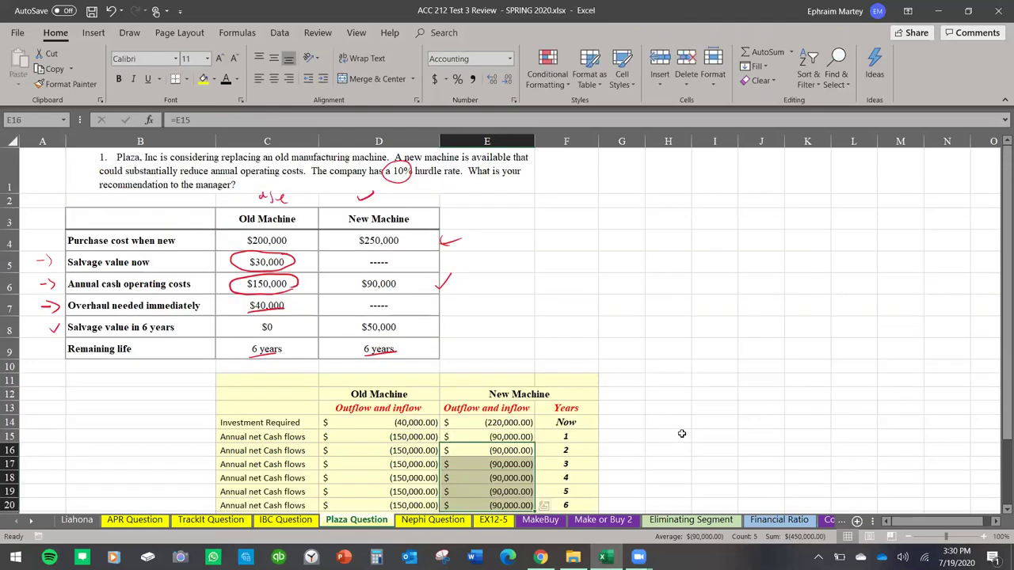
pyautogui.scroll(-1, 682, 435)
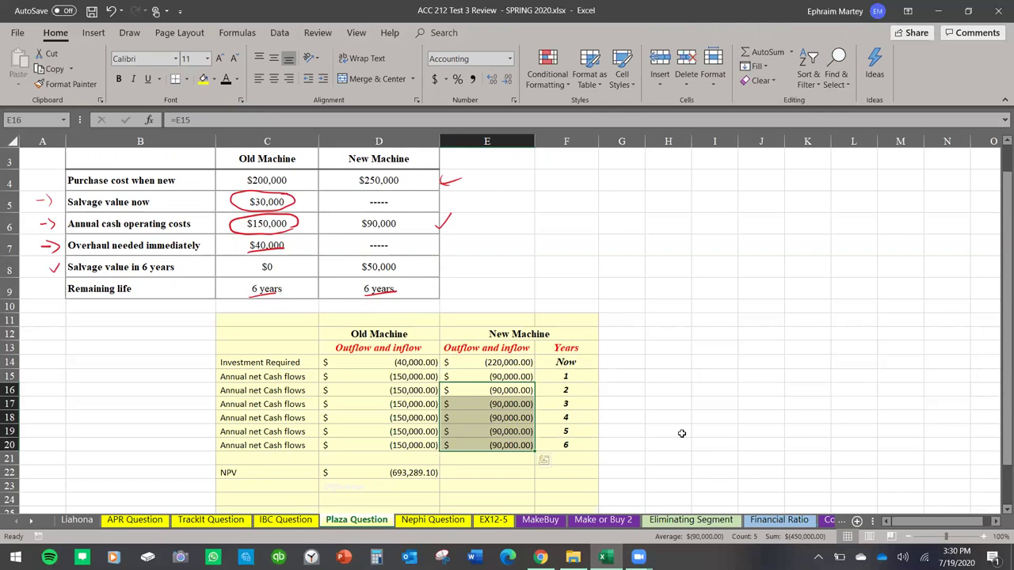
pyautogui.moveTo(394, 254)
pyautogui.mouseDown()
pyautogui.moveTo(342, 275)
pyautogui.moveTo(401, 252)
pyautogui.mouseUp()
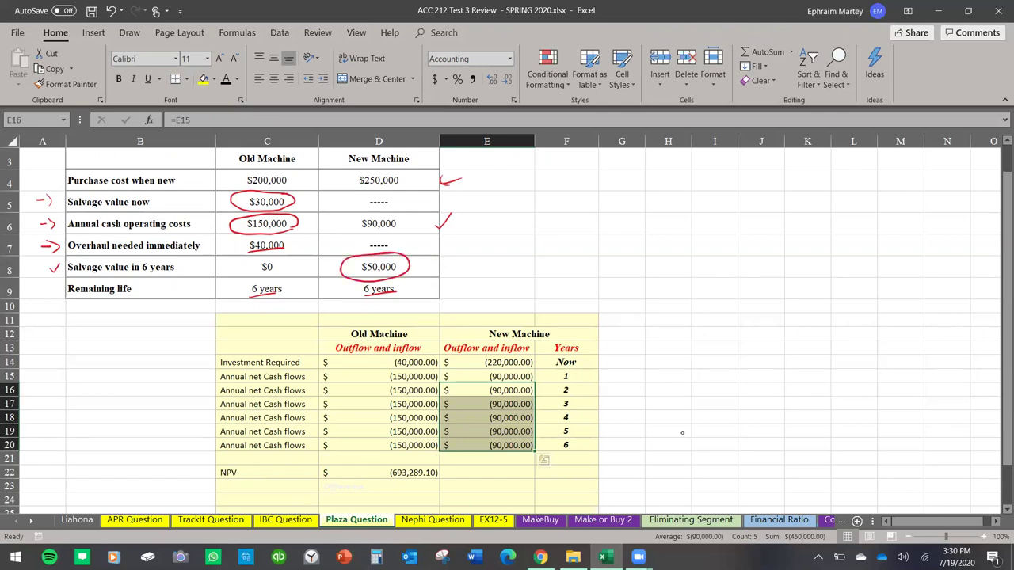
pyautogui.click(504, 447)
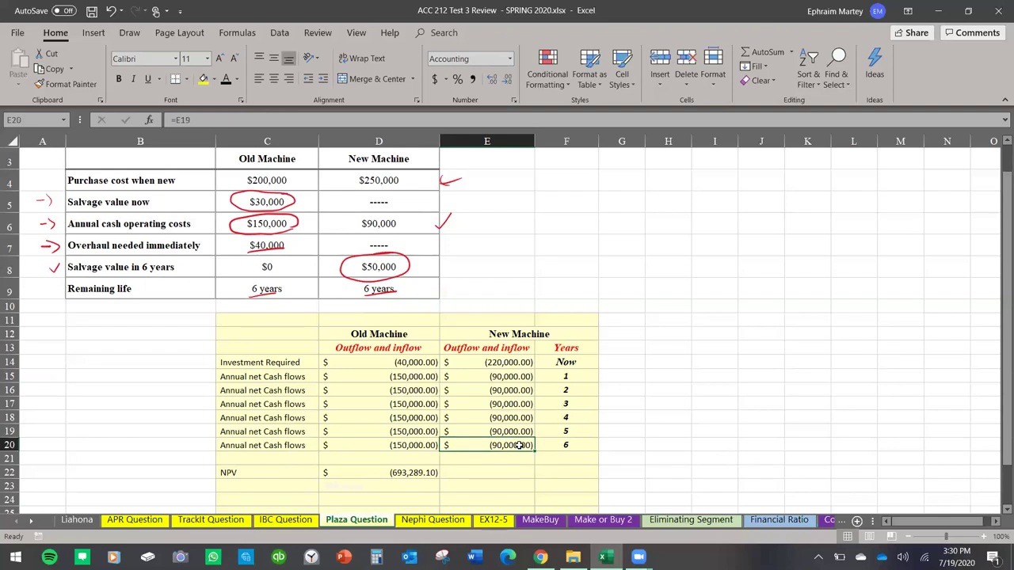
pyautogui.doubleClick(520, 445)
pyautogui.write('+50000')
pyautogui.press('Return')
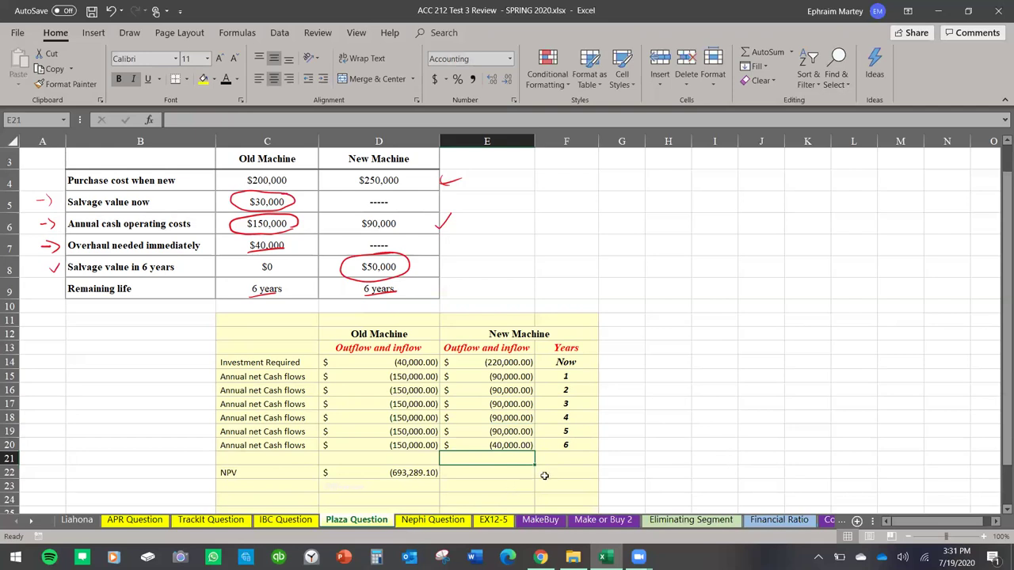
# Copy the old machine's NPV formula from D22 to E22 for the new machine and check its references.
pyautogui.click(491, 473)
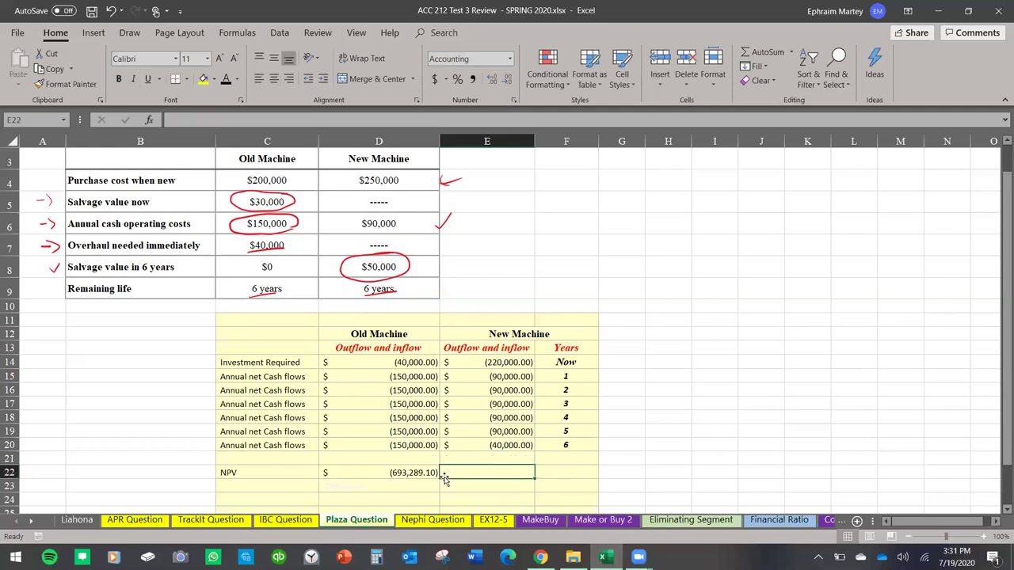
pyautogui.click(434, 475)
pyautogui.moveTo(439, 479); pyautogui.dragTo(509, 490)
pyautogui.click(510, 480)
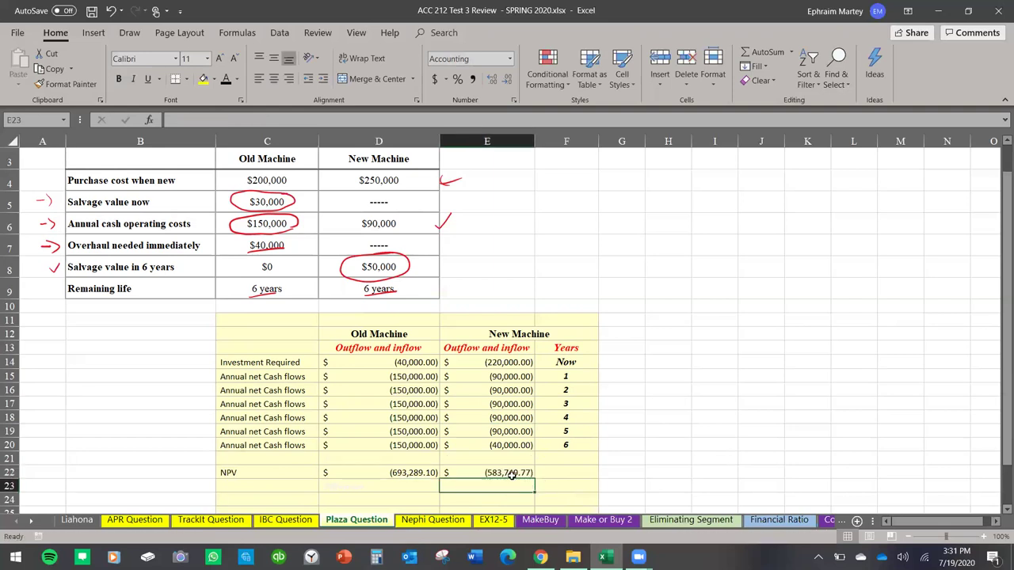
pyautogui.doubleClick(511, 473)
pyautogui.press('Escape')
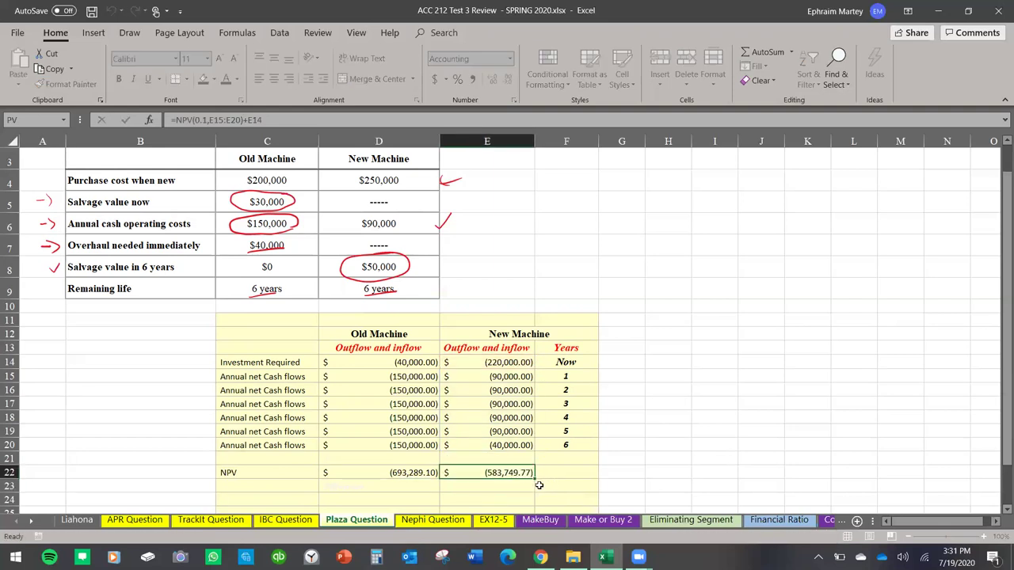
# Make the font of D23 red to reveal the Difference label.
pyautogui.click(384, 488)
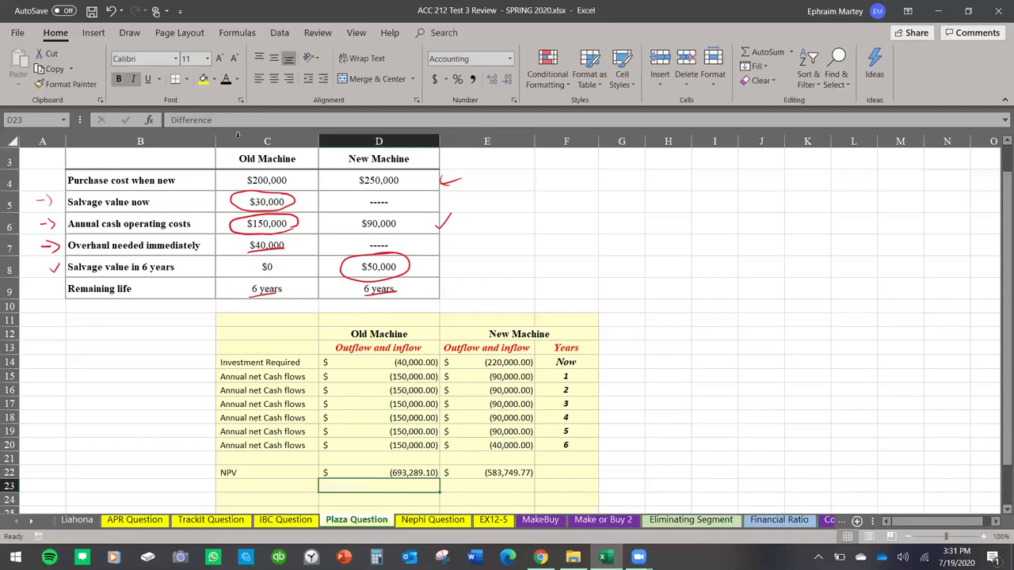
pyautogui.click(236, 80)
pyautogui.click(235, 193)
pyautogui.click(652, 464)
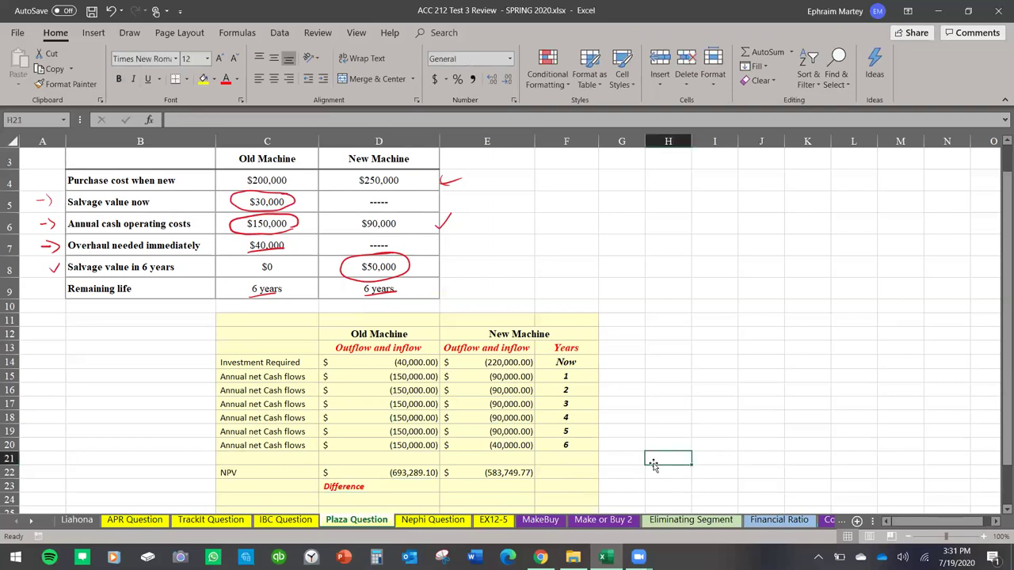
# Handwrite -1 and -2 beside the tables, circle the -1 and draw a curved arrow from it toward the -2.
pyautogui.moveTo(647, 201); pyautogui.dragTo(654, 199)
pyautogui.moveTo(675, 184)
pyautogui.mouseDown()
pyautogui.moveTo(677, 205)
pyautogui.moveTo(727, 229)
pyautogui.mouseUp()
pyautogui.moveTo(807, 201); pyautogui.dragTo(868, 207)
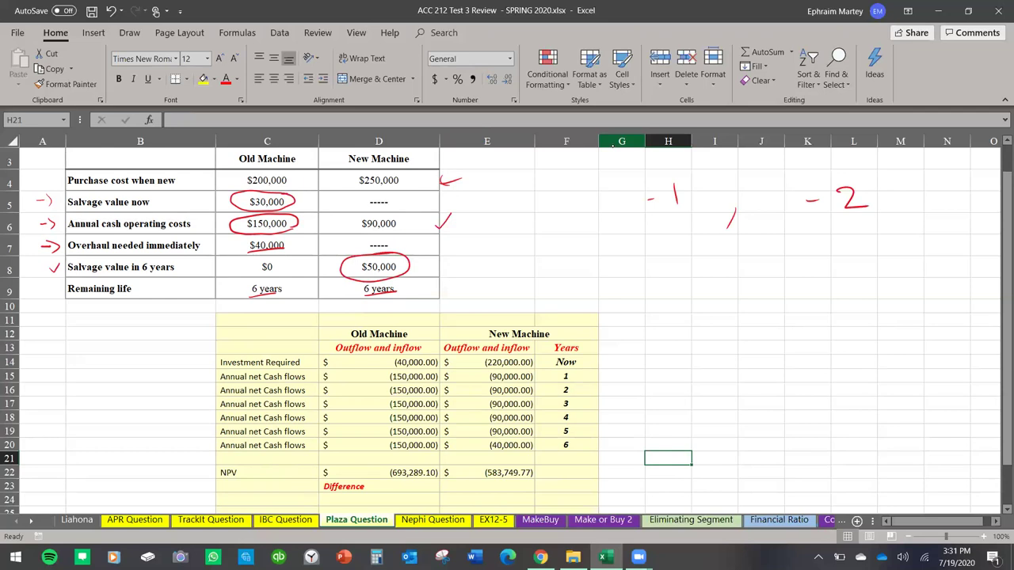
pyautogui.moveTo(672, 167)
pyautogui.mouseDown()
pyautogui.moveTo(631, 180)
pyautogui.moveTo(697, 224)
pyautogui.moveTo(797, 255)
pyautogui.moveTo(834, 252)
pyautogui.mouseUp()
pyautogui.moveTo(818, 230); pyautogui.dragTo(835, 252)
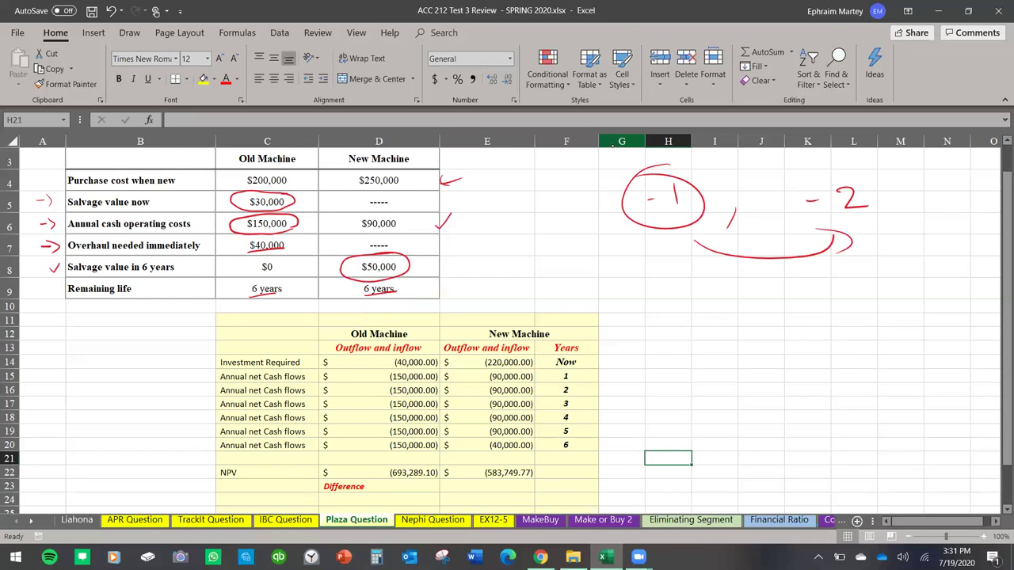
pyautogui.click(479, 486)
pyautogui.write('=')
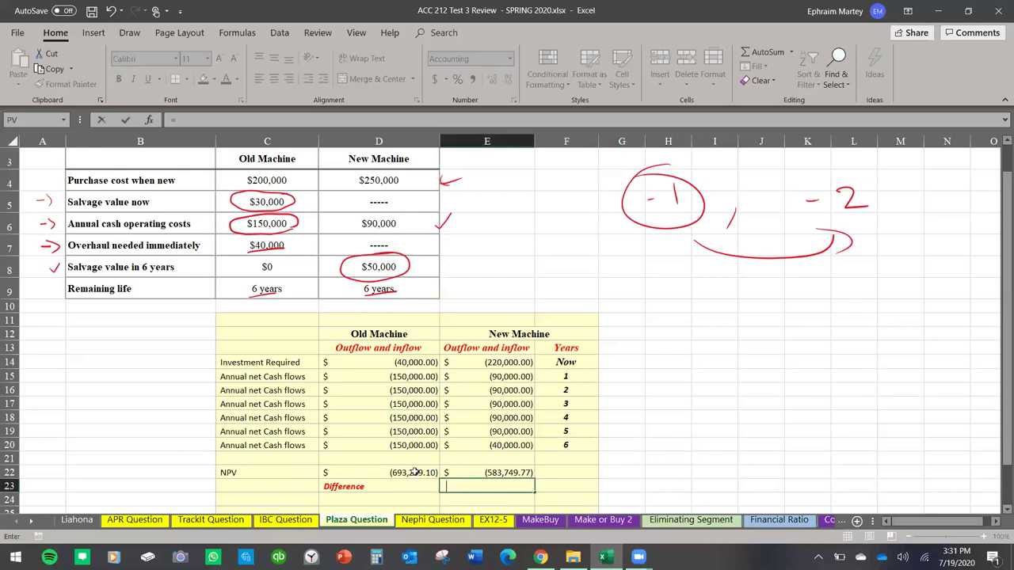
pyautogui.press('Escape')
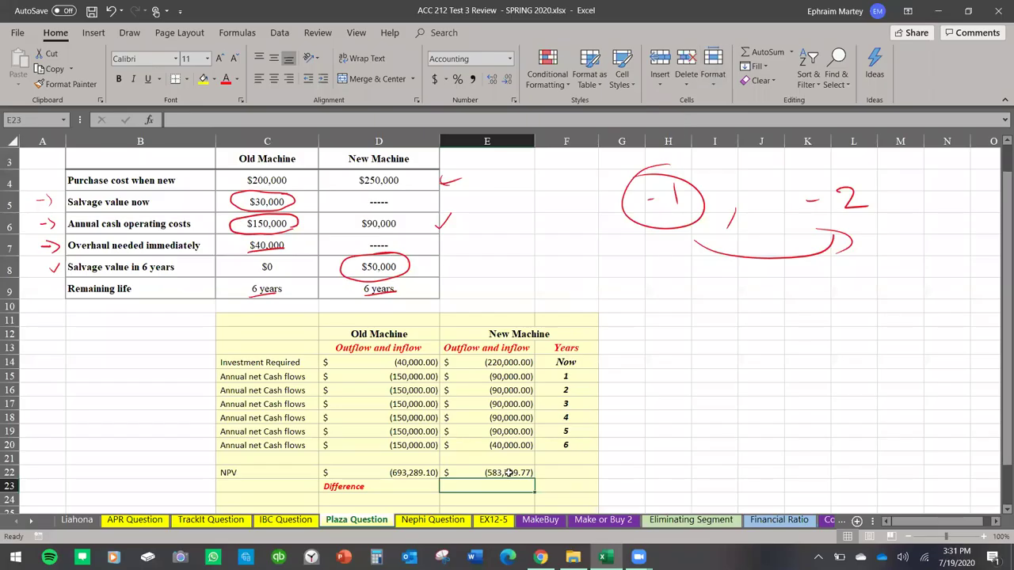
pyautogui.click(236, 79)
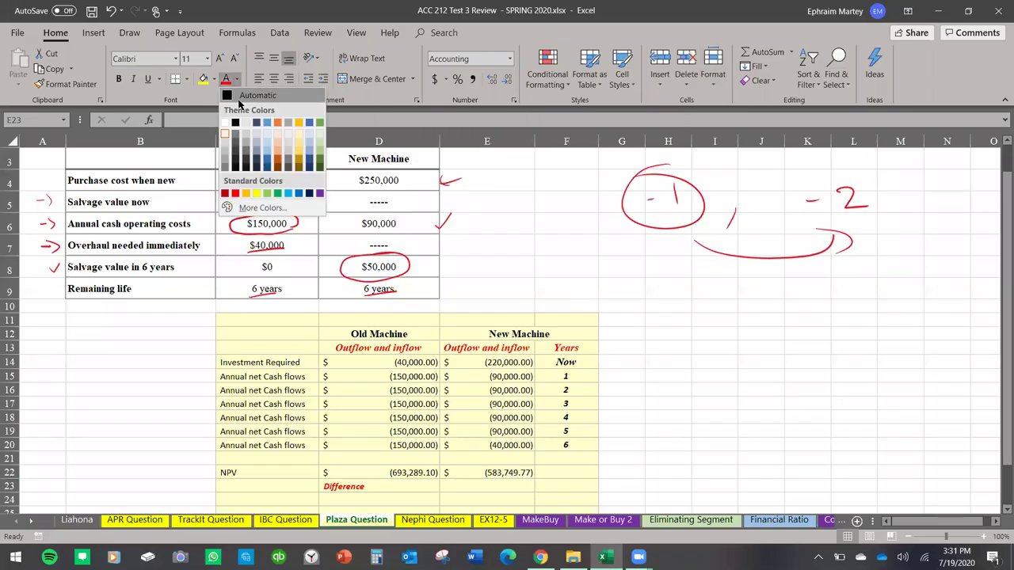
pyautogui.press('Escape')
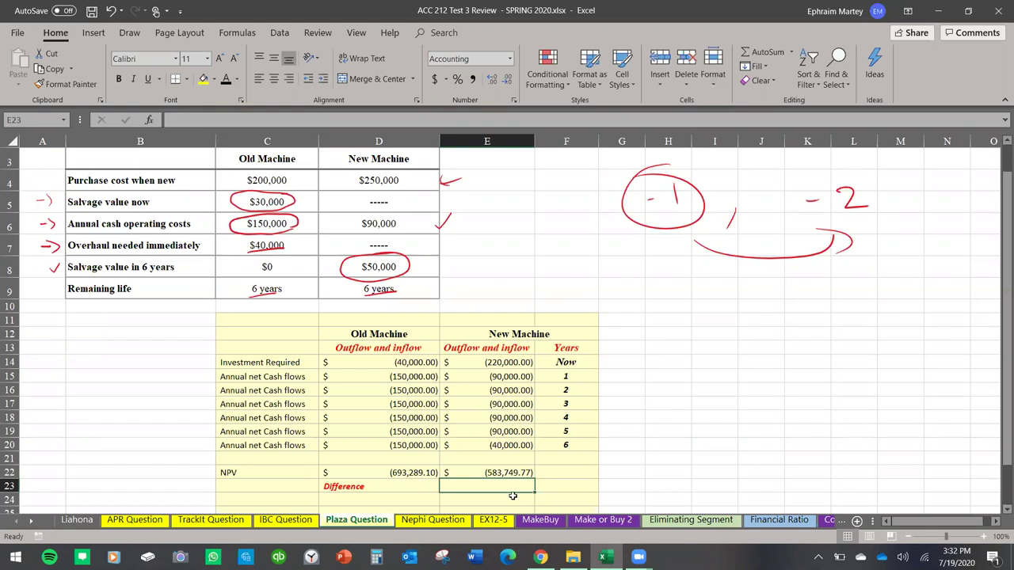
# Calculate the difference between the old and new machine NPVs in E23 with =D22-E22.
pyautogui.write('=')
pyautogui.click(413, 473)
pyautogui.write('-')
pyautogui.click(485, 473)
pyautogui.press('Return')
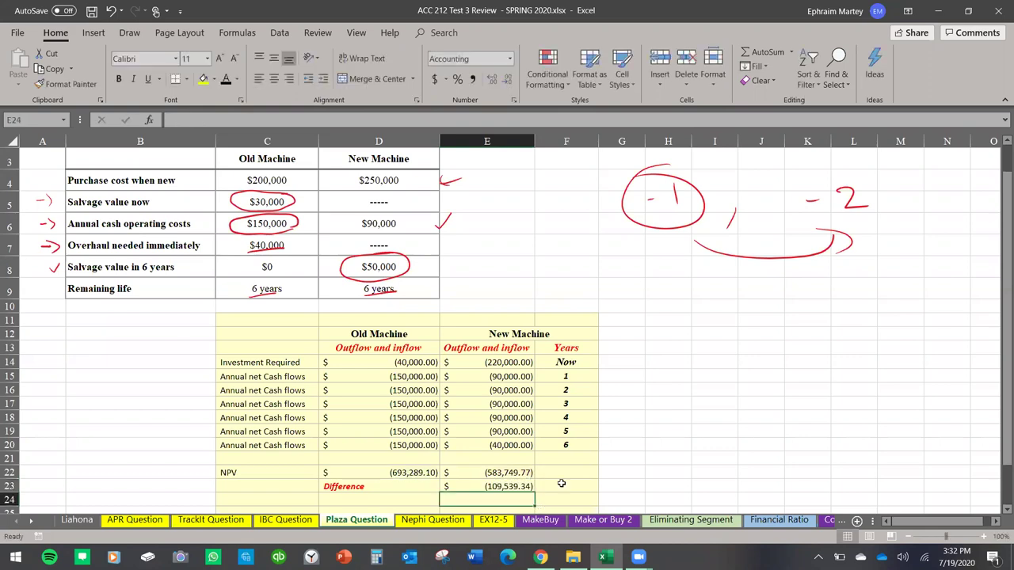
# Change the font colour of D26 to reveal the recommendation that management should buy the new machine.
pyautogui.scroll(-1, 544, 417)
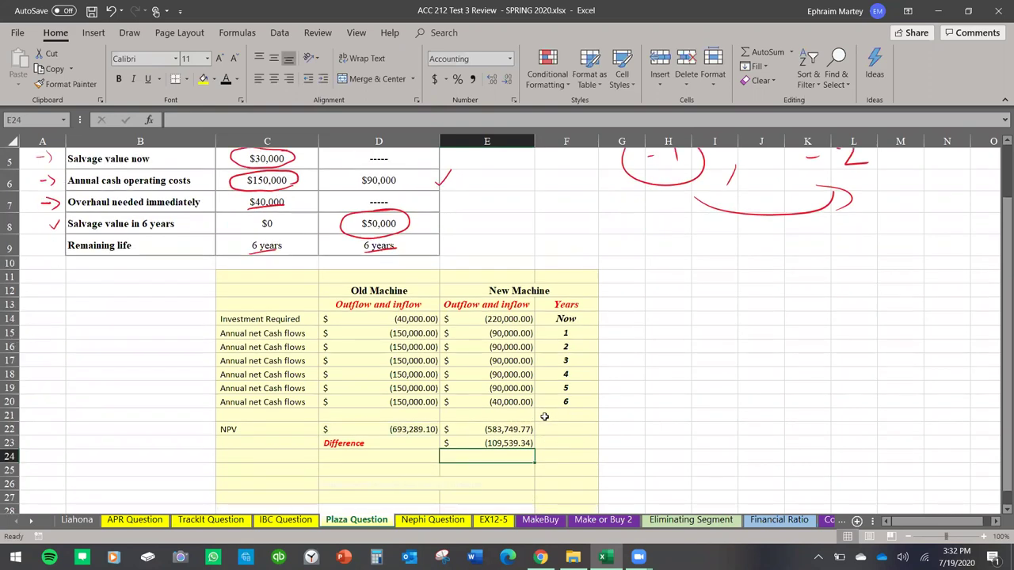
pyautogui.click(362, 483)
pyautogui.click(225, 80)
pyautogui.scroll(1, 632, 372)
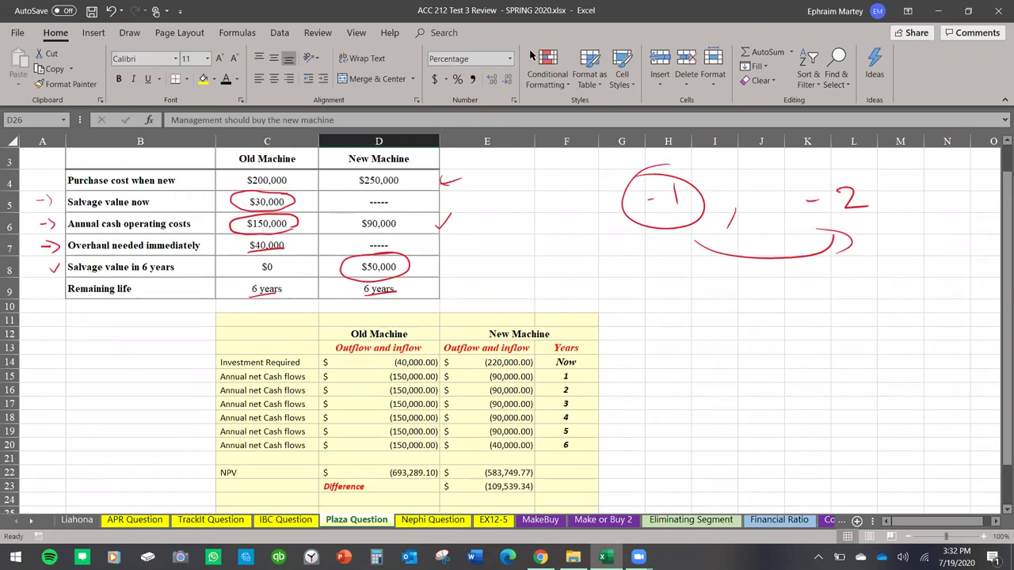
# Go to the Nephi Question sheet and draw curved red brackets around the first problem paragraph.
pyautogui.click(433, 519)
pyautogui.scroll(2, 357, 379)
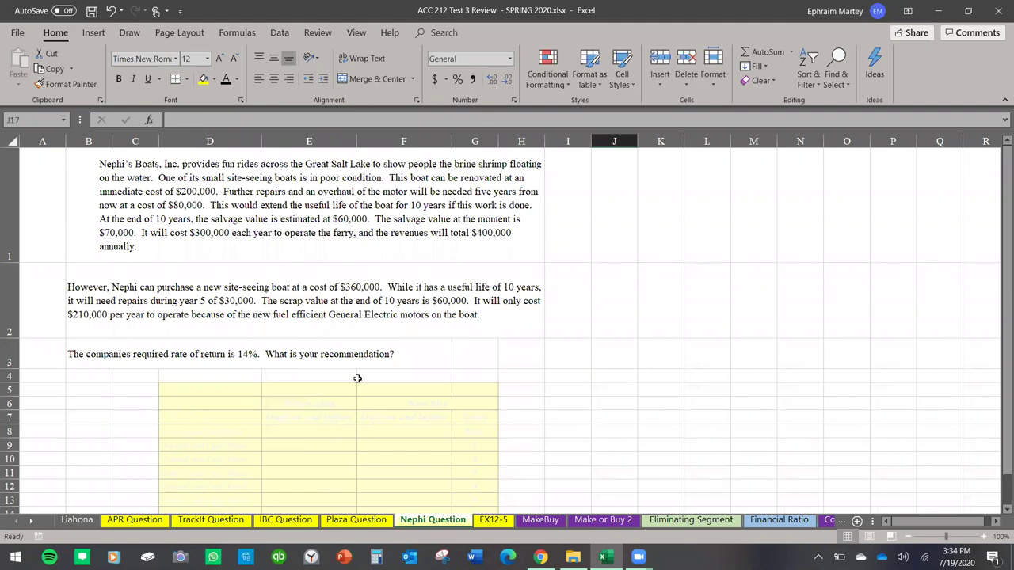
pyautogui.moveTo(92, 157); pyautogui.dragTo(73, 233)
pyautogui.moveTo(555, 166); pyautogui.dragTo(584, 250)
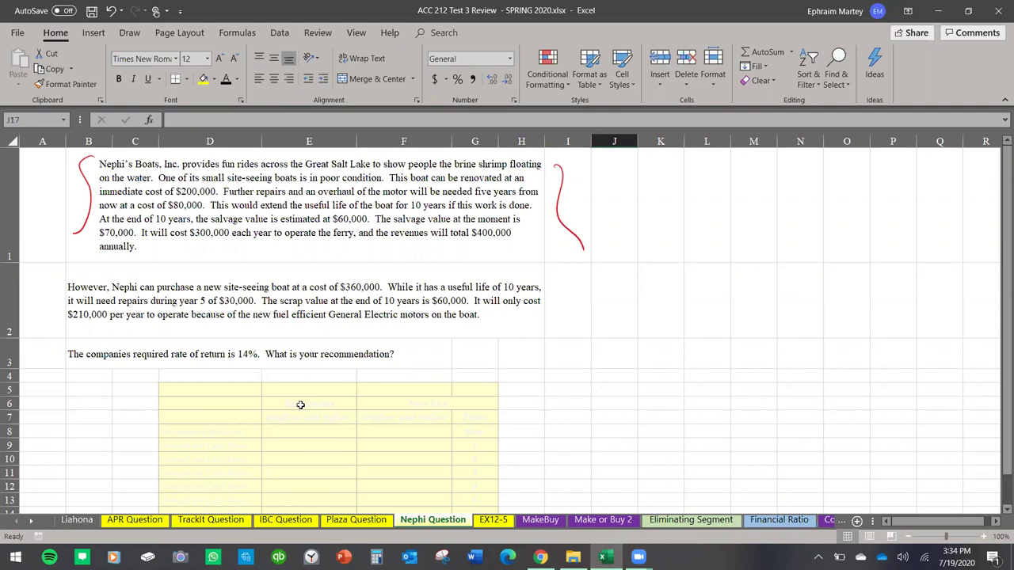
# Make the font of E6:G6 black to reveal the Renovation and New Site headings.
pyautogui.moveTo(301, 405); pyautogui.dragTo(398, 406)
pyautogui.click(226, 79)
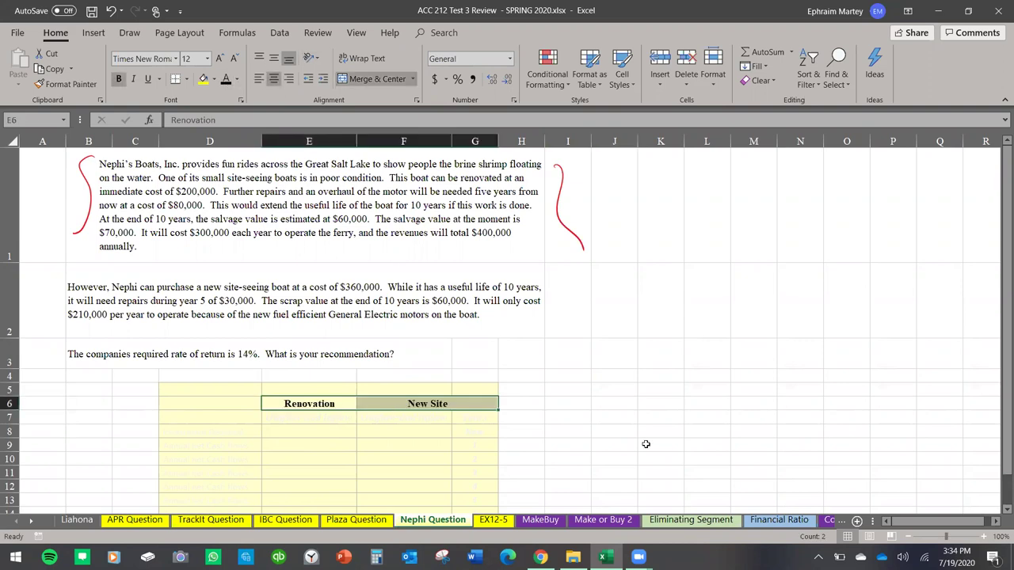
pyautogui.click(642, 445)
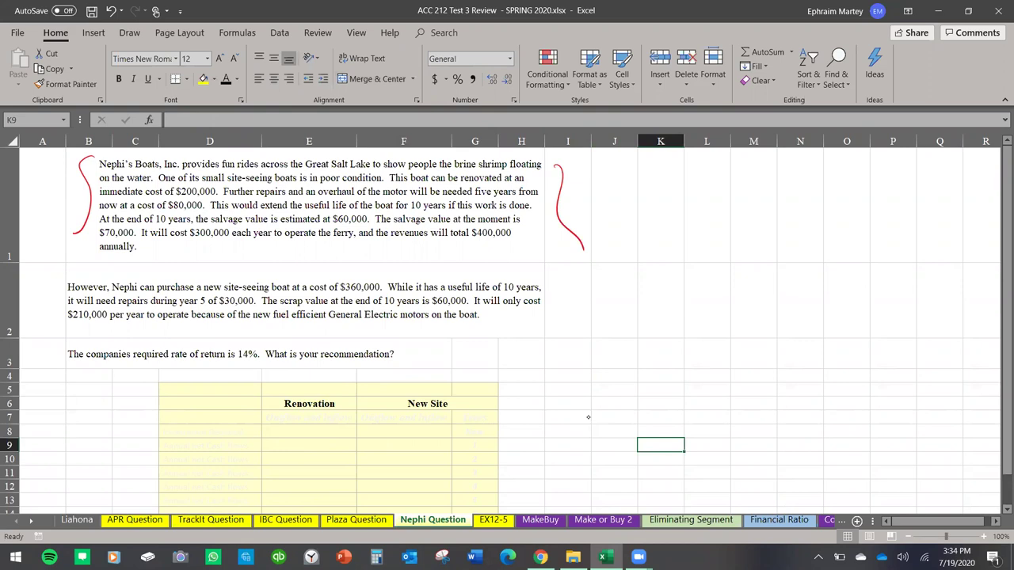
# Underline the renovation's $200,000, $80,000, 10 years, $60,000, $70,000, $300,000 and $400,000, and the new boat's $360,000 and 10 years.
pyautogui.moveTo(173, 200); pyautogui.dragTo(211, 200)
pyautogui.moveTo(168, 214); pyautogui.dragTo(204, 214)
pyautogui.moveTo(410, 212); pyautogui.dragTo(450, 211)
pyautogui.moveTo(334, 226); pyautogui.dragTo(368, 226)
pyautogui.moveTo(100, 240); pyautogui.dragTo(133, 240)
pyautogui.moveTo(197, 241); pyautogui.dragTo(233, 240)
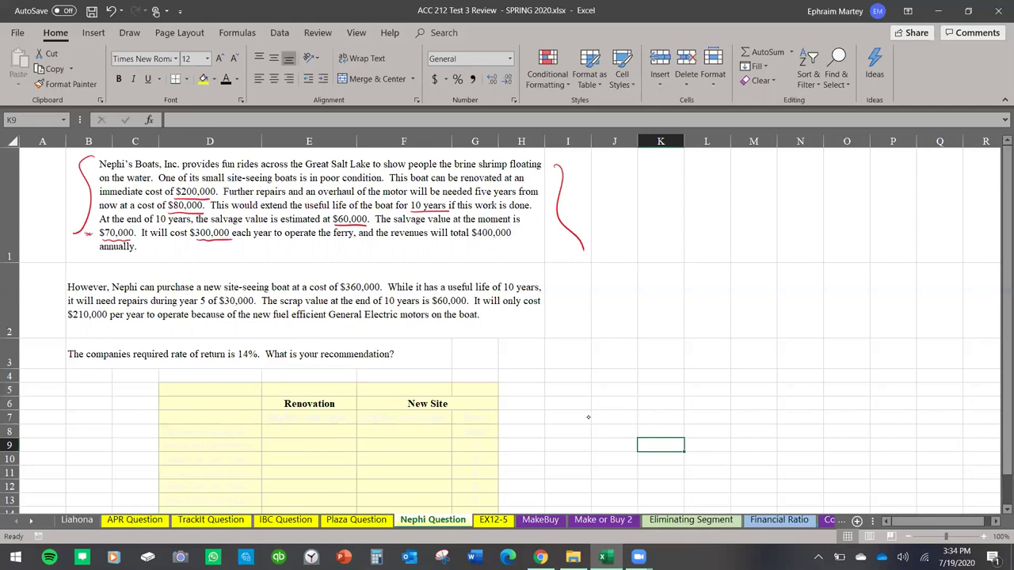
pyautogui.moveTo(475, 240); pyautogui.dragTo(519, 239)
pyautogui.moveTo(341, 293); pyautogui.dragTo(380, 293)
pyautogui.moveTo(505, 293); pyautogui.dragTo(540, 291)
# Make the font of E7:G7 red to reveal the Outflow and inflow and Years subheadings.
pyautogui.scroll(-2, 484, 412)
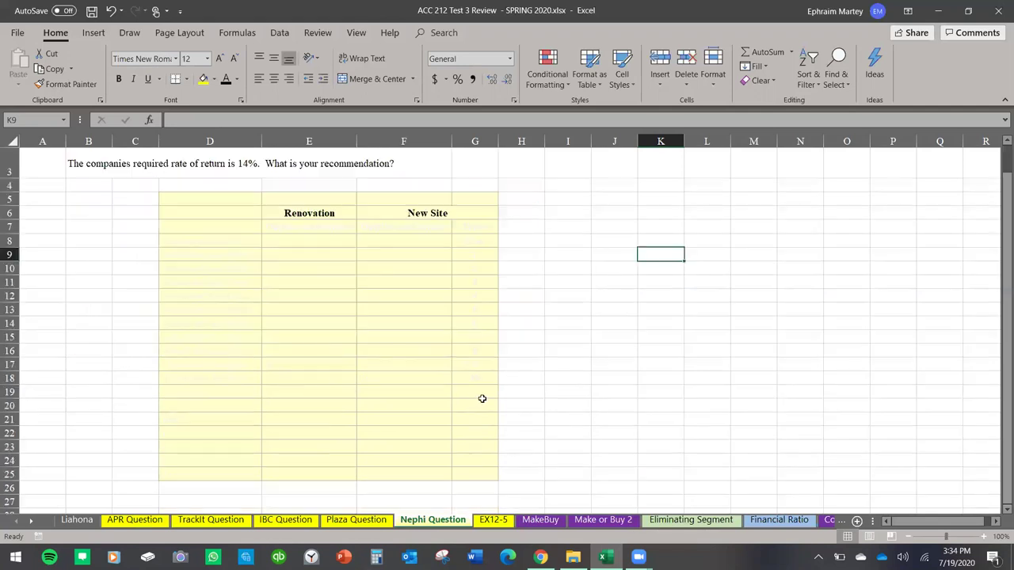
pyautogui.moveTo(477, 225); pyautogui.dragTo(475, 337)
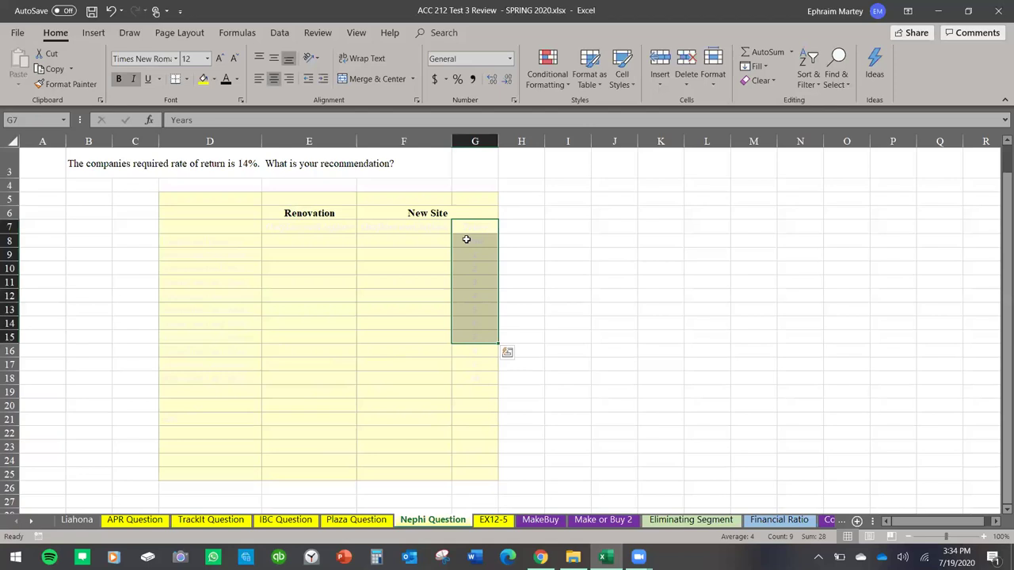
pyautogui.click(467, 239)
pyautogui.moveTo(321, 226); pyautogui.dragTo(480, 229)
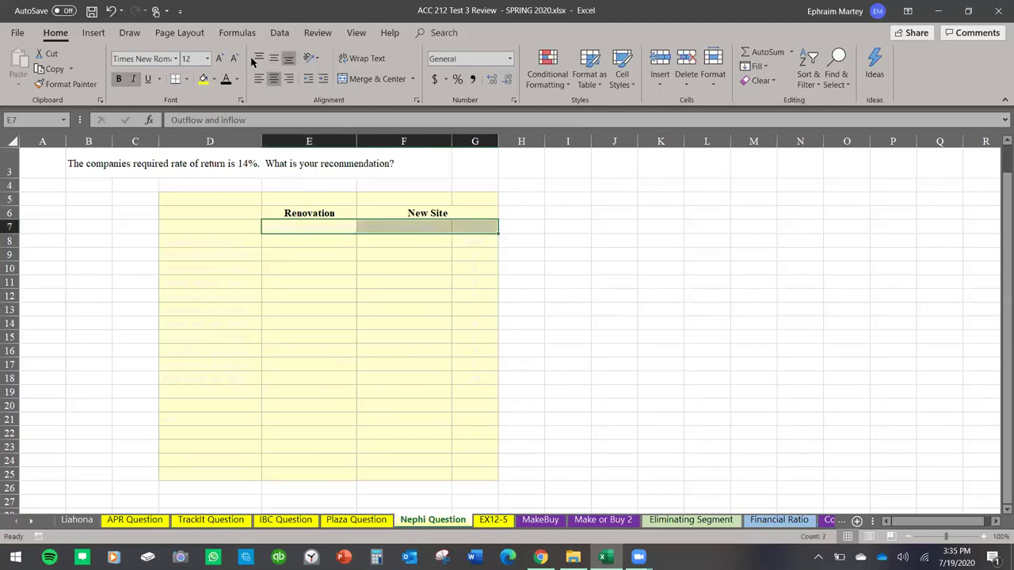
pyautogui.click(236, 79)
pyautogui.click(238, 95)
pyautogui.click(236, 78)
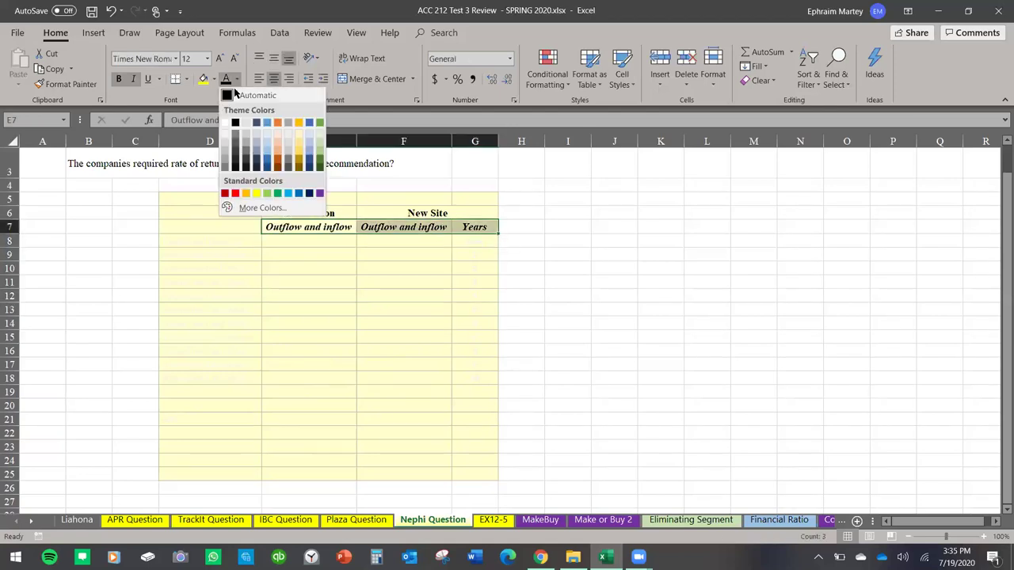
pyautogui.click(236, 194)
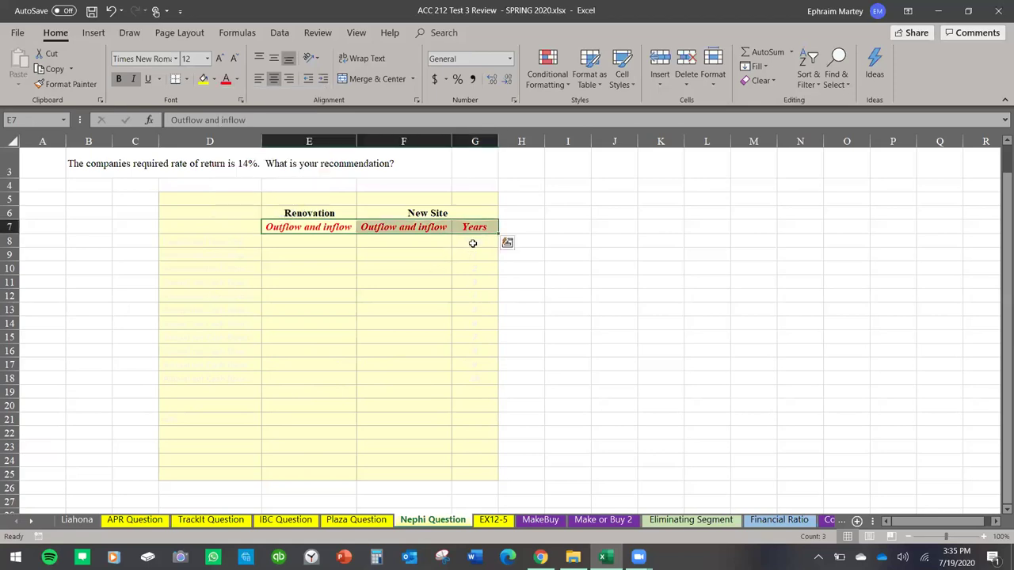
# Set the font of G8:G18 to automatic black to reveal the years from Now to 10.
pyautogui.moveTo(474, 241); pyautogui.dragTo(476, 378)
pyautogui.click(236, 78)
pyautogui.click(238, 95)
pyautogui.click(614, 309)
# Underline the new boat's $30,000 repairs, $60,000 scrap value and $210,000 annual operating cost in the second paragraph.
pyautogui.scroll(2, 513, 316)
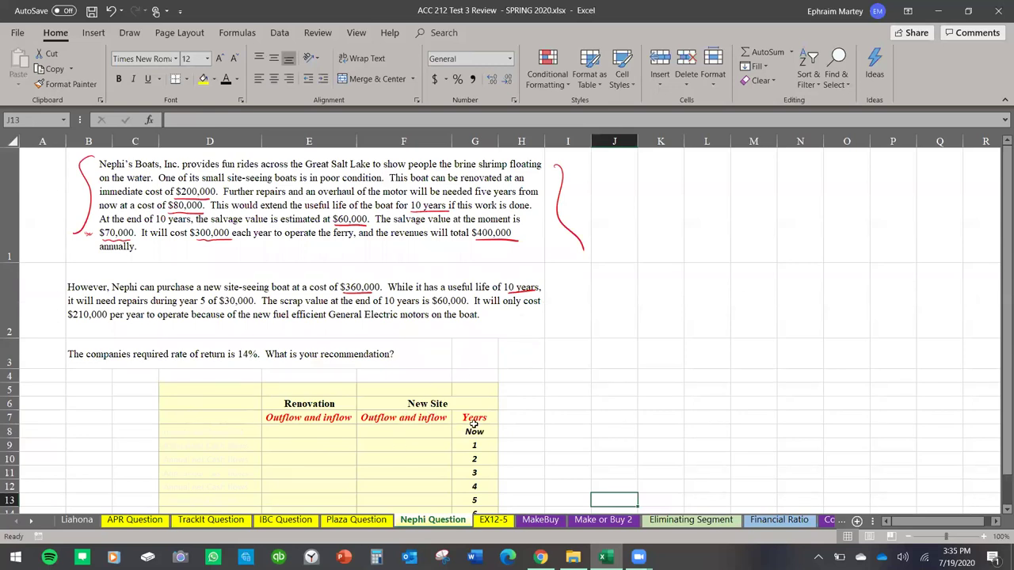
pyautogui.moveTo(220, 309); pyautogui.dragTo(249, 306)
pyautogui.moveTo(433, 309); pyautogui.dragTo(466, 309)
pyautogui.moveTo(69, 324); pyautogui.dragTo(105, 323)
# Make the font of D8:D18 black to reveal the Investment Required and Annual net Cash flows labels.
pyautogui.scroll(-1, 344, 432)
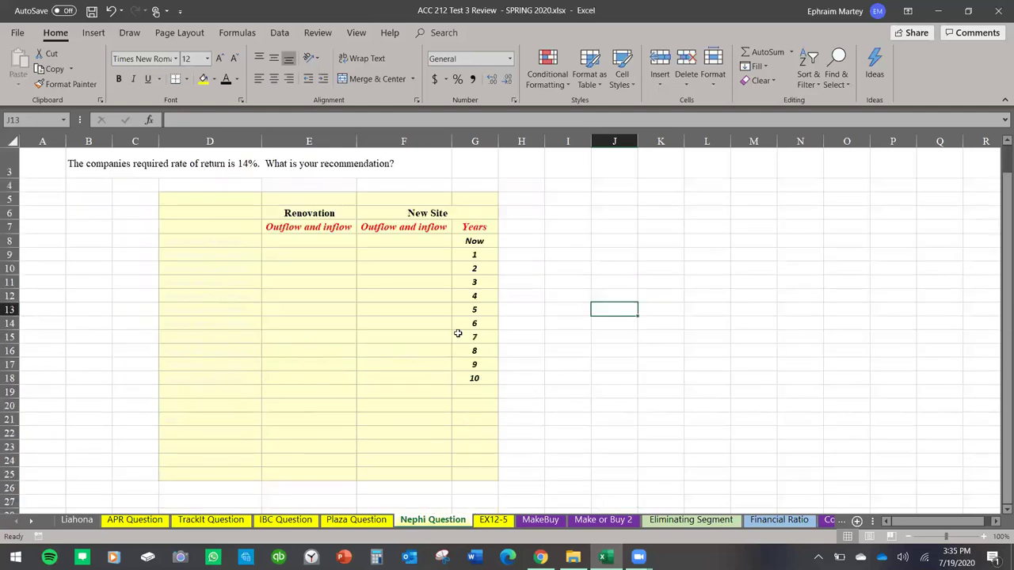
pyautogui.scroll(1, 342, 314)
pyautogui.moveTo(216, 432); pyautogui.dragTo(230, 455)
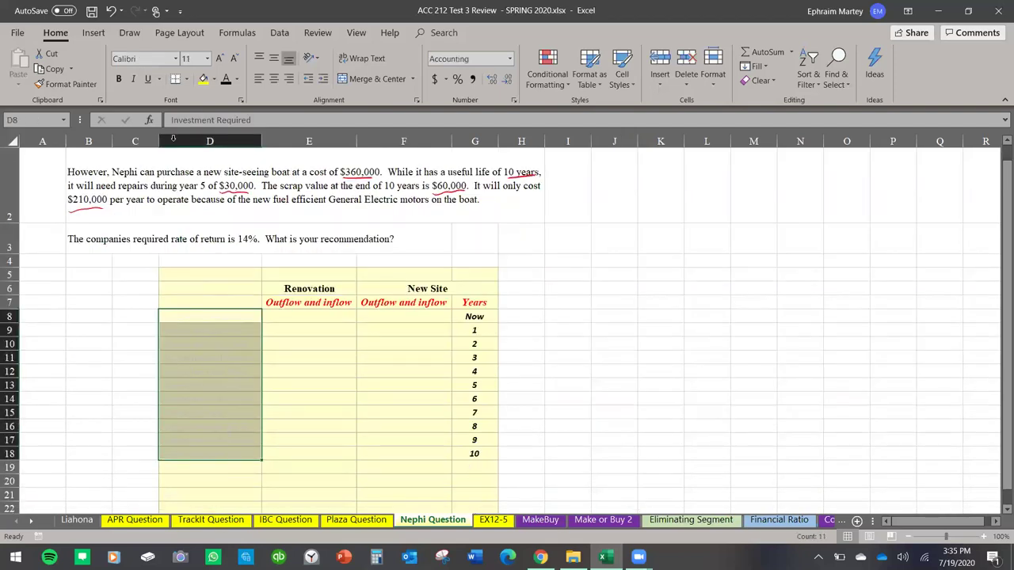
pyautogui.write('Investment Required Annual net Cash flows Annual net Cash flows Annual net Cash flows Annual net Cash flows Annual net Cash flows Annual net Cash flows Annual net Cash flows Annual net Cash flows Annual net Cash flows Annual net Cash flows')
pyautogui.click(320, 399)
pyautogui.scroll(1, 350, 345)
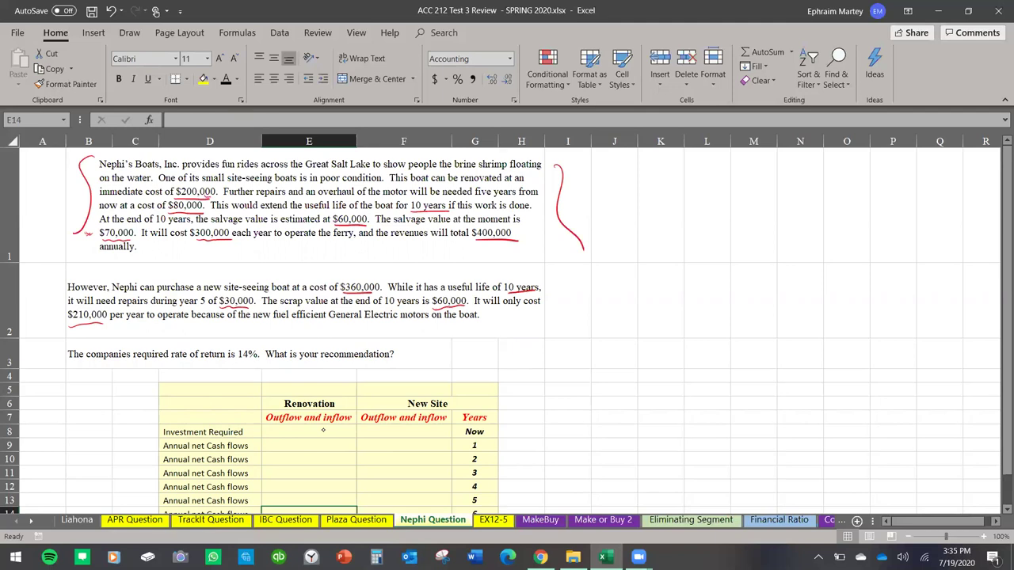
pyautogui.click(294, 432)
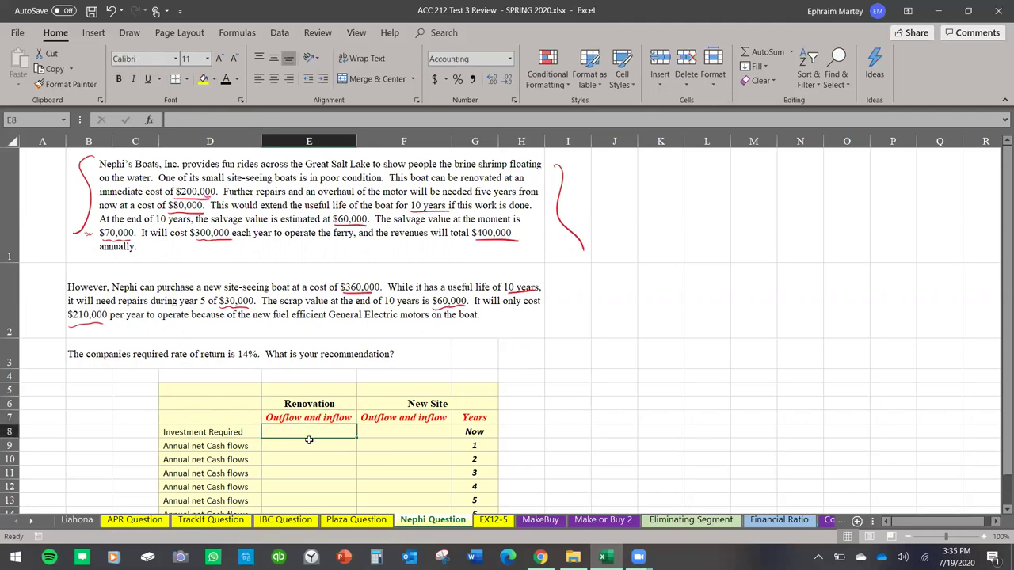
pyautogui.write('=-')
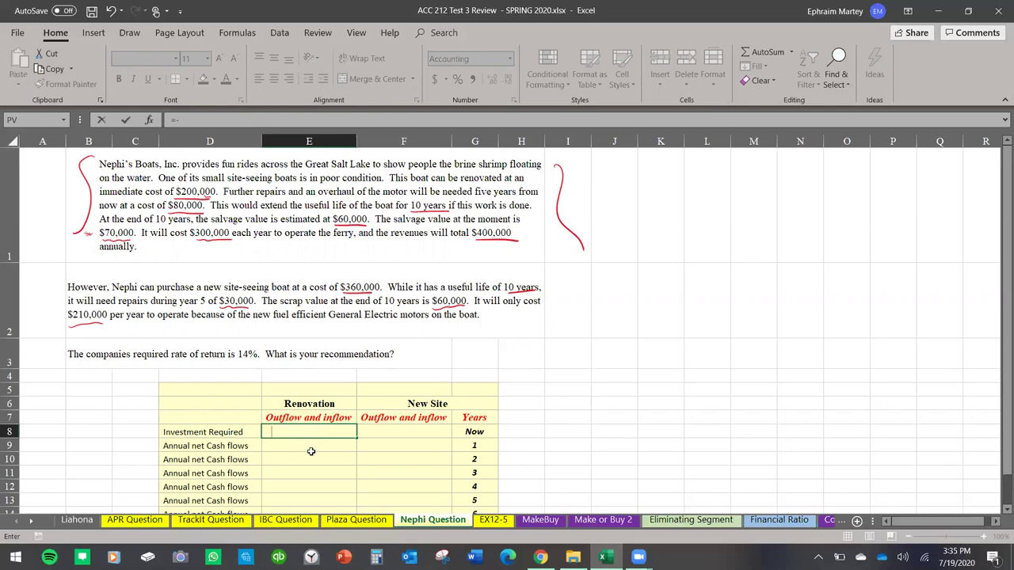
pyautogui.click(312, 463)
pyautogui.press('Escape')
pyautogui.scroll(-1, 294, 375)
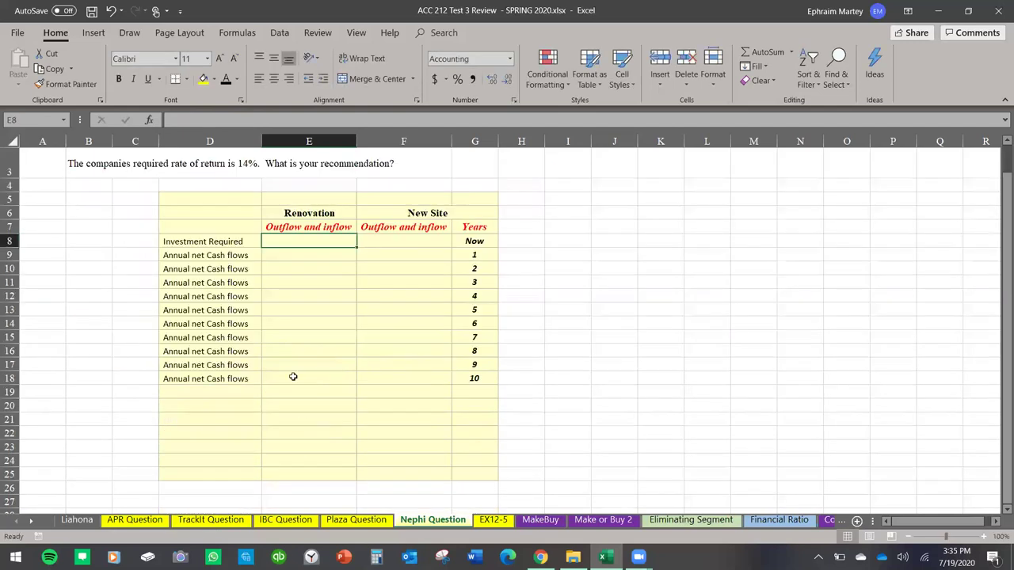
pyautogui.hotkey('shift', 'Down')
pyautogui.moveTo(442, 323); pyautogui.dragTo(447, 473)
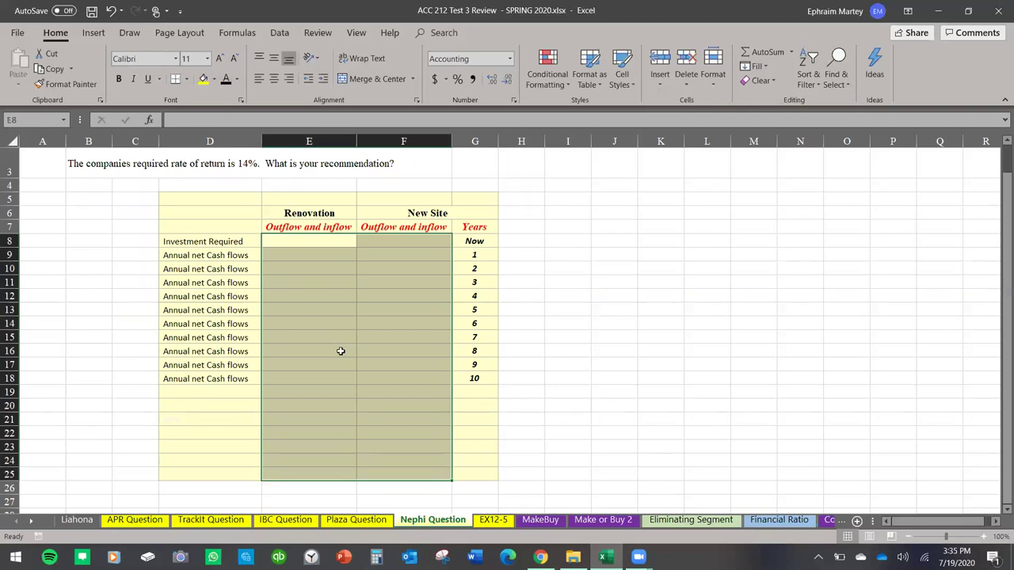
pyautogui.click(341, 351)
# Enter the renovation's required investment in E8 as =-200000.
pyautogui.click(309, 241)
pyautogui.scroll(1, 358, 281)
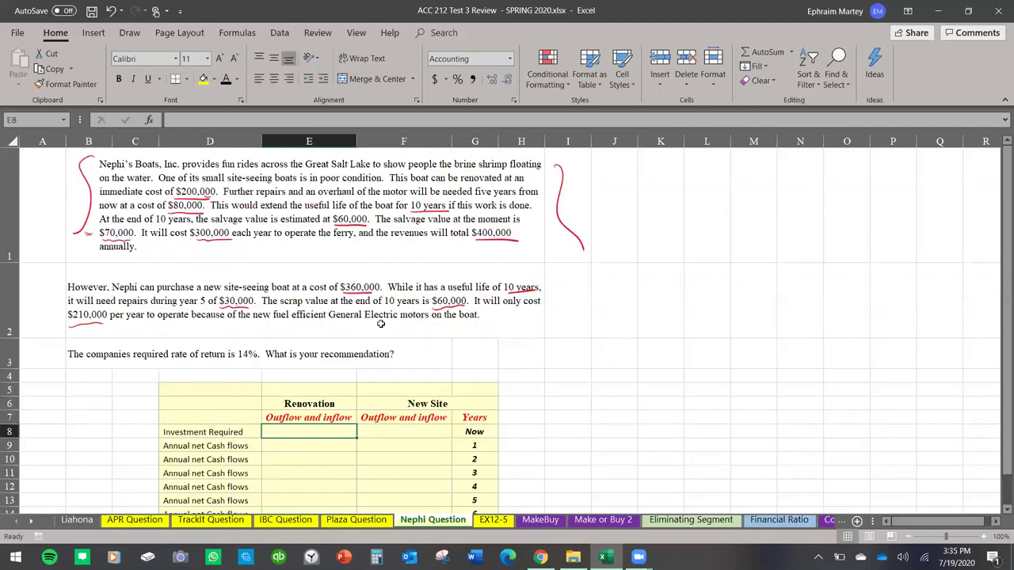
pyautogui.write('=-200')
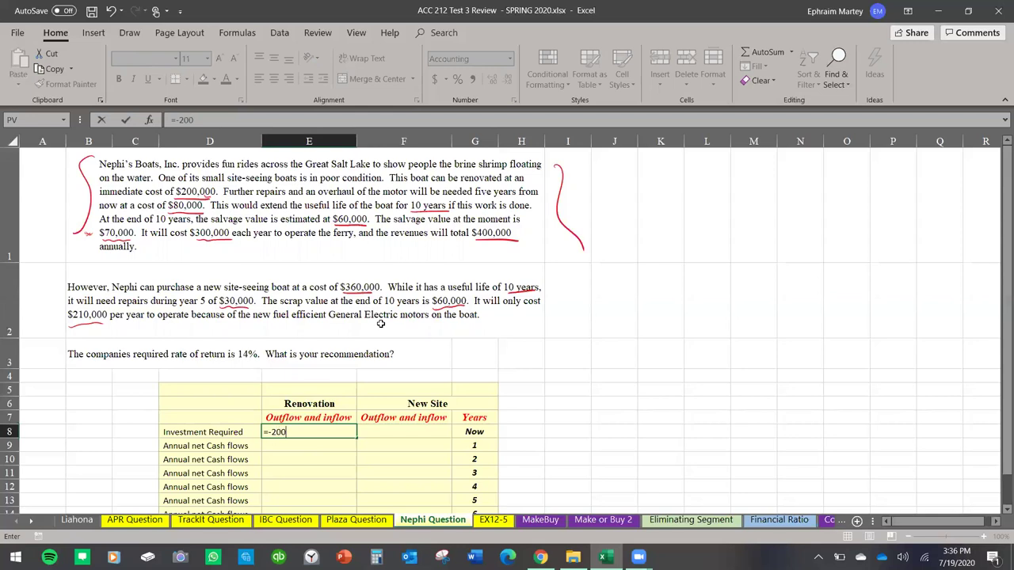
pyautogui.write('000')
pyautogui.press('Return')
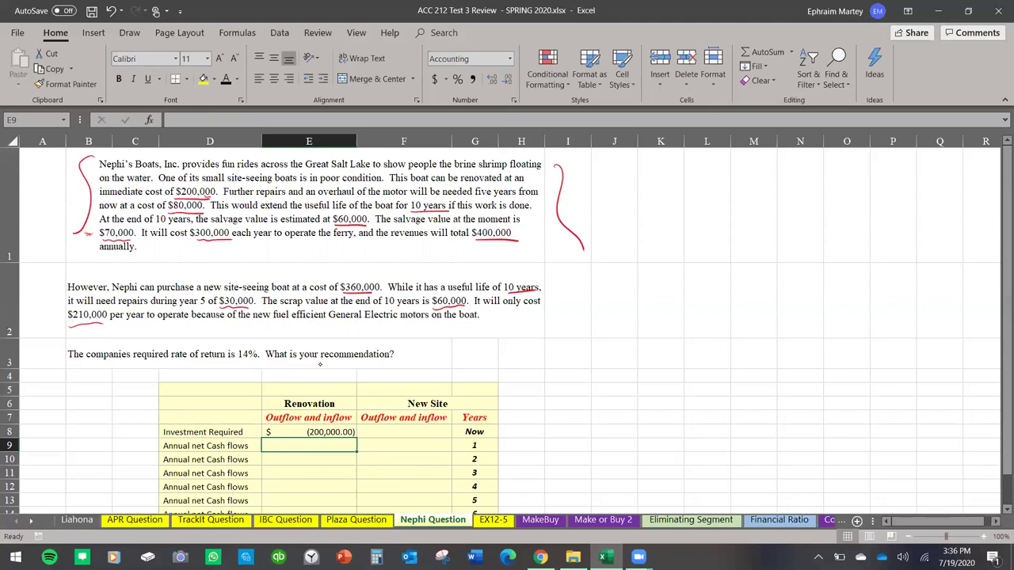
# Handwrite a red revenue, expense and net income note beside the problem text, with a curved arrow above it.
pyautogui.moveTo(679, 202)
pyautogui.mouseDown()
pyautogui.moveTo(691, 184)
pyautogui.moveTo(731, 185)
pyautogui.mouseUp()
pyautogui.moveTo(697, 239)
pyautogui.mouseDown()
pyautogui.moveTo(742, 210)
pyautogui.moveTo(751, 220)
pyautogui.moveTo(825, 211)
pyautogui.moveTo(844, 182)
pyautogui.moveTo(835, 205)
pyautogui.mouseUp()
pyautogui.moveTo(677, 207)
pyautogui.mouseDown()
pyautogui.moveTo(697, 219)
pyautogui.moveTo(729, 204)
pyautogui.mouseUp()
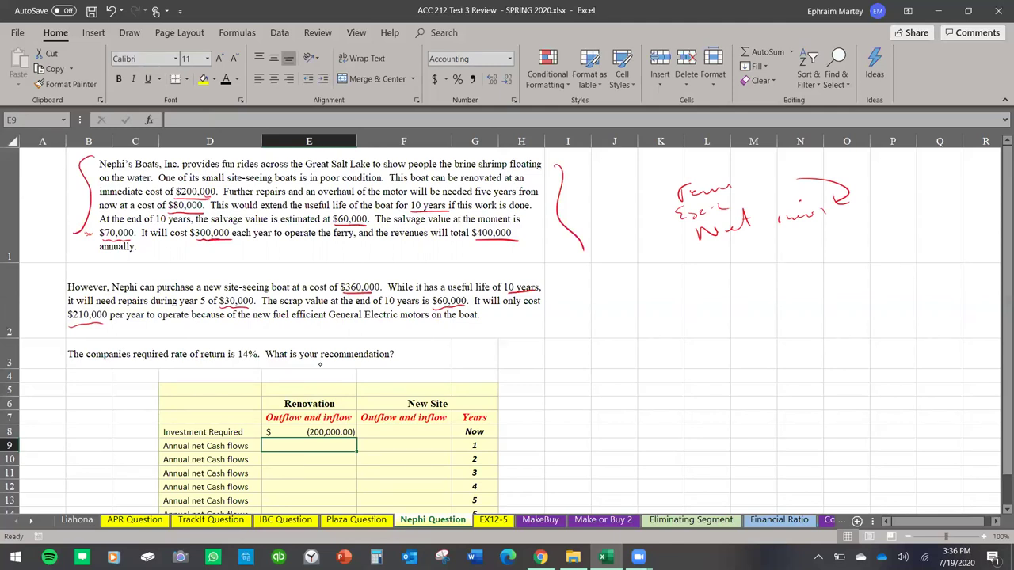
pyautogui.write('=4')
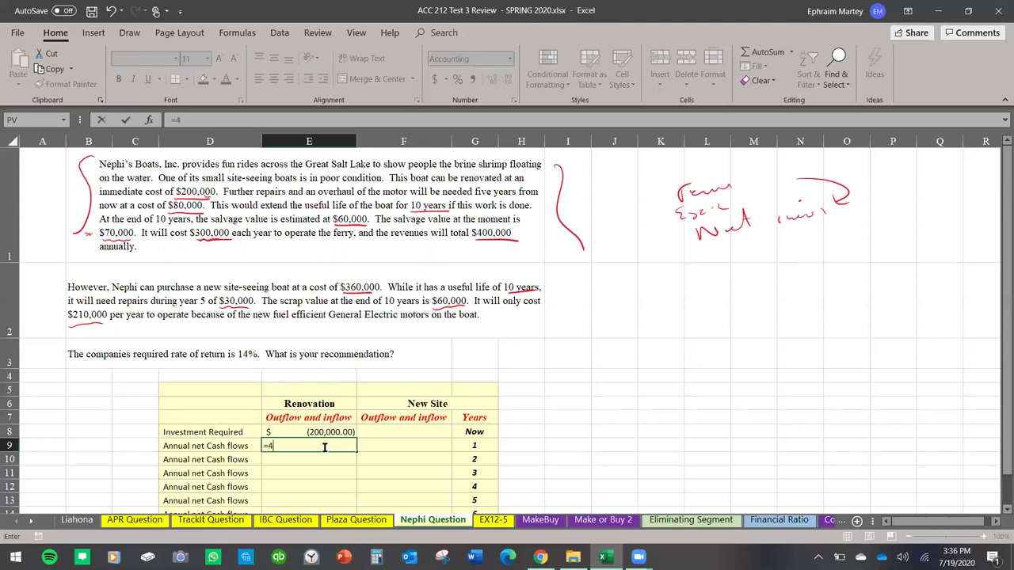
pyautogui.write('00000-300000')
pyautogui.press('Return')
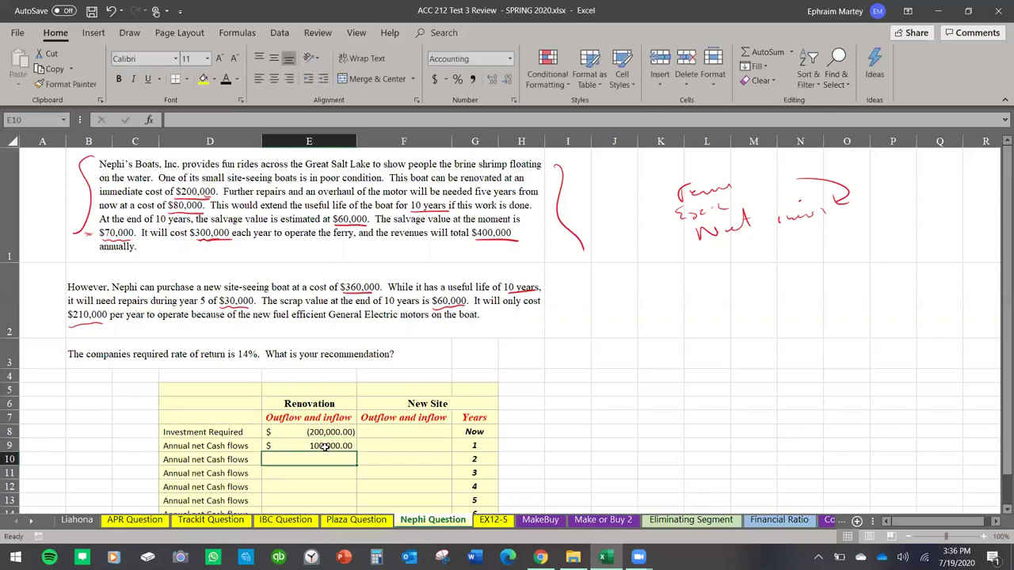
# Link the renovation's year 2 cash flow in E10 to E9 and fill the formula down to year 10 in E18.
pyautogui.scroll(-1, 349, 355)
pyautogui.click(313, 255)
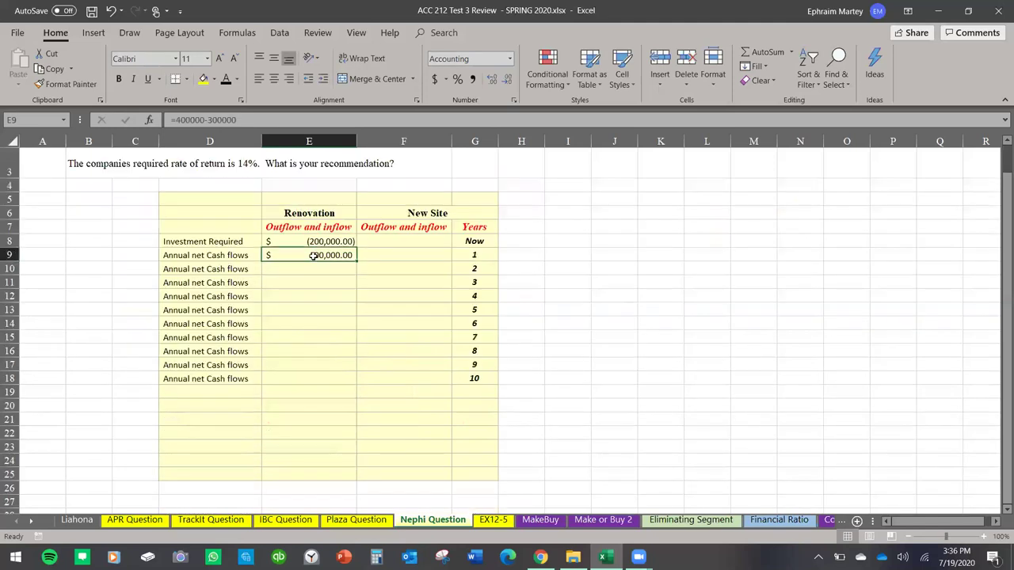
pyautogui.click(337, 269)
pyautogui.write('=')
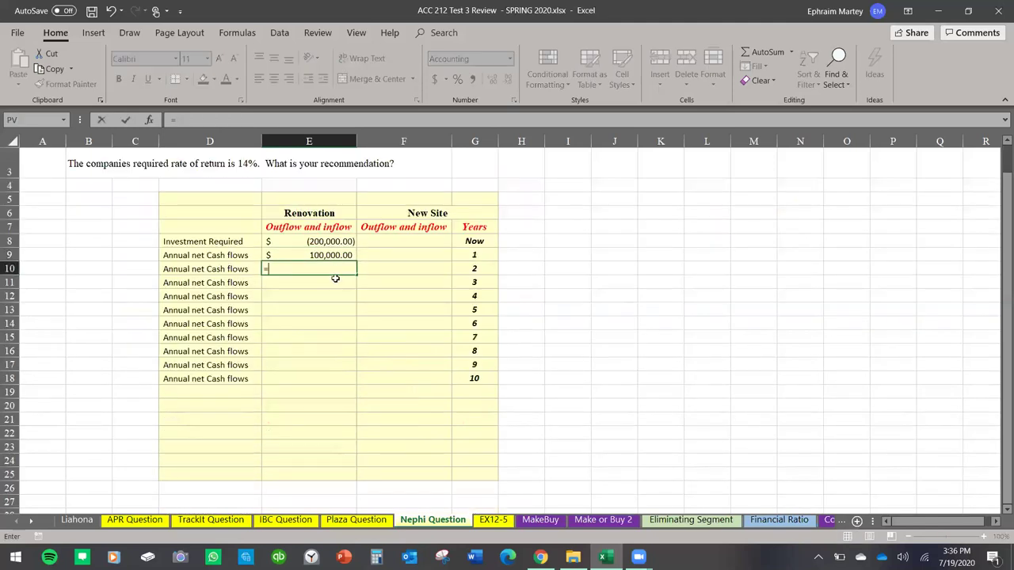
pyautogui.click(337, 255)
pyautogui.press('Return')
pyautogui.click(349, 270)
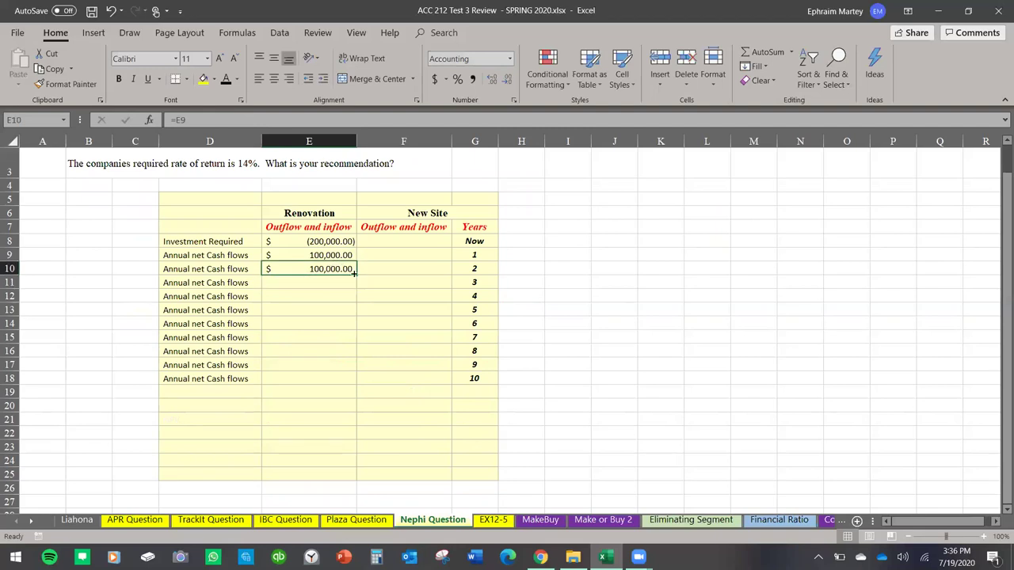
pyautogui.moveTo(354, 271); pyautogui.dragTo(354, 384)
# Subtract the $80,000 overhaul from the renovation's year 5 cash flow by changing E13 to =E12-80000.
pyautogui.scroll(5, 332, 358)
pyautogui.scroll(-6, 332, 358)
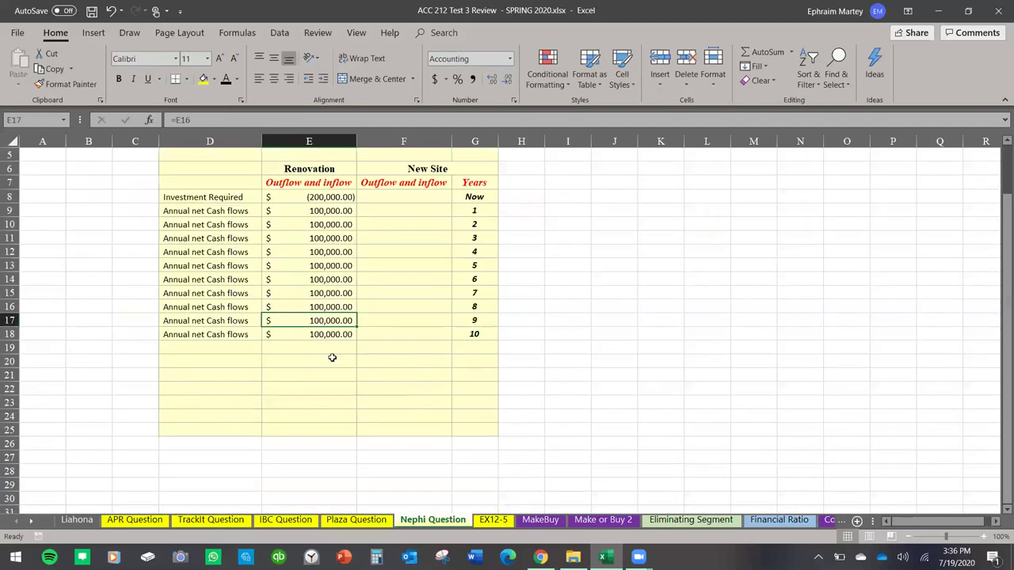
pyautogui.scroll(2, 334, 317)
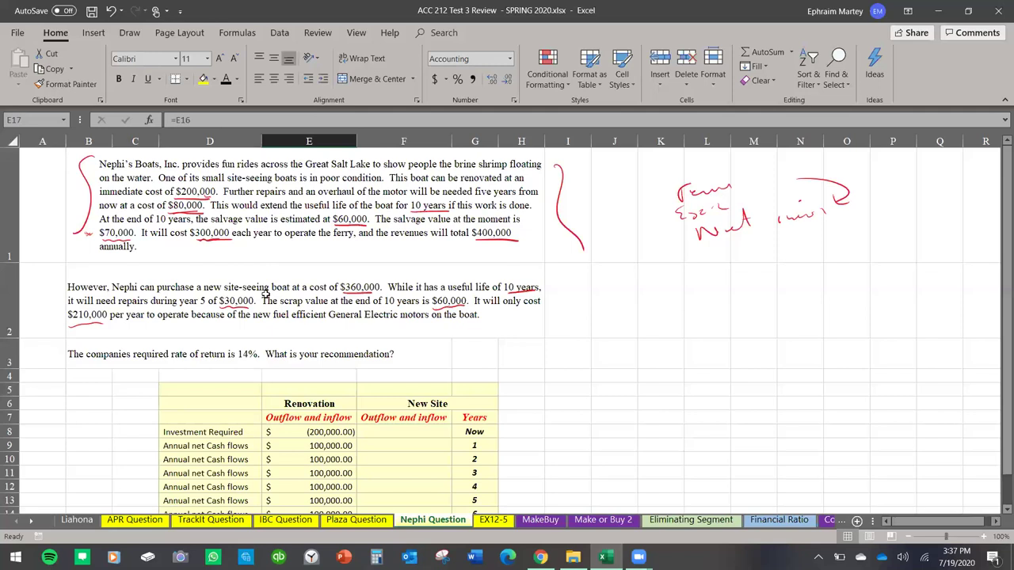
pyautogui.scroll(-2, 267, 294)
pyautogui.click(475, 265)
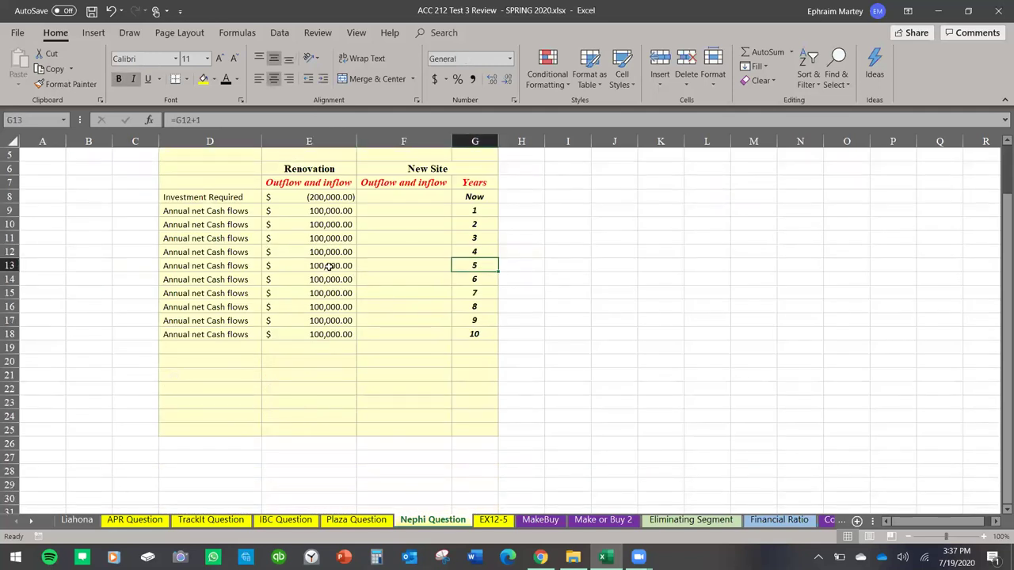
pyautogui.click(333, 266)
pyautogui.write('=E12-80000')
pyautogui.press('Return')
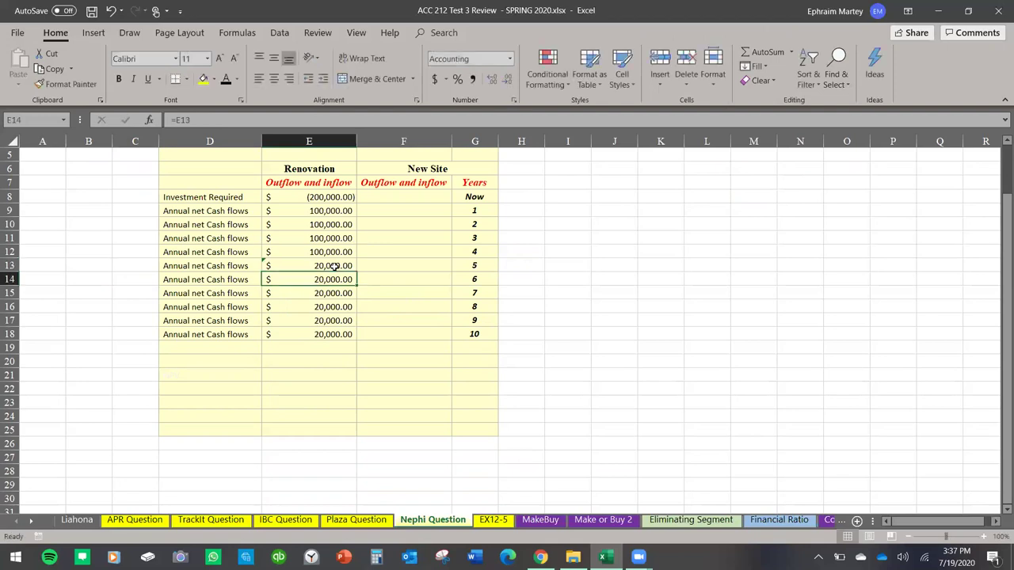
pyautogui.scroll(1, 350, 250)
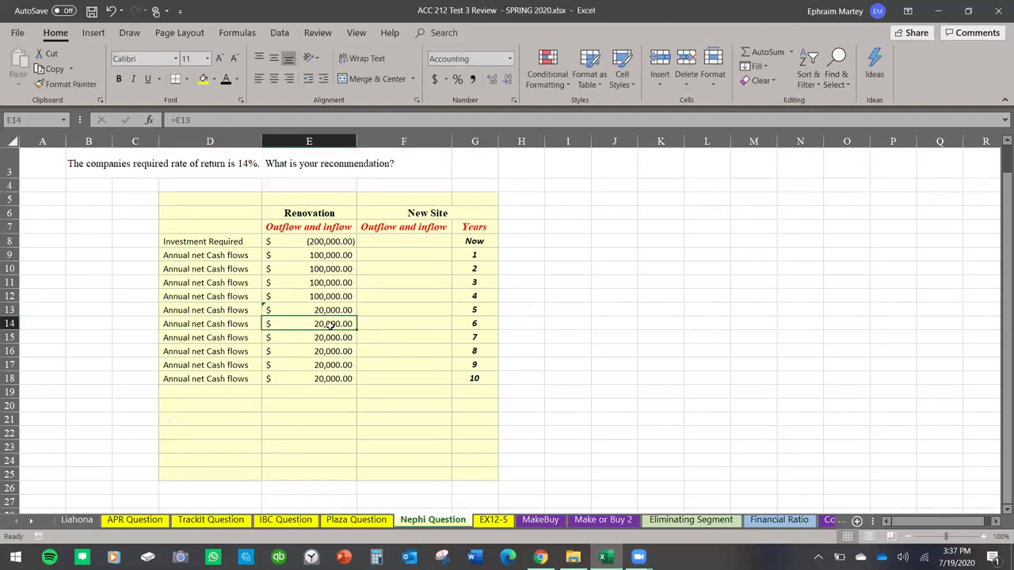
# Relink the renovation's year 6 cash flow in E14 to the year 4 amount with =E12.
pyautogui.write('=')
pyautogui.click(333, 297)
pyautogui.press('Return')
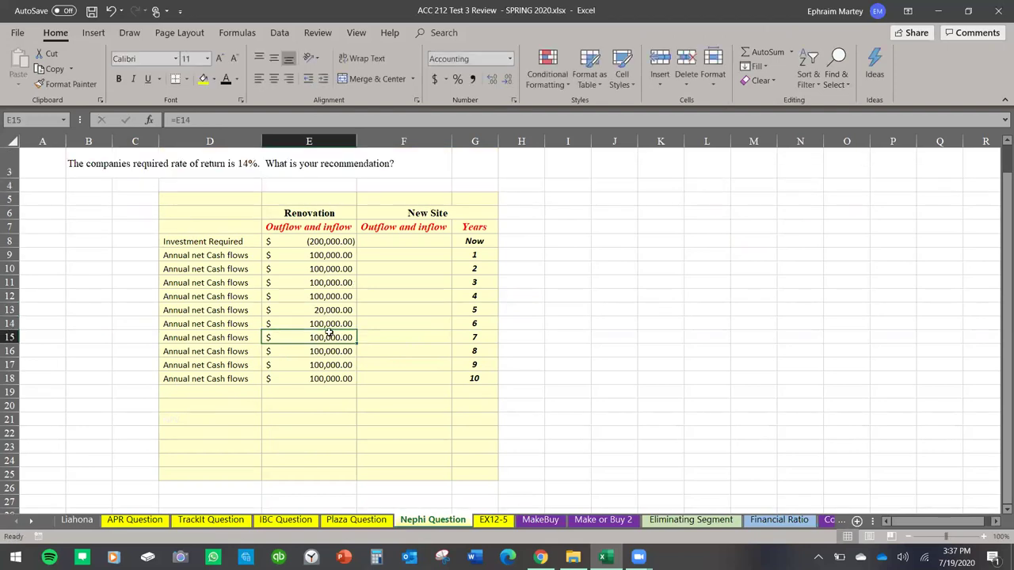
pyautogui.click(341, 391)
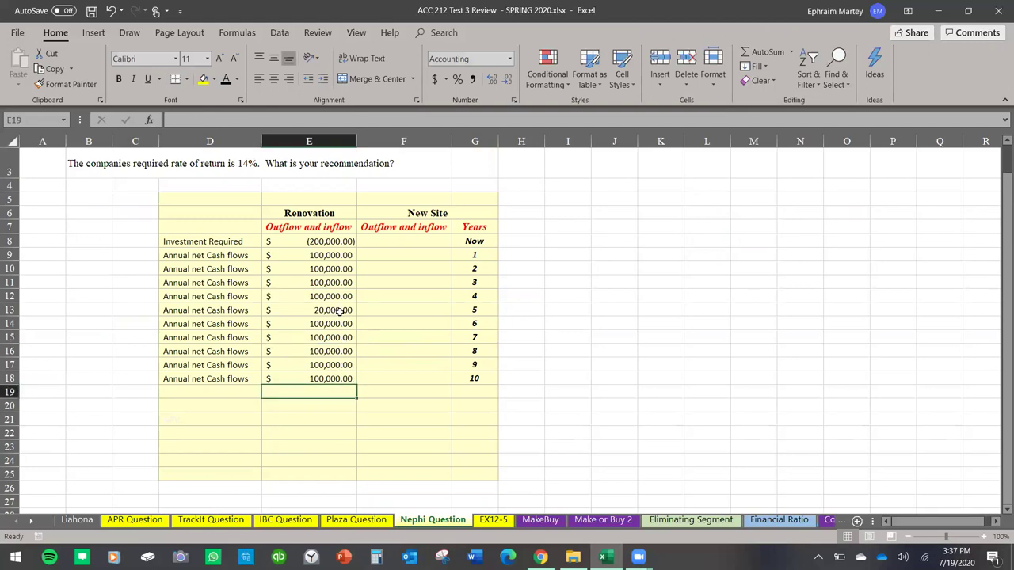
# Add the $60,000 salvage value to the renovation's year 10 cash flow by changing E18 to =E17+60000.
pyautogui.scroll(1, 341, 311)
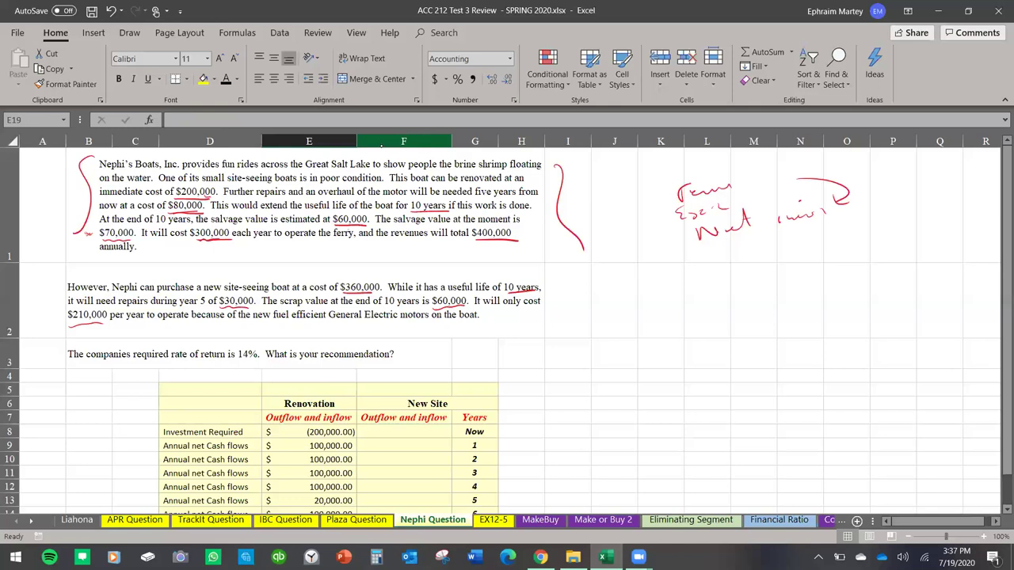
pyautogui.scroll(-2, 349, 341)
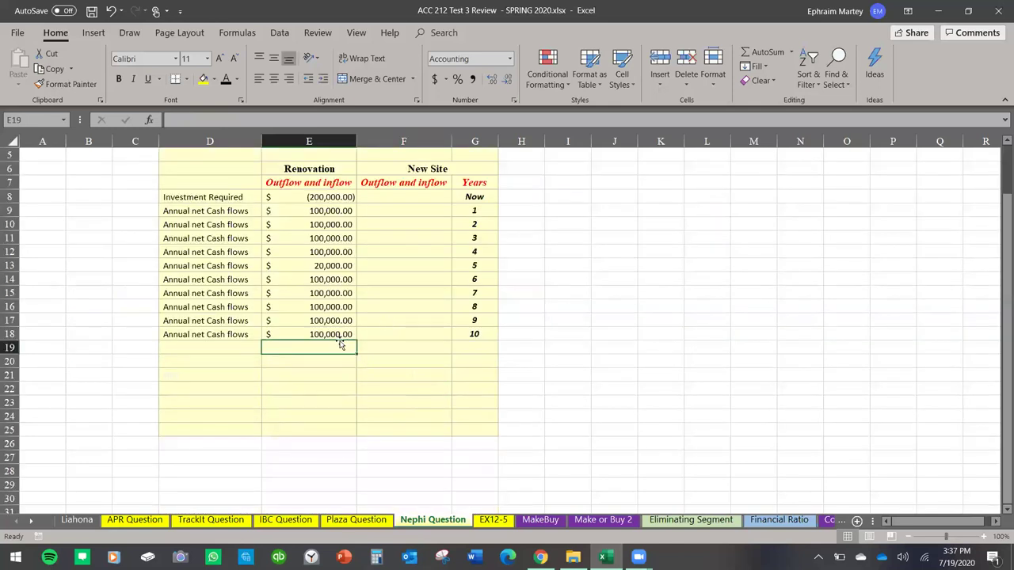
pyautogui.click(336, 334)
pyautogui.write('=E17')
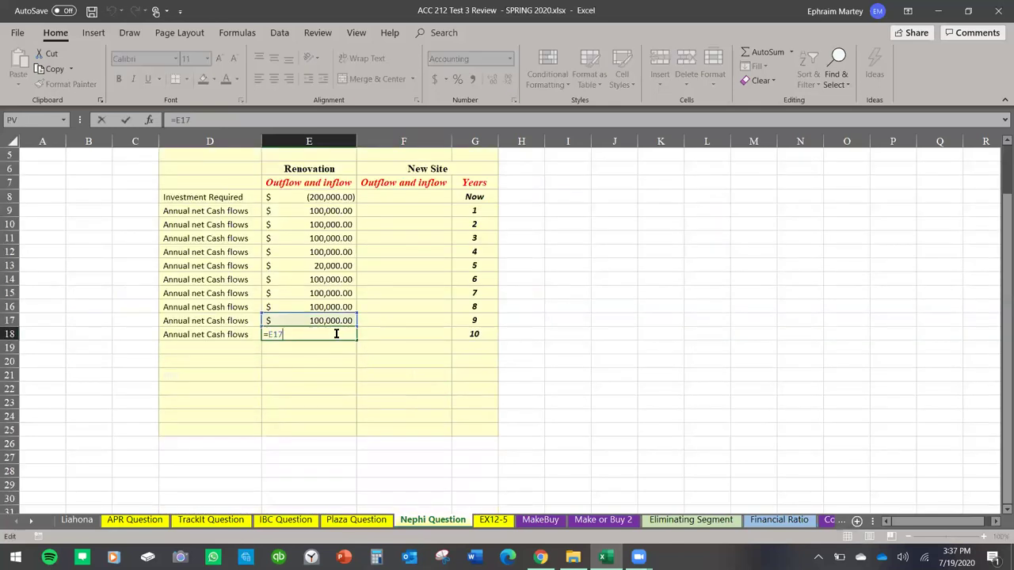
pyautogui.write('+60000')
pyautogui.press('Return')
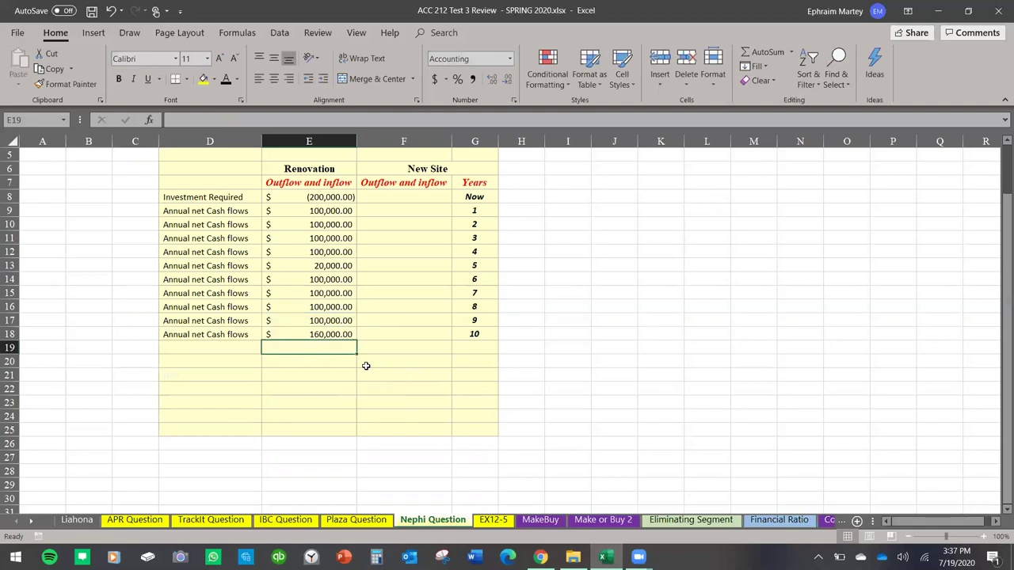
# Calculate the renovation's NPV at 14% in E21 with =NPV(.14,E9:E18)+E8.
pyautogui.scroll(1, 351, 339)
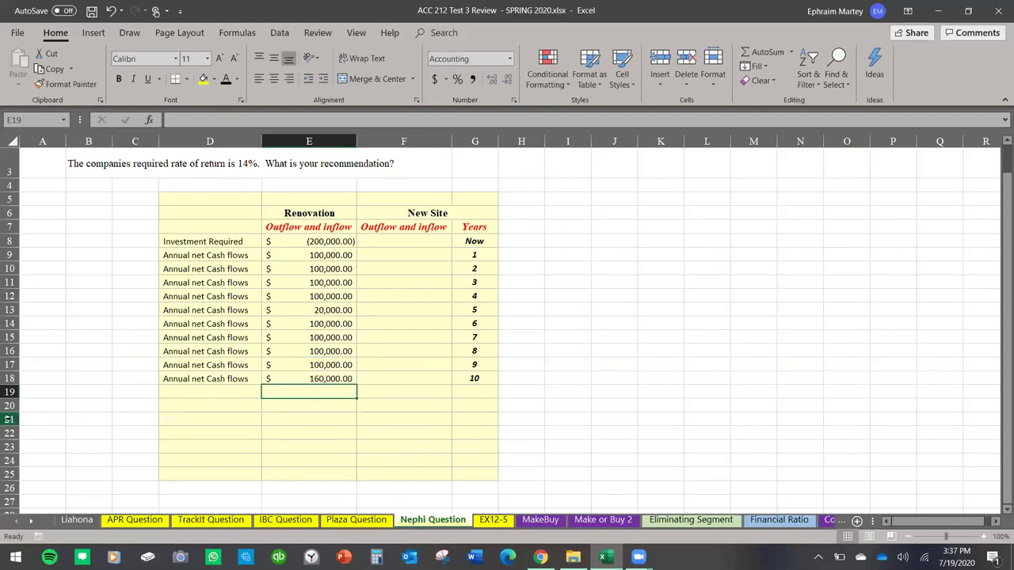
pyautogui.moveTo(10, 420); pyautogui.dragTo(14, 462)
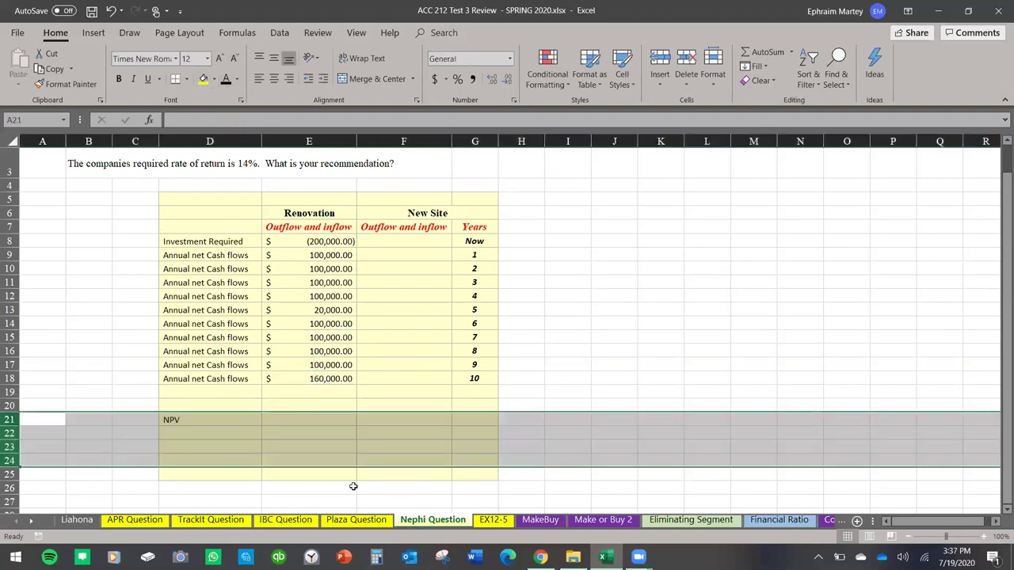
pyautogui.click(353, 487)
pyautogui.click(320, 416)
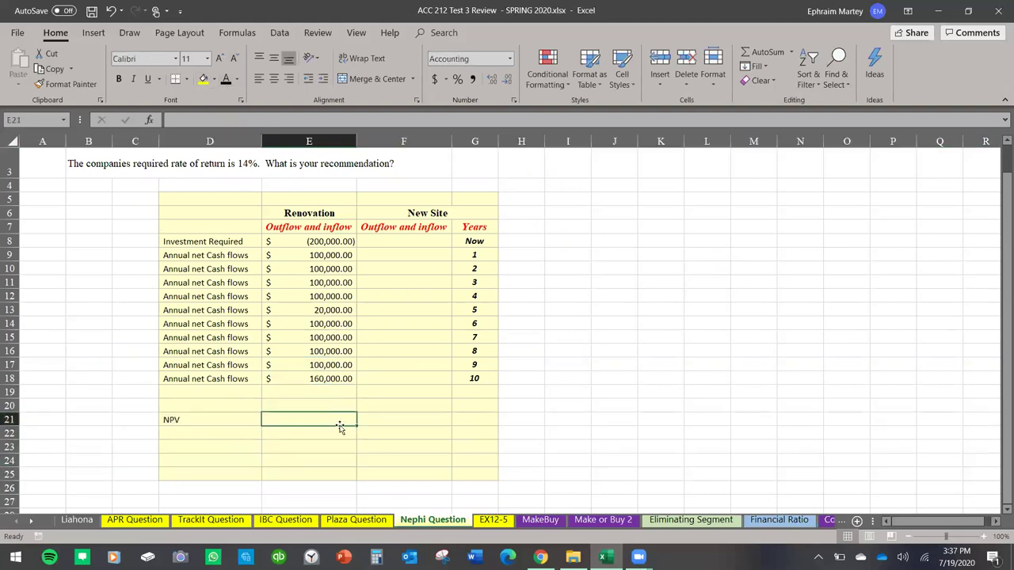
pyautogui.write('=n')
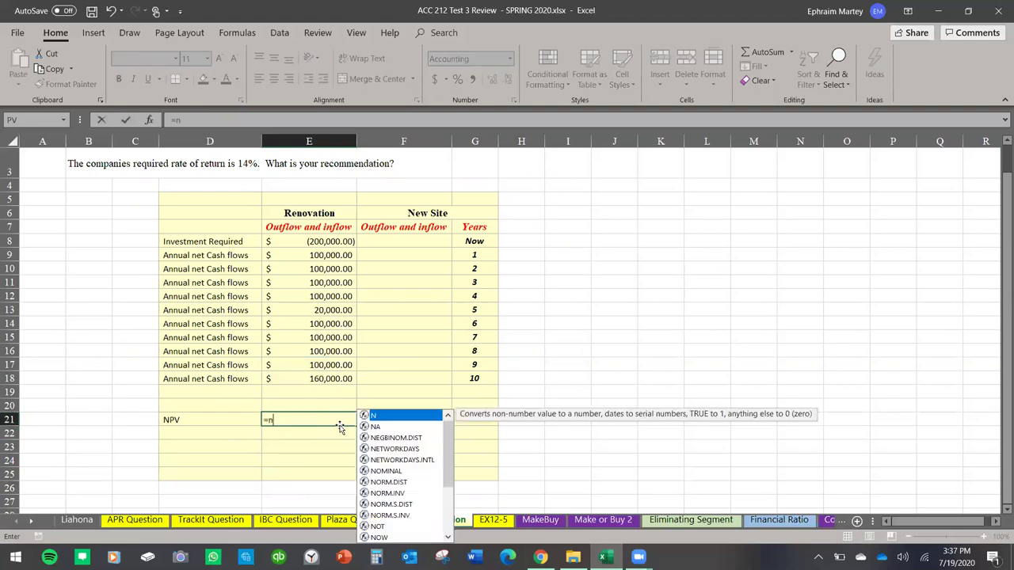
pyautogui.write('pv(')
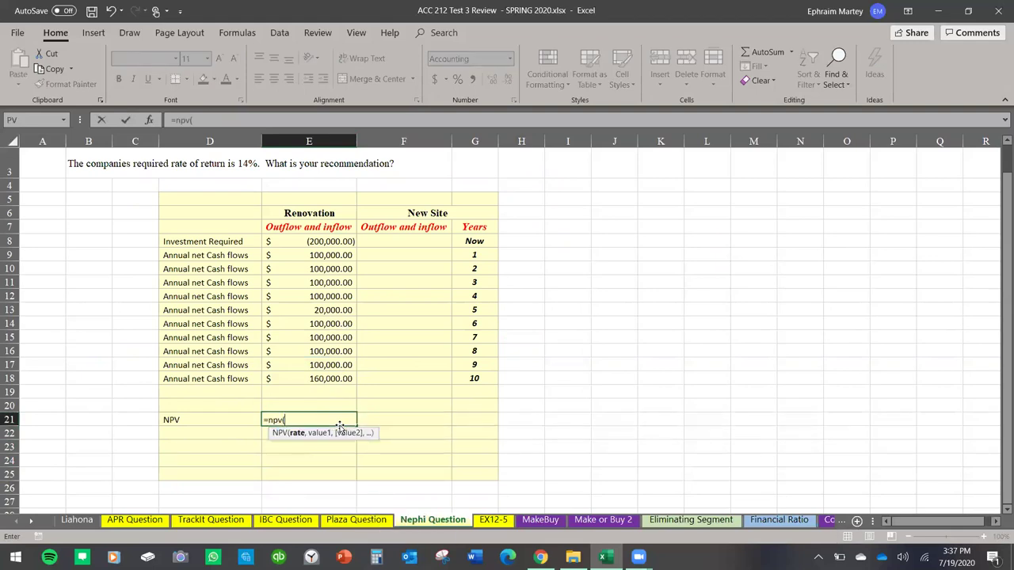
pyautogui.scroll(1, 412, 396)
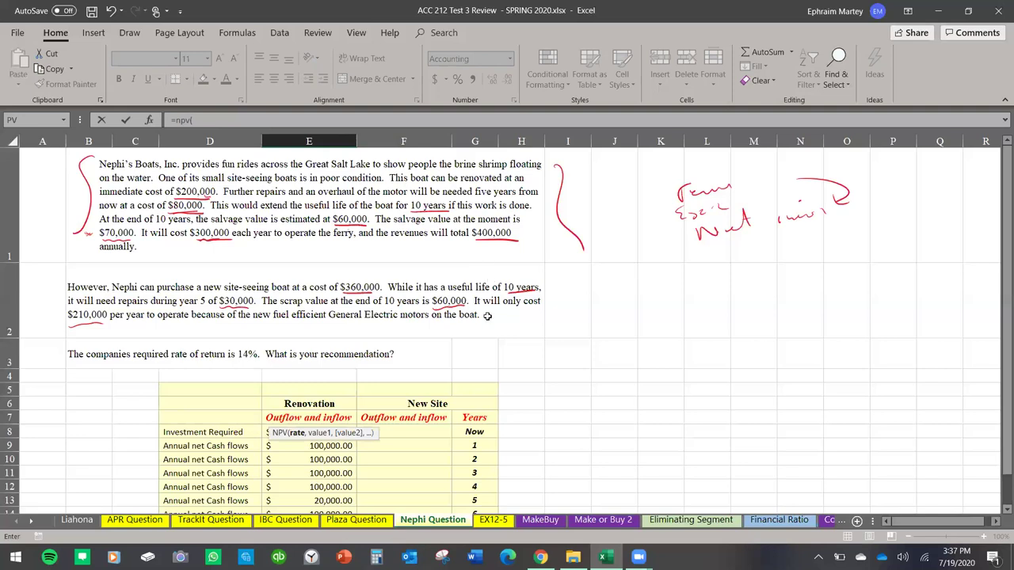
pyautogui.scroll(-2, 478, 401)
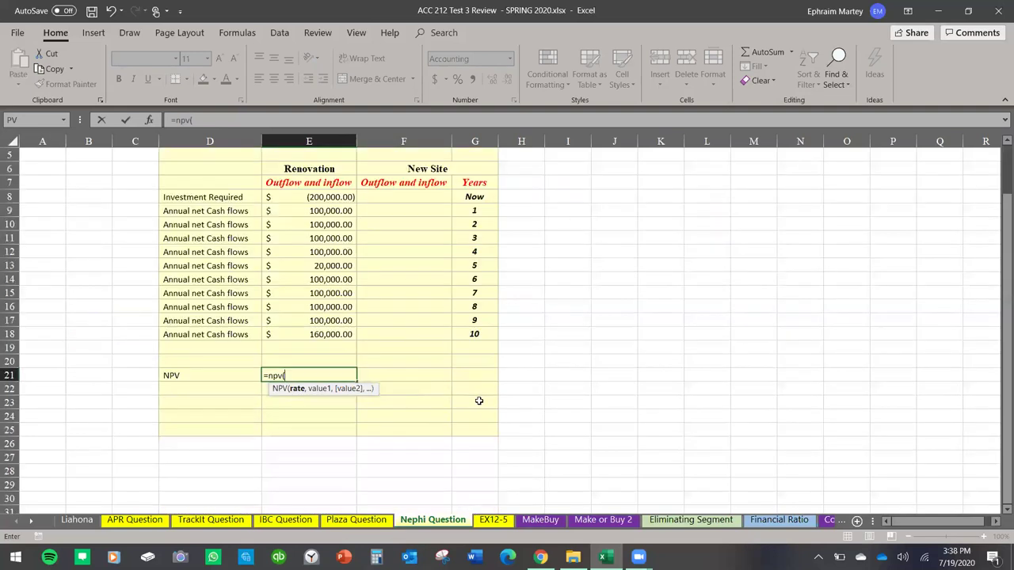
pyautogui.write('.14,')
pyautogui.moveTo(330, 209); pyautogui.dragTo(340, 339)
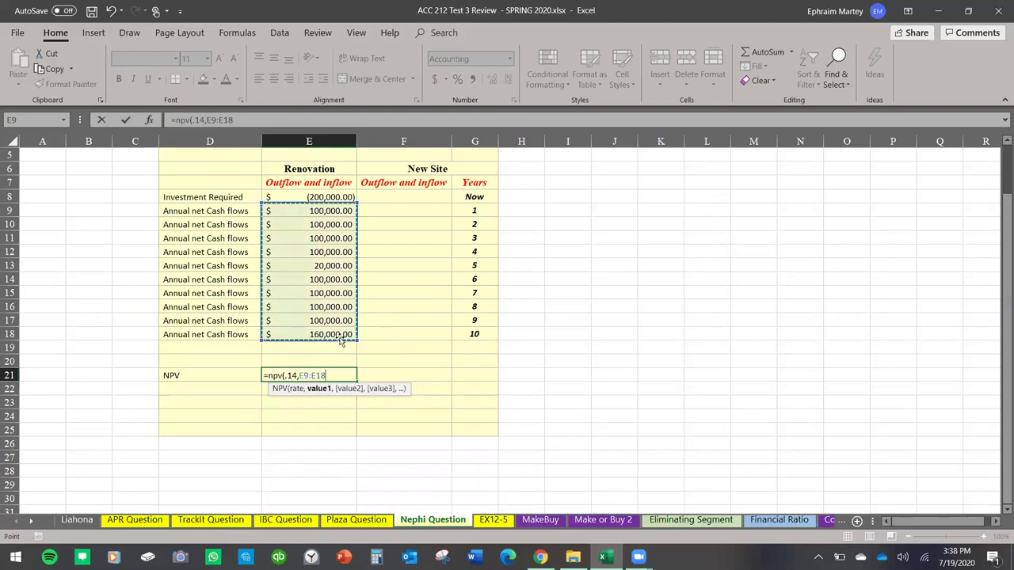
pyautogui.write(')+')
pyautogui.click(330, 196)
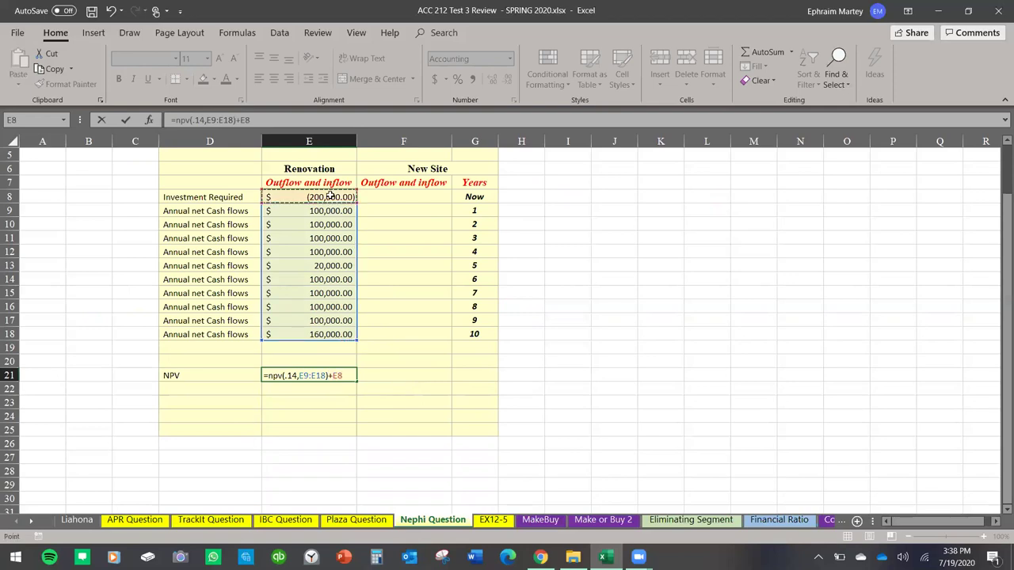
pyautogui.press('Return')
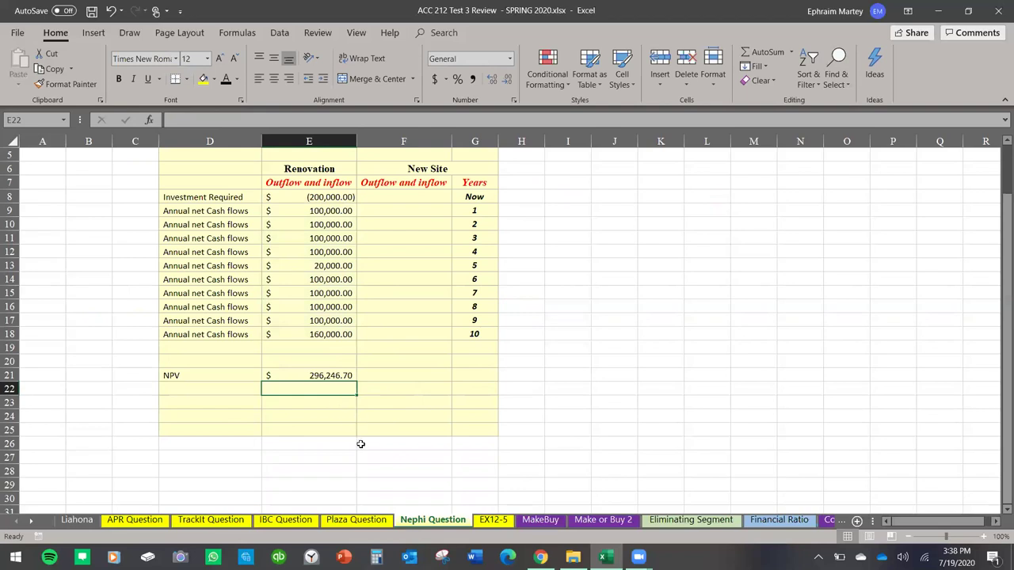
# Enter the new boat's purchase cost as the New Site investment in F8 with =-360000.
pyautogui.scroll(2, 367, 437)
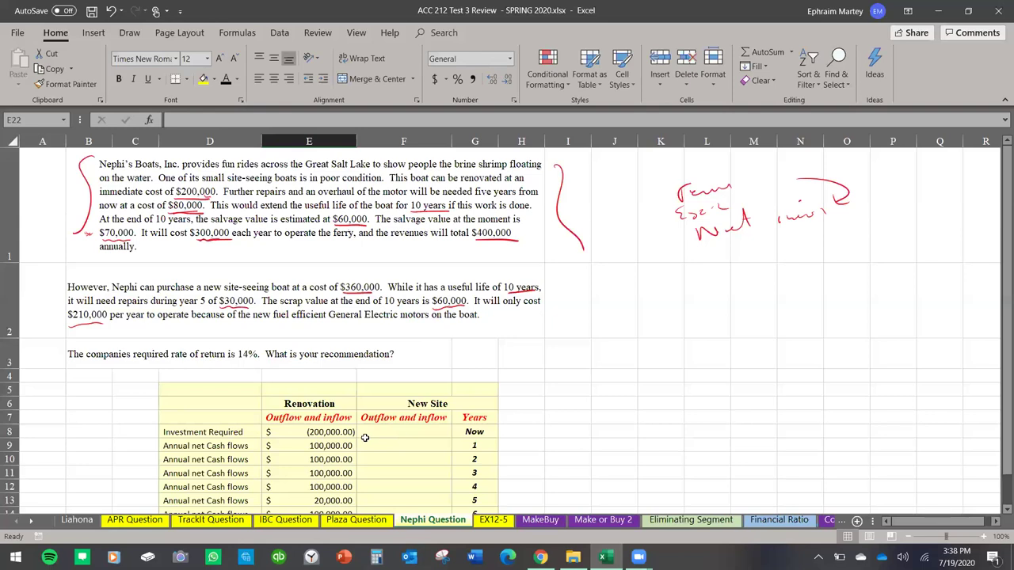
pyautogui.scroll(-2, 365, 437)
pyautogui.scroll(2, 380, 319)
pyautogui.moveTo(368, 293); pyautogui.dragTo(384, 291)
pyautogui.click(409, 430)
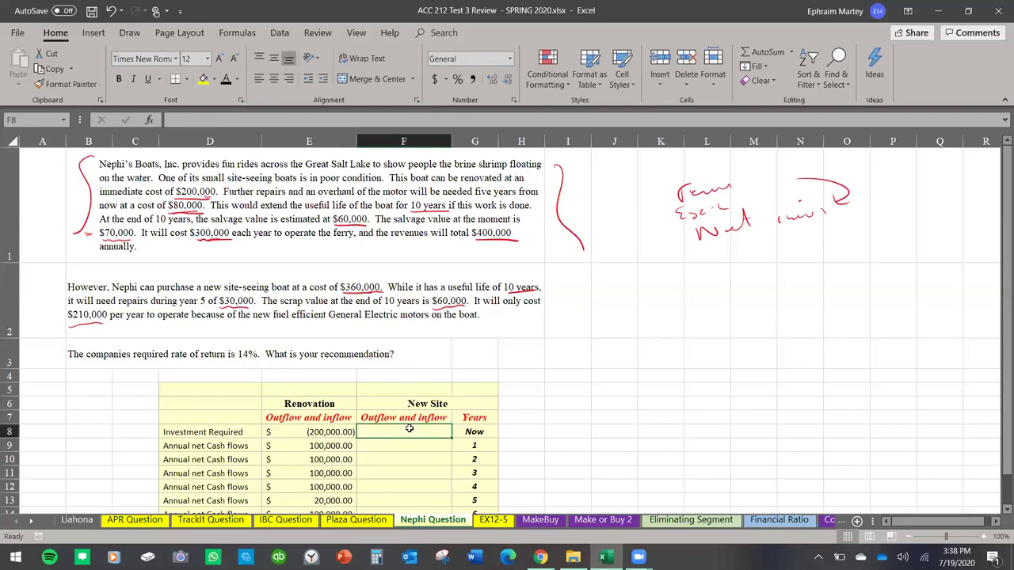
pyautogui.write('=-3')
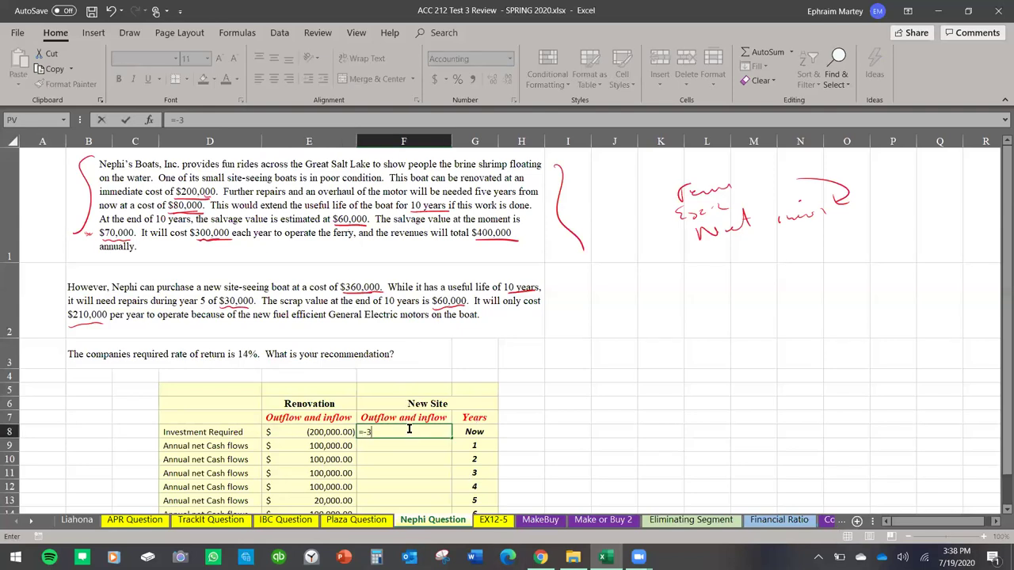
pyautogui.write('60000')
pyautogui.press('Return')
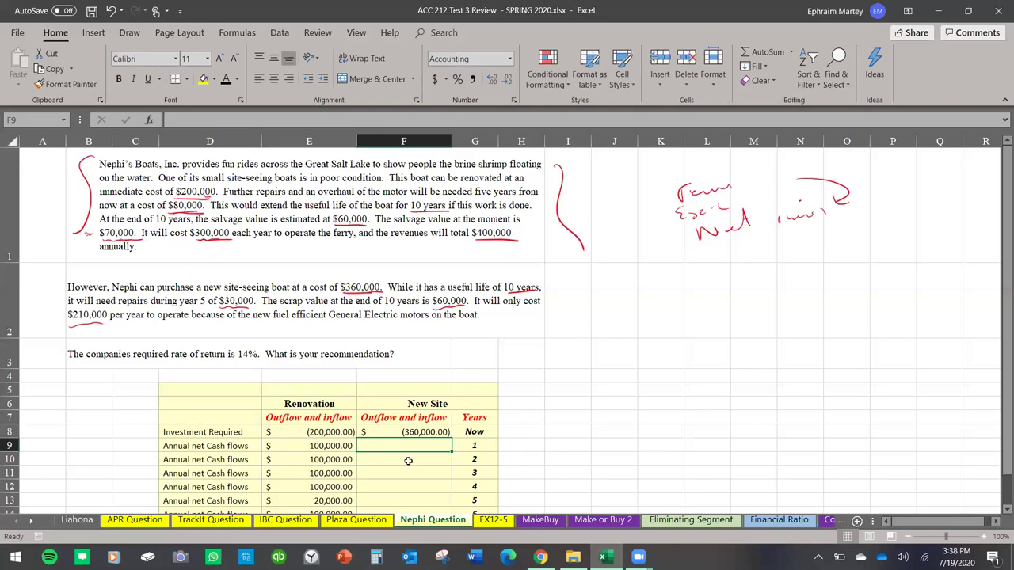
# Offset the New Site investment in F8 with the old boat's current salvage value, making the formula =-360000+70000.
pyautogui.doubleClick(430, 432)
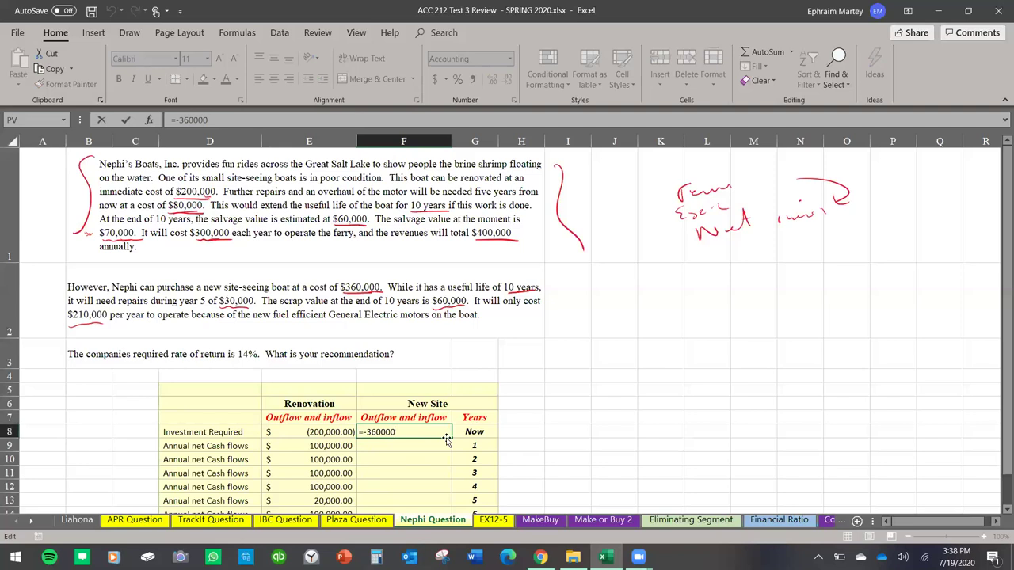
pyautogui.write('+70000')
pyautogui.press('Return')
pyautogui.scroll(-1, 460, 385)
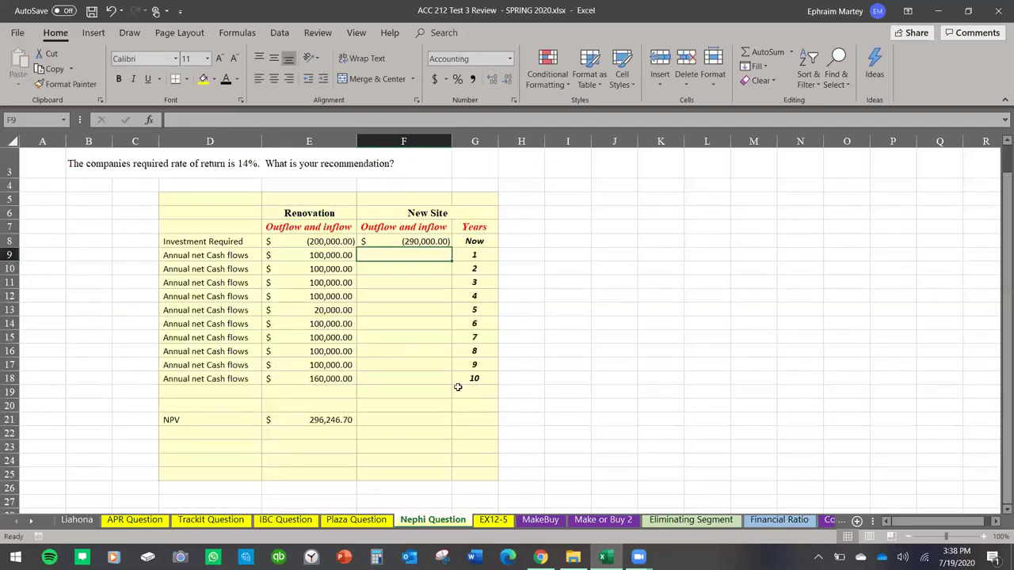
pyautogui.scroll(1, 459, 369)
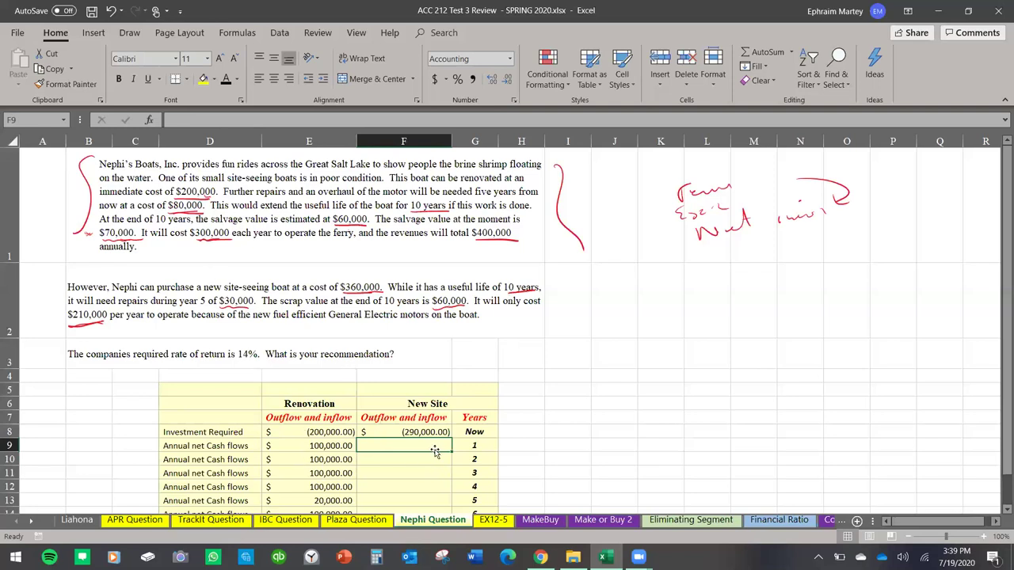
pyautogui.write('=40000')
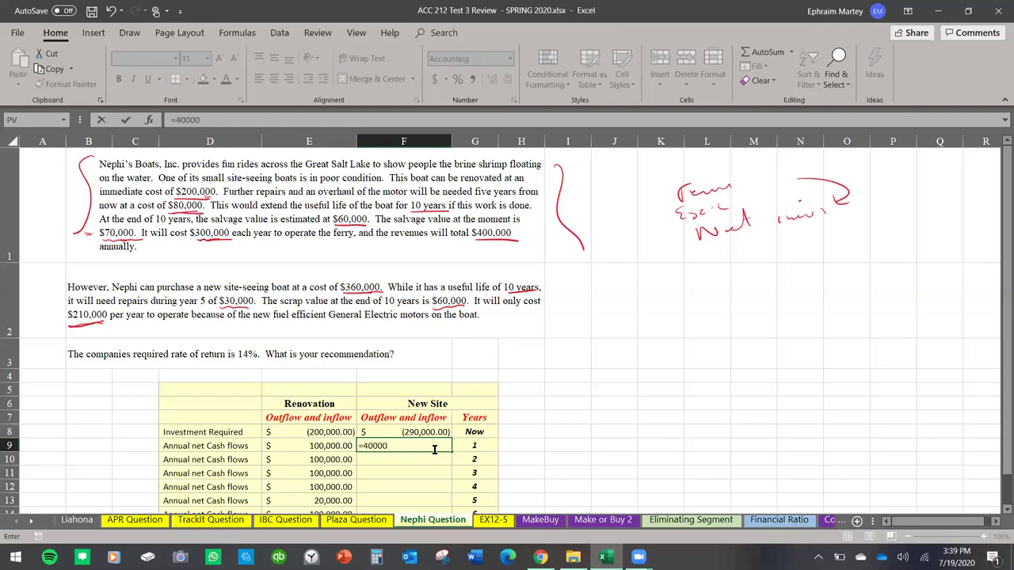
pyautogui.write('0-')
pyautogui.write('210000')
pyautogui.press('Return')
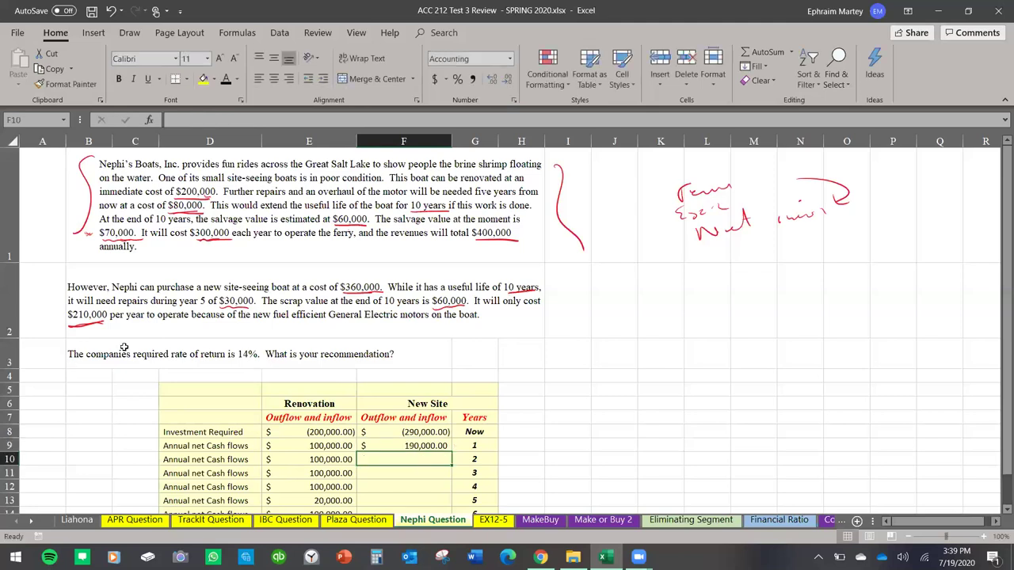
# Link the New Site's year 2 cash flow in F10 to F9 and fill the formula down to year 10 in F18.
pyautogui.scroll(-2, 197, 415)
pyautogui.scroll(2, 358, 316)
pyautogui.write('=')
pyautogui.click(418, 445)
pyautogui.press('Return')
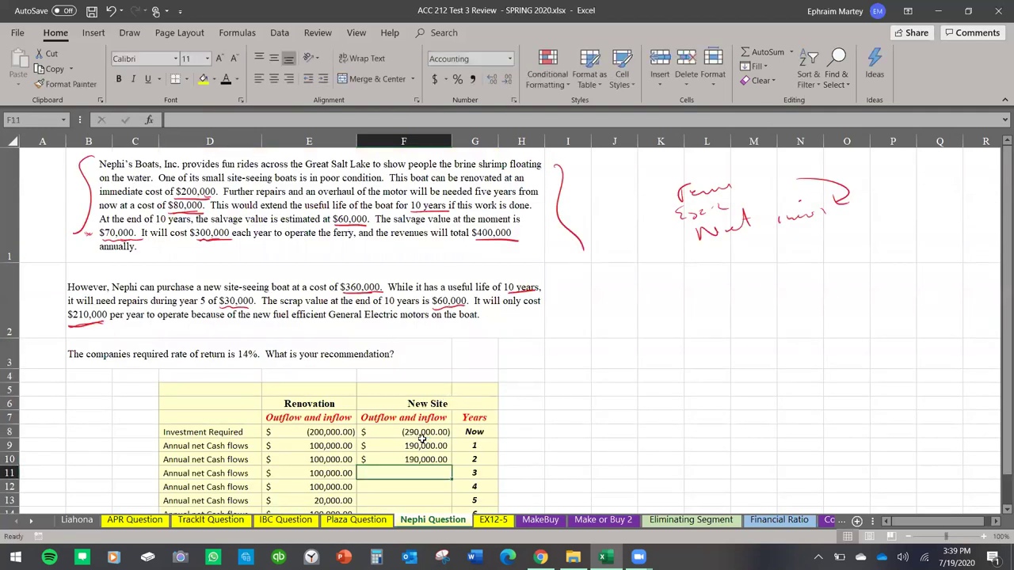
pyautogui.scroll(-1, 422, 438)
pyautogui.click(427, 269)
pyautogui.moveTo(451, 276); pyautogui.dragTo(453, 385)
pyautogui.scroll(1, 550, 372)
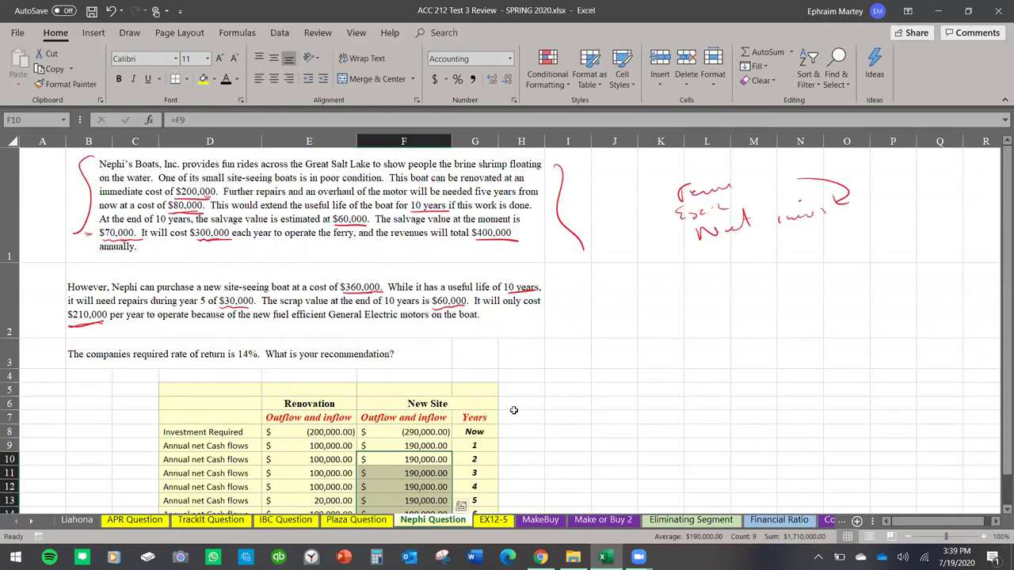
pyautogui.scroll(-1, 540, 411)
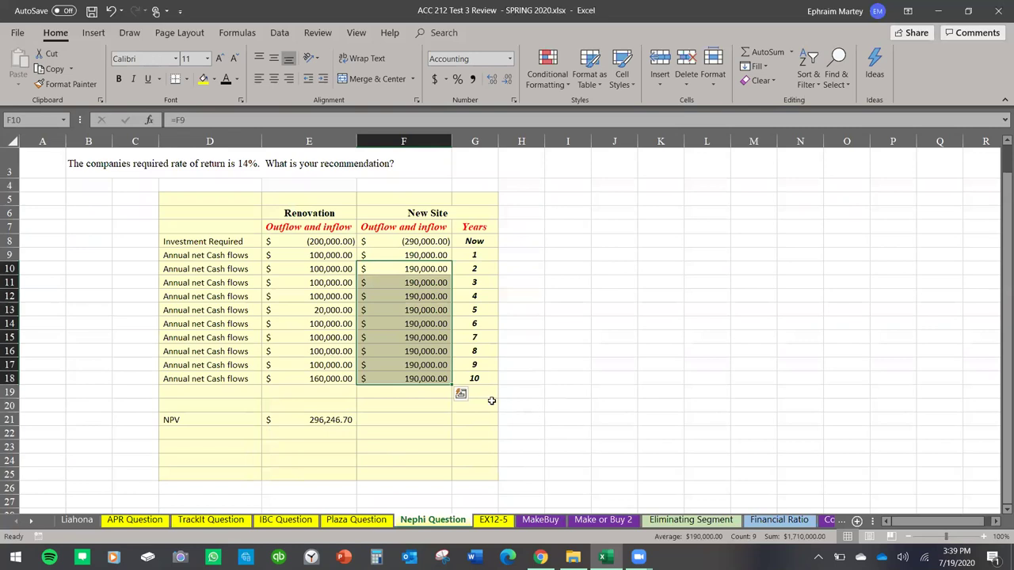
pyautogui.click(564, 380)
# Add the $60,000 scrap value to the New Site's year 10 cash flow by changing F18 to =F17+60000.
pyautogui.scroll(1, 564, 380)
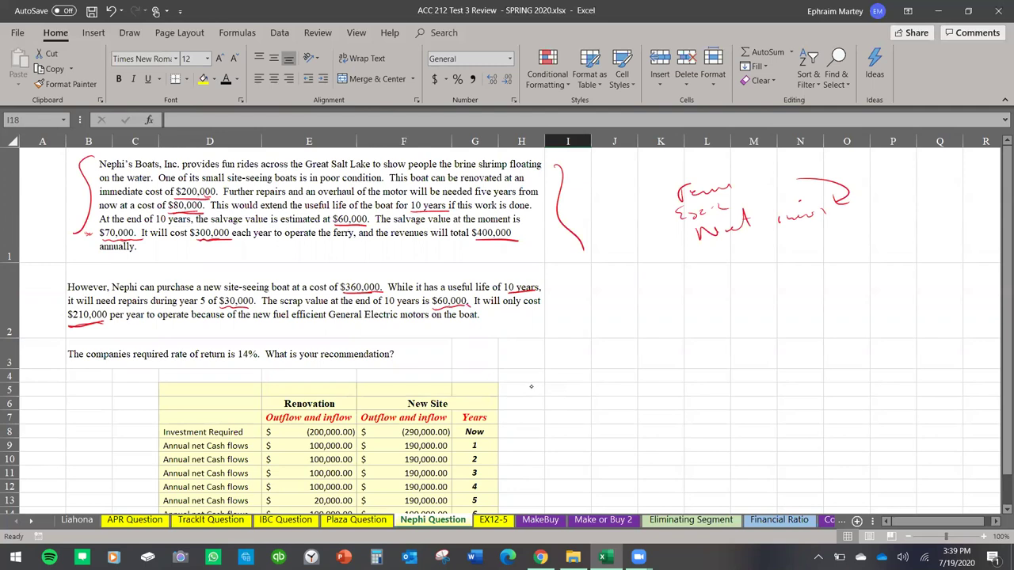
pyautogui.scroll(-2, 420, 306)
pyautogui.click(419, 306)
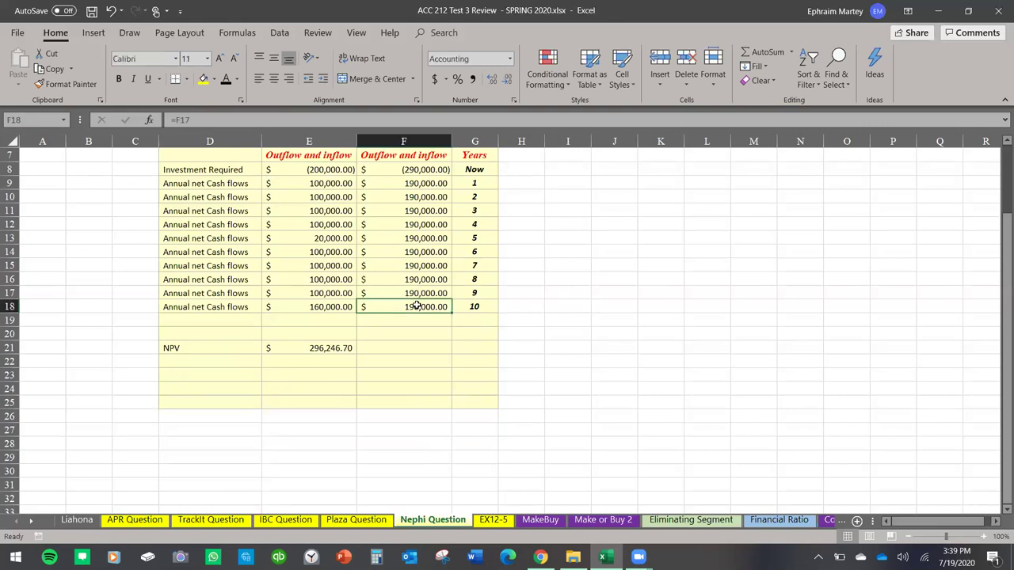
pyautogui.doubleClick(427, 304)
pyautogui.write('+')
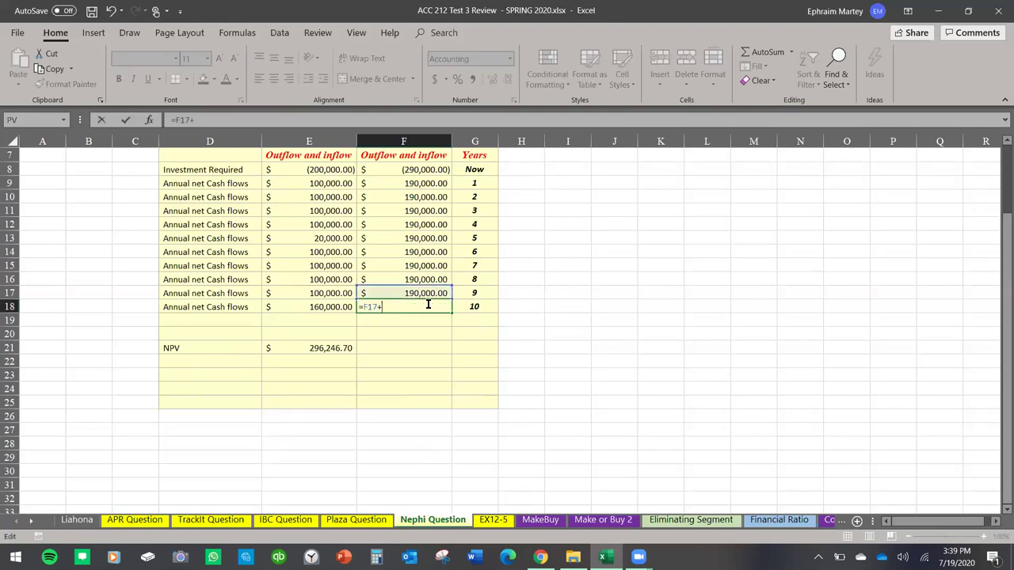
pyautogui.write('60000')
pyautogui.press('Return')
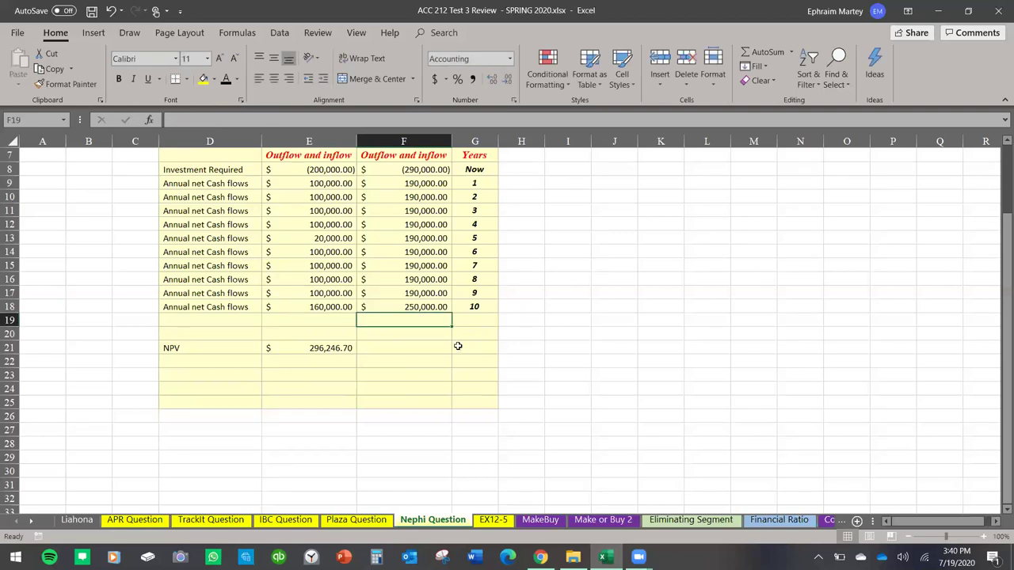
# Copy the renovation's NPV formula from E21 across to F21 for the New Site option.
pyautogui.scroll(2, 512, 331)
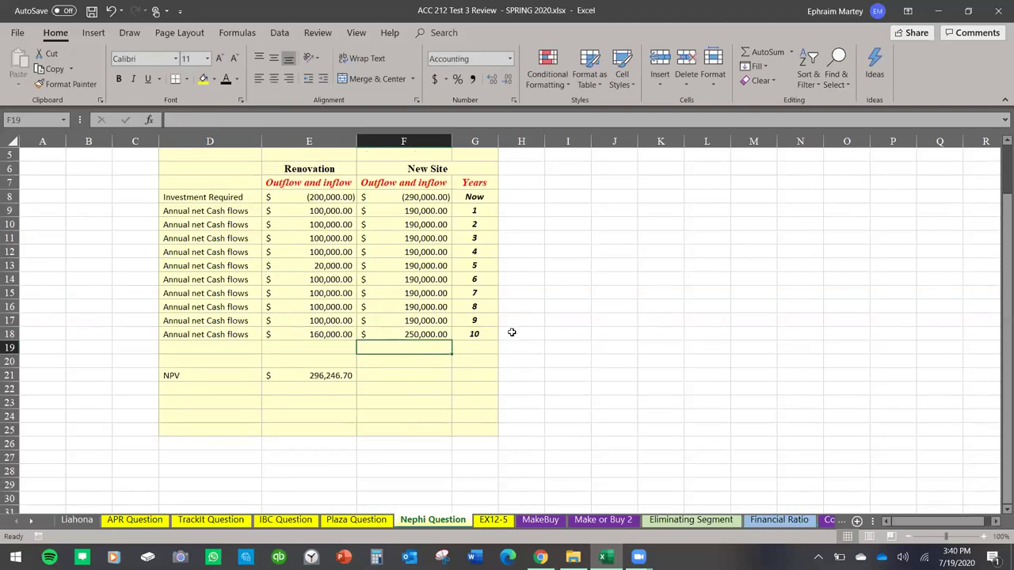
pyautogui.click(349, 423)
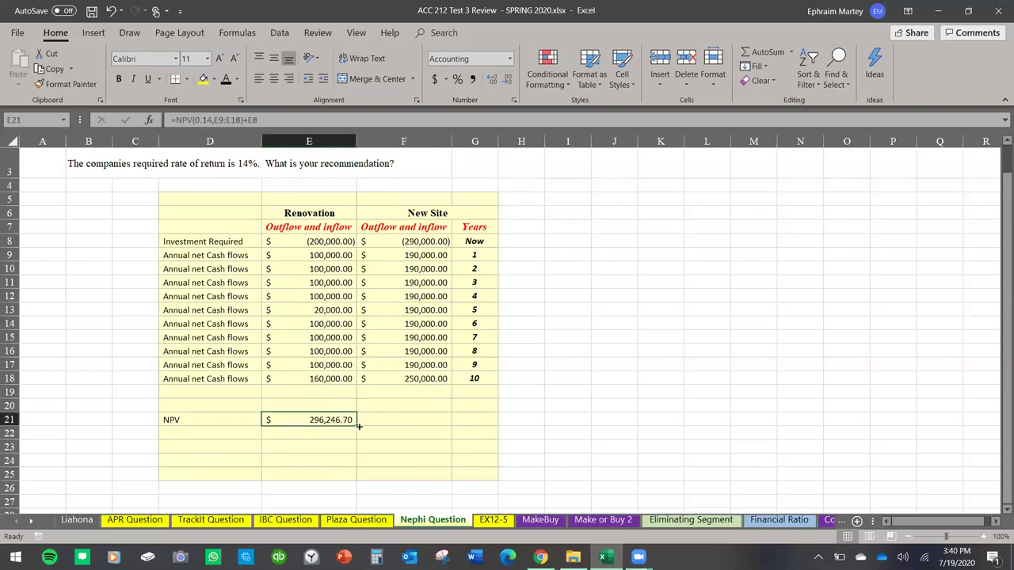
pyautogui.moveTo(358, 426); pyautogui.dragTo(428, 434)
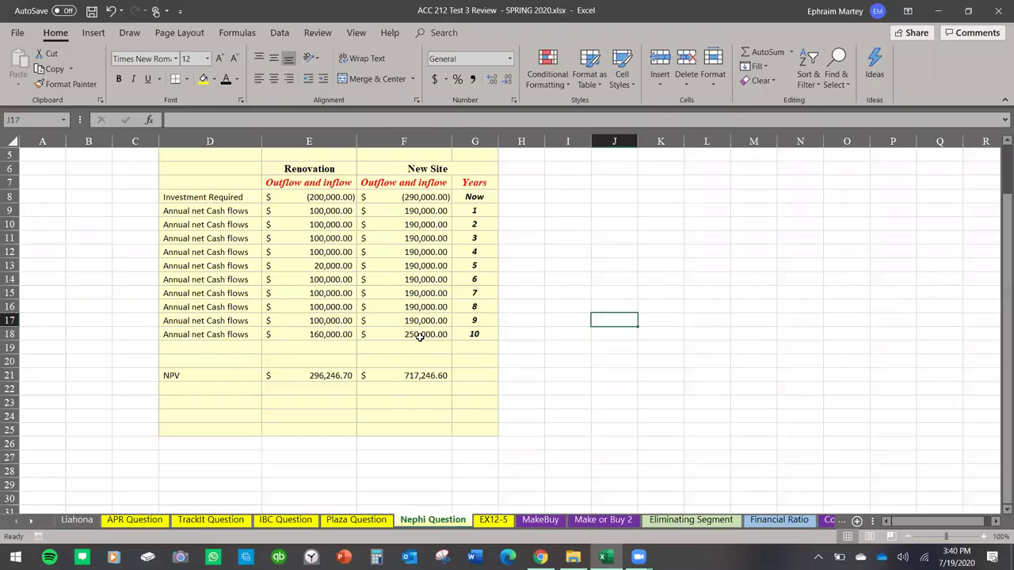
# Clear the New Site's NPV in F21 and review the year 5 repair cost in the problem text.
pyautogui.click(431, 377)
pyautogui.press('Delete')
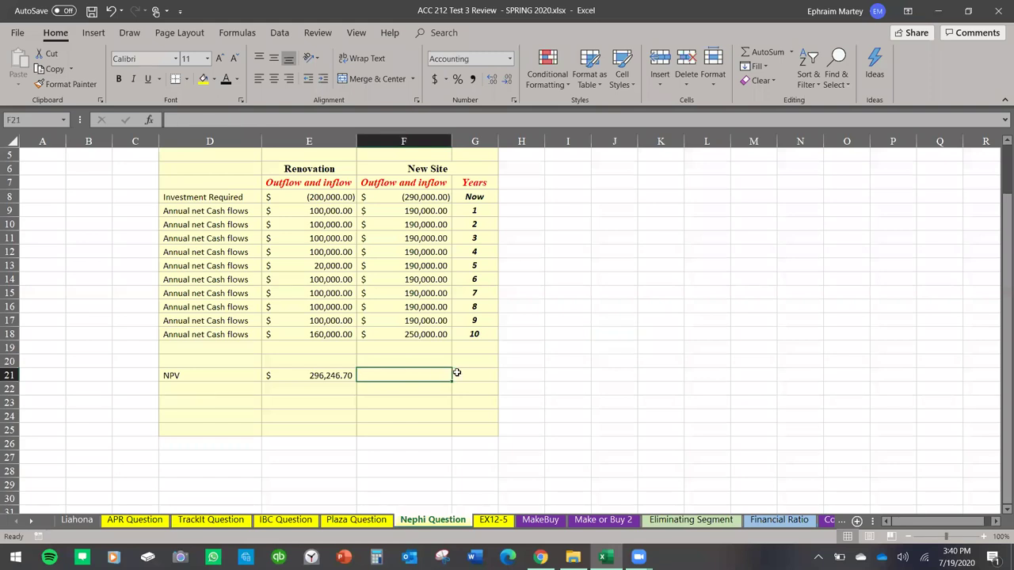
pyautogui.scroll(1, 456, 374)
pyautogui.scroll(1, 457, 373)
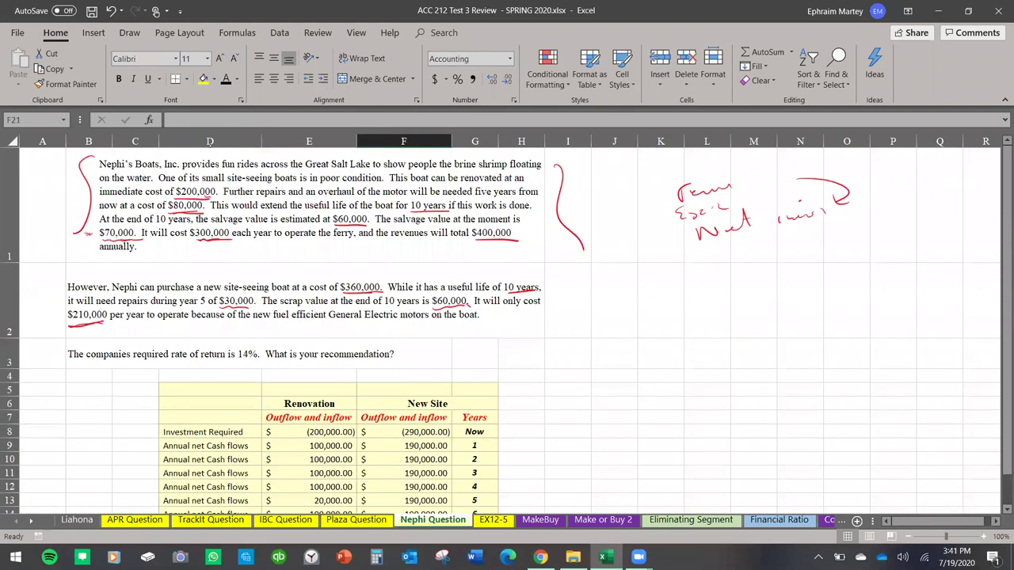
pyautogui.moveTo(220, 310); pyautogui.dragTo(248, 308)
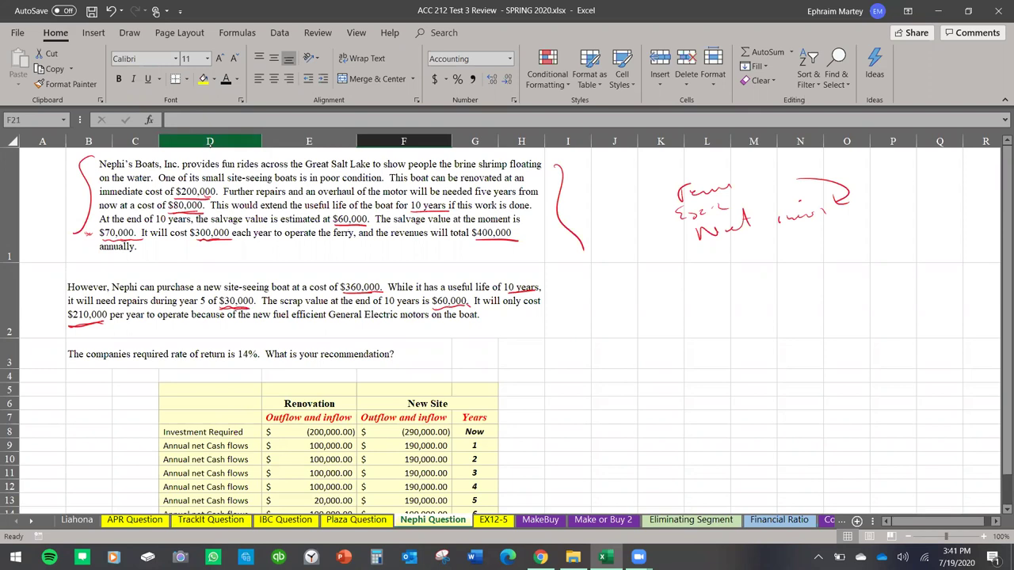
pyautogui.scroll(-1, 361, 351)
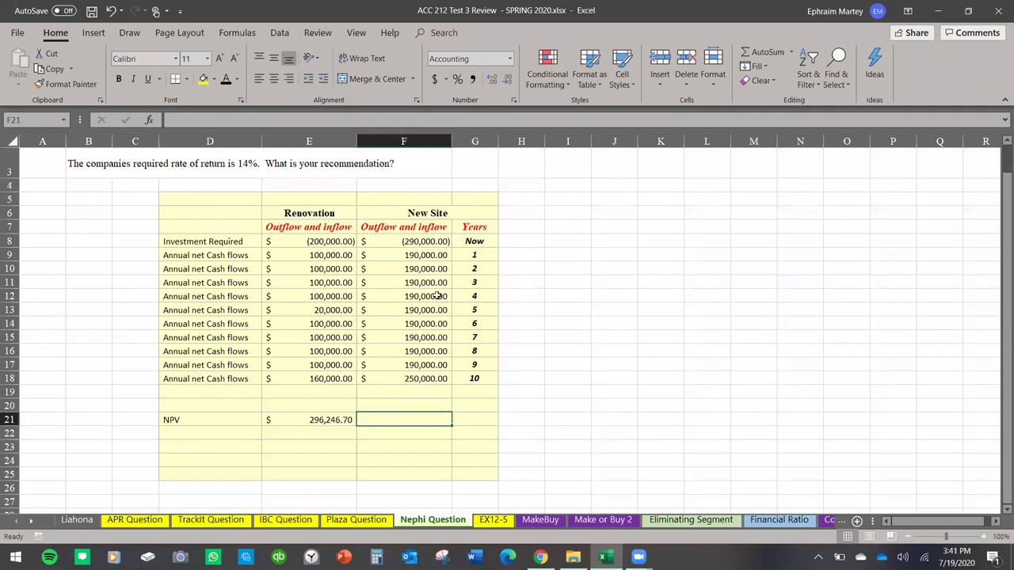
# Enter the New Site's year 5 net cash flow in F13 as =F12-50000.
pyautogui.click(432, 310)
pyautogui.write('=')
pyautogui.click(432, 297)
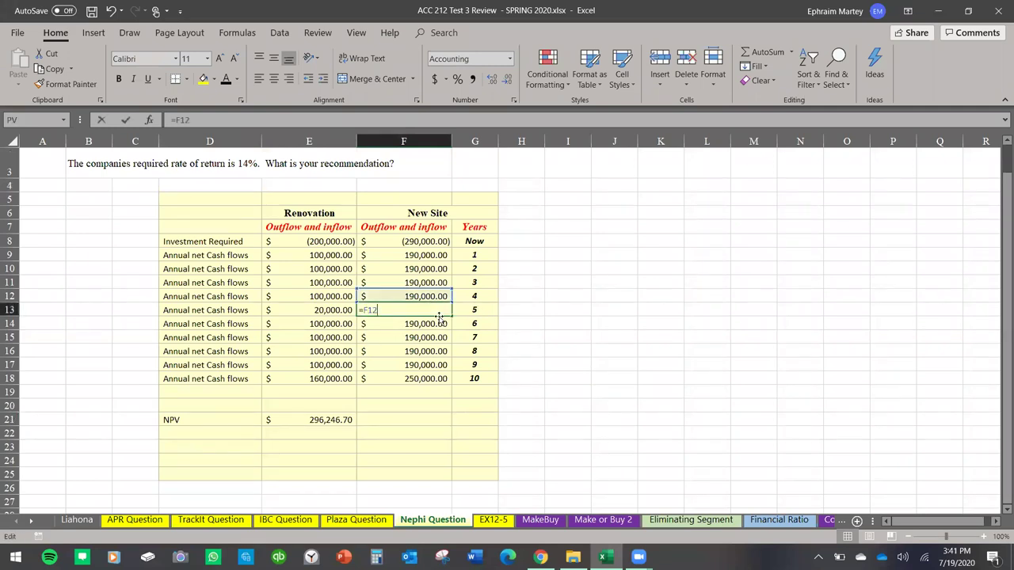
pyautogui.write('-50000')
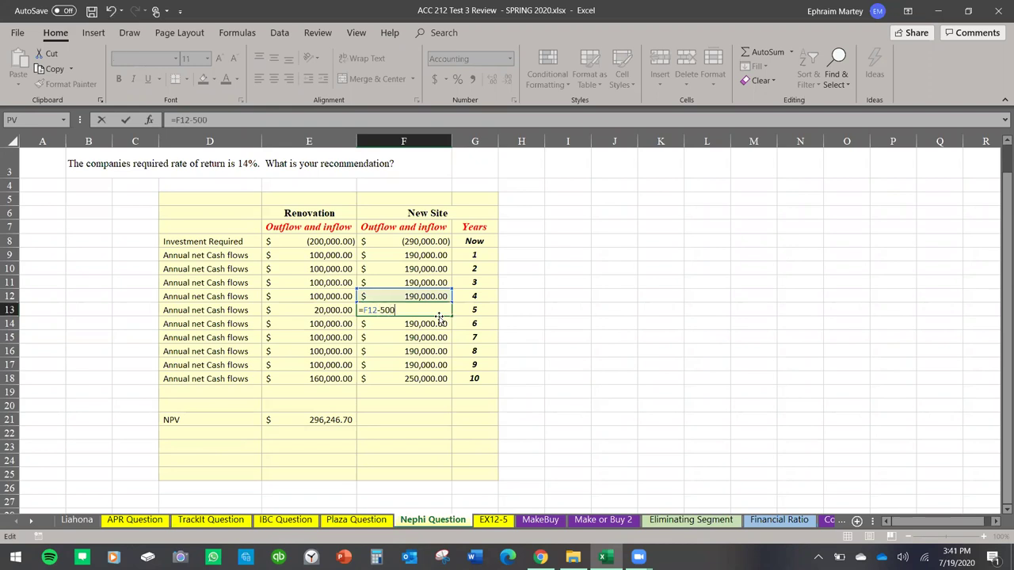
pyautogui.press('Return')
# Link the New Site's year 6 cash flow in F14 to the year 4 amount in F12.
pyautogui.write('=')
pyautogui.click(426, 298)
pyautogui.press('Return')
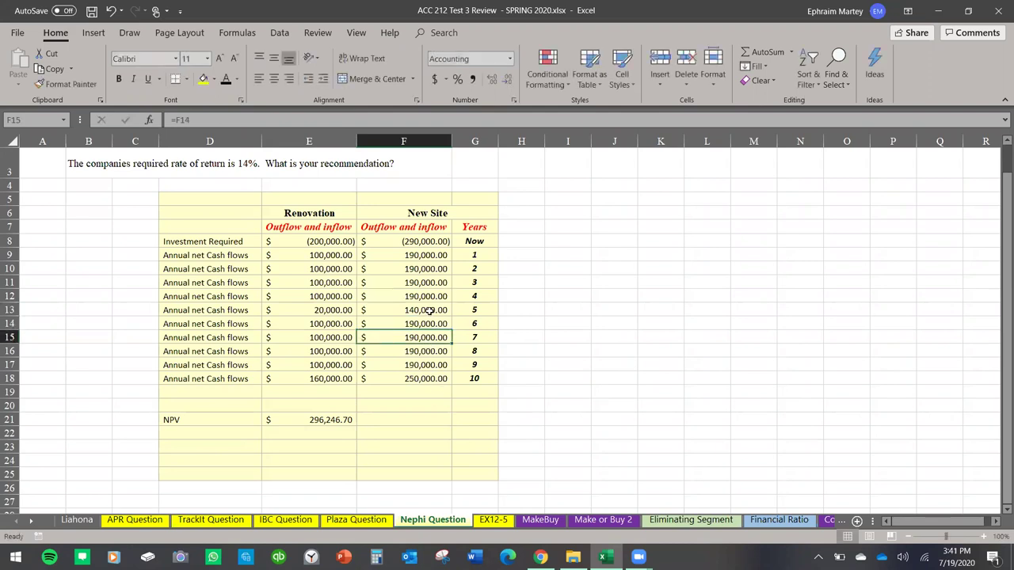
# Check the New Site's year 5 formula in F13 against the repair cost in the problem text.
pyautogui.scroll(7, 416, 316)
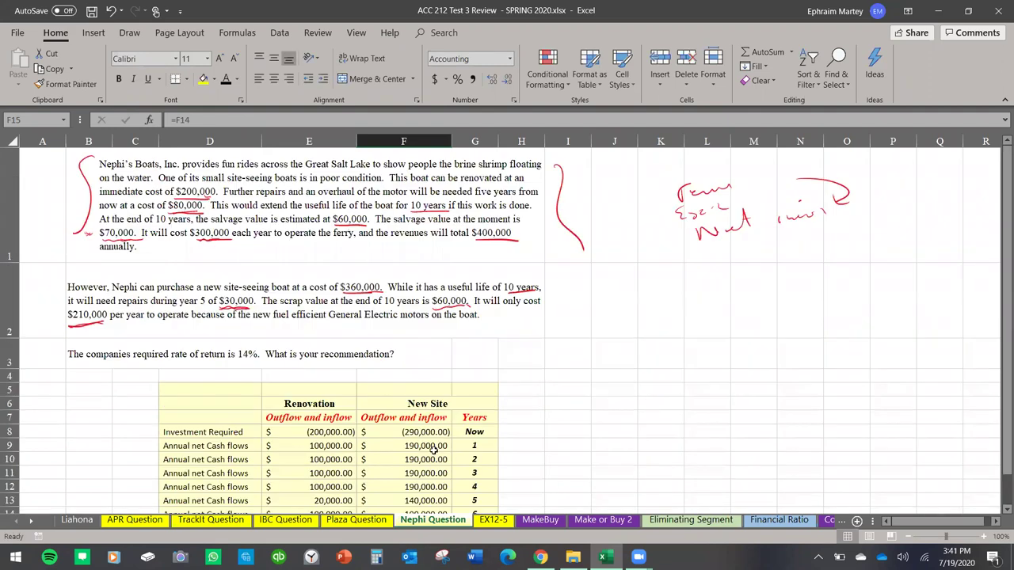
pyautogui.scroll(-7, 428, 315)
pyautogui.click(428, 314)
pyautogui.write('=F12-50000')
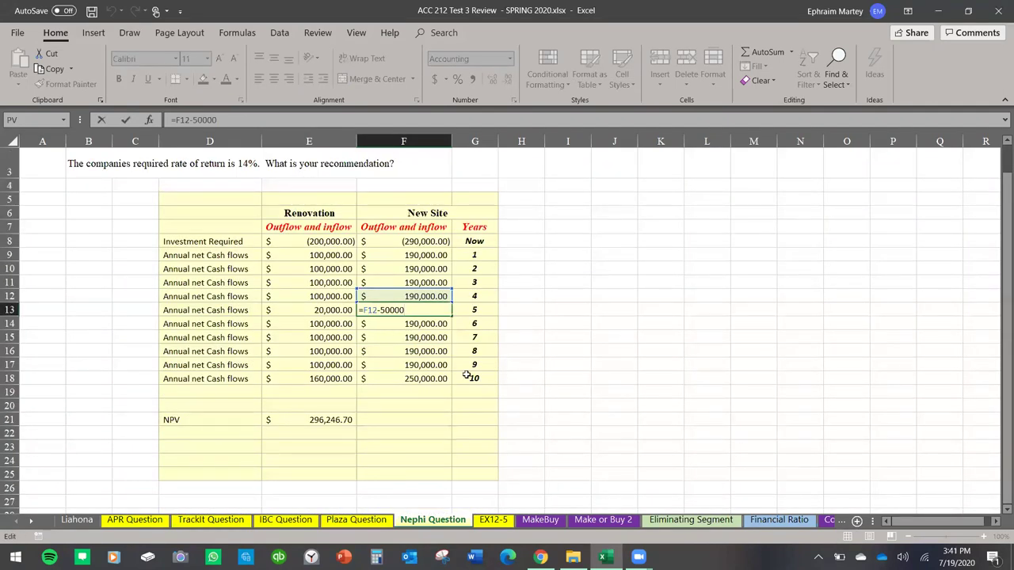
pyautogui.press('Escape')
pyautogui.press('Return')
# Copy the NPV formula from E21 to F21 and correct the New Site's year 5 cash flow in F13 to =F12-30000.
pyautogui.click(353, 421)
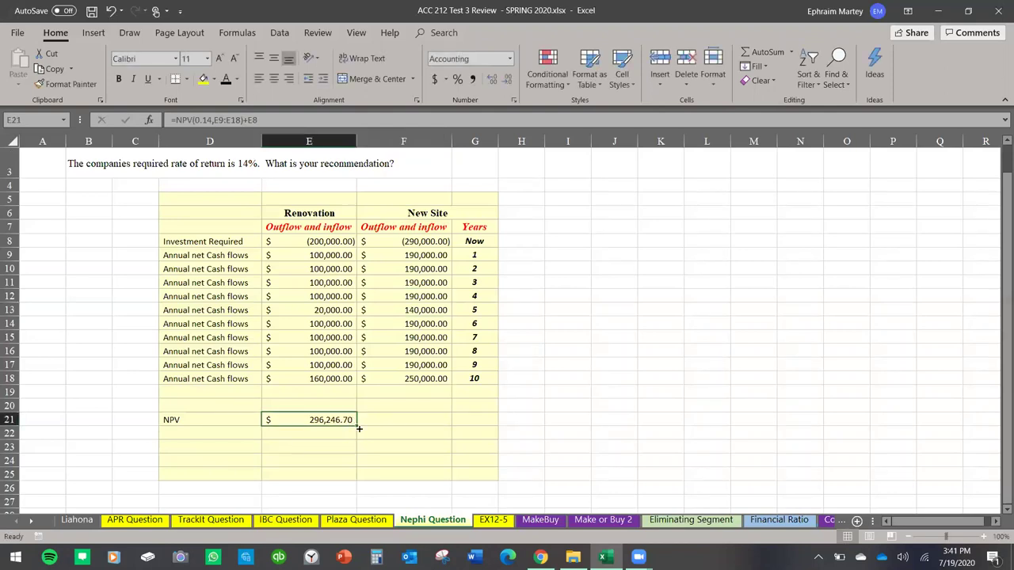
pyautogui.moveTo(353, 424); pyautogui.dragTo(416, 424)
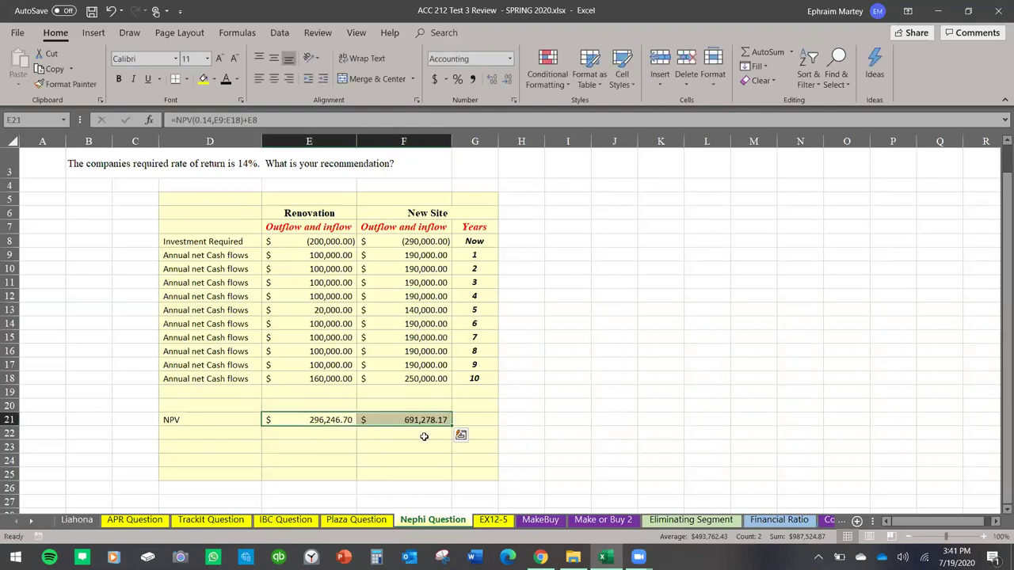
pyautogui.click(421, 443)
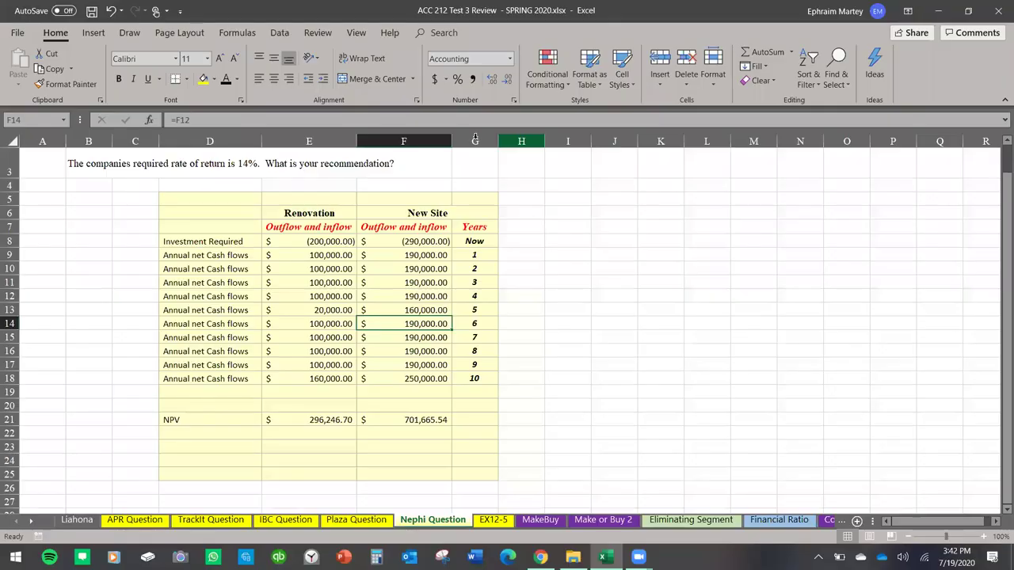
# Check the New Site's formulas in F13 and F14 against the problem text and compare the two NPVs in row 21.
pyautogui.scroll(2, 432, 432)
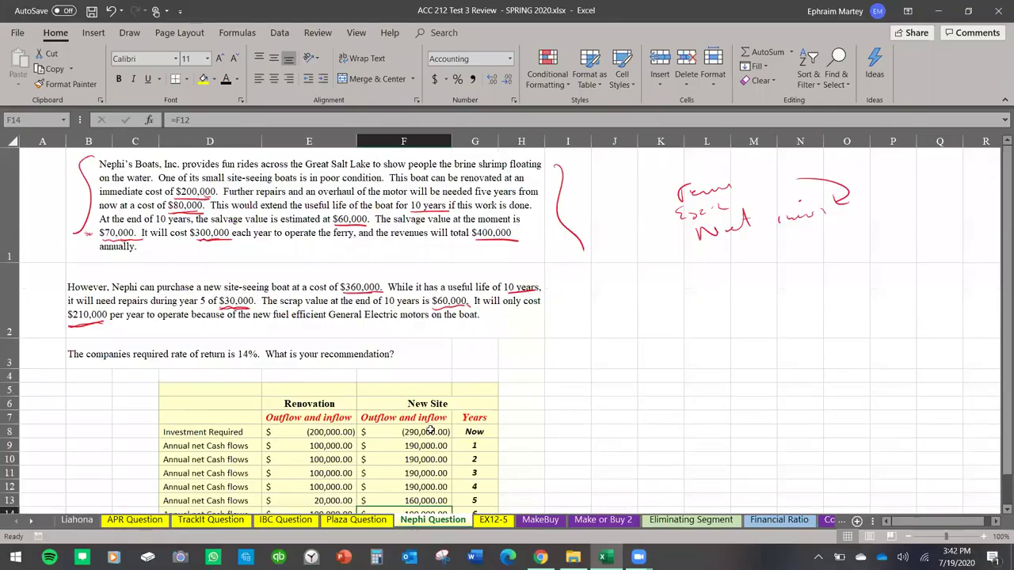
pyautogui.scroll(-2, 429, 430)
pyautogui.scroll(1, 432, 428)
pyautogui.scroll(-1, 468, 409)
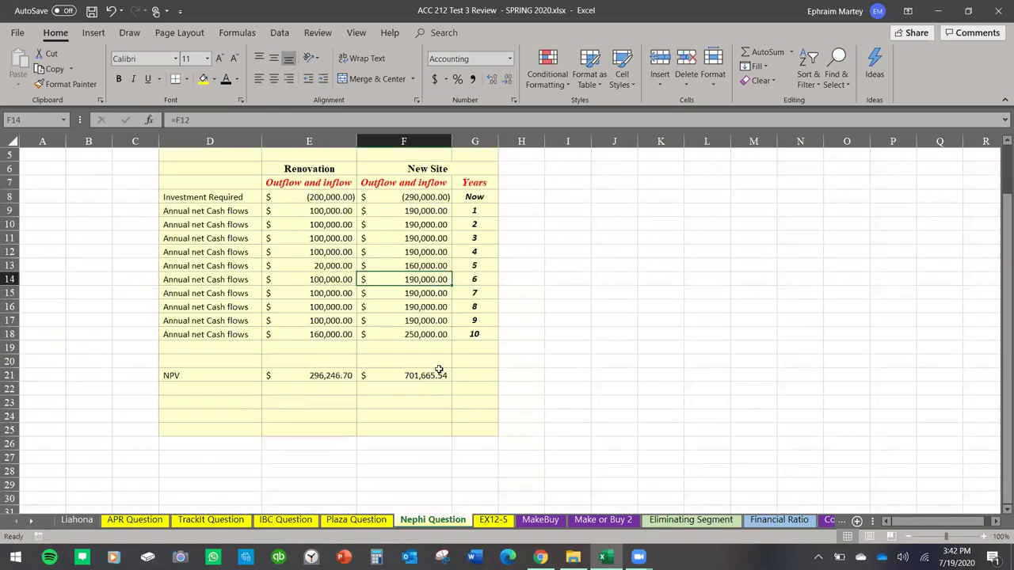
pyautogui.doubleClick(428, 279)
pyautogui.press('Escape')
pyautogui.doubleClick(426, 266)
pyautogui.press('Escape')
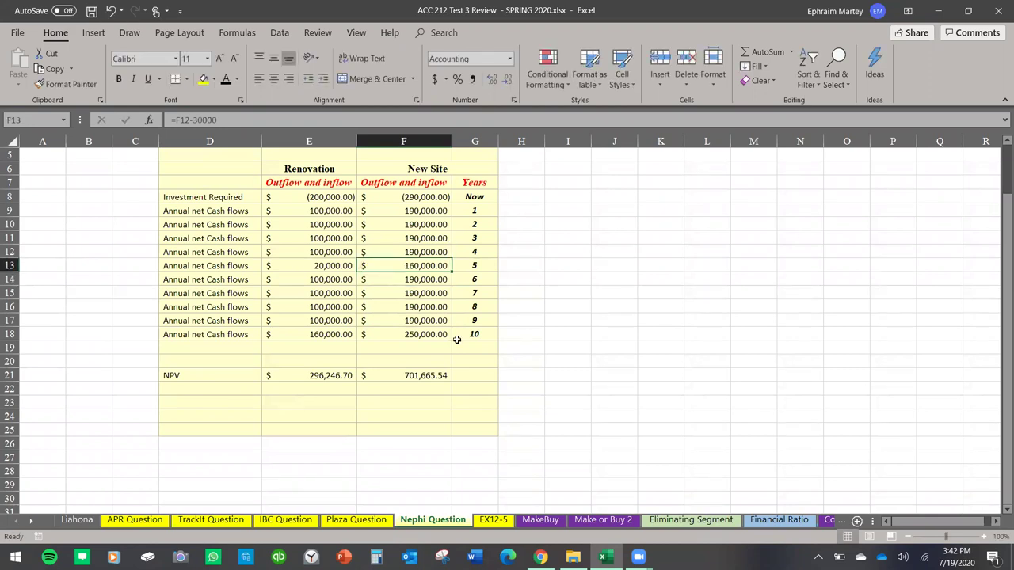
pyautogui.click(337, 378)
pyautogui.click(400, 378)
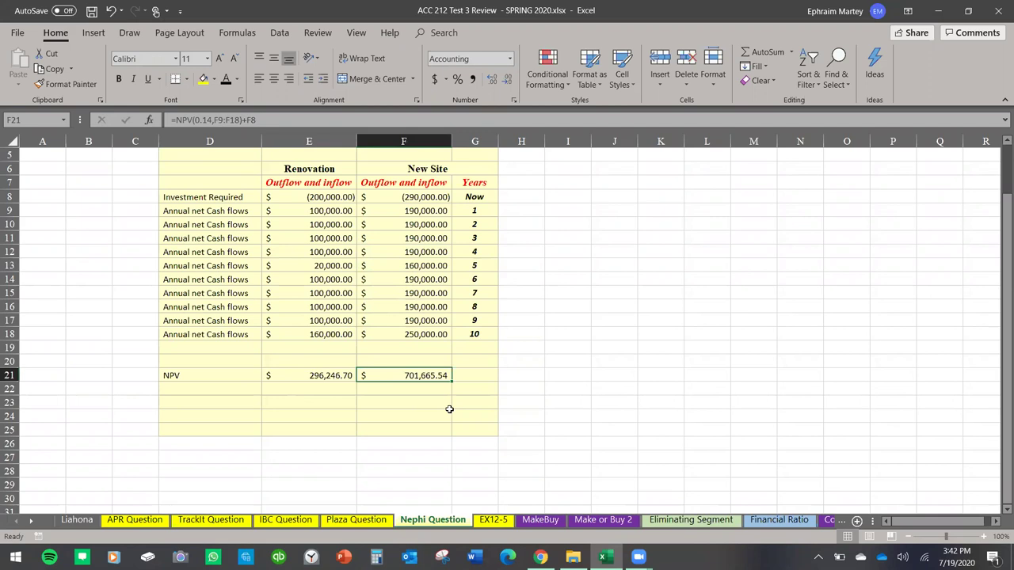
pyautogui.click(422, 405)
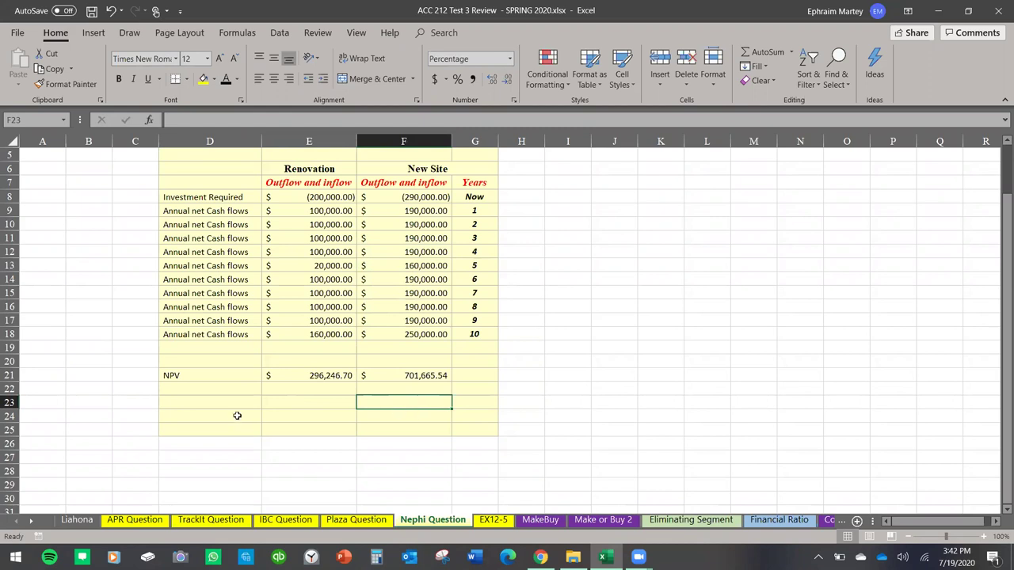
# Label D23 as IRR and calculate the renovation's internal rate of return in E23 with =IRR(E8:E18).
pyautogui.click(230, 402)
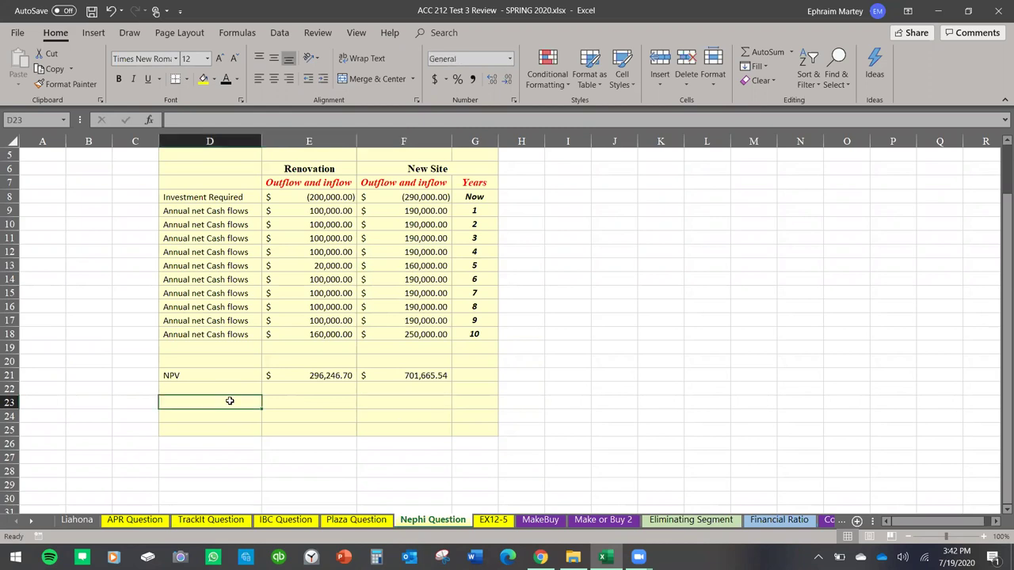
pyautogui.write('IRR')
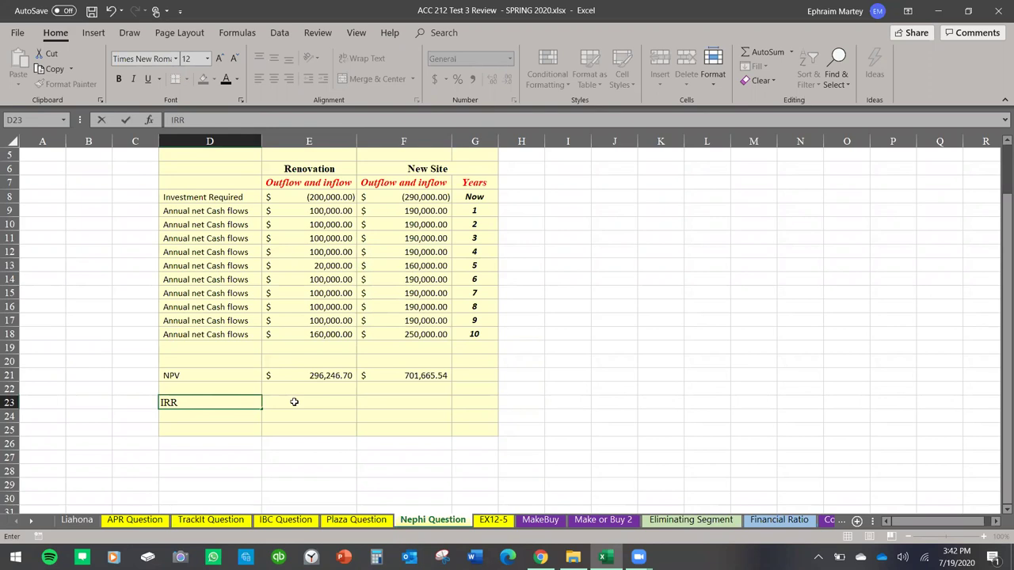
pyautogui.click(294, 403)
pyautogui.write('=i')
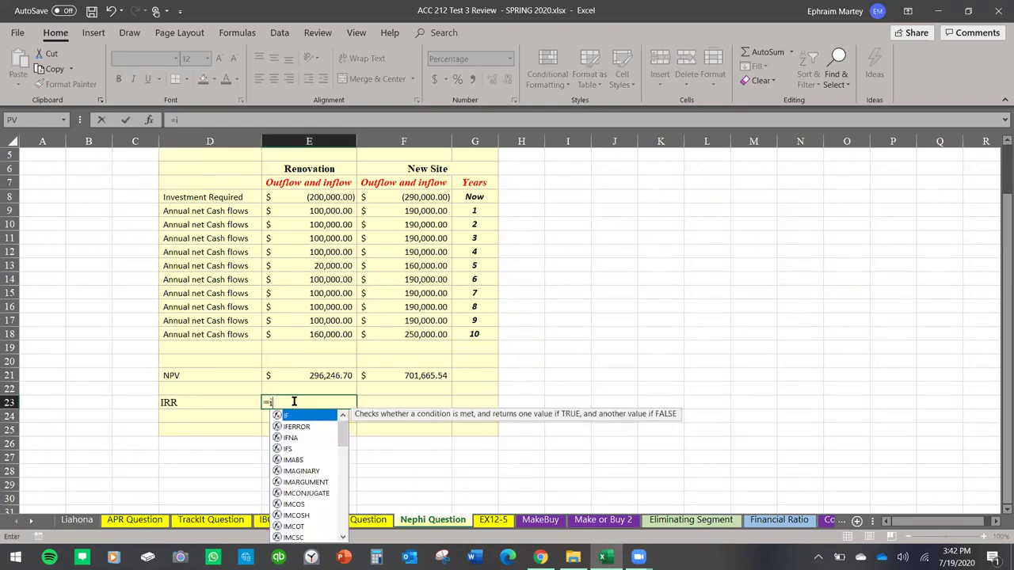
pyautogui.write('rr(')
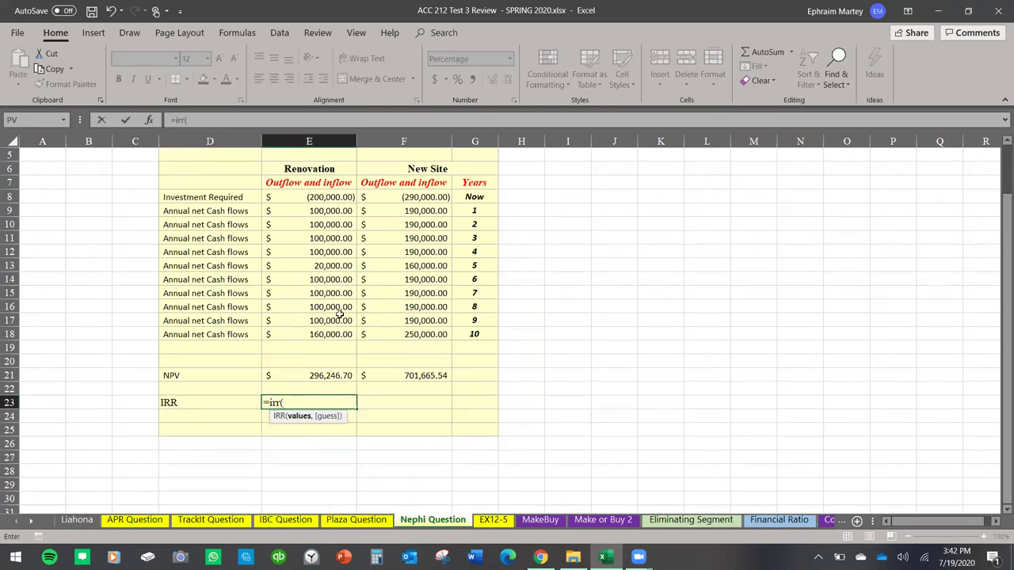
pyautogui.moveTo(330, 196); pyautogui.dragTo(340, 334)
pyautogui.write(')')
pyautogui.press('Return')
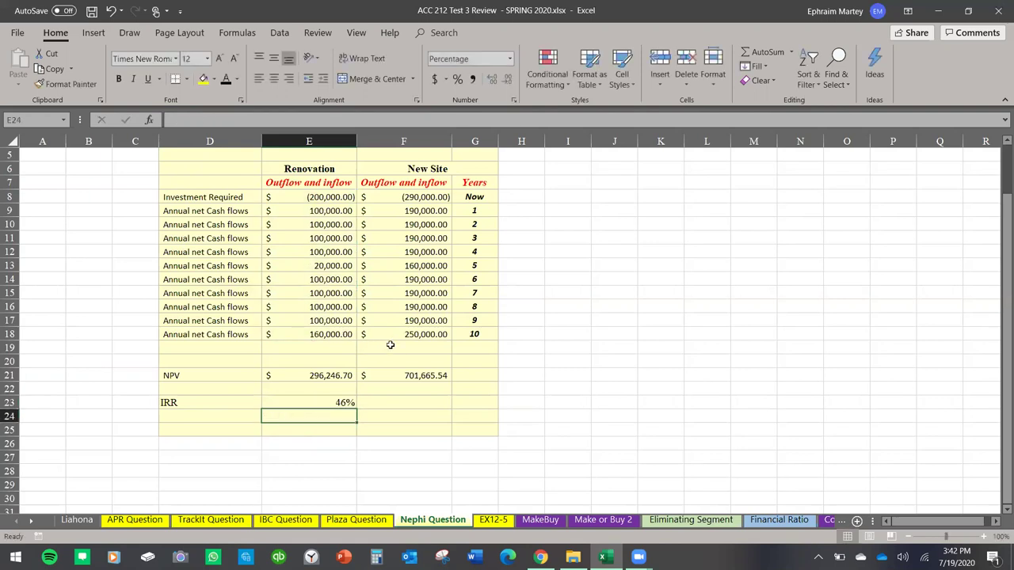
# Copy the renovation's IRR formula from E23 across to F23 for the New Site option.
pyautogui.click(331, 403)
pyautogui.moveTo(357, 409); pyautogui.dragTo(434, 409)
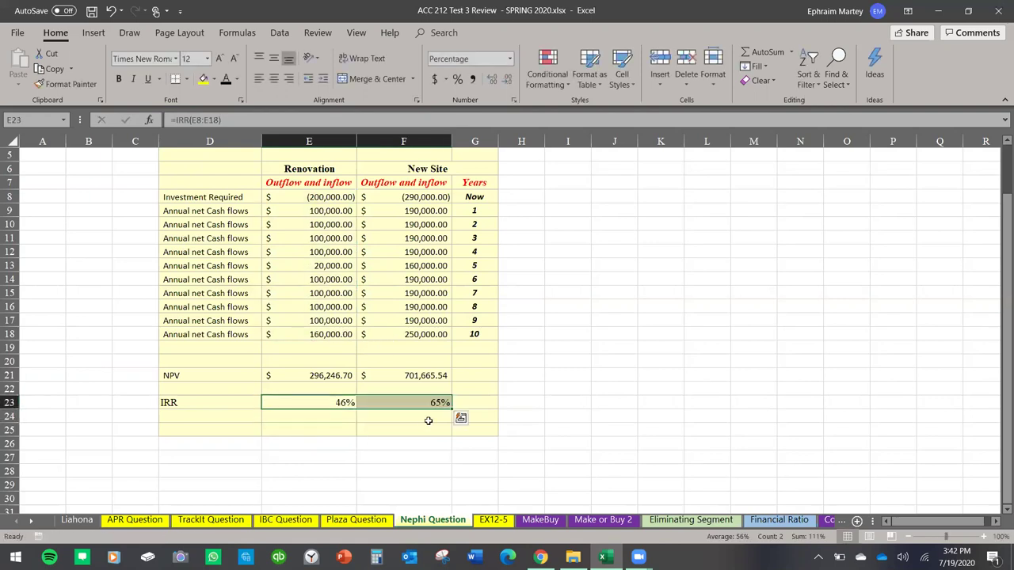
pyautogui.click(428, 428)
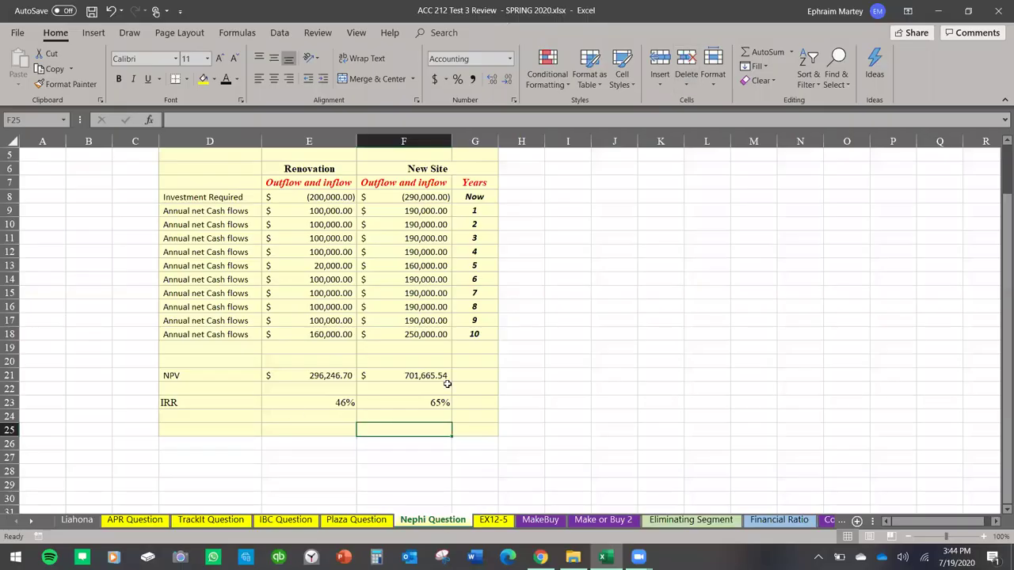
# Open the EX12-5 sheet and mark "injection" in question #1 and the machine processing time row in red ink.
pyautogui.click(488, 523)
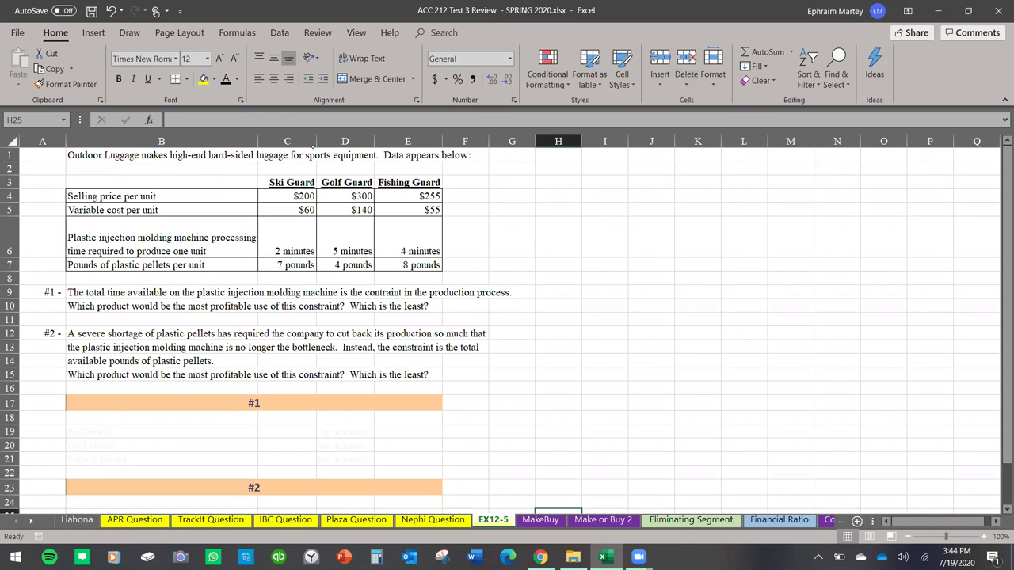
pyautogui.moveTo(226, 299); pyautogui.dragTo(259, 299)
pyautogui.moveTo(43, 239); pyautogui.dragTo(55, 226)
pyautogui.moveTo(257, 224); pyautogui.dragTo(257, 247)
pyautogui.moveTo(319, 219); pyautogui.dragTo(319, 236)
# Reveal the product labels and "per minutes" units in B19:E21 by changing their font color to black.
pyautogui.moveTo(97, 428); pyautogui.dragTo(418, 458)
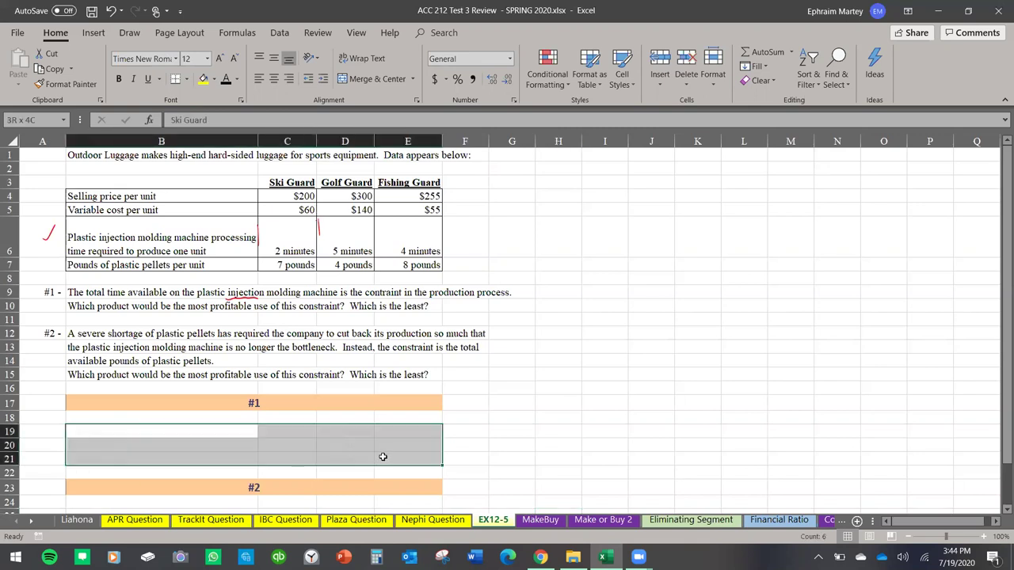
pyautogui.write('Ski Guard\t\tper minutes Golf Guard\t\tper minutes Fishing Guard\t\tper minutes')
pyautogui.click(305, 436)
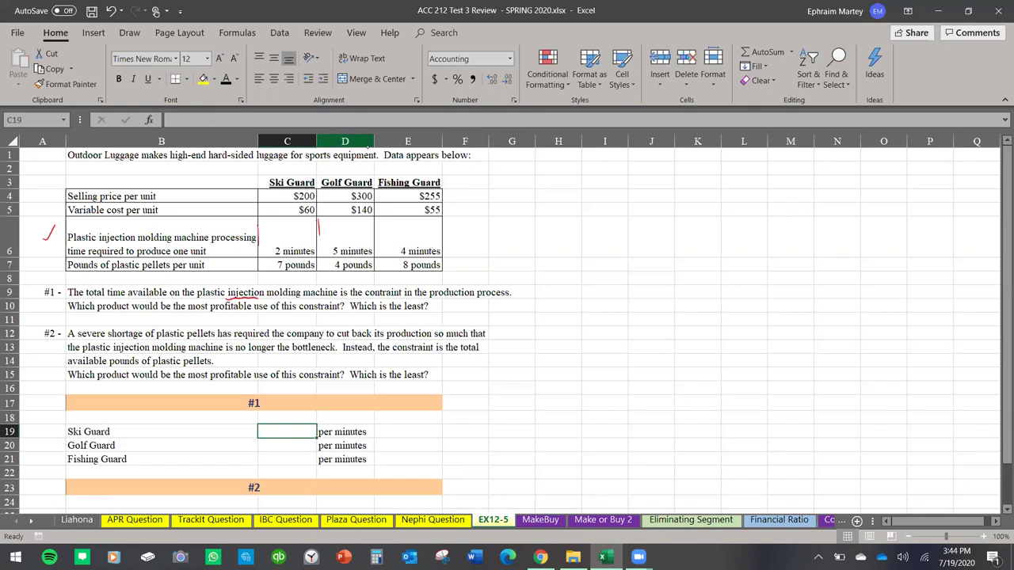
# Handwrite S minus VC equals CM in red ink beside the data table, with a double underline below CM.
pyautogui.moveTo(687, 204); pyautogui.dragTo(669, 223)
pyautogui.moveTo(689, 222); pyautogui.dragTo(714, 213)
pyautogui.moveTo(664, 162)
pyautogui.mouseDown()
pyautogui.moveTo(654, 175)
pyautogui.moveTo(675, 188)
pyautogui.moveTo(724, 183)
pyautogui.mouseUp()
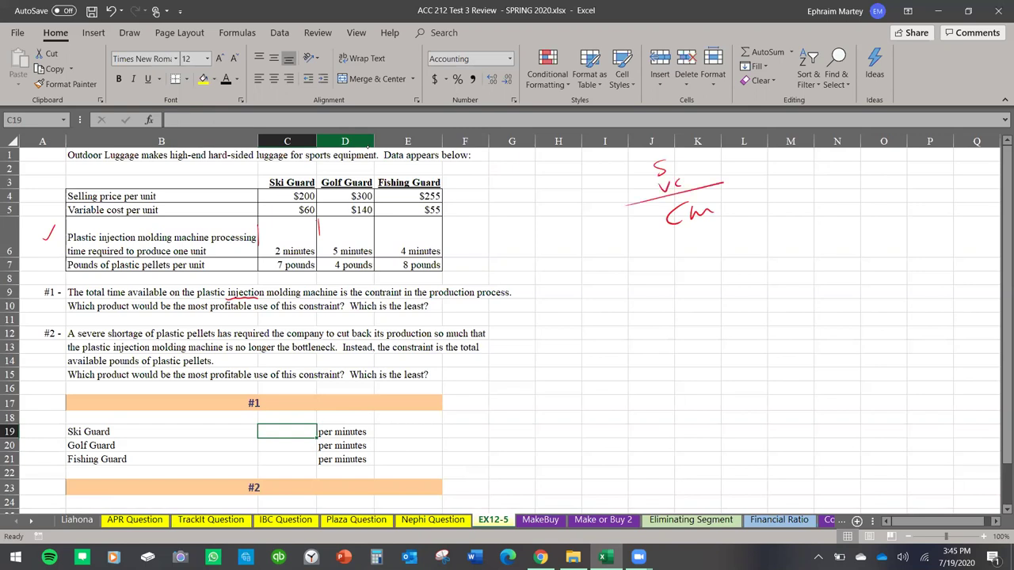
pyautogui.moveTo(616, 189); pyautogui.dragTo(632, 189)
pyautogui.moveTo(627, 257); pyautogui.dragTo(762, 218)
pyautogui.moveTo(643, 254); pyautogui.dragTo(718, 237)
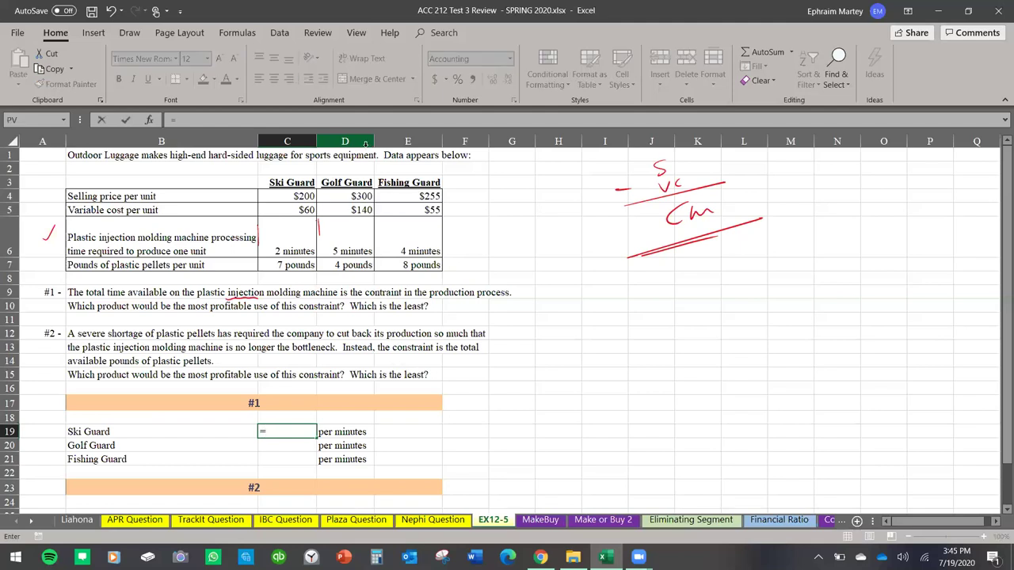
# Calculate the Ski Guard's contribution margin per minute in C19 as =(C4-C5)/2.
pyautogui.click(292, 195)
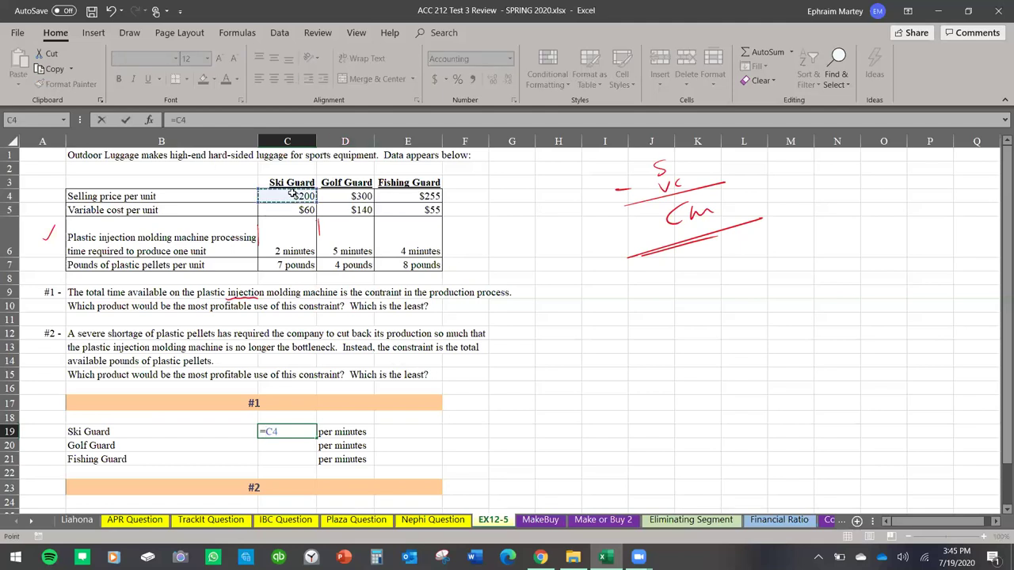
pyautogui.press('BackSpace')
pyautogui.press('BackSpace')
pyautogui.write('(')
pyautogui.click(293, 196)
pyautogui.write('-')
pyautogui.click(303, 209)
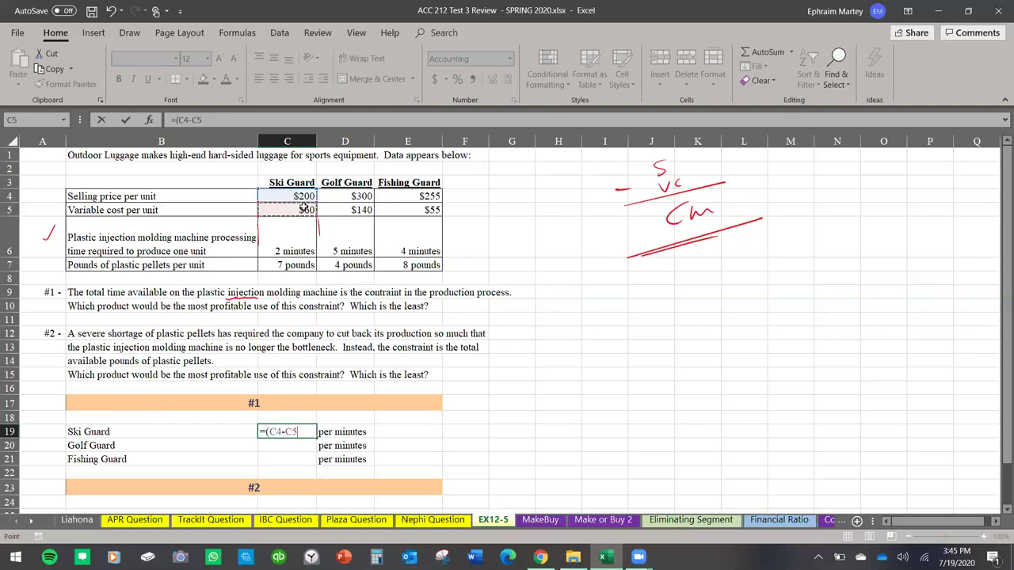
pyautogui.write(')/2')
pyautogui.press('Return')
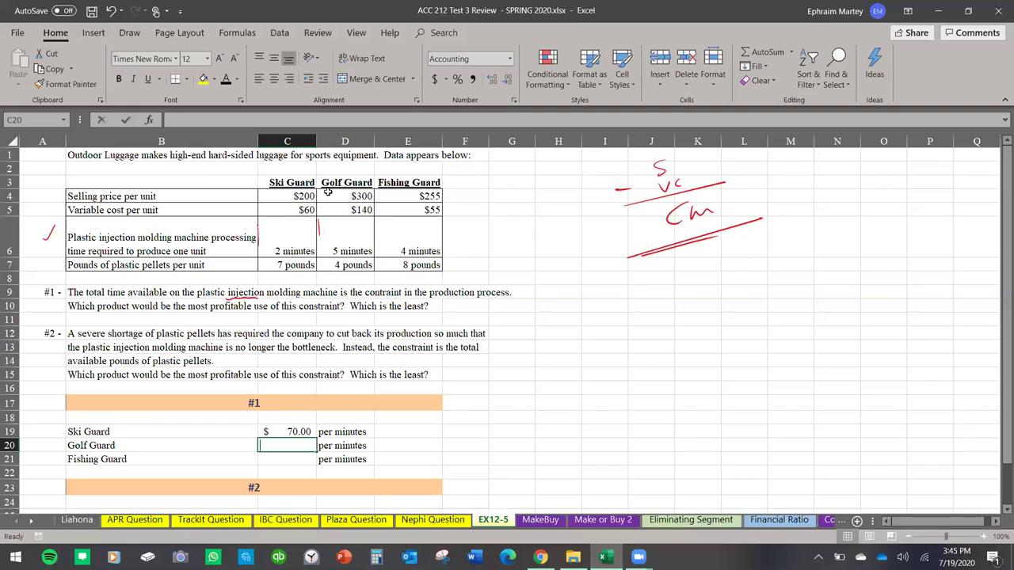
# Calculate the Golf Guard's contribution margin per minute in C20 as =(D4-D5)/D6.
pyautogui.write('=')
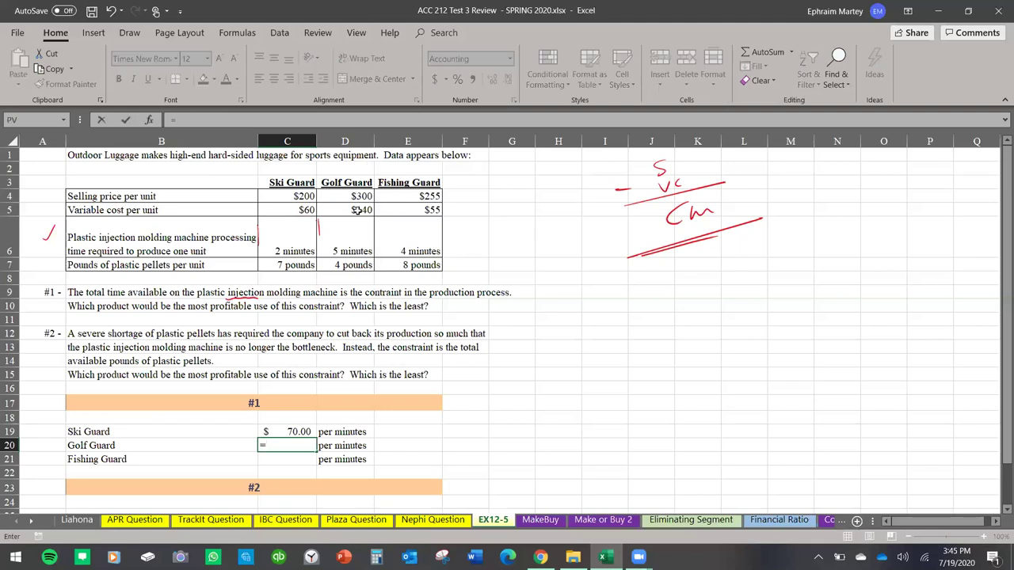
pyautogui.write('(')
pyautogui.click(360, 197)
pyautogui.write('-')
pyautogui.click(358, 210)
pyautogui.write(')/')
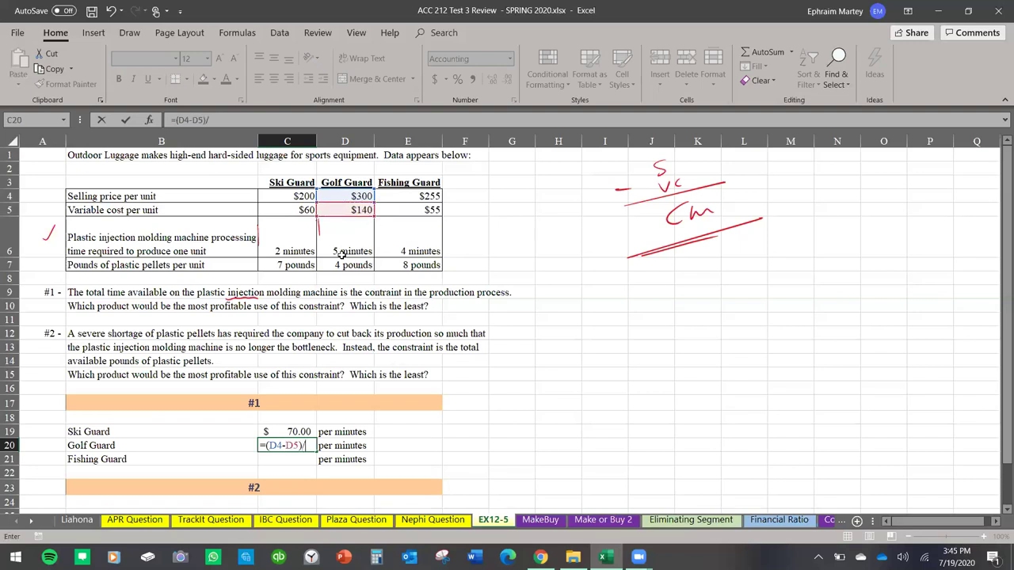
pyautogui.click(341, 253)
pyautogui.press('Return')
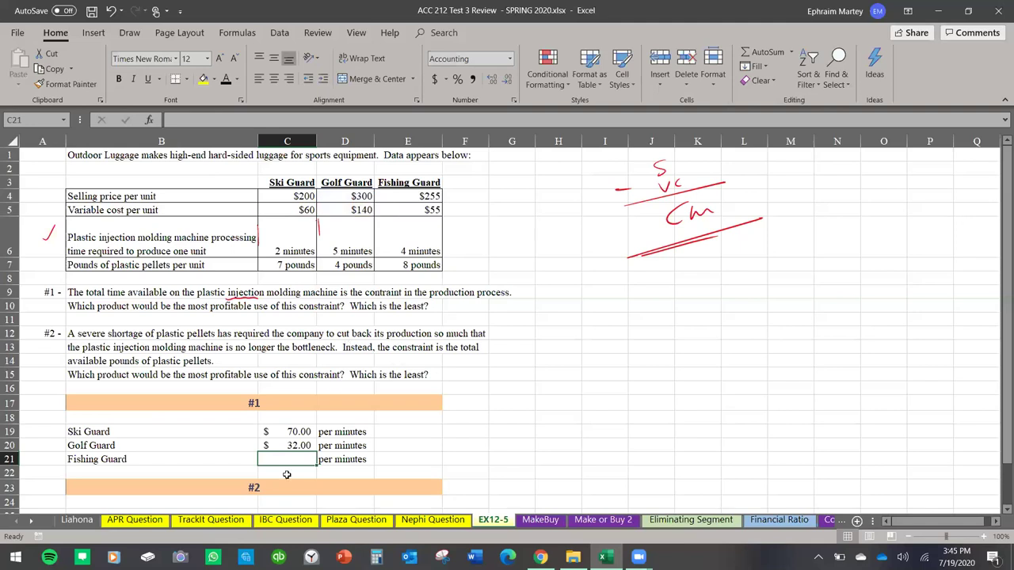
# Calculate the Fishing Guard's contribution margin per minute in C21 as =(E4-E5)/4.
pyautogui.write('=')
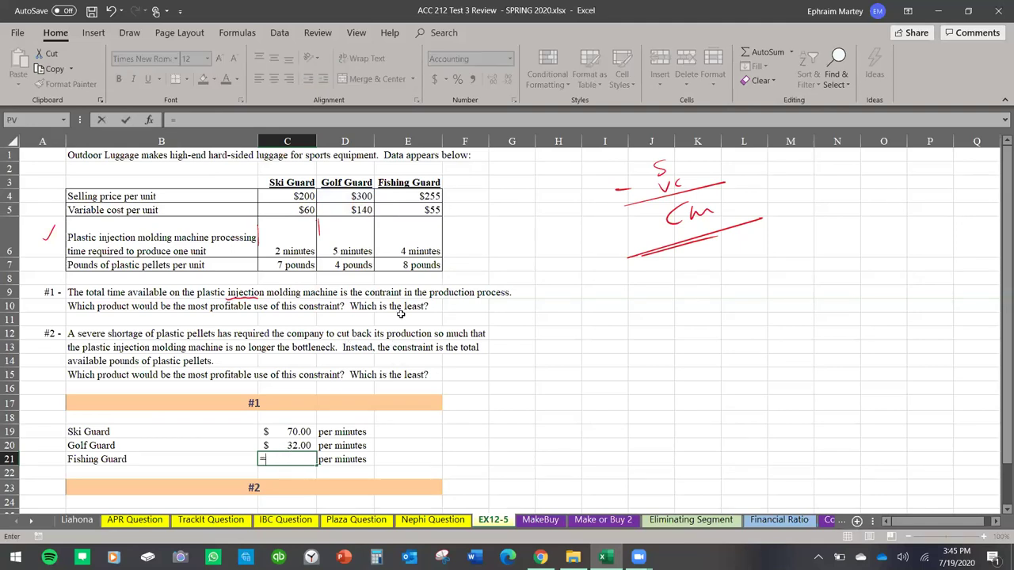
pyautogui.write('(')
pyautogui.click(417, 198)
pyautogui.write('-')
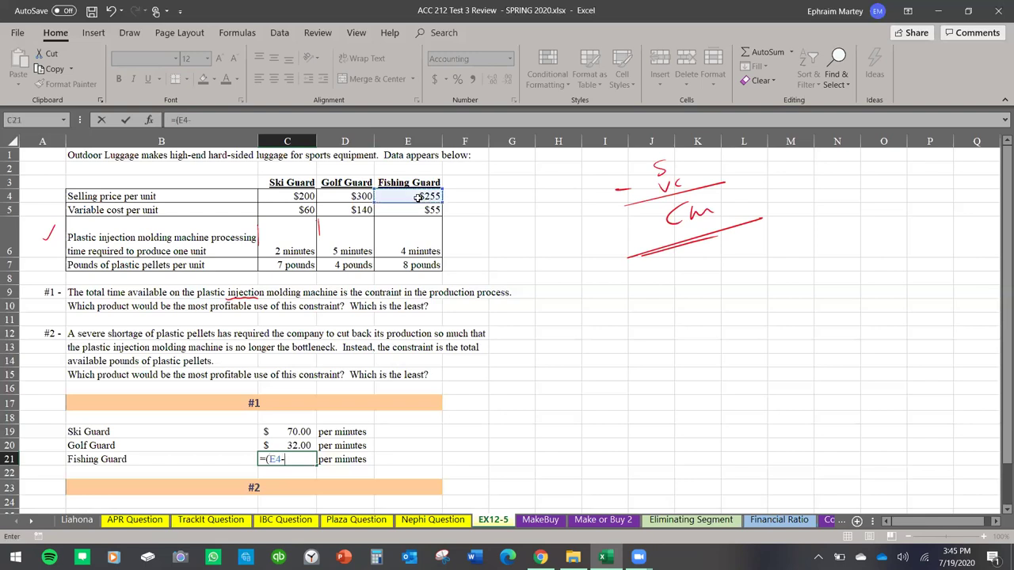
pyautogui.click(416, 206)
pyautogui.write(')')
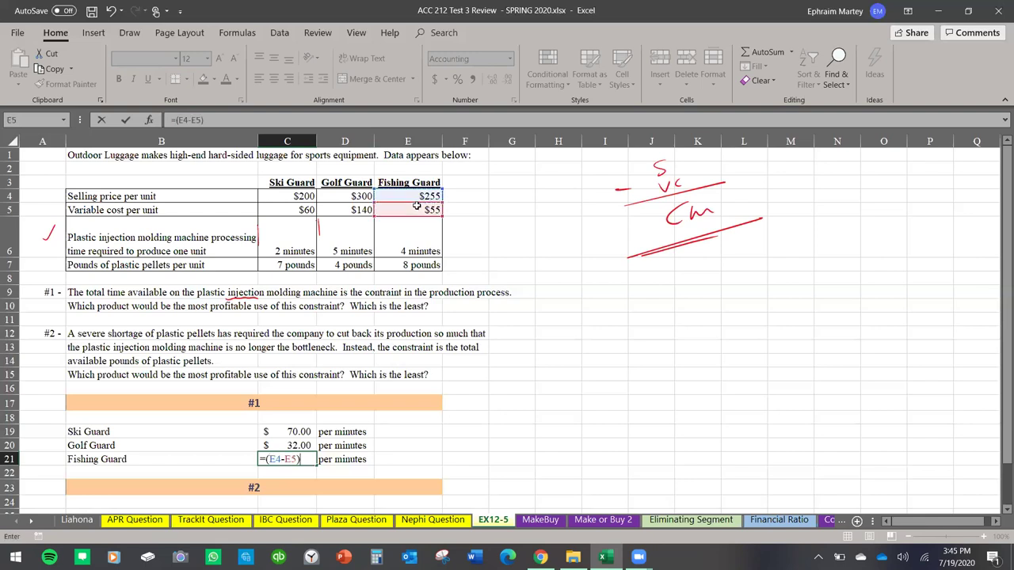
pyautogui.write('/4')
pyautogui.press('Return')
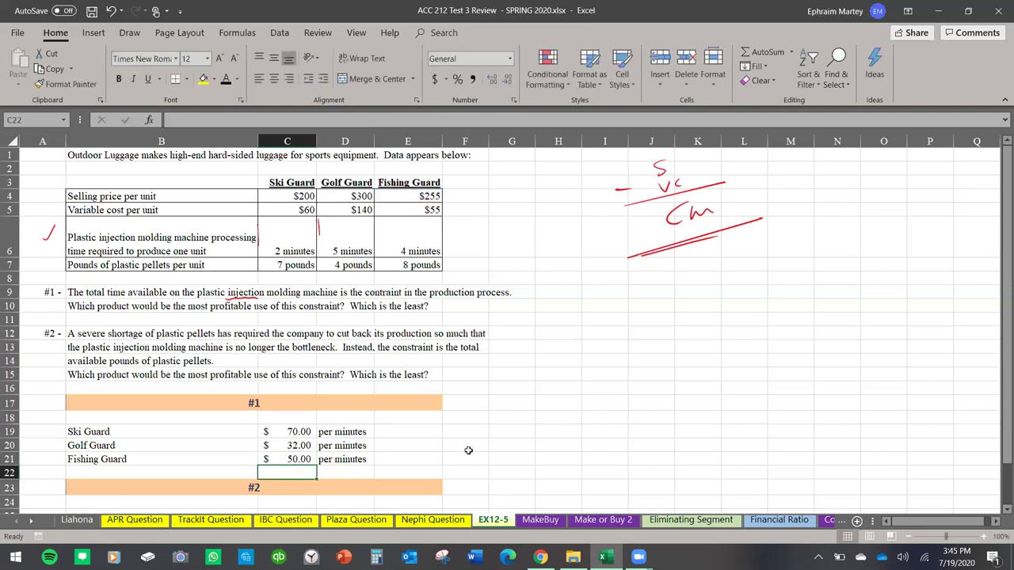
# Draw a red arrow pointing at the Golf Guard per-minute result and underline "the least?" in question #1.
pyautogui.scroll(-1, 469, 451)
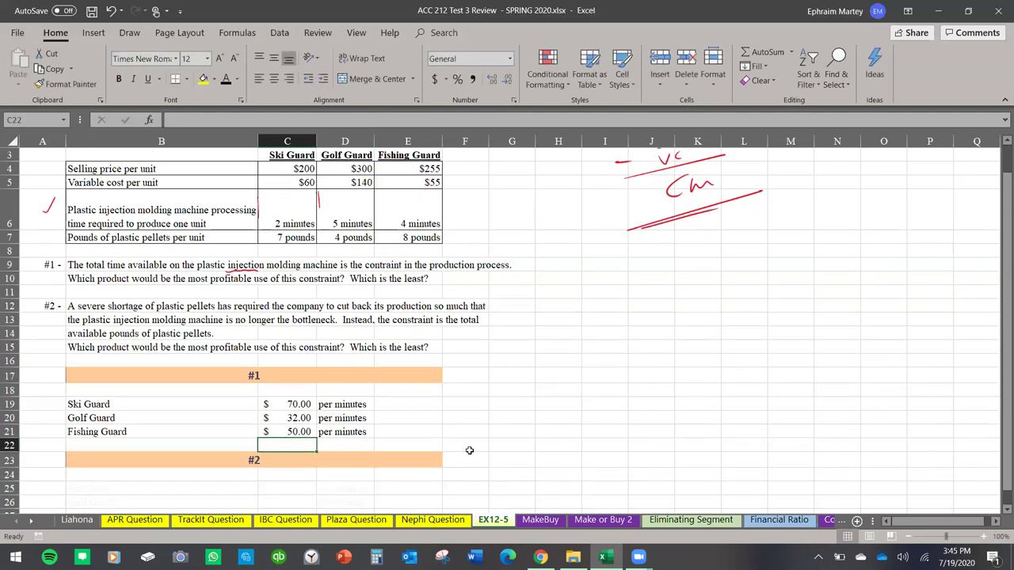
pyautogui.click(306, 417)
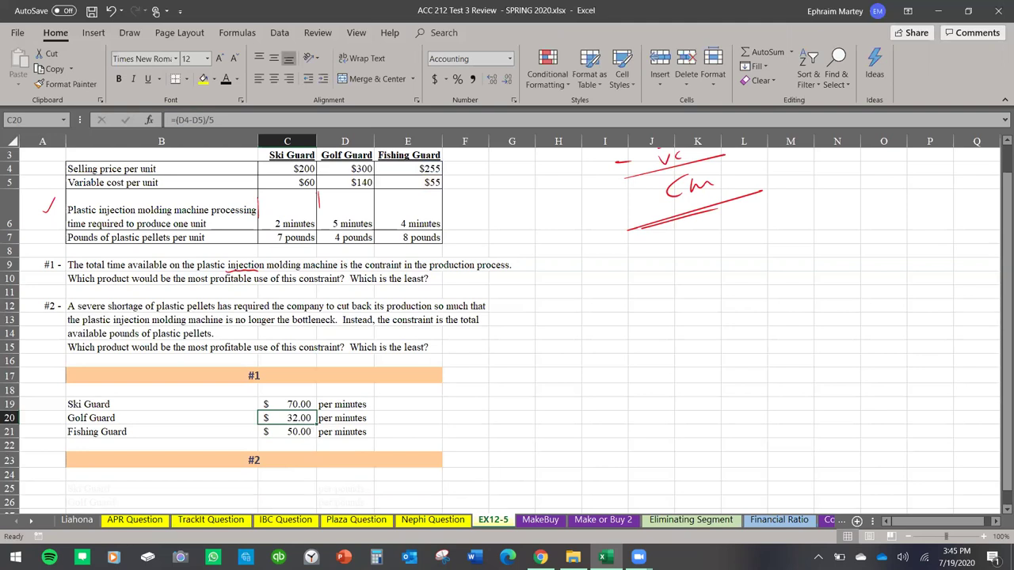
pyautogui.moveTo(413, 418)
pyautogui.mouseDown()
pyautogui.moveTo(386, 418)
pyautogui.moveTo(401, 423)
pyautogui.mouseUp()
pyautogui.moveTo(390, 288); pyautogui.dragTo(438, 282)
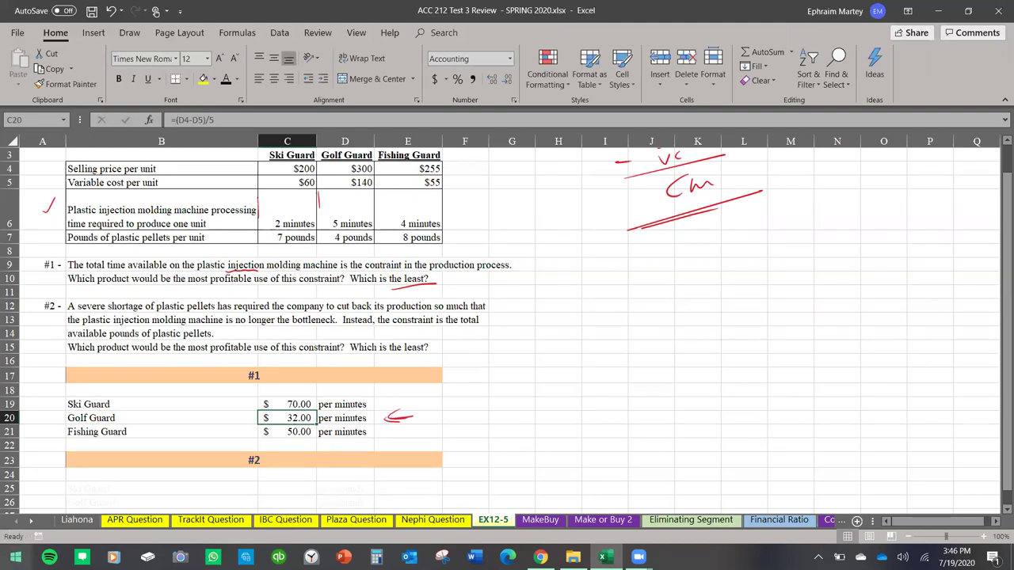
pyautogui.click(568, 265)
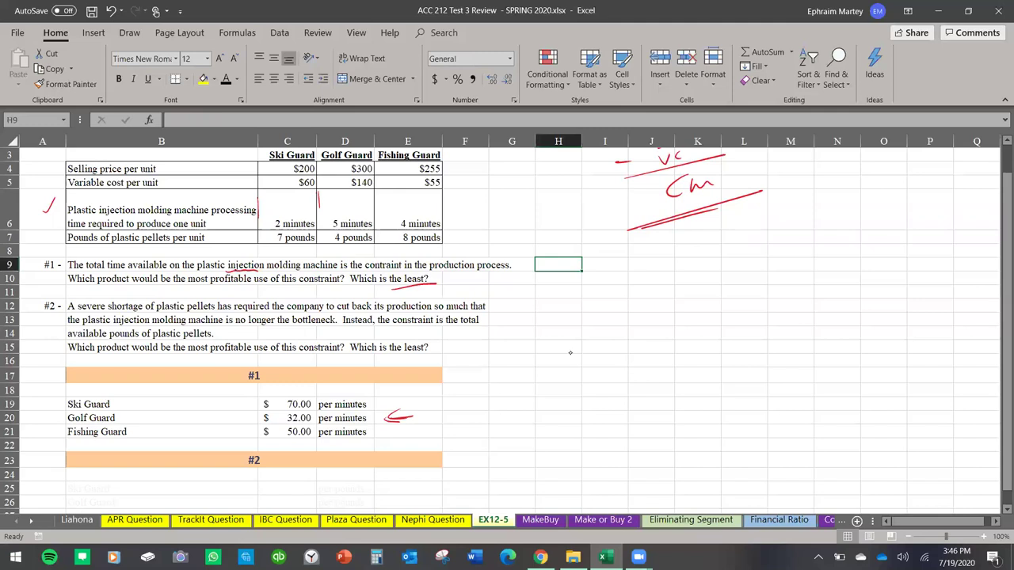
# Tick the "Pounds of plastic pellets per unit" row in red ink and reveal the #2 labels in B25:D27 with black font.
pyautogui.moveTo(52, 236); pyautogui.dragTo(64, 231)
pyautogui.scroll(-2, 368, 406)
pyautogui.moveTo(119, 383); pyautogui.dragTo(371, 413)
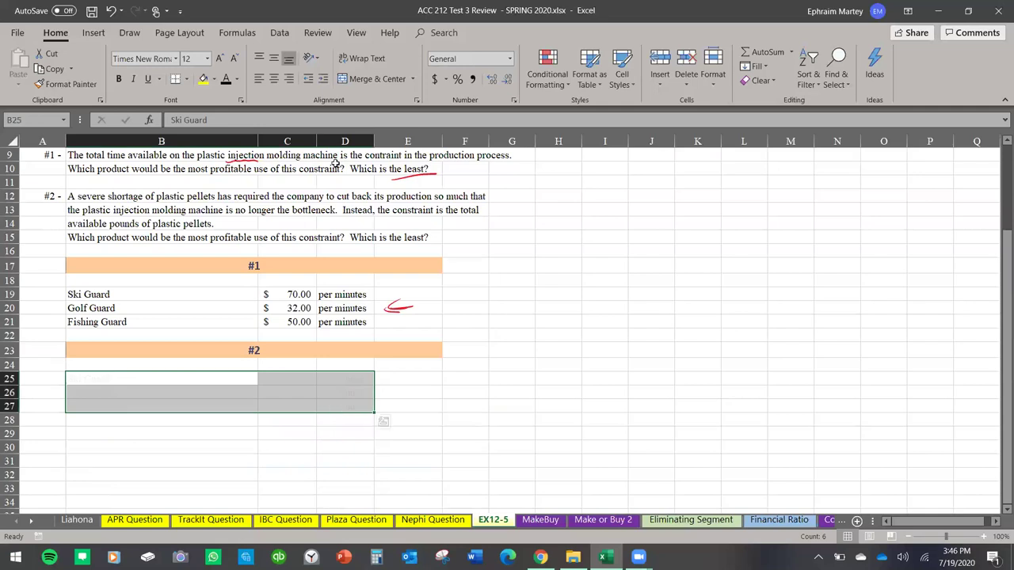
pyautogui.click(225, 79)
pyautogui.click(465, 447)
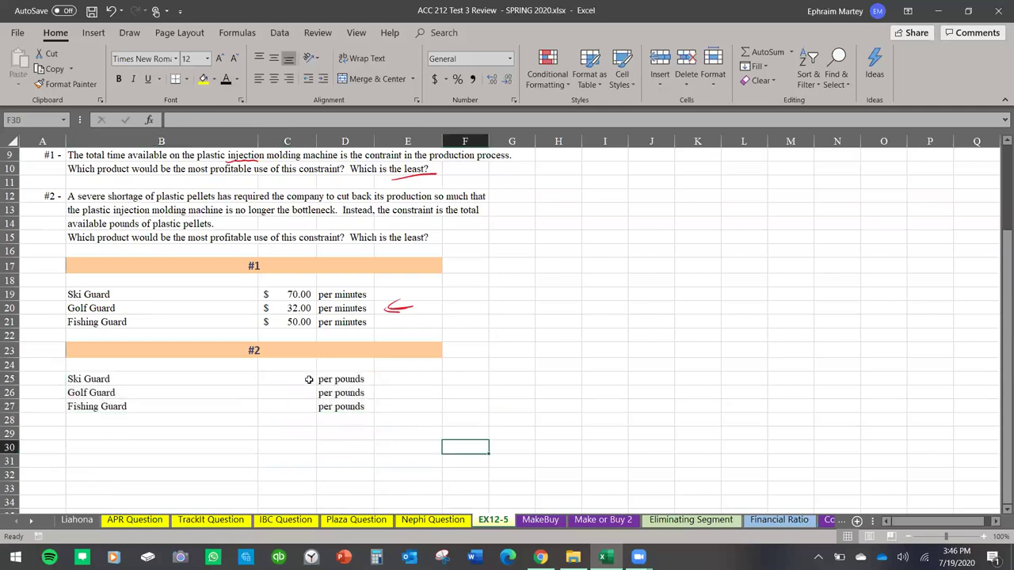
# Calculate the Ski Guard's contribution margin per pound in C25 as =(C4-C5)/7.
pyautogui.click(309, 382)
pyautogui.scroll(1, 309, 380)
pyautogui.write('=(')
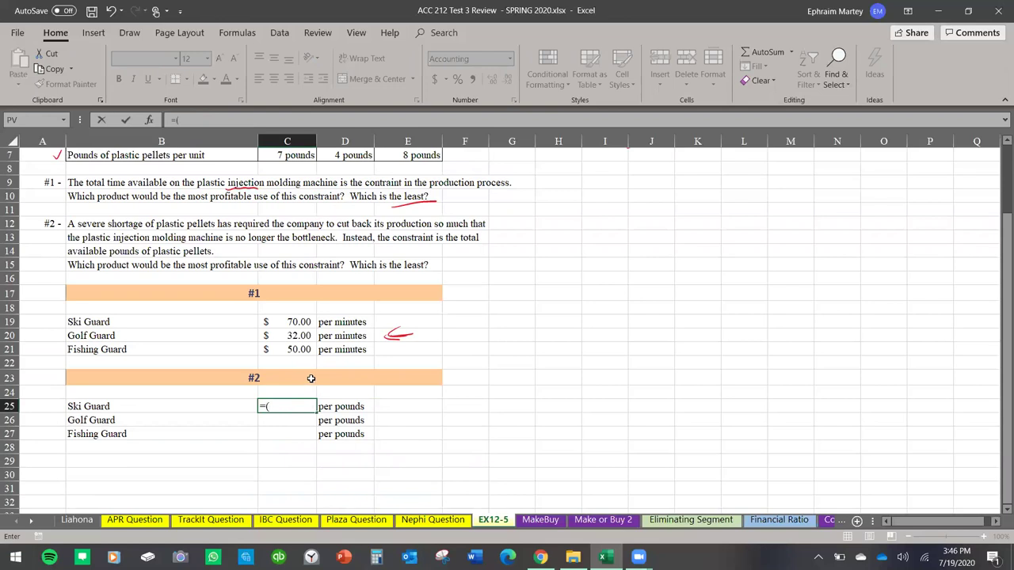
pyautogui.scroll(2, 309, 379)
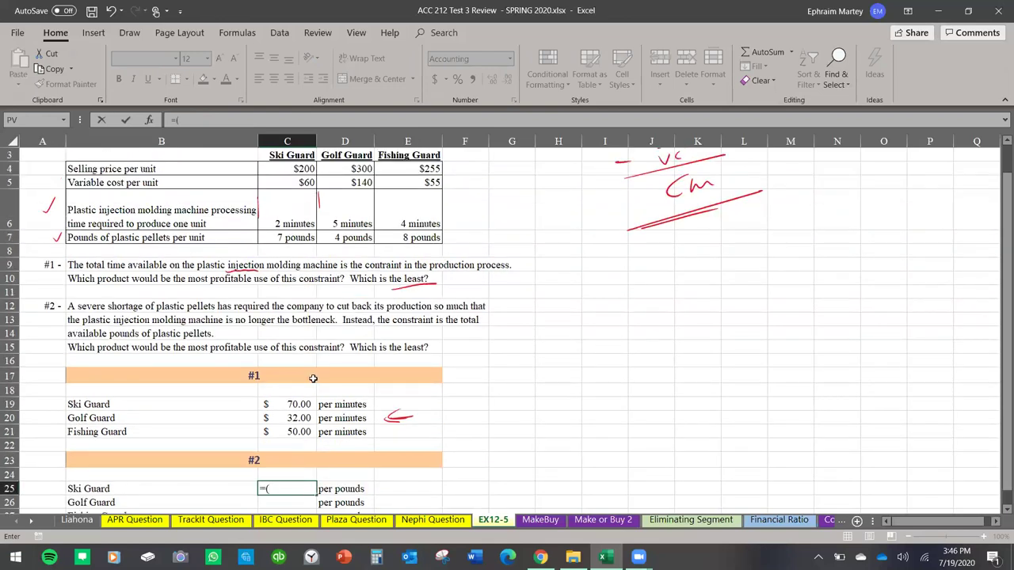
pyautogui.scroll(1, 311, 377)
pyautogui.click(300, 197)
pyautogui.write('-')
pyautogui.click(297, 211)
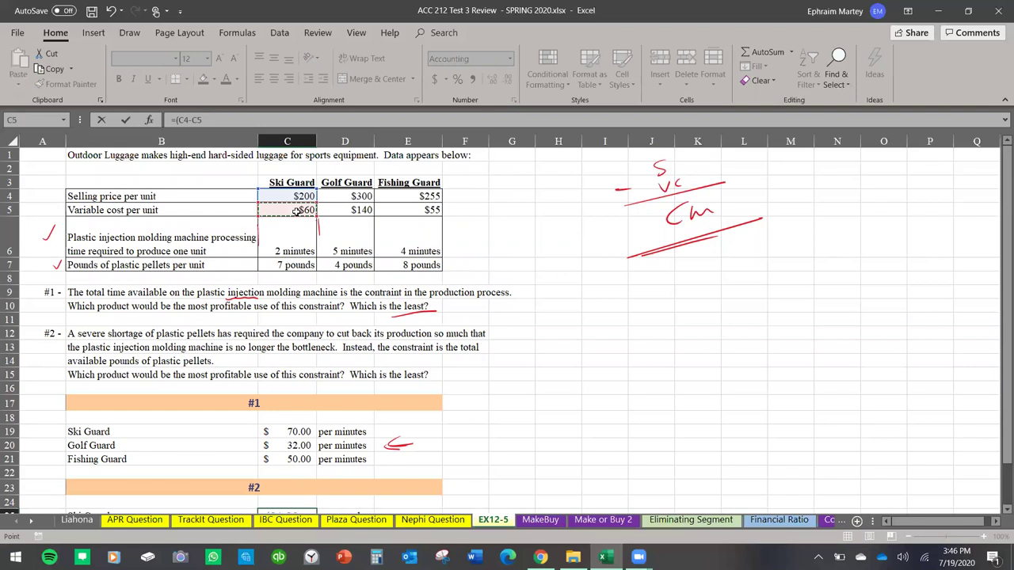
pyautogui.write(')/')
pyautogui.scroll(-2, 294, 275)
pyautogui.write('C7')
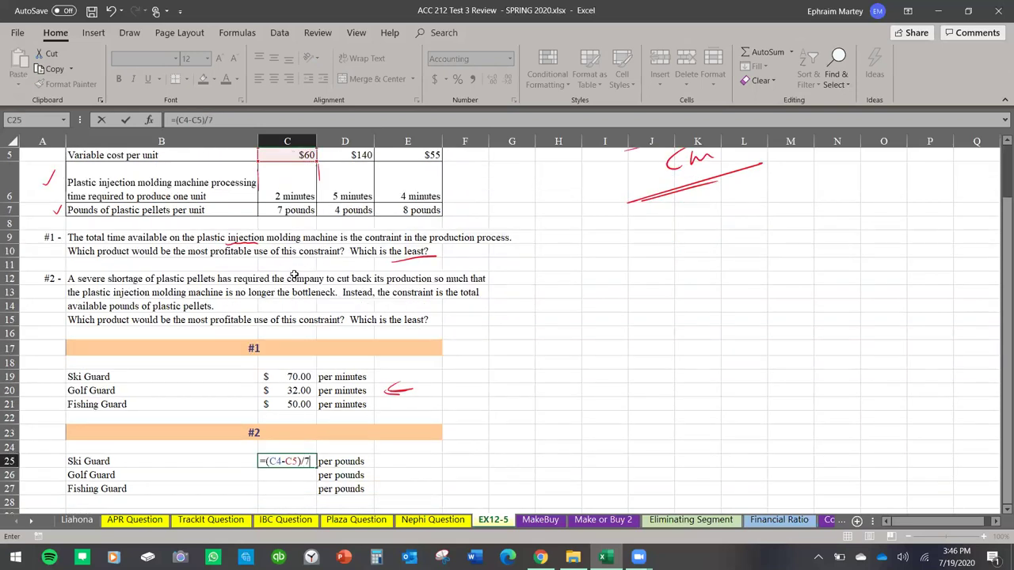
pyautogui.press('Return')
# Calculate the Golf Guard's contribution margin per pound in C26 as =(D4-D5)/4.
pyautogui.write('=(')
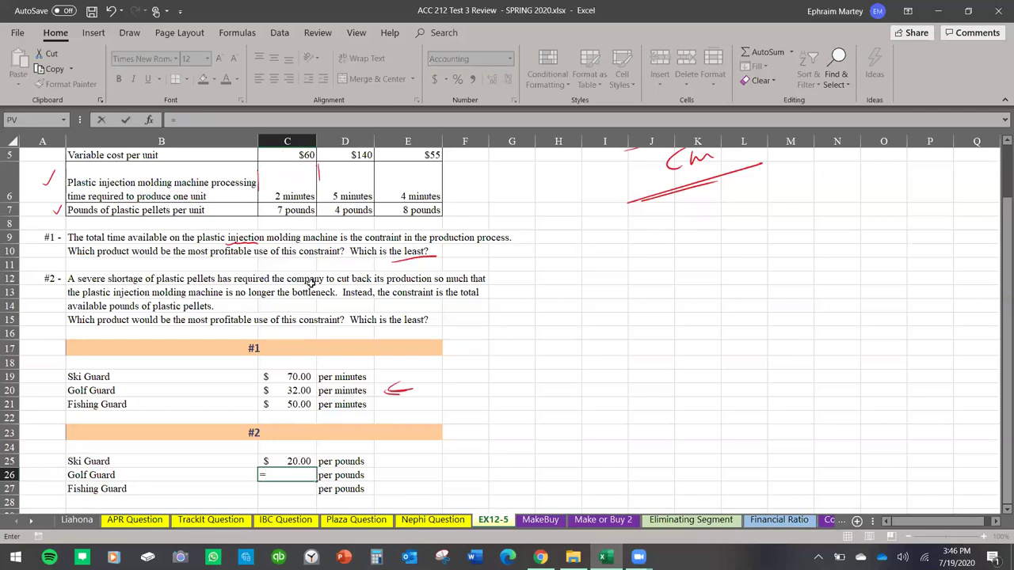
pyautogui.scroll(2, 333, 238)
pyautogui.click(356, 197)
pyautogui.write('-')
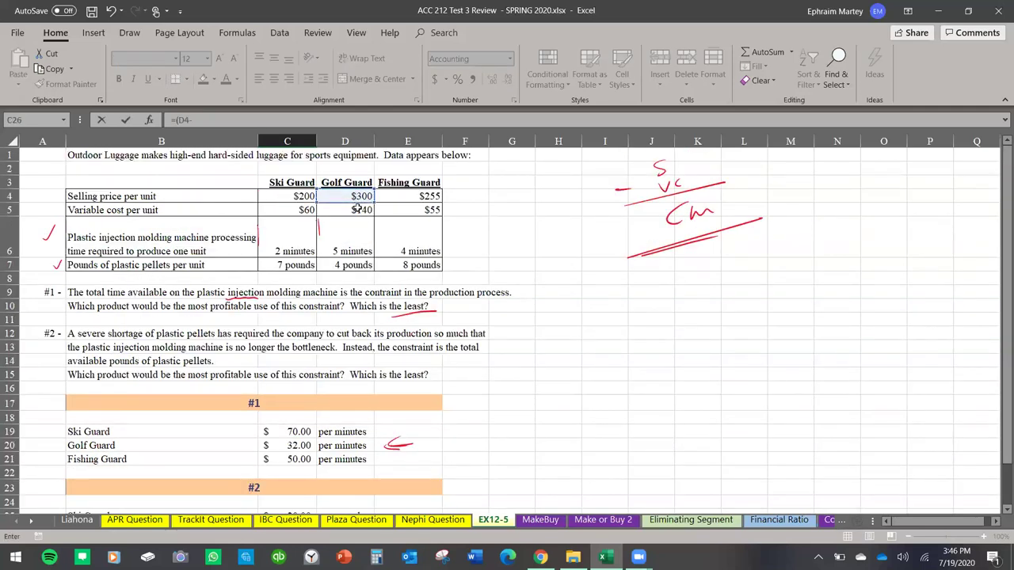
pyautogui.click(357, 209)
pyautogui.write(')')
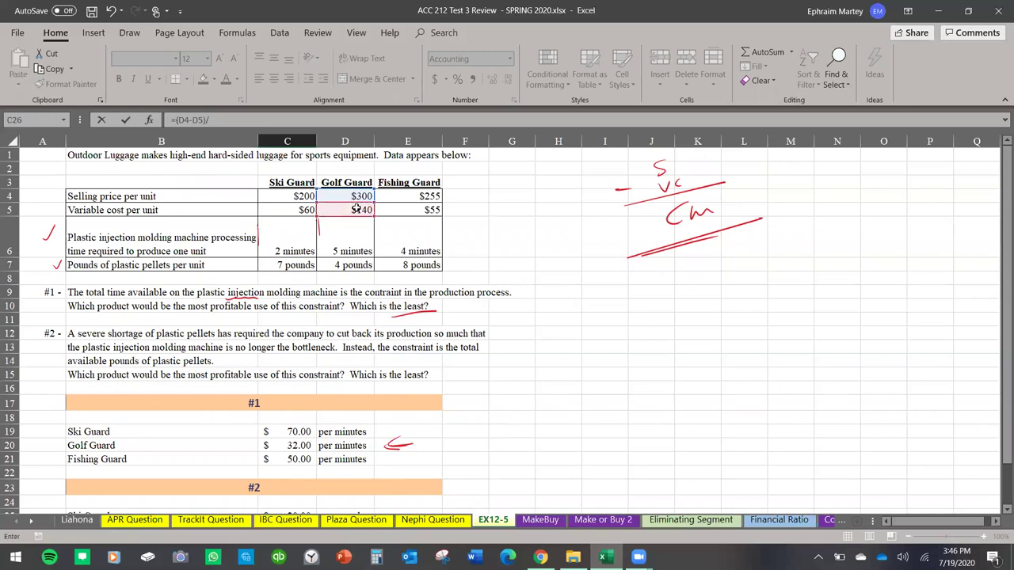
pyautogui.write('/4')
pyautogui.press('Return')
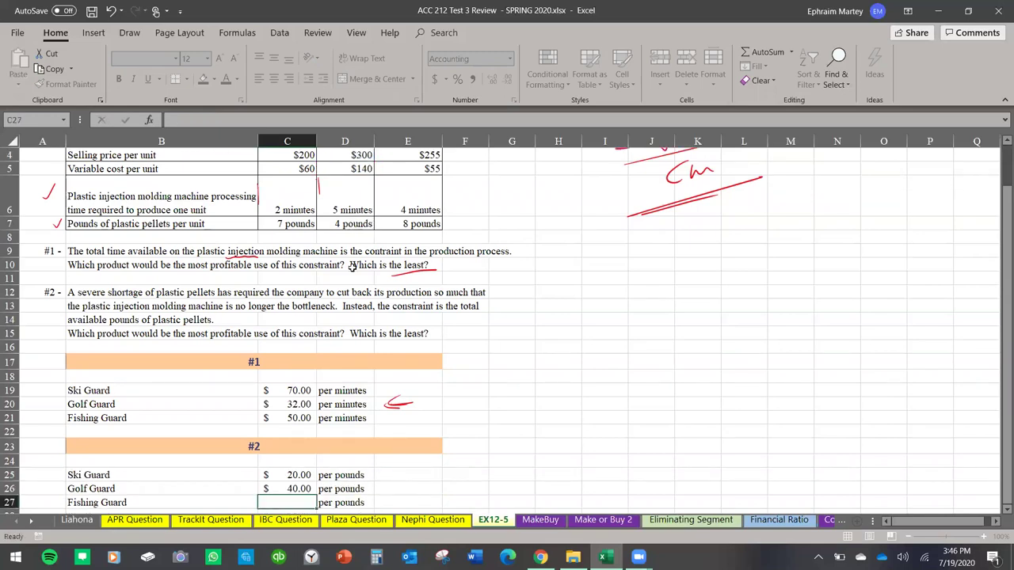
# Calculate the Fishing Guard's contribution margin per pound in C27 by dividing selling price minus variable cost (E4-E5) by its 8 pounds.
pyautogui.scroll(-1, 324, 384)
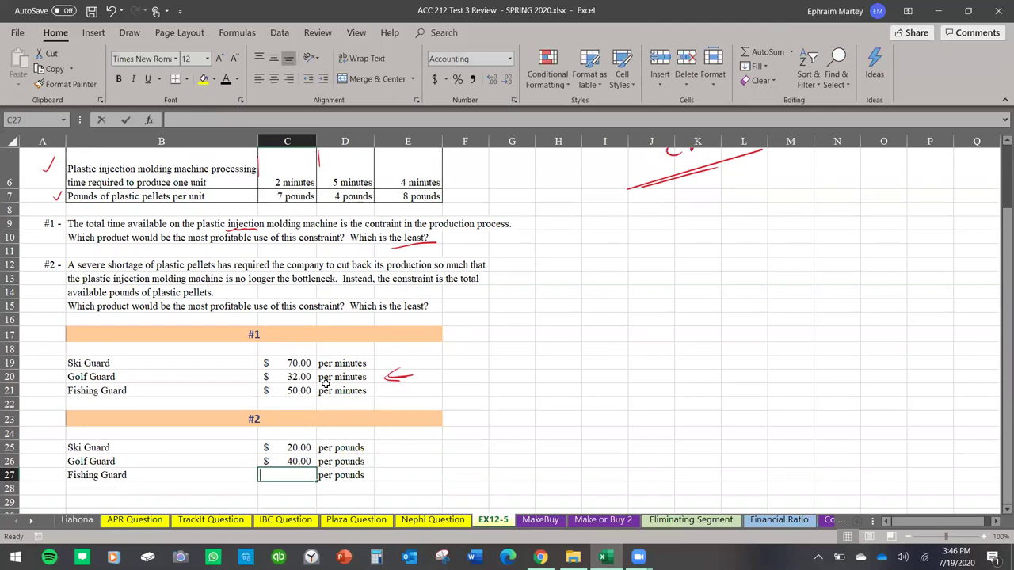
pyautogui.write('=(')
pyautogui.scroll(2, 332, 381)
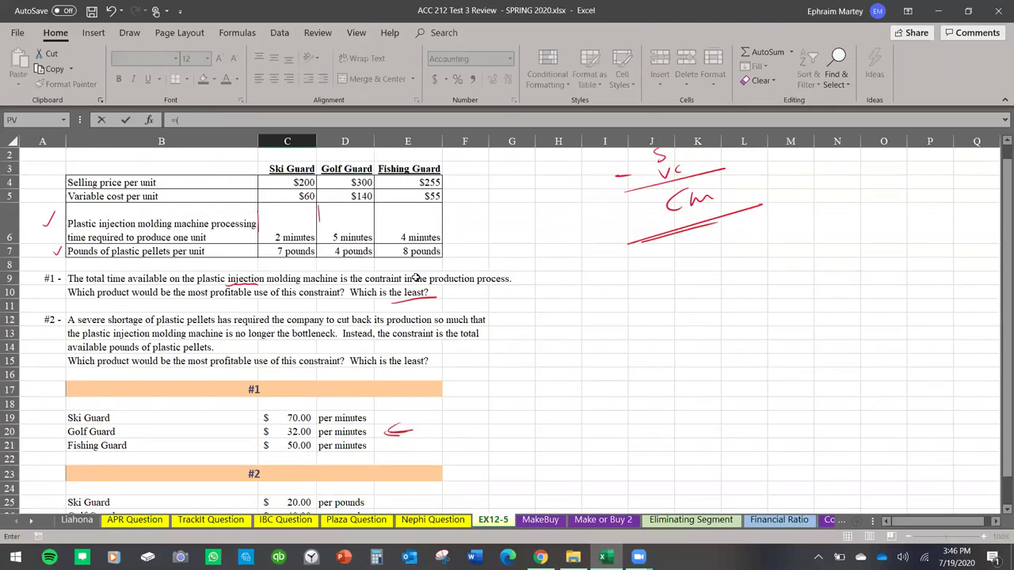
pyautogui.click(414, 183)
pyautogui.write('-')
pyautogui.click(415, 195)
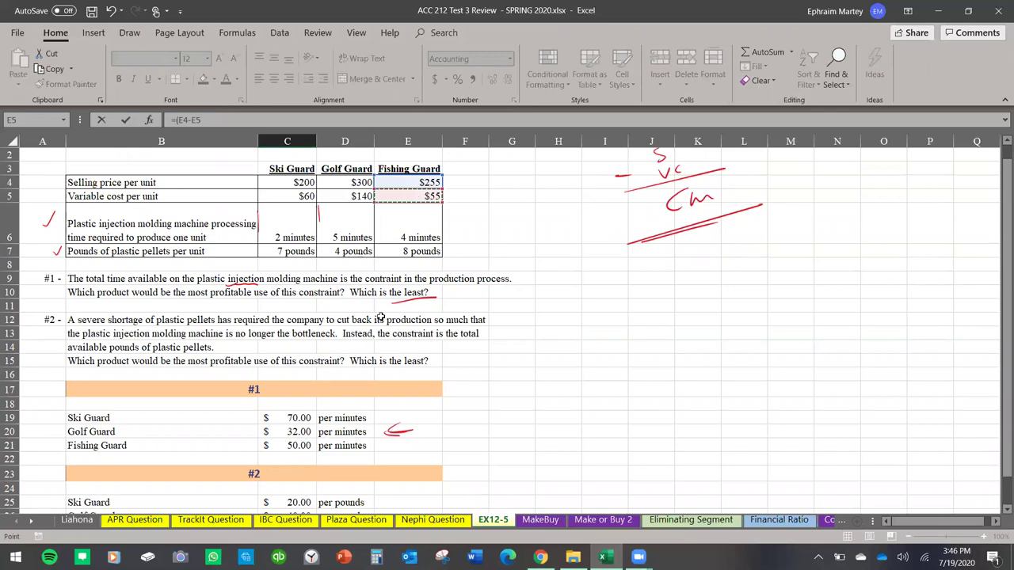
pyautogui.scroll(-2, 384, 318)
pyautogui.write(')/')
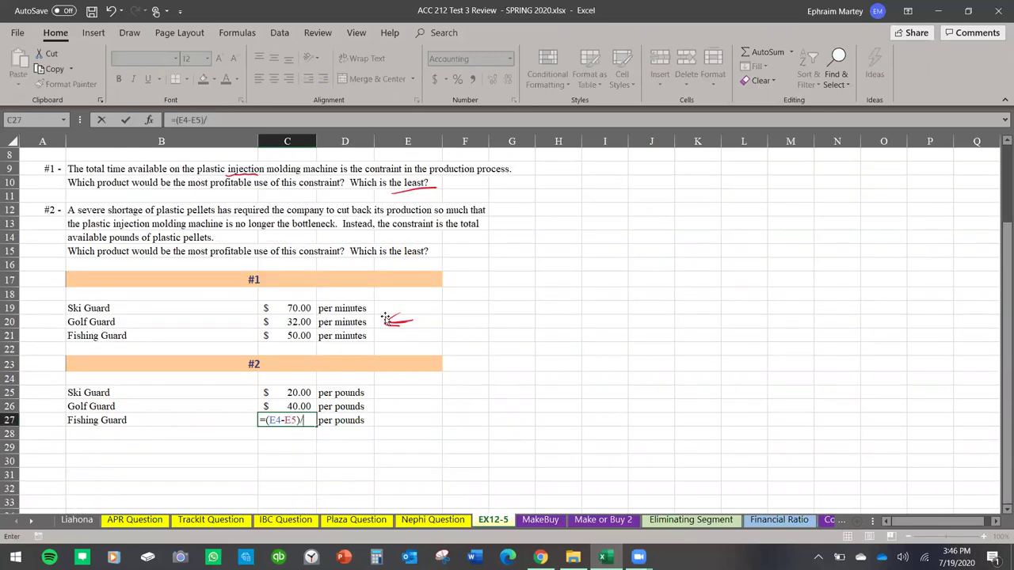
pyautogui.scroll(2, 384, 318)
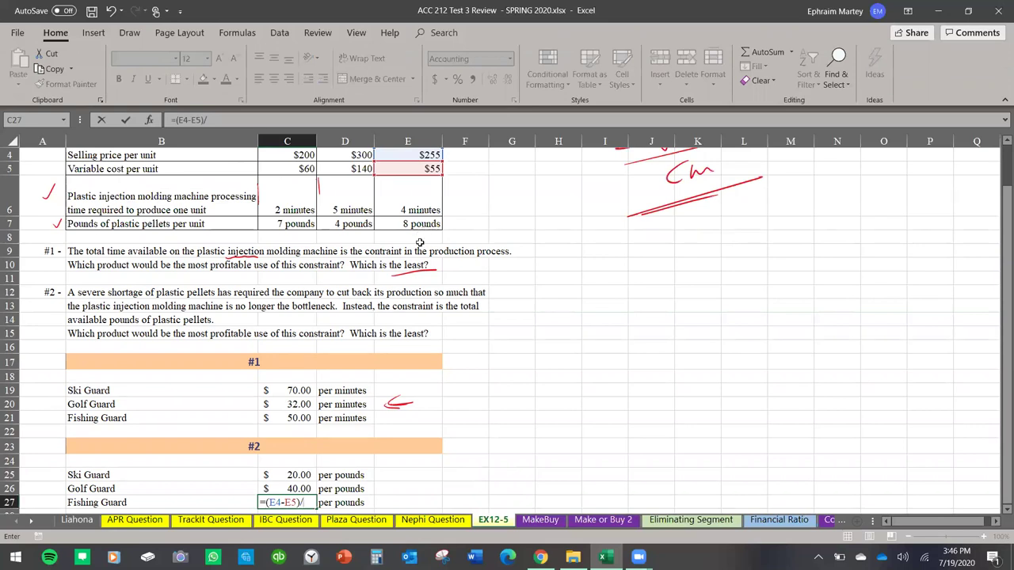
pyautogui.scroll(-1, 420, 246)
pyautogui.write('E7')
pyautogui.press('Return')
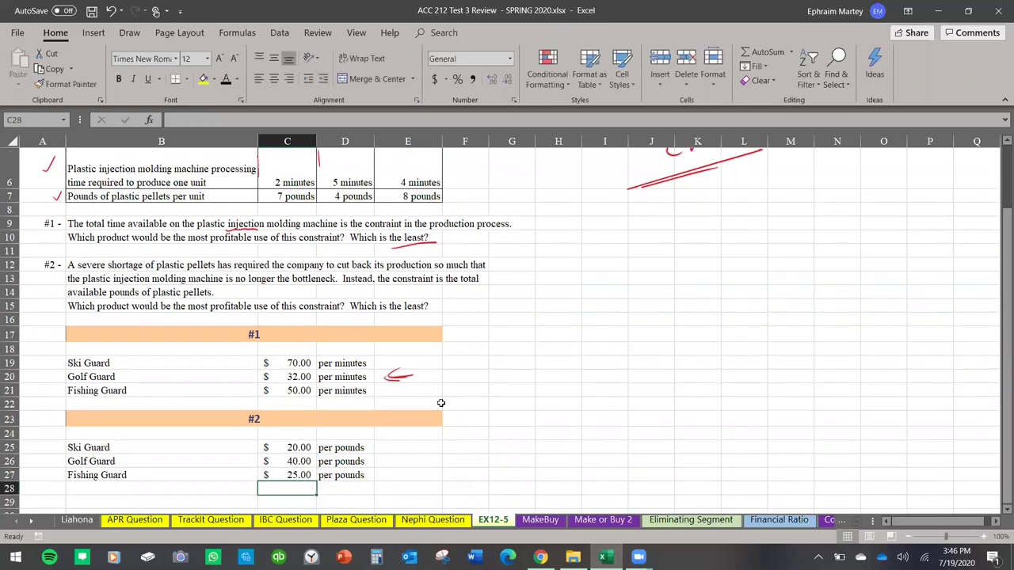
# Inspect the formula behind the Golf Guard's per-pound amount in C26, leaving it unedited.
pyautogui.click(305, 462)
pyautogui.doubleClick(305, 462)
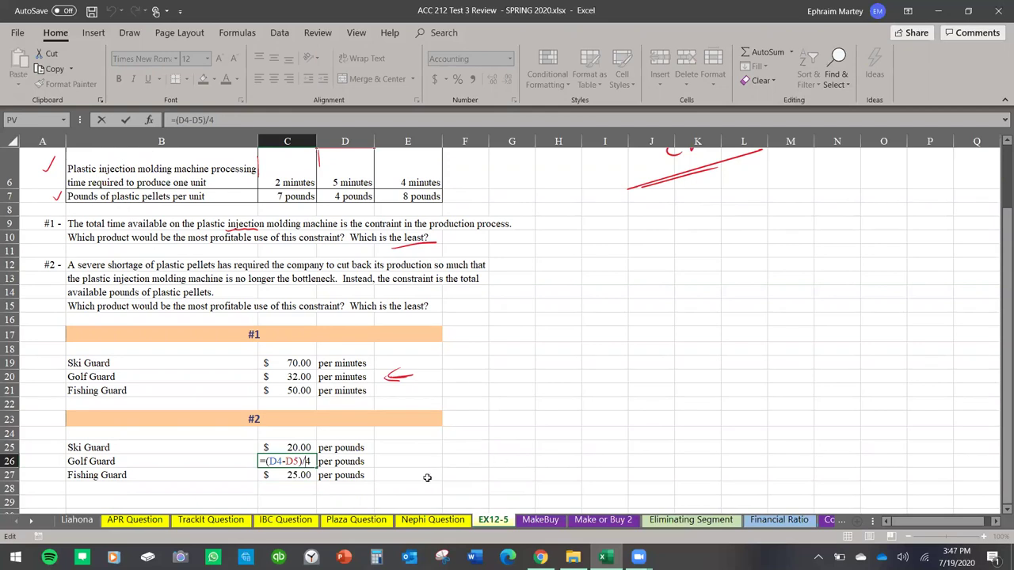
pyautogui.press('Escape')
# Circle the Fishing Guard's per-pound amount in ink, draw an arrow beside its row, and add ink marks near the Golf Guard results.
pyautogui.scroll(-1, 458, 476)
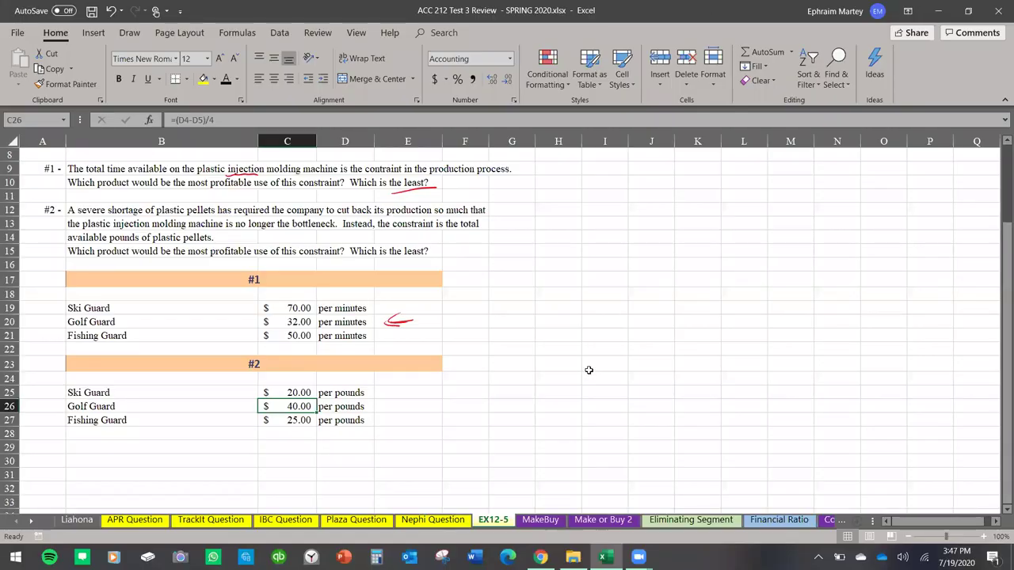
pyautogui.moveTo(293, 413); pyautogui.dragTo(273, 414)
pyautogui.moveTo(407, 423); pyautogui.dragTo(385, 429)
pyautogui.moveTo(277, 414)
pyautogui.mouseDown()
pyautogui.moveTo(314, 422)
pyautogui.moveTo(270, 415)
pyautogui.mouseUp()
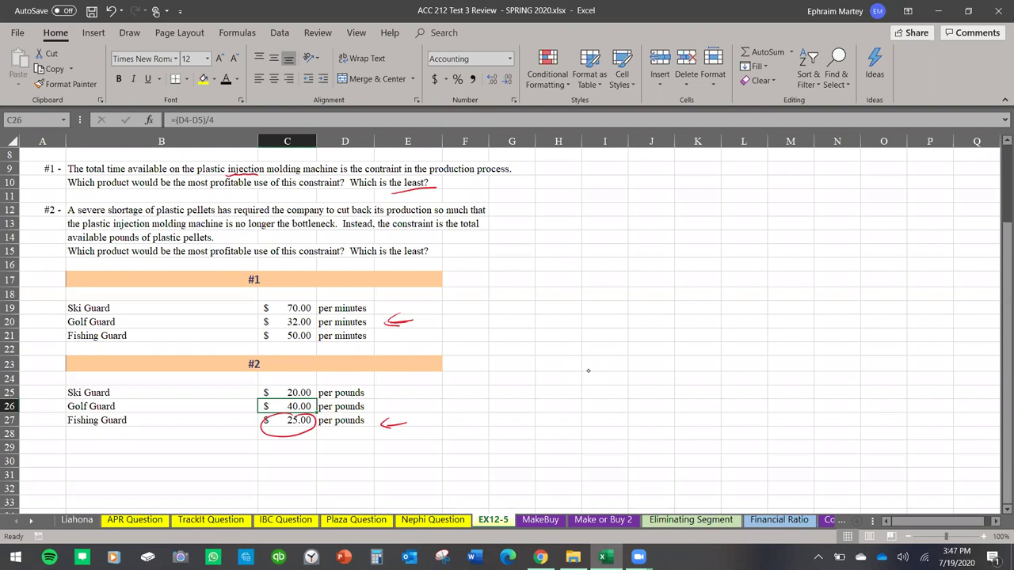
pyautogui.moveTo(409, 403)
pyautogui.mouseDown()
pyautogui.moveTo(383, 408)
pyautogui.moveTo(455, 412)
pyautogui.mouseUp()
pyautogui.moveTo(443, 408); pyautogui.dragTo(453, 406)
pyautogui.moveTo(366, 299); pyautogui.dragTo(368, 320)
# On the MakeBuy sheet, draw ink brackets around the problem and cost table, and underline the total cost per unit and 12,000.
pyautogui.hotkey('ctrl', 'pagedown')
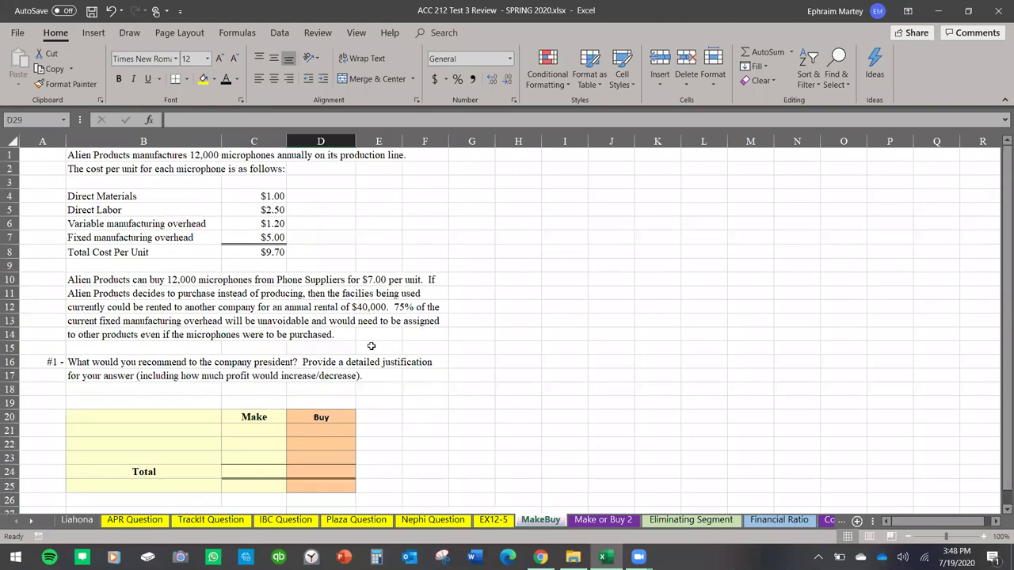
pyautogui.moveTo(477, 168); pyautogui.dragTo(480, 298)
pyautogui.moveTo(32, 174); pyautogui.dragTo(36, 316)
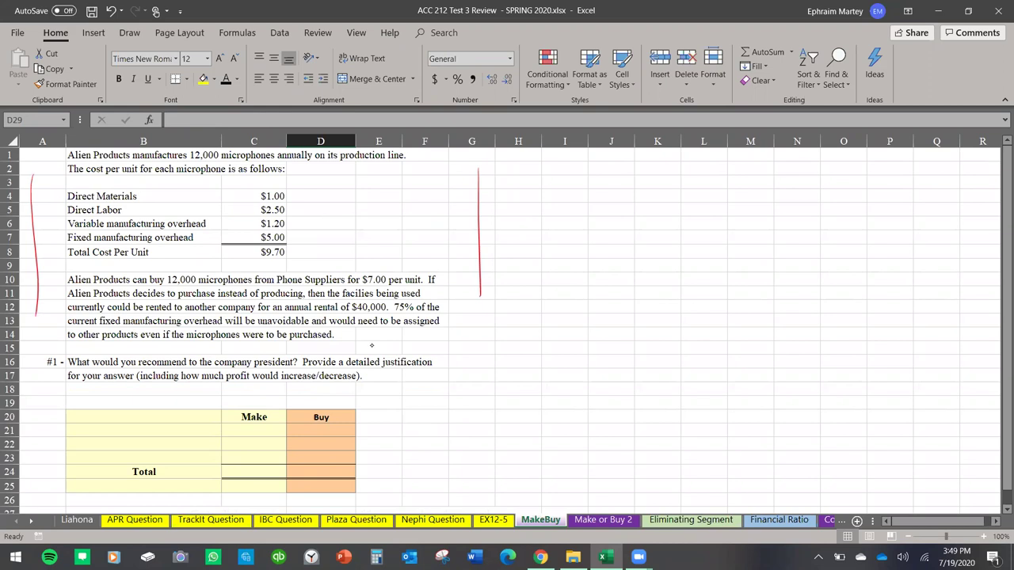
pyautogui.moveTo(62, 182); pyautogui.dragTo(61, 260)
pyautogui.moveTo(302, 182)
pyautogui.mouseDown()
pyautogui.moveTo(305, 258)
pyautogui.moveTo(291, 249)
pyautogui.mouseUp()
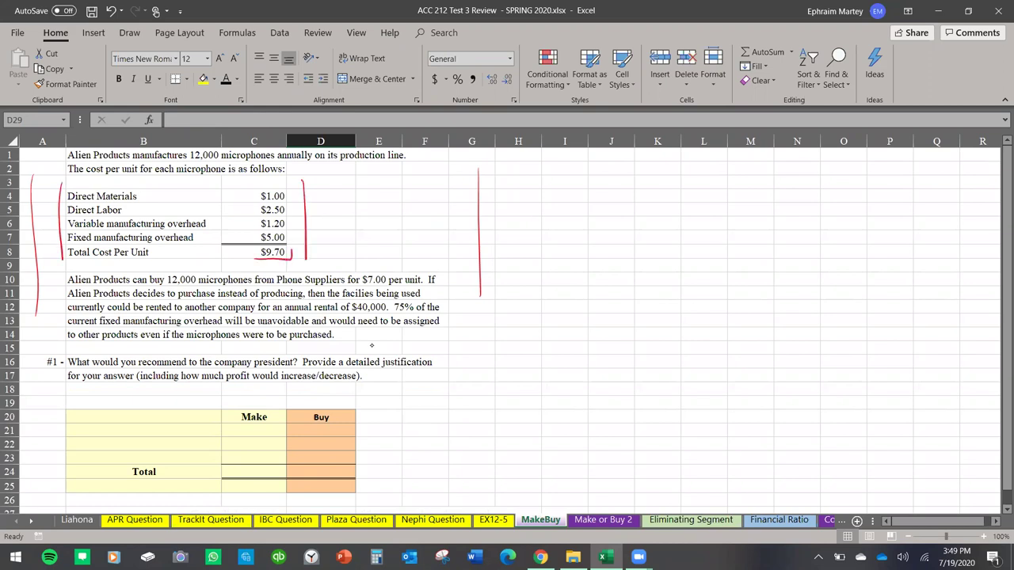
pyautogui.moveTo(191, 160); pyautogui.dragTo(212, 160)
# Calculate the cost of making the microphones in C21 by multiplying the total cost per unit (C8) by 12000.
pyautogui.click(274, 432)
pyautogui.write('=')
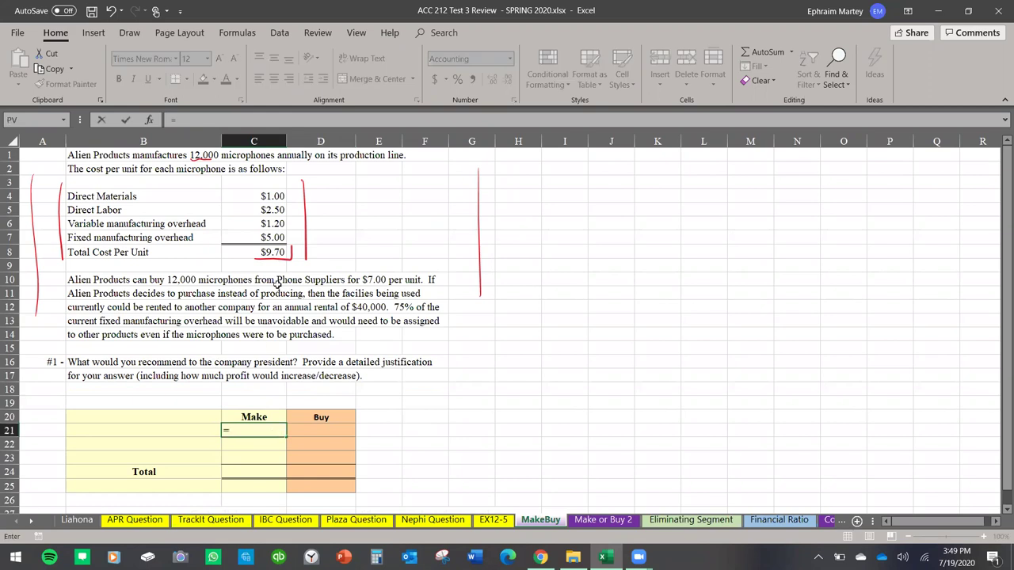
pyautogui.click(271, 254)
pyautogui.press('Delete')
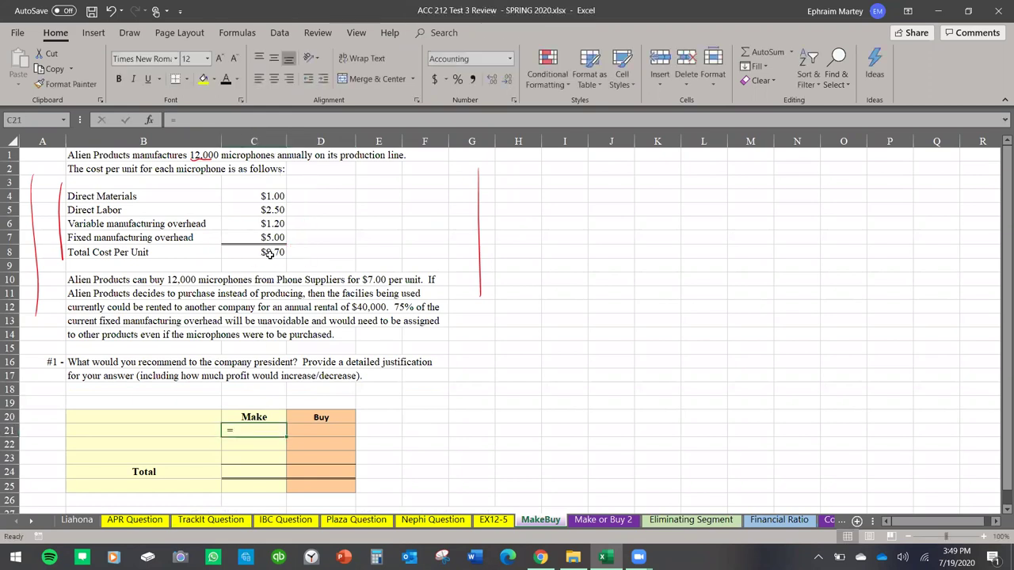
pyautogui.doubleClick(254, 431)
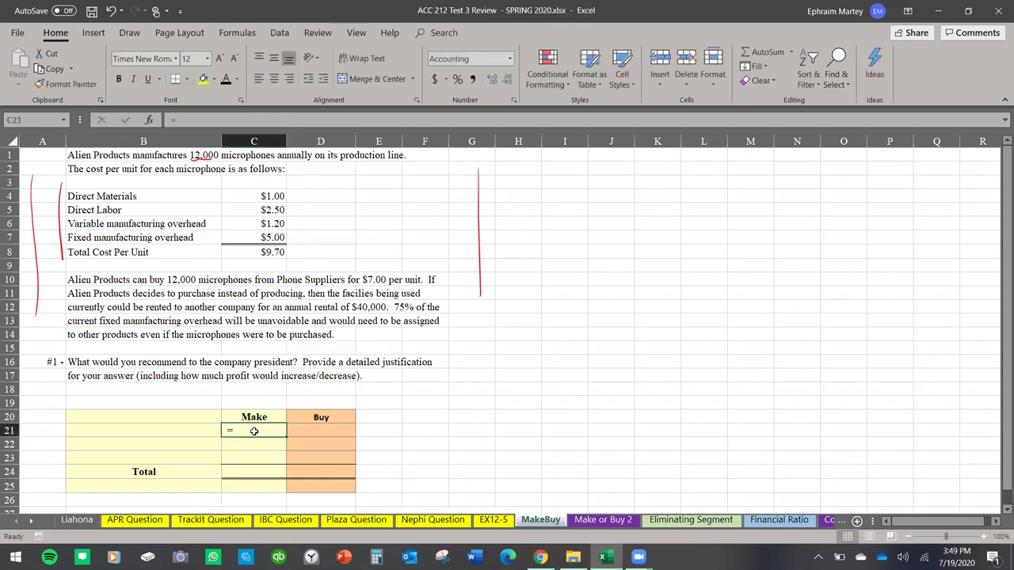
pyautogui.click(272, 252)
pyautogui.write('*')
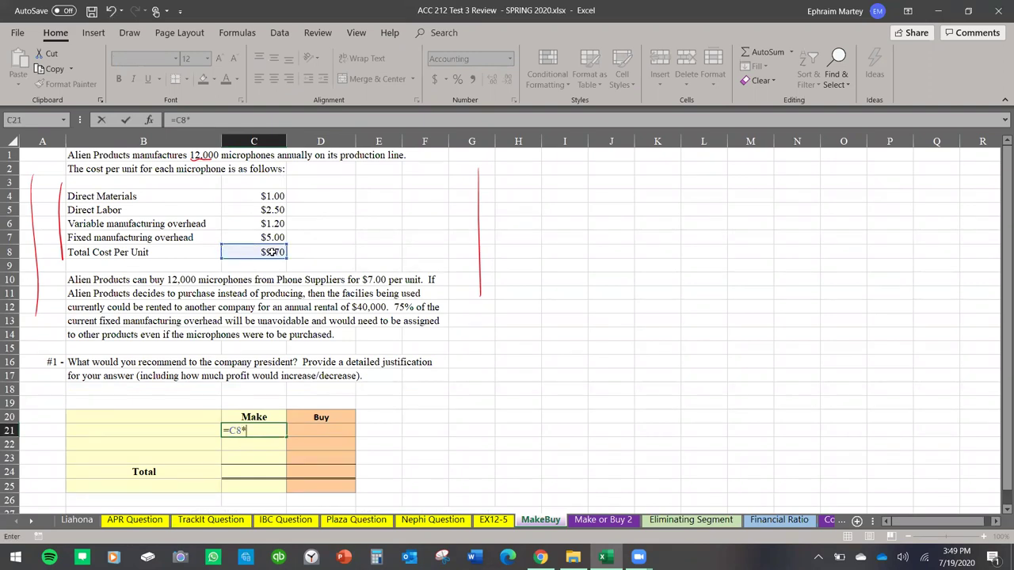
pyautogui.write('12')
pyautogui.press('Return')
# Total the Make column in C24 with AutoSum over C21:C23.
pyautogui.click(263, 474)
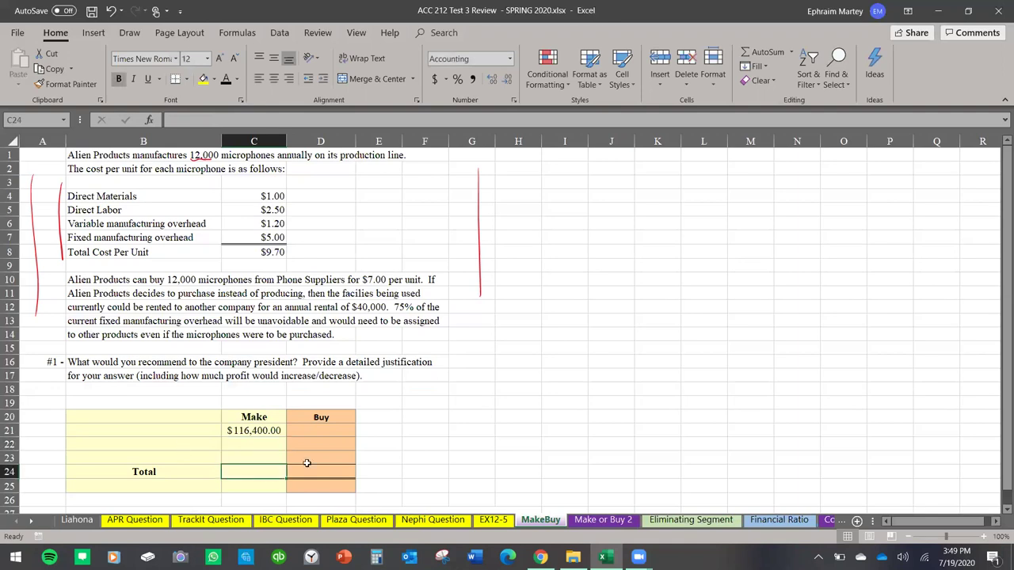
pyautogui.click(765, 52)
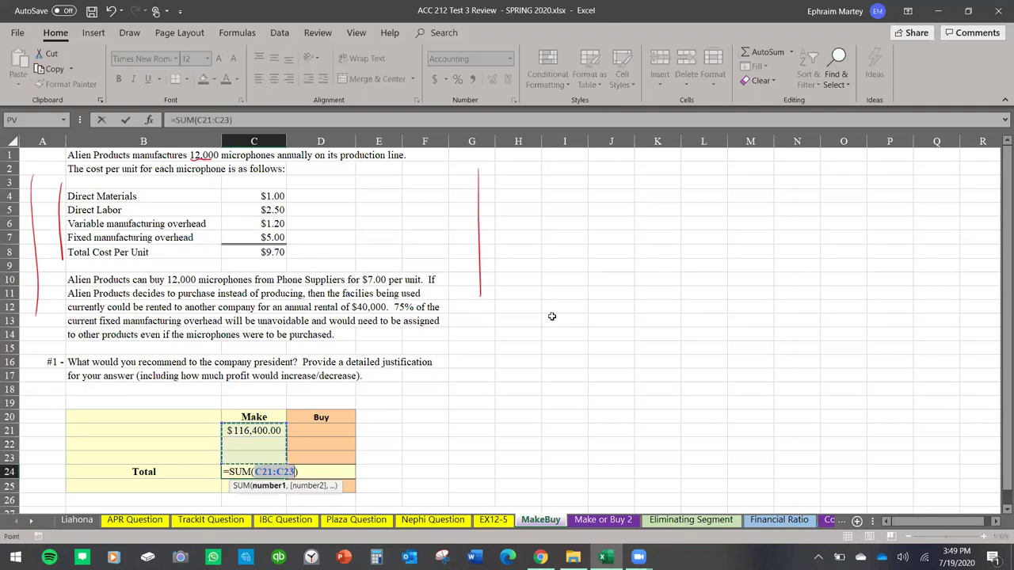
pyautogui.press('Return')
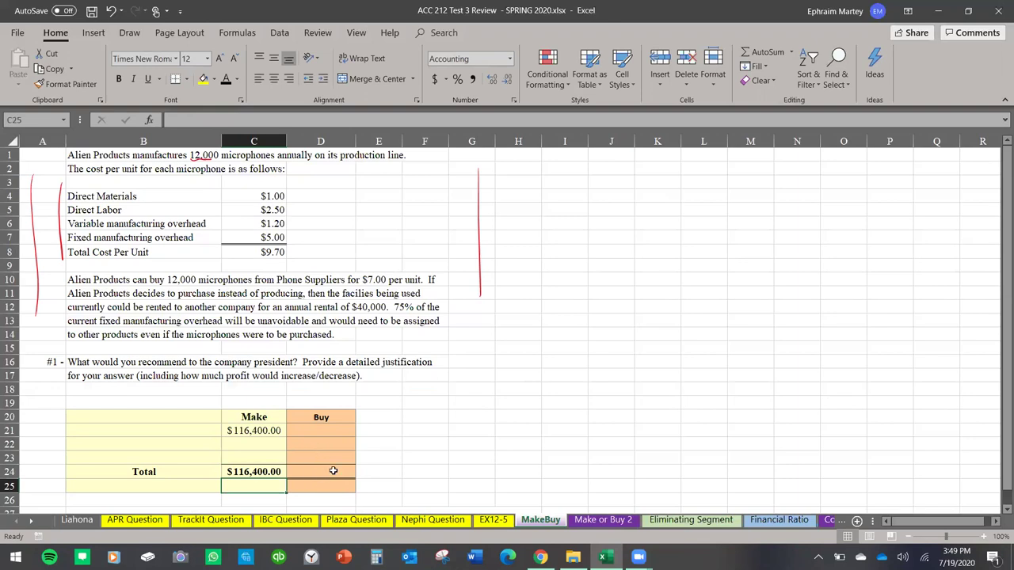
# Underline the $7.00 supplier price in ink and enter the purchase cost =7*12000 in D21 of the Buy column.
pyautogui.click(337, 432)
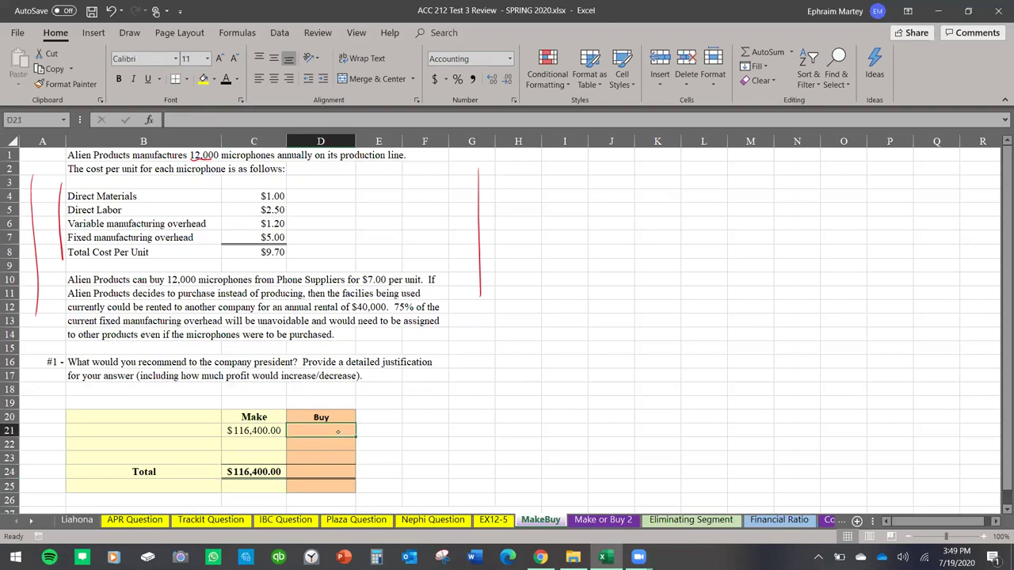
pyautogui.moveTo(367, 286); pyautogui.dragTo(386, 285)
pyautogui.write('=')
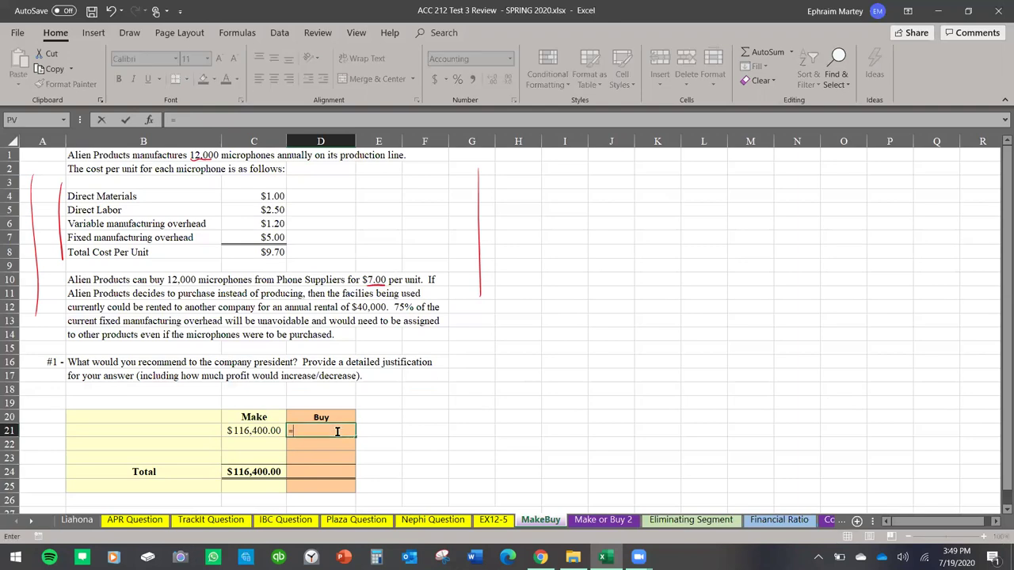
pyautogui.write('7*12000')
pyautogui.press('Return')
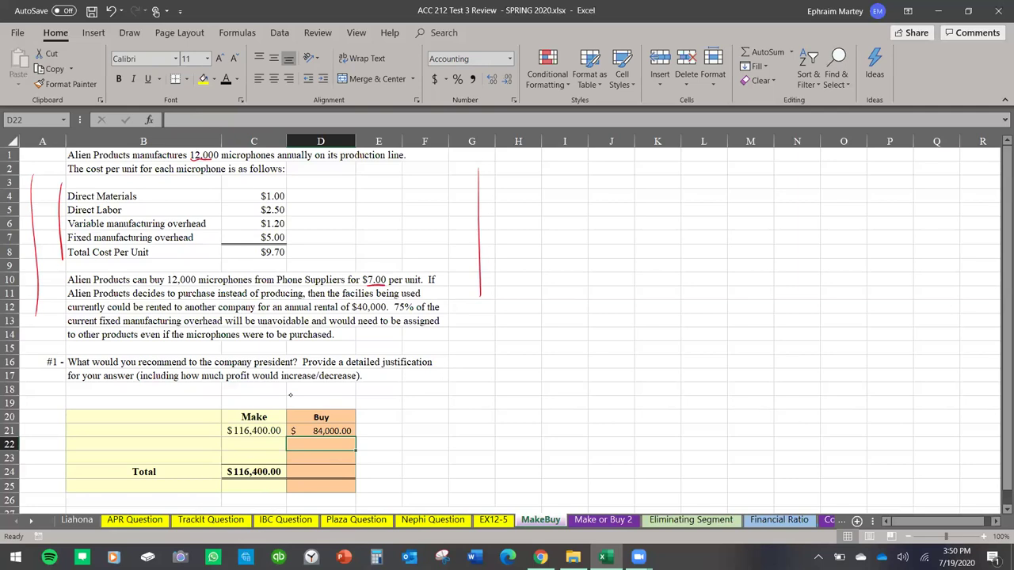
# Underline the $40,000 rental in ink and enter it as the deduction =-40000 in D22 of the Buy column.
pyautogui.moveTo(354, 313); pyautogui.dragTo(390, 314)
pyautogui.write('=-')
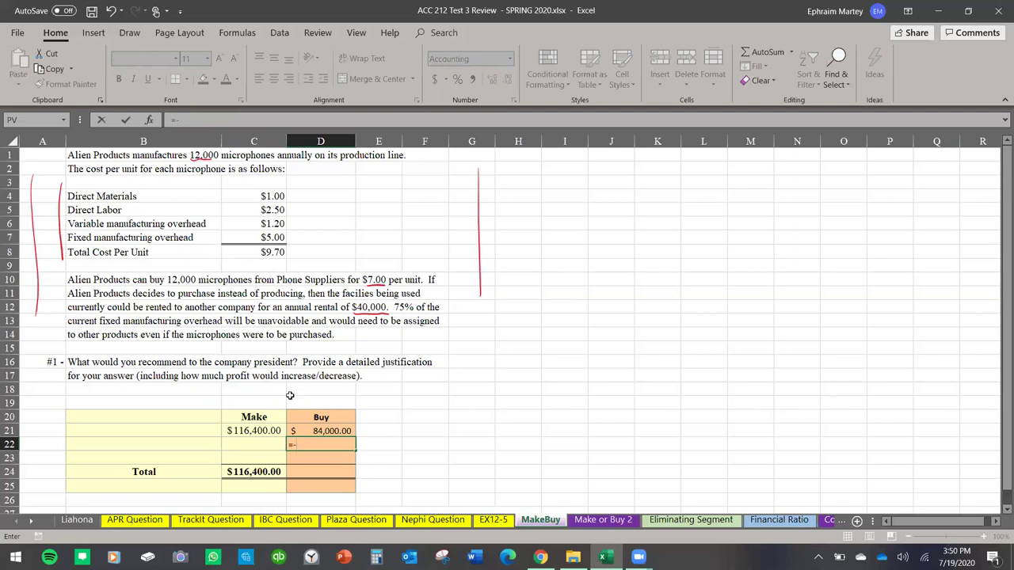
pyautogui.write('40000')
pyautogui.press('Return')
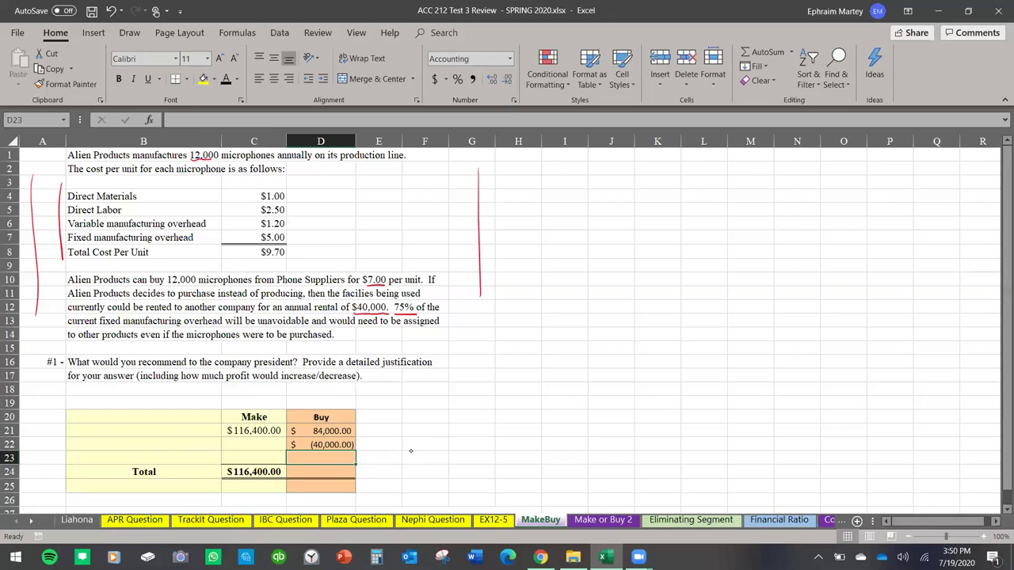
# Handwrite 75% beside the fixed manufacturing overhead and enter the unavoidable overhead as =(C7*75%)*12000 in D23.
pyautogui.moveTo(292, 229)
pyautogui.mouseDown()
pyautogui.moveTo(302, 235)
pyautogui.moveTo(290, 246)
pyautogui.moveTo(347, 237)
pyautogui.mouseUp()
pyautogui.write('=(')
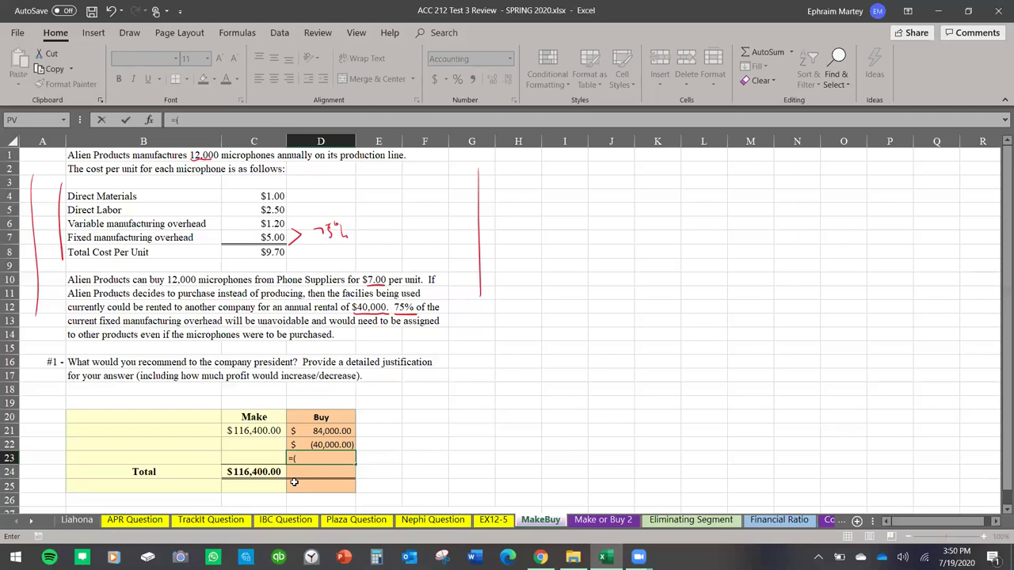
pyautogui.click(264, 237)
pyautogui.write('*75%')
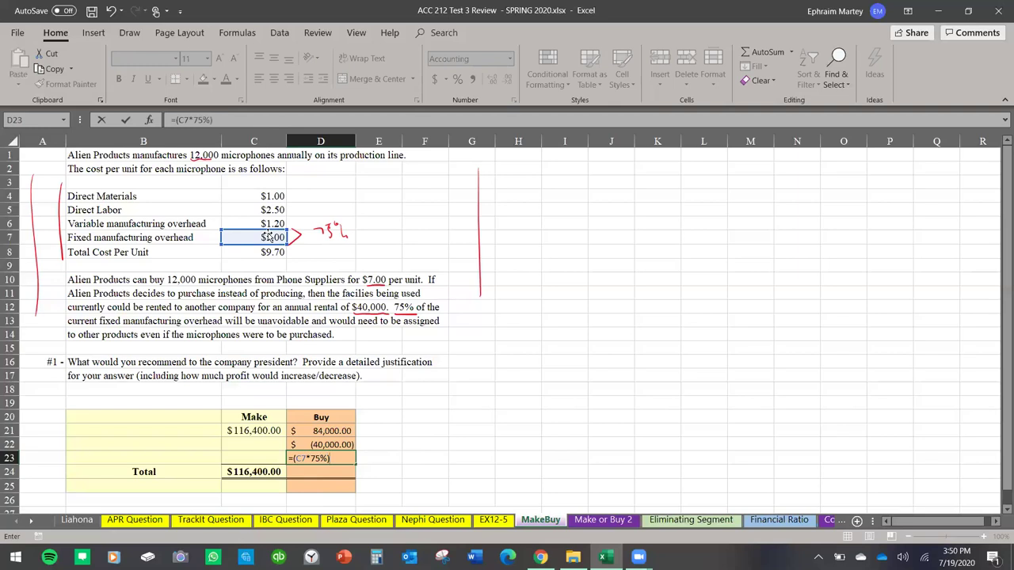
pyautogui.write(')*12000')
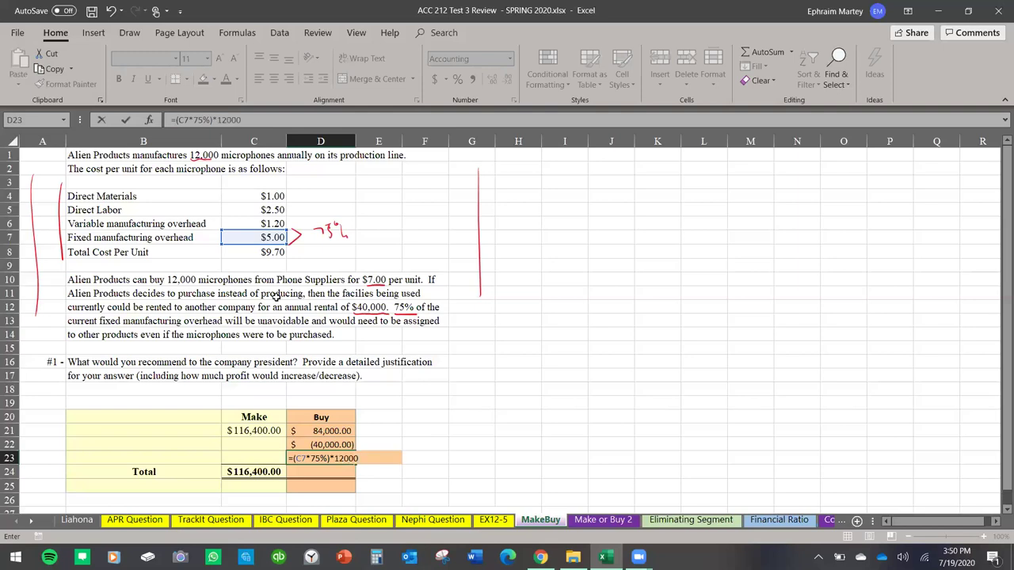
pyautogui.press('Return')
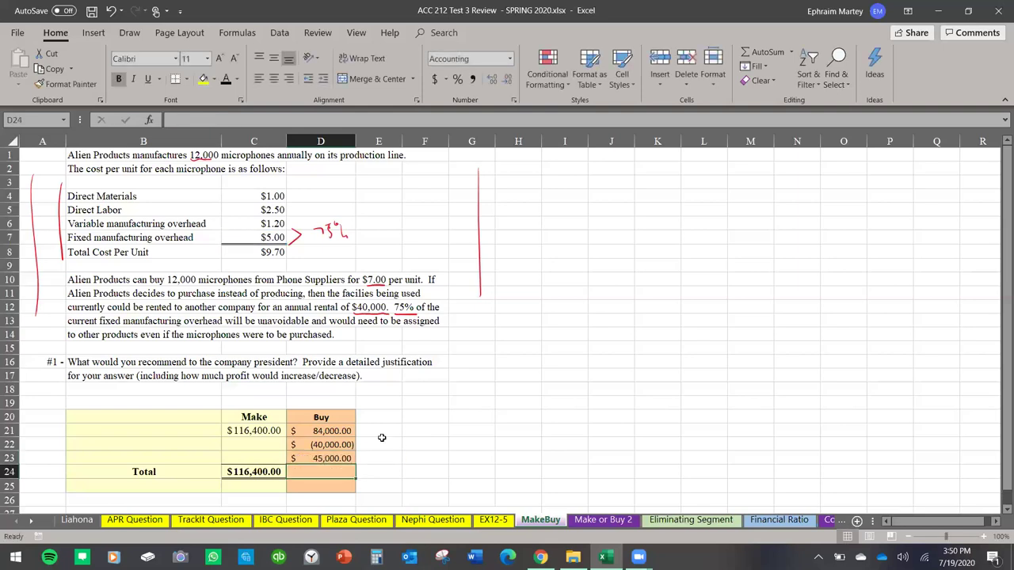
# Try to fill the Make total formula across into the Buy total in D24.
pyautogui.click(406, 457)
pyautogui.click(269, 472)
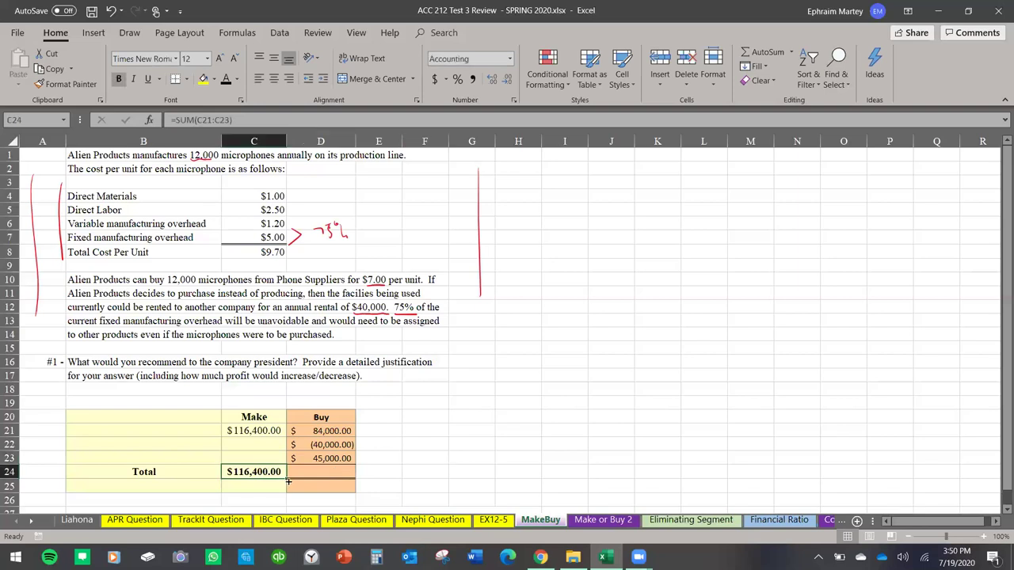
pyautogui.moveTo(287, 479); pyautogui.dragTo(321, 486)
pyautogui.click(322, 486)
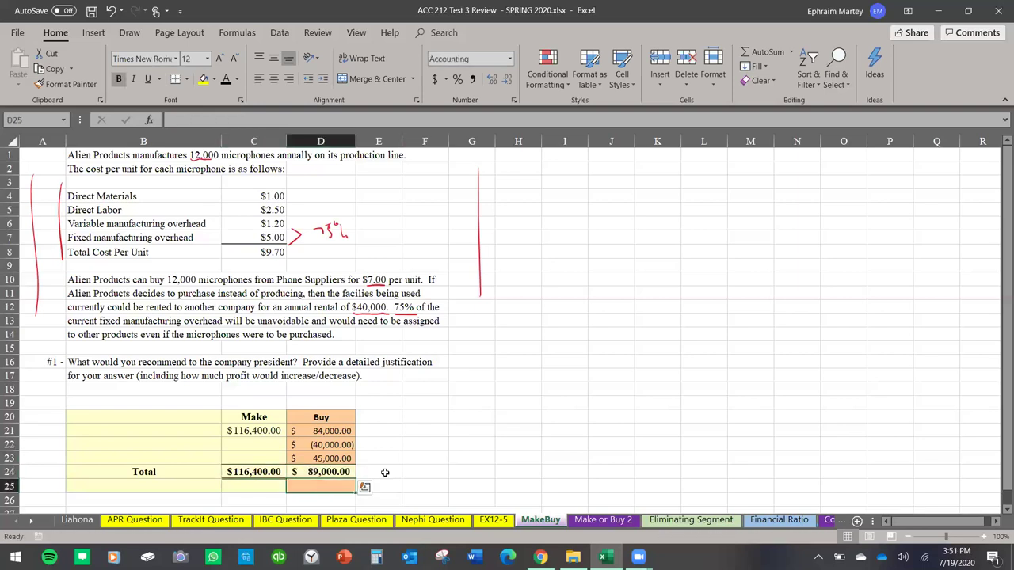
pyautogui.click(339, 471)
pyautogui.press('Delete')
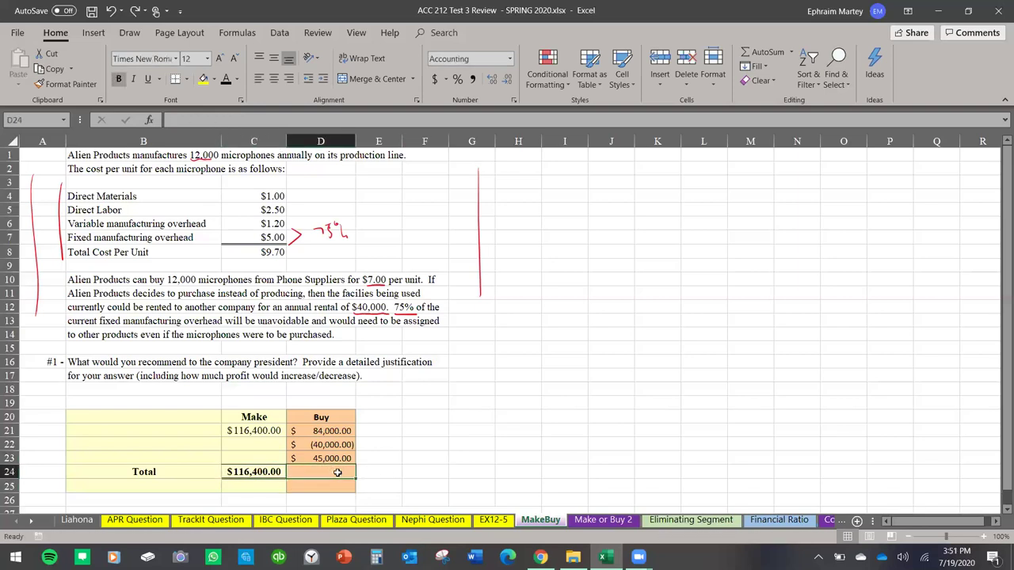
# Total the Buy column in D24 with AutoSum over D21:D23.
pyautogui.click(756, 51)
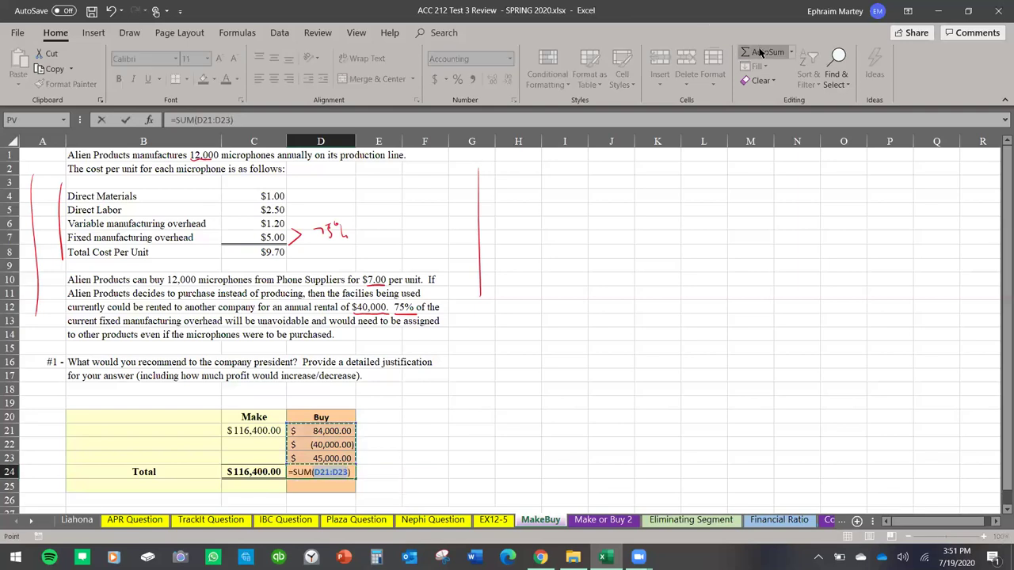
pyautogui.press('Return')
pyautogui.scroll(-1, 723, 232)
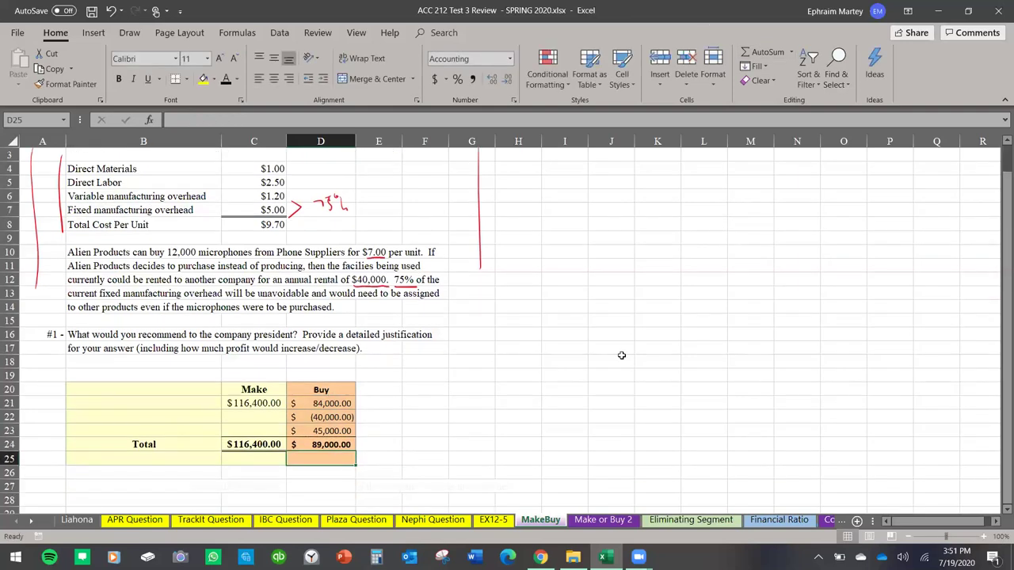
pyautogui.click(618, 359)
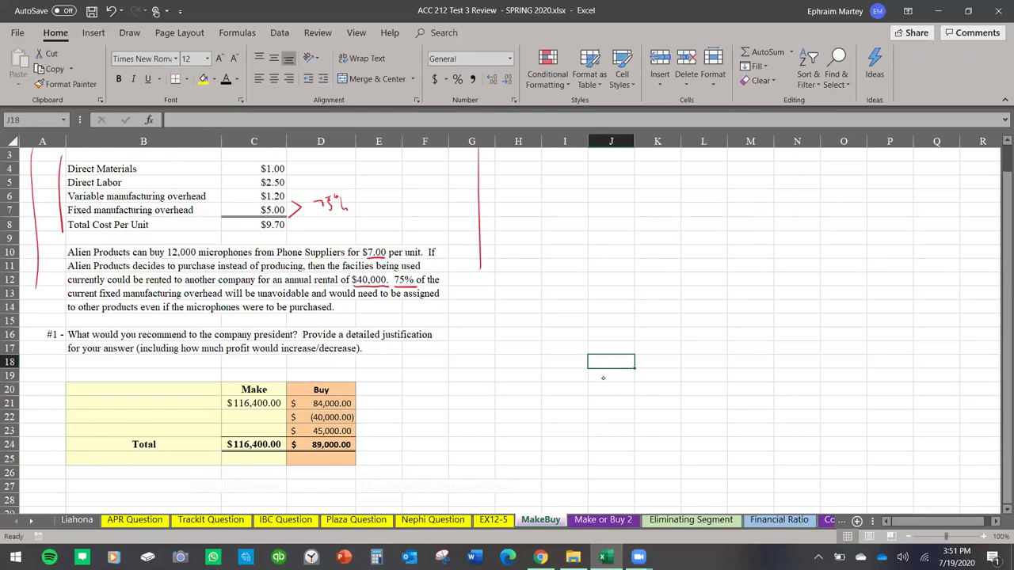
# Draw an ink arrow pointing at the Buy total and handwrite a note beside it.
pyautogui.moveTo(380, 456); pyautogui.dragTo(353, 463)
pyautogui.moveTo(412, 438)
pyautogui.mouseDown()
pyautogui.moveTo(412, 448)
pyautogui.moveTo(428, 444)
pyautogui.mouseUp()
pyautogui.moveTo(437, 446); pyautogui.dragTo(446, 444)
# Calculate the Make versus Buy cost difference in D27 as =C24-D24.
pyautogui.click(317, 486)
pyautogui.write('=')
pyautogui.click(261, 444)
pyautogui.write('-')
pyautogui.click(325, 445)
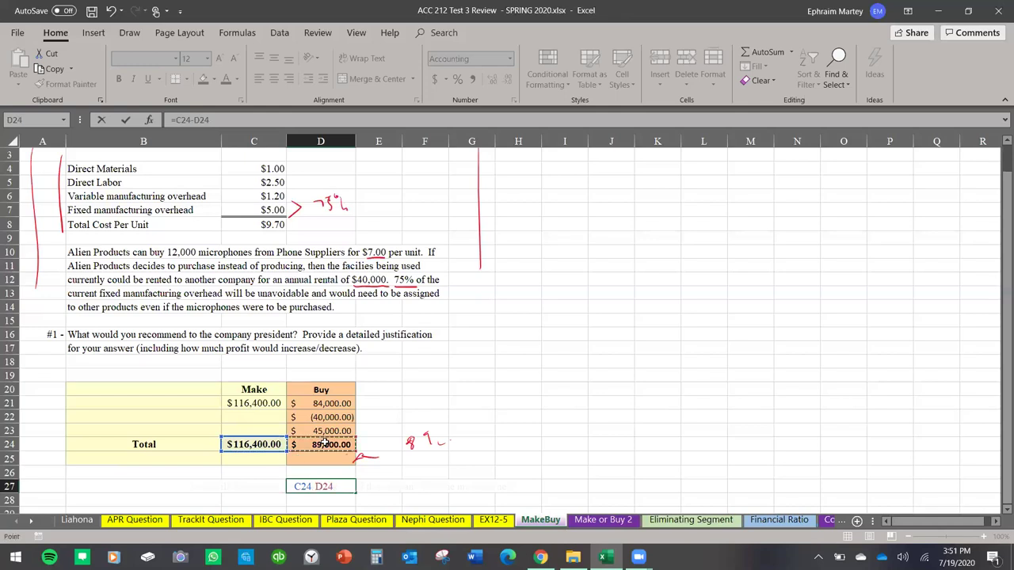
pyautogui.press('Return')
# Apply a black font colour to the whole of row 27 below the Make/Buy table.
pyautogui.click(11, 486)
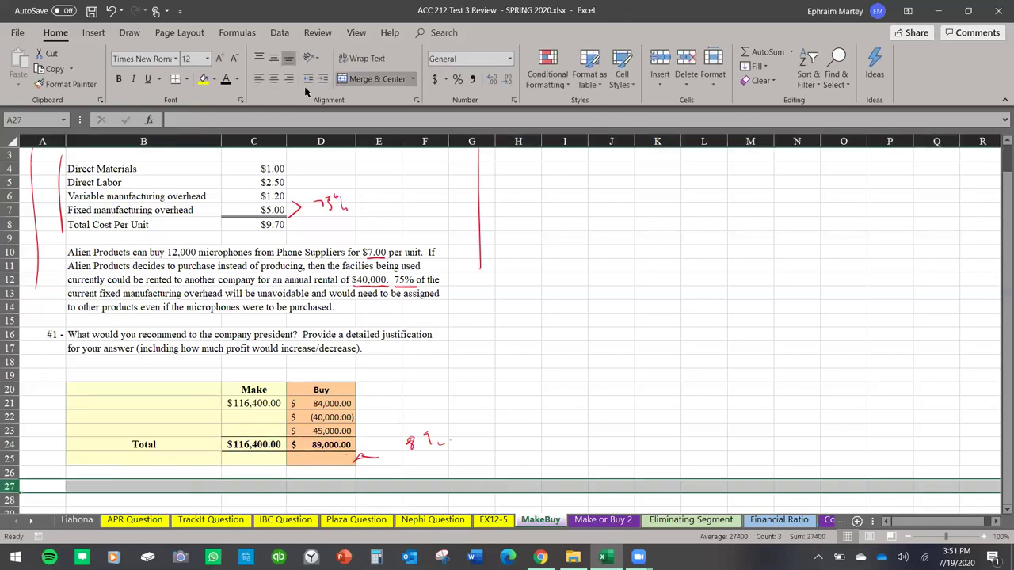
pyautogui.click(226, 78)
pyautogui.scroll(-1, 515, 467)
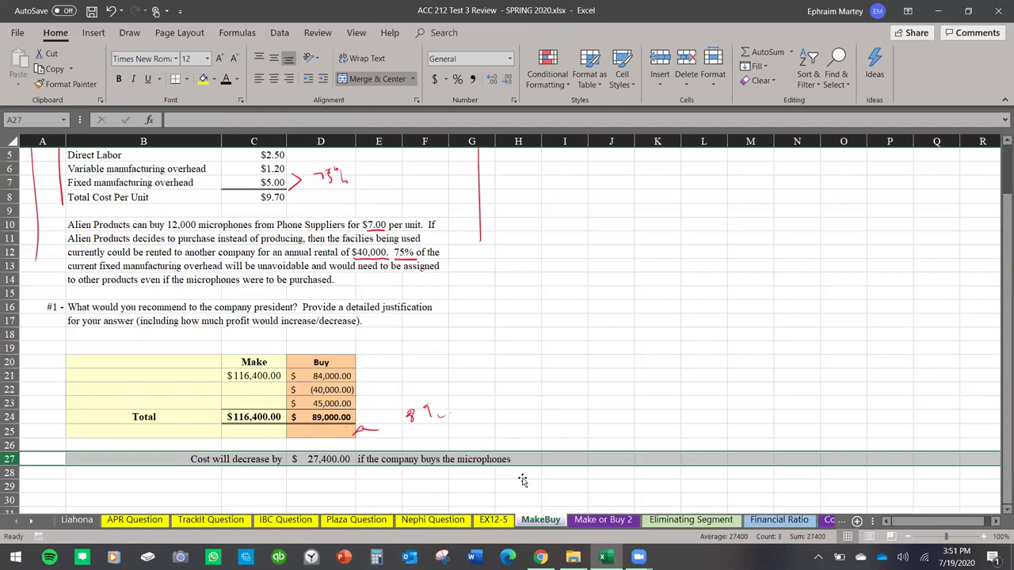
pyautogui.click(522, 476)
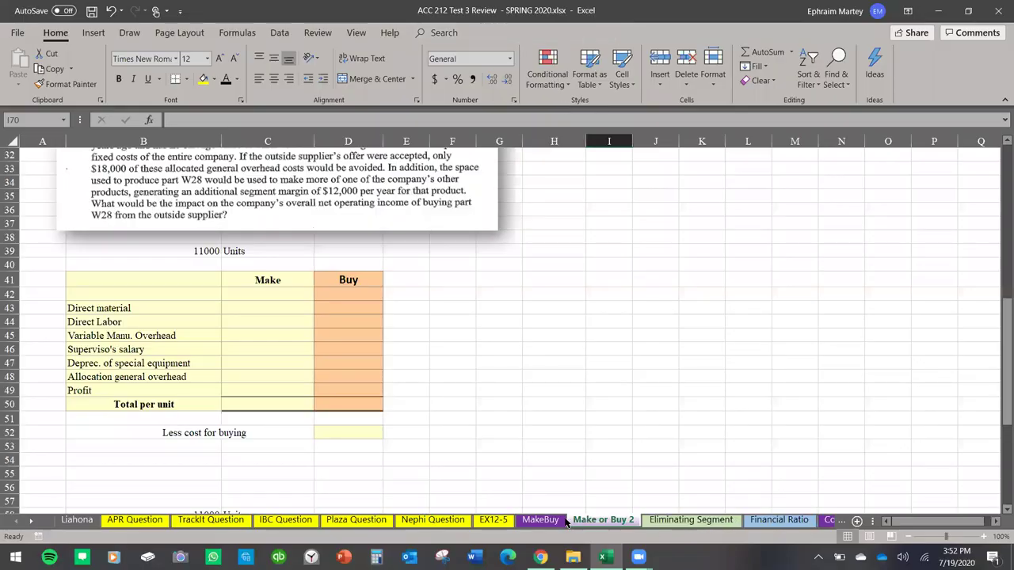
# On the Make or Buy 2 sheet, move the problem 44 picture beside the Make/Buy table and enlarge it slightly.
pyautogui.scroll(1, 467, 442)
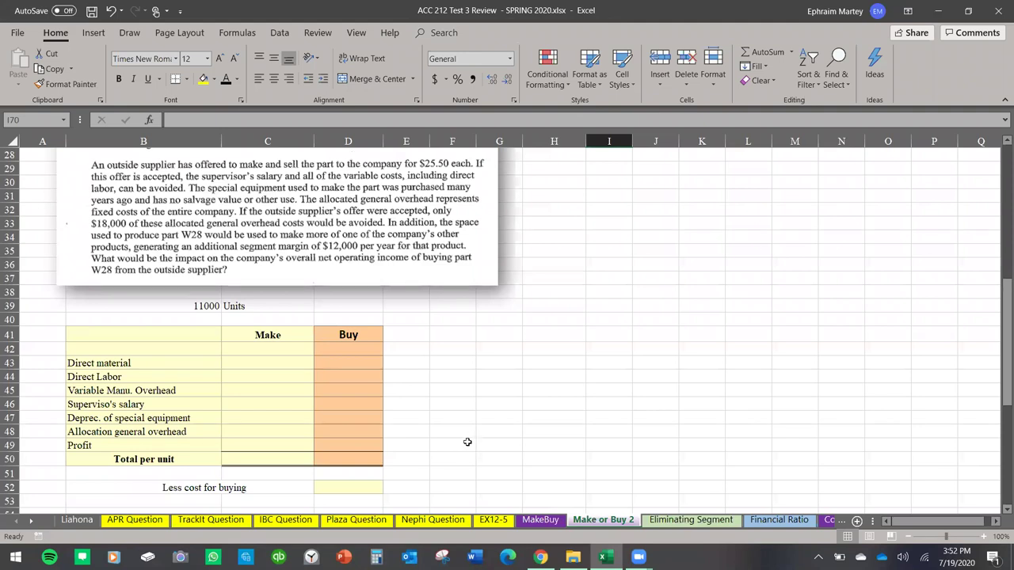
pyautogui.scroll(1, 468, 443)
pyautogui.moveTo(320, 252); pyautogui.dragTo(698, 428)
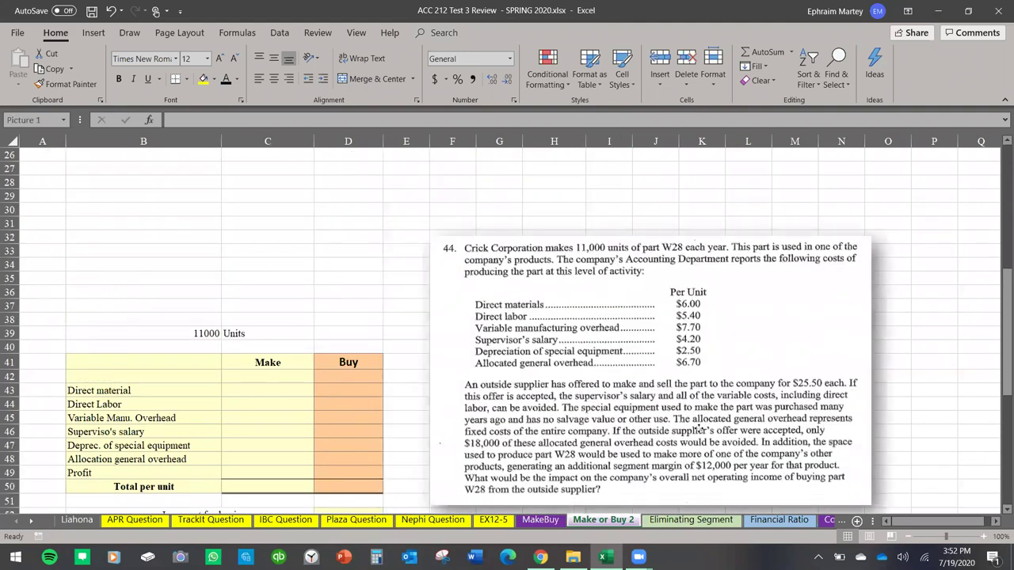
pyautogui.scroll(-1, 698, 428)
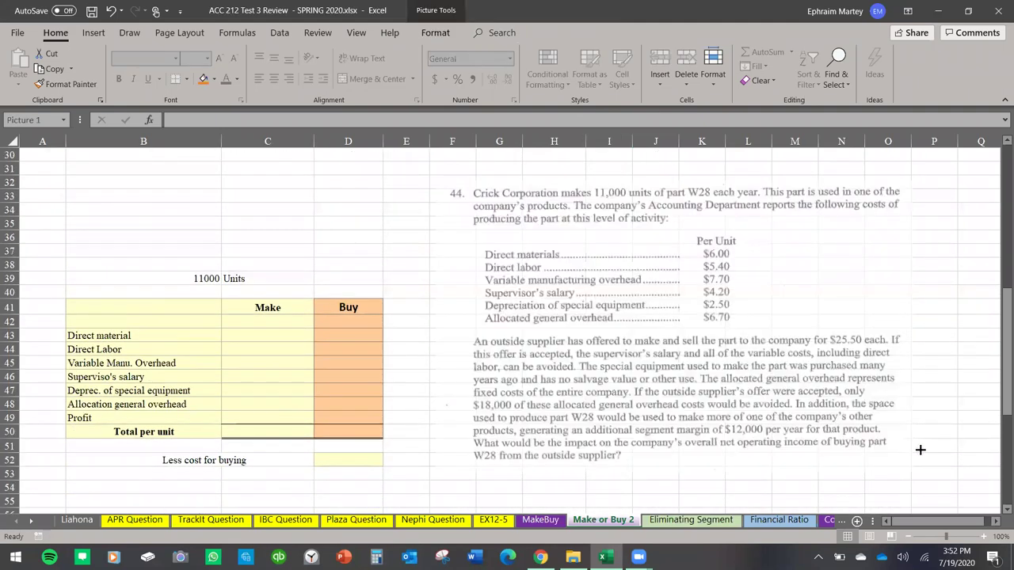
pyautogui.scroll(-1, 370, 417)
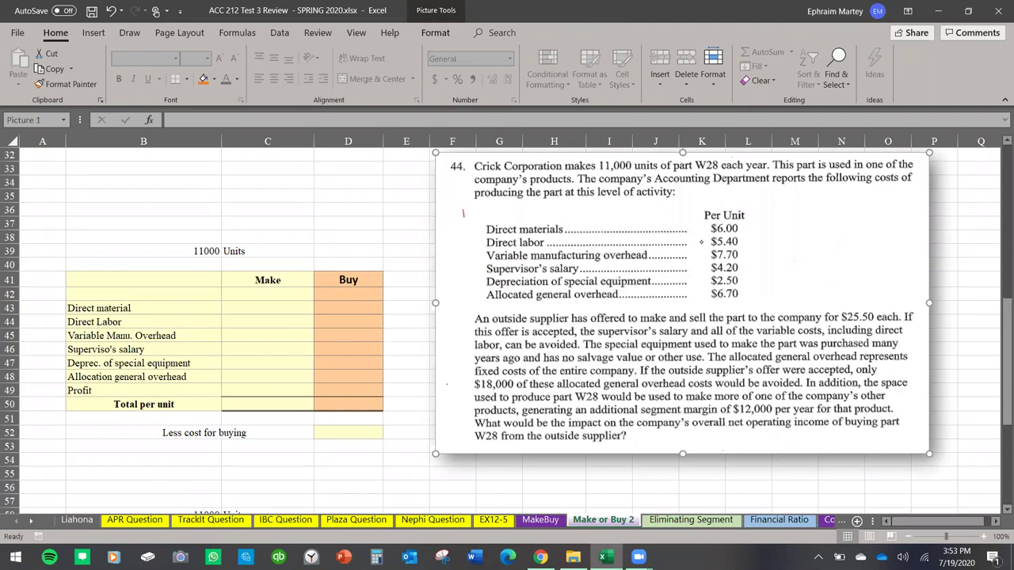
# Draw red ink lines on both sides of the per-unit cost list and underline 11,000 and W28 in problem 44.
pyautogui.moveTo(464, 212); pyautogui.dragTo(467, 281)
pyautogui.moveTo(759, 200); pyautogui.dragTo(765, 293)
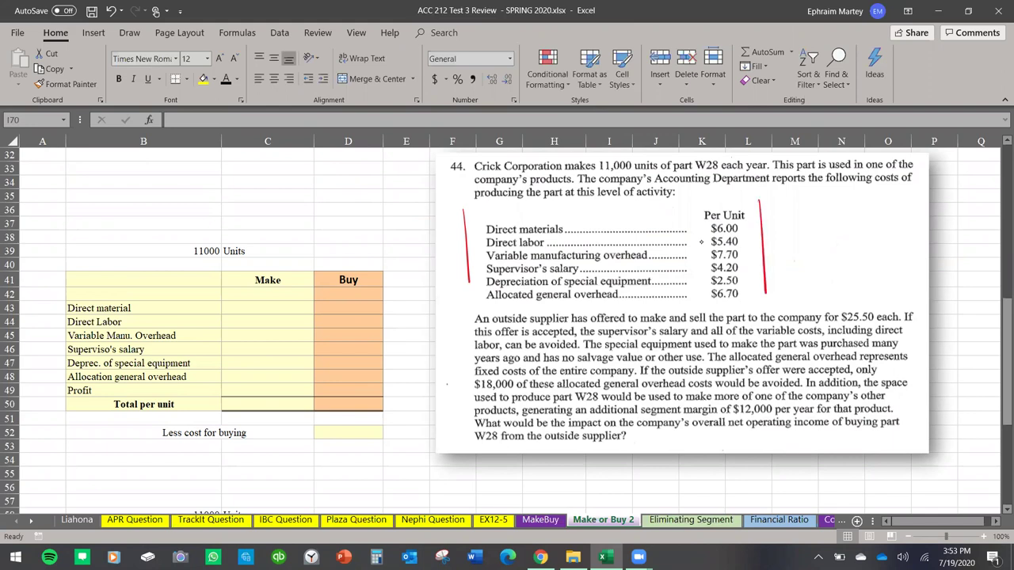
pyautogui.moveTo(599, 175); pyautogui.dragTo(723, 170)
pyautogui.click(292, 297)
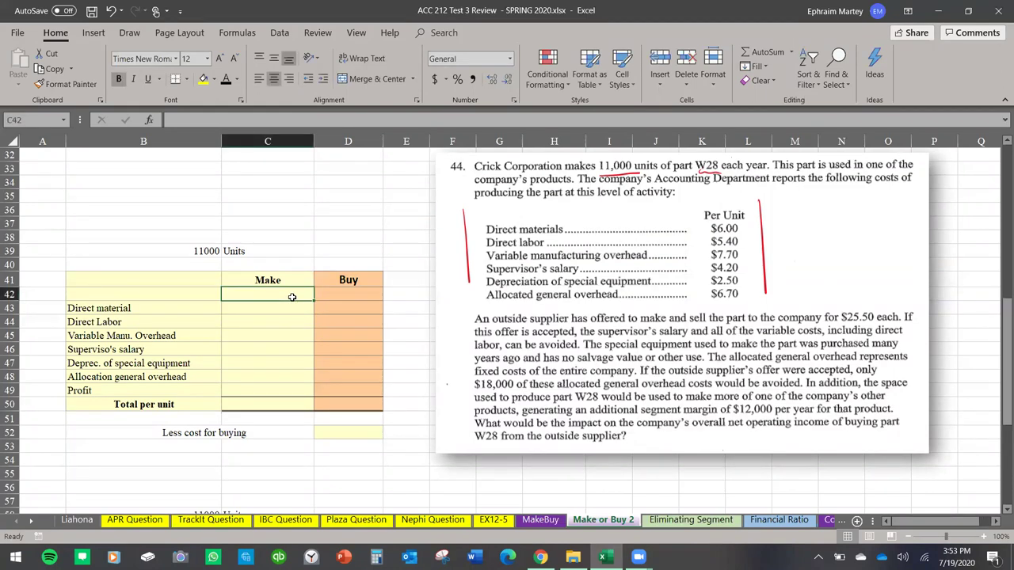
pyautogui.write('=')
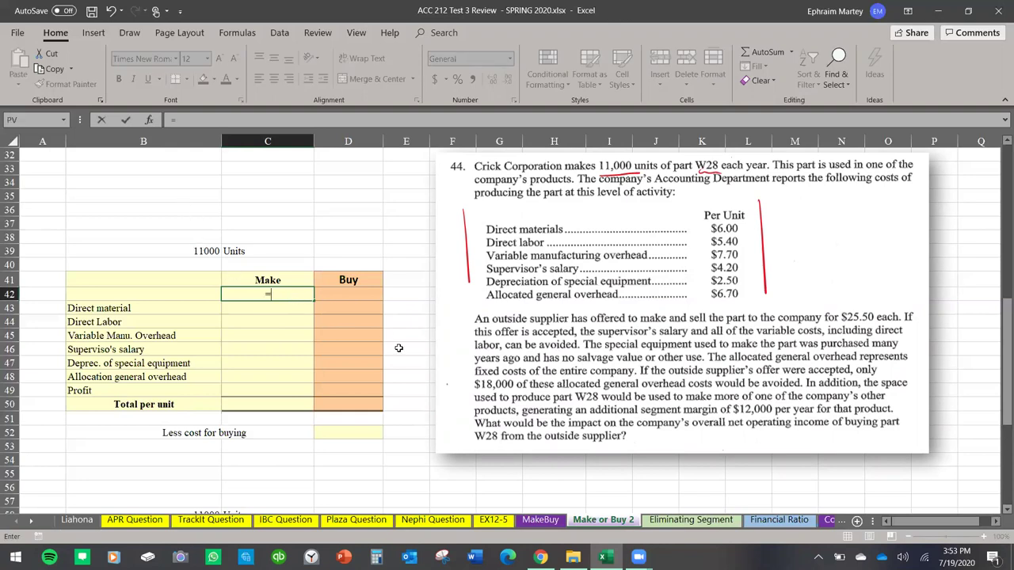
pyautogui.press('Escape')
# Fill in the Make column's direct material as =6*B39 in C43 and direct labor as =5.4*B39 in C44.
pyautogui.click(273, 309)
pyautogui.write('=')
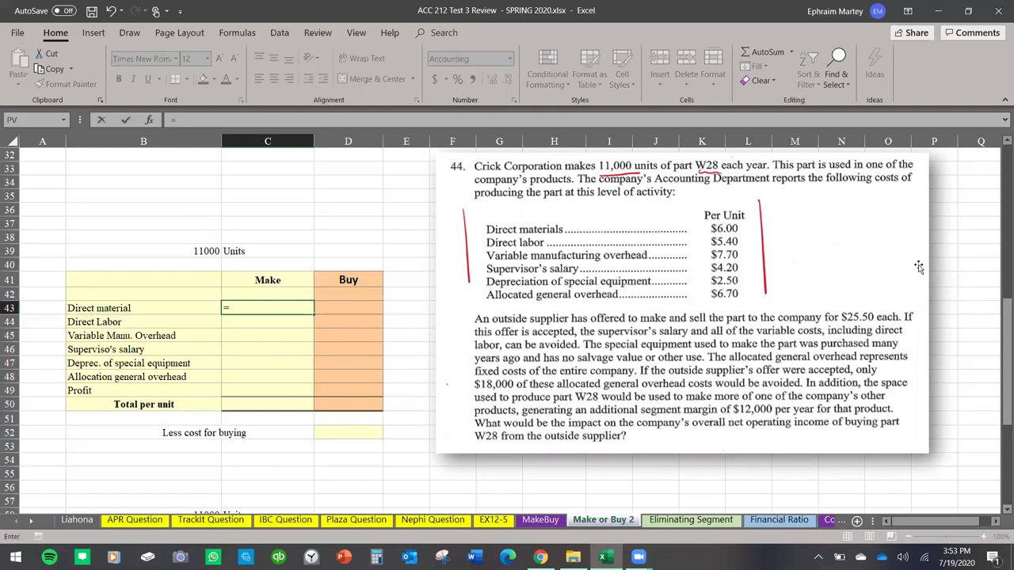
pyautogui.write('6*')
pyautogui.click(205, 251)
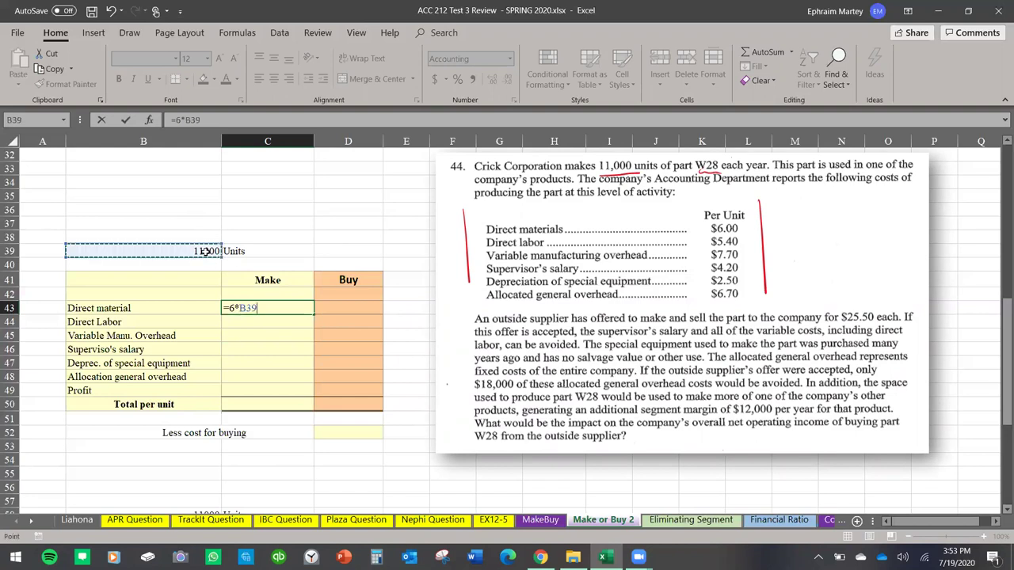
pyautogui.press('Return')
pyautogui.write('=')
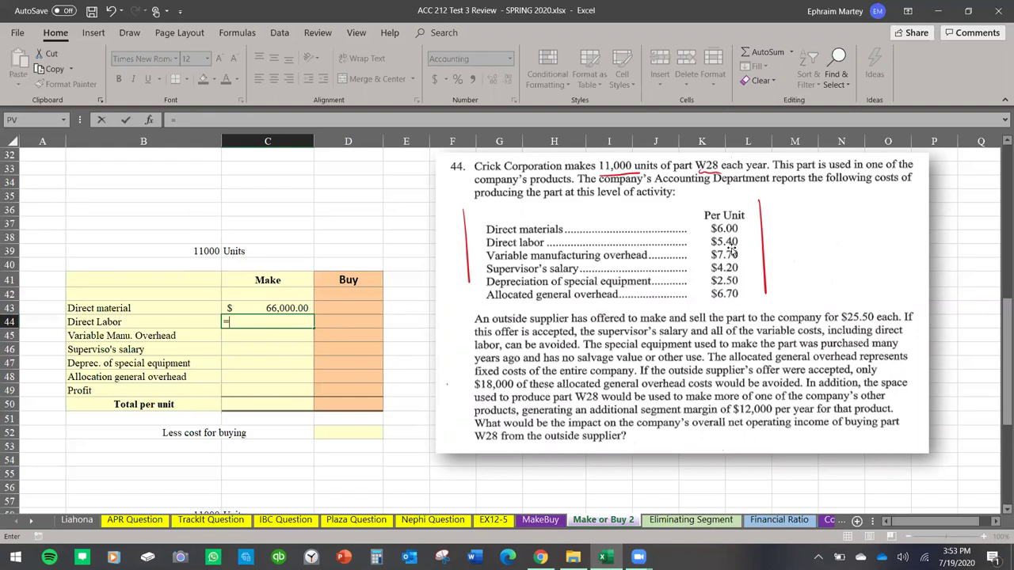
pyautogui.write('5.4*')
pyautogui.click(205, 251)
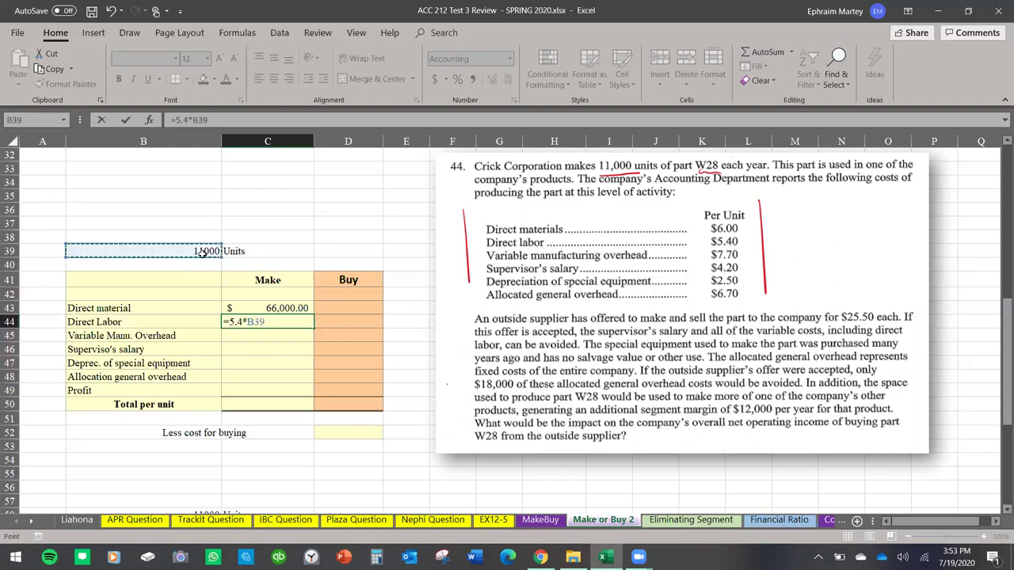
pyautogui.press('Return')
# Enter the Make variable overhead as =7.7*B39 in C45 and the supervisor's salary as =4.2*B39 in C46.
pyautogui.write('=')
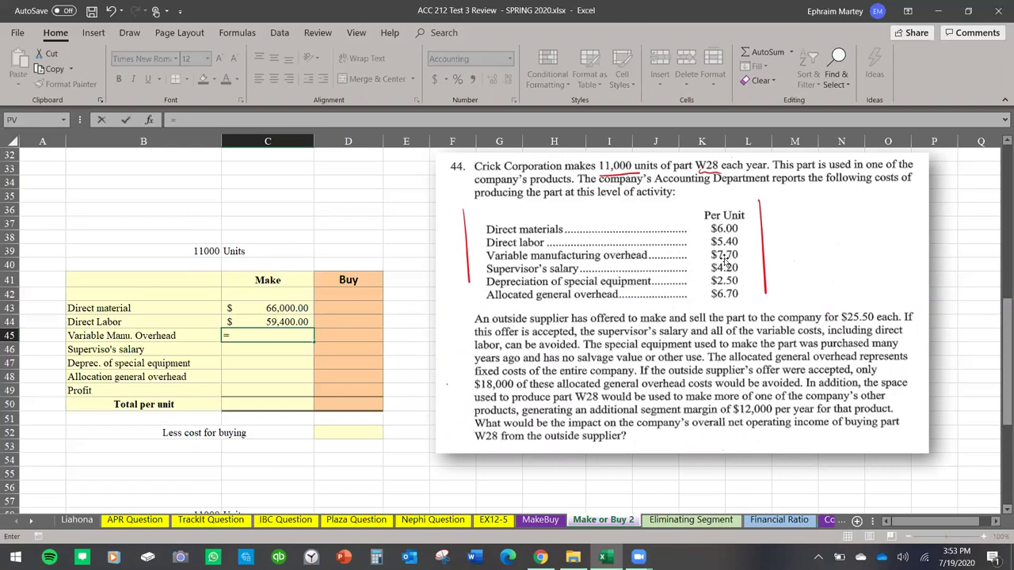
pyautogui.write('7.7*')
pyautogui.click(210, 251)
pyautogui.press('Return')
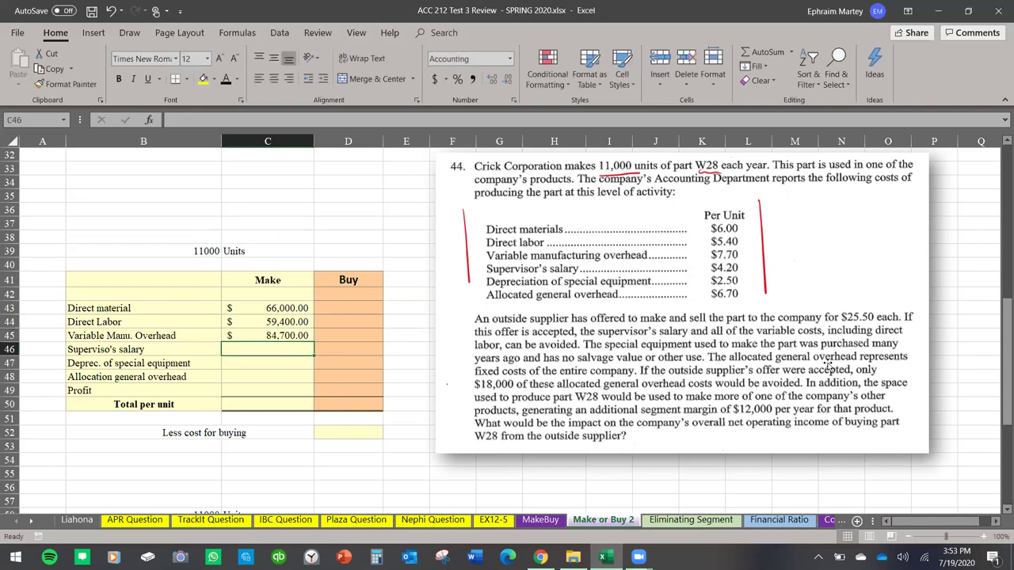
pyautogui.write('=4.2*')
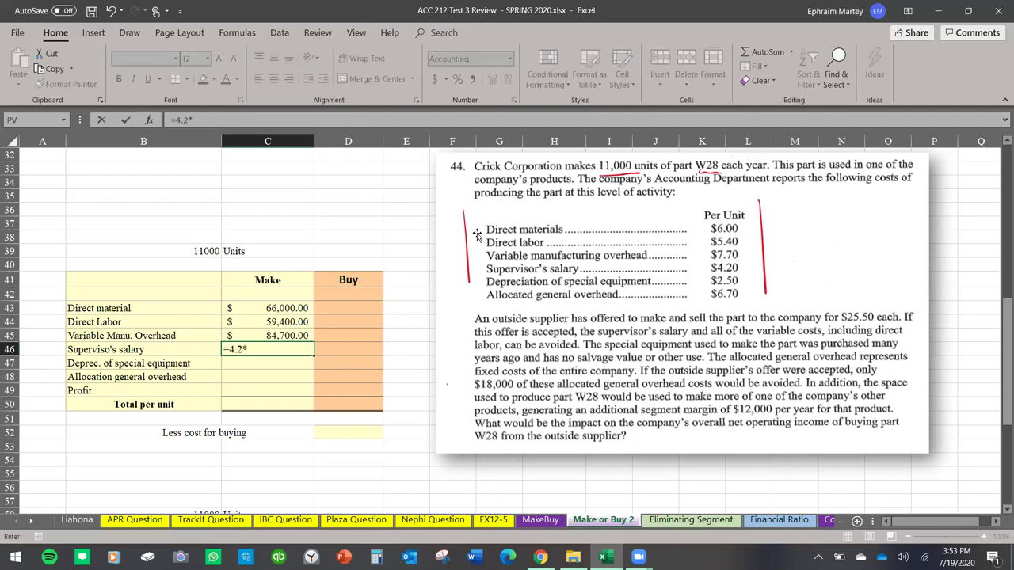
pyautogui.click(211, 248)
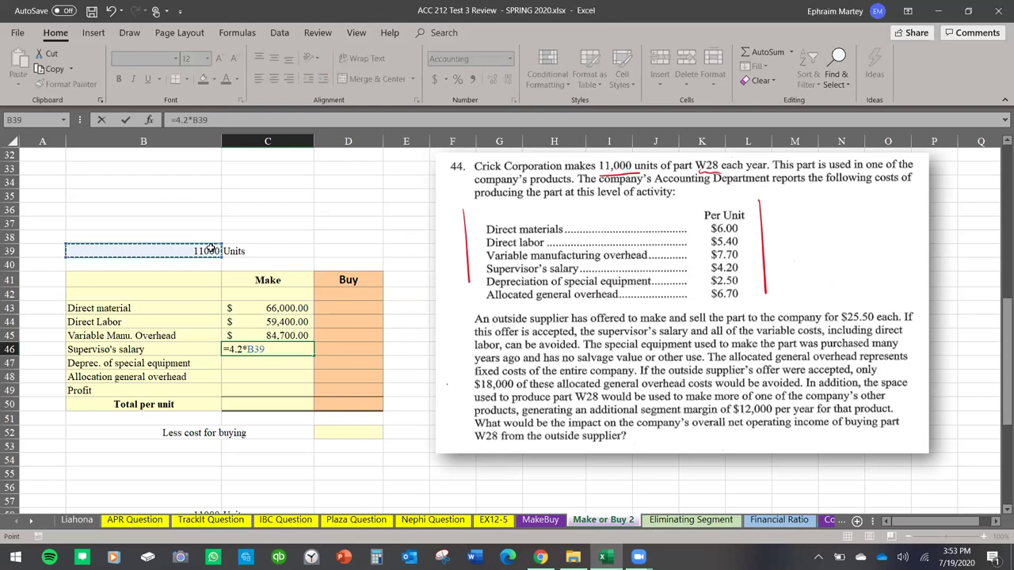
pyautogui.press('Return')
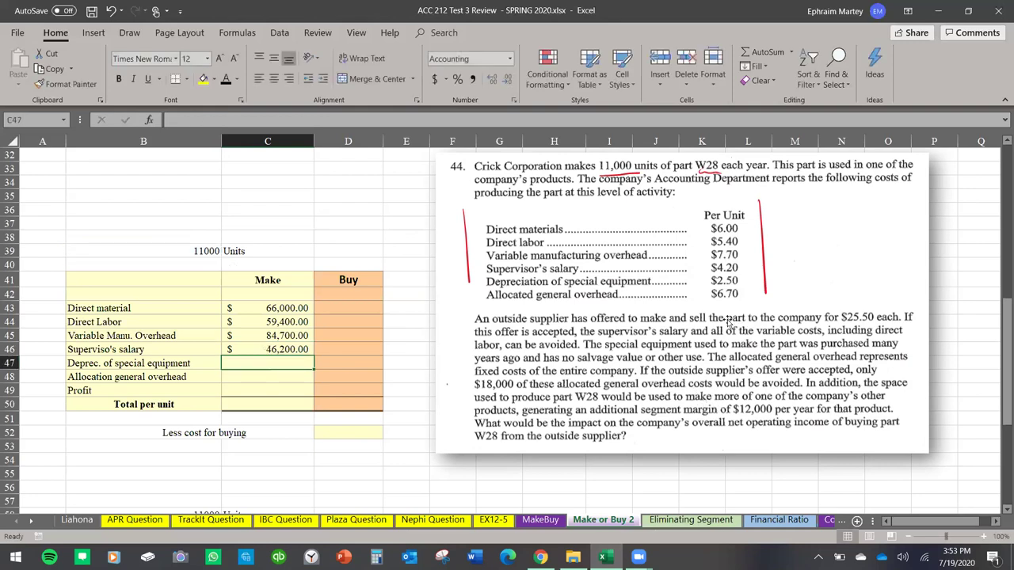
# Enter the Make equipment depreciation as =2.5*B39 in C47 and the allocated general overhead as =6.7*B39 in C48.
pyautogui.write('=2.5*')
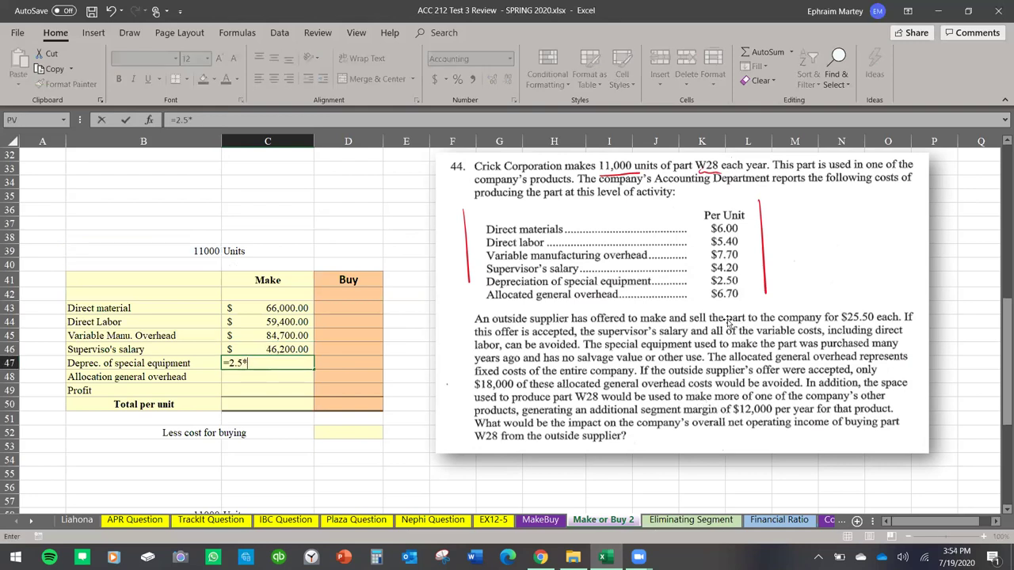
pyautogui.click(201, 252)
pyautogui.press('Return')
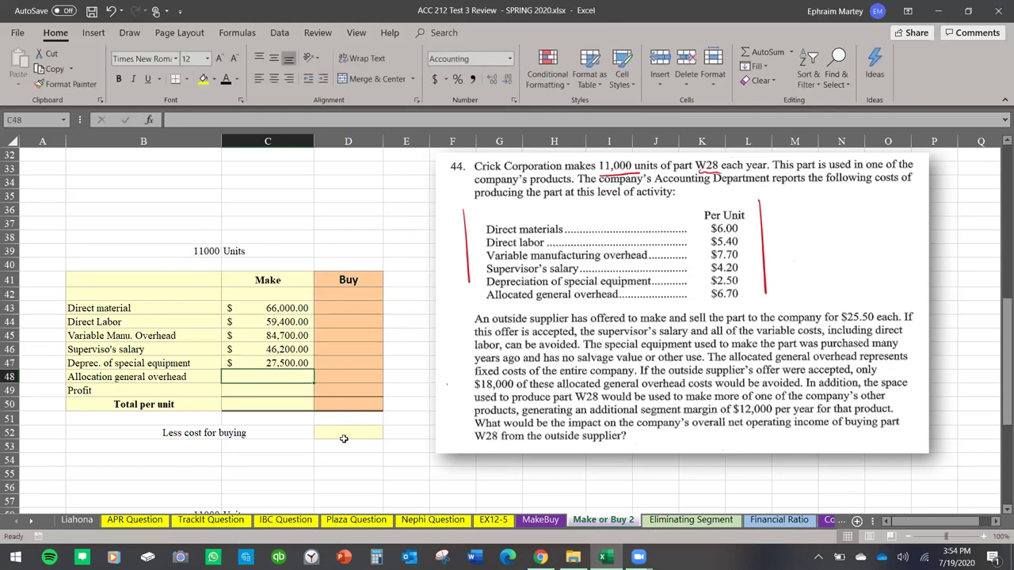
pyautogui.write('=6.7*')
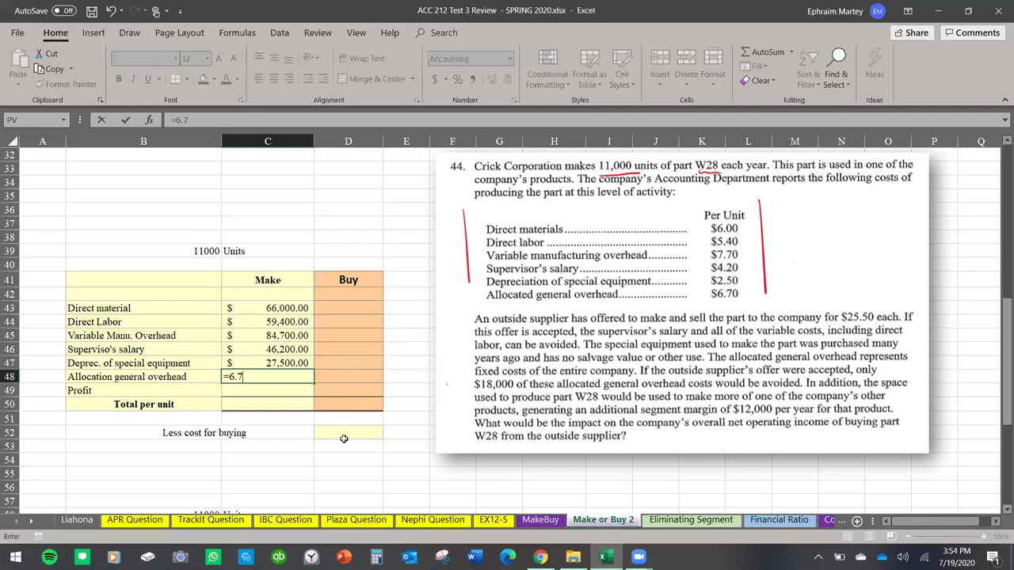
pyautogui.click(193, 251)
pyautogui.press('Return')
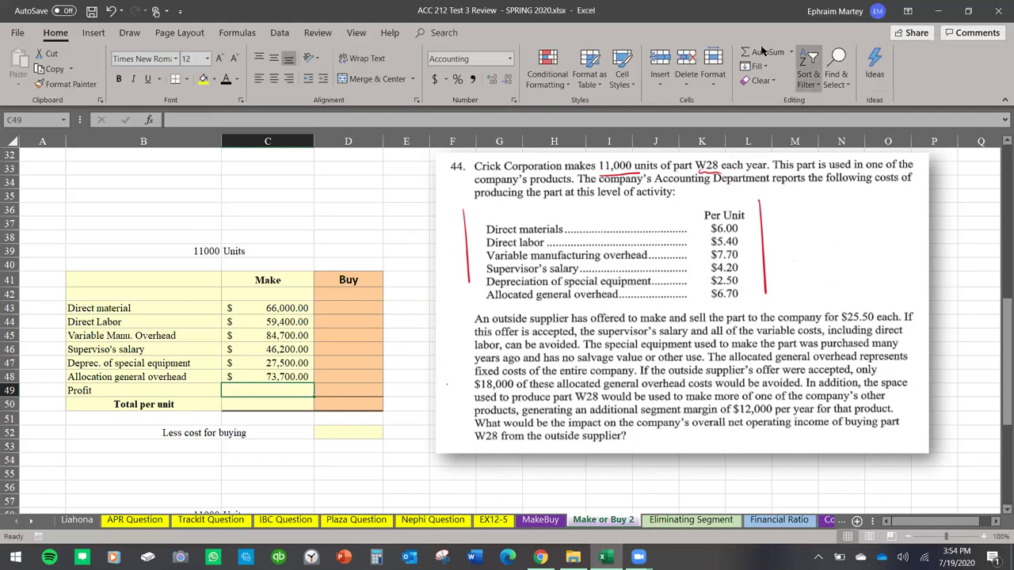
pyautogui.click(755, 46)
pyautogui.press('Return')
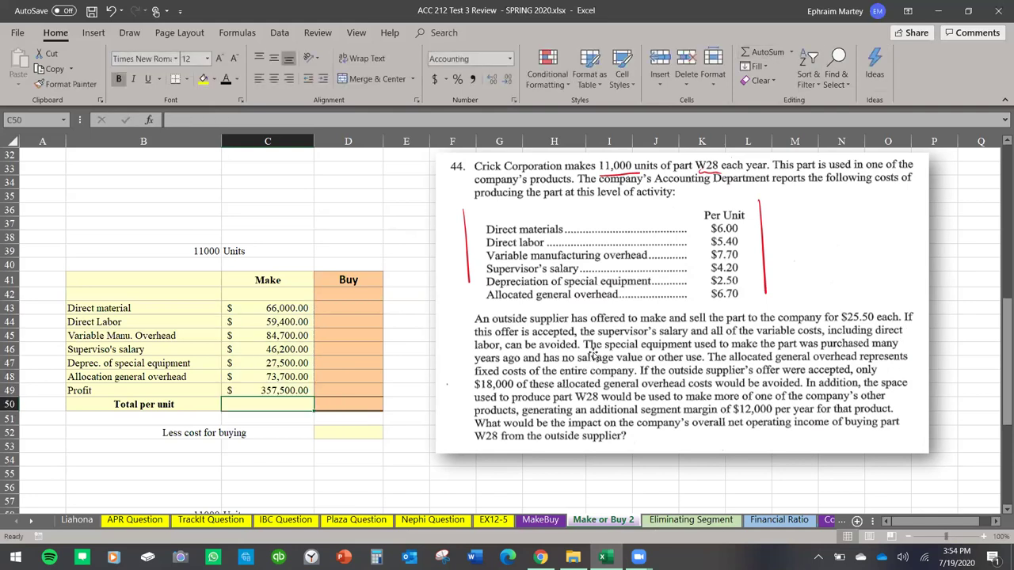
pyautogui.moveTo(269, 406); pyautogui.dragTo(280, 391)
pyautogui.press('Delete')
# Total the Make column in C50 with AutoSum over C43:C49.
pyautogui.click(281, 406)
pyautogui.click(763, 54)
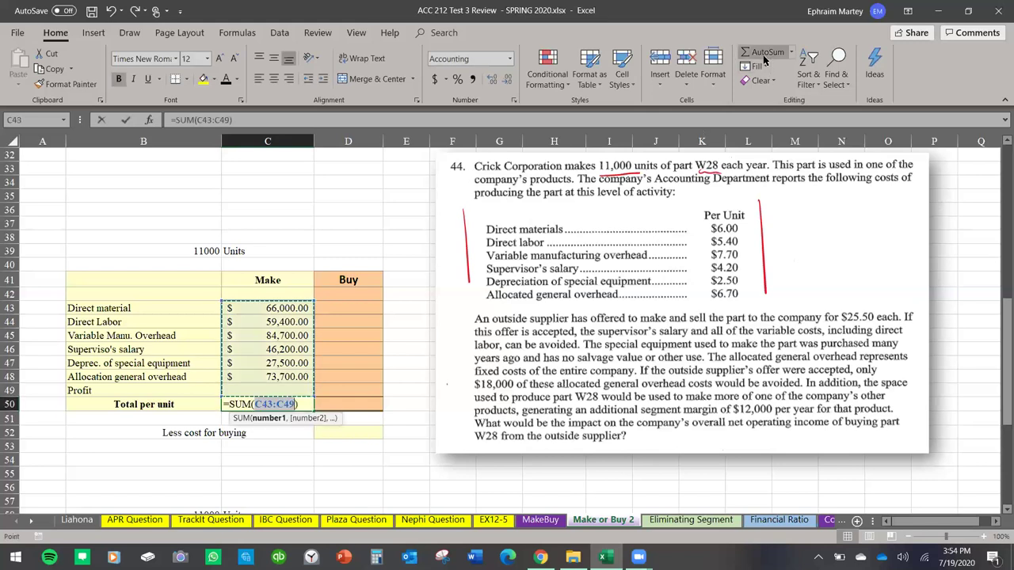
pyautogui.press('Return')
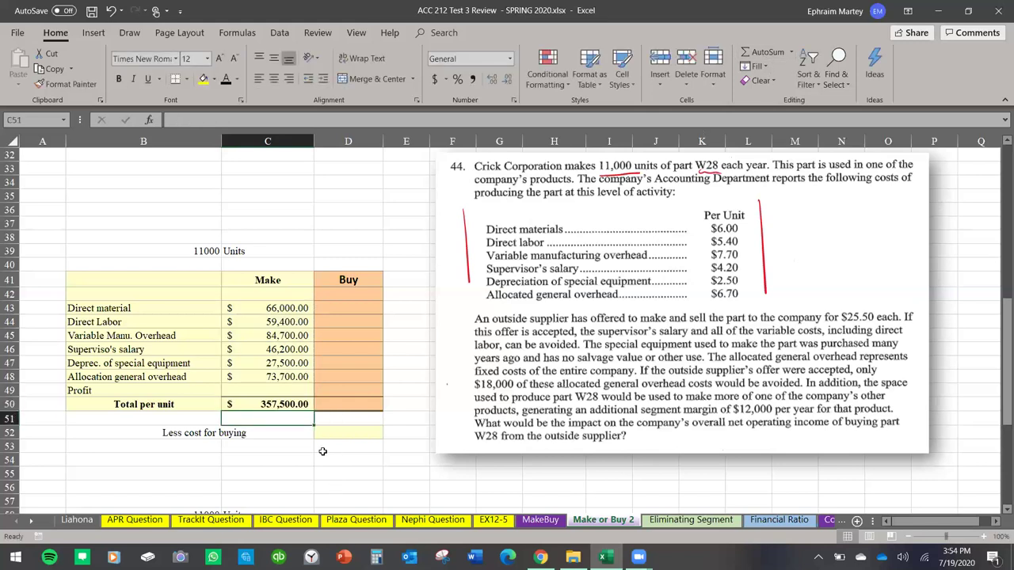
# Underline the supplier's $25.50 price in red ink and enter the Buy purchase cost as =25.5*B39 in D42.
pyautogui.click(334, 374)
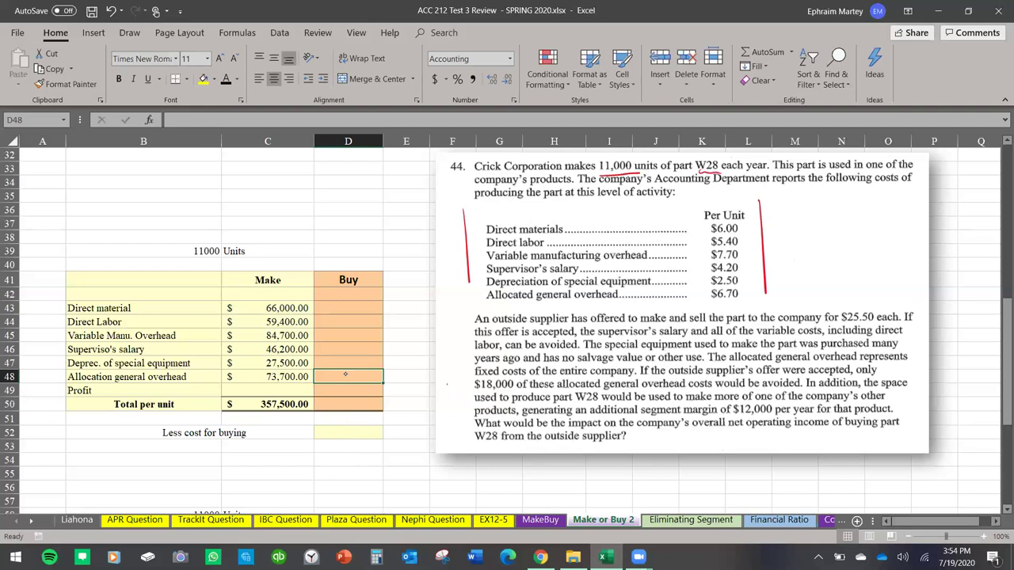
pyautogui.moveTo(829, 326); pyautogui.dragTo(901, 325)
pyautogui.click(356, 296)
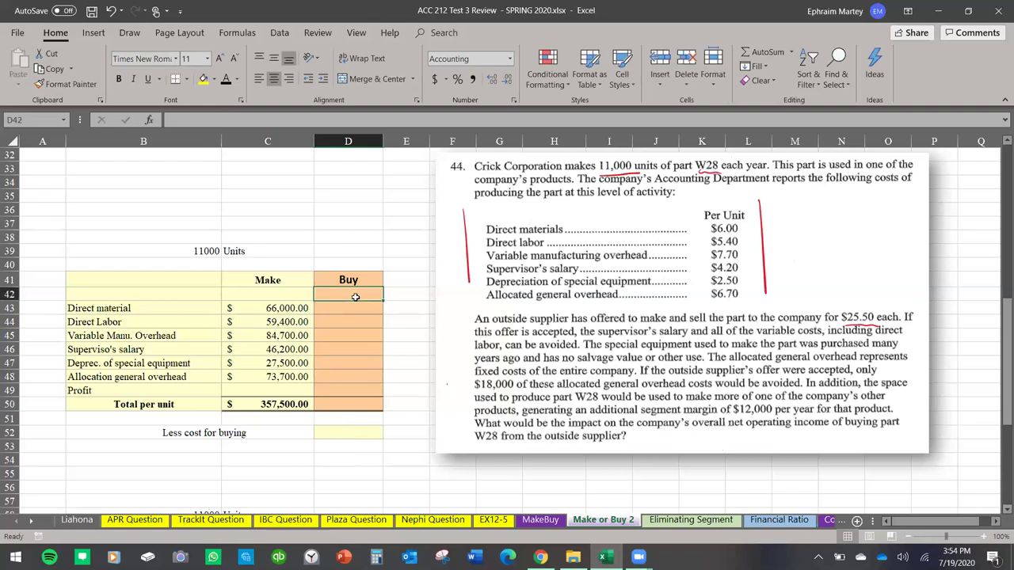
pyautogui.write('=25')
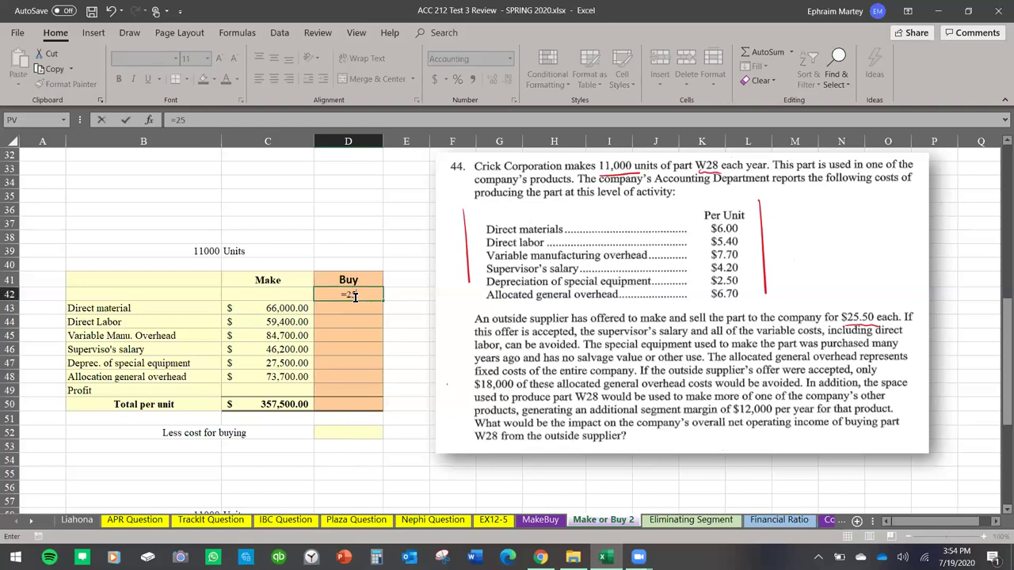
pyautogui.write('.5*')
pyautogui.click(185, 248)
pyautogui.press('Return')
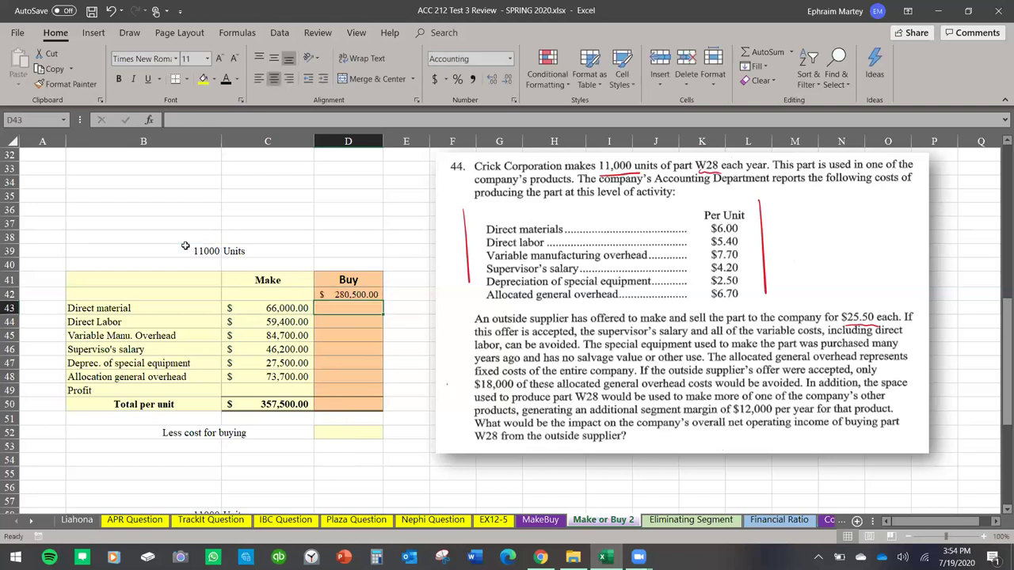
# Label row 42 of the table "Purchase price" in B42.
pyautogui.click(181, 296)
pyautogui.write('Purchase ')
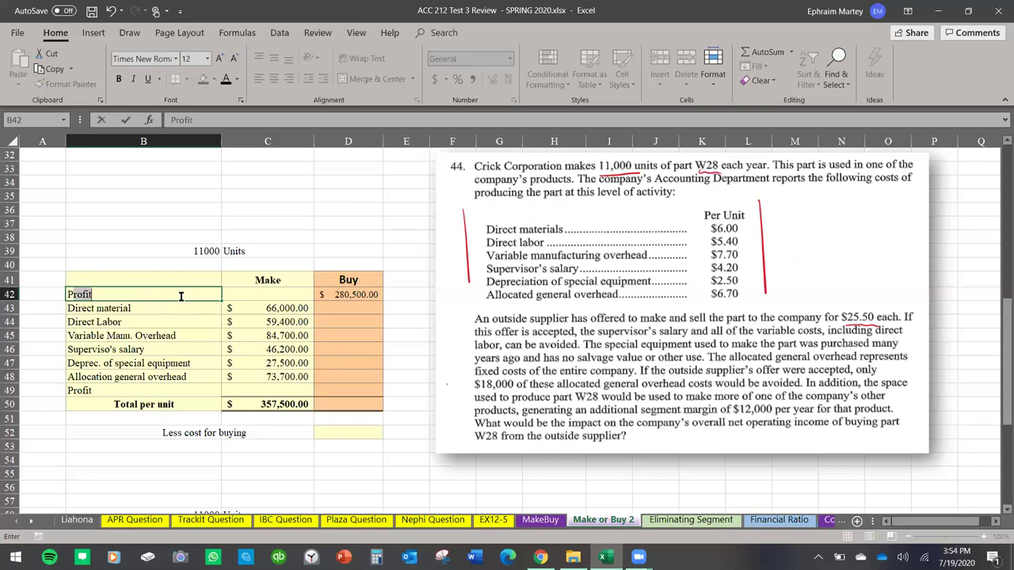
pyautogui.write('price')
pyautogui.press('Return')
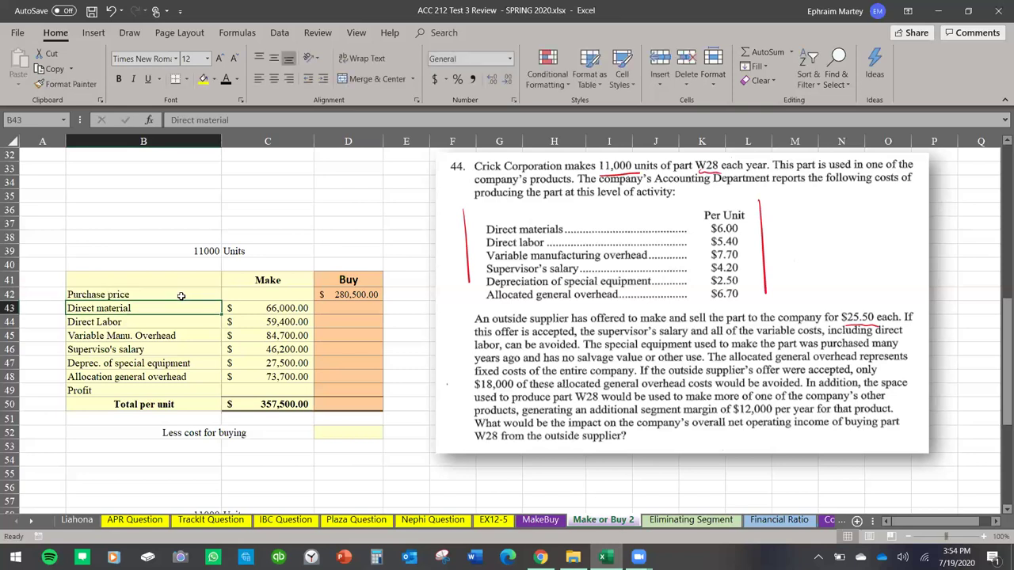
# Underline in red ink the words salary, variable costs, direct labor and avoided in the outside supplier paragraph.
pyautogui.click(369, 299)
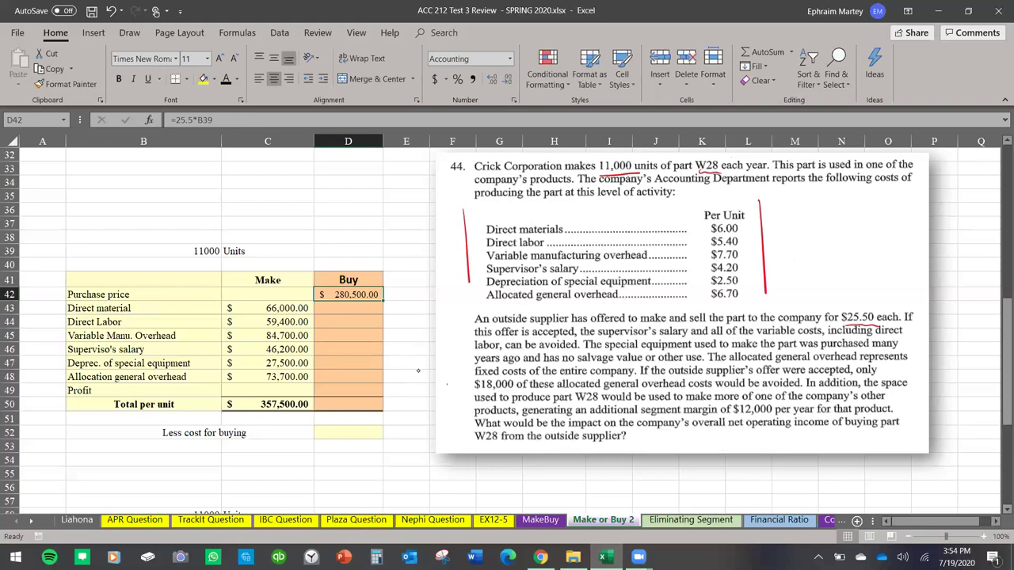
pyautogui.moveTo(663, 338); pyautogui.dragTo(678, 337)
pyautogui.moveTo(759, 338); pyautogui.dragTo(810, 338)
pyautogui.moveTo(881, 335); pyautogui.dragTo(895, 335)
pyautogui.moveTo(477, 353); pyautogui.dragTo(558, 354)
# Enter 0 in the Buy column for direct material, direct labor, variable overhead and supervisor's salary (D43:D46).
pyautogui.click(346, 348)
pyautogui.write('0')
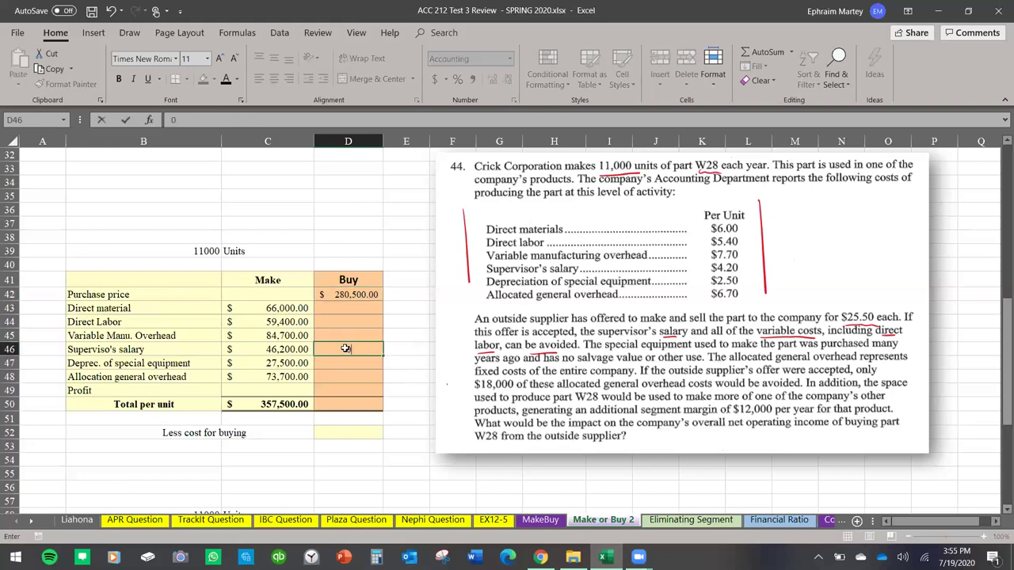
pyautogui.press('Return')
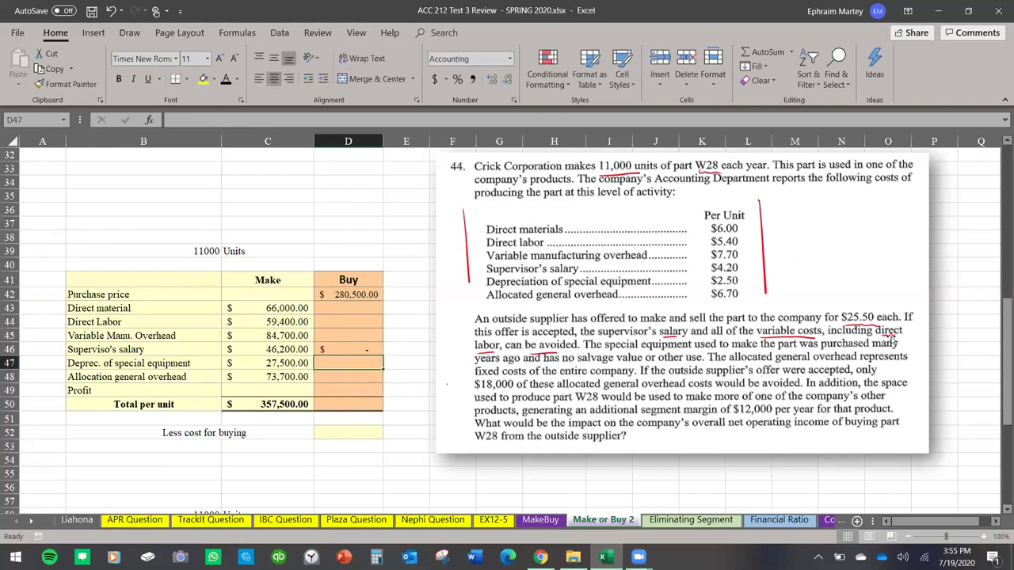
pyautogui.click(337, 322)
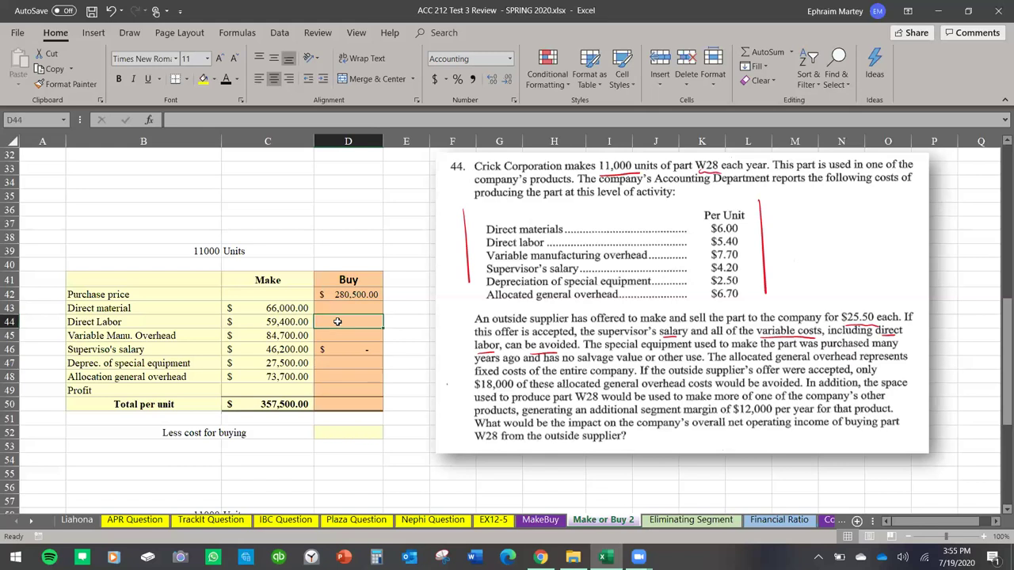
pyautogui.write('0')
pyautogui.press('Return')
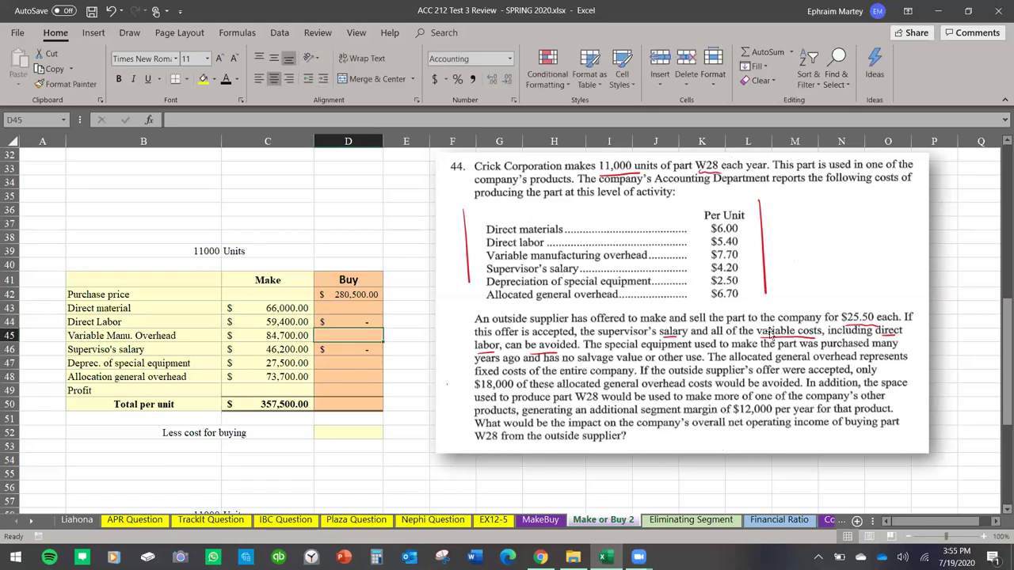
pyautogui.click(353, 315)
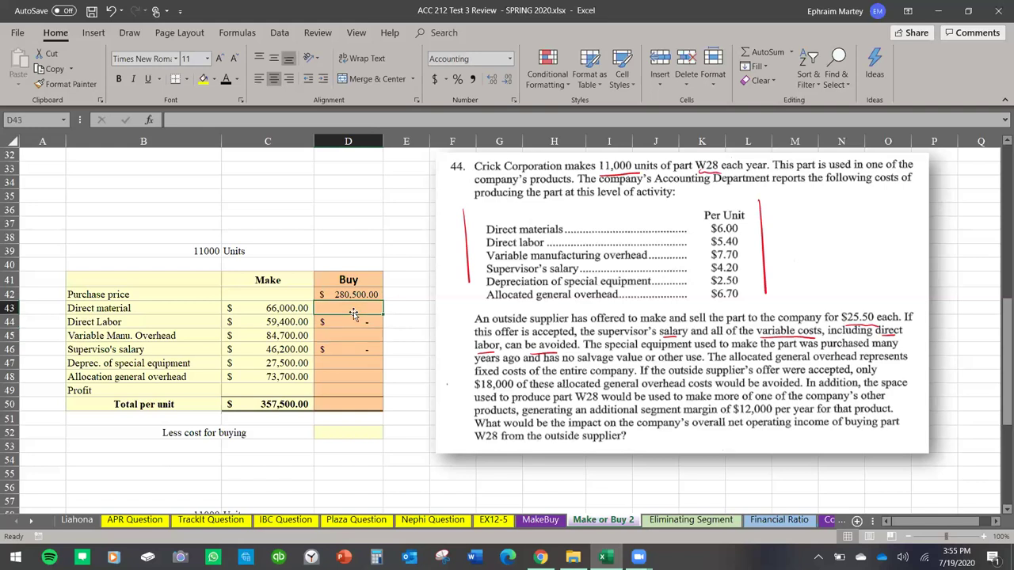
pyautogui.write('0')
pyautogui.press('Return')
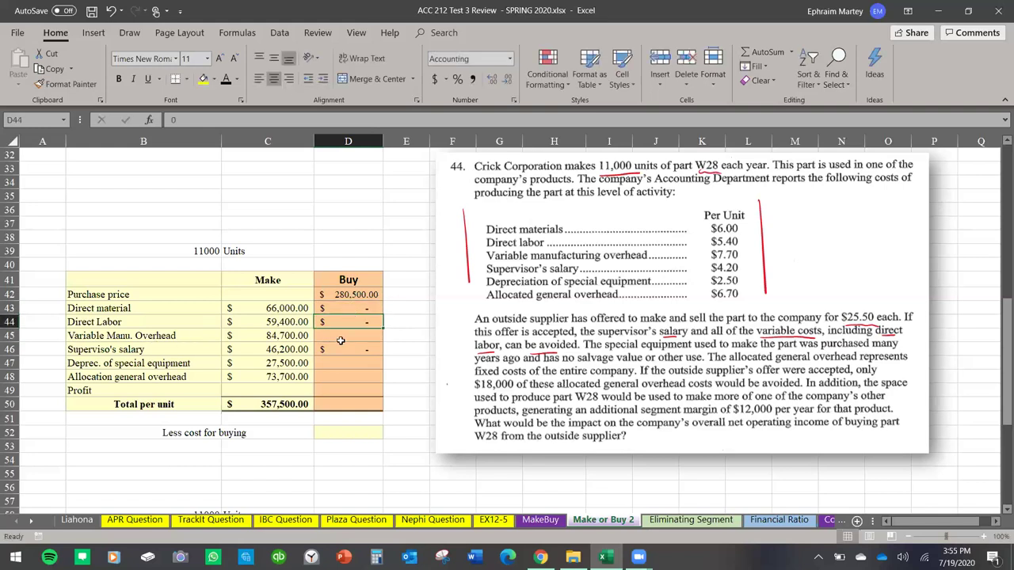
pyautogui.click(349, 338)
pyautogui.write('0')
pyautogui.press('Return')
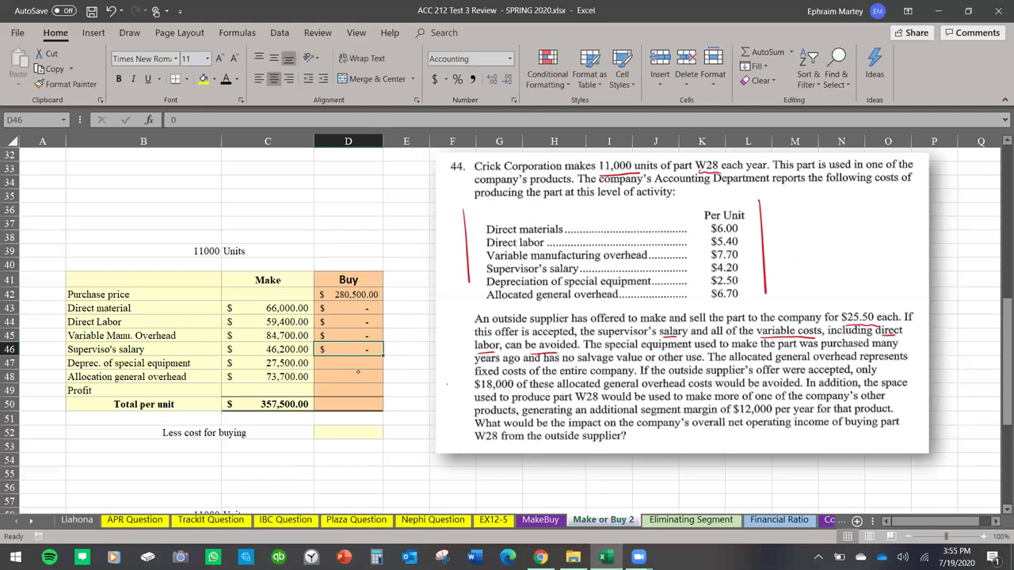
# Underline "other use" in red ink and enter 0 as the Buy depreciation of special equipment in D47.
pyautogui.moveTo(662, 364); pyautogui.dragTo(693, 365)
pyautogui.click(221, 368)
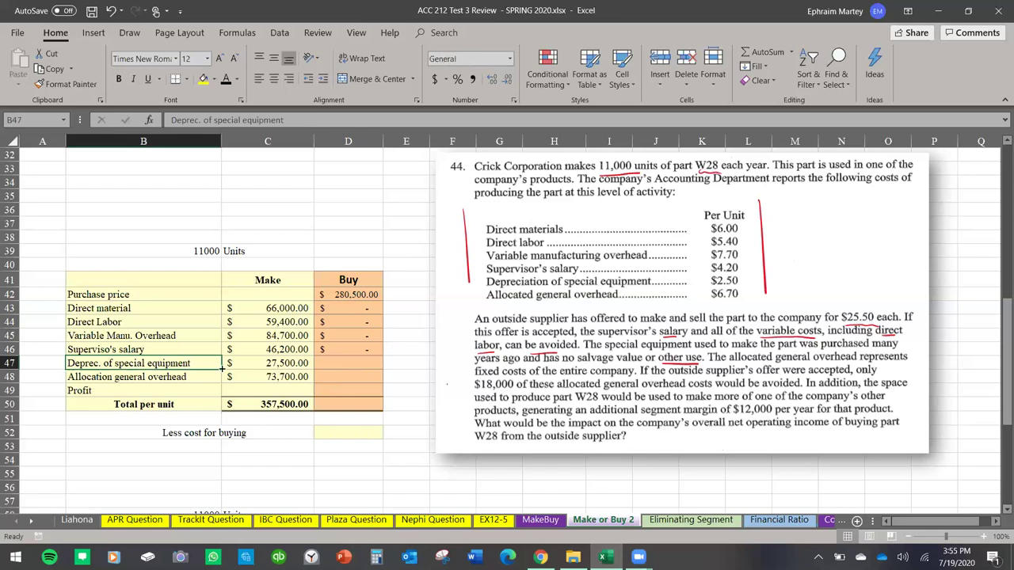
pyautogui.click(351, 366)
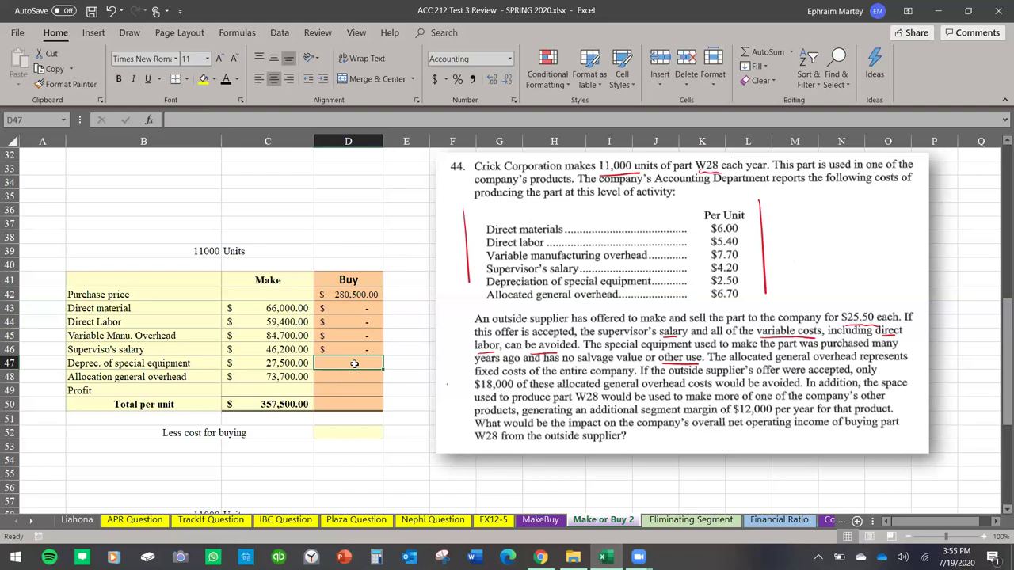
pyautogui.write('0')
pyautogui.press('Return')
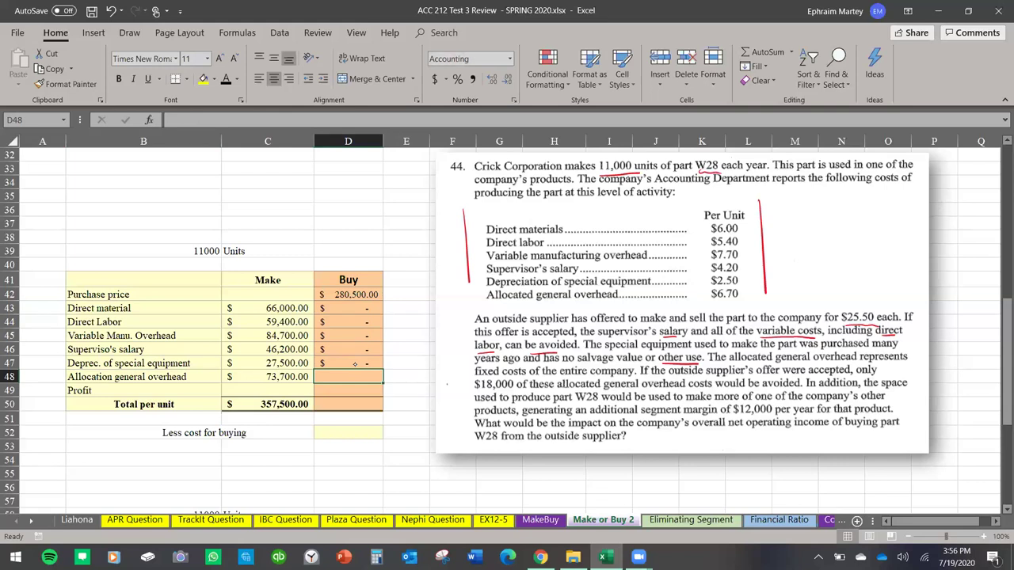
# Underline $18,000 in red ink and enter the Buy allocated general overhead as =C48-18000 in D48.
pyautogui.moveTo(475, 391); pyautogui.dragTo(509, 389)
pyautogui.write('=')
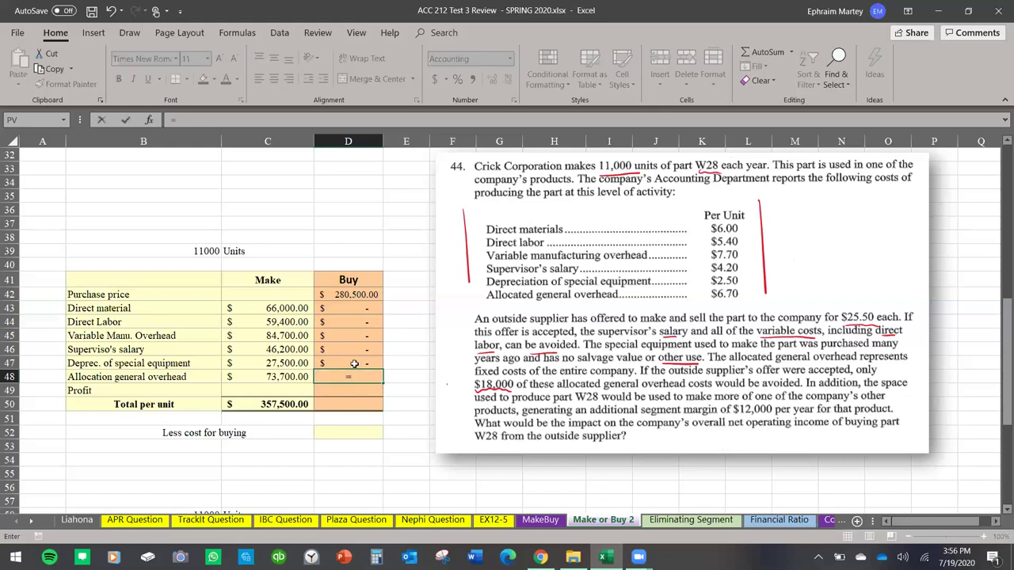
pyautogui.click(274, 377)
pyautogui.write('-18000')
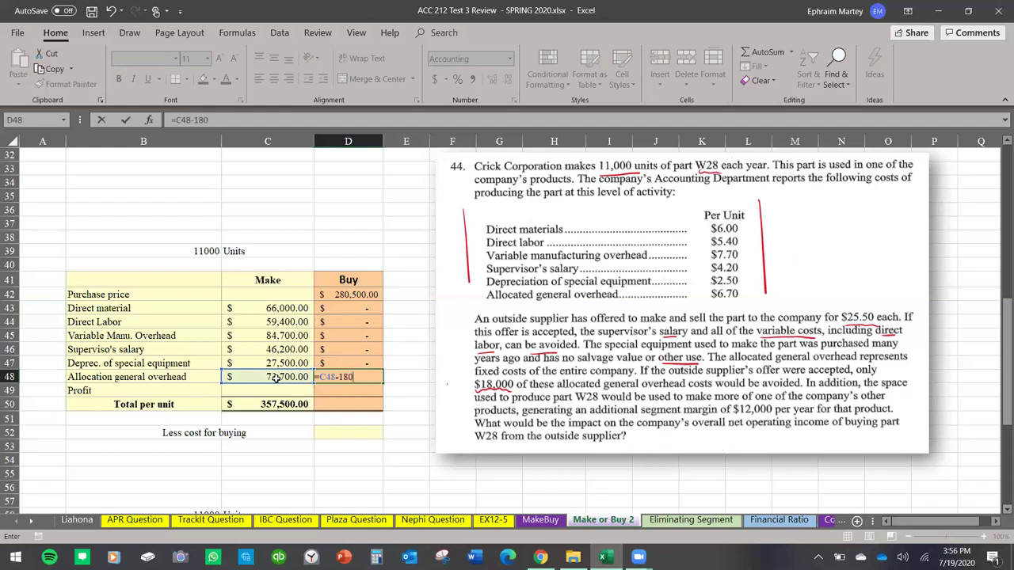
pyautogui.press('Return')
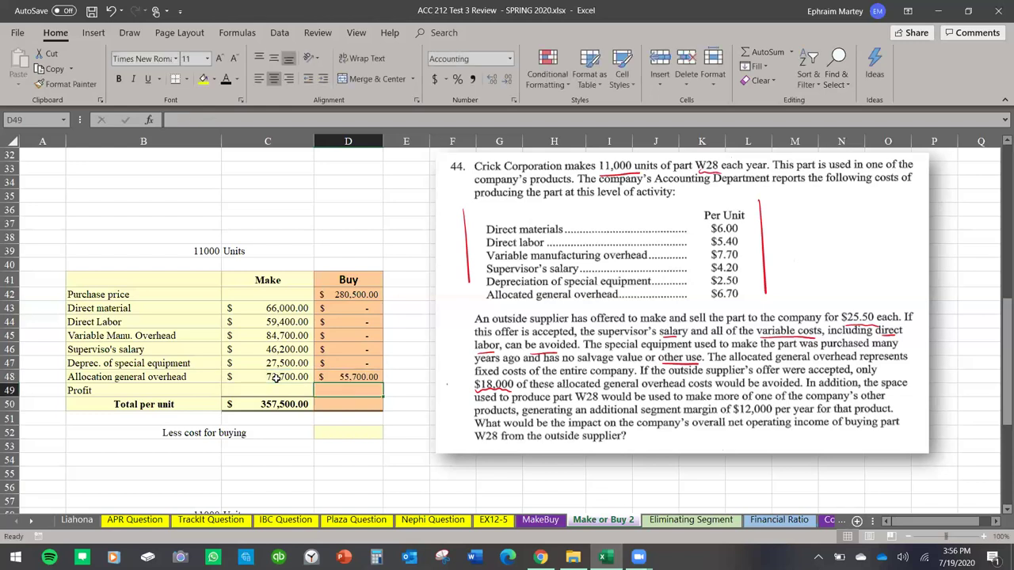
# Underline W28 and $12,000 in red ink and enter the Buy profit as =-12000 in D49.
pyautogui.click(355, 405)
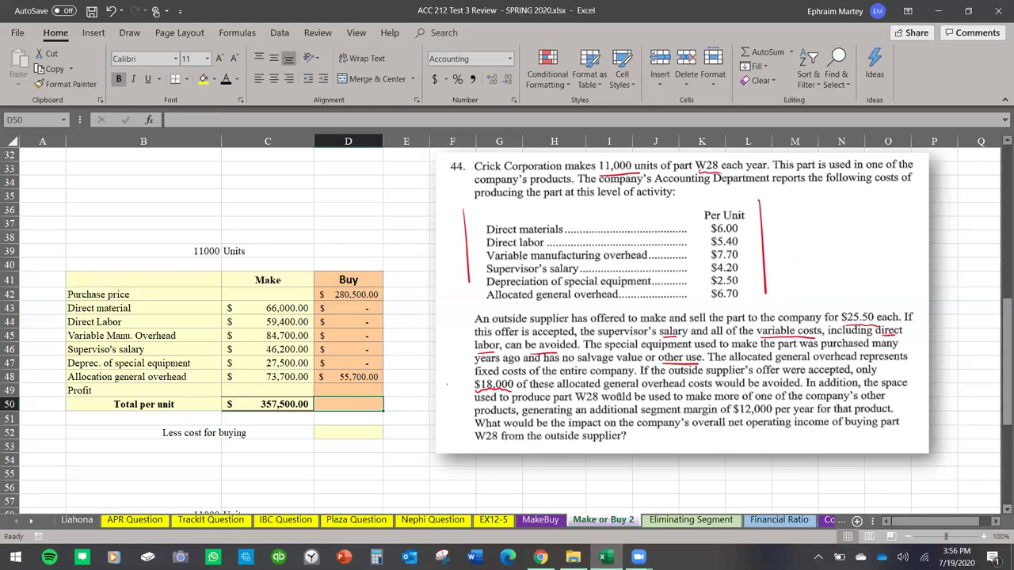
pyautogui.moveTo(580, 402); pyautogui.dragTo(597, 402)
pyautogui.moveTo(735, 419)
pyautogui.mouseDown()
pyautogui.moveTo(774, 419)
pyautogui.moveTo(734, 417)
pyautogui.mouseUp()
pyautogui.moveTo(349, 293); pyautogui.dragTo(351, 382)
pyautogui.click(348, 391)
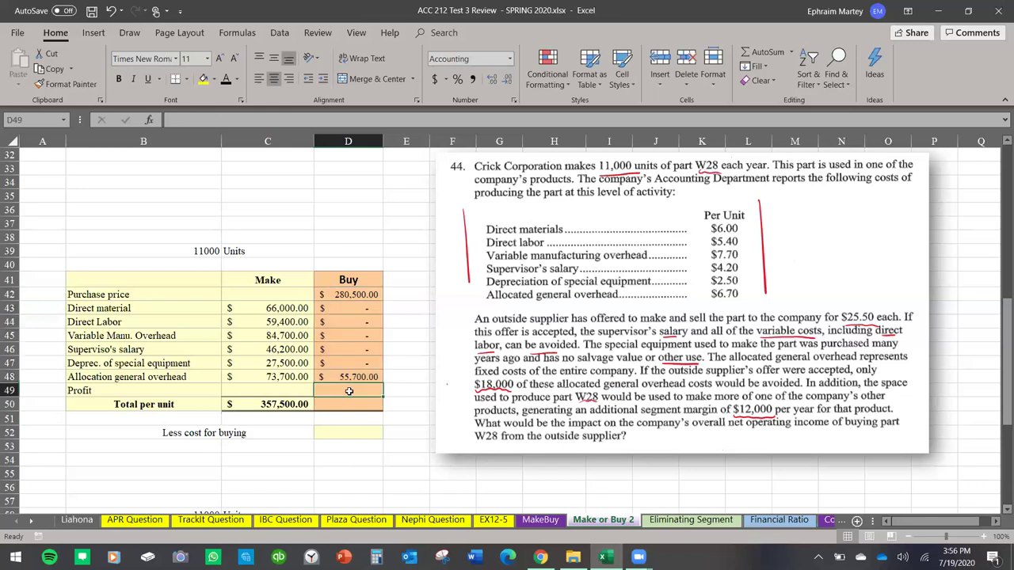
pyautogui.write('=-')
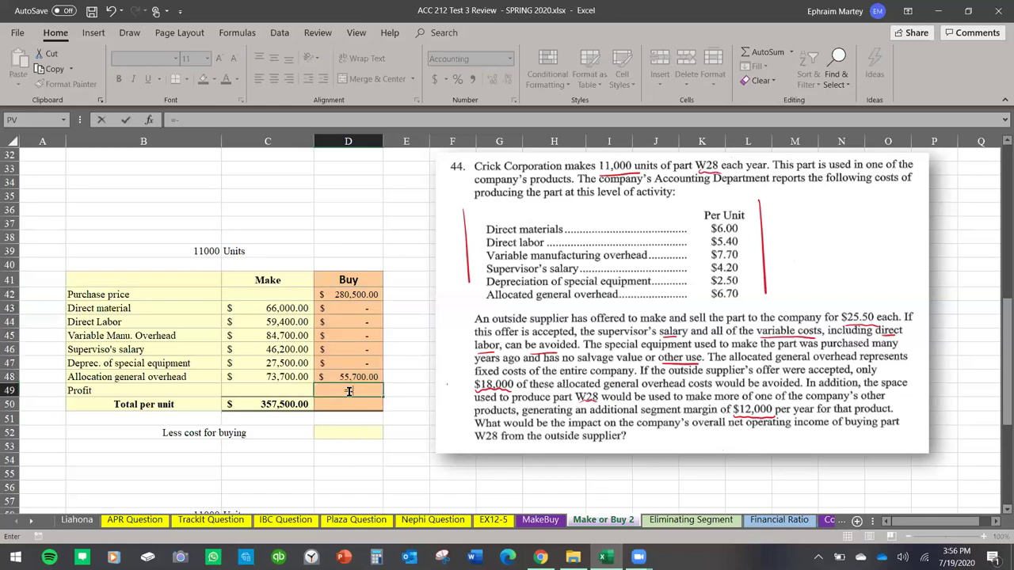
pyautogui.write('12000')
pyautogui.press('Return')
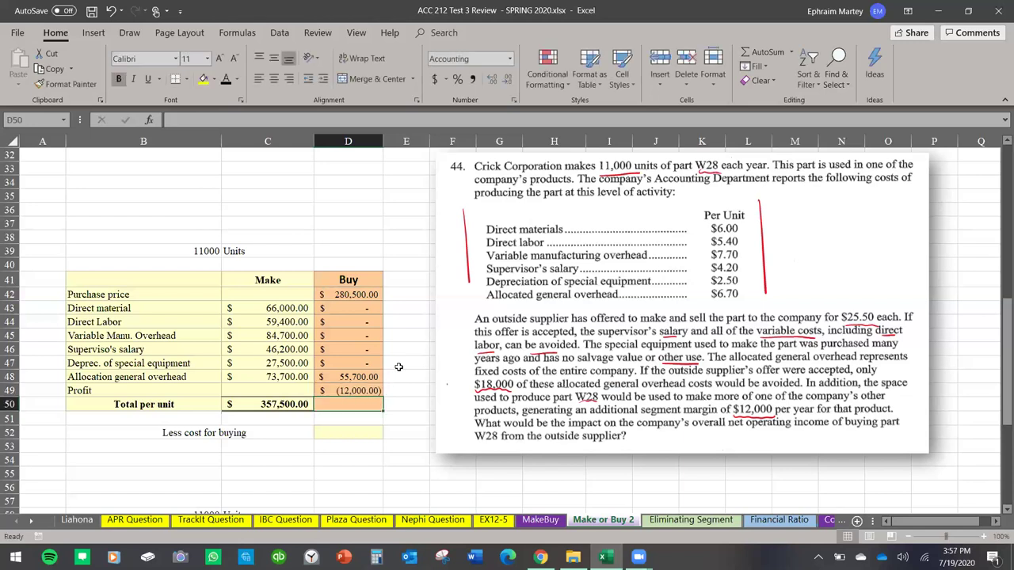
# Try to fill the Make total formula from C50 across into the Buy total in D50.
pyautogui.click(284, 402)
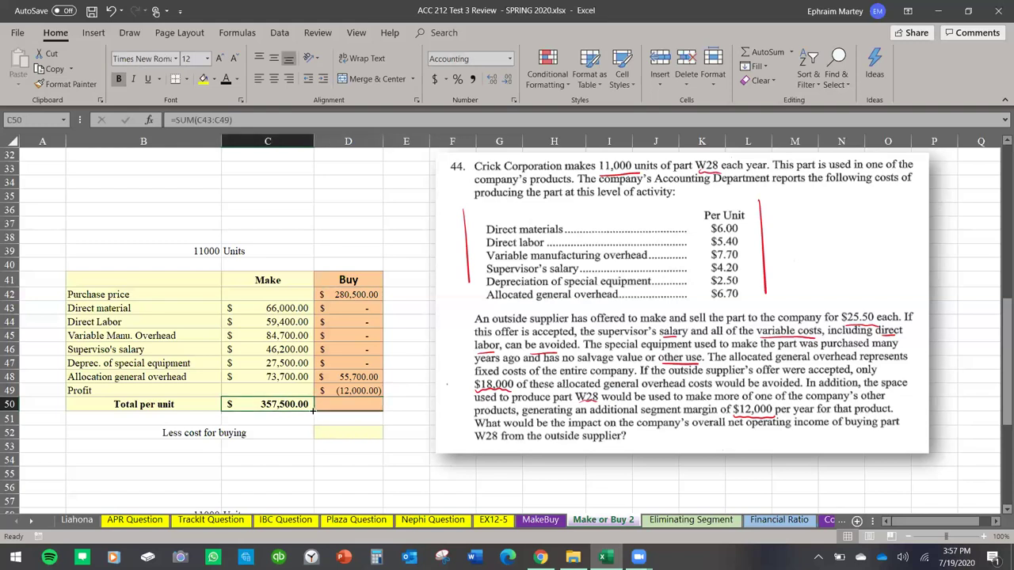
pyautogui.moveTo(313, 409); pyautogui.dragTo(357, 408)
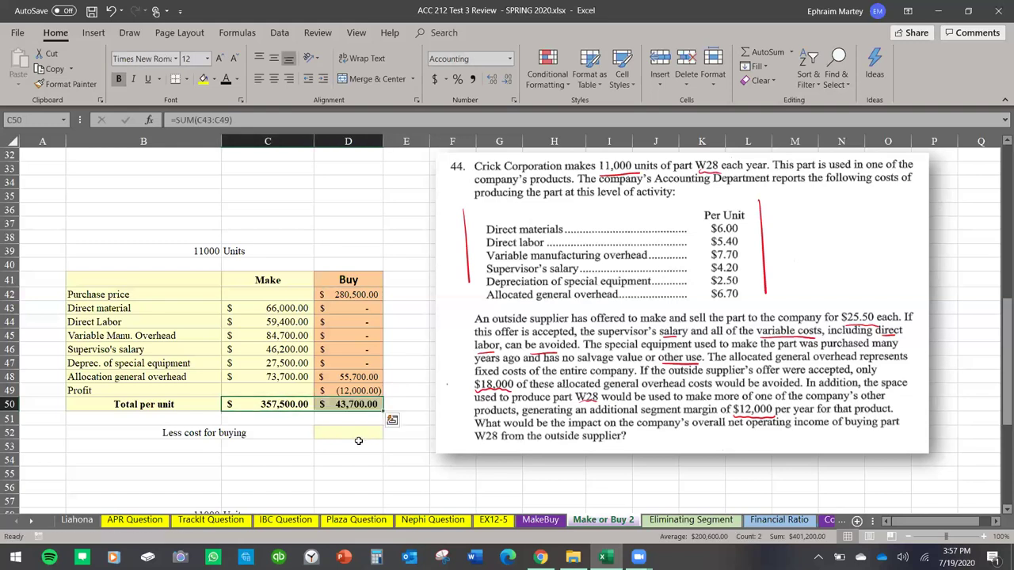
pyautogui.click(358, 445)
# Total the Buy column in D50 with AutoSum, including the purchase price.
pyautogui.click(355, 404)
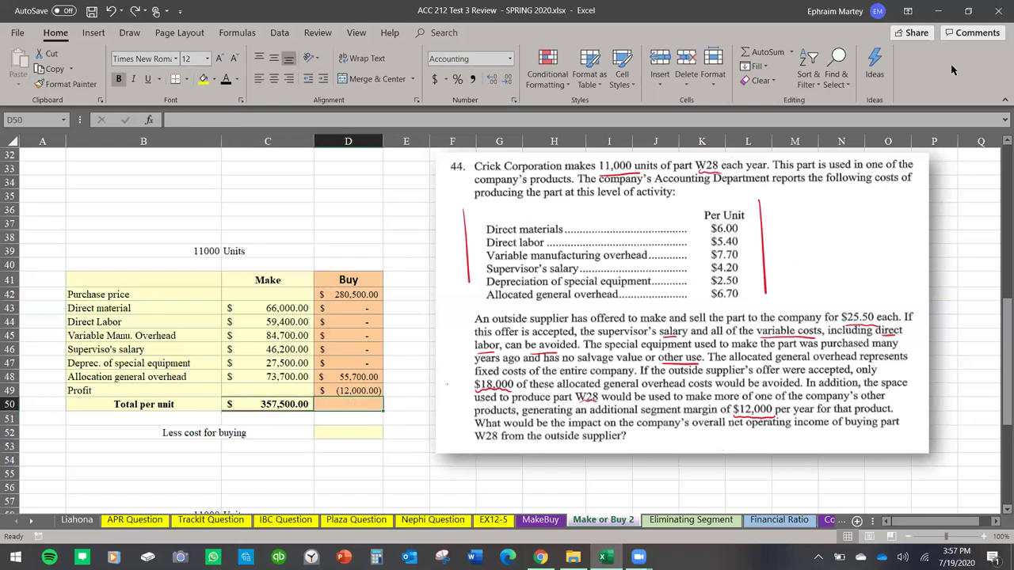
pyautogui.click(774, 54)
pyautogui.press('Return')
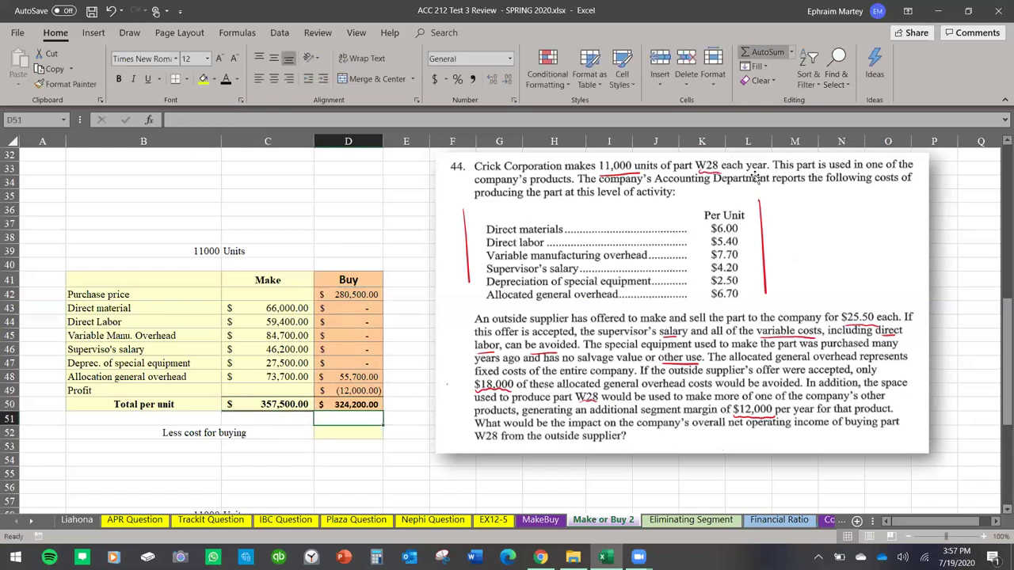
# Calculate the "Less cost for buying" amount in D52 as the Make total minus the Buy total (=C50-D50).
pyautogui.click(369, 436)
pyautogui.write('=')
pyautogui.click(276, 406)
pyautogui.write('-')
pyautogui.click(333, 405)
pyautogui.press('Return')
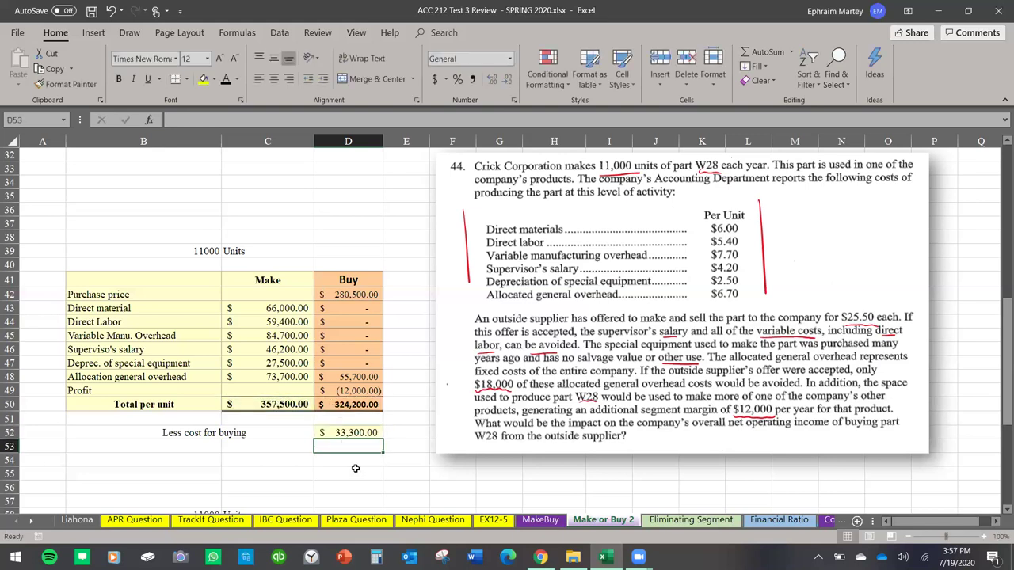
# Move the problem 44 picture down beside the second Make/Buy table that starts at row 60.
pyautogui.click(365, 475)
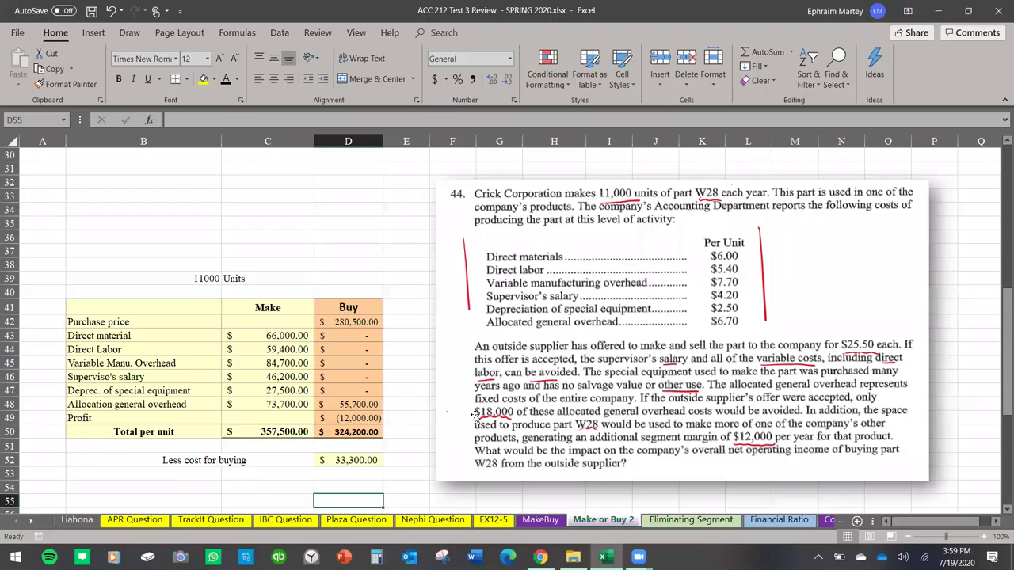
pyautogui.scroll(-3, 476, 412)
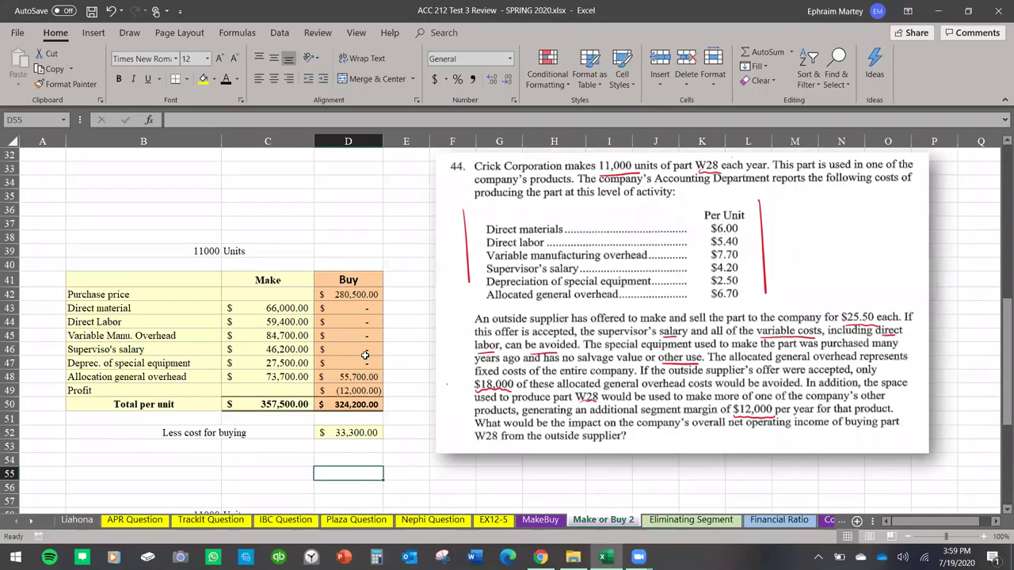
pyautogui.scroll(-4, 365, 359)
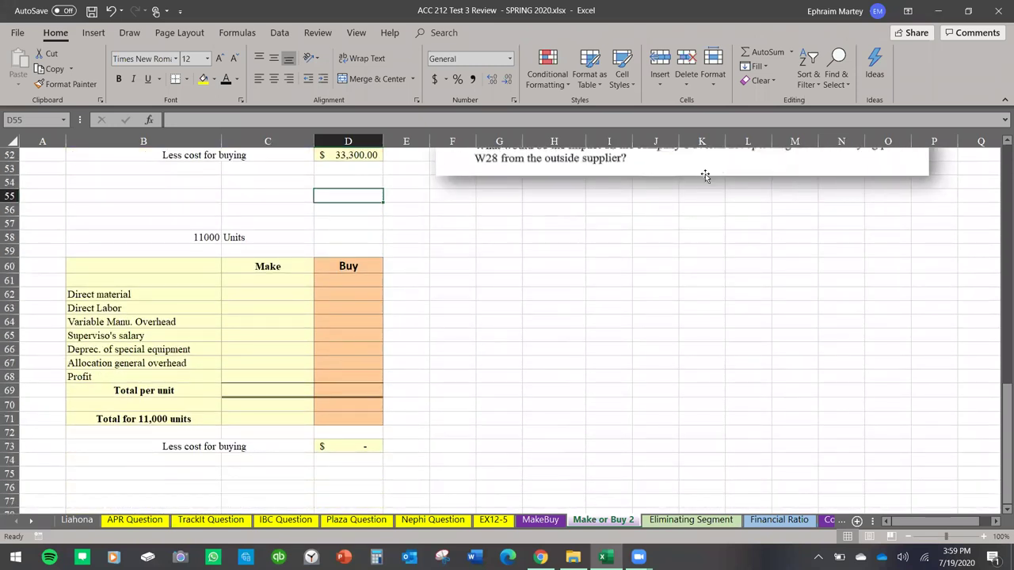
pyautogui.moveTo(690, 165); pyautogui.dragTo(718, 458)
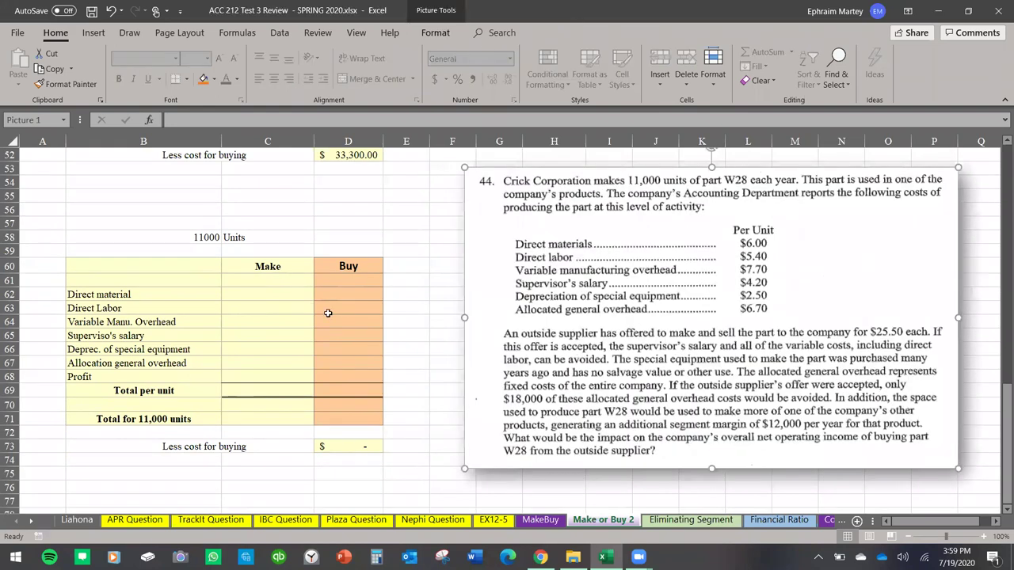
# Enter the per-unit Make costs 6, 5.4, 7.7, 4.2, 2.5 and 6.7 in C62:C67 of the second table.
pyautogui.click(282, 294)
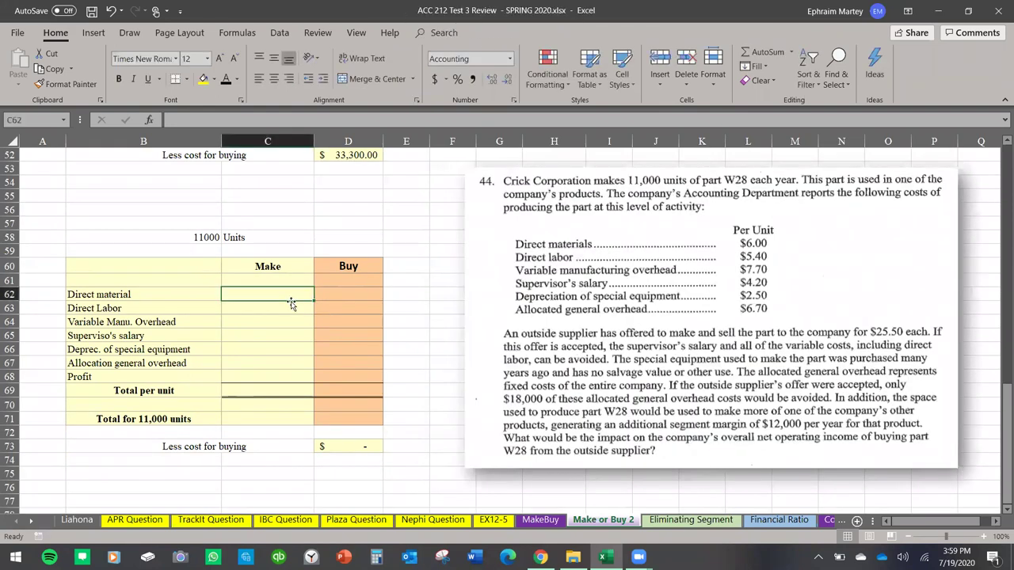
pyautogui.write('6')
pyautogui.press('Return')
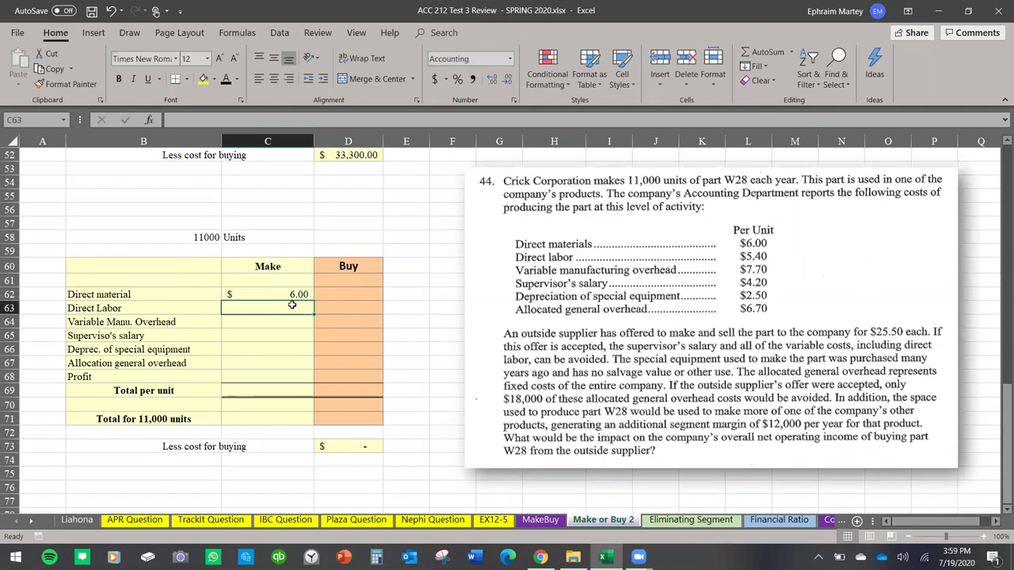
pyautogui.write('5.4')
pyautogui.press('Return')
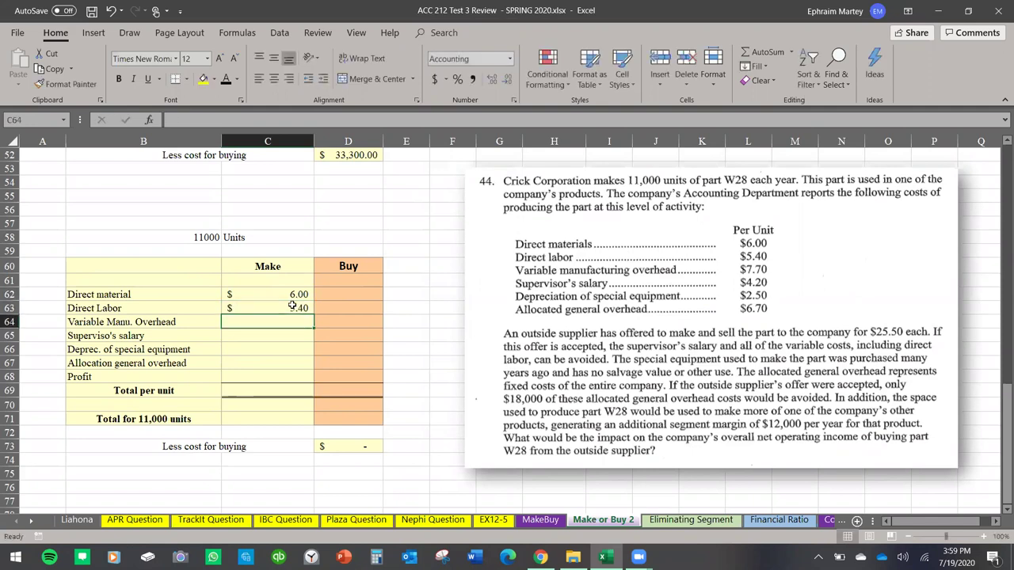
pyautogui.write('7.7')
pyautogui.press('Return')
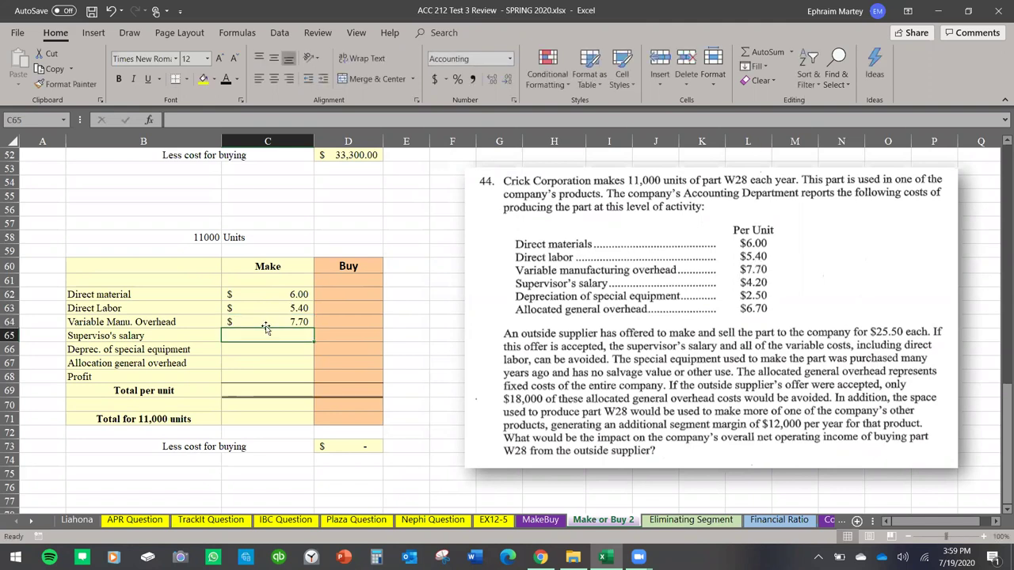
pyautogui.write('4.2')
pyautogui.press('Return')
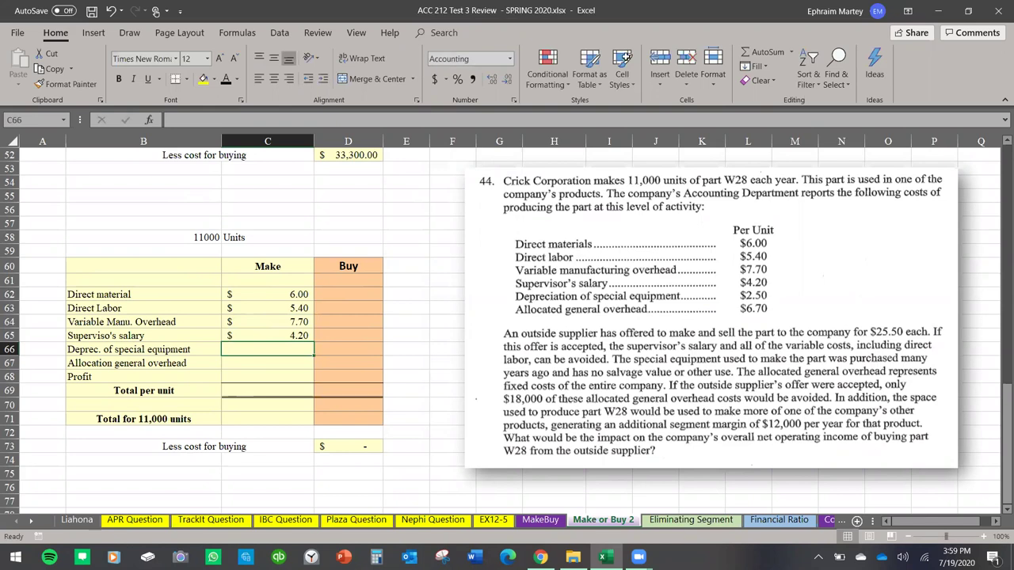
pyautogui.write('2.5')
pyautogui.press('Return')
pyautogui.write('6.7')
pyautogui.press('Return')
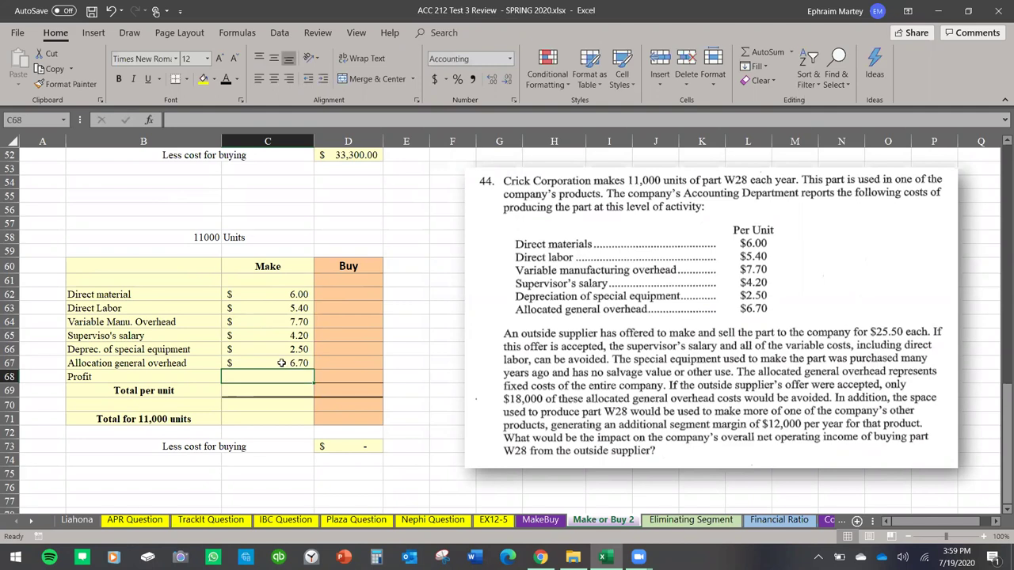
# Calculate the Make total per unit in C69 with AutoSum.
pyautogui.click(269, 405)
pyautogui.click(252, 389)
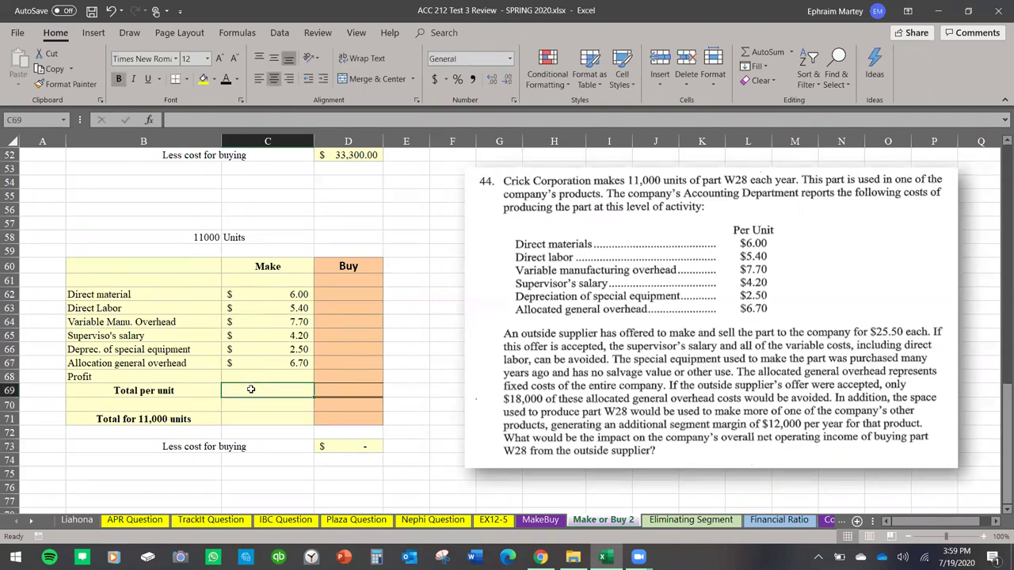
pyautogui.click(770, 52)
pyautogui.press('Return')
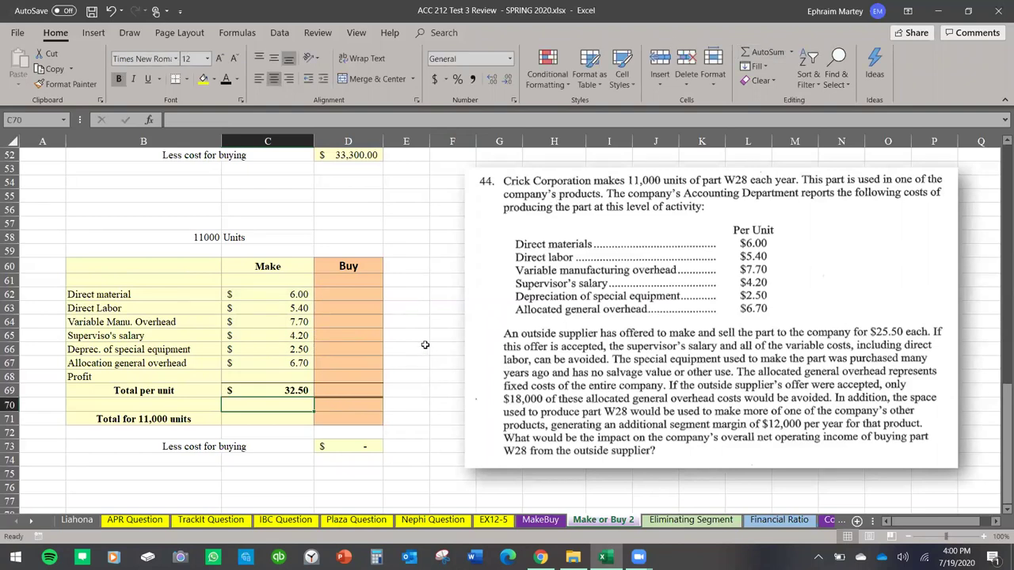
# Calculate the Make total for 11,000 units in C71 as the total per unit times the units (=C69*B58).
pyautogui.click(279, 423)
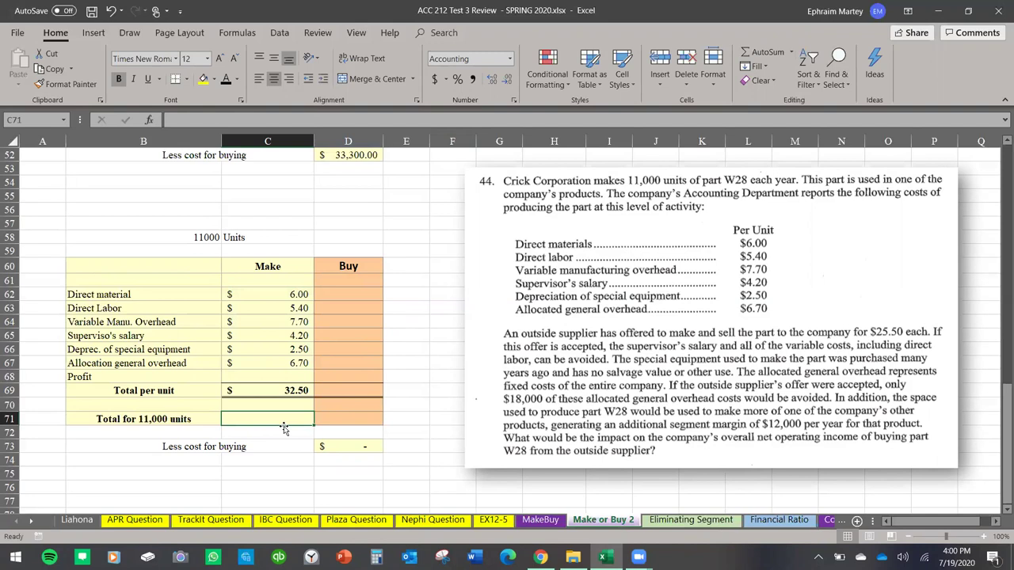
pyautogui.write('=')
pyautogui.click(292, 390)
pyautogui.write('*')
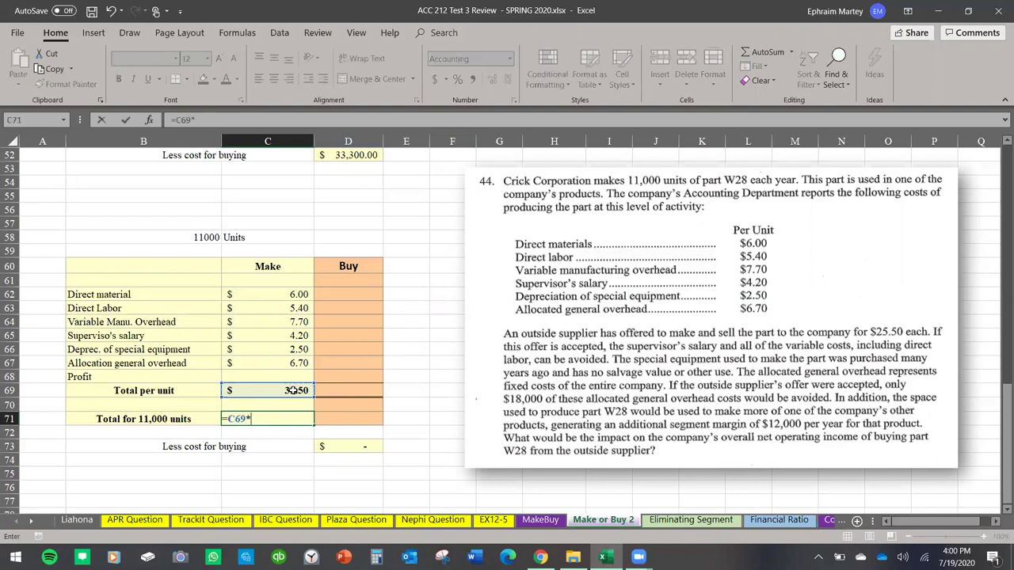
pyautogui.click(201, 237)
pyautogui.press('Return')
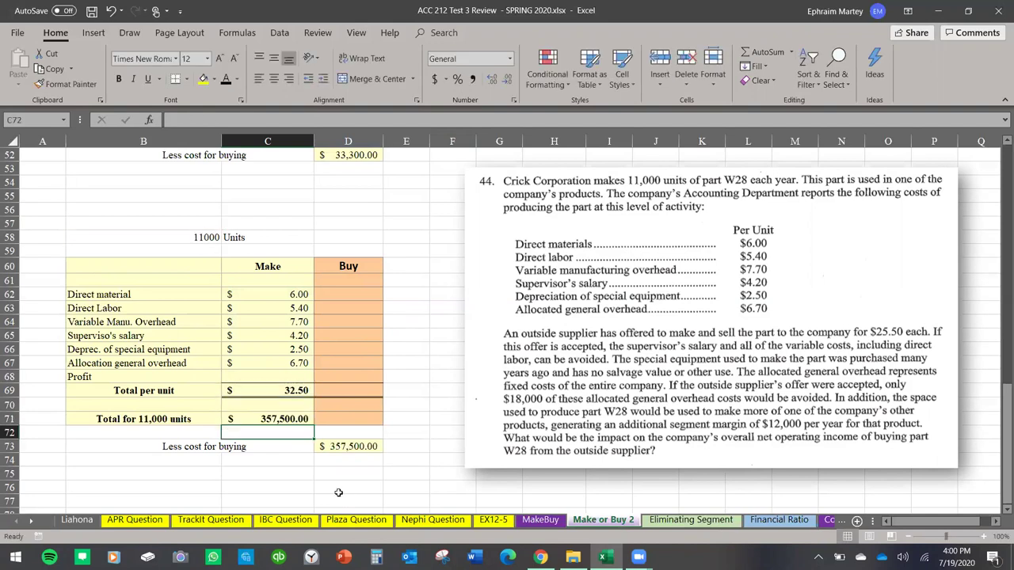
# Clear the "Less cost for buying" amount in D73 and compare the Make total in C71 with the first table's C50.
pyautogui.click(356, 447)
pyautogui.press('Delete')
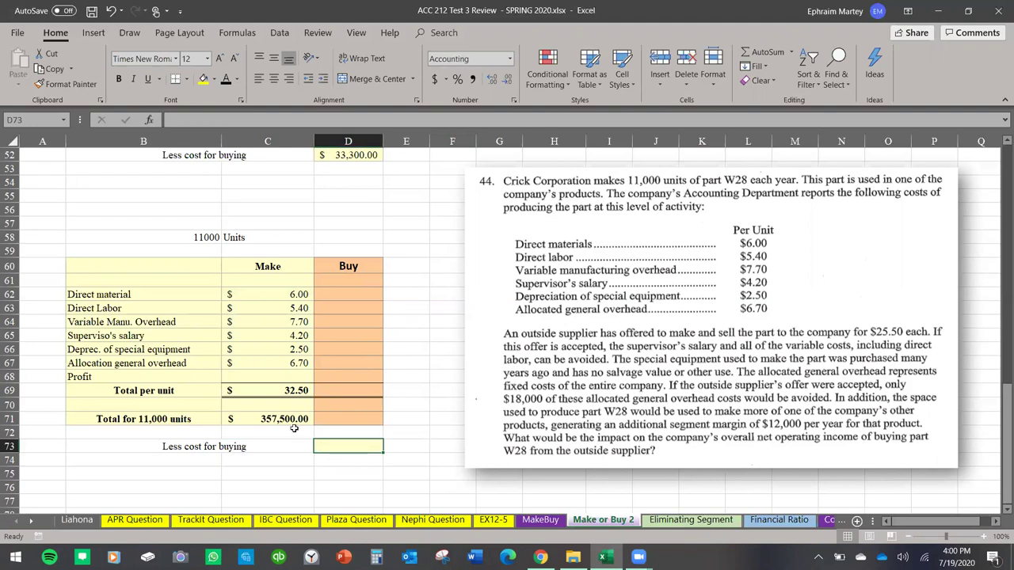
pyautogui.click(292, 420)
pyautogui.scroll(2, 267, 230)
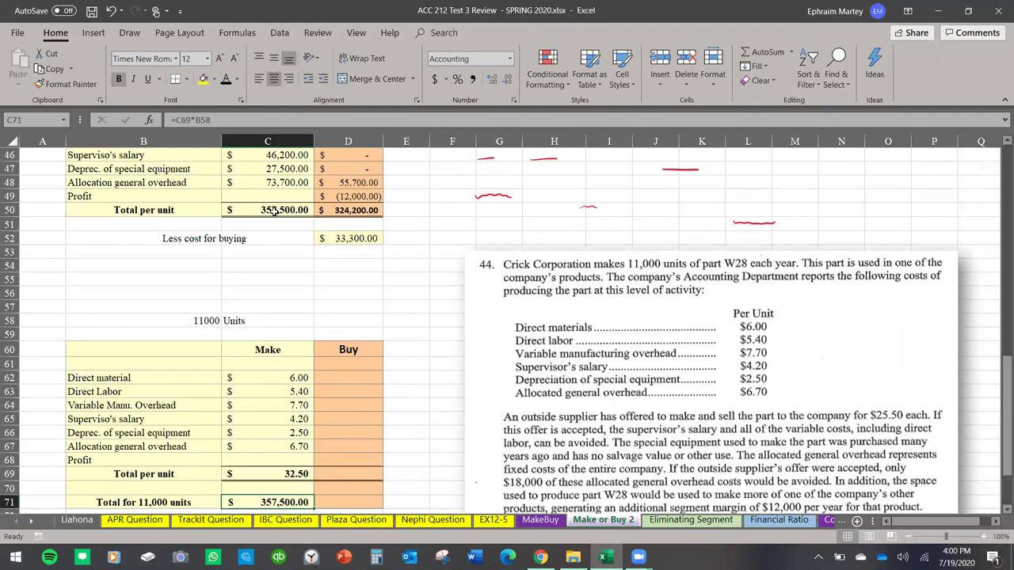
pyautogui.scroll(-1, 329, 316)
# Underline the supplier's $25.50 price in problem 44 and enter 25.50 as the Buy price in D61.
pyautogui.click(343, 310)
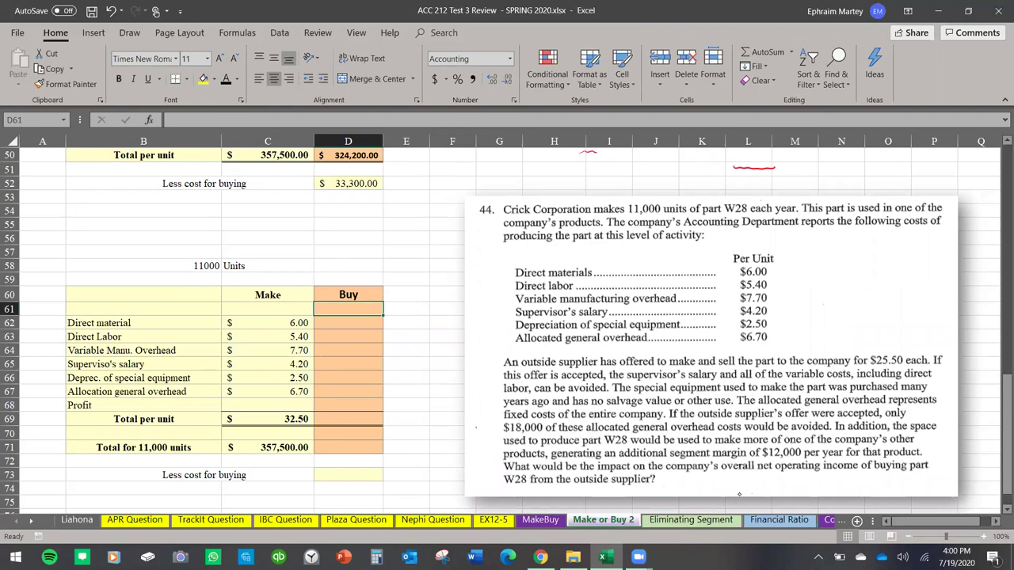
pyautogui.moveTo(874, 368); pyautogui.dragTo(905, 369)
pyautogui.write('25.50')
pyautogui.press('Return')
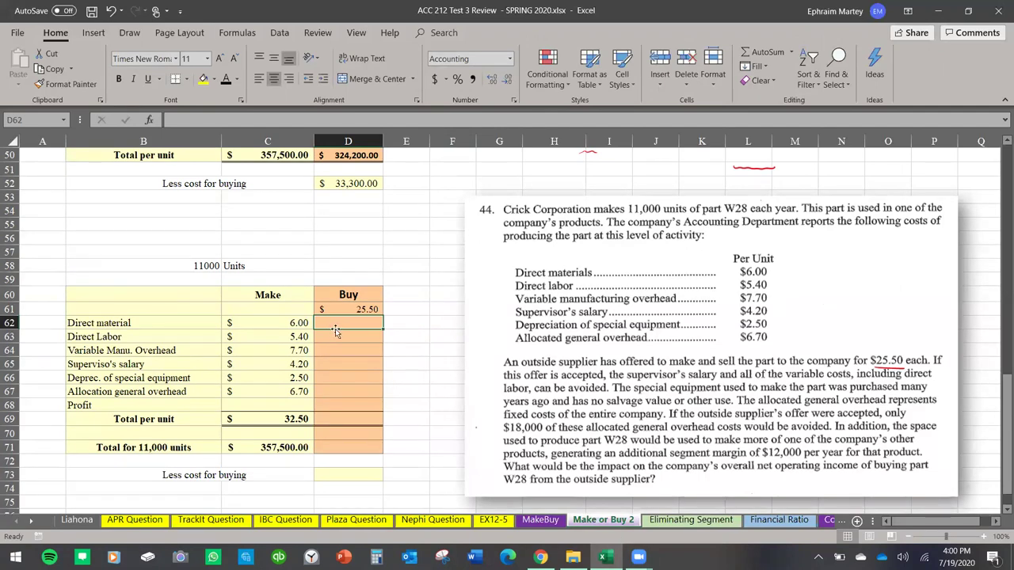
# Enter 0 in the Buy column for direct material, direct labor, variable overhead, supervisor's salary and equipment depreciation (D62:D66).
pyautogui.write('0')
pyautogui.press('Return')
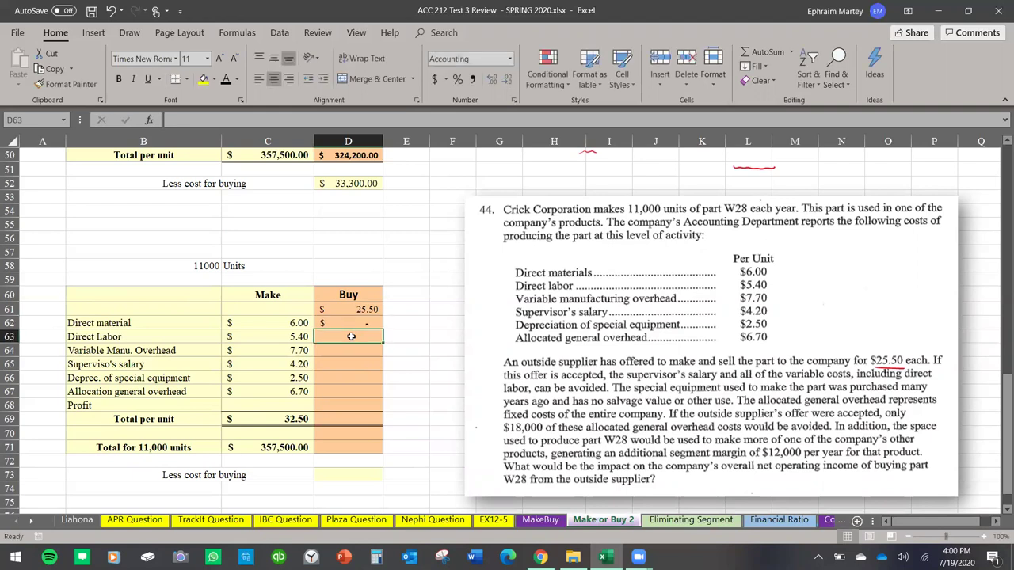
pyautogui.write('0')
pyautogui.press('Return')
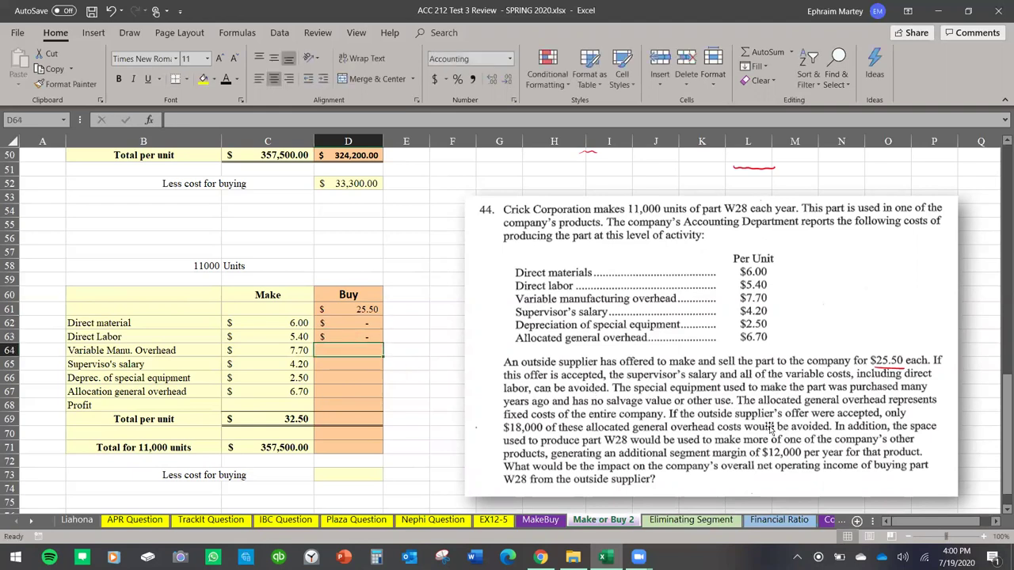
pyautogui.write('0')
pyautogui.press('Return')
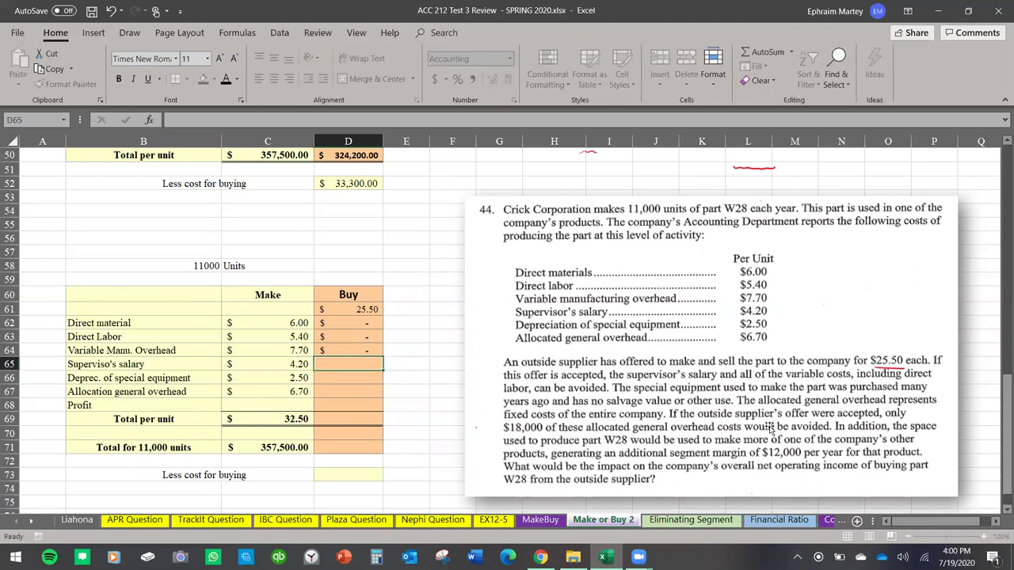
pyautogui.write('0')
pyautogui.press('Return')
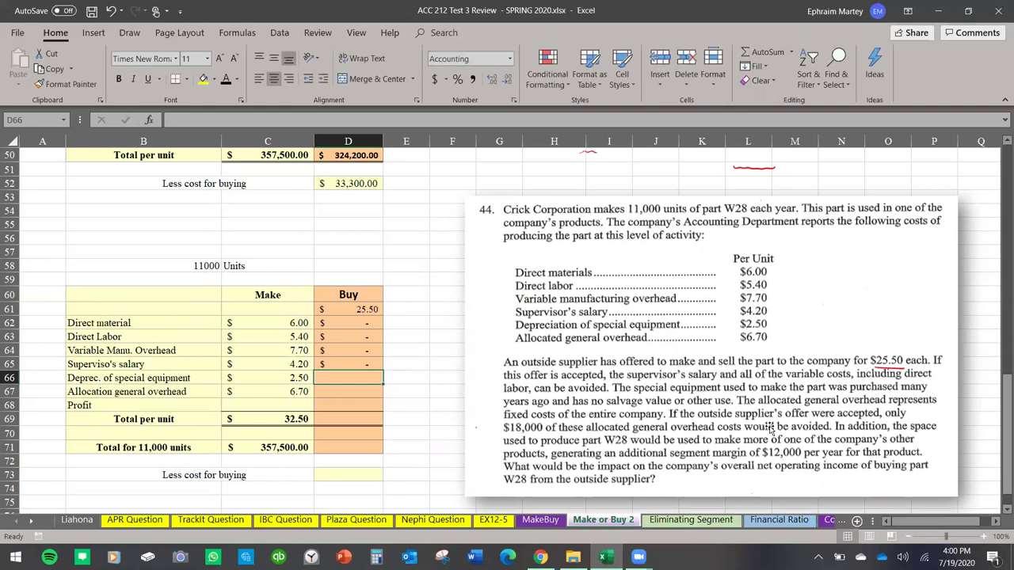
pyautogui.write('0')
pyautogui.press('Return')
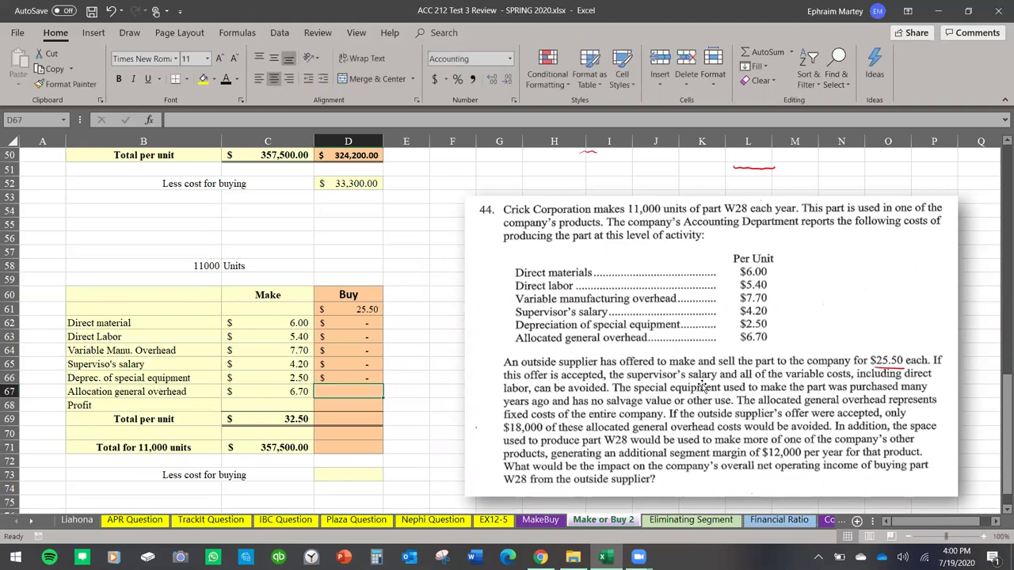
# Calculate the total allocated general overhead in the blank cell F68 as cost per unit times units (=C67*B58).
pyautogui.moveTo(704, 388); pyautogui.dragTo(728, 383)
pyautogui.moveTo(605, 369); pyautogui.dragTo(615, 364)
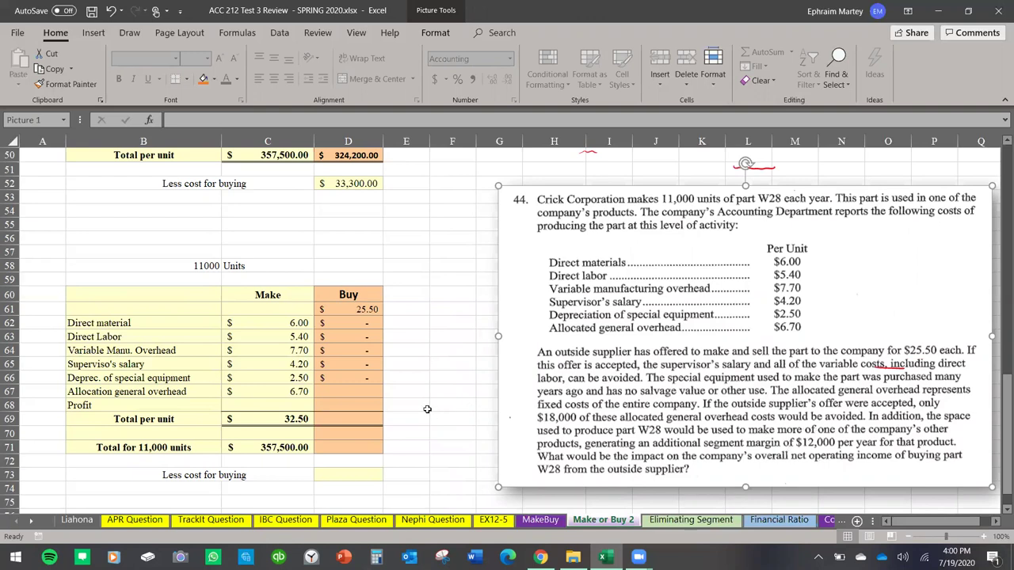
pyautogui.click(454, 410)
pyautogui.write('=')
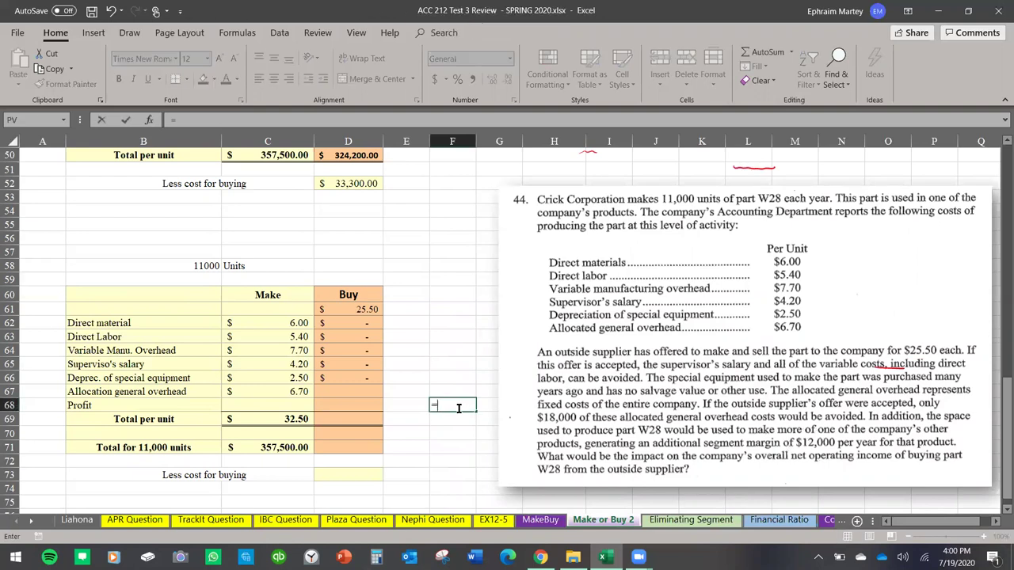
pyautogui.click(301, 392)
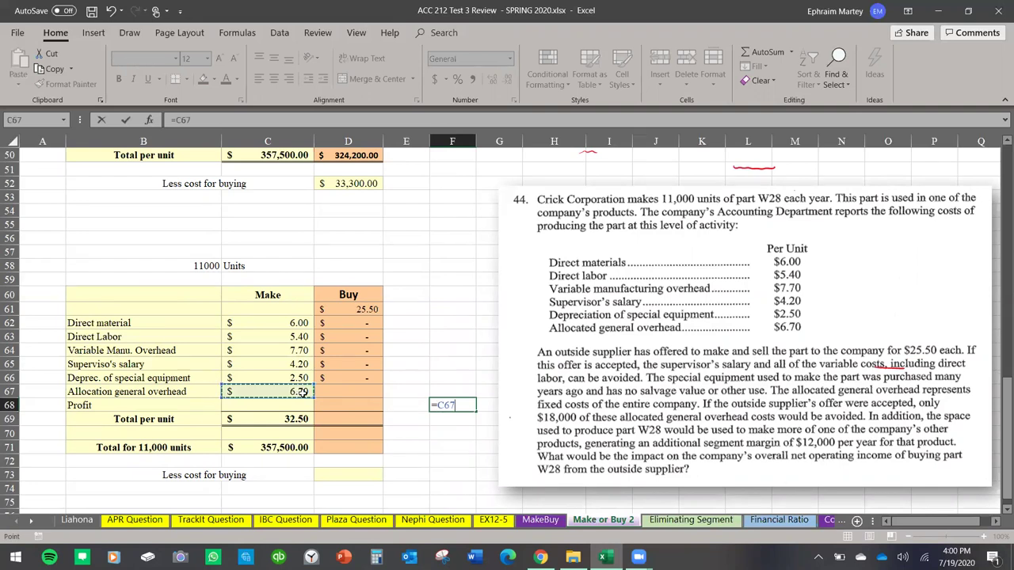
pyautogui.write('*')
pyautogui.click(211, 267)
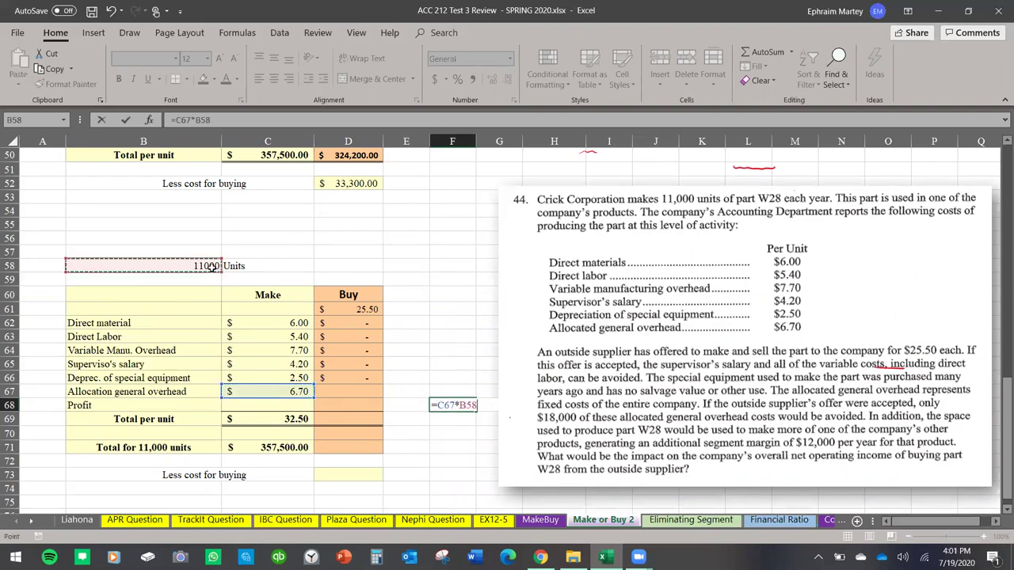
pyautogui.press('Return')
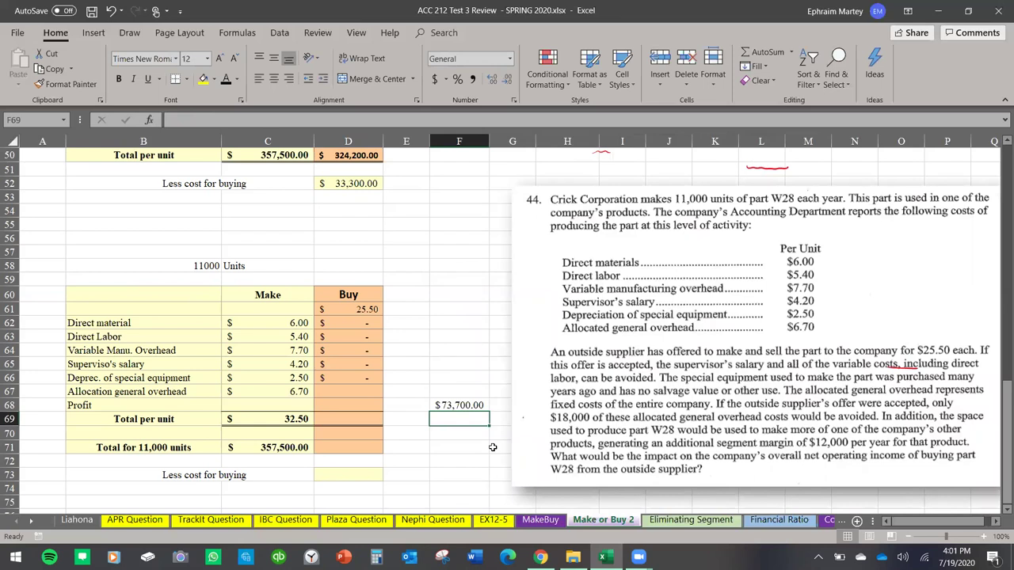
# Subtract the avoidable 18000 from the total allocated overhead in F69 (=F68-18000).
pyautogui.write('=')
pyautogui.click(473, 406)
pyautogui.write('-18000')
pyautogui.press('Return')
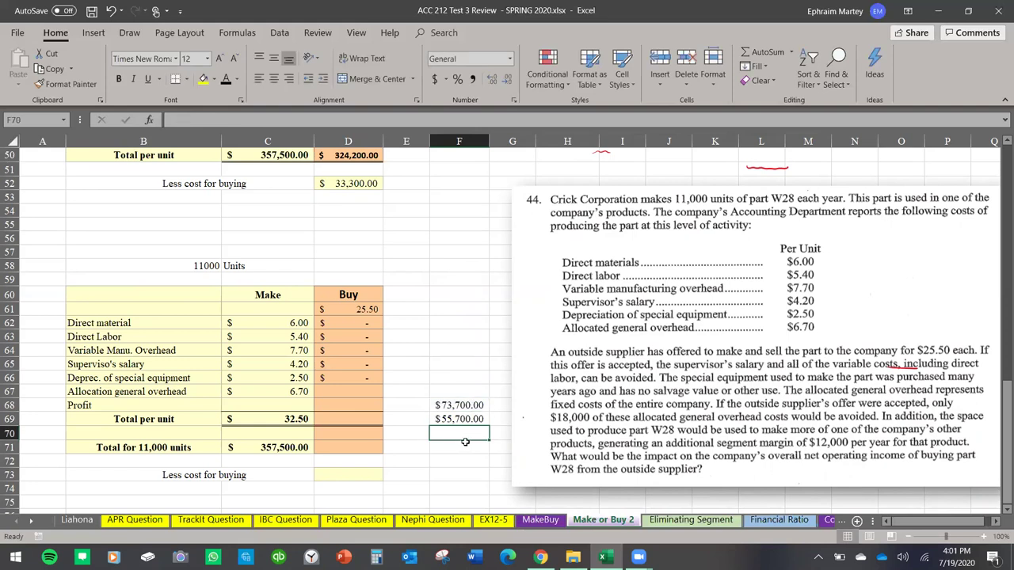
# Calculate the remaining allocated overhead per unit in F70 by dividing F69 by the units in B58.
pyautogui.write('=')
pyautogui.click(472, 420)
pyautogui.write('/')
pyautogui.click(198, 266)
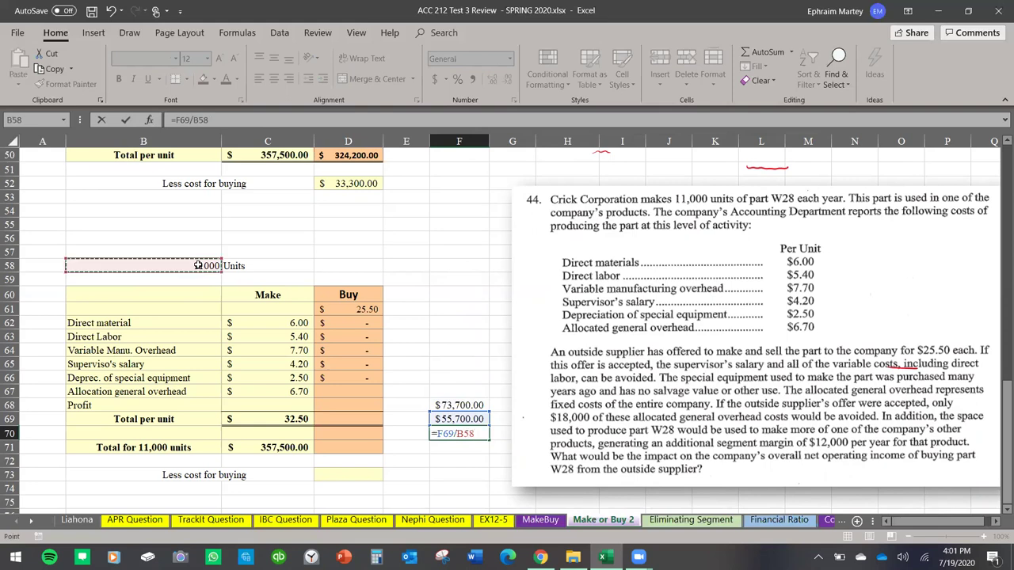
pyautogui.press('Return')
# Link the Buy allocated general overhead in D67 to the per-unit amount in F70.
pyautogui.scroll(-1, 261, 356)
pyautogui.click(346, 361)
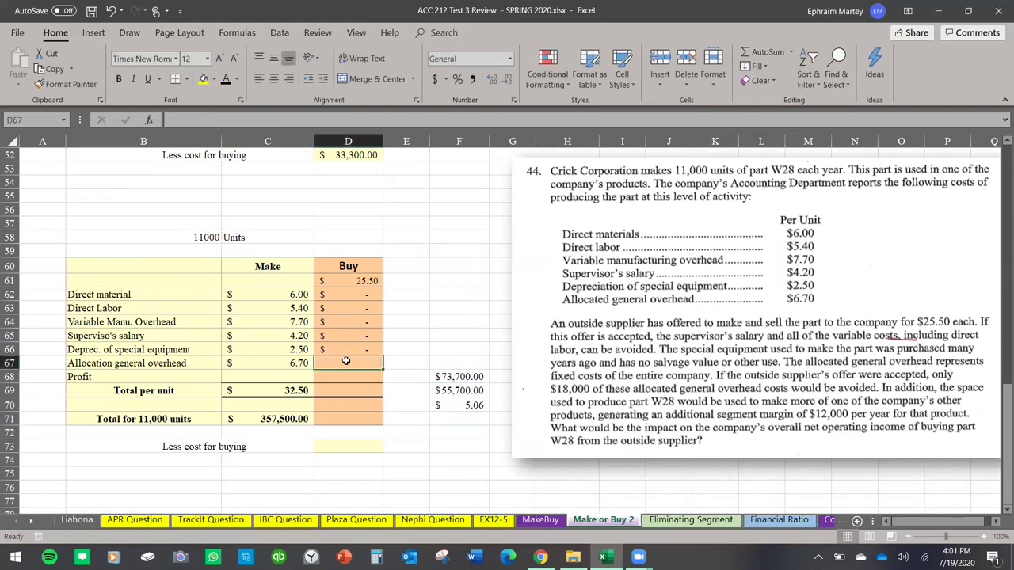
pyautogui.write('=')
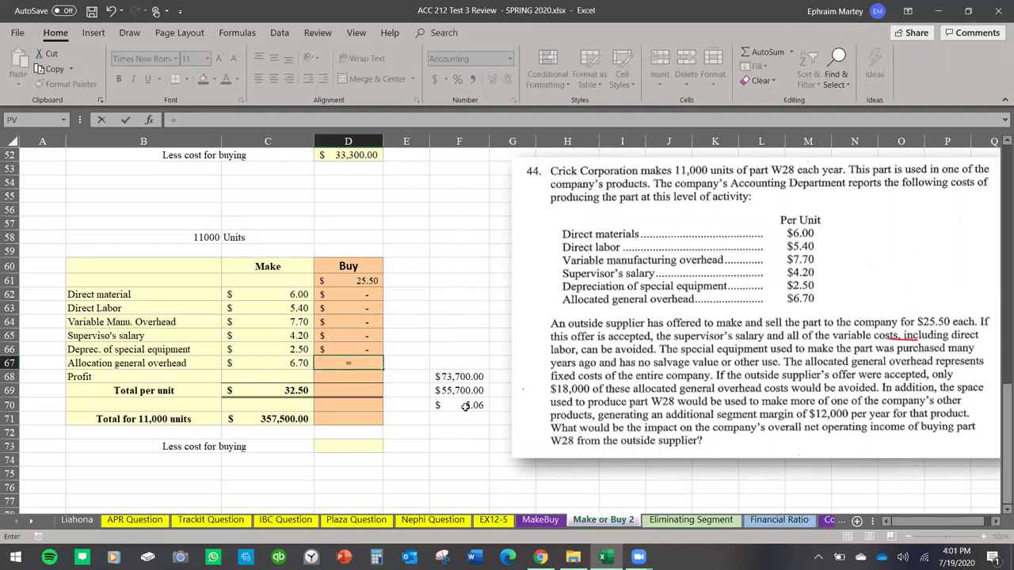
pyautogui.click(466, 405)
pyautogui.press('Return')
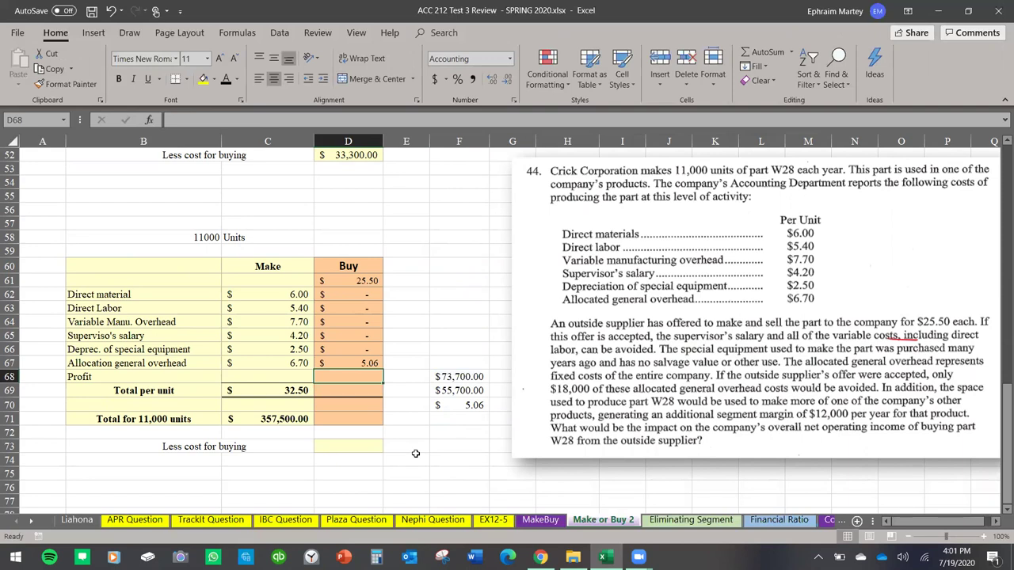
# Underline the $12,000 segment margin and enter it as a negative per-unit profit in D68 with =-(12000/B58).
pyautogui.scroll(2, 393, 398)
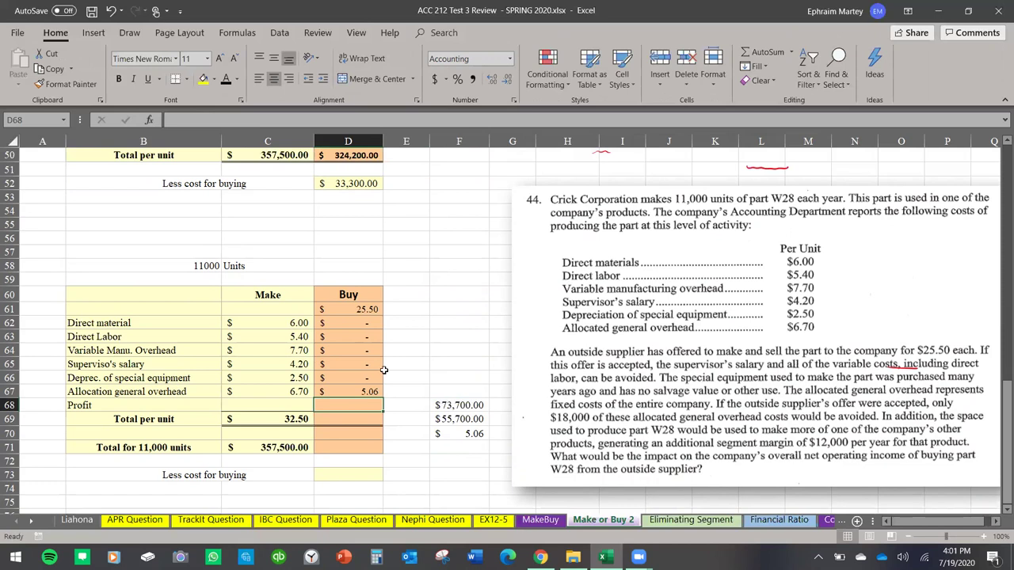
pyautogui.scroll(-2, 729, 445)
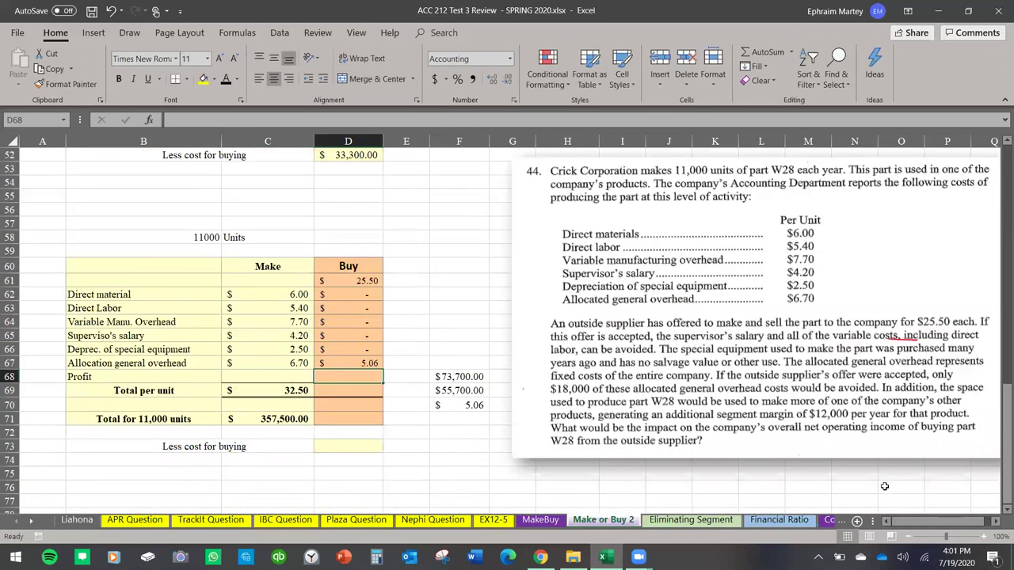
pyautogui.moveTo(808, 422); pyautogui.dragTo(850, 420)
pyautogui.write('=-')
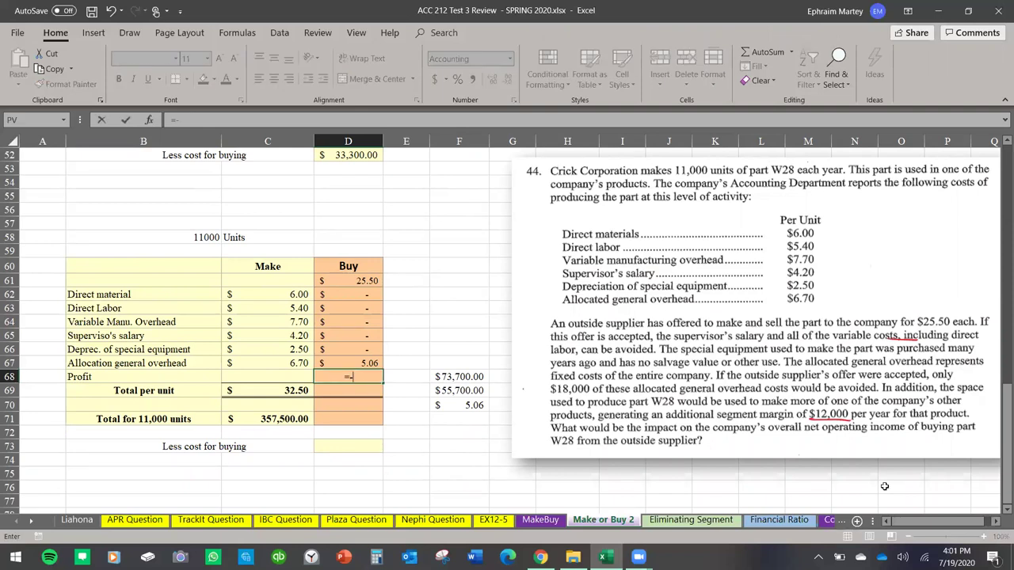
pyautogui.write('(12000/')
pyautogui.click(218, 240)
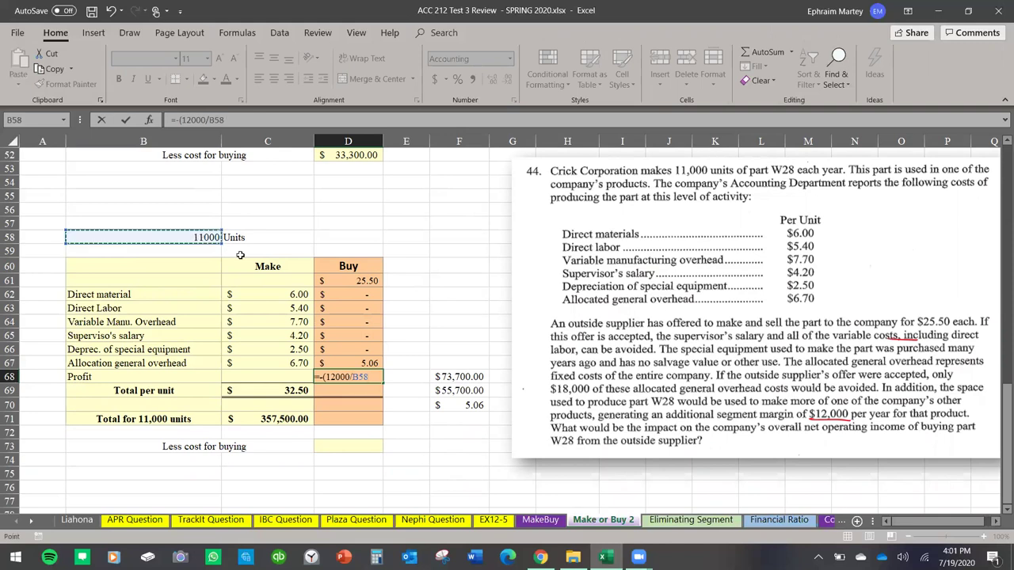
pyautogui.press('Return')
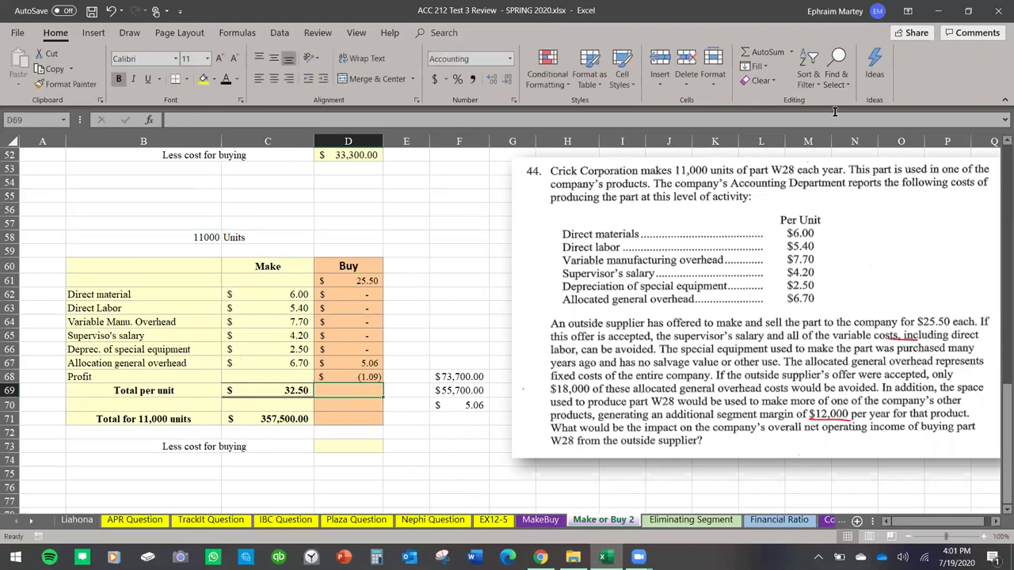
# Total the Buy cost per unit in D69 with AutoSum and calculate the 11,000-unit total in D71 as =D69*B58.
pyautogui.click(765, 52)
pyautogui.press('Return')
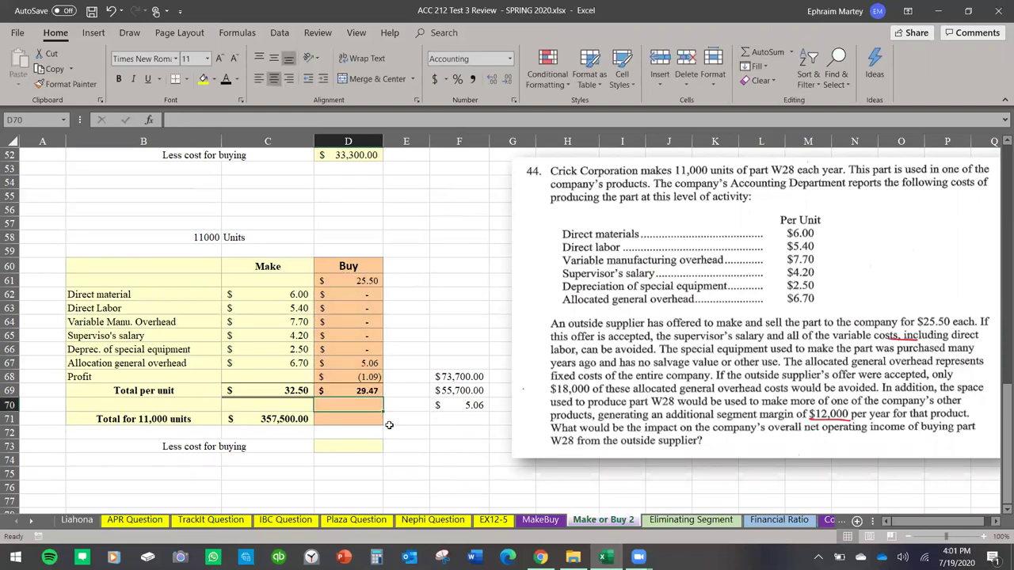
pyautogui.click(358, 418)
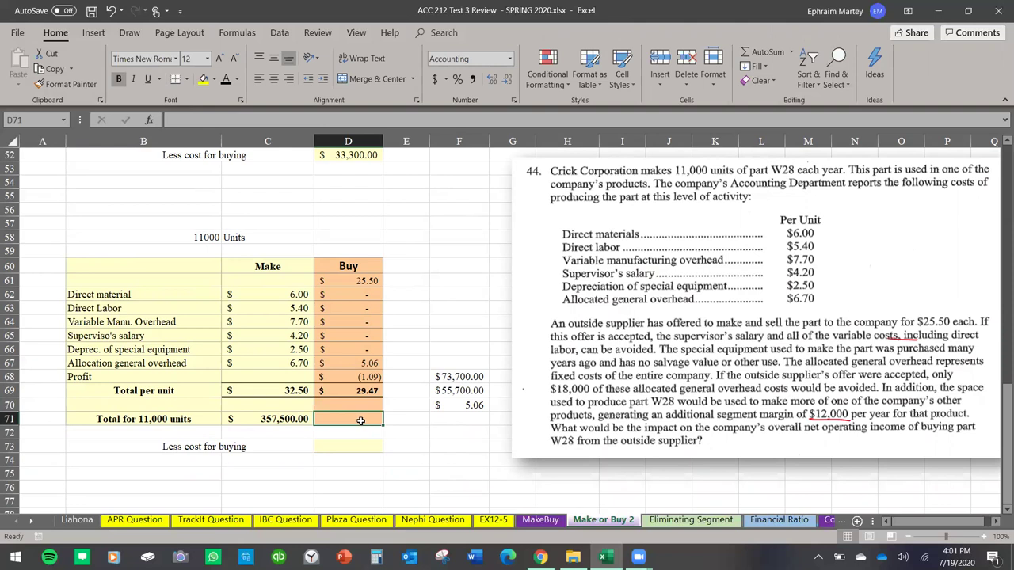
pyautogui.write('=')
pyautogui.click(369, 391)
pyautogui.write('*')
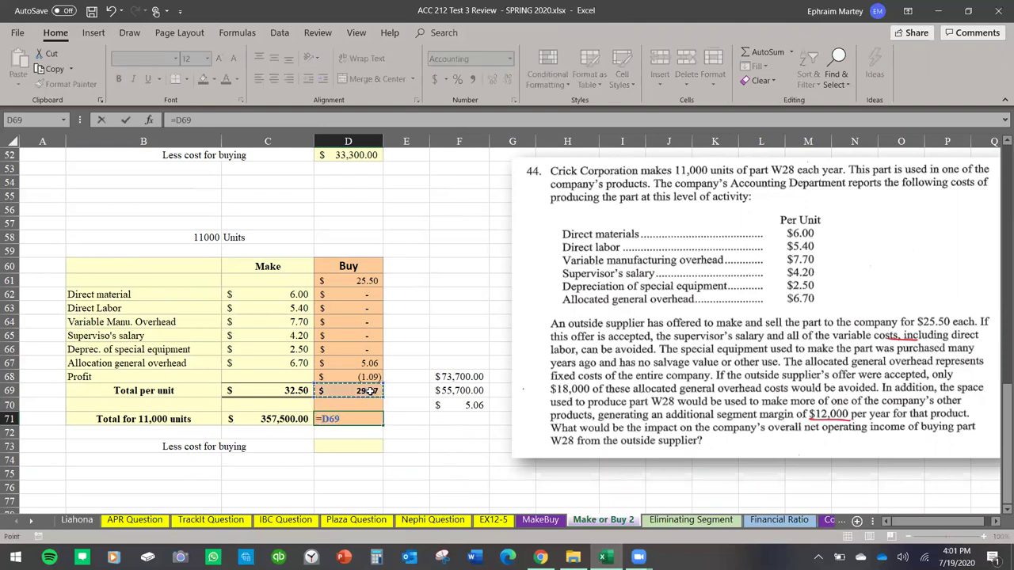
pyautogui.click(193, 236)
pyautogui.press('Return')
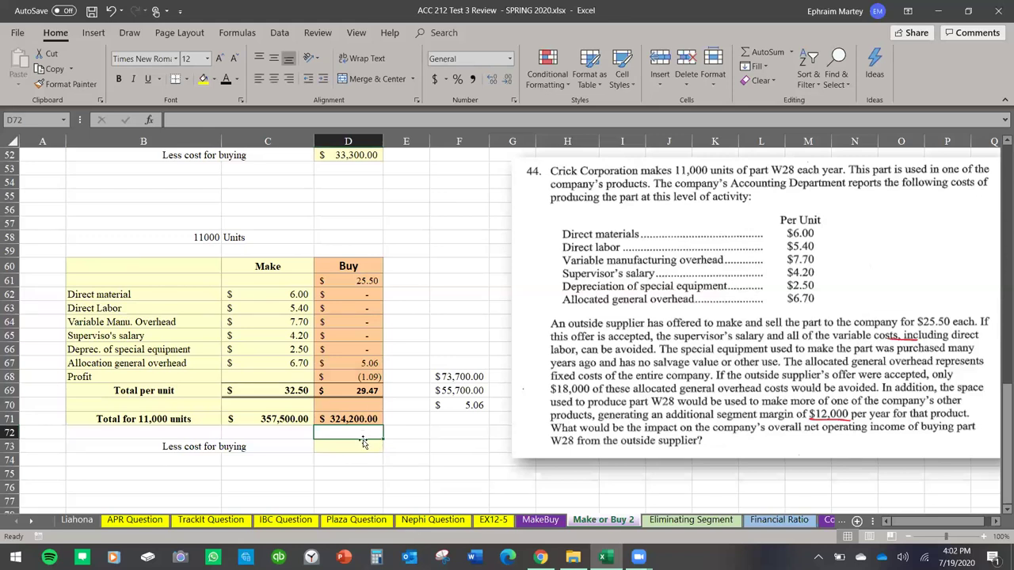
pyautogui.write('=')
pyautogui.click(293, 421)
pyautogui.write('-')
pyautogui.click(341, 418)
pyautogui.press('Return')
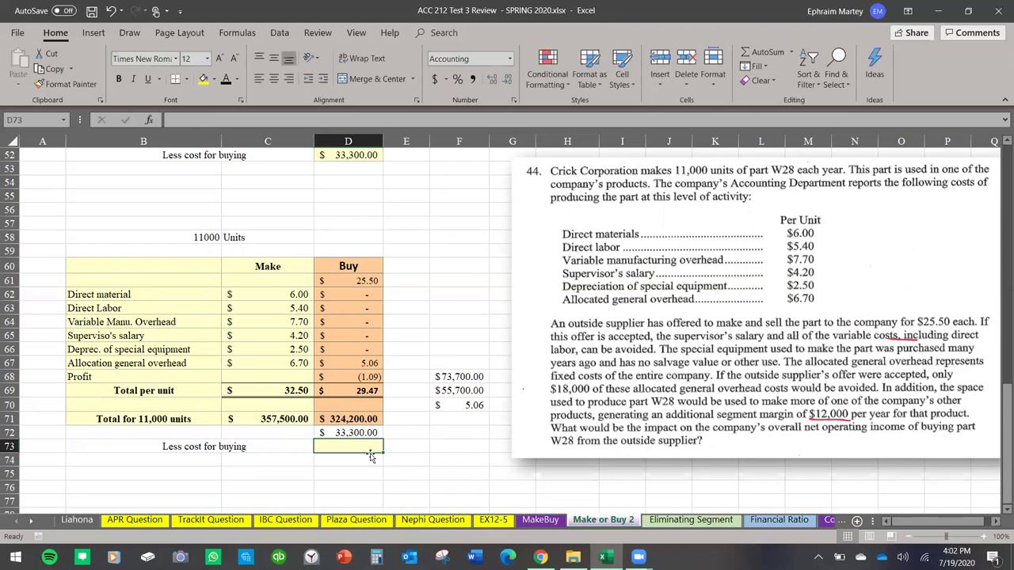
pyautogui.click(363, 433)
pyautogui.press('Delete')
# Calculate the "Less cost for buying" amount in D73 as the Make total minus the Buy total (=C71-D71).
pyautogui.click(361, 444)
pyautogui.write('=')
pyautogui.click(293, 420)
pyautogui.write('-')
pyautogui.click(346, 419)
pyautogui.press('Return')
pyautogui.click(412, 461)
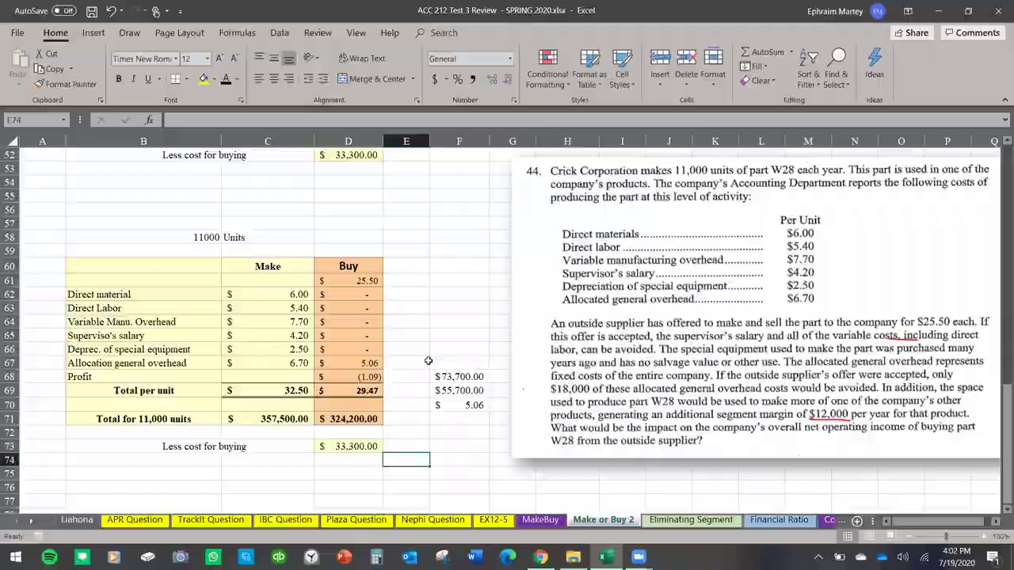
# Open the Eliminating Segment sheet and mark problem 111's Product Lines heading, the V and W losses and the V column.
pyautogui.click(675, 525)
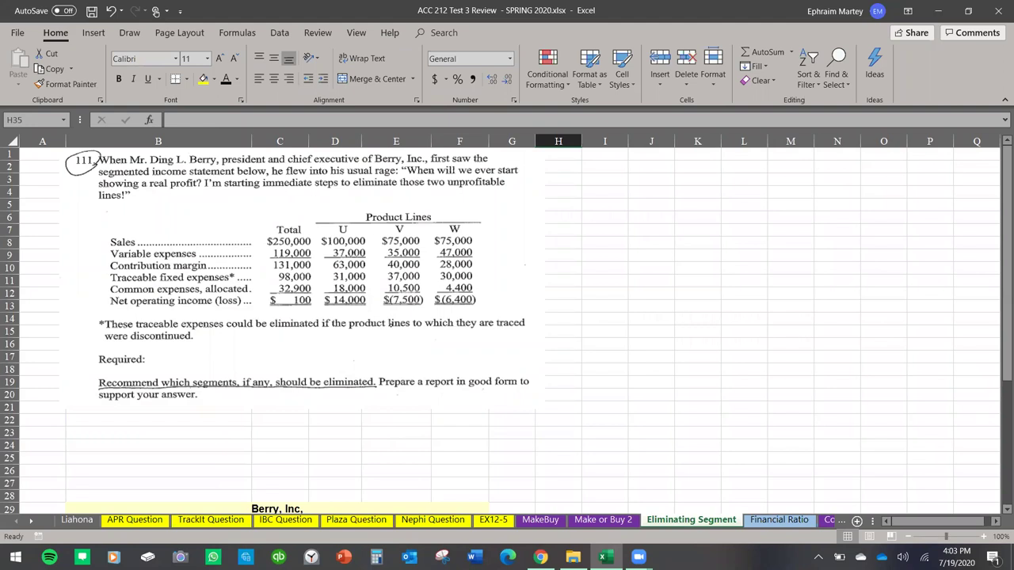
pyautogui.moveTo(345, 209); pyautogui.dragTo(446, 201)
pyautogui.moveTo(386, 309); pyautogui.dragTo(475, 302)
pyautogui.moveTo(422, 219); pyautogui.dragTo(434, 306)
pyautogui.moveTo(377, 230); pyautogui.dragTo(379, 314)
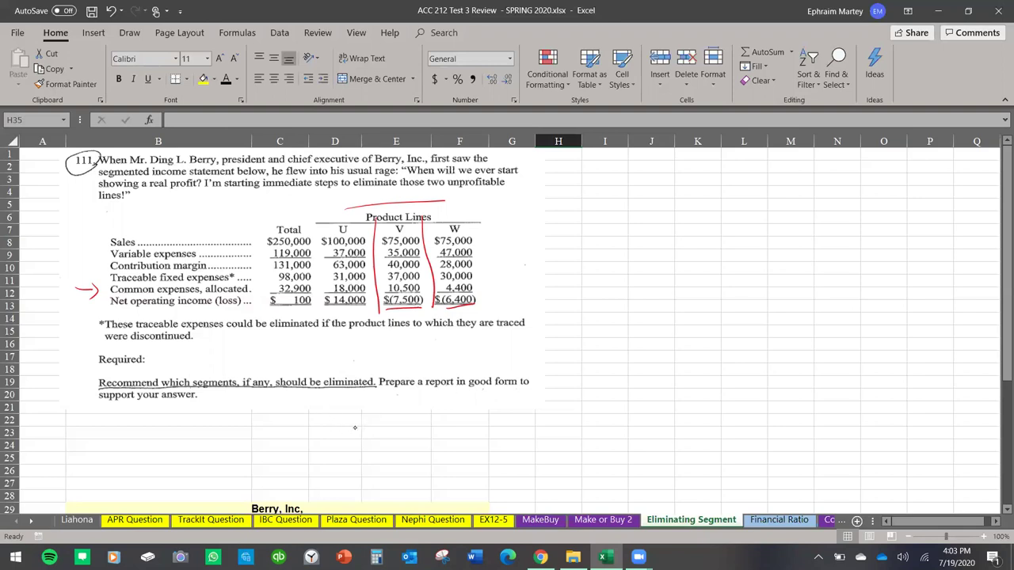
# Underline the requirement to report in good form and calculate U's margin before common expenses in D22 as =14000+18000.
pyautogui.moveTo(468, 392); pyautogui.dragTo(529, 389)
pyautogui.click(349, 423)
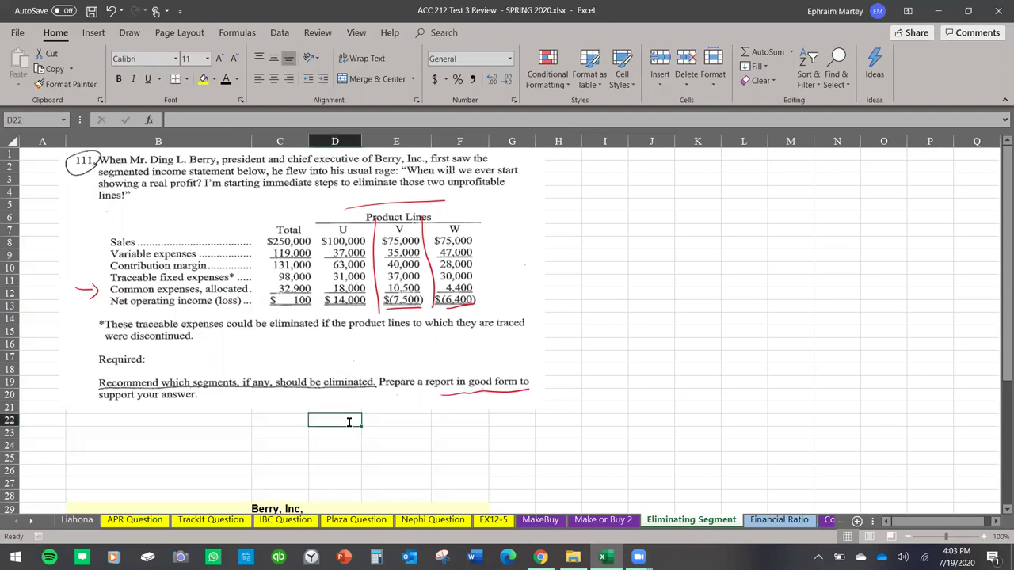
pyautogui.write('=')
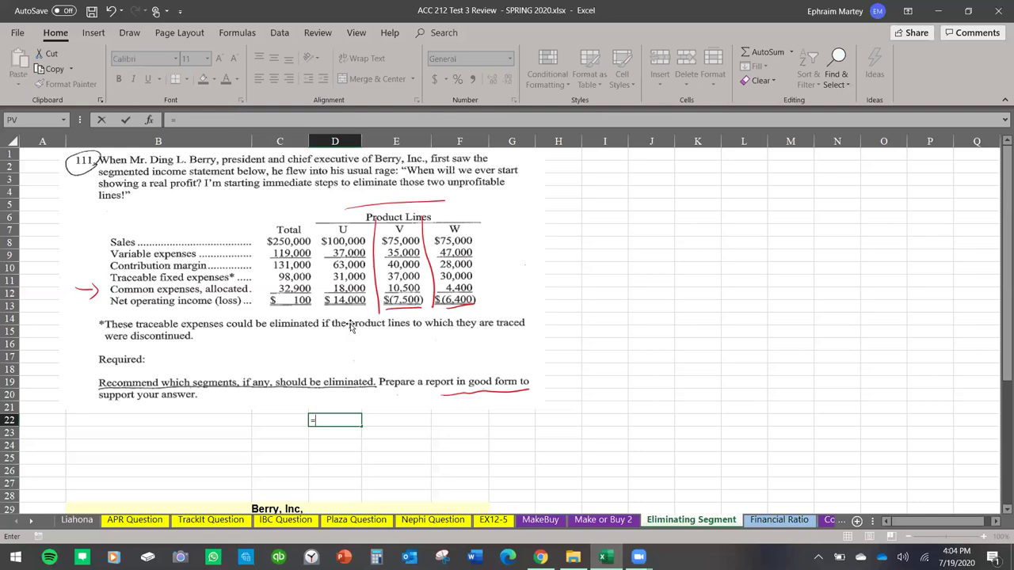
pyautogui.write('14000+')
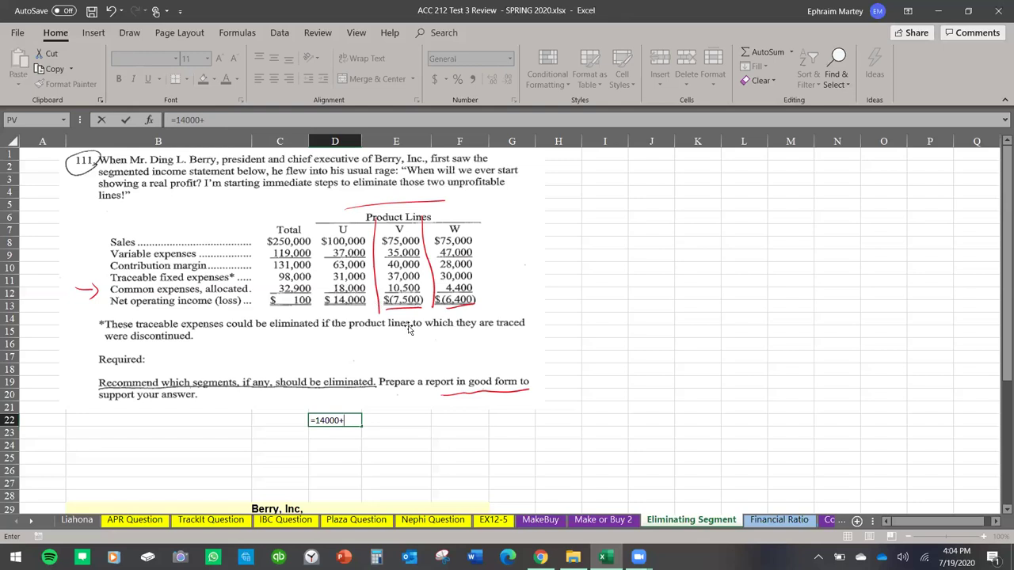
pyautogui.write('18000')
pyautogui.press('Return')
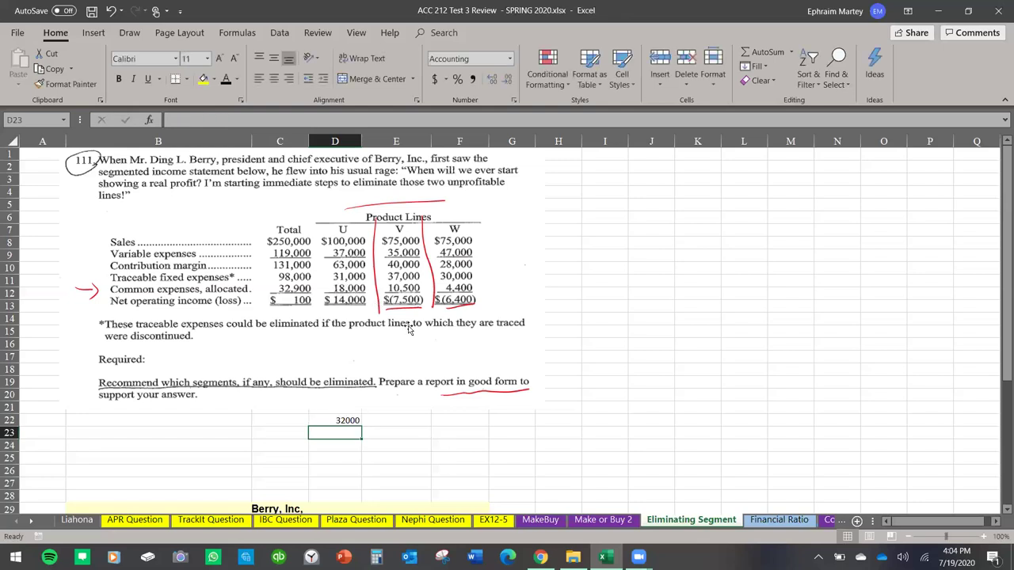
# Apply Accounting format to D22:F22 and add V's 10,500 common expenses back to its 7,500 loss in E22.
pyautogui.moveTo(344, 421); pyautogui.dragTo(469, 421)
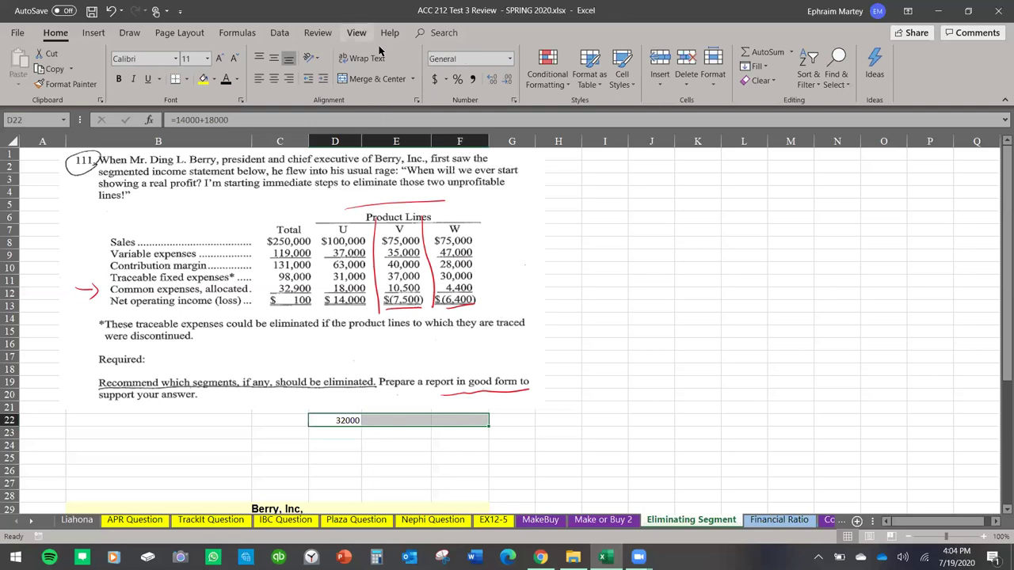
pyautogui.click(434, 79)
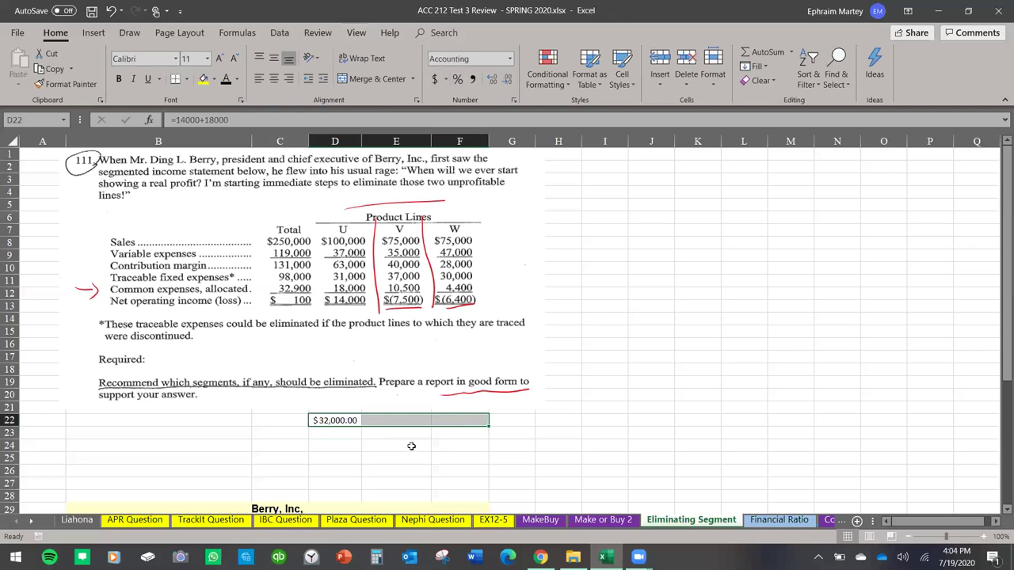
pyautogui.click(409, 446)
pyautogui.click(408, 426)
pyautogui.write('=')
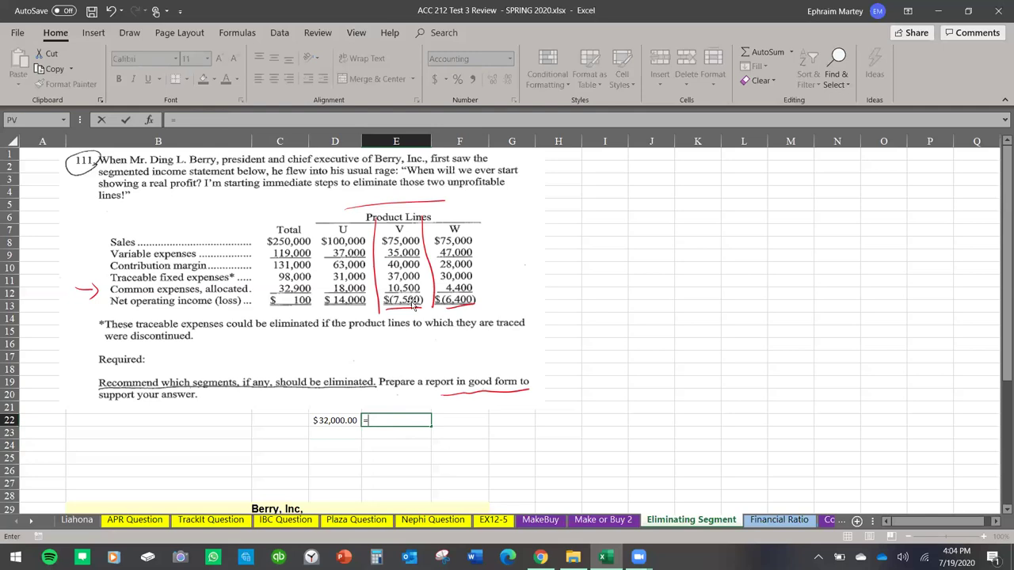
pyautogui.write('-')
pyautogui.write('10500')
pyautogui.press('Return')
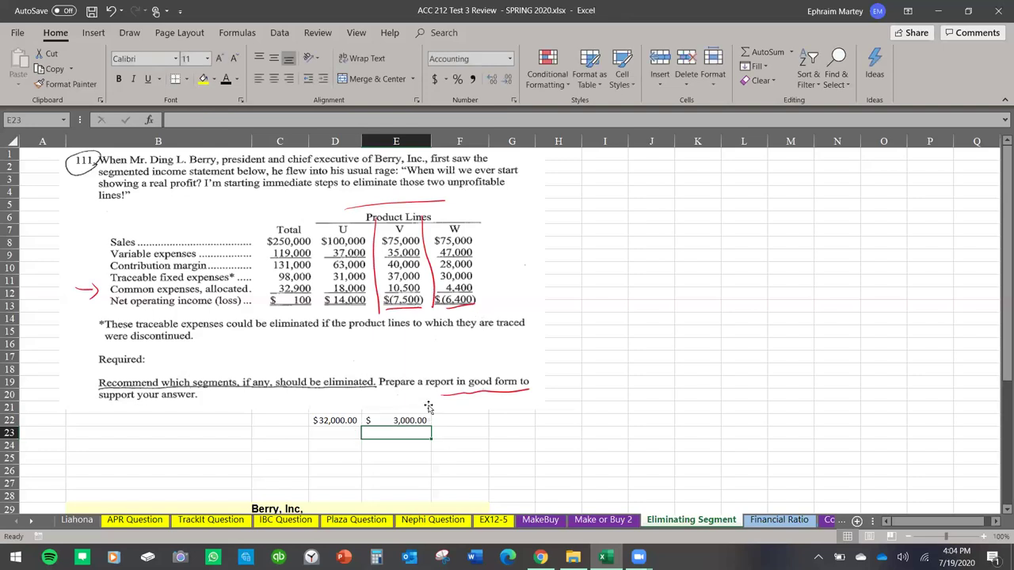
# Calculate W's margin before common expenses in F22 as =-6400+4400.
pyautogui.click(468, 420)
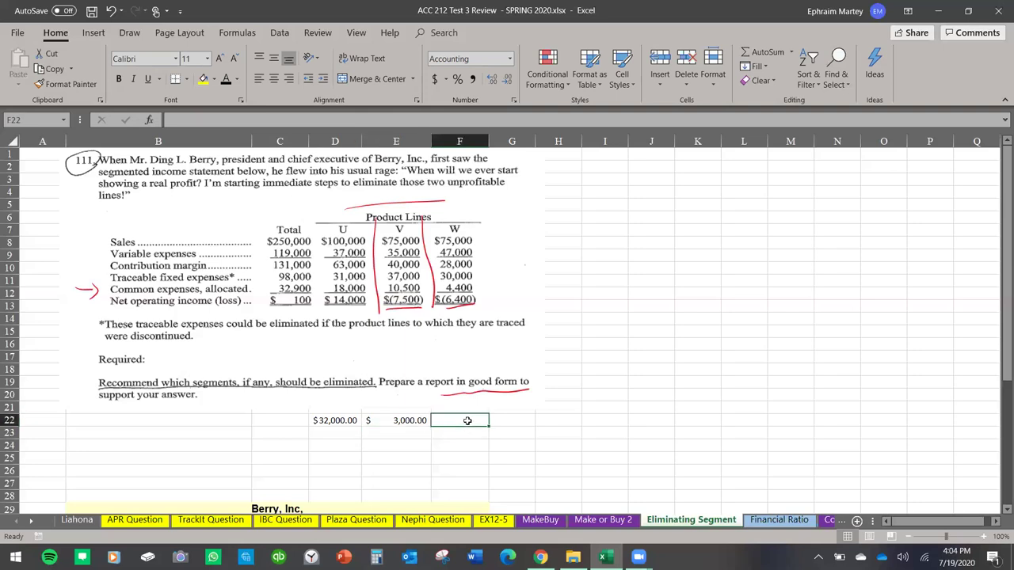
pyautogui.write('=')
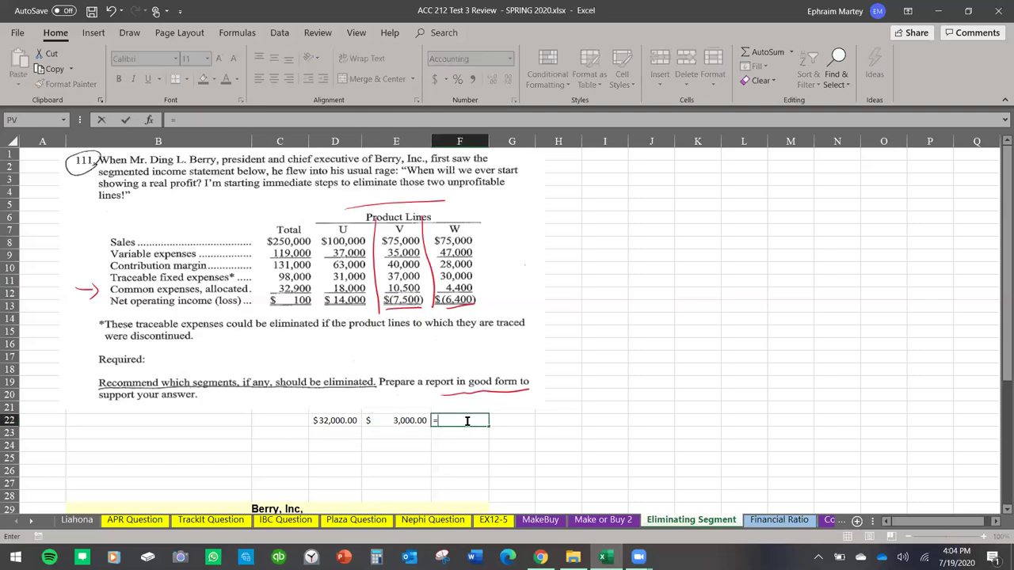
pyautogui.write('-6400+4400')
pyautogui.press('Return')
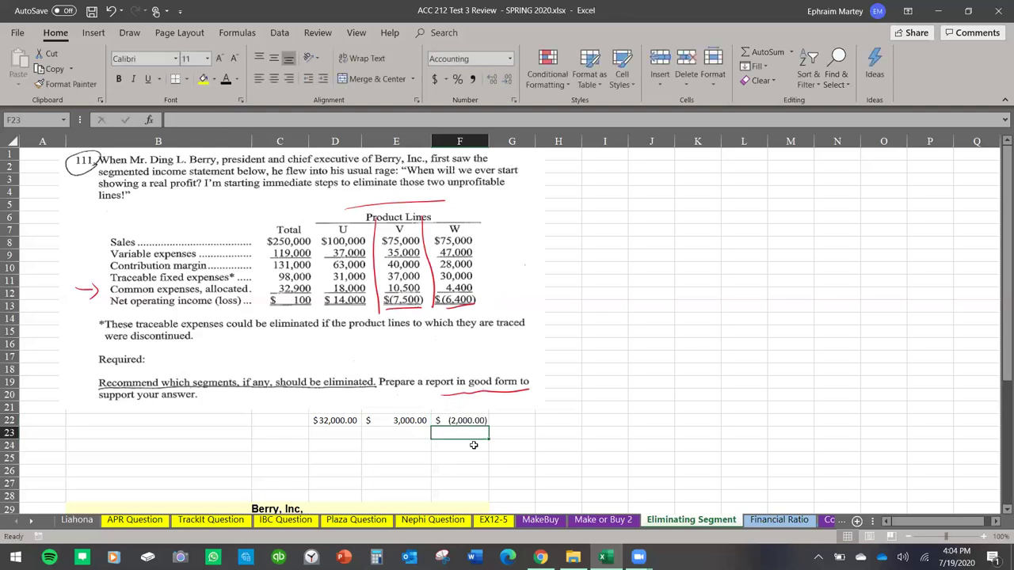
pyautogui.click(476, 446)
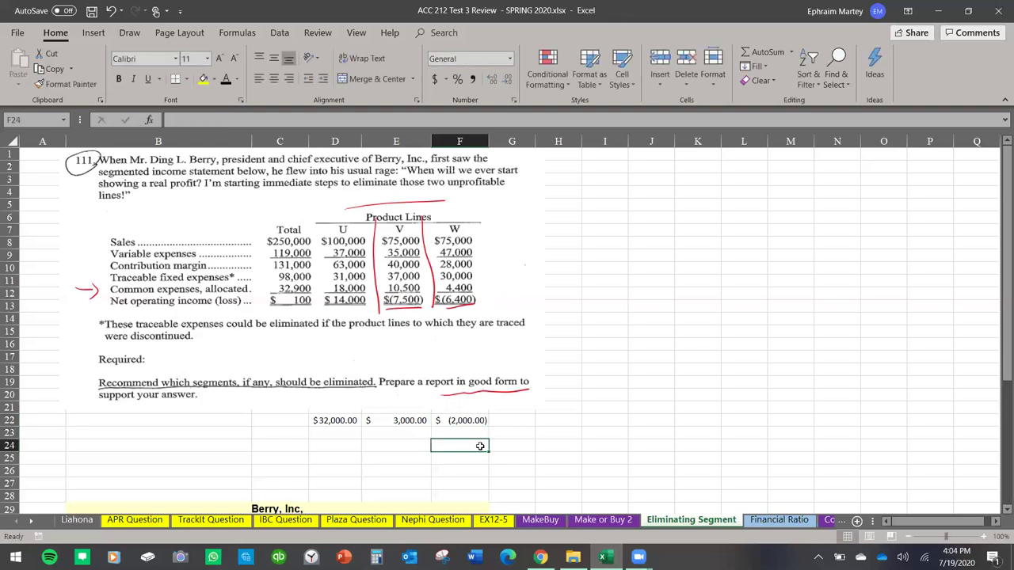
pyautogui.click(478, 421)
pyautogui.click(472, 442)
# Move the problem 111 picture beside the Berry, Inc. segmented income statement template, to the right of column F.
pyautogui.moveTo(283, 313); pyautogui.dragTo(287, 312)
pyautogui.moveTo(612, 369); pyautogui.dragTo(733, 261)
pyautogui.scroll(4, 646, 424)
pyautogui.scroll(-4, 646, 424)
pyautogui.moveTo(645, 424); pyautogui.dragTo(642, 460)
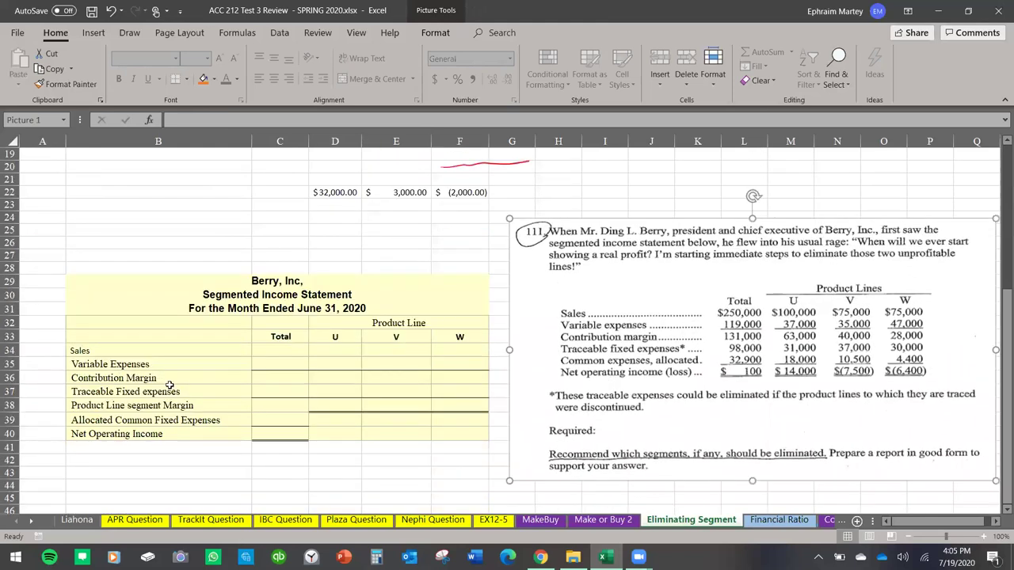
# Enter the Sales row for the product lines: 100,000 for U, 75,000 for V and 75,000 for W.
pyautogui.click(342, 356)
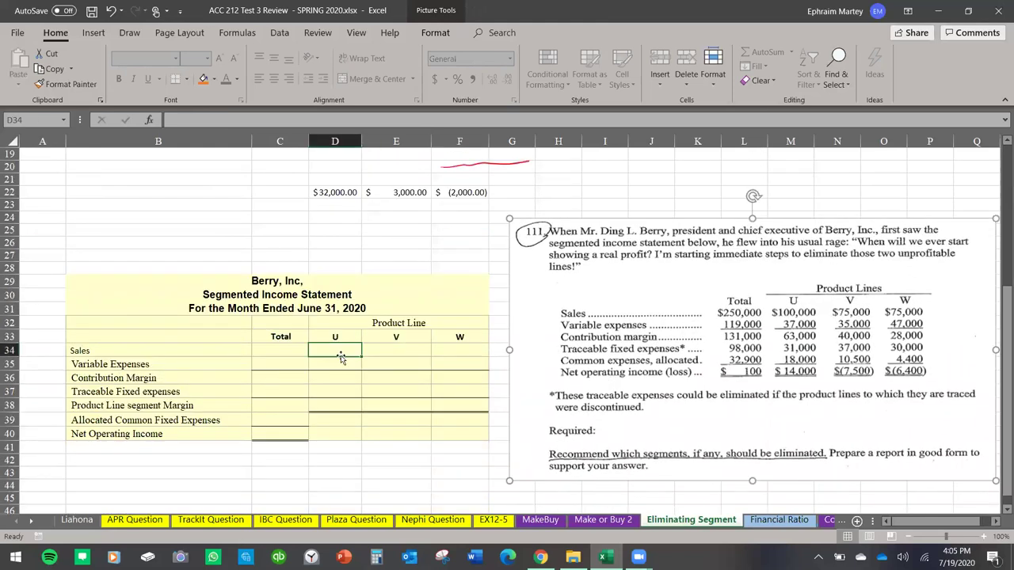
pyautogui.write('1')
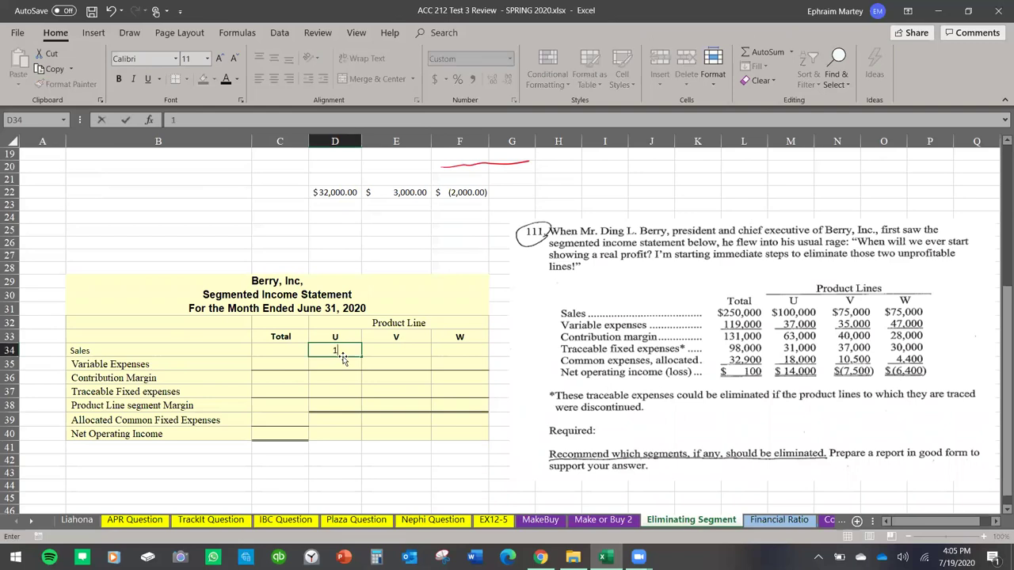
pyautogui.write('00,000')
pyautogui.press('Return')
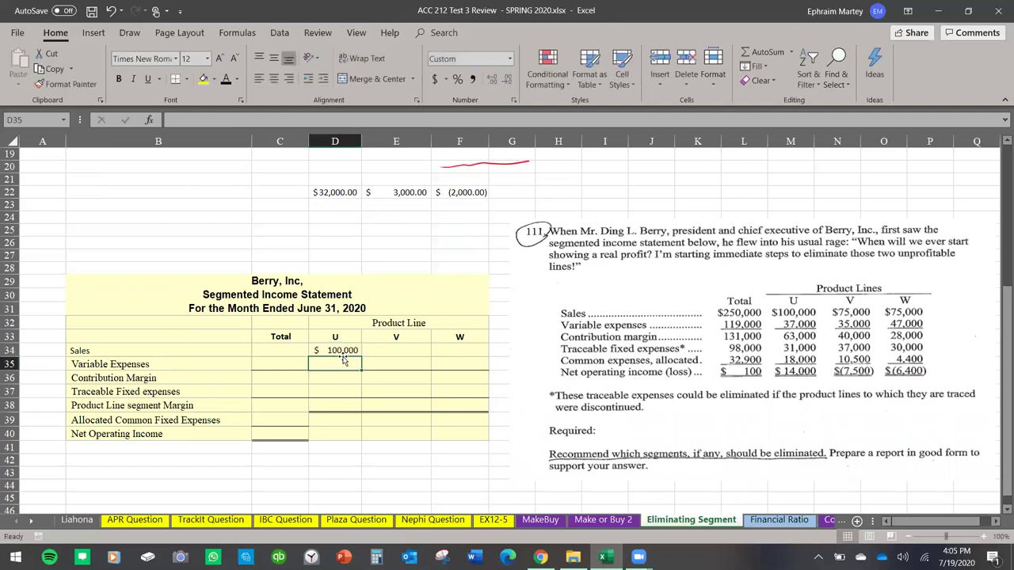
pyautogui.click(403, 350)
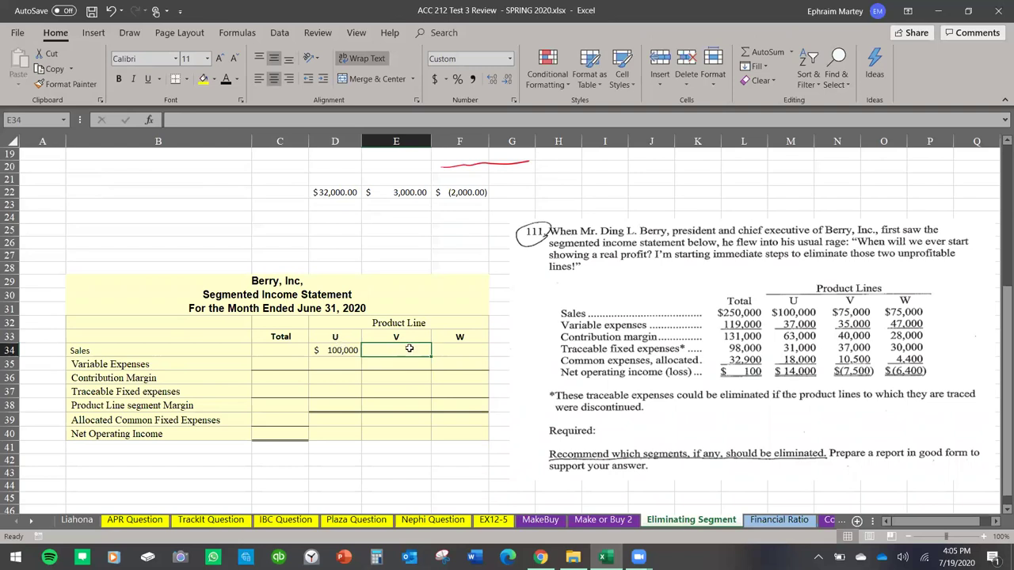
pyautogui.write('75000')
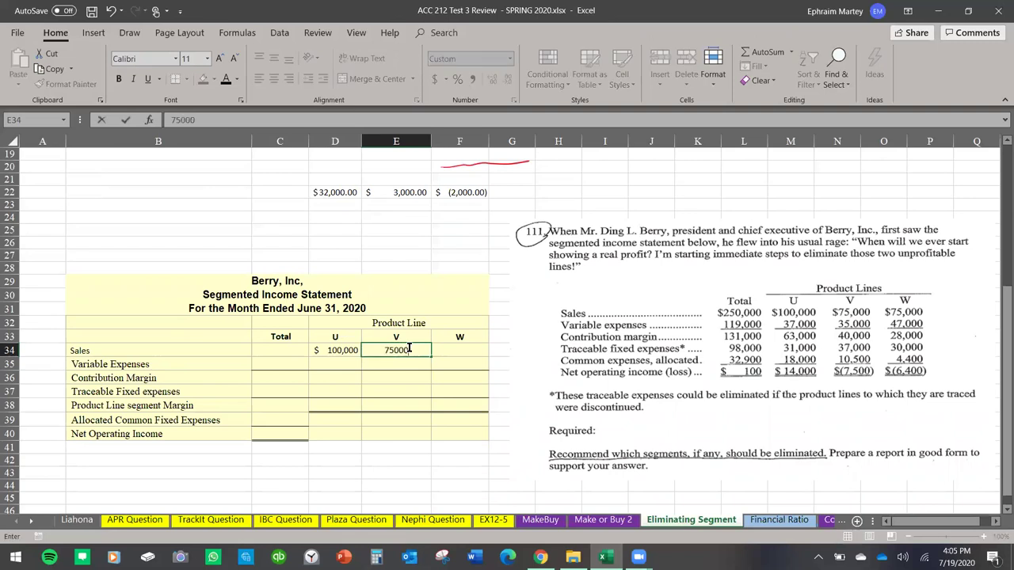
pyautogui.press('Tab')
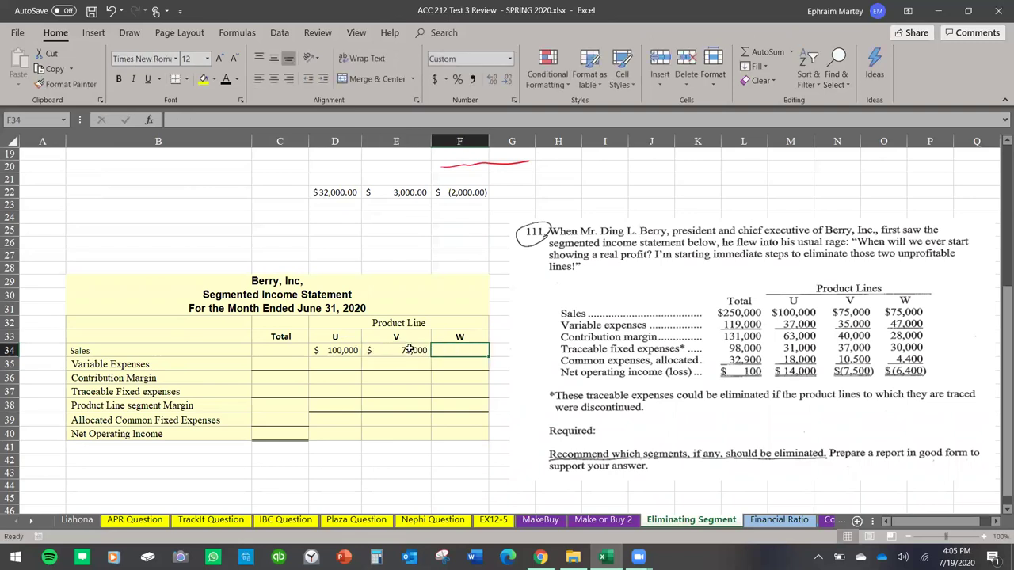
pyautogui.write('75000')
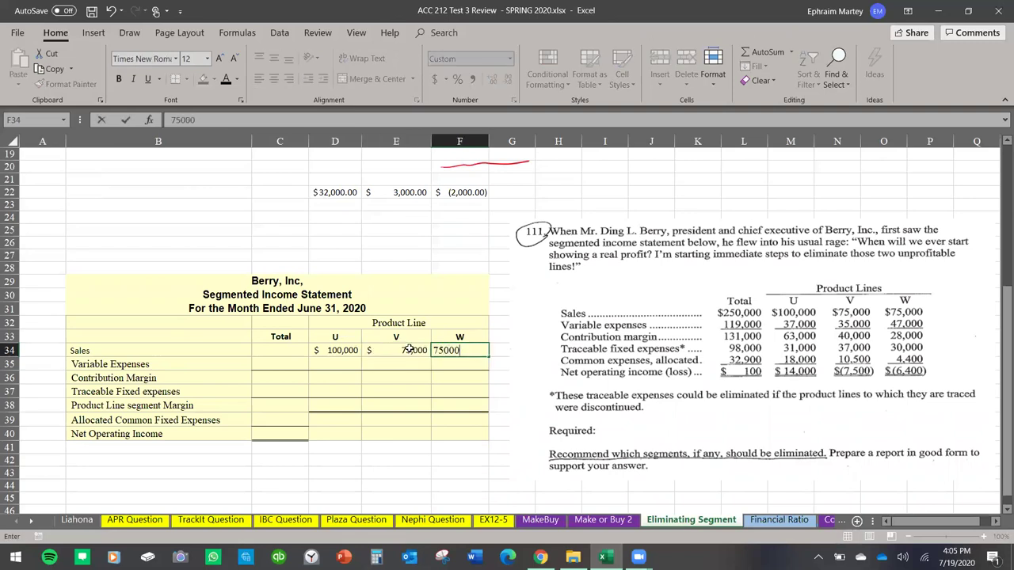
pyautogui.press('Return')
# Calculate total sales in C34 by summing D34:F34 with AutoSum.
pyautogui.doubleClick(283, 353)
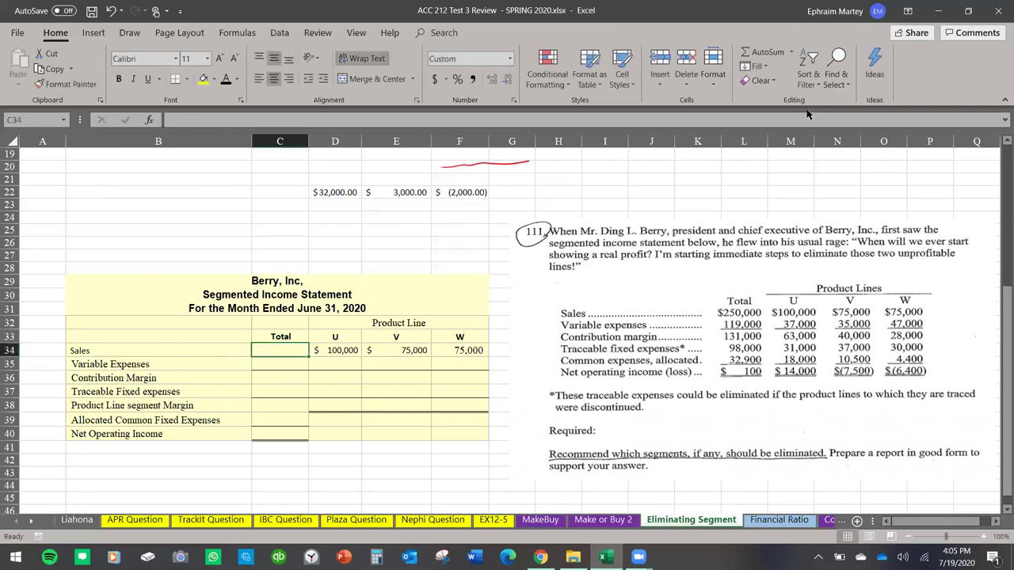
pyautogui.click(767, 55)
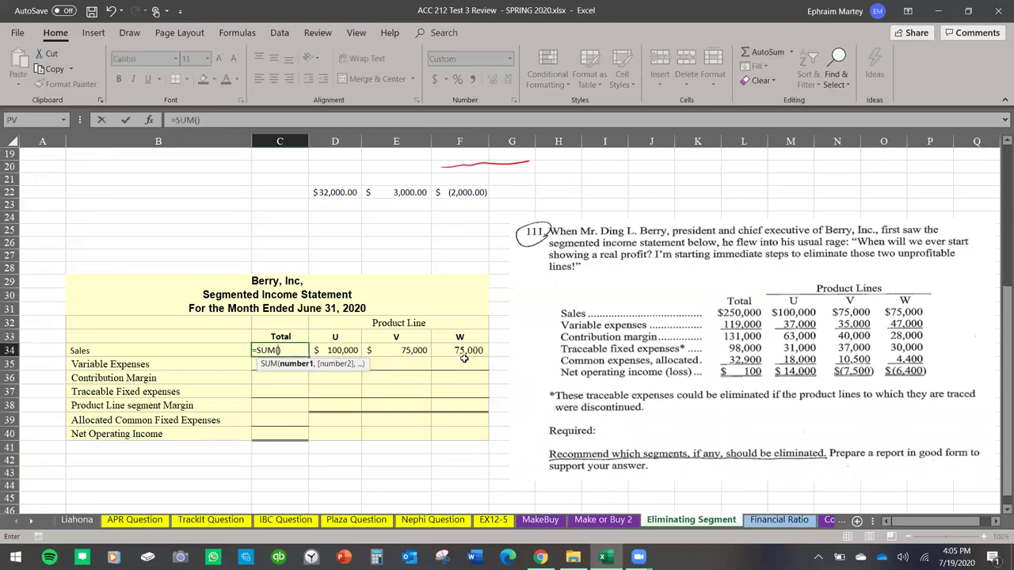
pyautogui.moveTo(346, 353); pyautogui.dragTo(469, 350)
pyautogui.press('Return')
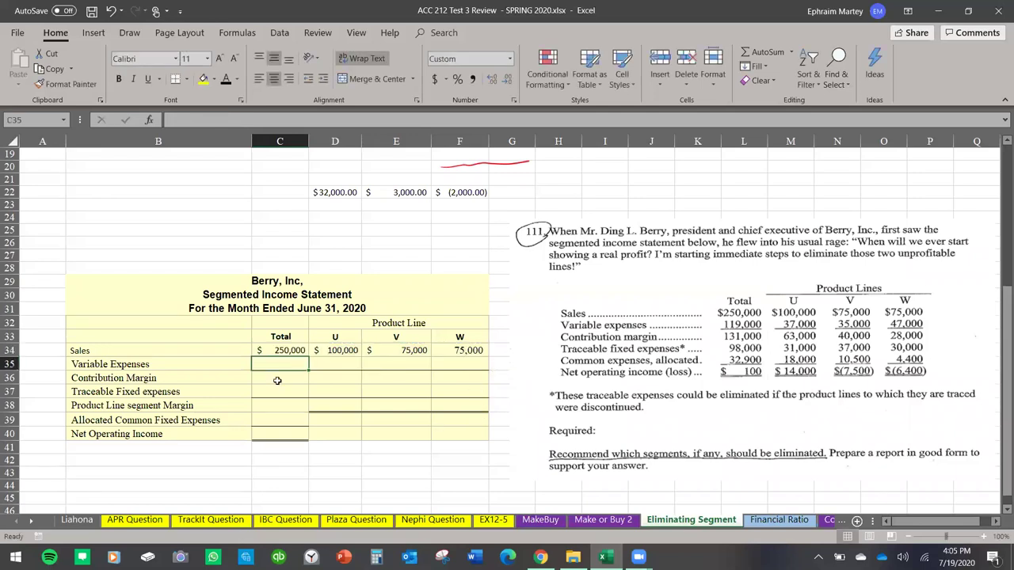
# Enter variable expenses of 37,000 for U, 35,000 for V and 47,000 for W, and fill the Total formula from C34 into C35.
pyautogui.click(323, 362)
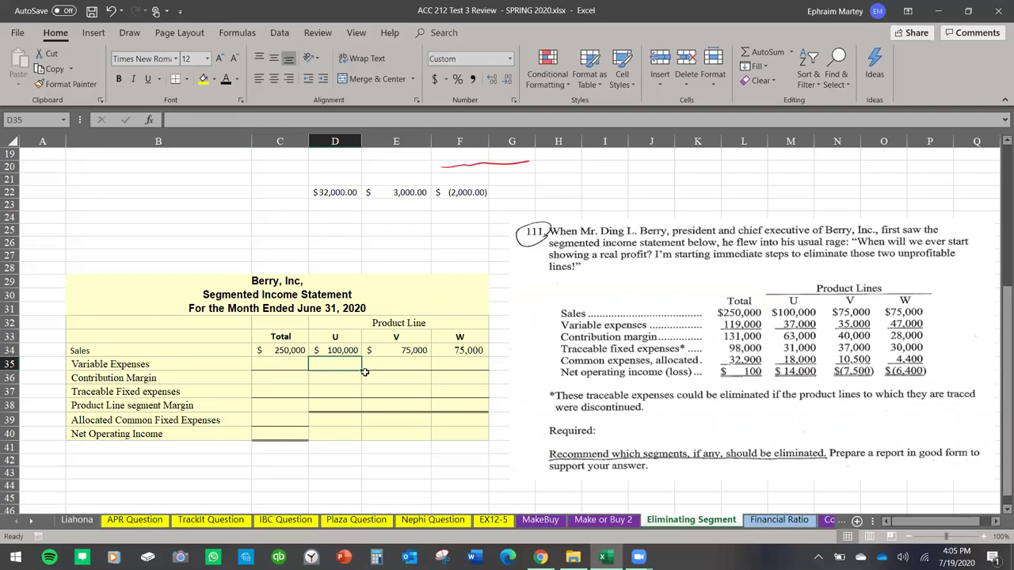
pyautogui.write('37000')
pyautogui.press('Tab')
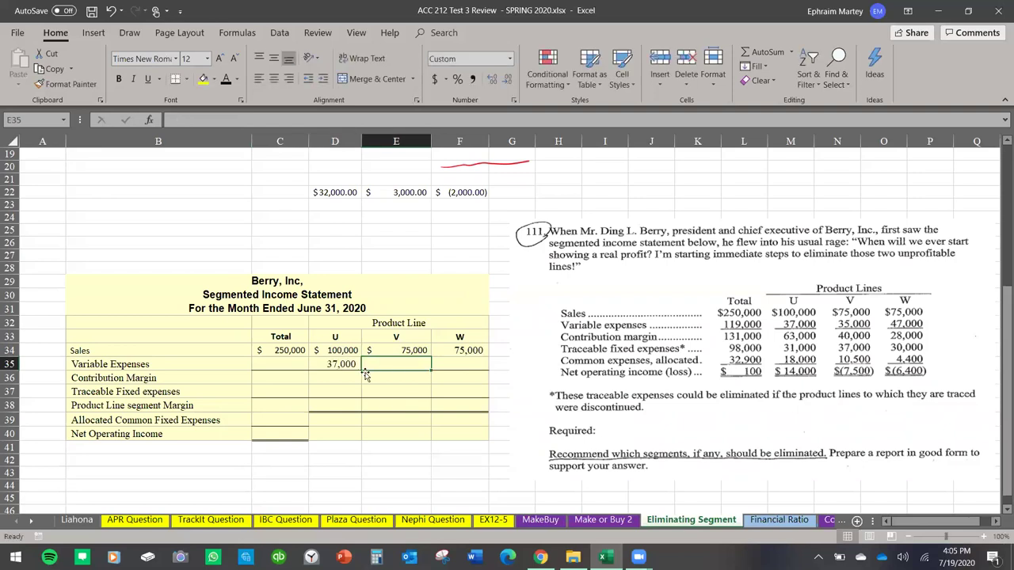
pyautogui.write('35000')
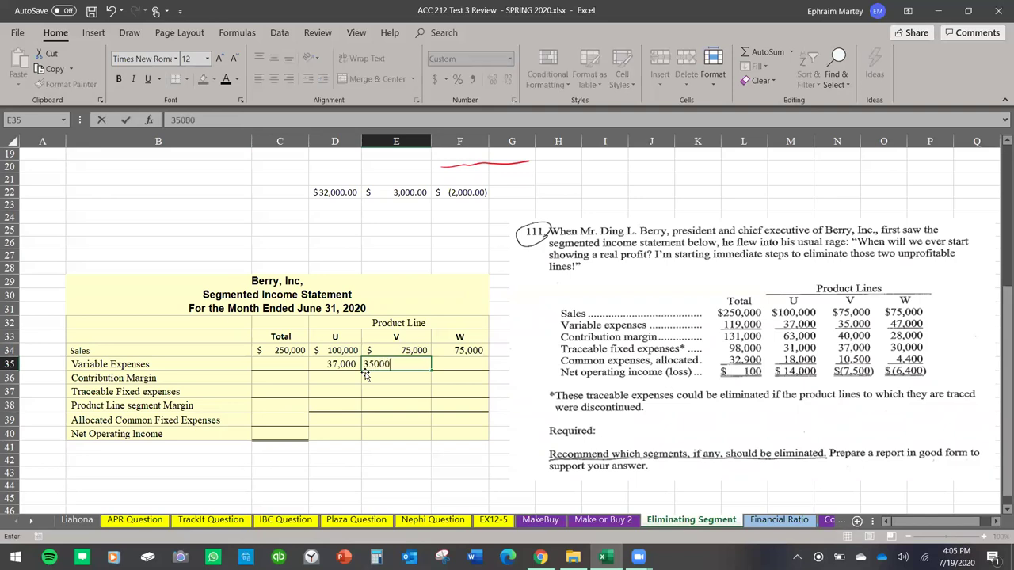
pyautogui.press('Tab')
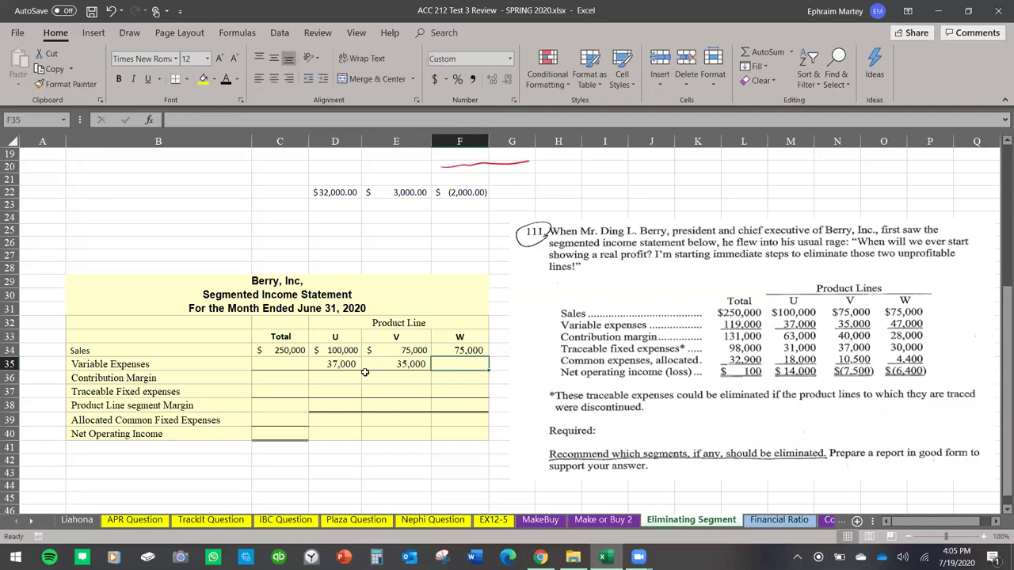
pyautogui.write('47,0')
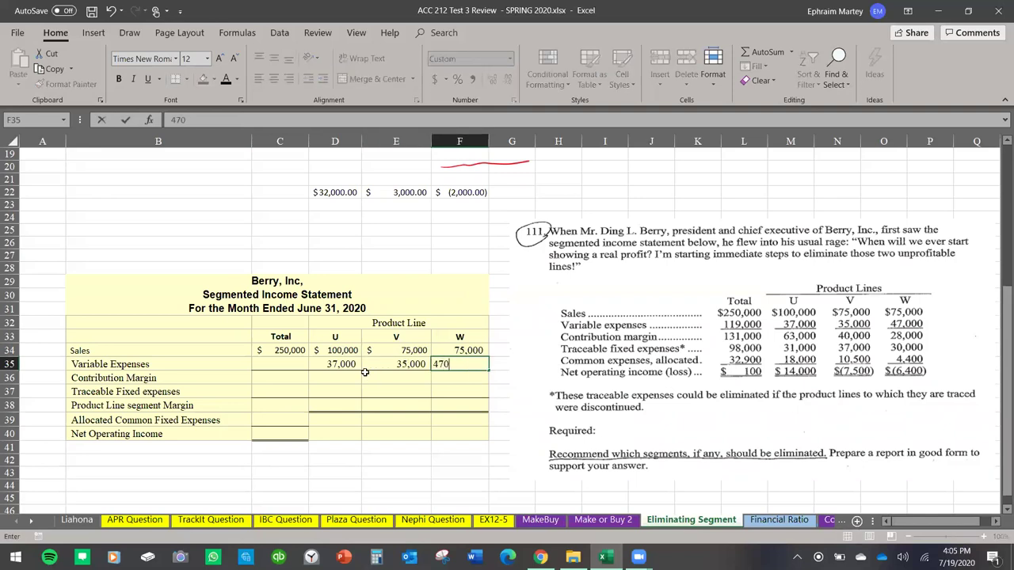
pyautogui.write('00')
pyautogui.press('Return')
pyautogui.click(292, 349)
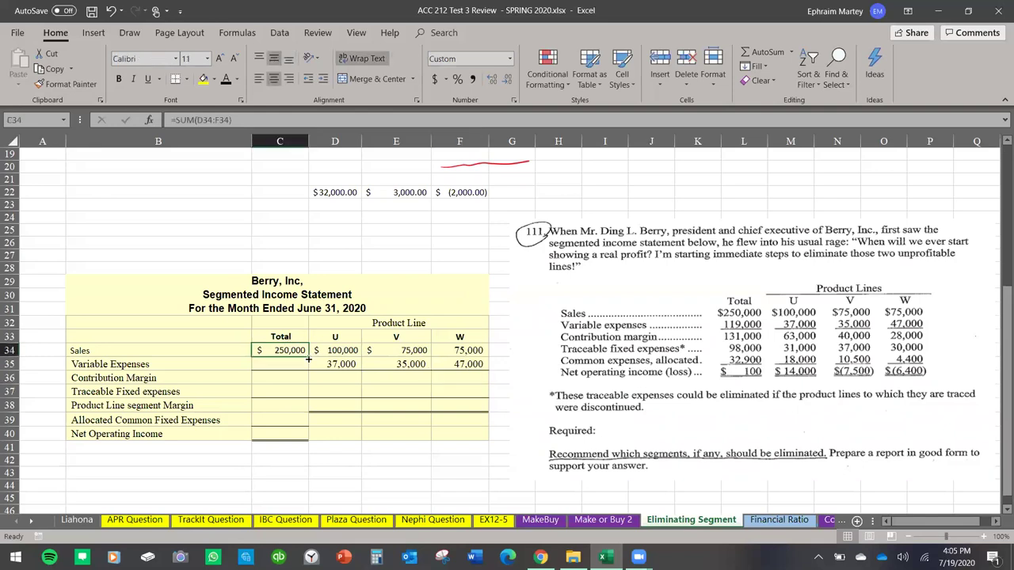
pyautogui.moveTo(308, 360); pyautogui.dragTo(307, 373)
# Calculate the contribution margin in C36 as =C34-C35 and fill the formula across to column F.
pyautogui.click(300, 379)
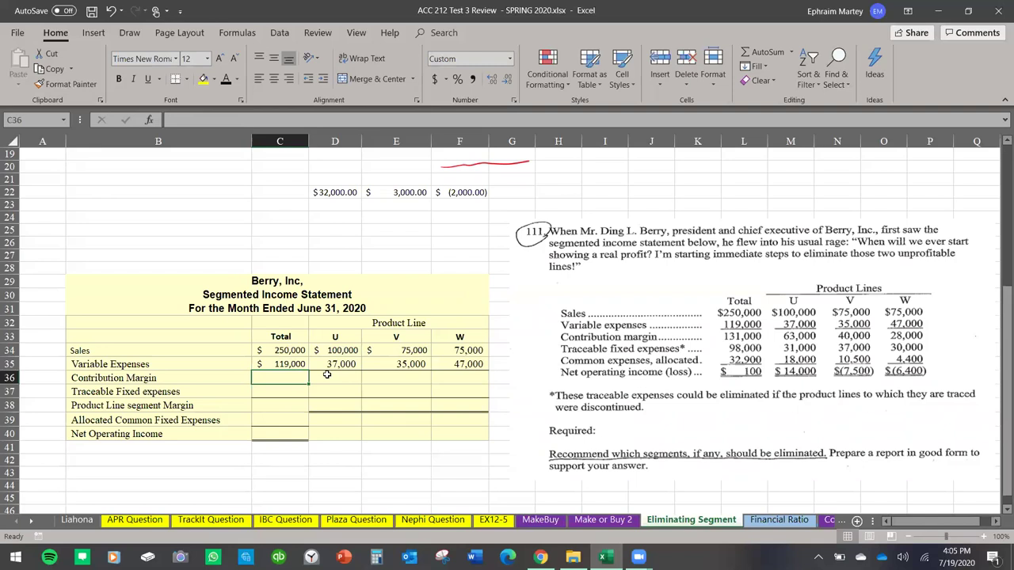
pyautogui.write('=')
pyautogui.click(298, 351)
pyautogui.write('-')
pyautogui.click(300, 364)
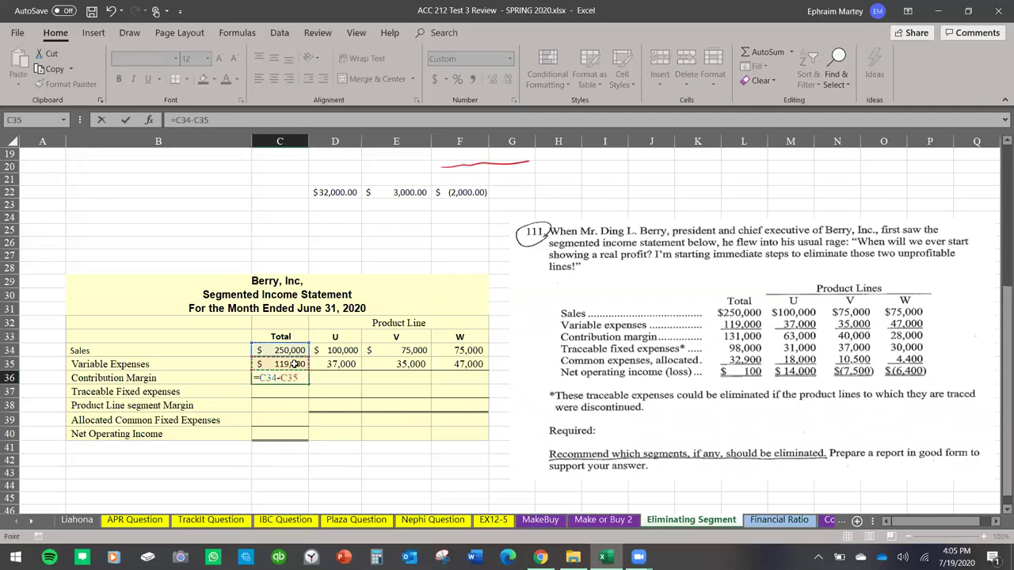
pyautogui.press('Return')
pyautogui.click(301, 378)
pyautogui.moveTo(305, 380); pyautogui.dragTo(458, 390)
pyautogui.click(460, 405)
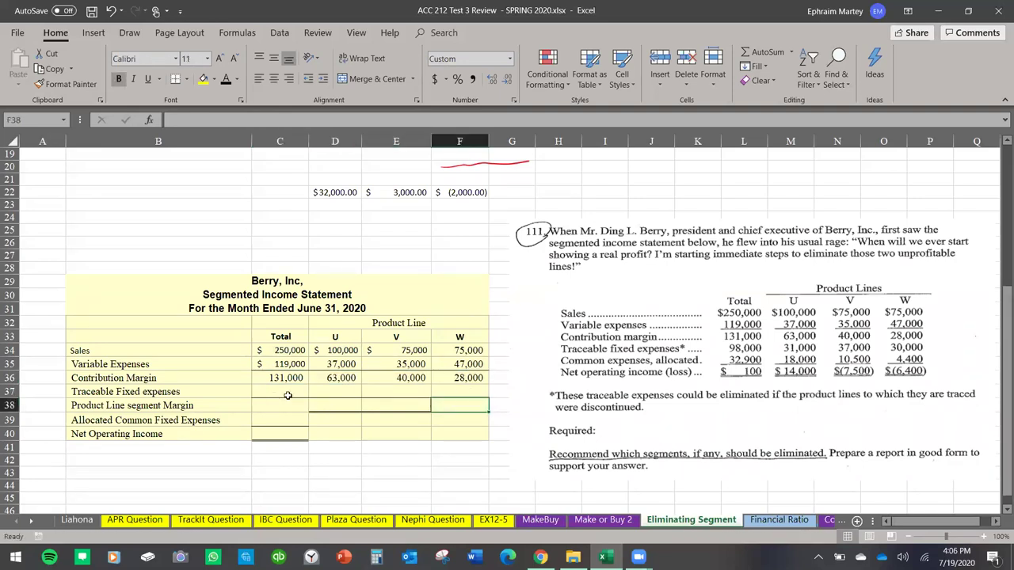
# Enter the traceable fixed expenses for the product lines: 31,000 for U, 37,000 for V and 30,000 for W.
pyautogui.click(332, 392)
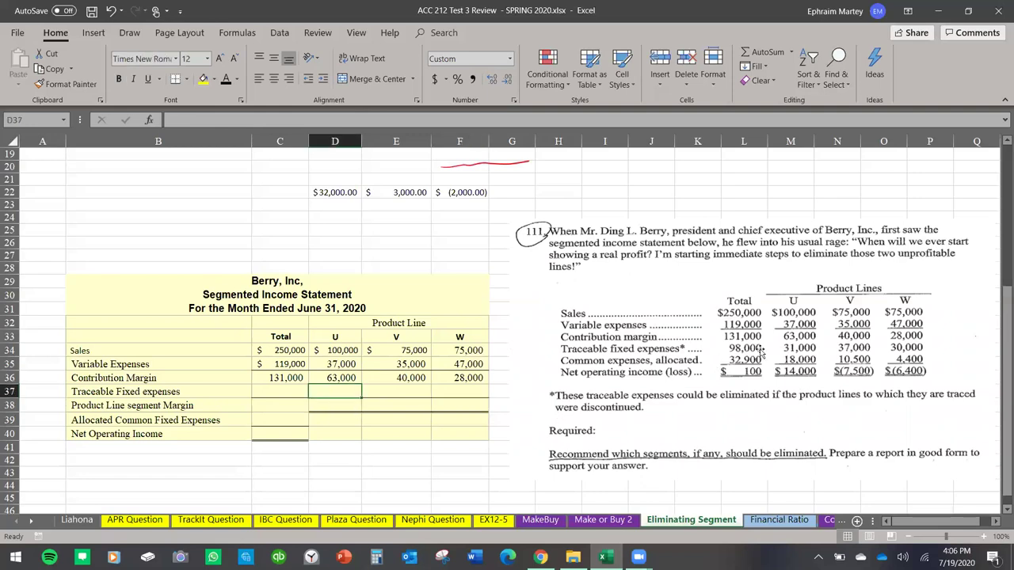
pyautogui.write('31000')
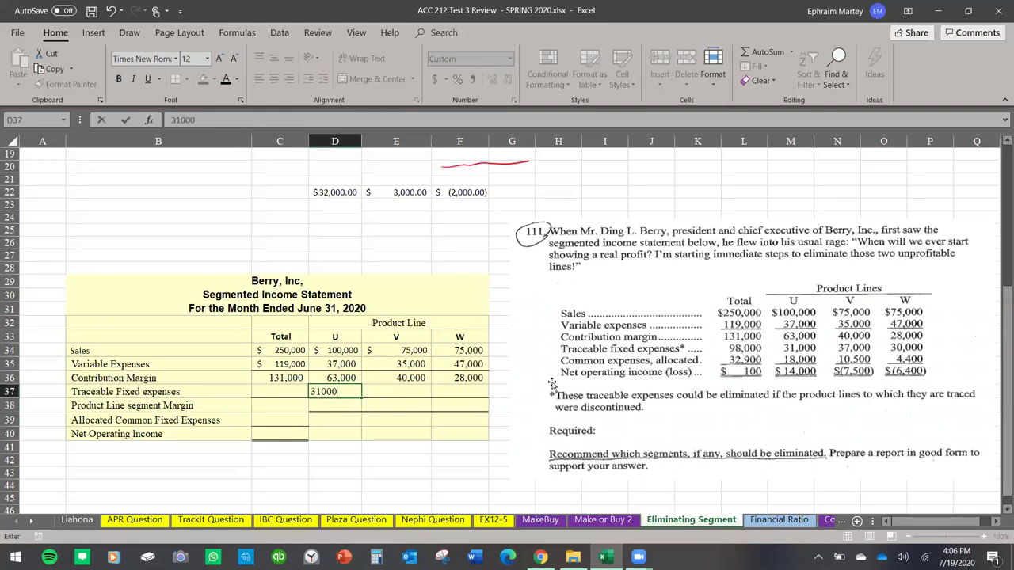
pyautogui.press('Tab')
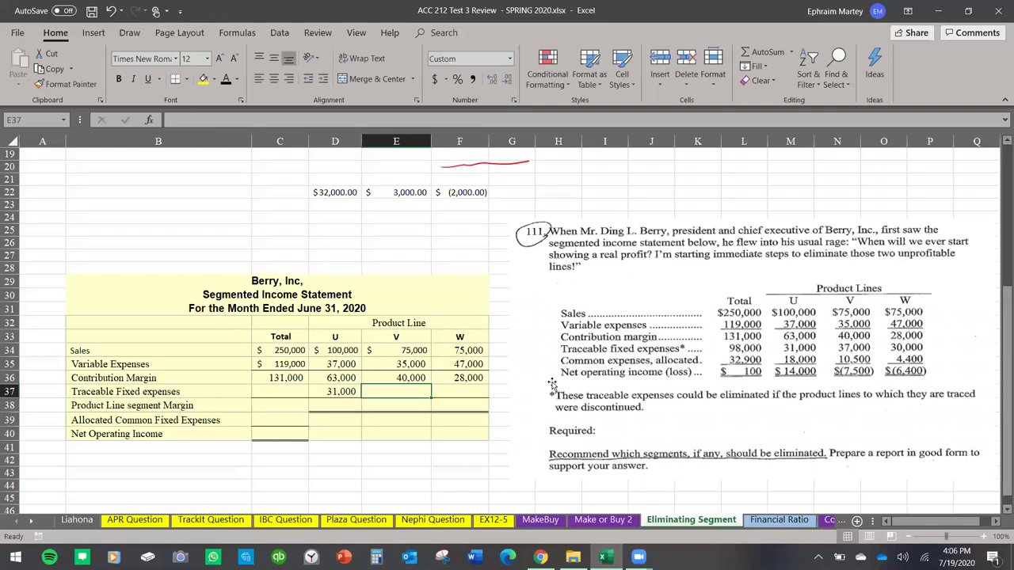
pyautogui.write('37000')
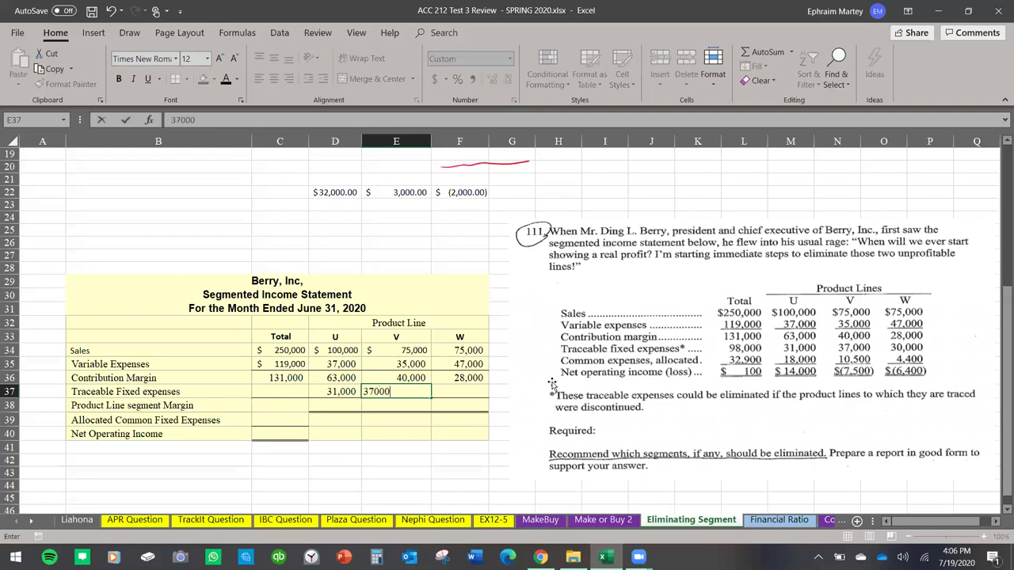
pyautogui.press('Tab')
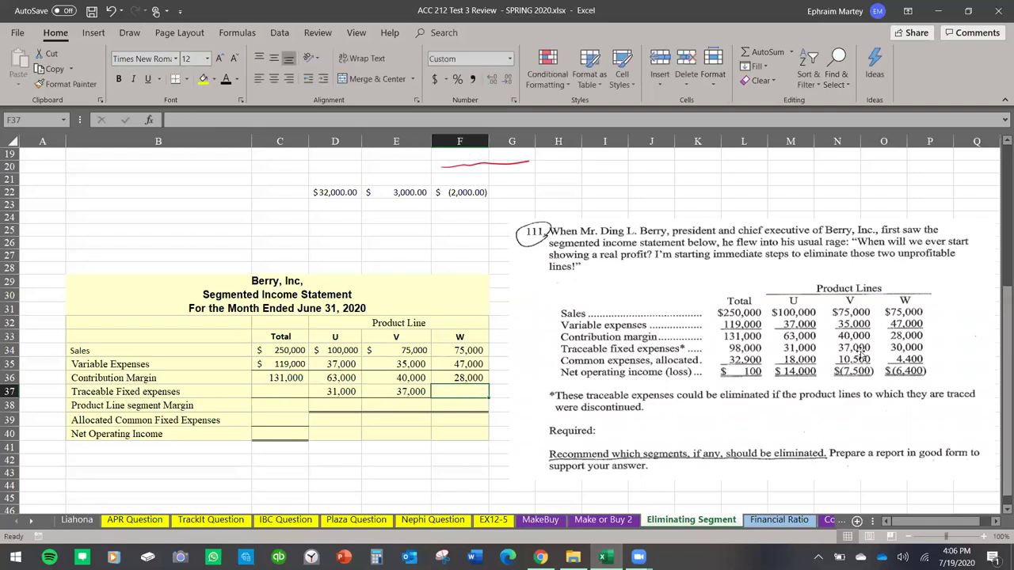
pyautogui.write('30000')
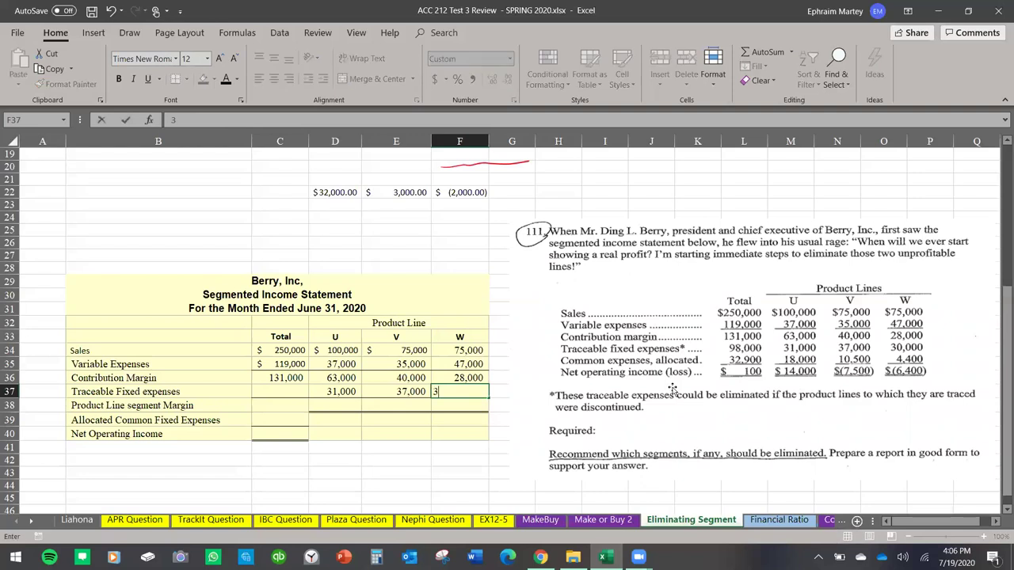
pyautogui.press('Return')
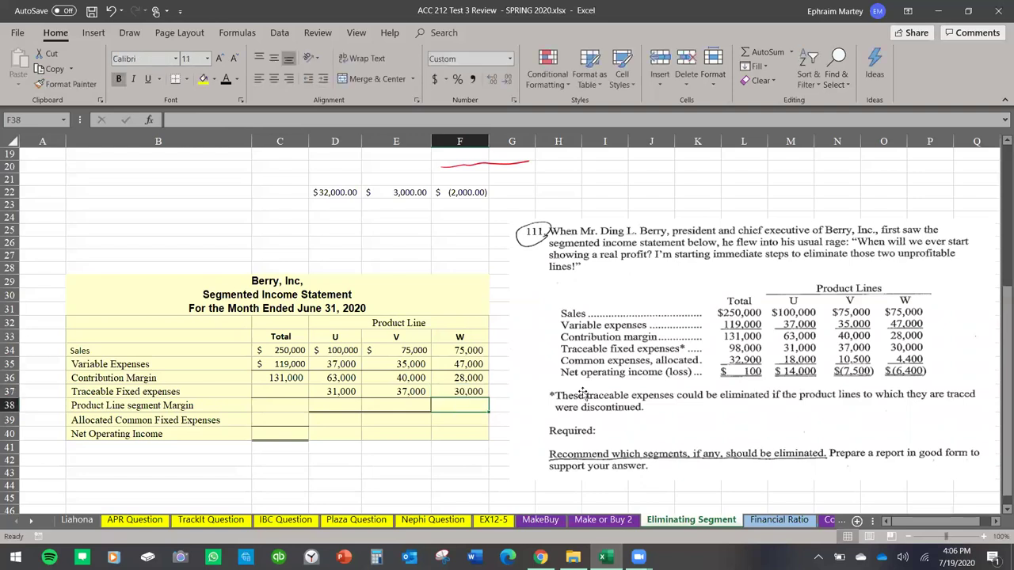
# Calculate total traceable fixed expenses in C37 as =SUM(D37:F37).
pyautogui.click(287, 393)
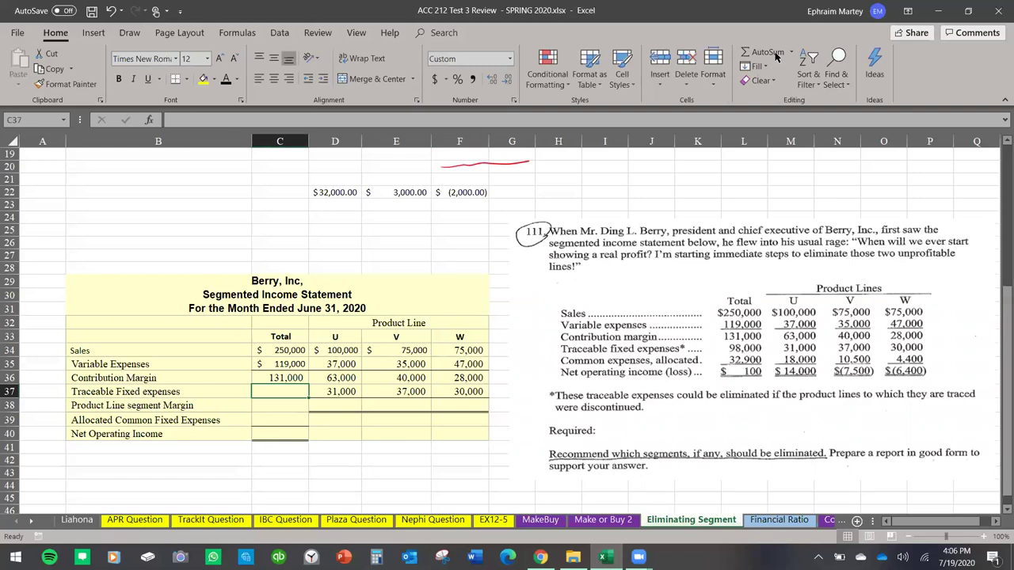
pyautogui.write('=SUM(')
pyautogui.moveTo(338, 392); pyautogui.dragTo(448, 395)
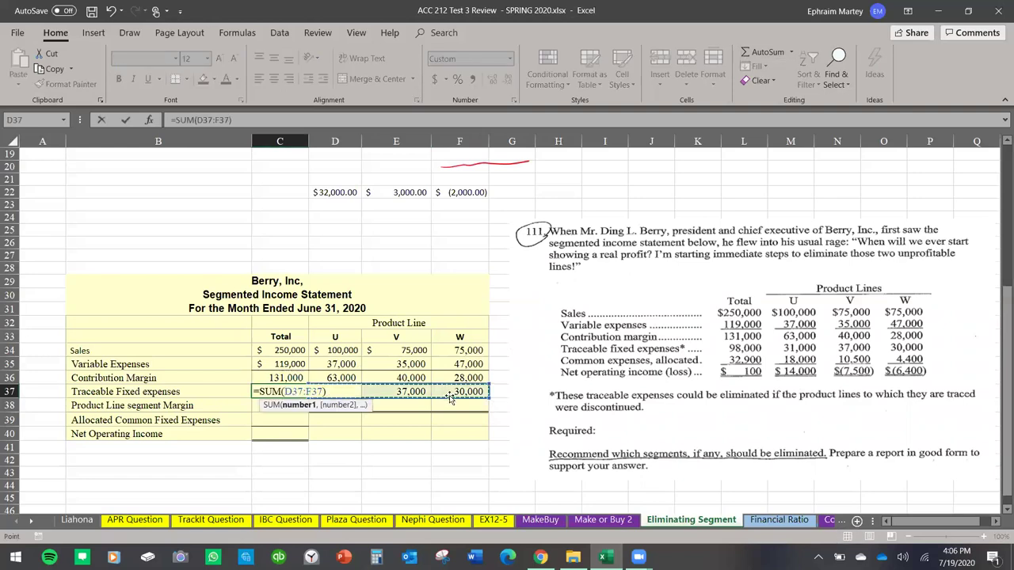
pyautogui.press('Return')
pyautogui.click(318, 430)
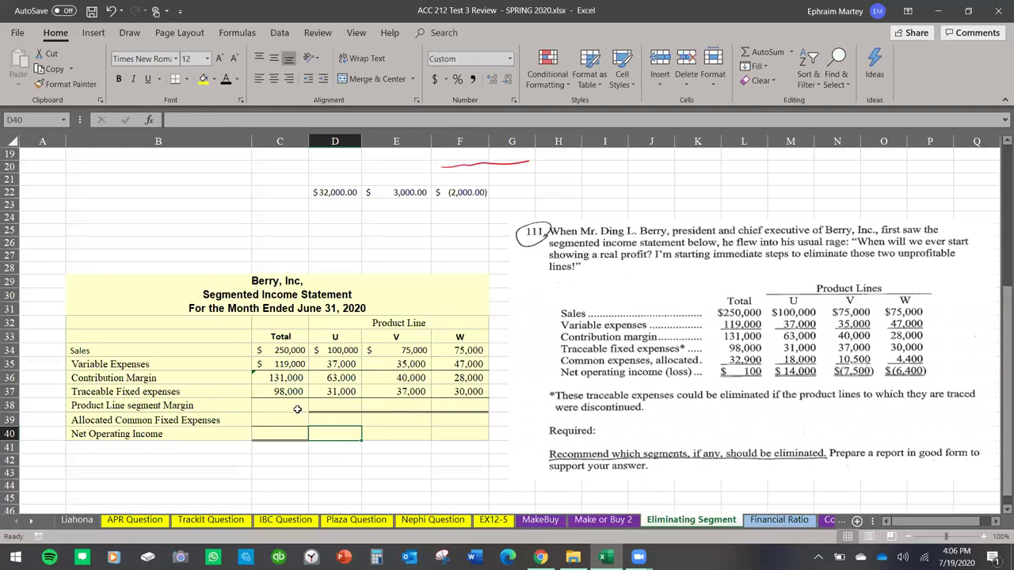
# Calculate the total product line segment margin in C38 as =C36-C37.
pyautogui.click(292, 404)
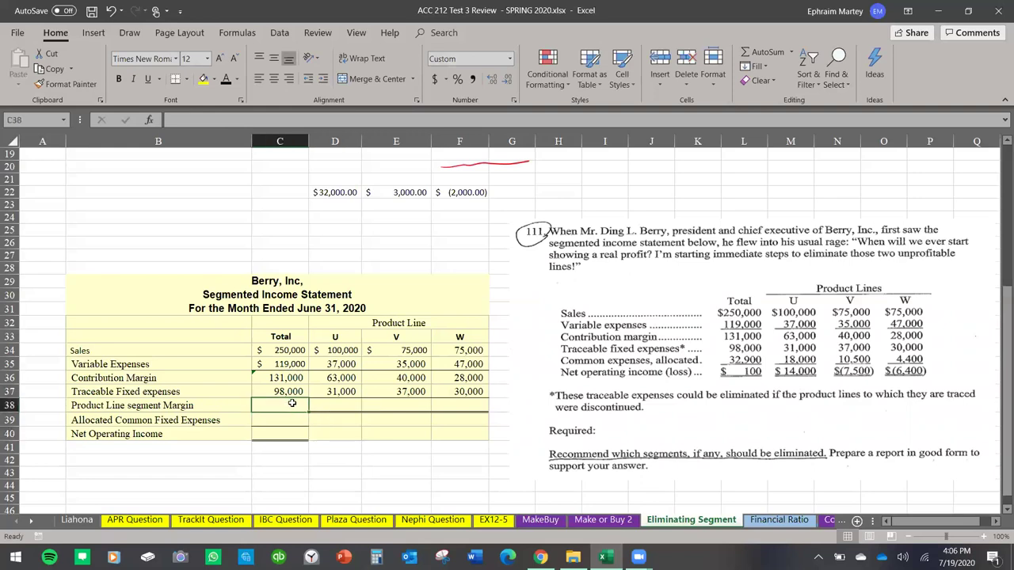
pyautogui.write('=')
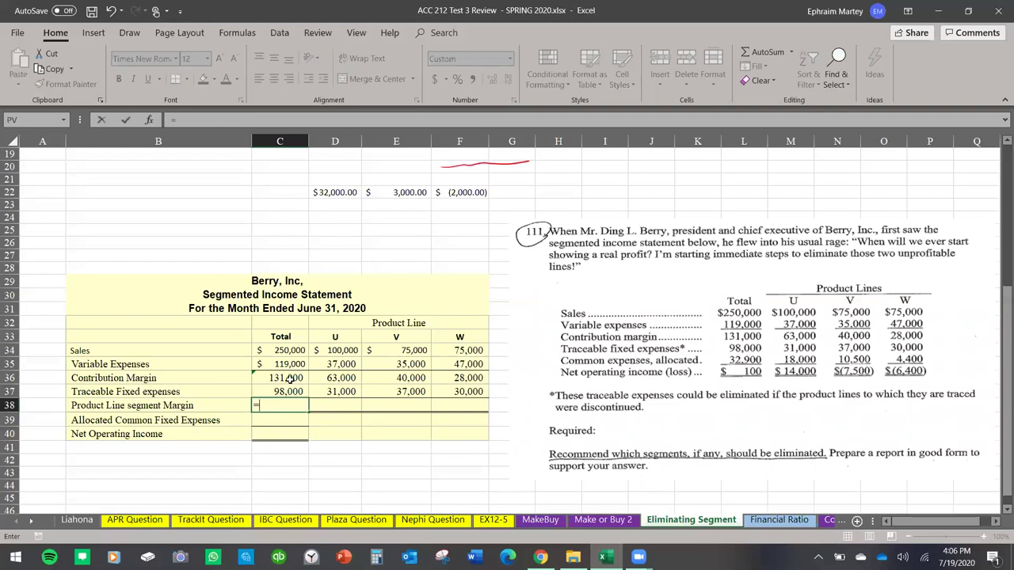
pyautogui.click(291, 379)
pyautogui.write('-')
pyautogui.click(290, 391)
pyautogui.press('Return')
# Try filling the segment margin formula from C38 across to F38, and undo the fill.
pyautogui.click(292, 405)
pyautogui.moveTo(308, 412); pyautogui.dragTo(466, 411)
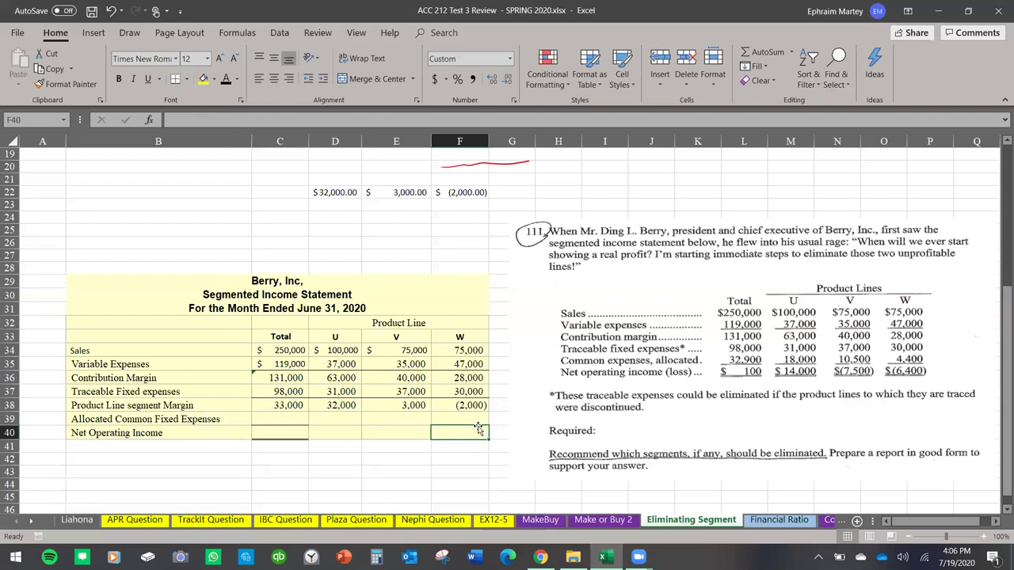
pyautogui.hotkey('ctrl', 'z')
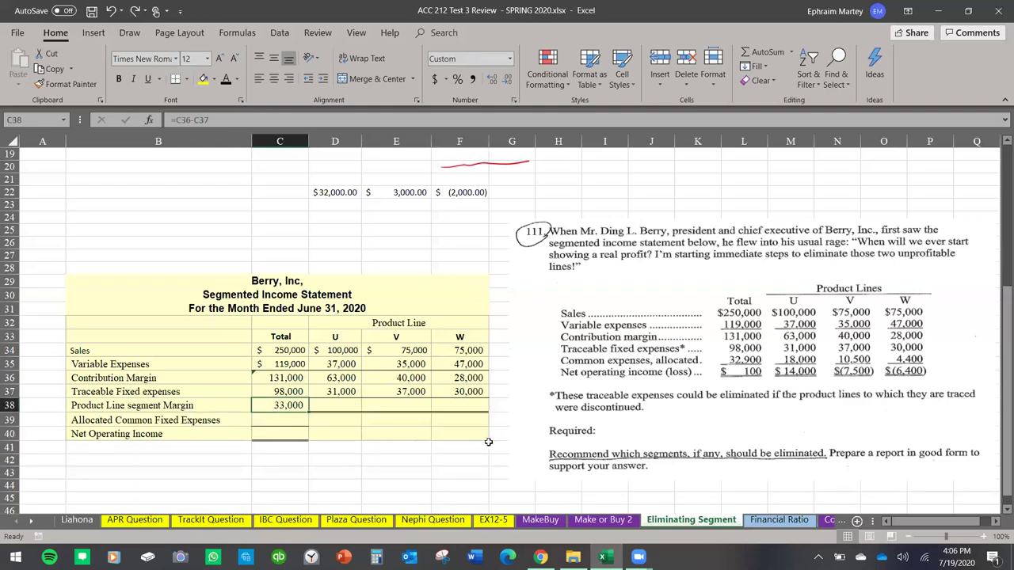
# Calculate product line U's segment margin in D38 as =D36-D37 and fill the formula across to F38.
pyautogui.click(334, 407)
pyautogui.write('=')
pyautogui.click(340, 378)
pyautogui.write('-')
pyautogui.click(337, 390)
pyautogui.hotkey('ctrl', 'Return')
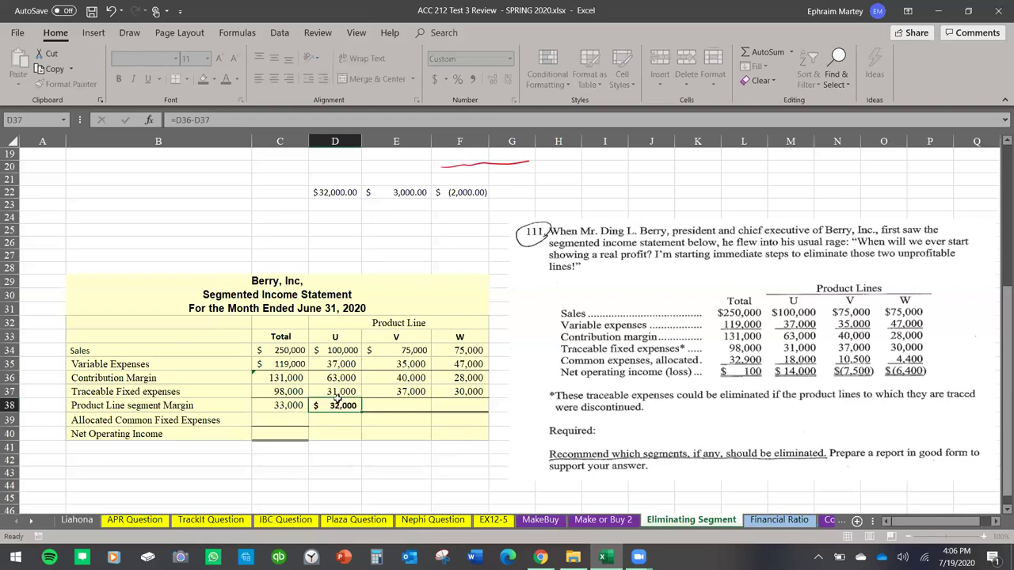
pyautogui.moveTo(359, 412); pyautogui.dragTo(485, 412)
pyautogui.click(473, 435)
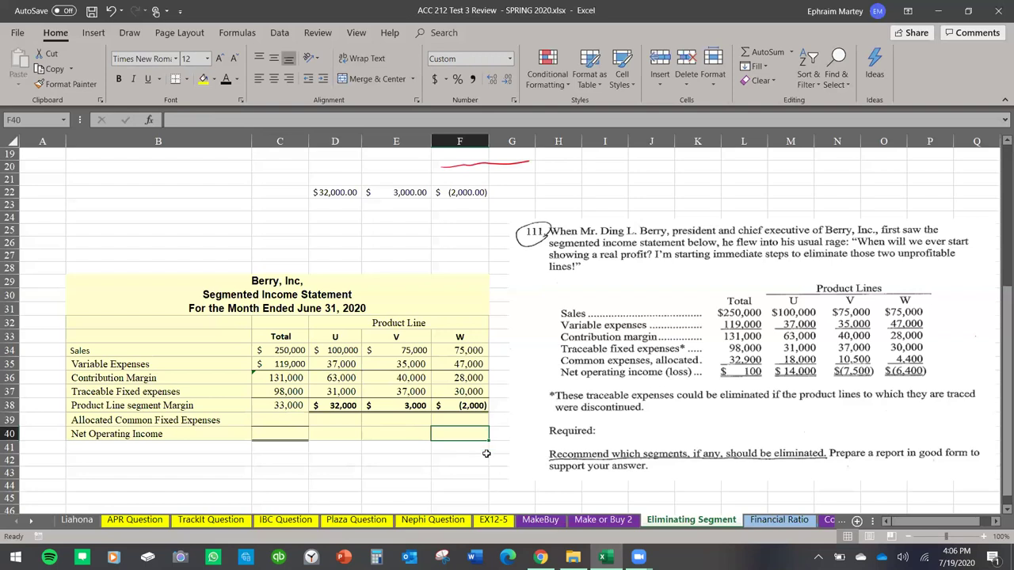
# Circle W's segment margin and draw red arrows from the U, V and W segment margins up to the matching amounts in row 22.
pyautogui.moveTo(475, 401)
pyautogui.mouseDown()
pyautogui.moveTo(458, 425)
pyautogui.moveTo(485, 403)
pyautogui.moveTo(496, 295)
pyautogui.moveTo(457, 205)
pyautogui.moveTo(469, 211)
pyautogui.mouseUp()
pyautogui.moveTo(397, 409)
pyautogui.mouseDown()
pyautogui.moveTo(360, 325)
pyautogui.moveTo(387, 214)
pyautogui.mouseUp()
pyautogui.moveTo(342, 416)
pyautogui.mouseDown()
pyautogui.moveTo(295, 293)
pyautogui.moveTo(321, 220)
pyautogui.moveTo(333, 224)
pyautogui.mouseUp()
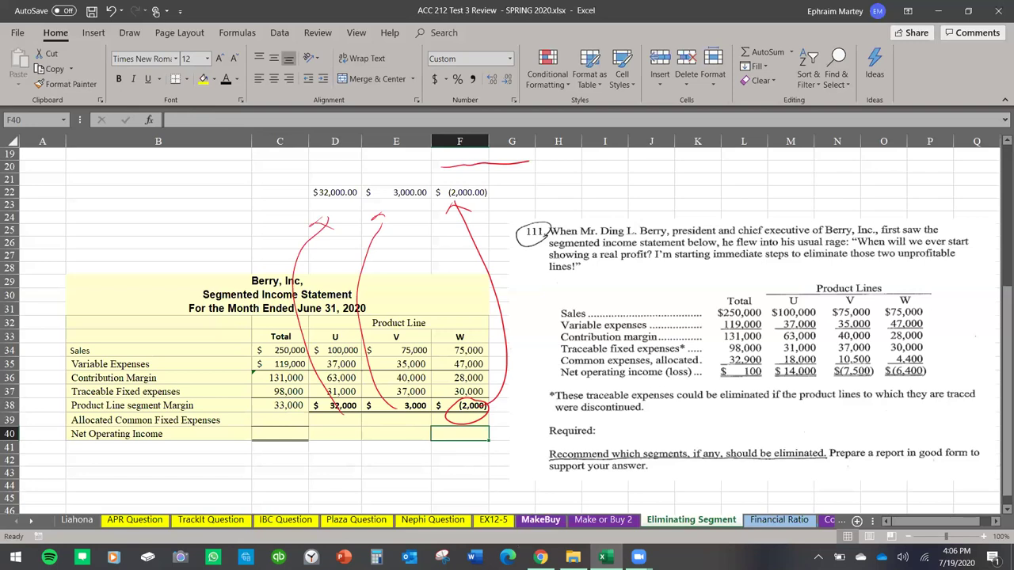
# Circle the total allocated common expenses in problem 111 and enter 32,900 in C39.
pyautogui.click(303, 427)
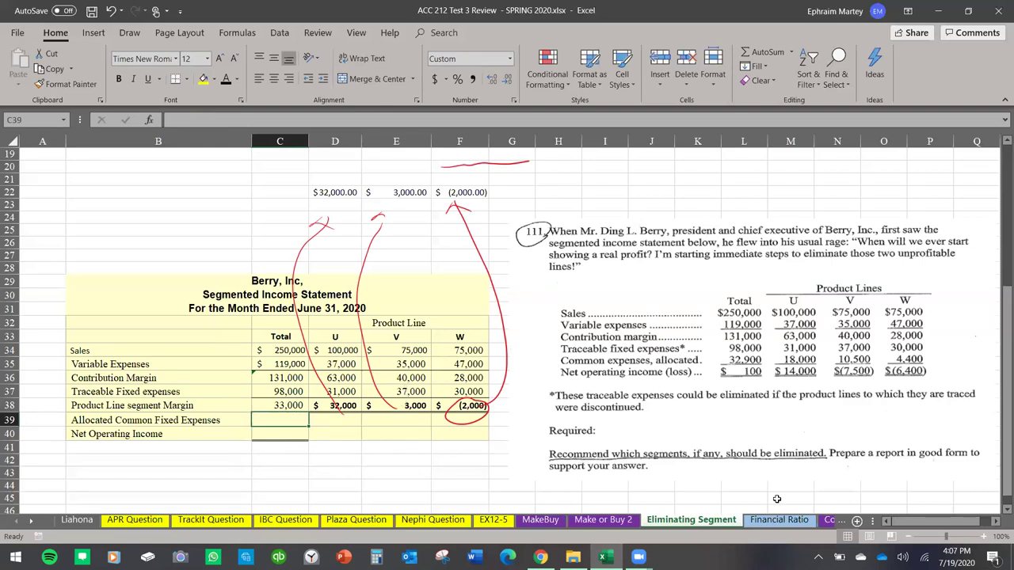
pyautogui.moveTo(764, 353)
pyautogui.mouseDown()
pyautogui.moveTo(718, 358)
pyautogui.moveTo(767, 364)
pyautogui.mouseUp()
pyautogui.write('32900')
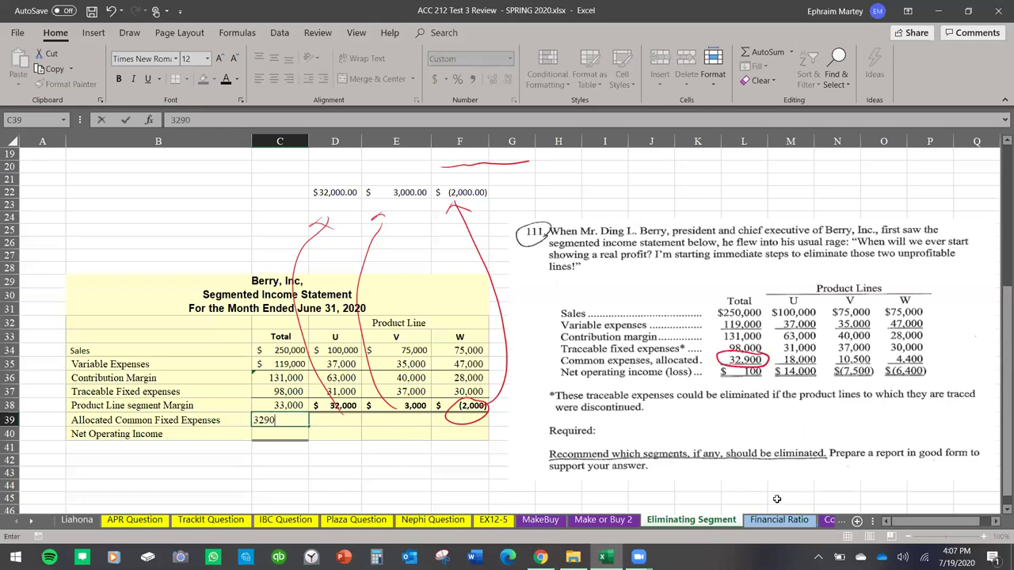
pyautogui.press('Return')
# Calculate total net operating income in C40 as =C38-C39.
pyautogui.write('=')
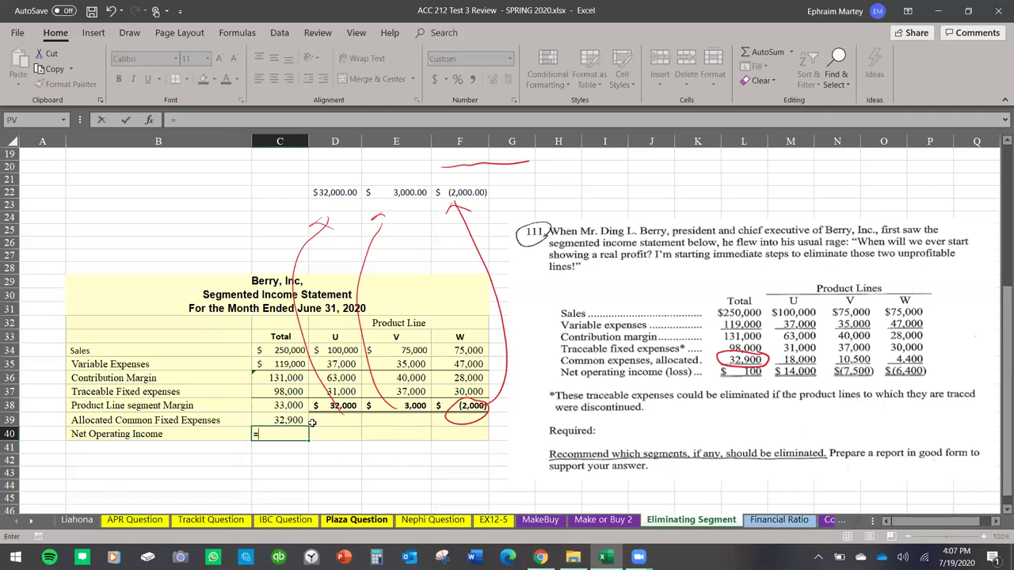
pyautogui.click(289, 406)
pyautogui.write('-')
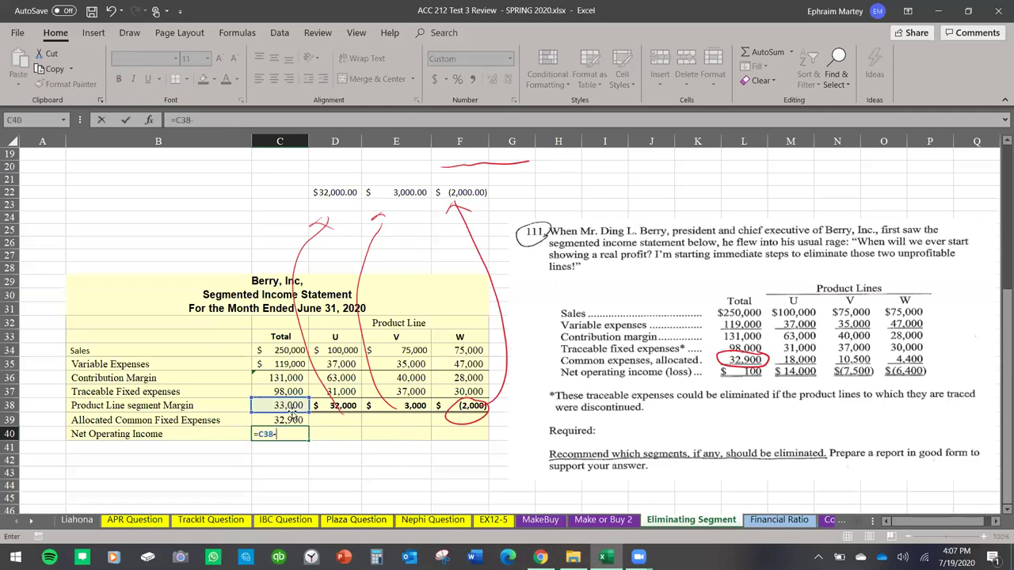
pyautogui.click(293, 421)
pyautogui.press('Return')
# Mark product line W's column in the statement with a vertical red stroke on each side.
pyautogui.click(380, 484)
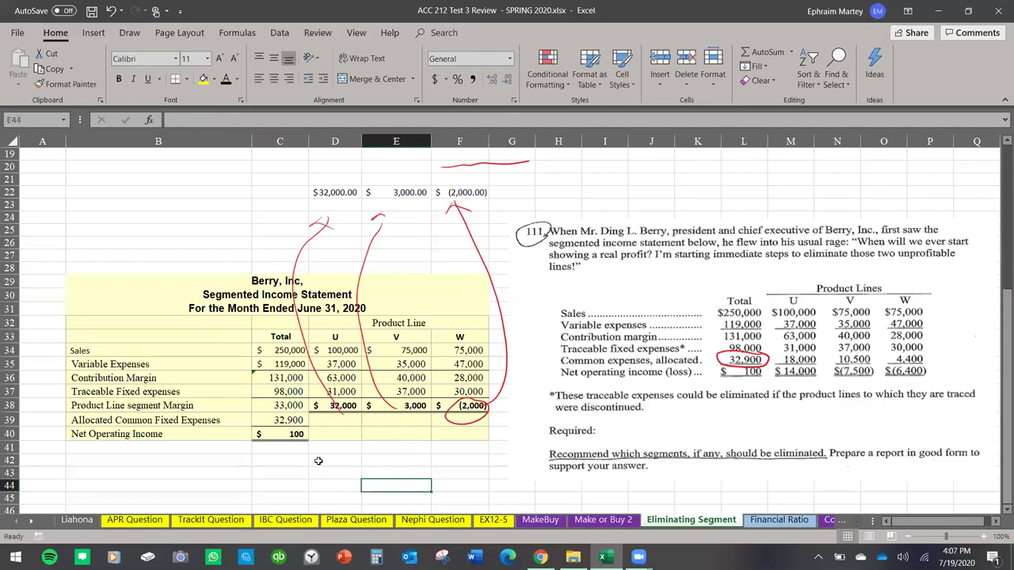
pyautogui.moveTo(496, 319); pyautogui.dragTo(494, 377)
pyautogui.moveTo(434, 323); pyautogui.dragTo(440, 381)
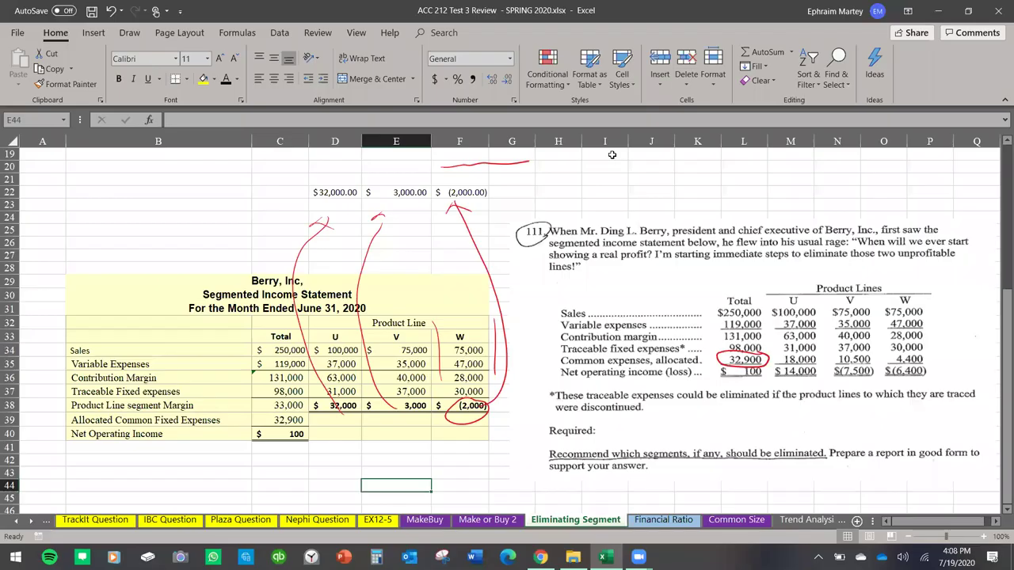
# On the Financial Ratio sheet, handwrite "EPS =" and "Net" above a fraction line in the blank area below the dividends note.
pyautogui.click(664, 519)
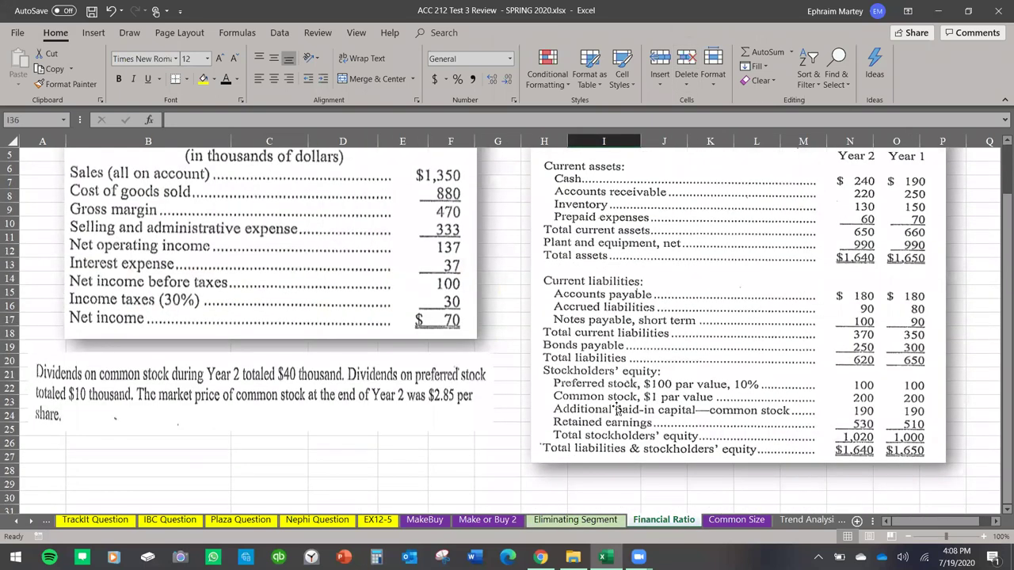
pyautogui.scroll(1, 618, 410)
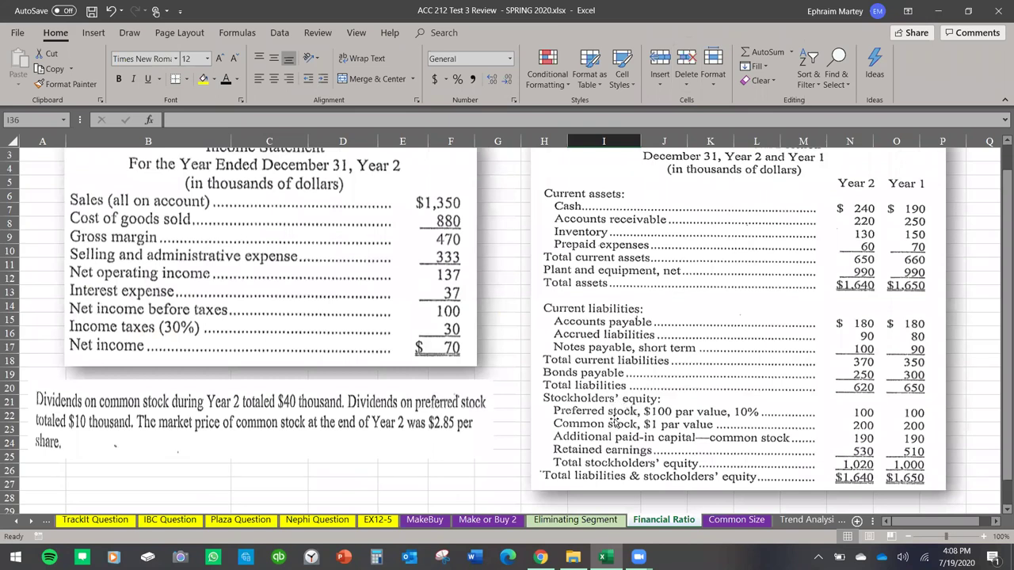
pyautogui.scroll(1, 618, 420)
pyautogui.scroll(-3, 636, 349)
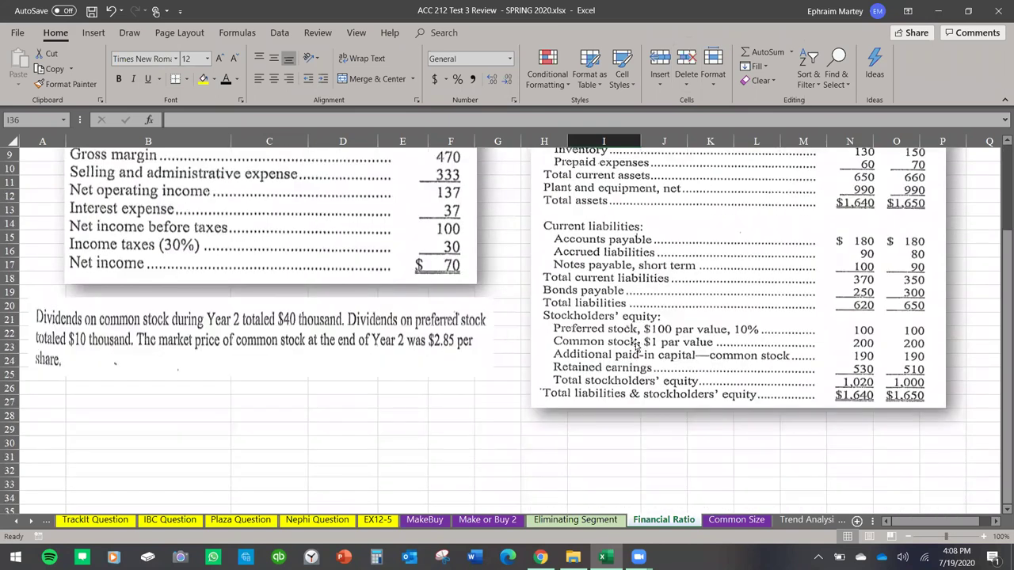
pyautogui.scroll(-1, 556, 343)
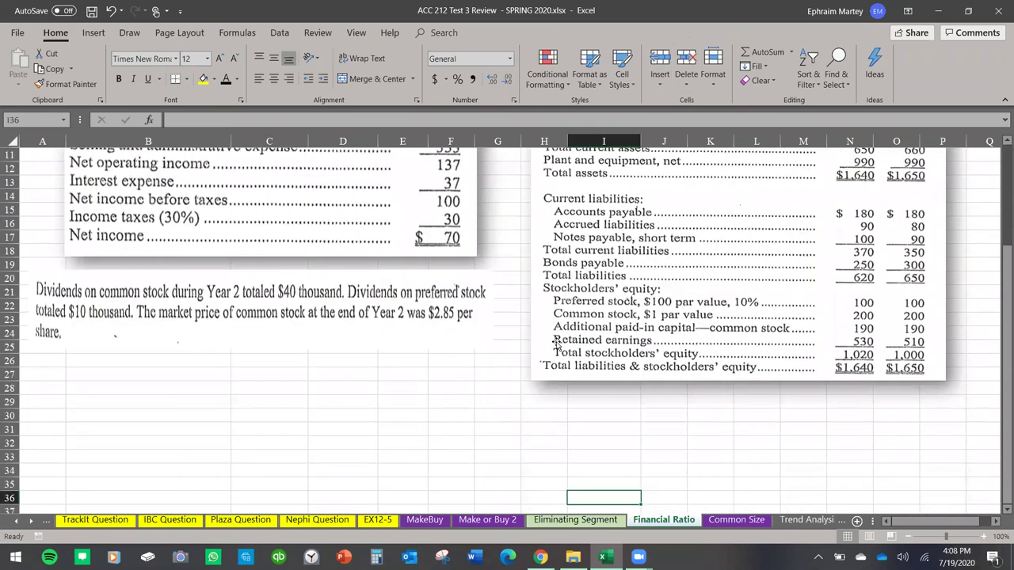
pyautogui.moveTo(79, 382)
pyautogui.mouseDown()
pyautogui.moveTo(76, 408)
pyautogui.moveTo(103, 388)
pyautogui.moveTo(112, 401)
pyautogui.moveTo(157, 383)
pyautogui.mouseUp()
pyautogui.moveTo(152, 396); pyautogui.dragTo(165, 395)
pyautogui.moveTo(242, 391)
pyautogui.mouseDown()
pyautogui.moveTo(276, 371)
pyautogui.moveTo(314, 384)
pyautogui.moveTo(334, 360)
pyautogui.mouseUp()
pyautogui.moveTo(216, 411); pyautogui.dragTo(348, 385)
# Handwrite the EPS denominator below the fraction line as average common stock outstanding, in abbreviated form.
pyautogui.moveTo(233, 450)
pyautogui.mouseDown()
pyautogui.moveTo(238, 433)
pyautogui.moveTo(248, 448)
pyautogui.moveTo(273, 431)
pyautogui.mouseUp()
pyautogui.moveTo(305, 420)
pyautogui.mouseDown()
pyautogui.moveTo(296, 428)
pyautogui.moveTo(306, 433)
pyautogui.mouseUp()
pyautogui.moveTo(323, 420)
pyautogui.mouseDown()
pyautogui.moveTo(319, 428)
pyautogui.moveTo(372, 415)
pyautogui.mouseUp()
pyautogui.moveTo(397, 397)
pyautogui.mouseDown()
pyautogui.moveTo(392, 415)
pyautogui.moveTo(409, 407)
pyautogui.mouseUp()
pyautogui.moveTo(418, 409)
pyautogui.mouseDown()
pyautogui.moveTo(410, 412)
pyautogui.moveTo(428, 412)
pyautogui.mouseUp()
pyautogui.moveTo(423, 409); pyautogui.dragTo(437, 406)
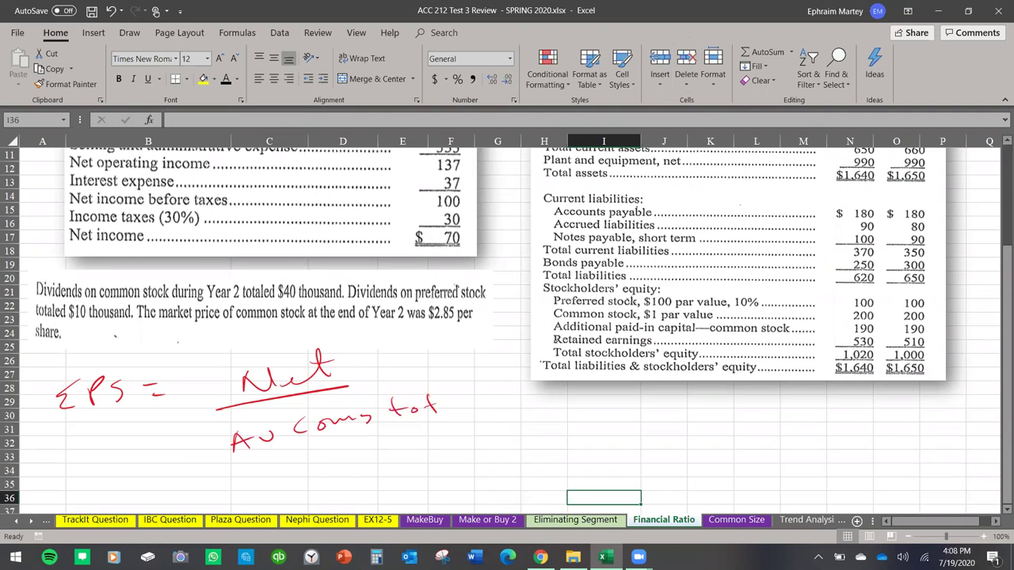
pyautogui.moveTo(374, 418); pyautogui.dragTo(389, 408)
pyautogui.moveTo(432, 401)
pyautogui.mouseDown()
pyautogui.moveTo(417, 412)
pyautogui.moveTo(464, 404)
pyautogui.mouseUp()
pyautogui.moveTo(458, 404); pyautogui.dragTo(478, 400)
pyautogui.moveTo(480, 385); pyautogui.dragTo(498, 402)
pyautogui.moveTo(495, 401); pyautogui.dragTo(511, 392)
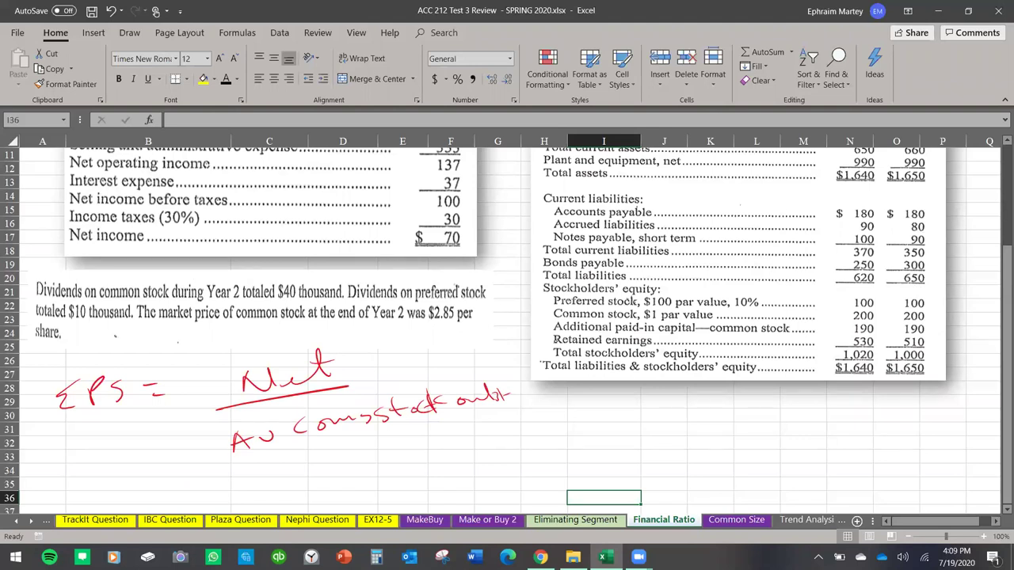
# Emphasize the EPS formula with an arrow at the numerator and two lines under the denominator, and underline the $10 thousand preferred dividends.
pyautogui.moveTo(391, 346)
pyautogui.mouseDown()
pyautogui.moveTo(362, 368)
pyautogui.moveTo(377, 369)
pyautogui.mouseUp()
pyautogui.moveTo(274, 483); pyautogui.dragTo(535, 394)
pyautogui.moveTo(331, 477); pyautogui.dragTo(506, 436)
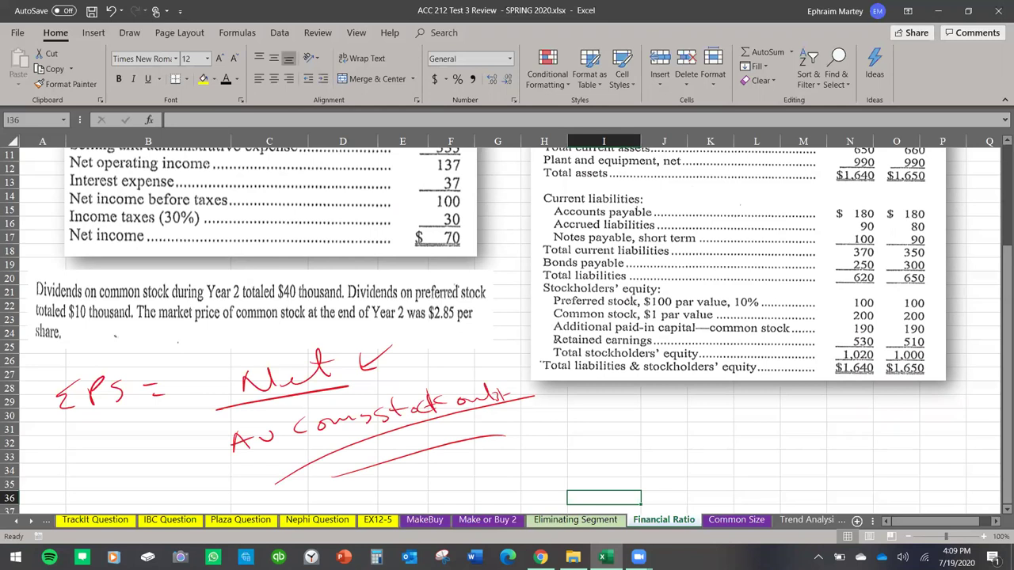
pyautogui.moveTo(65, 324); pyautogui.dragTo(121, 322)
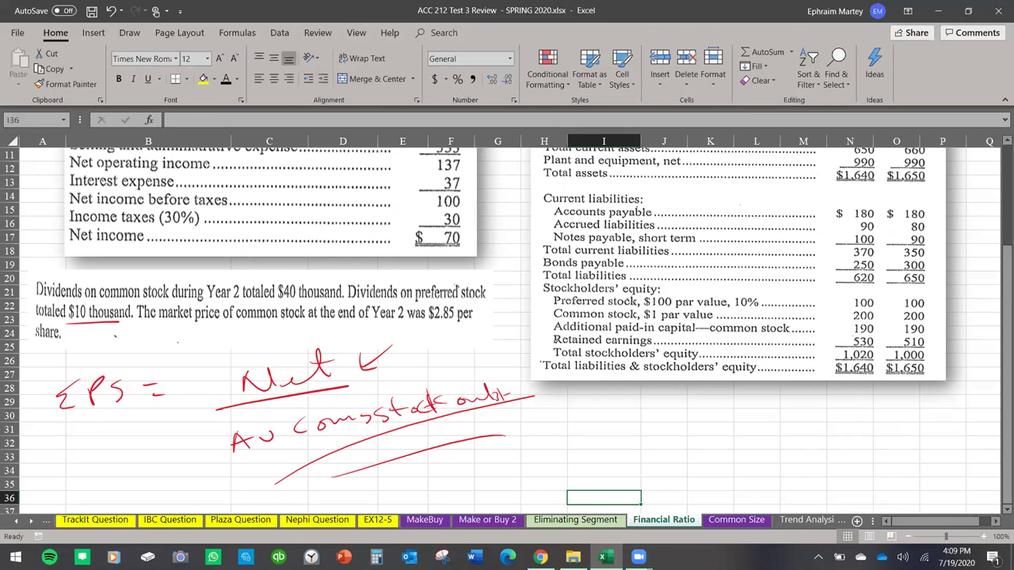
# Box the Year 2 common stock amount, handwrite "outstand" below the balance sheet and mark the common stock $1 par value line.
pyautogui.moveTo(848, 324)
pyautogui.mouseDown()
pyautogui.moveTo(876, 322)
pyautogui.moveTo(879, 311)
pyautogui.moveTo(847, 323)
pyautogui.mouseUp()
pyautogui.moveTo(639, 432)
pyautogui.mouseDown()
pyautogui.moveTo(634, 441)
pyautogui.moveTo(656, 421)
pyautogui.moveTo(672, 439)
pyautogui.moveTo(734, 428)
pyautogui.moveTo(747, 415)
pyautogui.mouseUp()
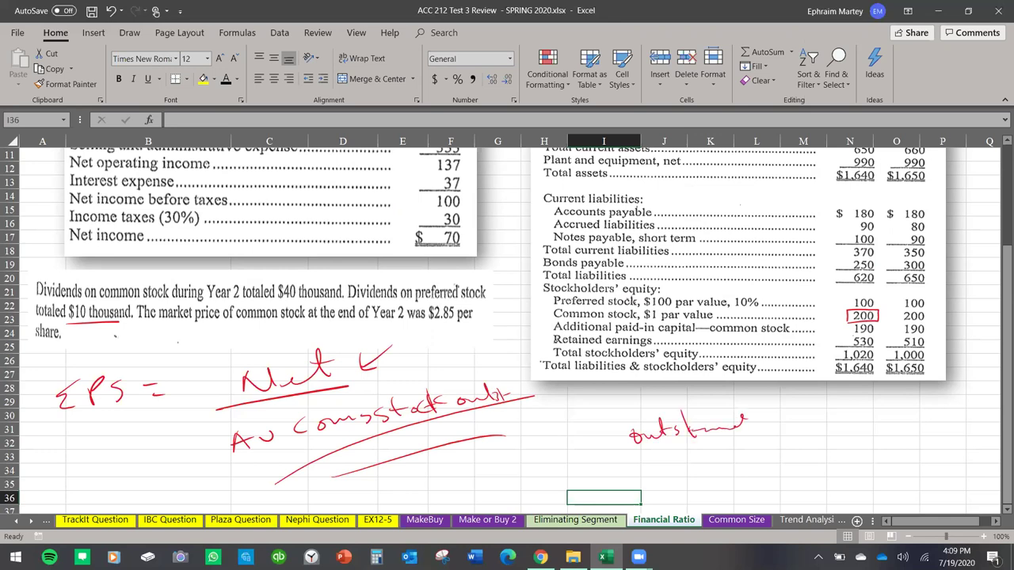
pyautogui.moveTo(644, 324); pyautogui.dragTo(685, 322)
pyautogui.moveTo(549, 313); pyautogui.dragTo(541, 321)
# On the Common Size sheet, draw two vertical double-headed red arrows in the blank area beside Exercise 15-1.
pyautogui.click(745, 523)
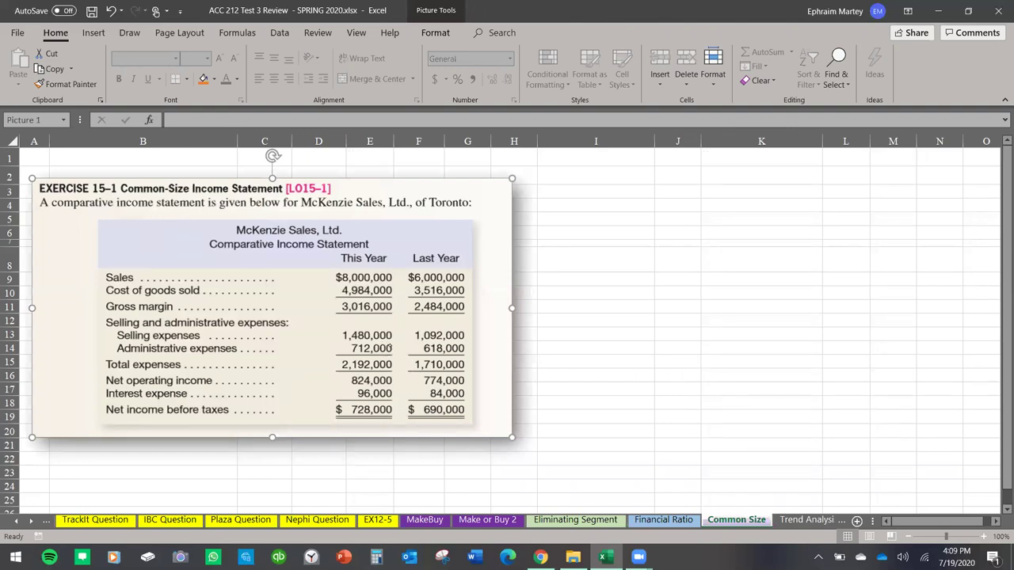
pyautogui.moveTo(665, 184)
pyautogui.mouseDown()
pyautogui.moveTo(662, 322)
pyautogui.moveTo(683, 290)
pyautogui.moveTo(681, 197)
pyautogui.mouseUp()
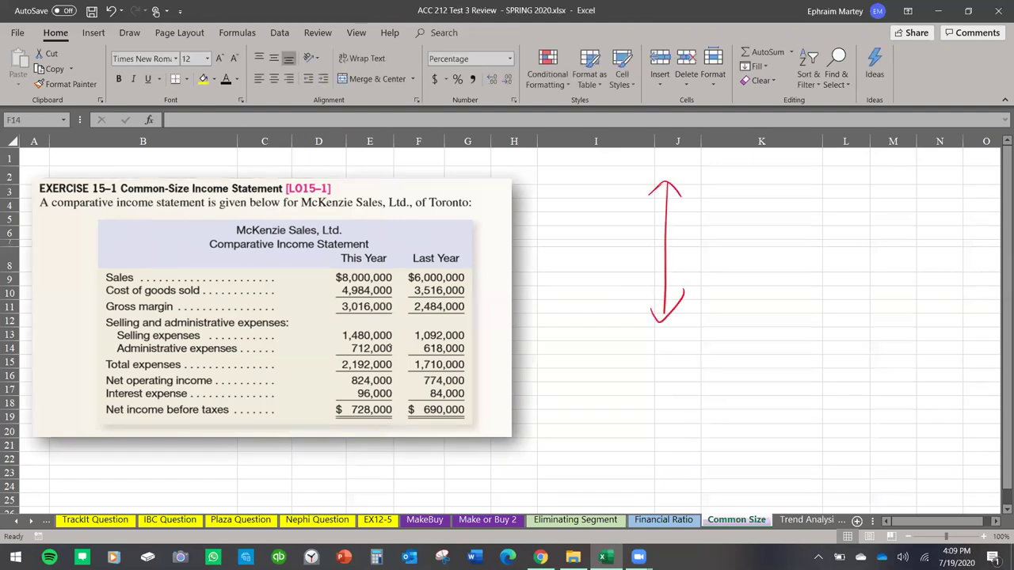
pyautogui.moveTo(770, 184); pyautogui.dragTo(770, 277)
pyautogui.moveTo(755, 274)
pyautogui.mouseDown()
pyautogui.moveTo(768, 298)
pyautogui.moveTo(785, 267)
pyautogui.mouseUp()
pyautogui.moveTo(753, 196); pyautogui.dragTo(783, 195)
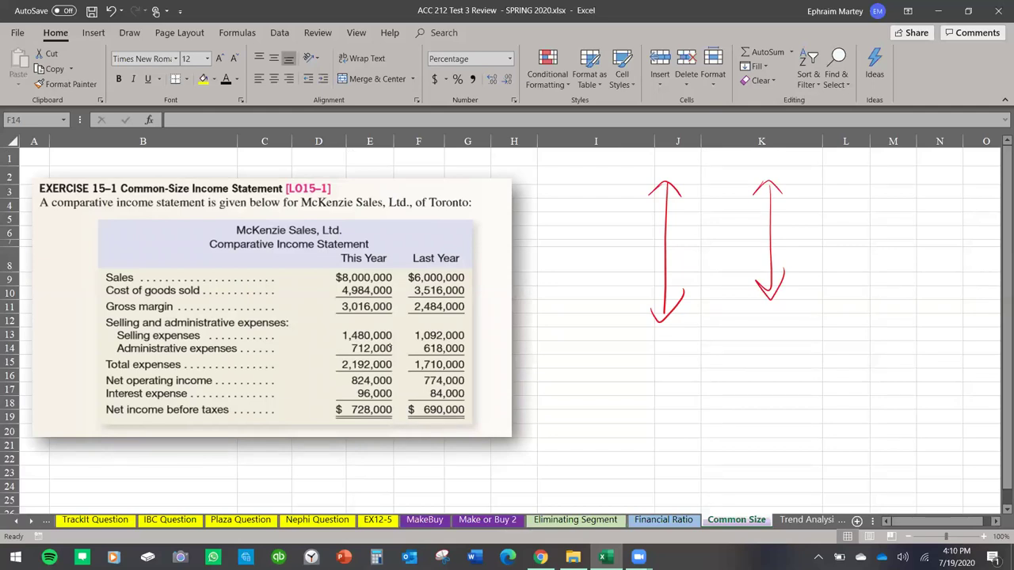
# Handwrite the common-size income statement rule below the arrows as a fraction, everything over sales.
pyautogui.moveTo(620, 390)
pyautogui.mouseDown()
pyautogui.moveTo(723, 362)
pyautogui.moveTo(601, 433)
pyautogui.mouseUp()
pyautogui.moveTo(677, 412)
pyautogui.mouseDown()
pyautogui.moveTo(698, 429)
pyautogui.moveTo(738, 410)
pyautogui.moveTo(717, 412)
pyautogui.mouseUp()
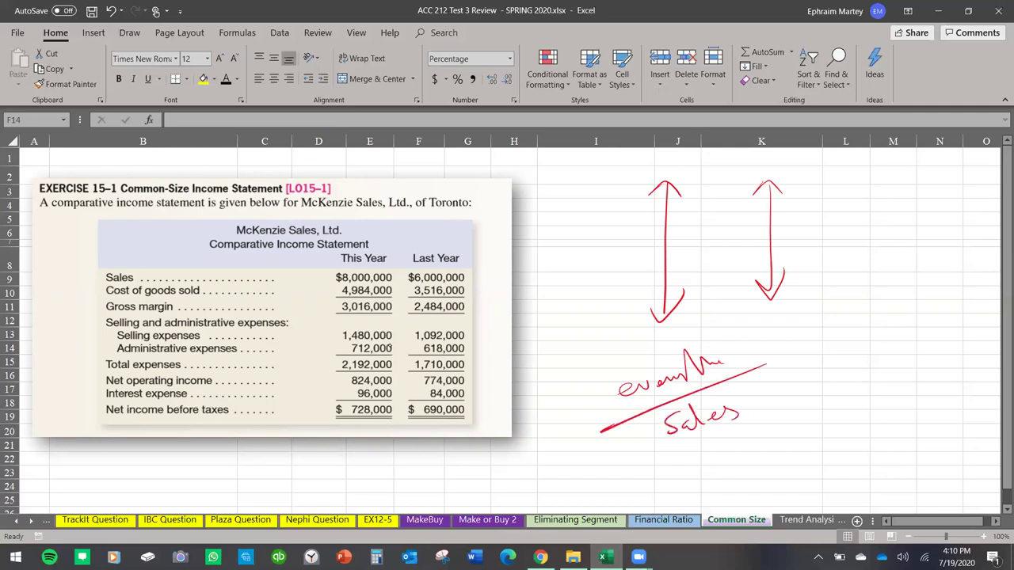
# Handwrite an underlined B.S heading beside the arrows, with the balance sheet rule as everything over total assets in abbreviated form.
pyautogui.moveTo(832, 295); pyautogui.dragTo(841, 317)
pyautogui.moveTo(903, 274)
pyautogui.mouseDown()
pyautogui.moveTo(889, 295)
pyautogui.moveTo(922, 301)
pyautogui.mouseUp()
pyautogui.moveTo(836, 337); pyautogui.dragTo(957, 295)
pyautogui.moveTo(860, 356)
pyautogui.mouseDown()
pyautogui.moveTo(941, 341)
pyautogui.moveTo(955, 313)
pyautogui.moveTo(976, 327)
pyautogui.moveTo(989, 315)
pyautogui.mouseUp()
pyautogui.moveTo(999, 327)
pyautogui.mouseDown()
pyautogui.moveTo(884, 382)
pyautogui.moveTo(893, 400)
pyautogui.moveTo(922, 403)
pyautogui.mouseUp()
pyautogui.moveTo(933, 411)
pyautogui.mouseDown()
pyautogui.moveTo(937, 388)
pyautogui.moveTo(947, 402)
pyautogui.mouseUp()
pyautogui.moveTo(962, 379)
pyautogui.mouseDown()
pyautogui.moveTo(951, 393)
pyautogui.moveTo(991, 353)
pyautogui.moveTo(1000, 360)
pyautogui.mouseUp()
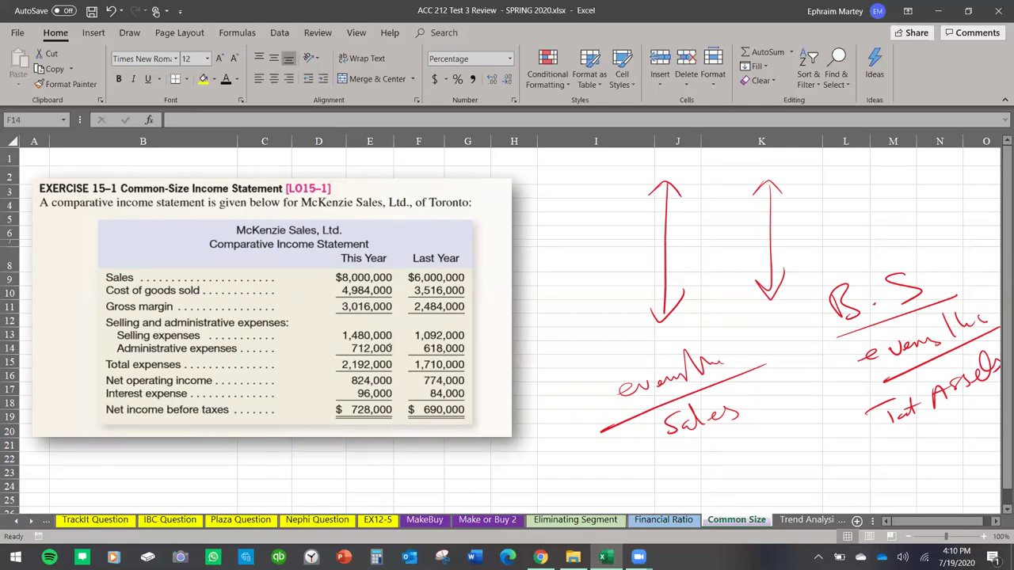
# Move the Exercise 15-1 picture beside the McKenzie Sales table so the table is uncovered, and delete the red ink drawings.
pyautogui.moveTo(198, 288); pyautogui.dragTo(584, 349)
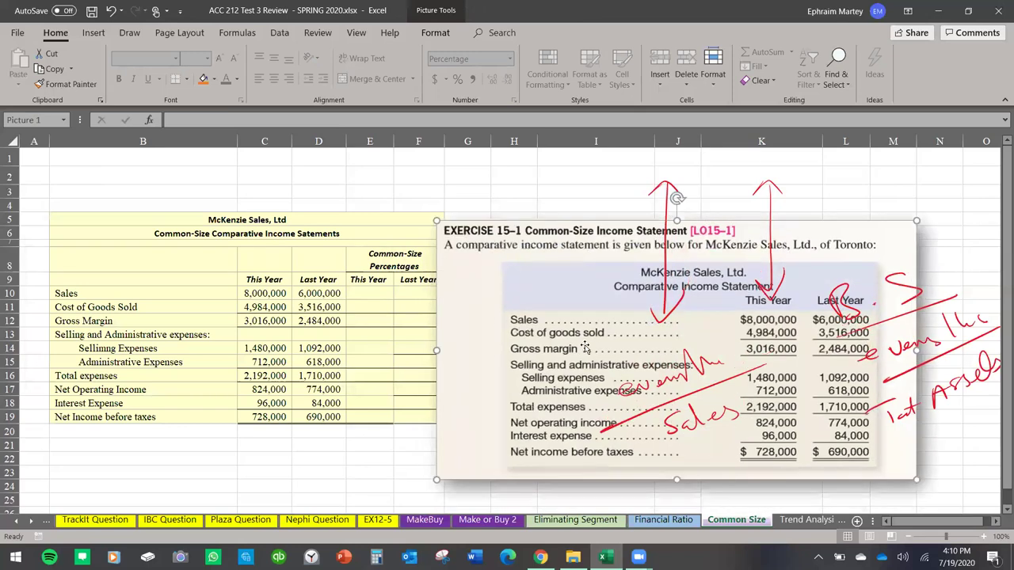
pyautogui.click(552, 206)
pyautogui.moveTo(590, 301)
pyautogui.mouseDown()
pyautogui.moveTo(667, 294)
pyautogui.moveTo(664, 275)
pyautogui.mouseUp()
pyautogui.click(671, 268)
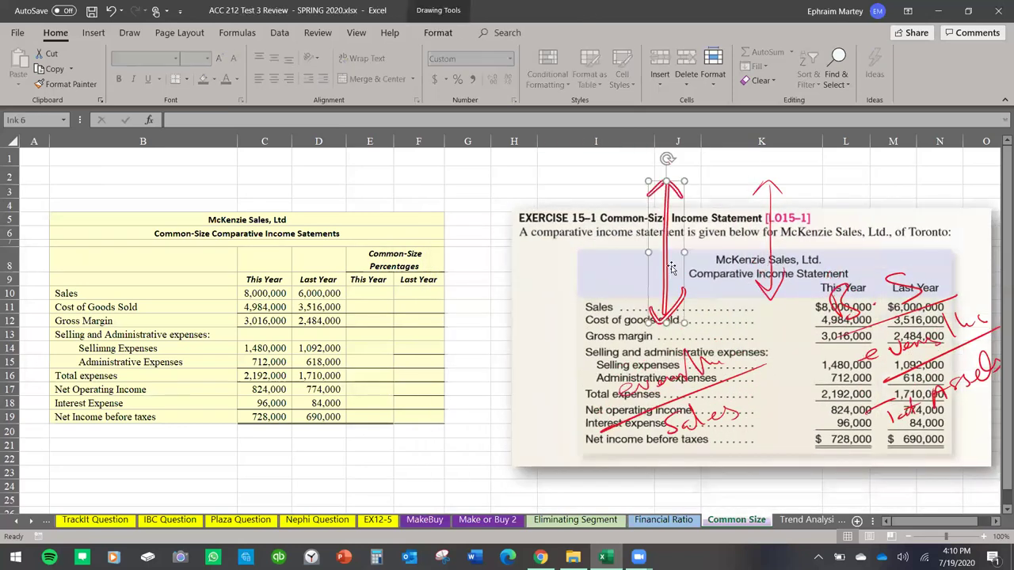
pyautogui.press('Delete')
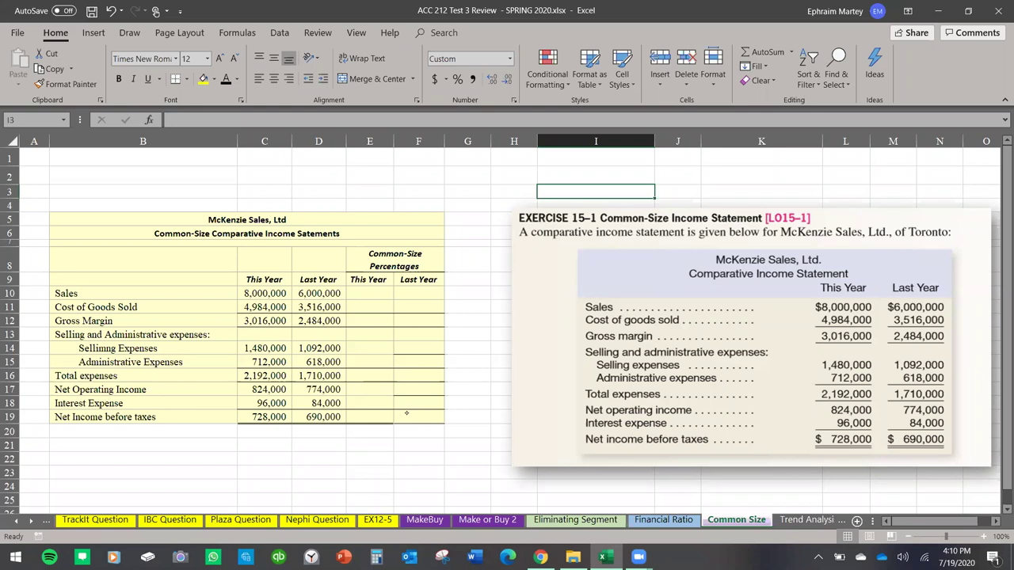
# Mark both sides of the Common-Size Percentages heading with red lines and compute this year's Sales percentage in E10 as =C10/C10.
pyautogui.moveTo(344, 242); pyautogui.dragTo(343, 274)
pyautogui.moveTo(451, 243); pyautogui.dragTo(453, 291)
pyautogui.click(373, 296)
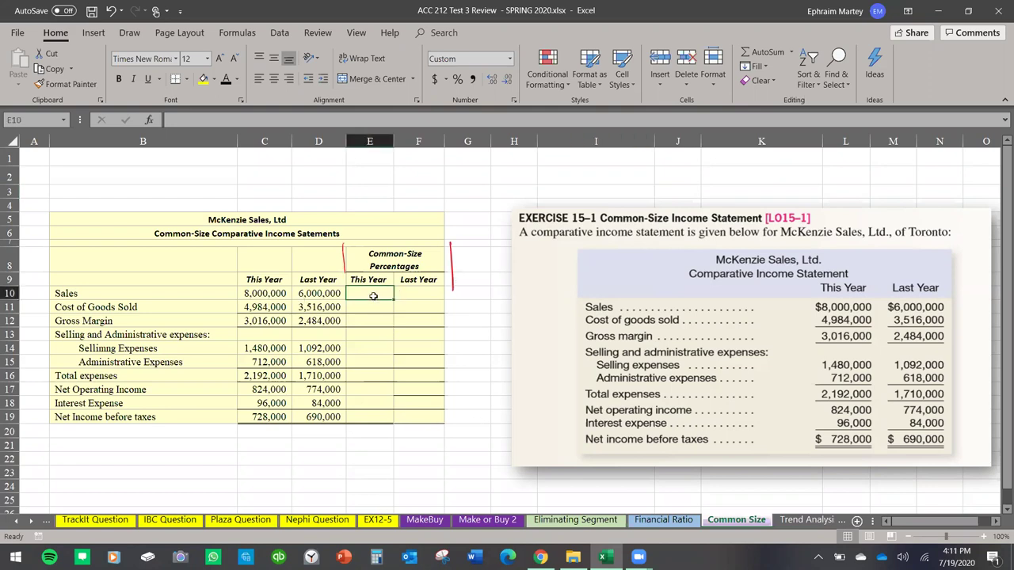
pyautogui.write('=')
pyautogui.click(264, 294)
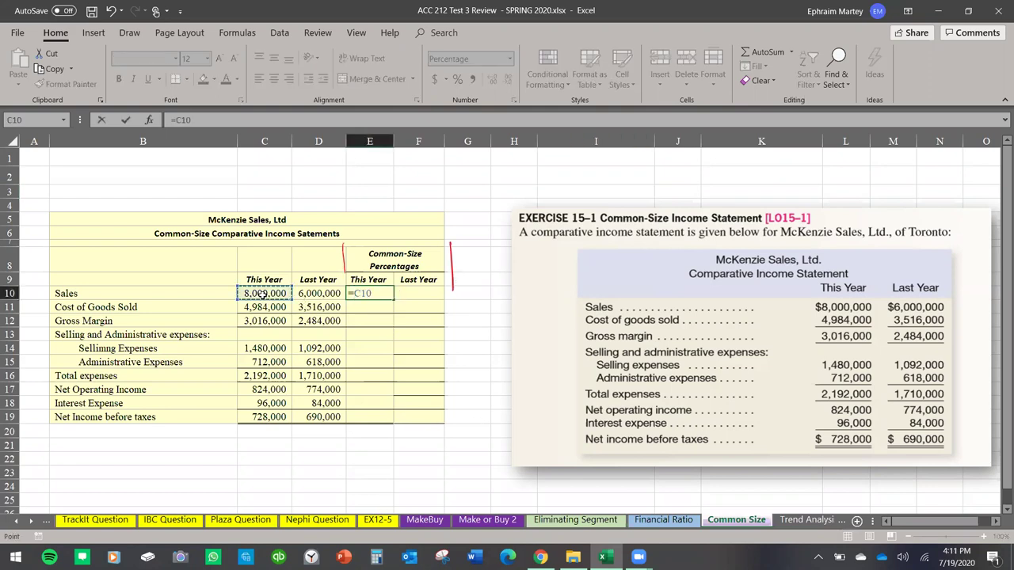
pyautogui.write('/')
pyautogui.click(264, 295)
pyautogui.press('Return')
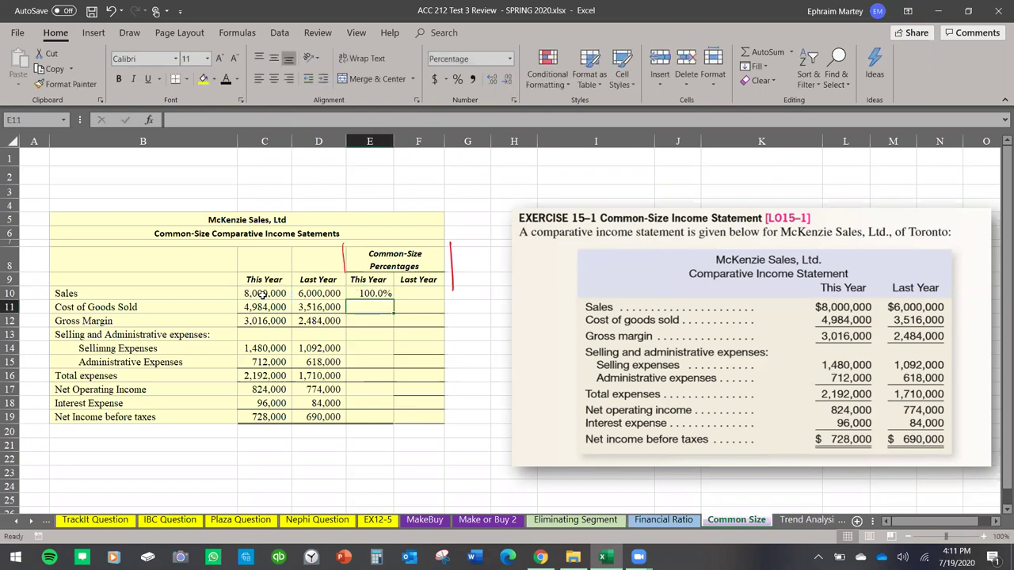
# Lock the denominator row in E10 so it reads =C10/C$10, and fill the formula down to Net Income before taxes.
pyautogui.doubleClick(380, 294)
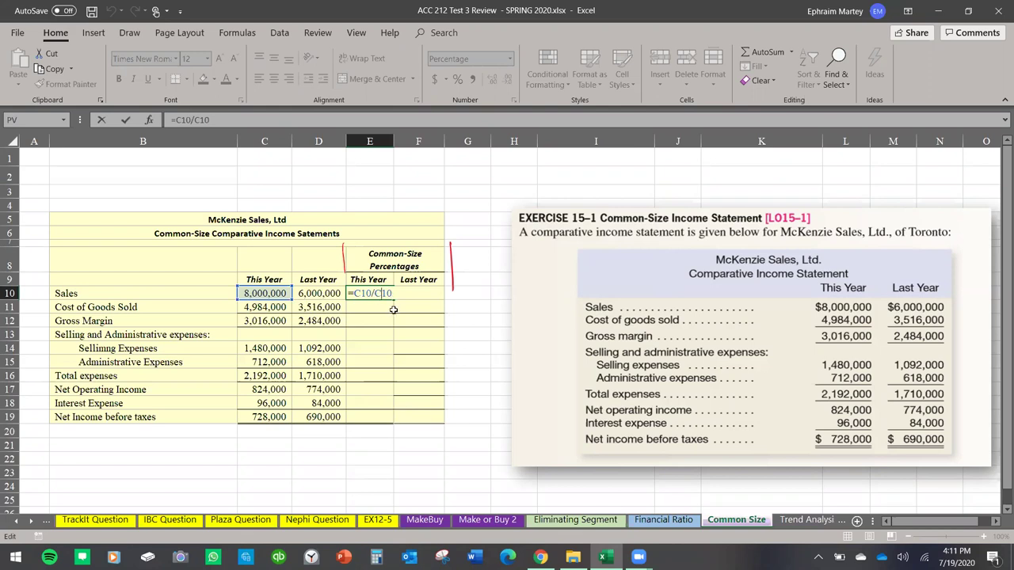
pyautogui.write('$')
pyautogui.press('Return')
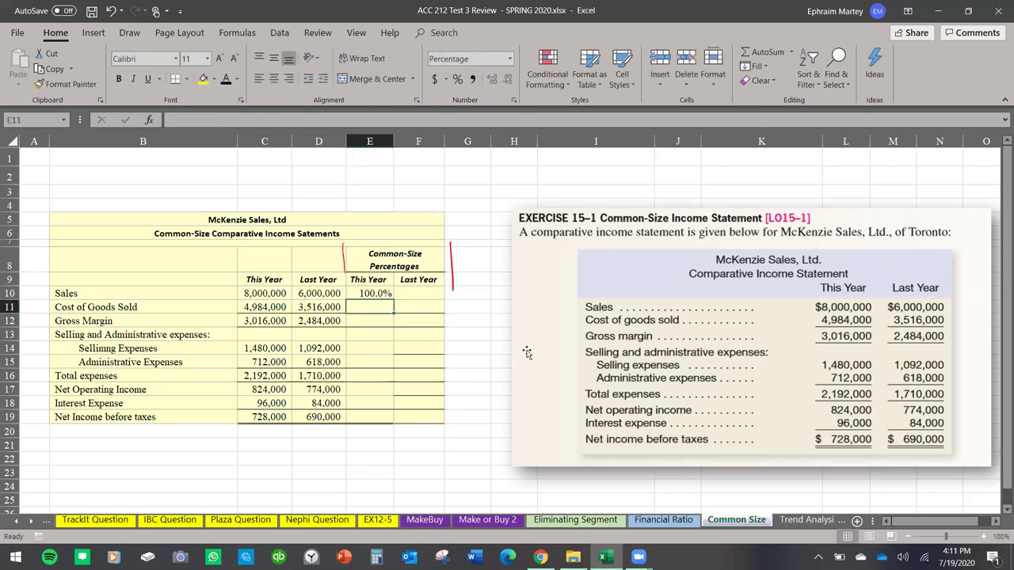
pyautogui.click(385, 294)
pyautogui.moveTo(393, 300); pyautogui.dragTo(398, 420)
pyautogui.click(392, 457)
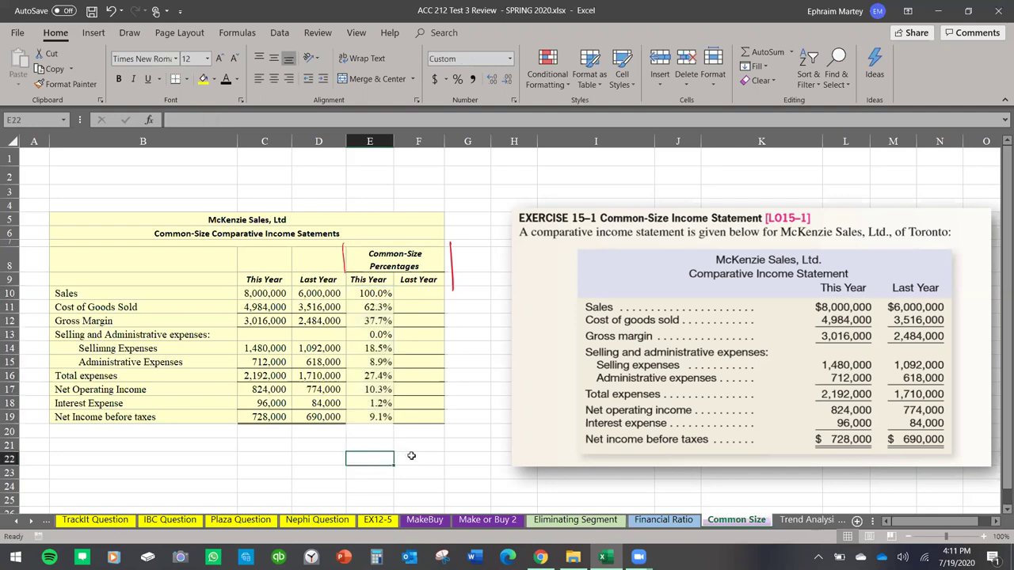
# Clear this year's percentage from the Selling and Administrative expenses heading row, cell E13.
pyautogui.click(379, 334)
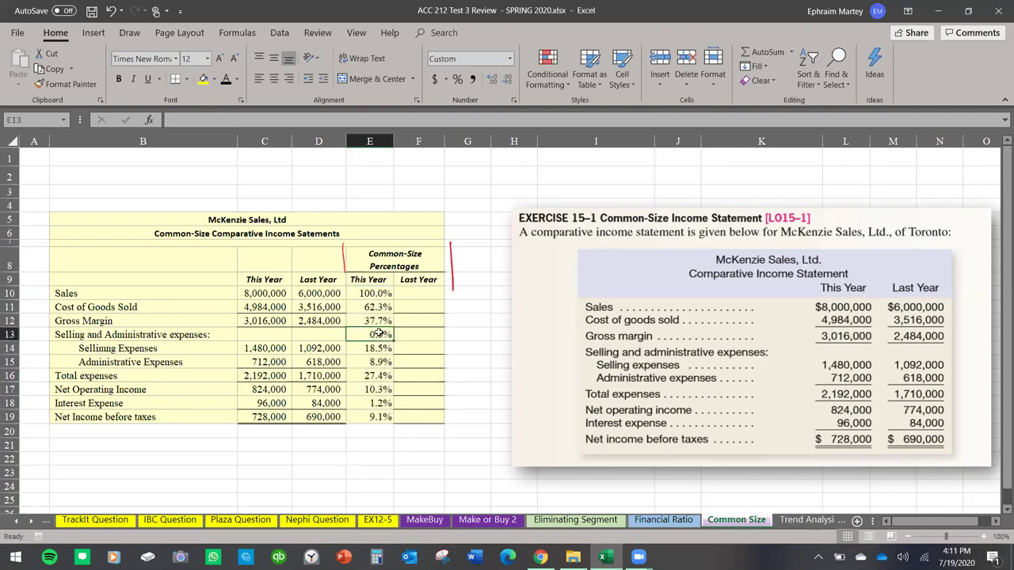
pyautogui.press('Delete')
pyautogui.click(447, 357)
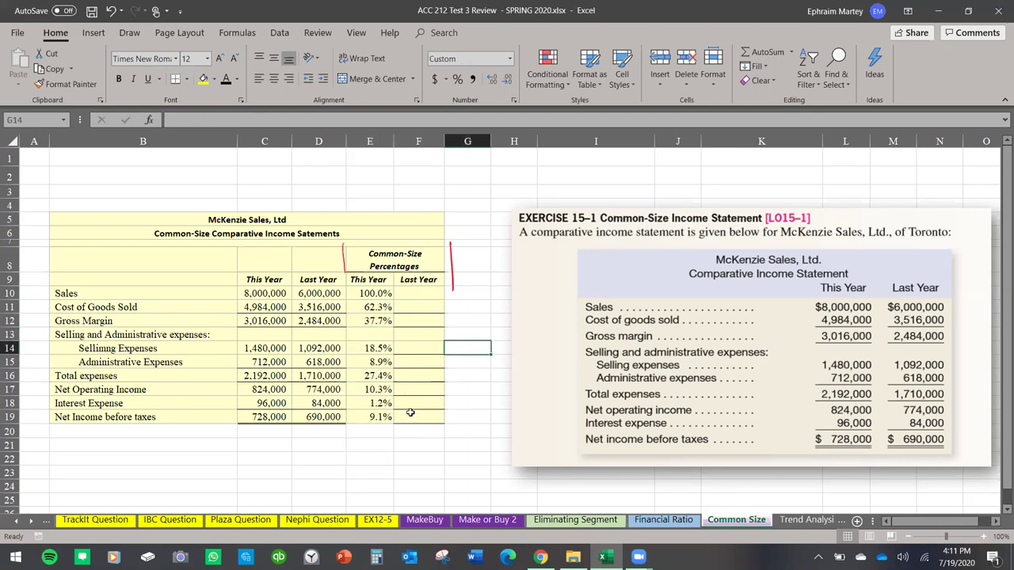
# Compute last year's Sales common-size percentage in F10 as =D10/D10.
pyautogui.click(418, 295)
pyautogui.write('=')
pyautogui.click(317, 294)
pyautogui.write('/')
pyautogui.click(317, 293)
pyautogui.press('Return')
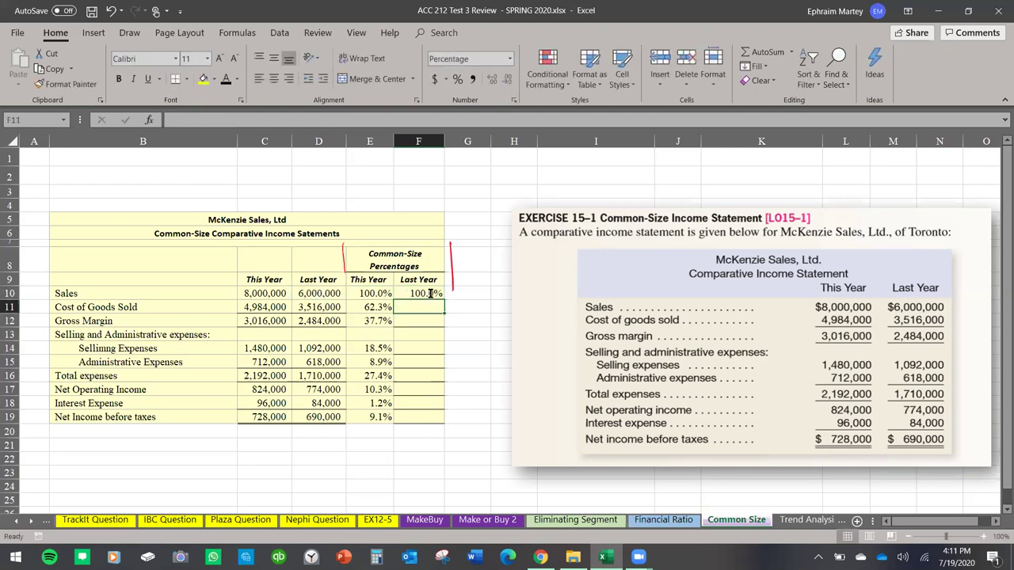
# Change F10 to =D10/D$10 and fill the formula down to Net Income before taxes.
pyautogui.doubleClick(429, 293)
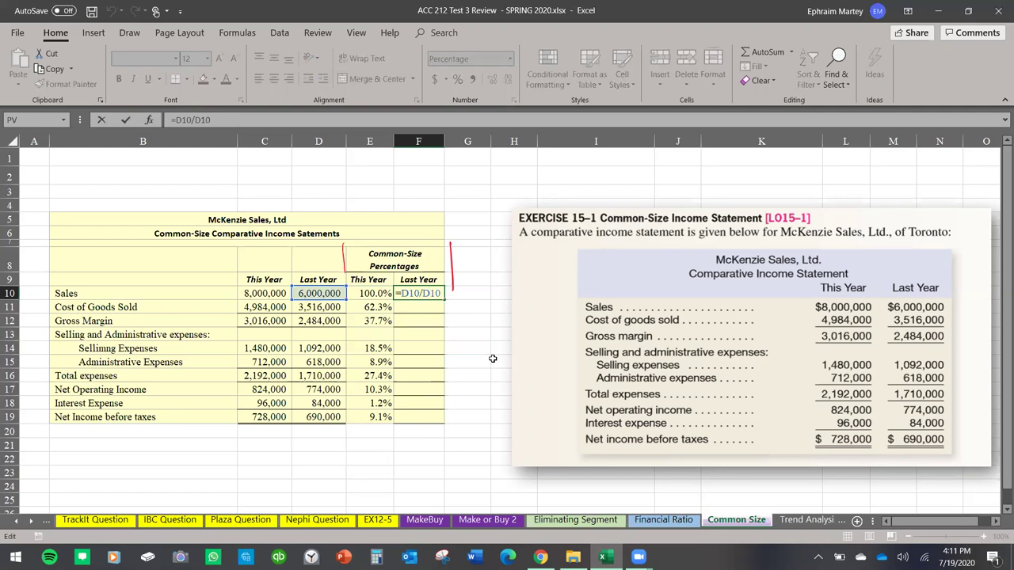
pyautogui.write('$')
pyautogui.press('Return')
pyautogui.click(435, 293)
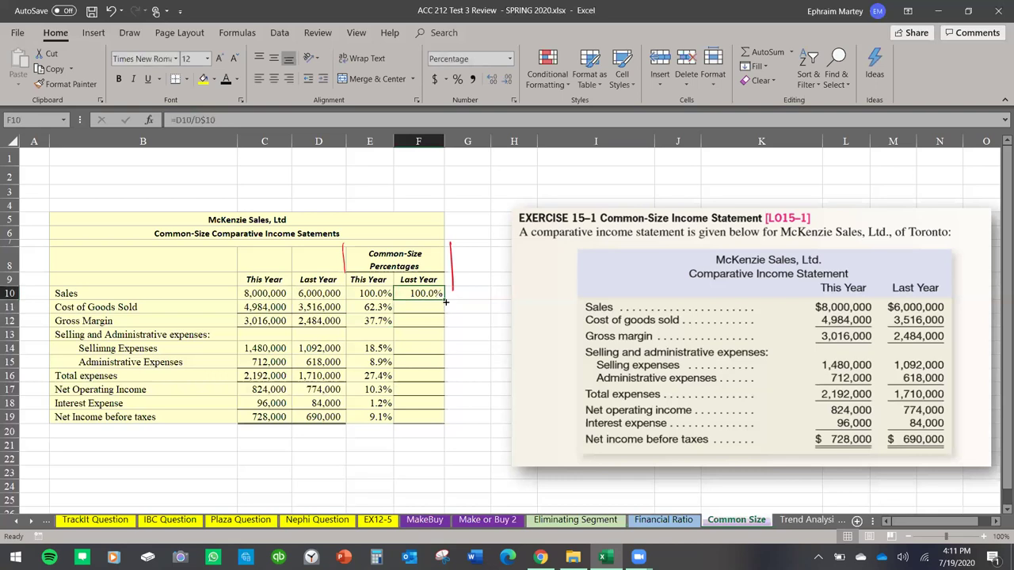
pyautogui.moveTo(446, 302); pyautogui.dragTo(446, 422)
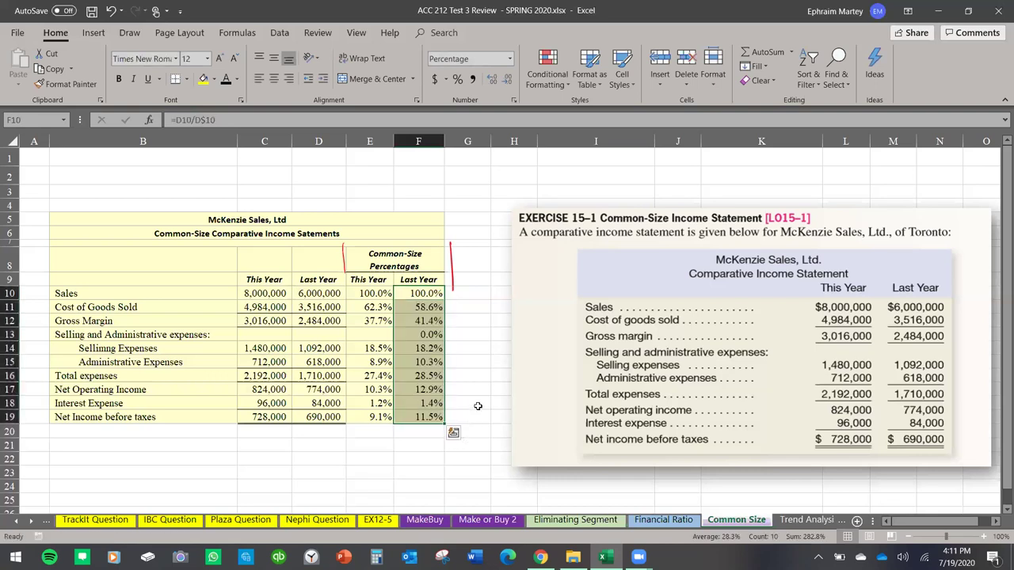
pyautogui.click(477, 407)
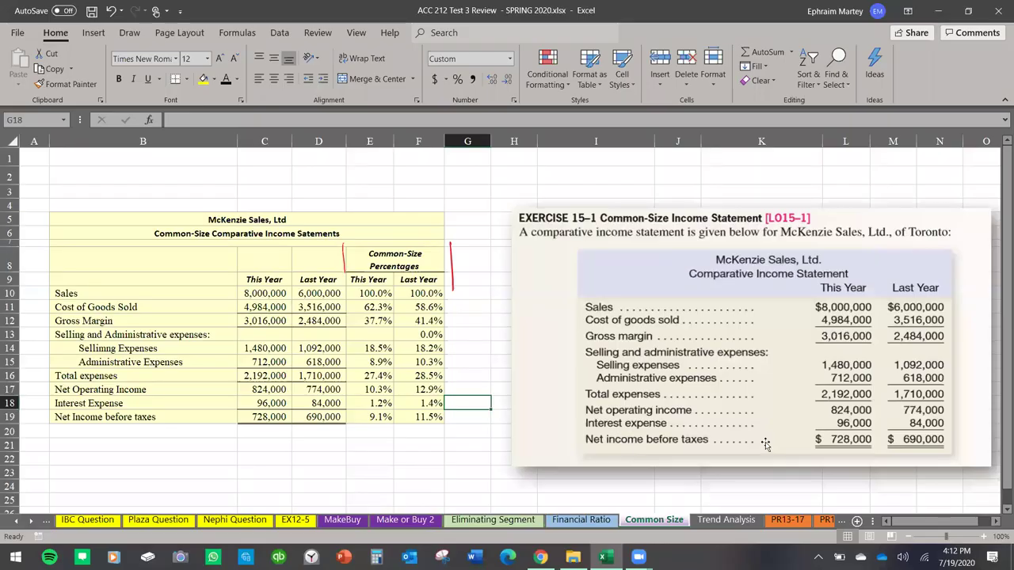
# On the Trend Analysis sheet, draw a horizontal double-headed red arrow in the blank area beside the exercise picture.
pyautogui.click(726, 520)
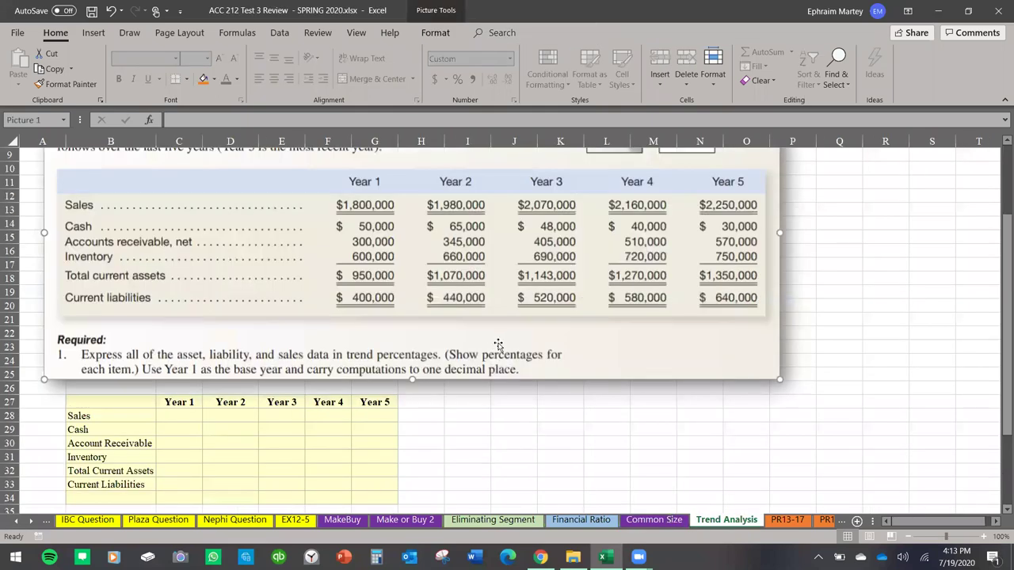
pyautogui.scroll(1, 497, 346)
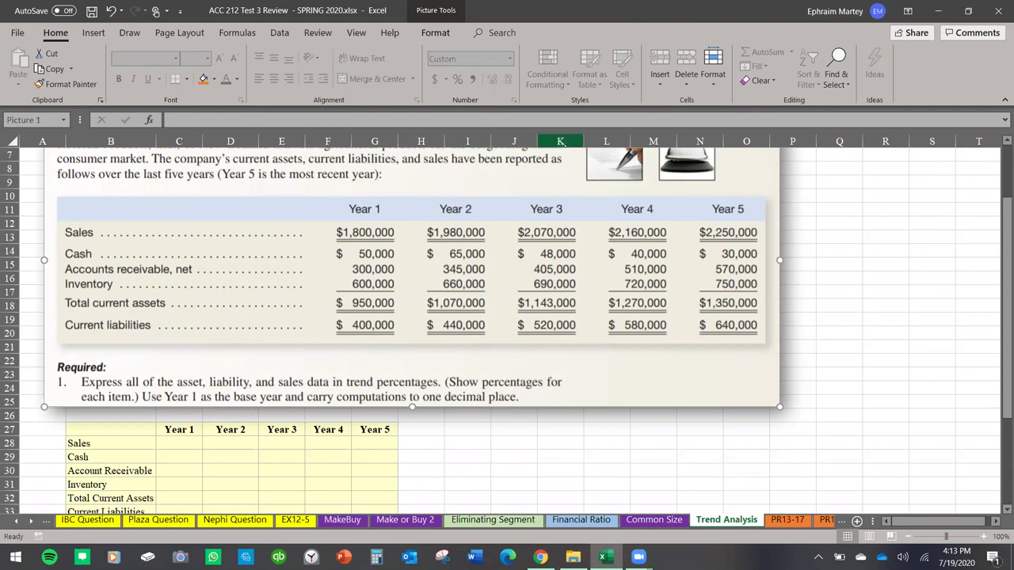
pyautogui.press('Escape')
pyautogui.moveTo(956, 204)
pyautogui.mouseDown()
pyautogui.moveTo(808, 222)
pyautogui.moveTo(970, 211)
pyautogui.mouseUp()
pyautogui.moveTo(827, 203); pyautogui.dragTo(807, 225)
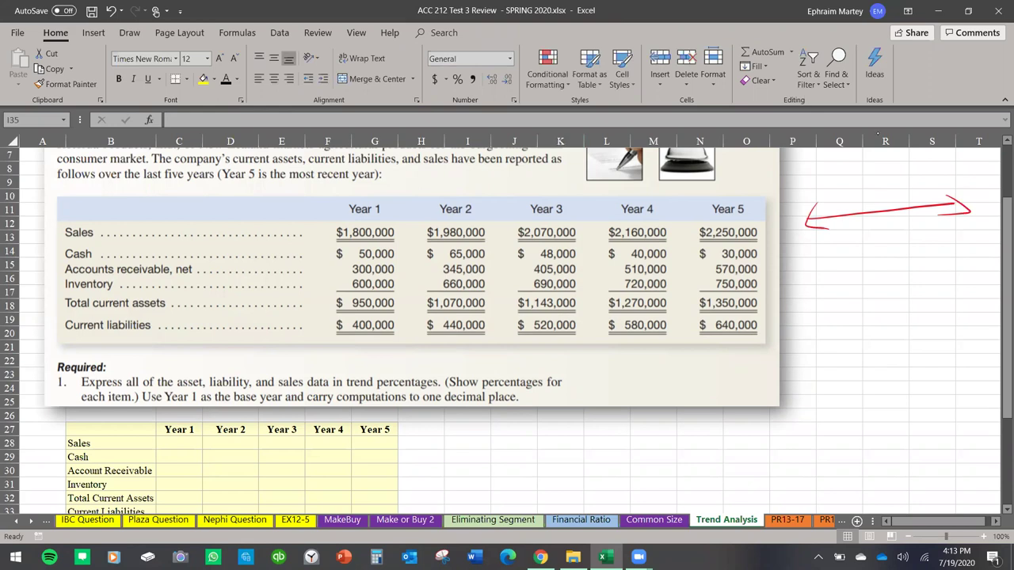
# Handwrite "base" below the horizontal arrow, with two branching arrows and a percent mark between two vertical lines.
pyautogui.moveTo(802, 276); pyautogui.dragTo(826, 292)
pyautogui.moveTo(838, 287); pyautogui.dragTo(902, 252)
pyautogui.moveTo(874, 283); pyautogui.dragTo(911, 295)
pyautogui.moveTo(932, 230)
pyautogui.mouseDown()
pyautogui.moveTo(930, 274)
pyautogui.moveTo(949, 273)
pyautogui.moveTo(933, 251)
pyautogui.mouseUp()
pyautogui.moveTo(942, 239); pyautogui.dragTo(940, 261)
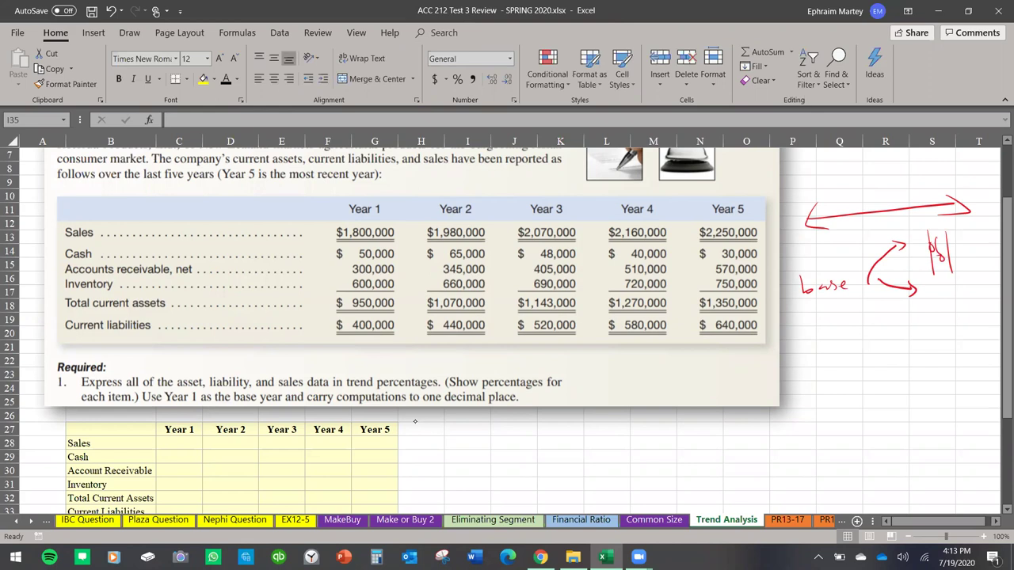
# Draw a red line above the Year 1 to Year 5 headings and handwrite 100% and 0% below the base note.
pyautogui.moveTo(341, 199); pyautogui.dragTo(735, 195)
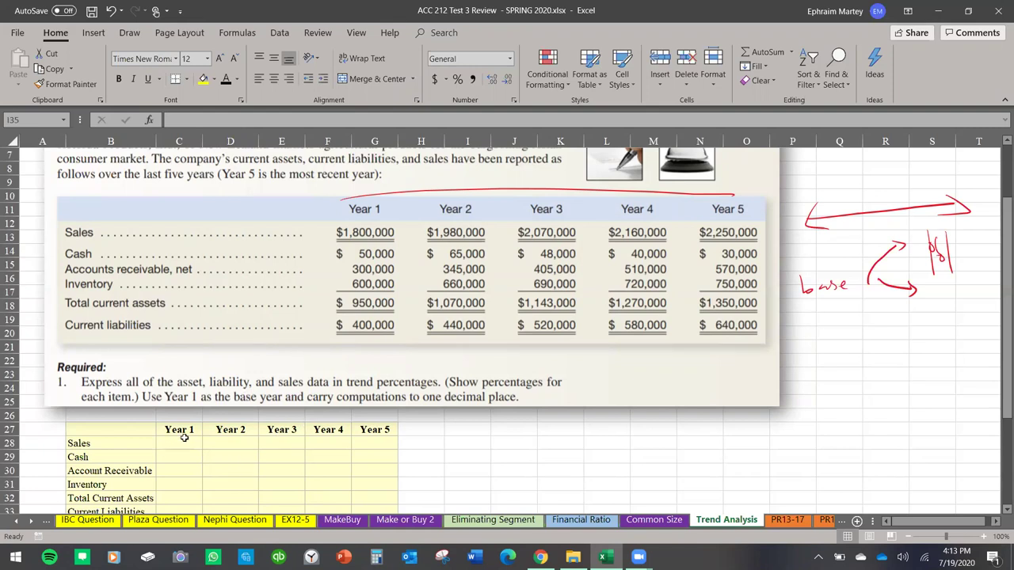
pyautogui.click(183, 443)
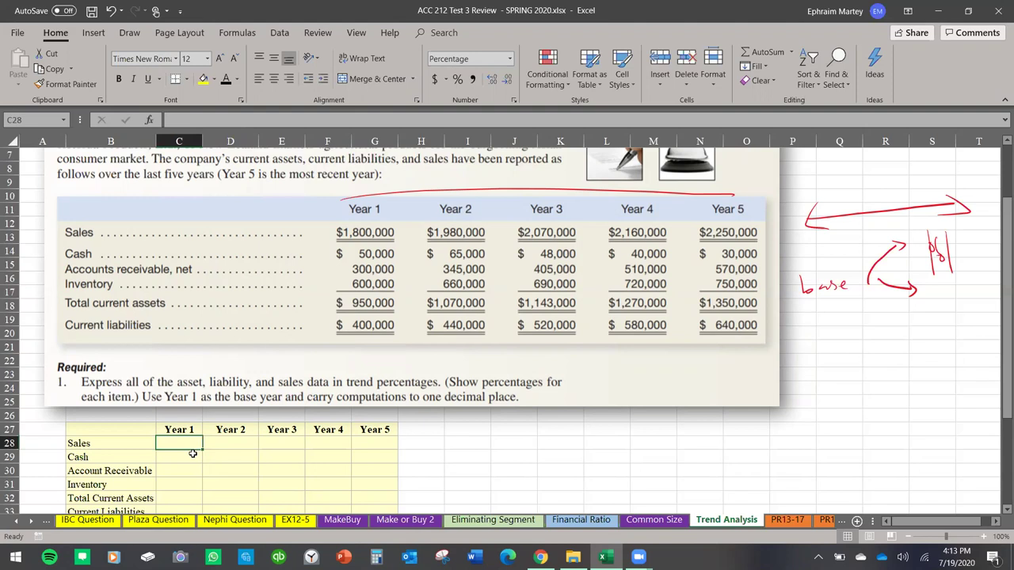
pyautogui.moveTo(817, 363); pyautogui.dragTo(818, 380)
pyautogui.moveTo(832, 364)
pyautogui.mouseDown()
pyautogui.moveTo(831, 374)
pyautogui.moveTo(883, 366)
pyautogui.mouseUp()
pyautogui.moveTo(860, 414)
pyautogui.mouseDown()
pyautogui.moveTo(857, 425)
pyautogui.moveTo(859, 416)
pyautogui.mouseUp()
pyautogui.moveTo(875, 405)
pyautogui.mouseDown()
pyautogui.moveTo(875, 424)
pyautogui.moveTo(902, 418)
pyautogui.mouseUp()
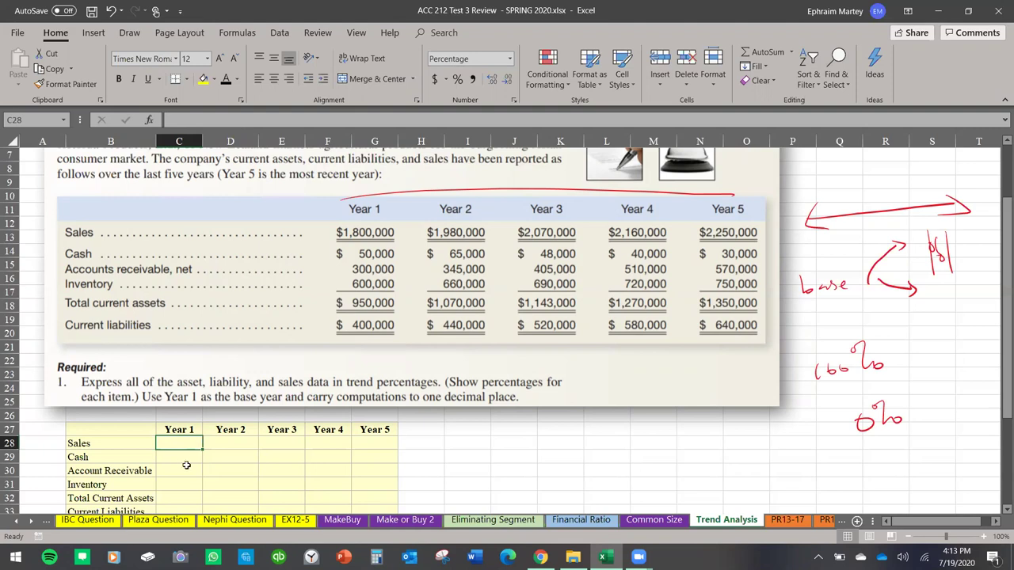
# Enter 100% as the Year 1 Sales trend percentage in C28.
pyautogui.scroll(-1, 206, 464)
pyautogui.scroll(1, 209, 460)
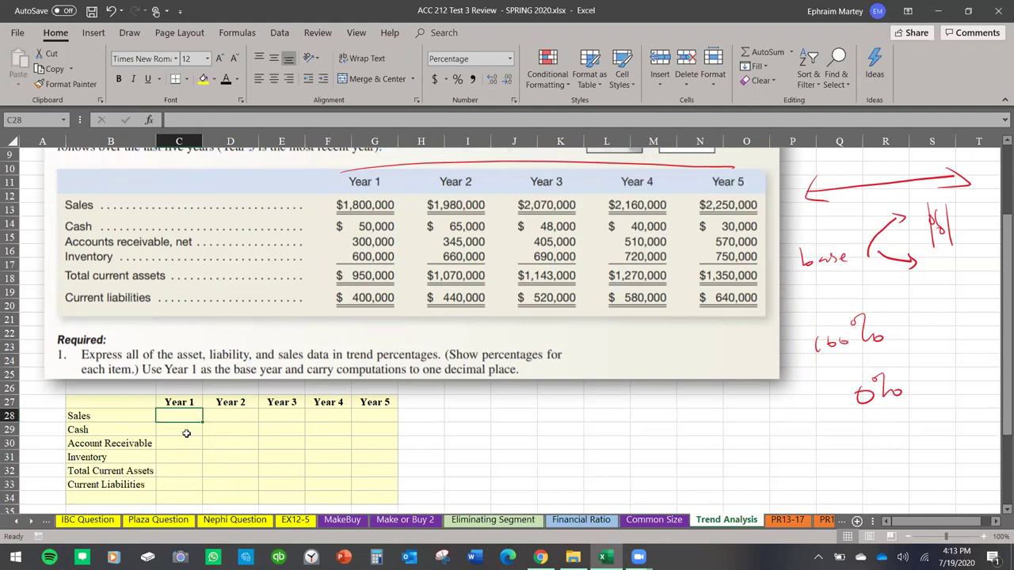
pyautogui.write('100')
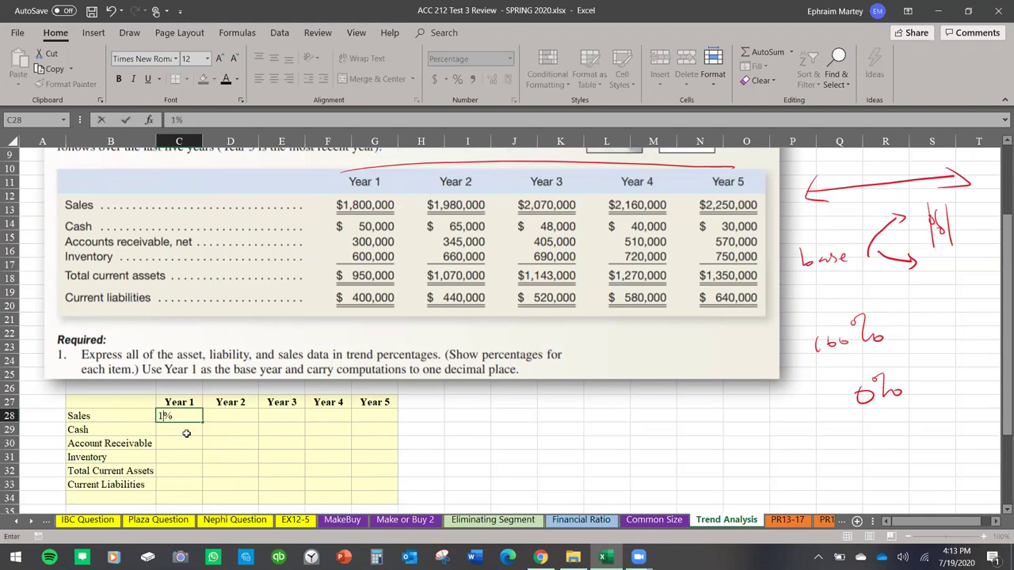
pyautogui.press('Return')
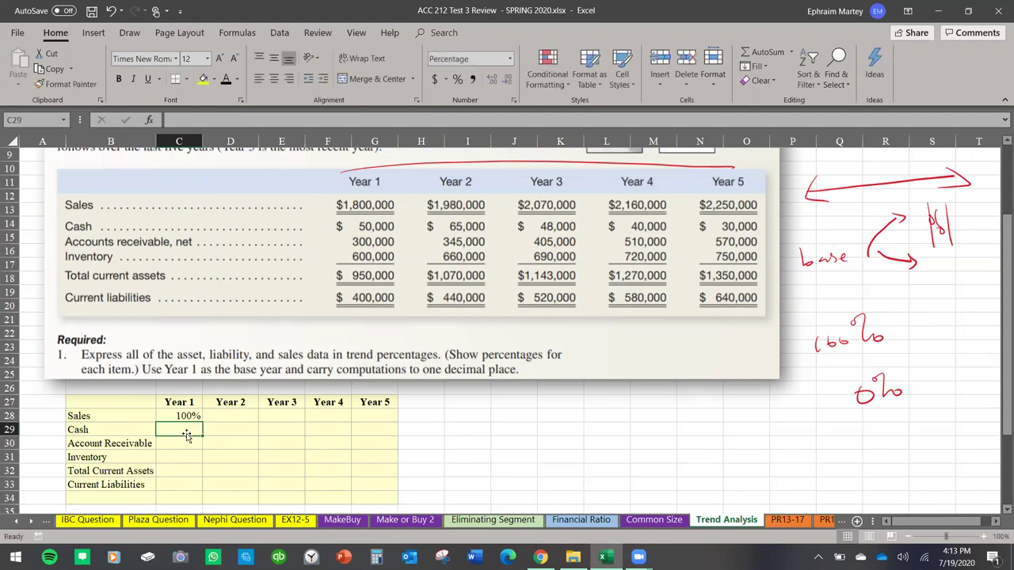
# Mark the Year 1 and Year 2 sales amounts in red and enter =(1980-1800)/1800 for Year 2 Sales in D28.
pyautogui.click(233, 416)
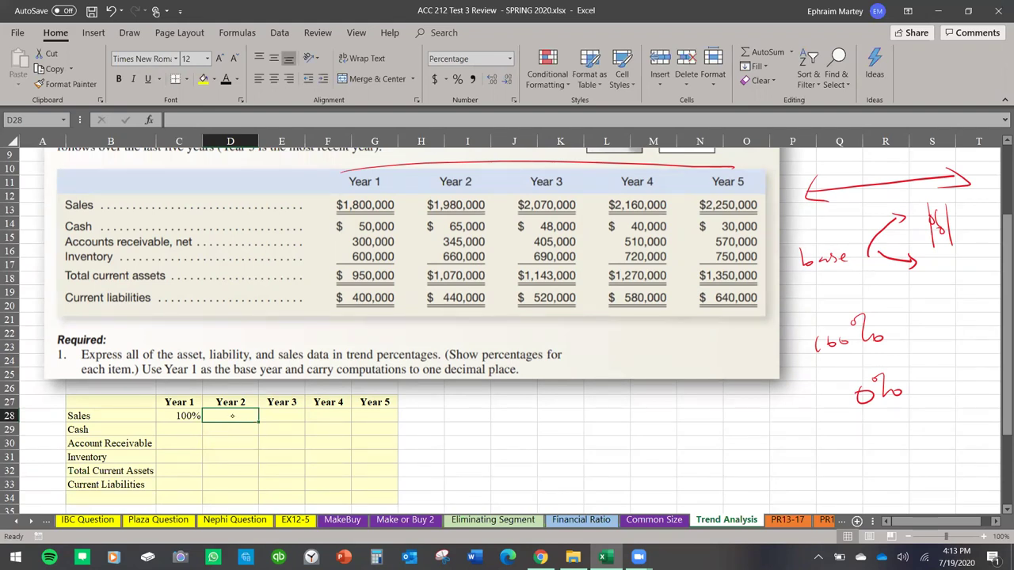
pyautogui.moveTo(342, 192); pyautogui.dragTo(330, 212)
pyautogui.moveTo(428, 195)
pyautogui.mouseDown()
pyautogui.moveTo(493, 189)
pyautogui.moveTo(496, 214)
pyautogui.mouseUp()
pyautogui.write('=(')
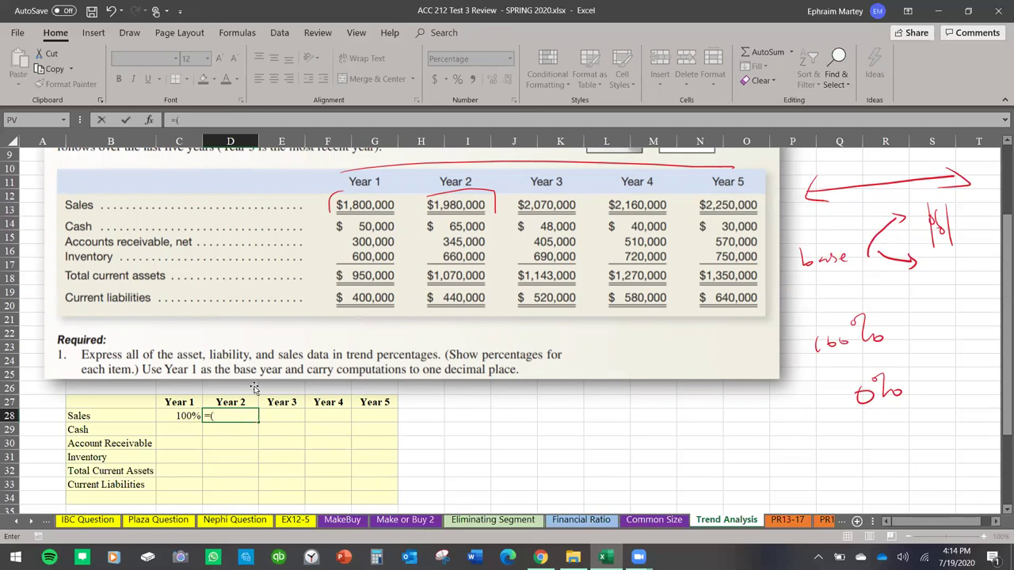
pyautogui.write('1980-1800)/1800')
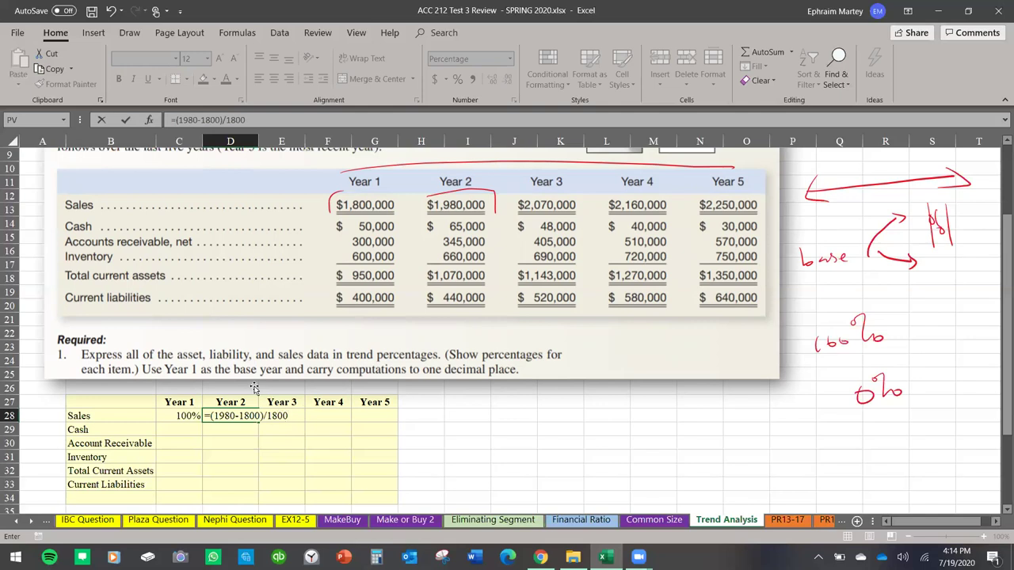
pyautogui.press('Return')
pyautogui.click(234, 438)
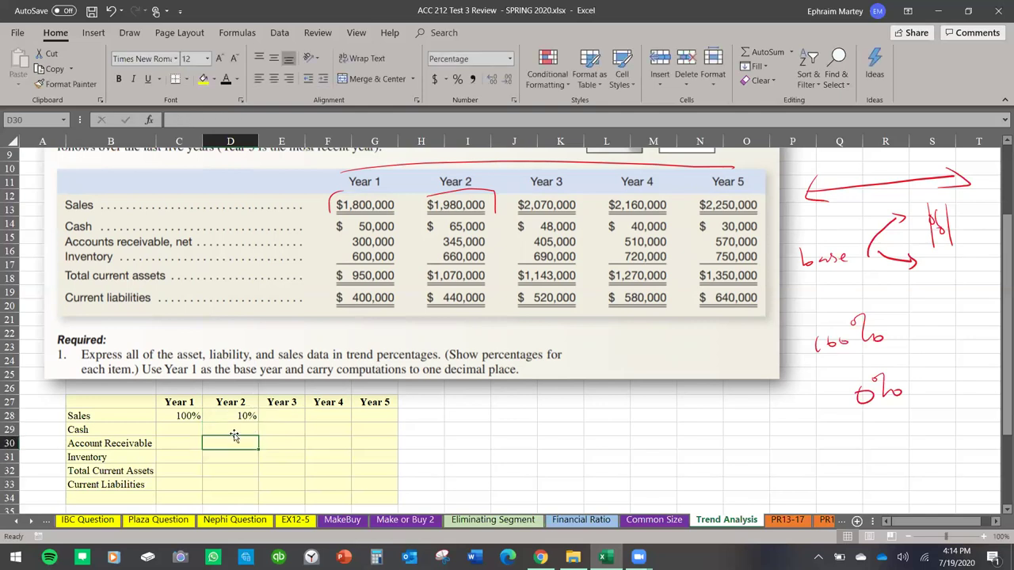
# Handwrite 100 and 110%, separated by a dash, in the blank area beside the trend percentage table.
pyautogui.click(244, 416)
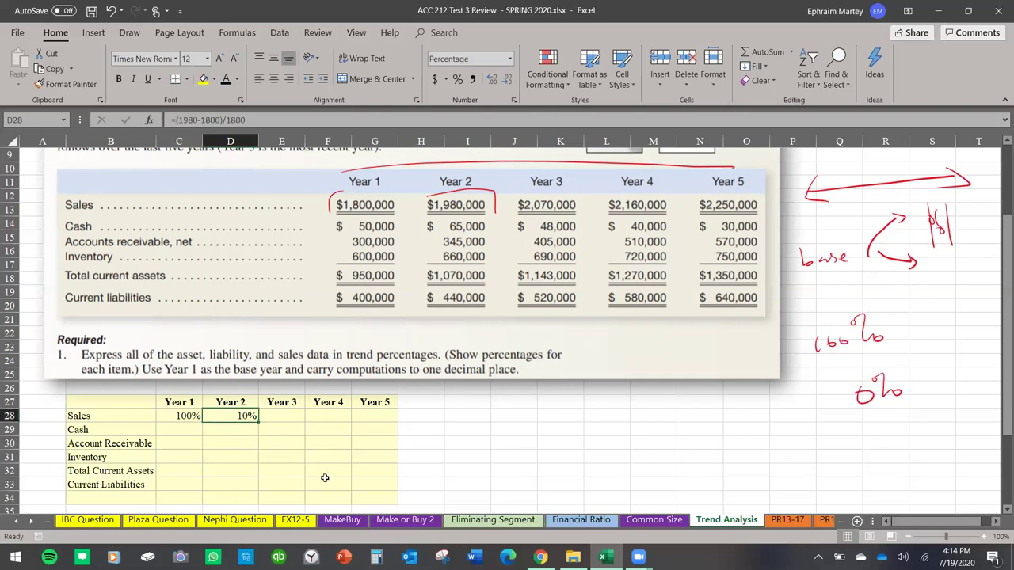
pyautogui.moveTo(553, 406); pyautogui.dragTo(554, 418)
pyautogui.moveTo(570, 404)
pyautogui.mouseDown()
pyautogui.moveTo(566, 413)
pyautogui.moveTo(660, 418)
pyautogui.moveTo(687, 405)
pyautogui.mouseUp()
pyautogui.moveTo(704, 400); pyautogui.dragTo(699, 410)
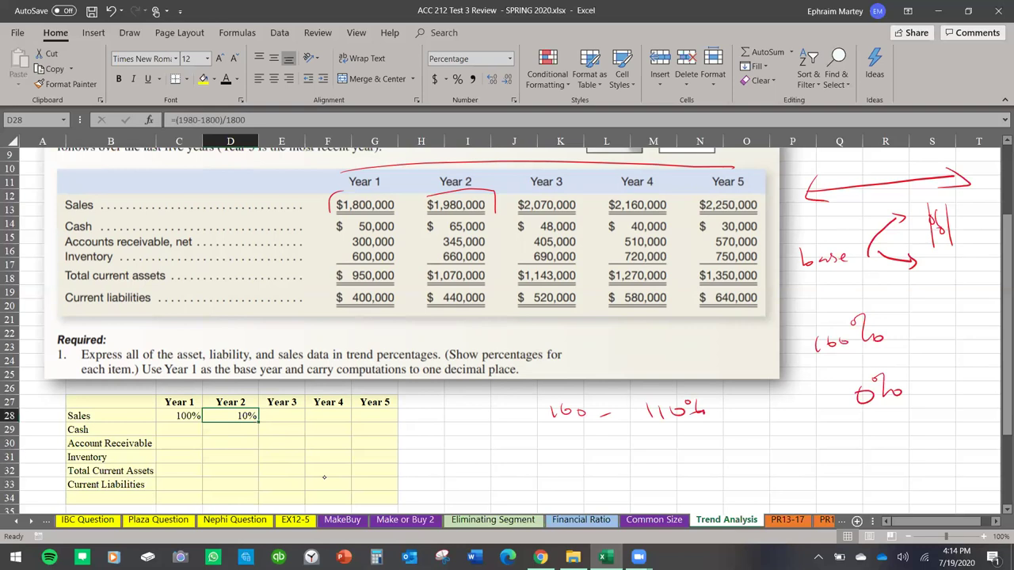
# Add C28 to the Year 2 Sales formula in D28 and sketch a handwritten 100 with red arrows below the 110% note.
pyautogui.doubleClick(246, 417)
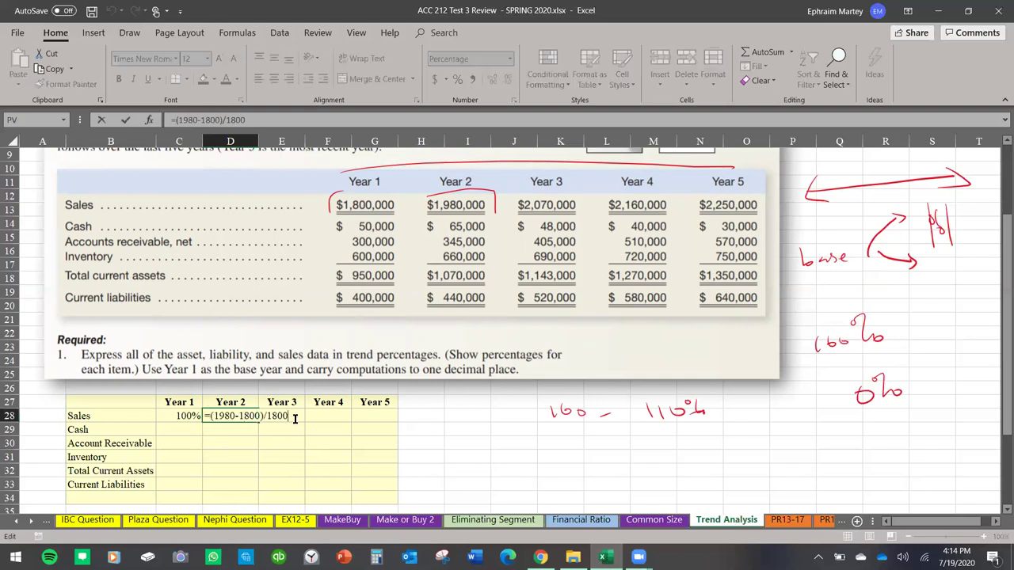
pyautogui.write('+')
pyautogui.click(187, 423)
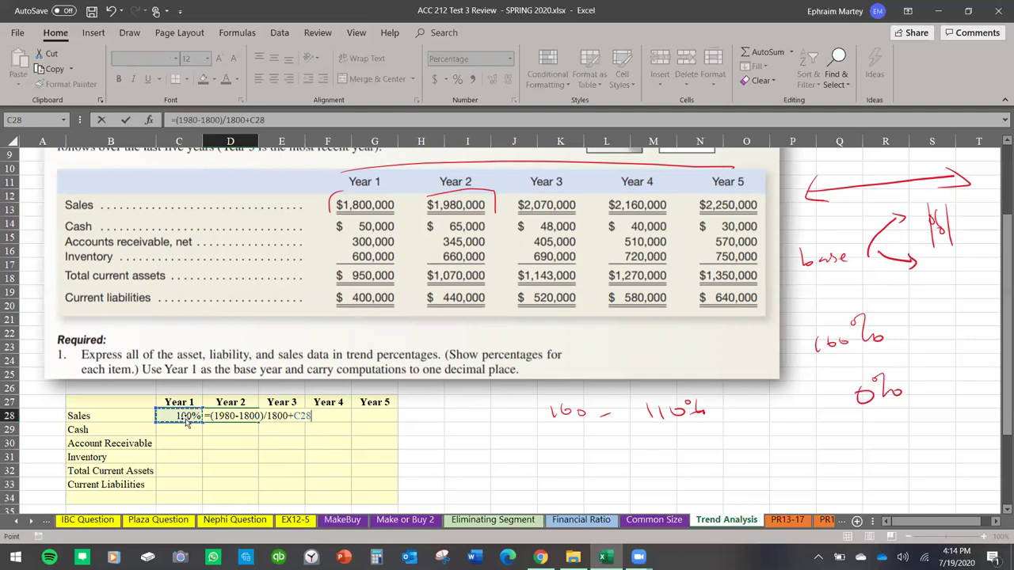
pyautogui.press('Return')
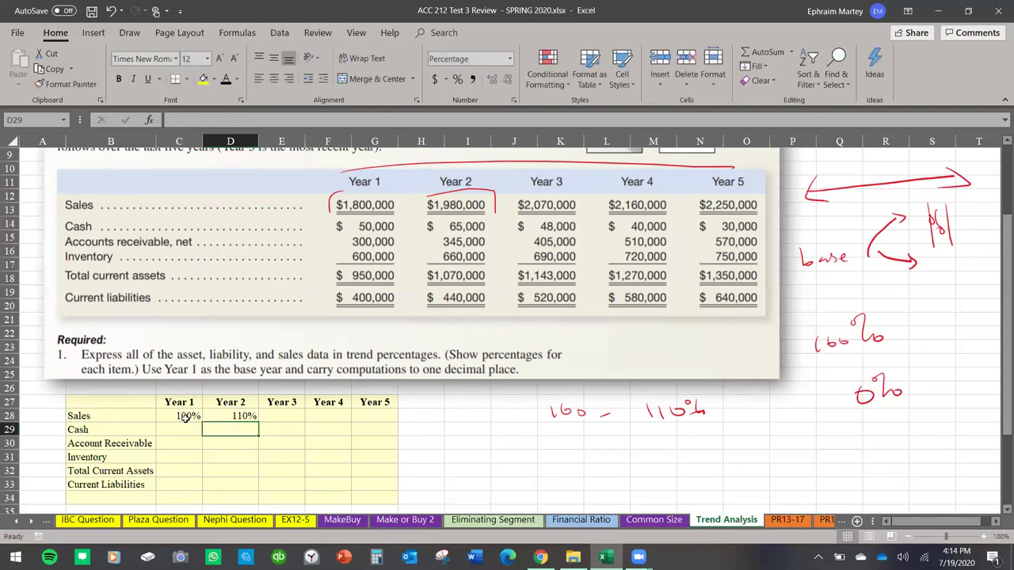
pyautogui.moveTo(525, 481)
pyautogui.mouseDown()
pyautogui.moveTo(526, 490)
pyautogui.moveTo(549, 483)
pyautogui.moveTo(581, 447)
pyautogui.moveTo(588, 457)
pyautogui.moveTo(582, 448)
pyautogui.moveTo(645, 453)
pyautogui.moveTo(634, 461)
pyautogui.mouseUp()
pyautogui.moveTo(655, 455)
pyautogui.mouseDown()
pyautogui.moveTo(665, 436)
pyautogui.moveTo(690, 441)
pyautogui.mouseUp()
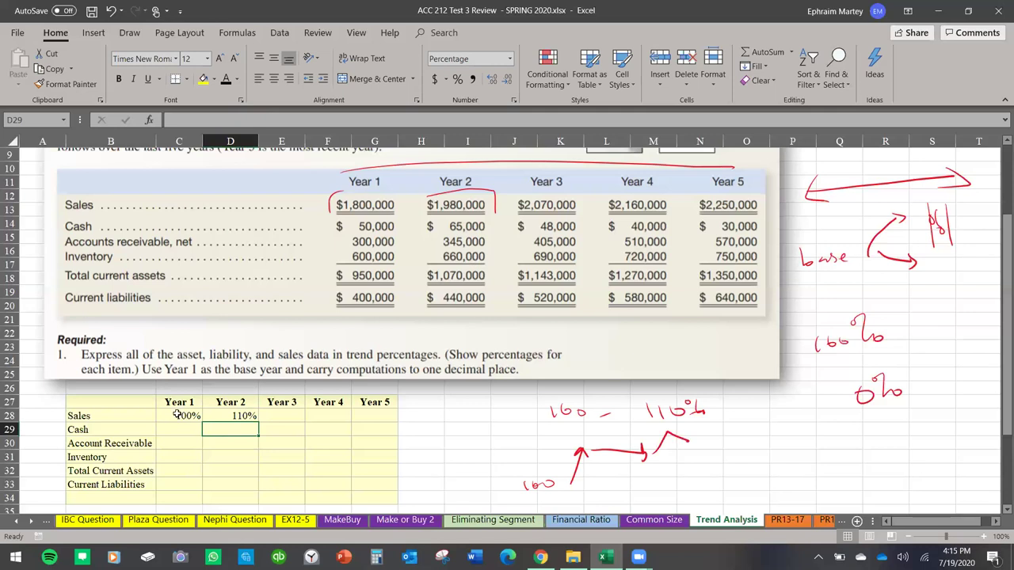
# Draw a red arrow from Year 1 Sales to Year 3 and enter =(2070-1800)/1800 for Year 3 Sales in E28.
pyautogui.click(275, 418)
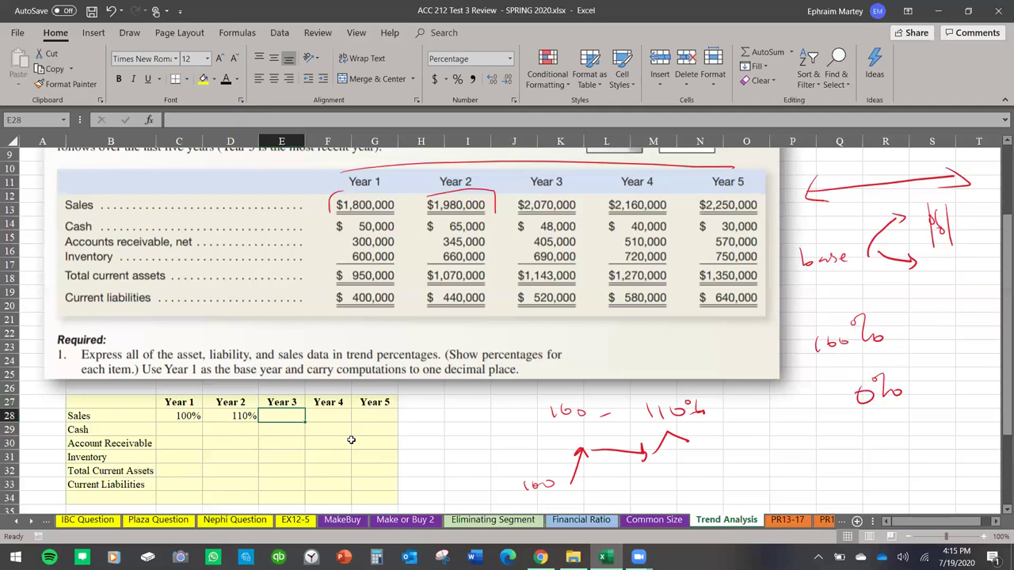
pyautogui.moveTo(387, 202)
pyautogui.mouseDown()
pyautogui.moveTo(474, 152)
pyautogui.moveTo(526, 174)
pyautogui.mouseUp()
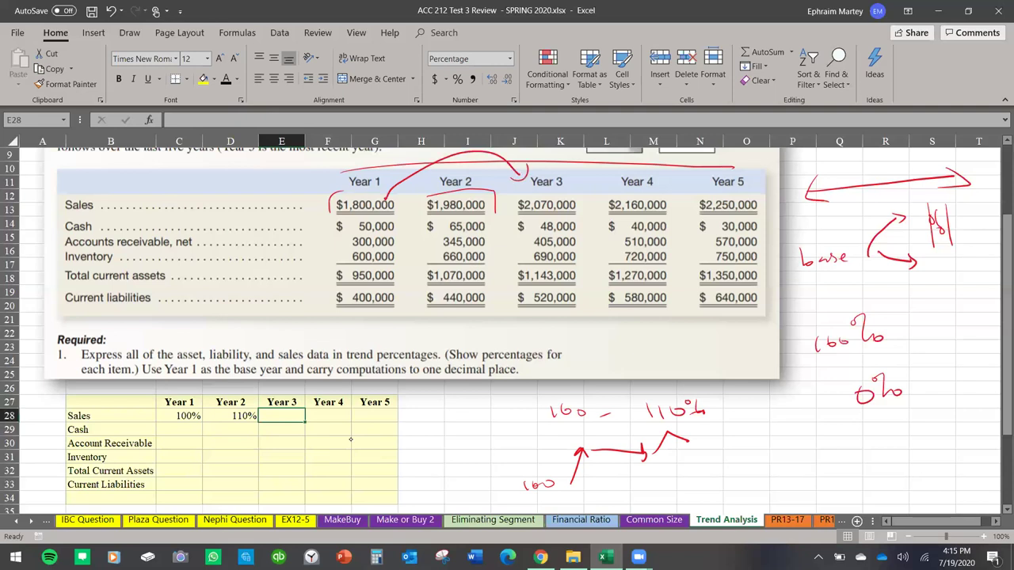
pyautogui.write('=')
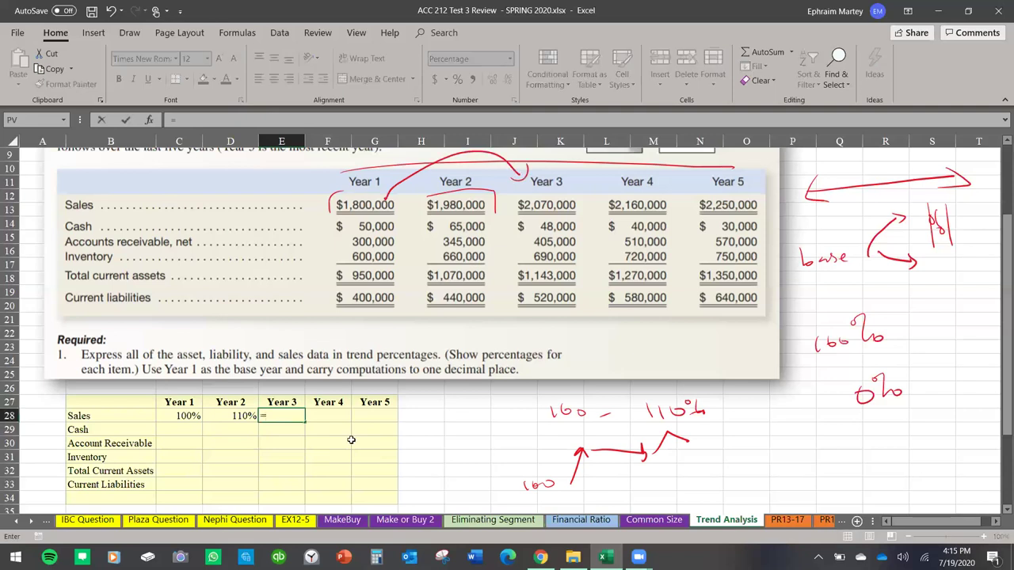
pyautogui.write('(2070-')
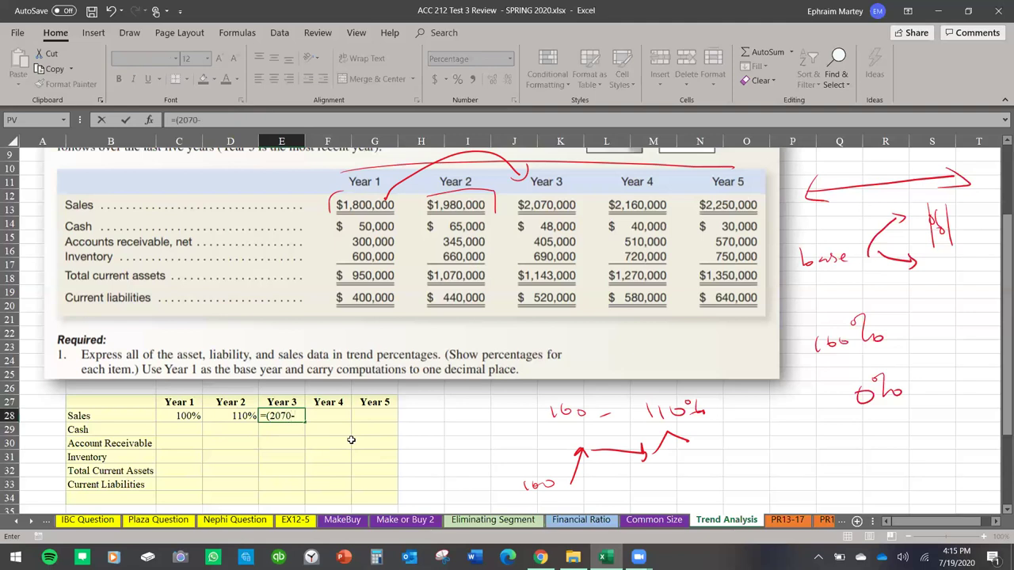
pyautogui.write('1800)/1800')
pyautogui.press('Return')
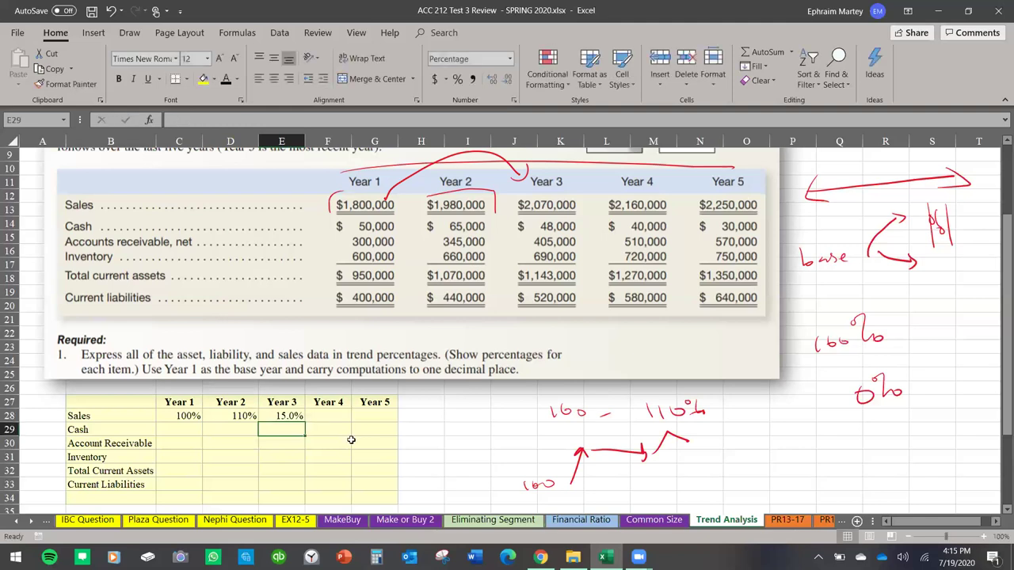
# Add the Year 1 base percentage in C28 to the Year 3 Sales formula in E28.
pyautogui.doubleClick(291, 415)
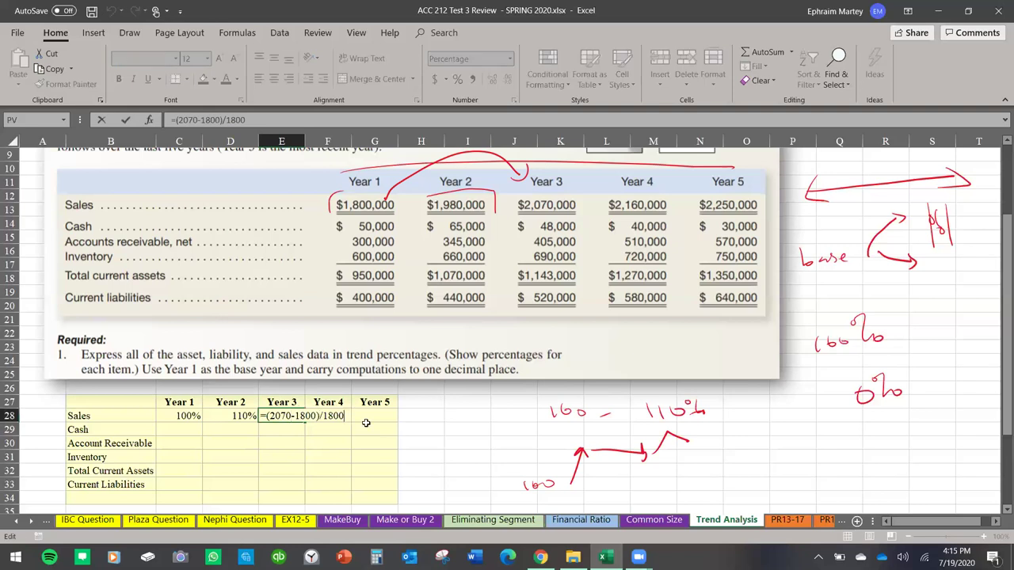
pyautogui.write('+')
pyautogui.click(172, 415)
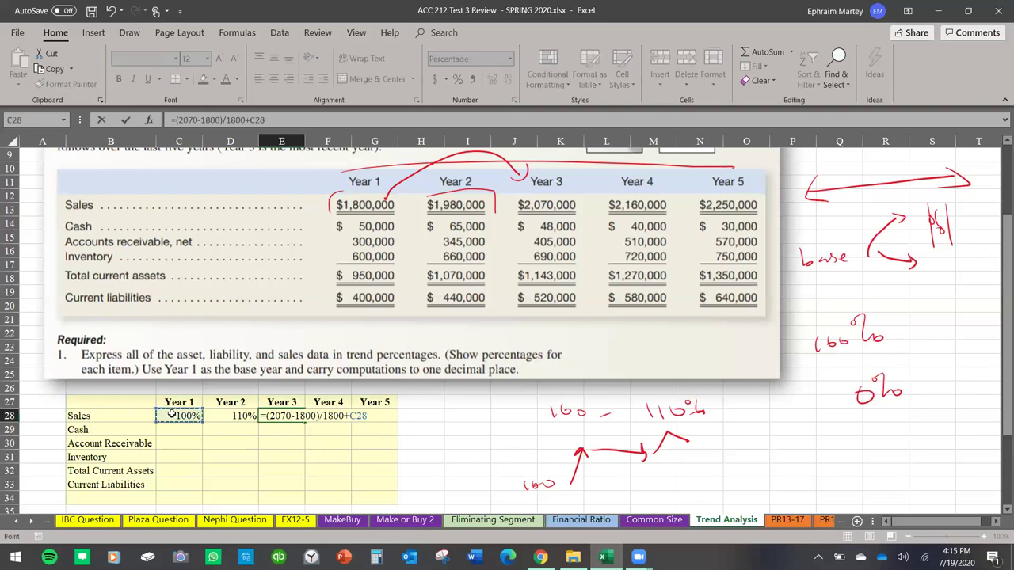
pyautogui.press('Return')
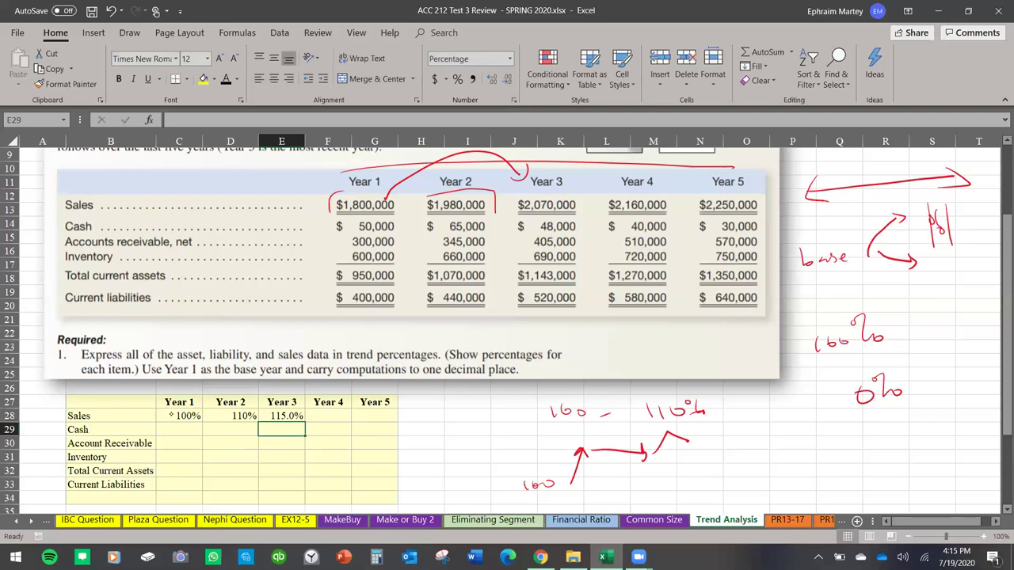
# Draw a red arrow from Year 1 Sales to Year 4 and enter =(2160-1800)/1800 for Year 4 Sales in F28.
pyautogui.moveTo(384, 199)
pyautogui.mouseDown()
pyautogui.moveTo(432, 155)
pyautogui.moveTo(572, 167)
pyautogui.moveTo(604, 184)
pyautogui.mouseUp()
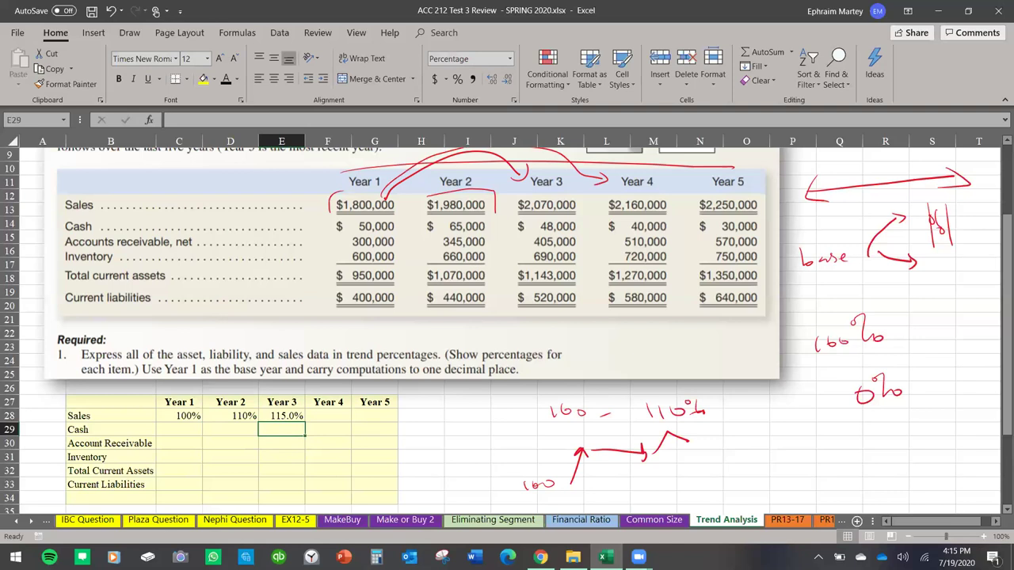
pyautogui.click(322, 414)
pyautogui.write('=(')
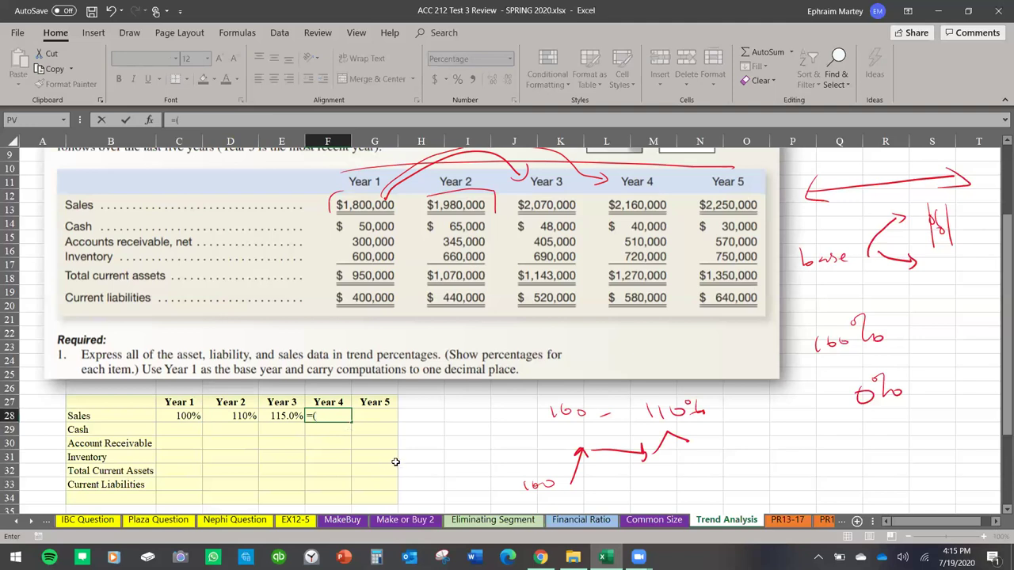
pyautogui.write('2160-1800)/')
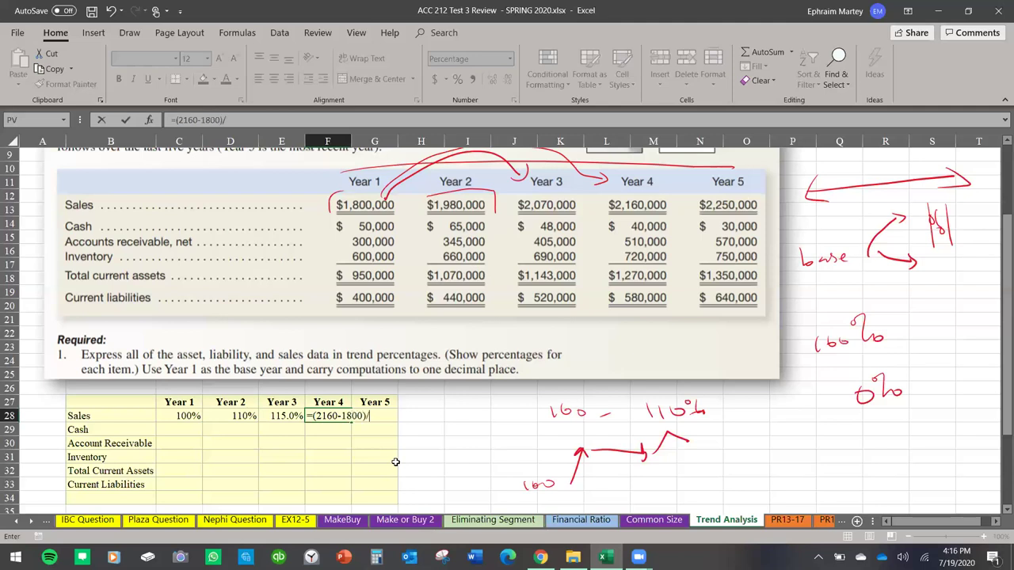
pyautogui.write('180')
pyautogui.press('Return')
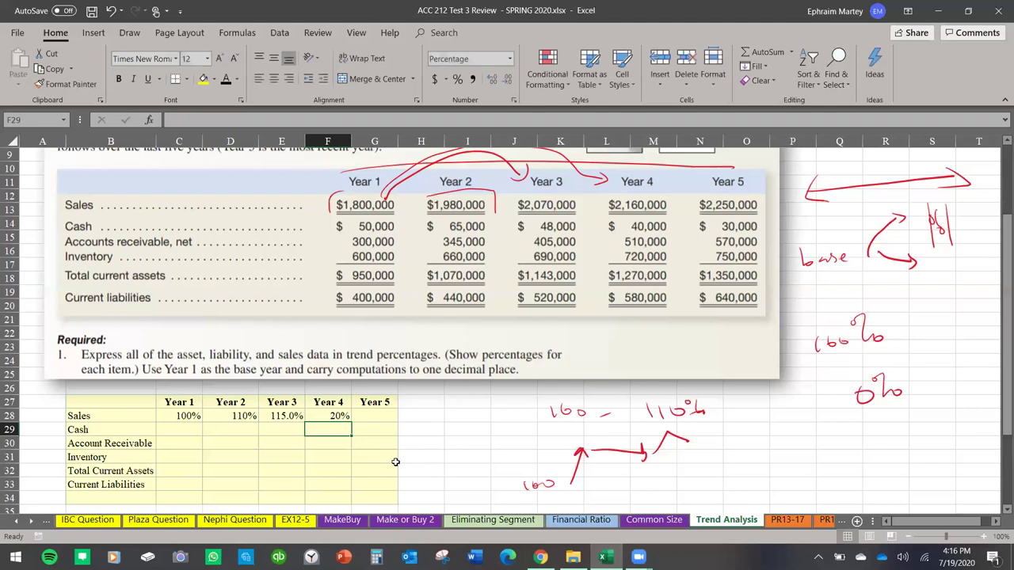
# Add the Year 1 base percentage in C28 to the Year 4 Sales formula in F28.
pyautogui.doubleClick(337, 416)
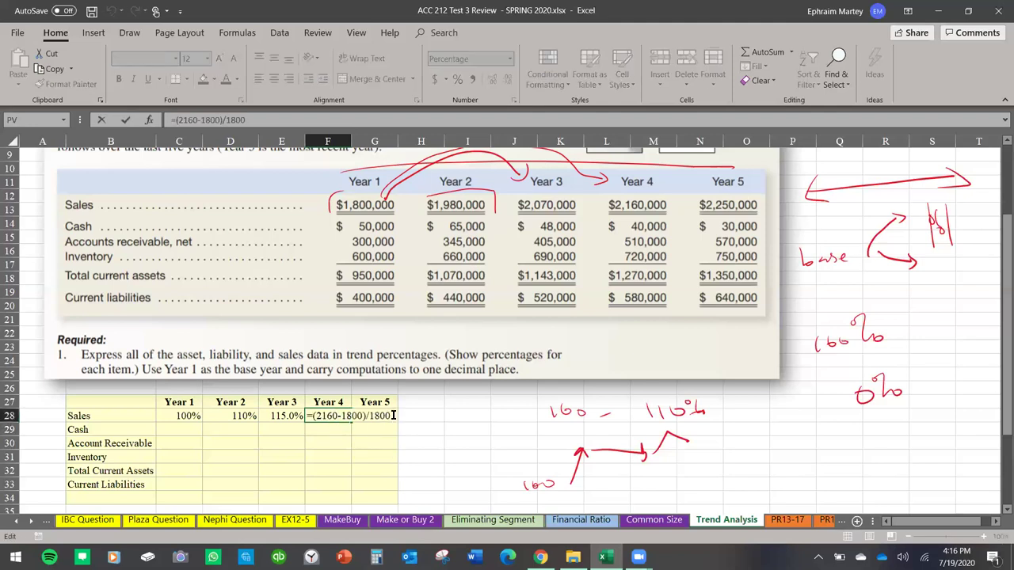
pyautogui.write('+')
pyautogui.click(191, 417)
pyautogui.press('Return')
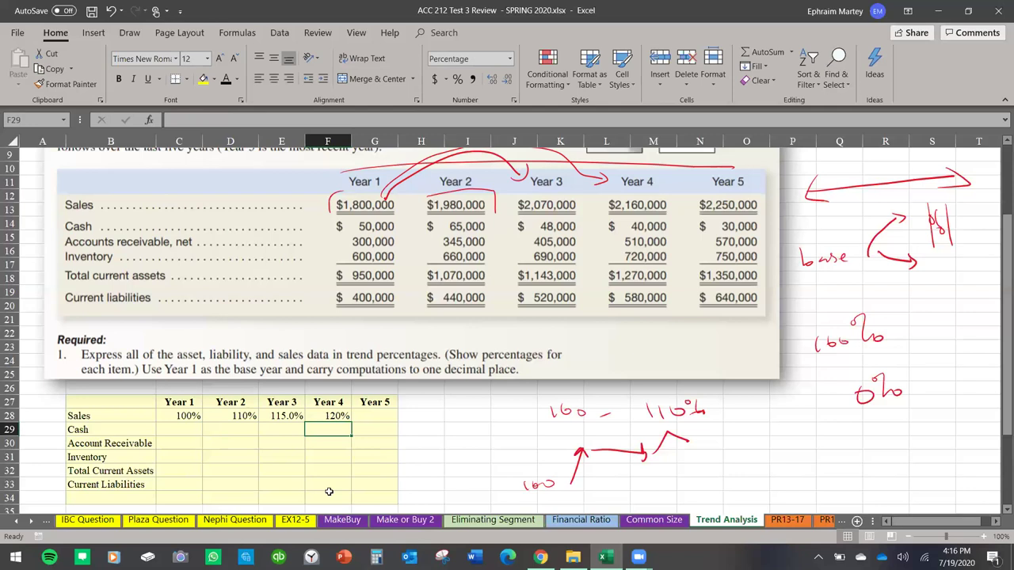
# Draw a red arrow from Year 1 to Year 5 and enter =(2250-1800)/1800+C28 for Year 5 Sales in G28.
pyautogui.click(380, 418)
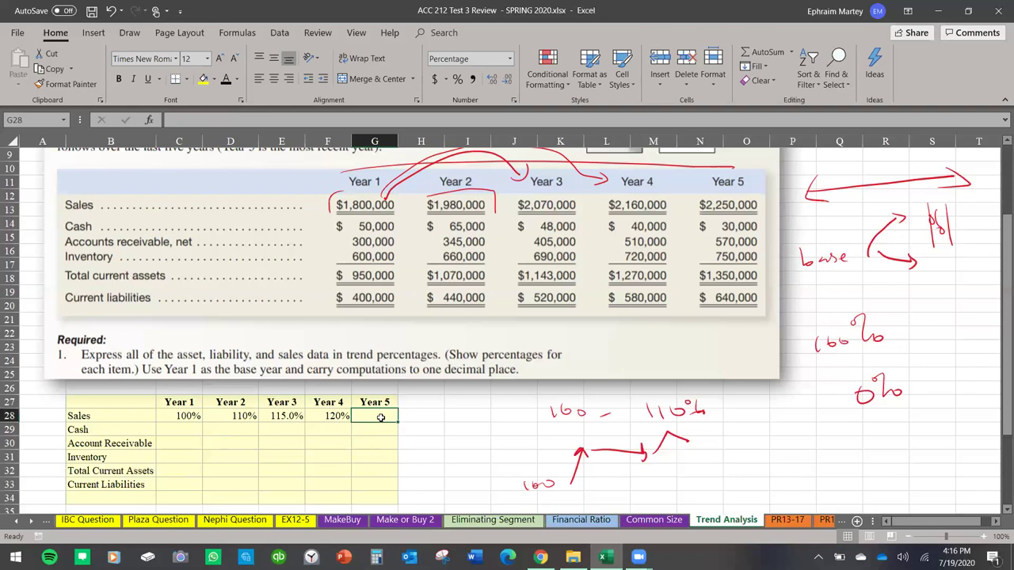
pyautogui.moveTo(365, 189)
pyautogui.mouseDown()
pyautogui.moveTo(420, 157)
pyautogui.moveTo(533, 149)
pyautogui.moveTo(705, 169)
pyautogui.moveTo(711, 180)
pyautogui.mouseUp()
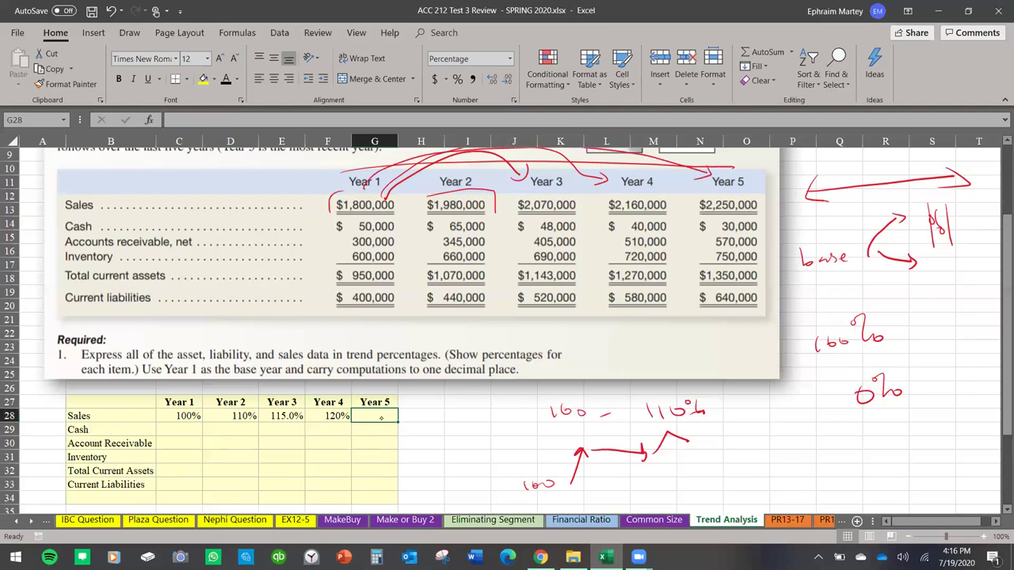
pyautogui.write('=(2250-1800)/1800+')
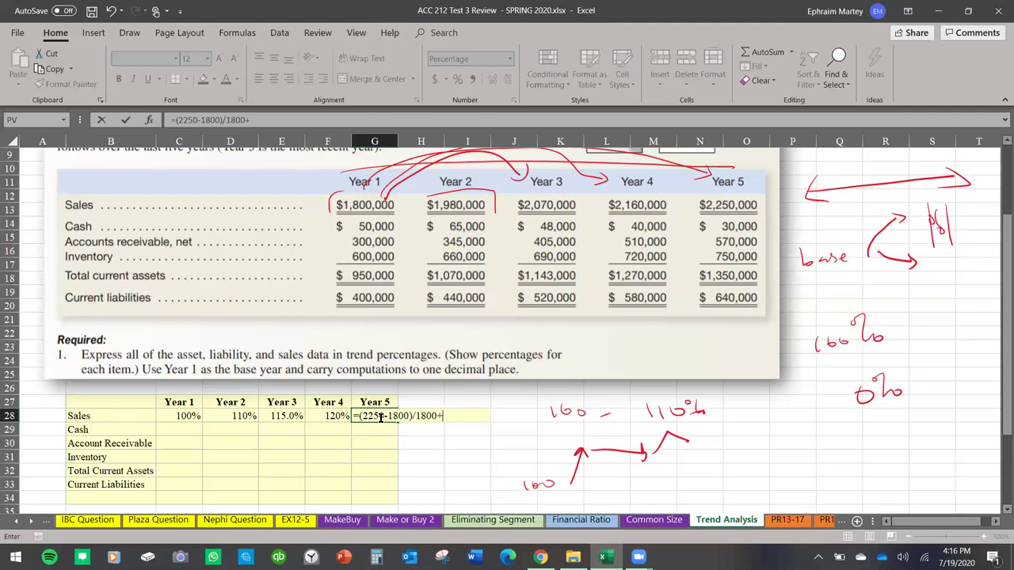
pyautogui.click(176, 418)
pyautogui.press('Return')
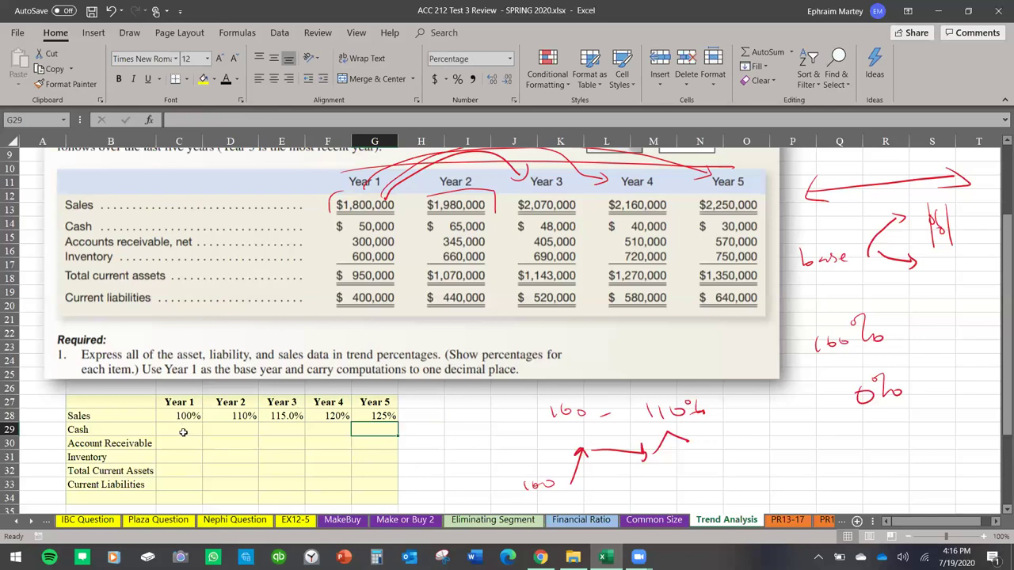
# Enter 100% as the Year 1 Cash trend percentage in C29.
pyautogui.moveTo(180, 430); pyautogui.dragTo(339, 440)
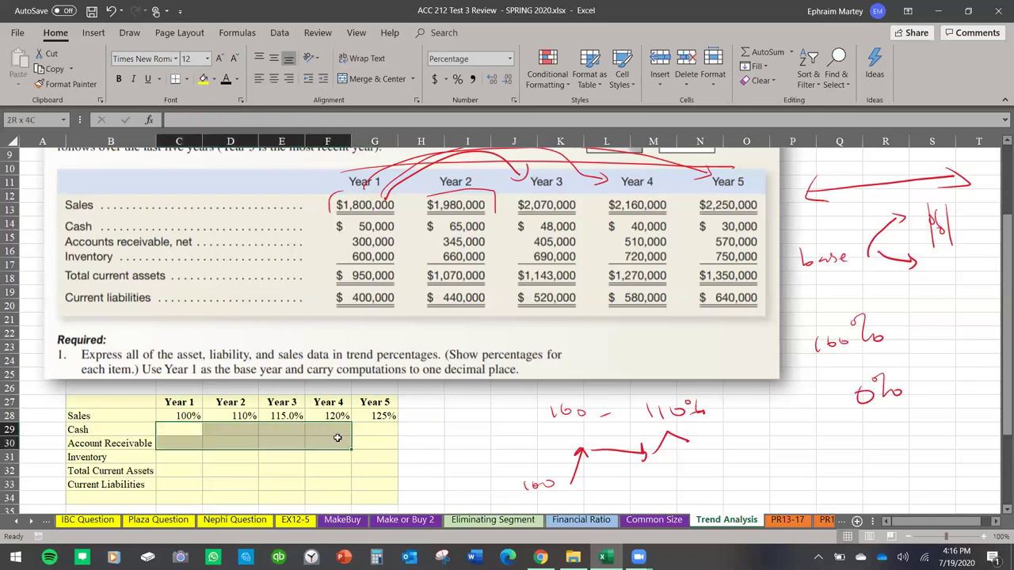
pyautogui.click(178, 456)
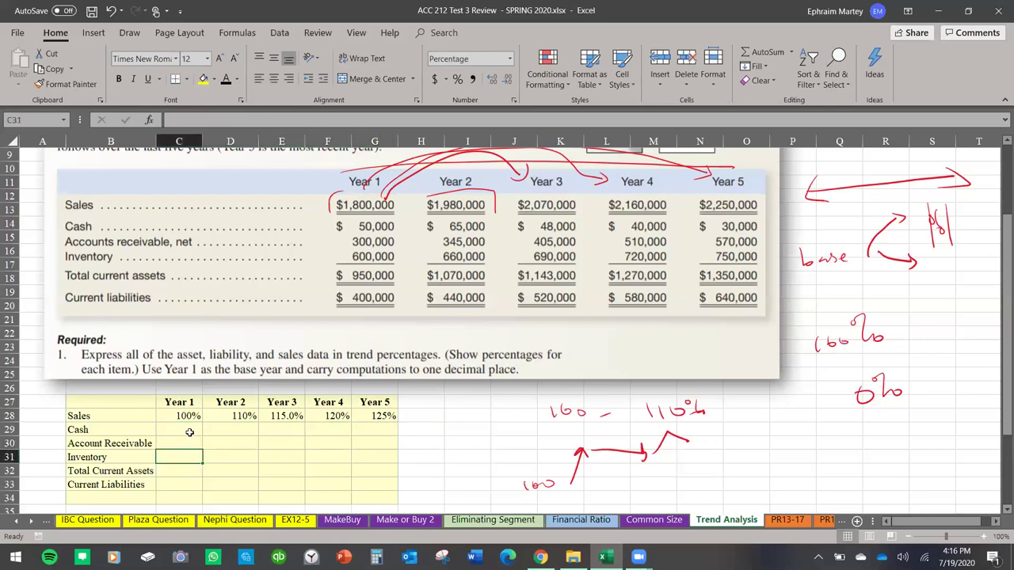
pyautogui.click(189, 432)
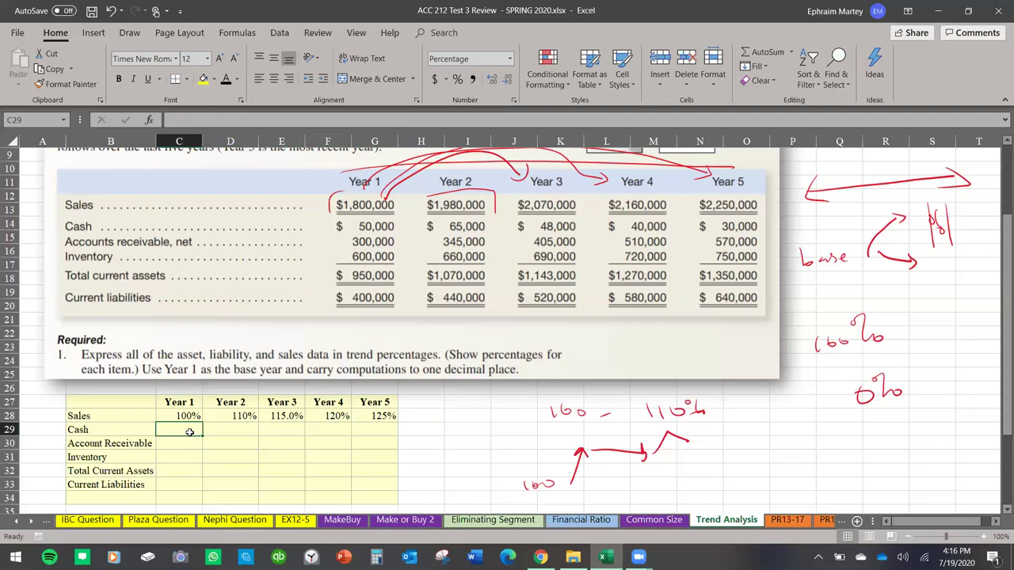
pyautogui.write('100')
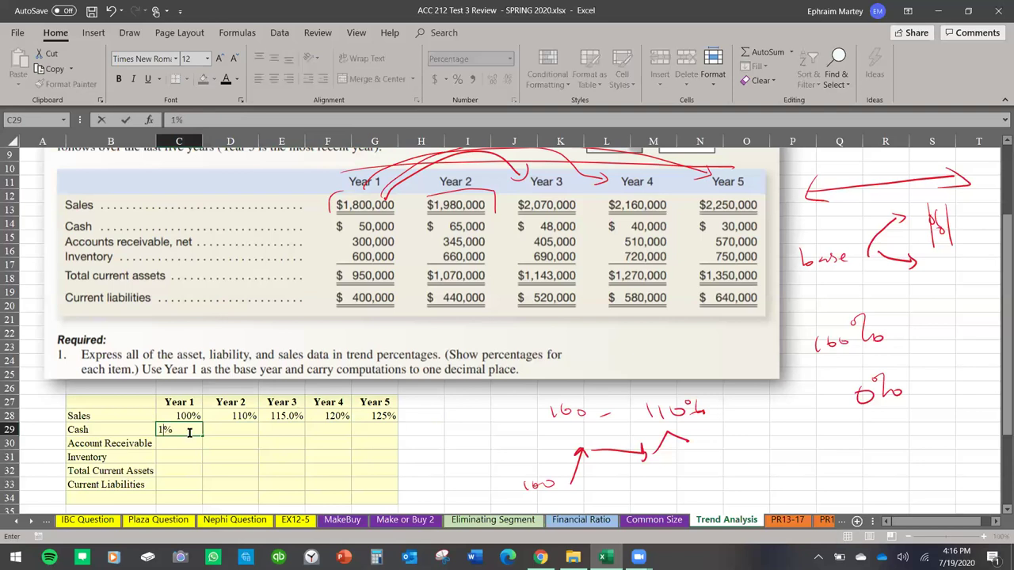
pyautogui.press('Return')
pyautogui.click(247, 434)
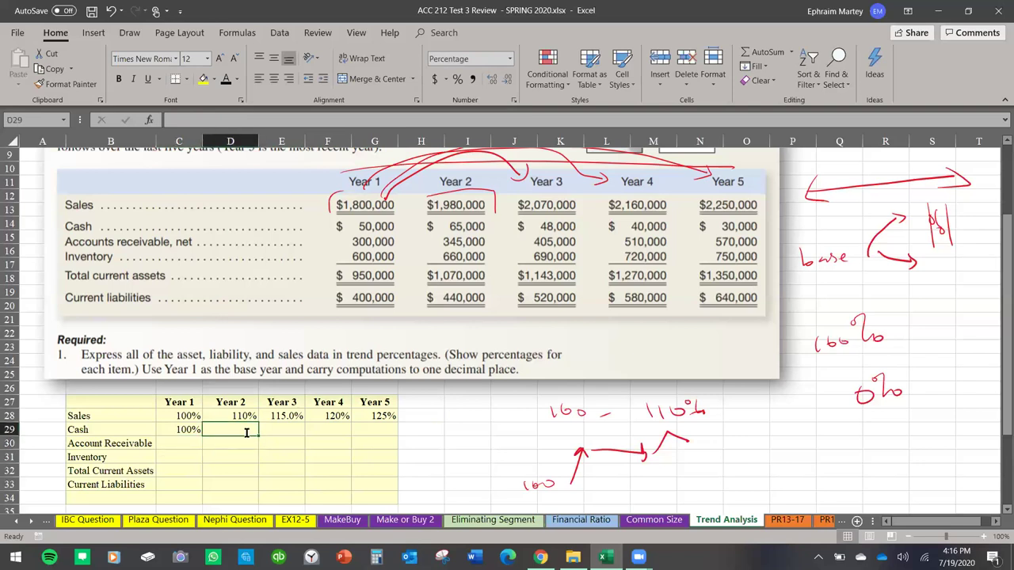
pyautogui.write('=(')
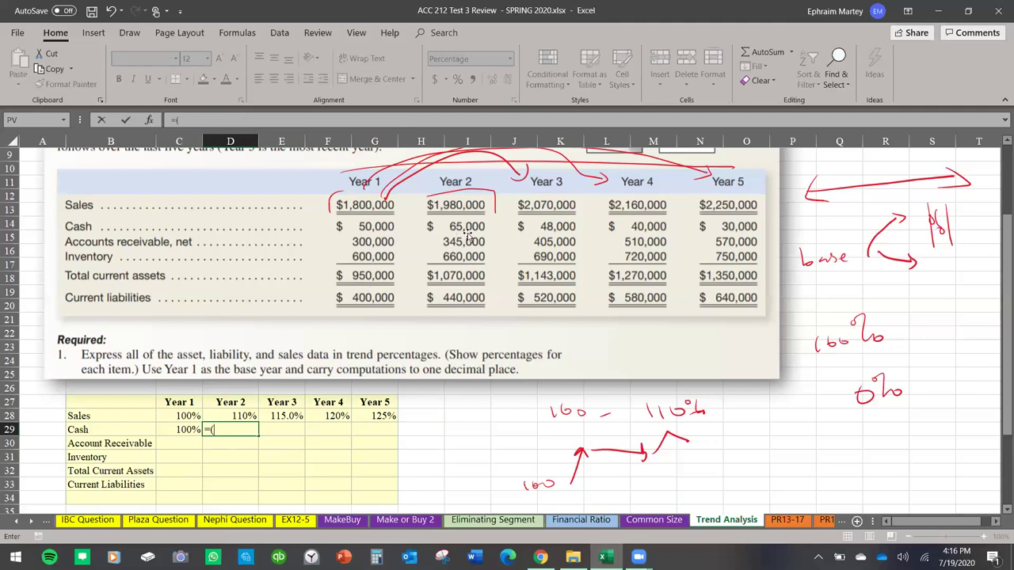
pyautogui.write('65000-50000)/50000+')
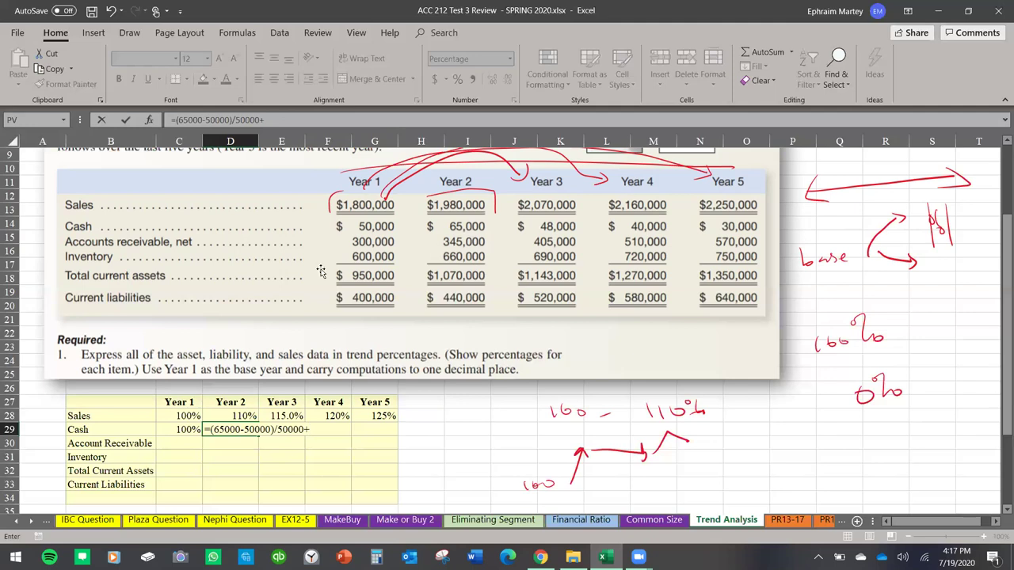
pyautogui.click(181, 430)
pyautogui.press('Return')
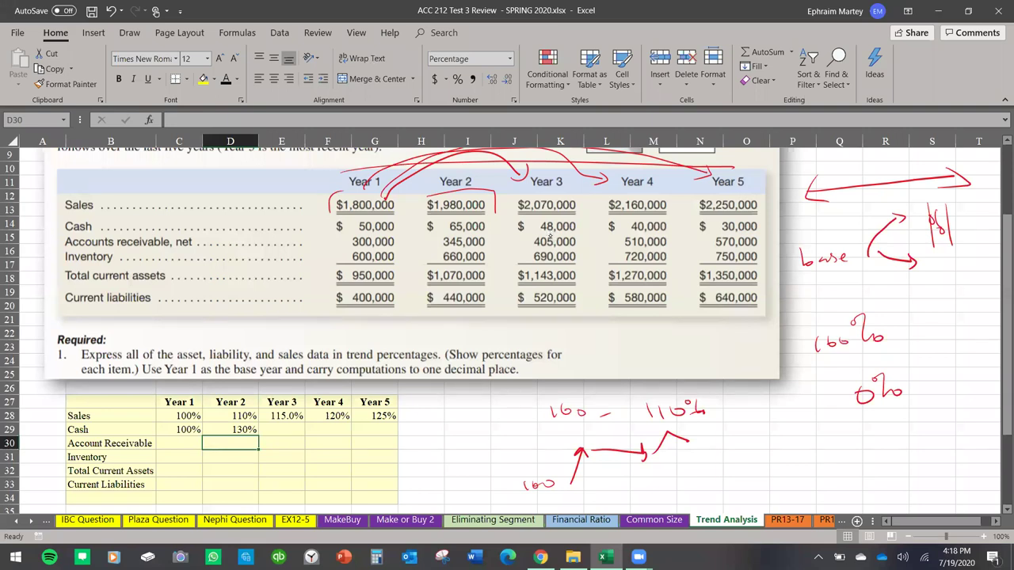
pyautogui.moveTo(345, 228)
pyautogui.mouseDown()
pyautogui.moveTo(471, 246)
pyautogui.moveTo(539, 235)
pyautogui.mouseUp()
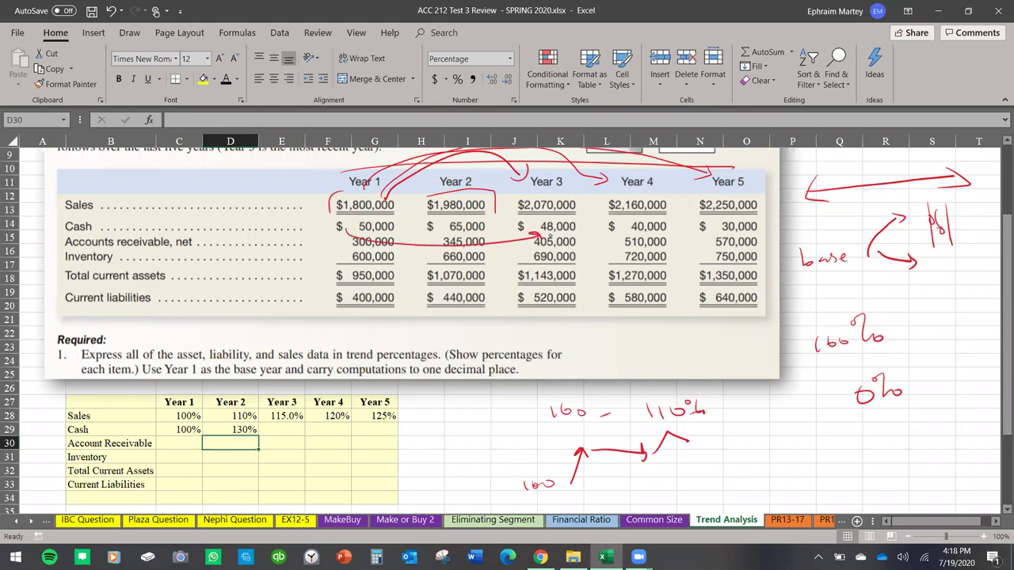
pyautogui.click(284, 430)
pyautogui.write('=(')
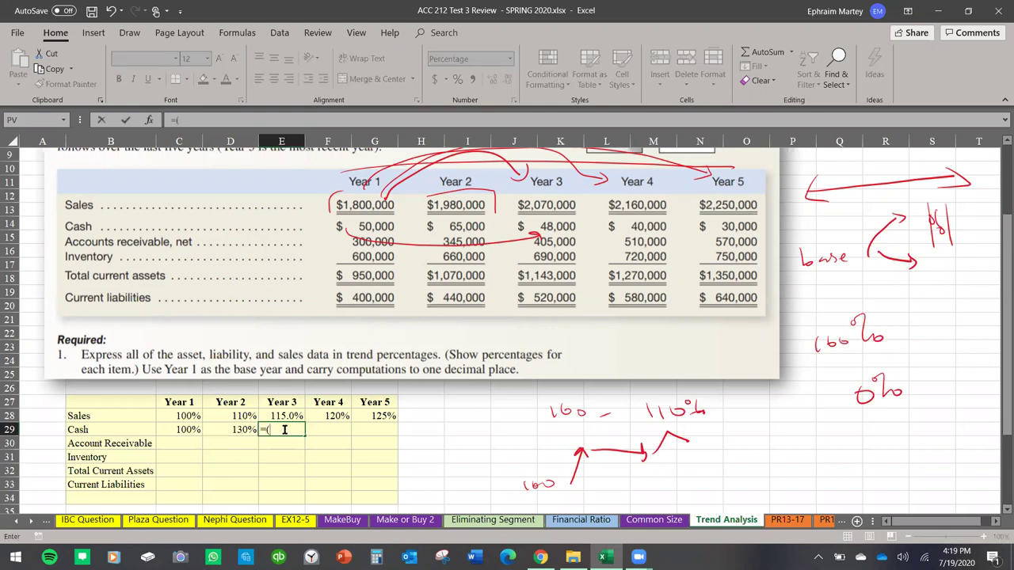
pyautogui.write('48000-50000')
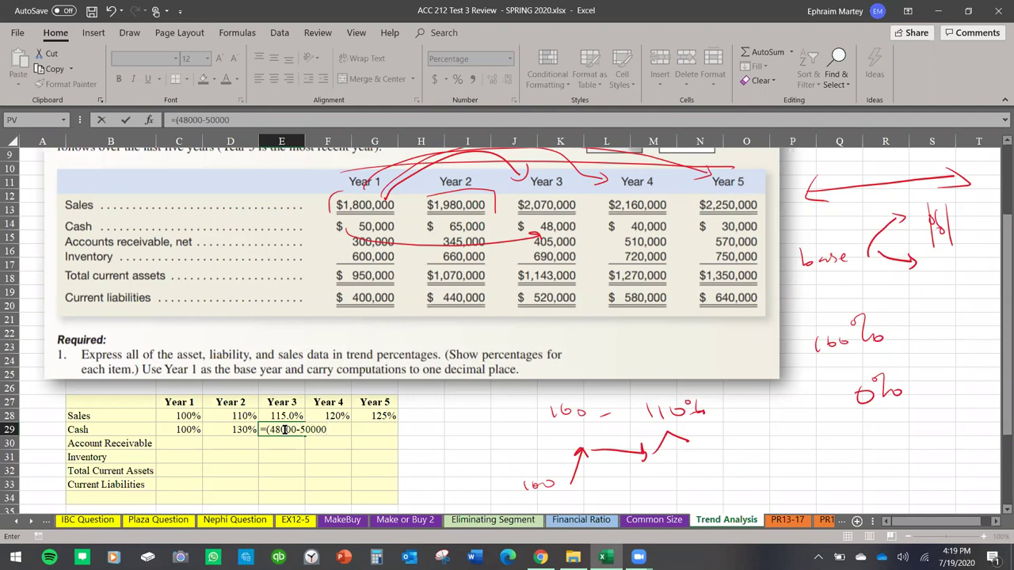
pyautogui.write(')/50000+')
pyautogui.click(181, 429)
pyautogui.press('Return')
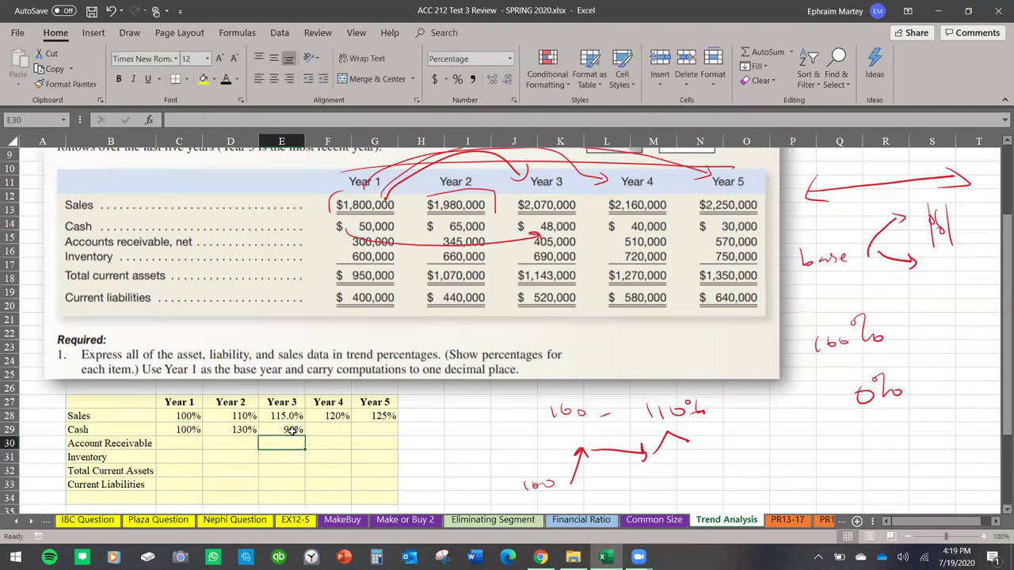
pyautogui.click(333, 431)
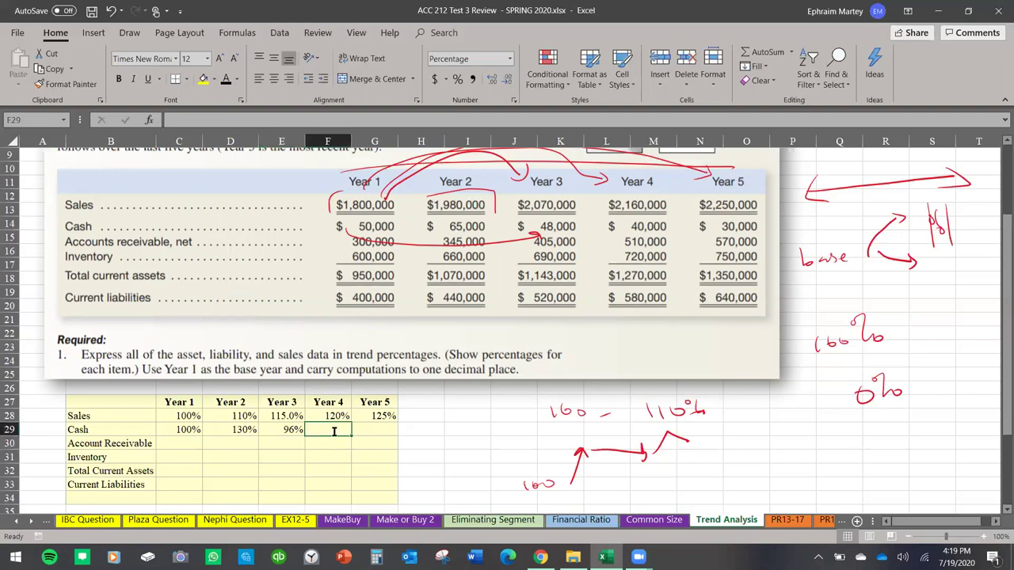
pyautogui.write('=')
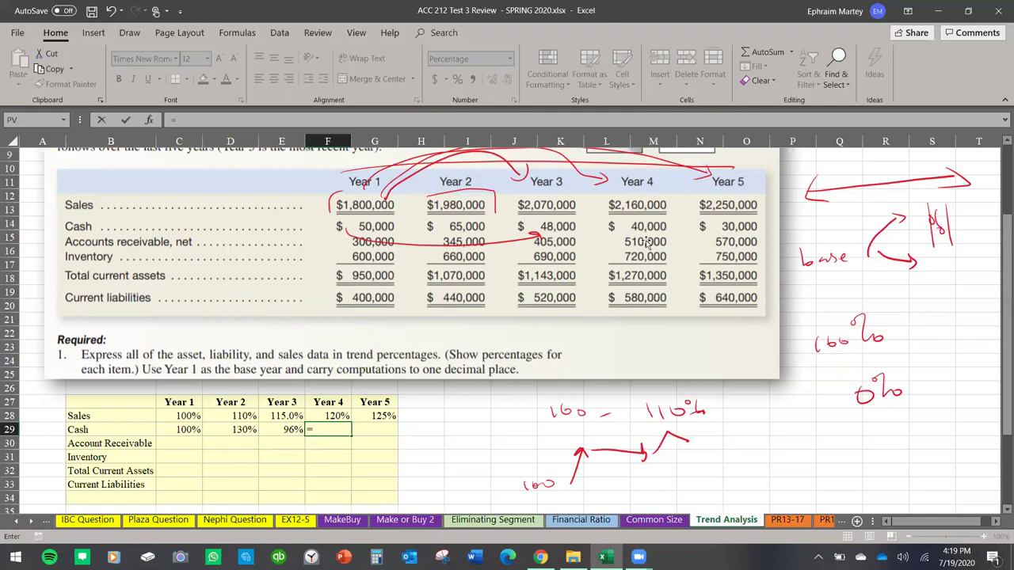
pyautogui.write('(40000')
pyautogui.press('BackSpace')
pyautogui.press('BackSpace')
pyautogui.write('00-50000)/50000+')
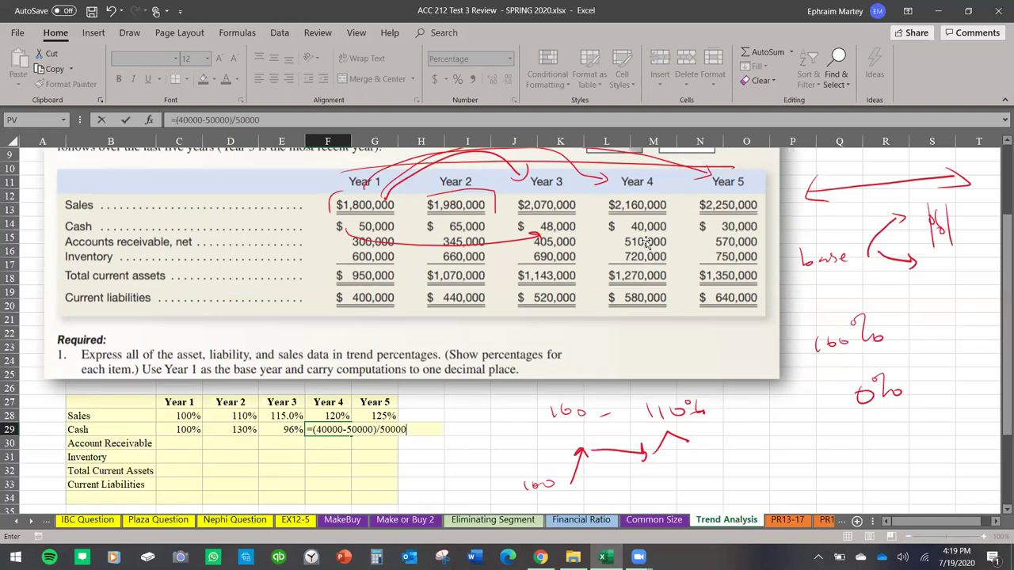
pyautogui.click(190, 430)
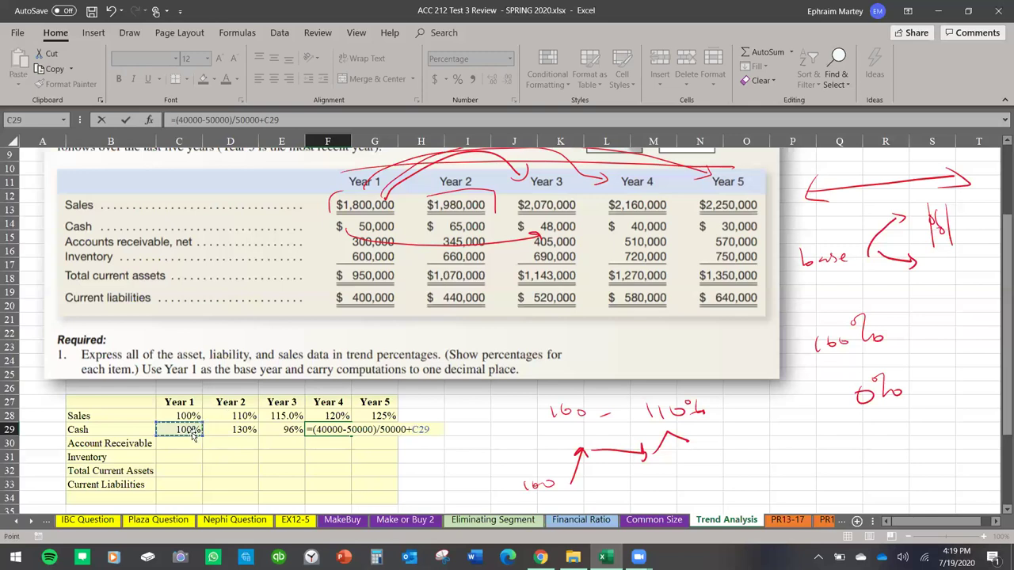
pyautogui.press('Return')
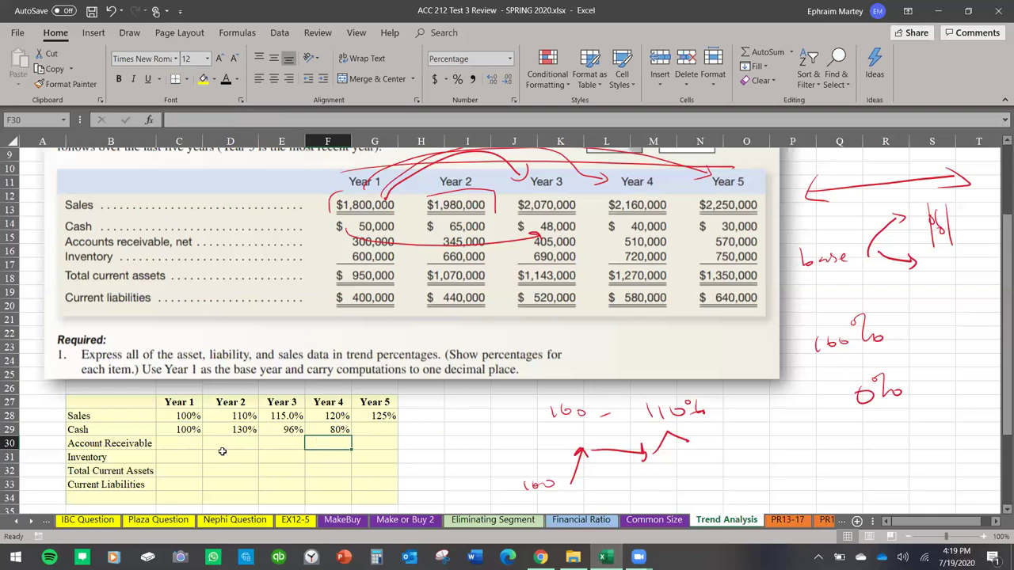
# Draw red arrows below the Cash row from the Year 1, Year 2 and Year 3 percentages to Year 4.
pyautogui.moveTo(181, 440)
pyautogui.mouseDown()
pyautogui.moveTo(228, 458)
pyautogui.moveTo(328, 438)
pyautogui.mouseUp()
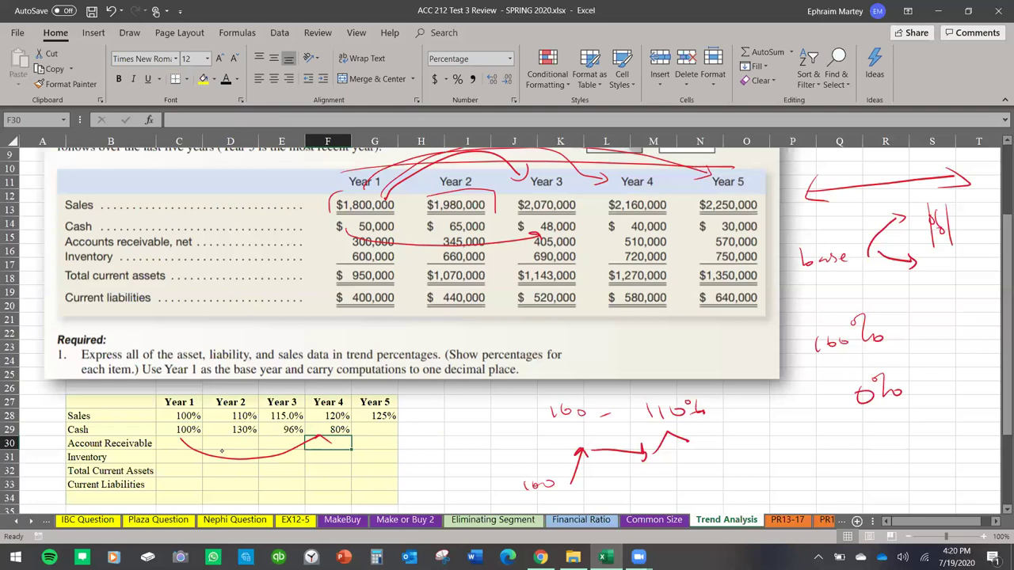
pyautogui.moveTo(238, 442); pyautogui.dragTo(329, 446)
pyautogui.moveTo(289, 440); pyautogui.dragTo(313, 433)
pyautogui.click(387, 429)
pyautogui.doubleClick(390, 430)
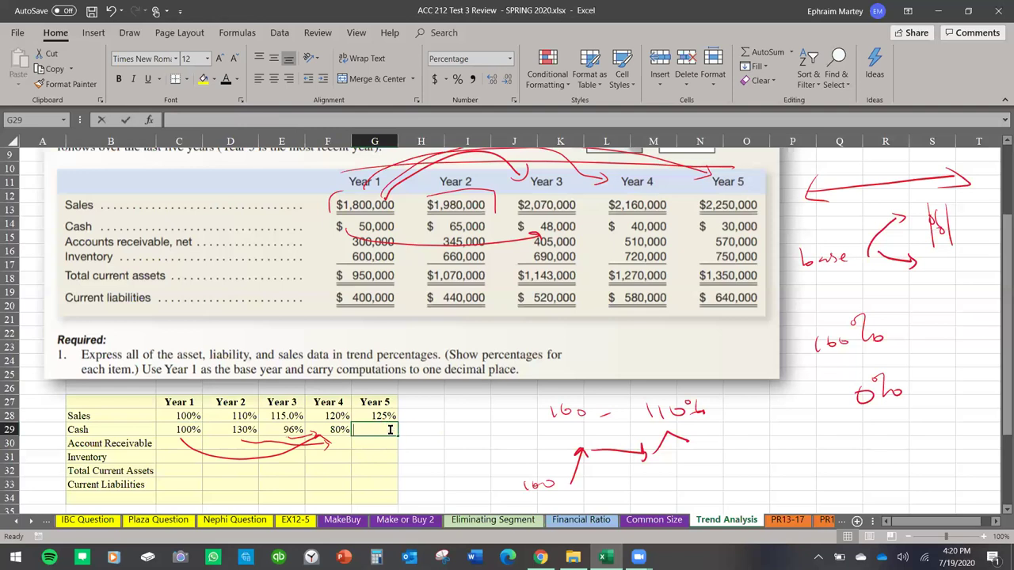
pyautogui.write('=')
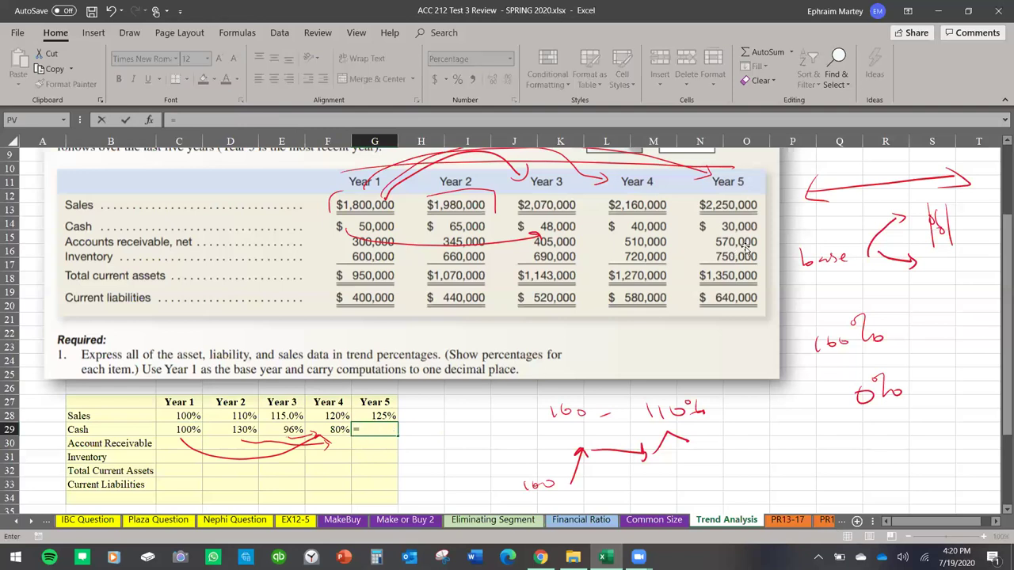
pyautogui.write('(30000-')
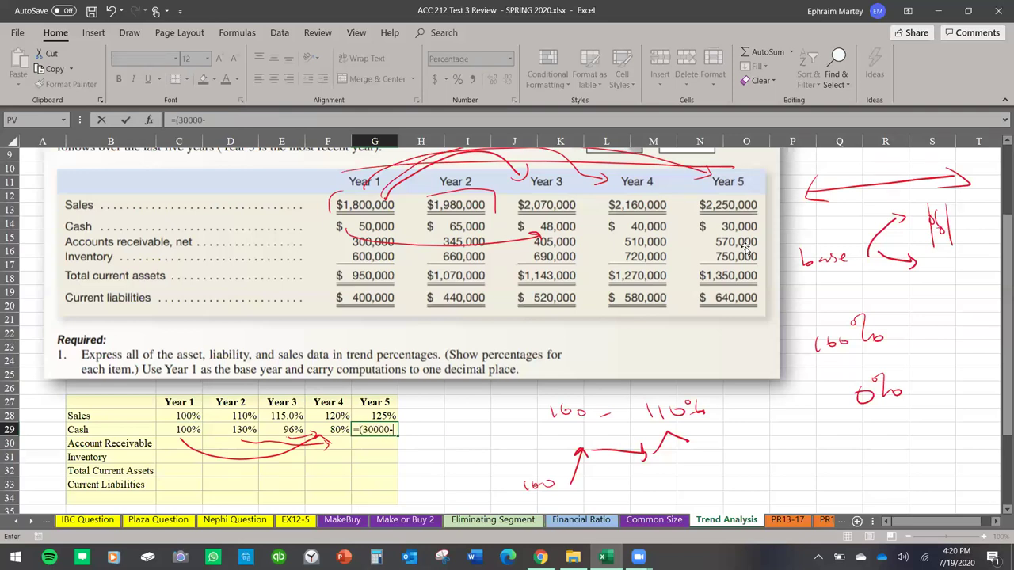
pyautogui.write('50000)/50000+')
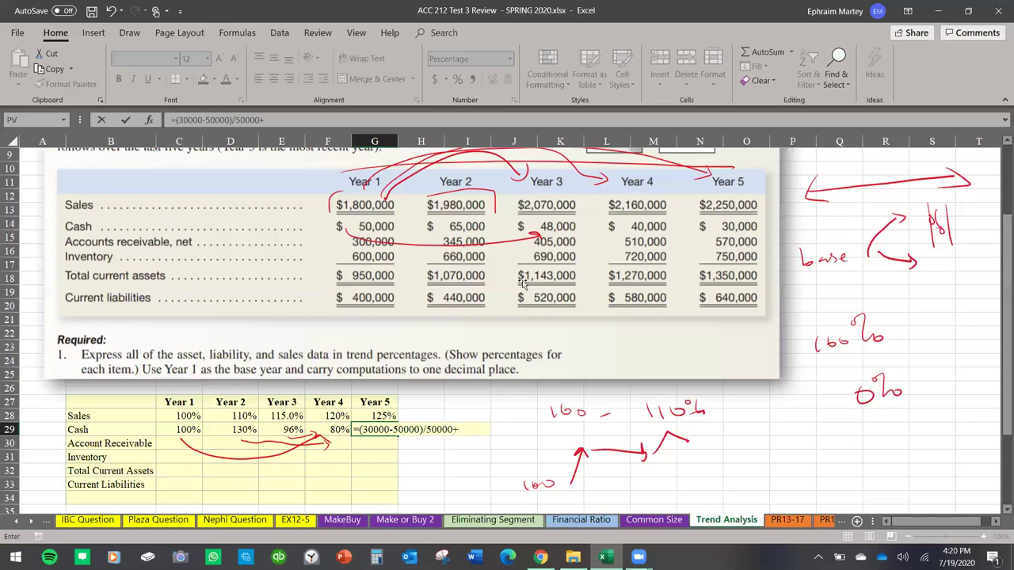
pyautogui.click(188, 431)
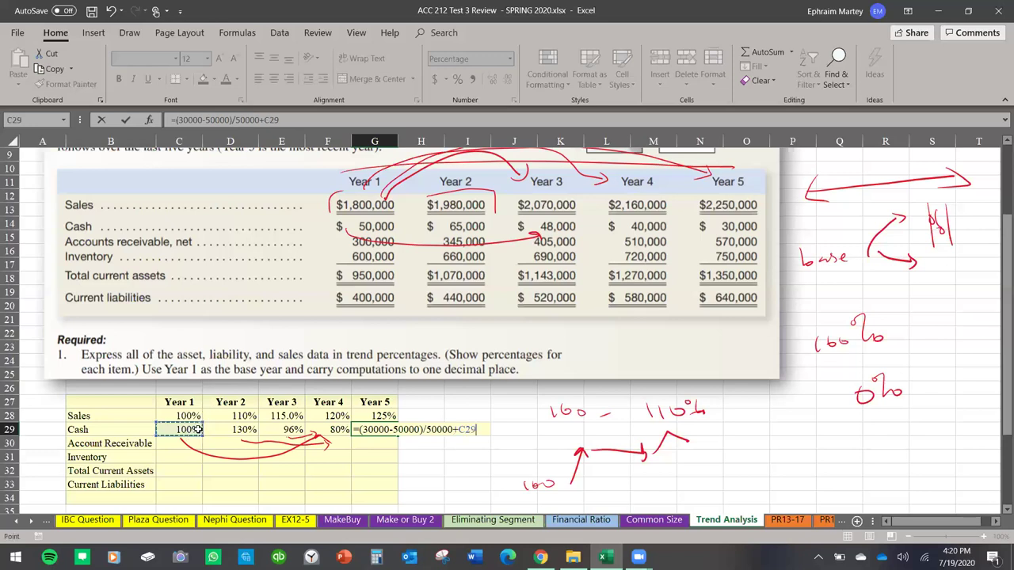
pyautogui.press('Return')
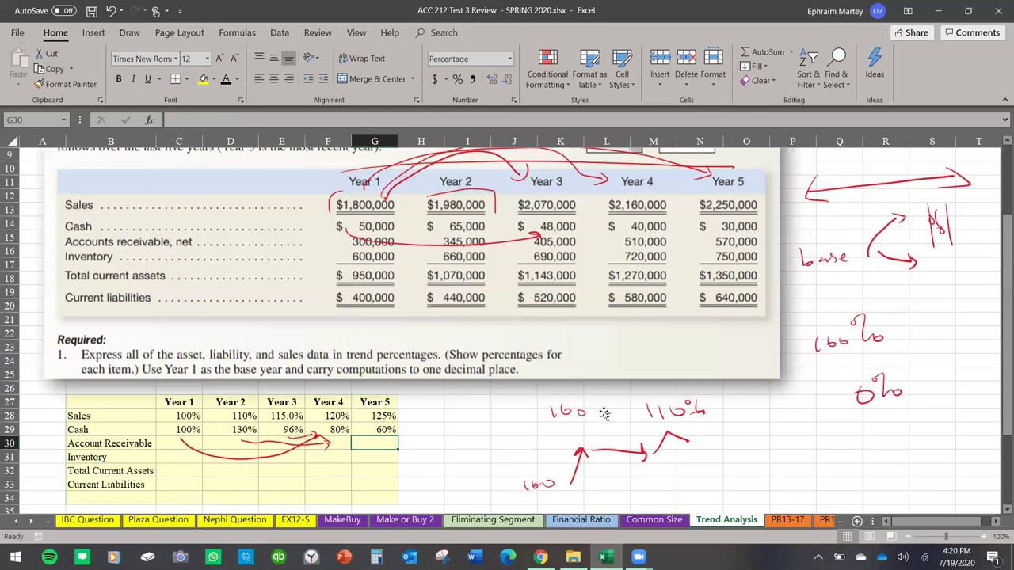
# Move the exercise picture down to just above the orange table and delete the red arrows and the handwritten 100 overlapping it.
pyautogui.scroll(-2, 590, 418)
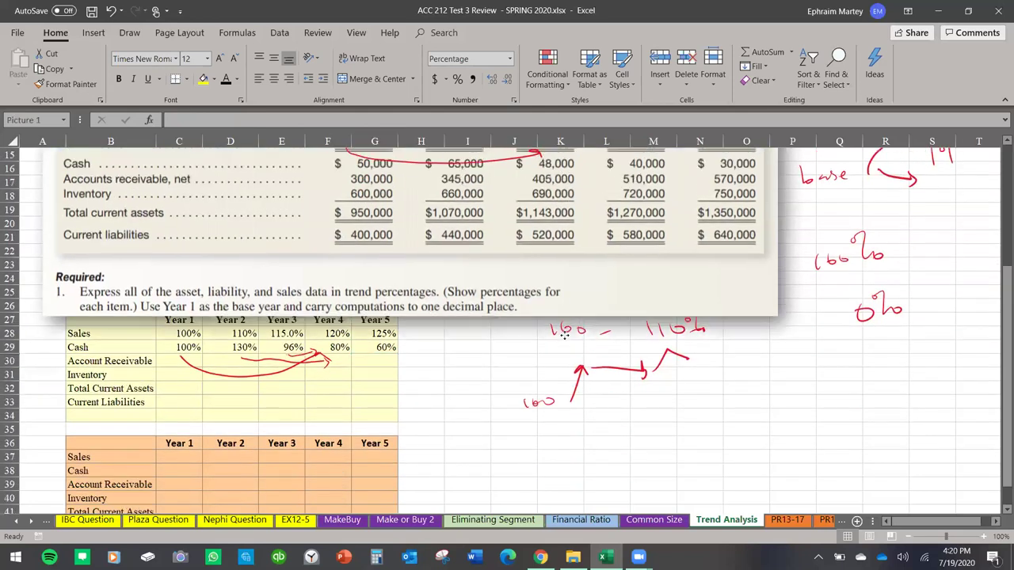
pyautogui.moveTo(574, 266); pyautogui.dragTo(562, 359)
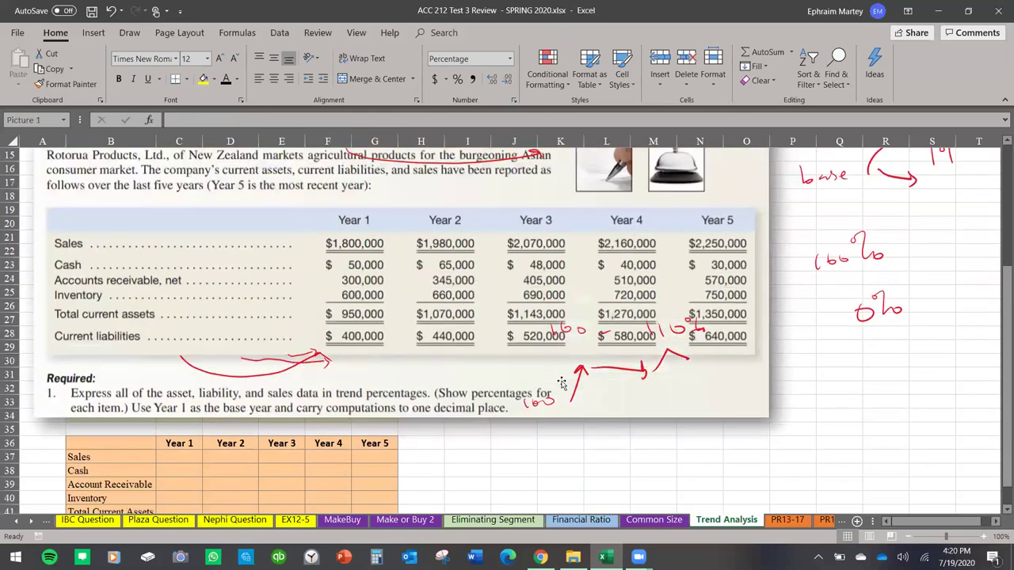
pyautogui.click(316, 361)
pyautogui.press('Delete')
pyautogui.click(613, 363)
pyautogui.press('Delete')
pyautogui.moveTo(566, 331); pyautogui.dragTo(574, 339)
pyautogui.click(575, 335)
pyautogui.press('Delete')
# Enter 0% as the Year 1 Sales percentage in C37 of the orange table.
pyautogui.scroll(-2, 575, 336)
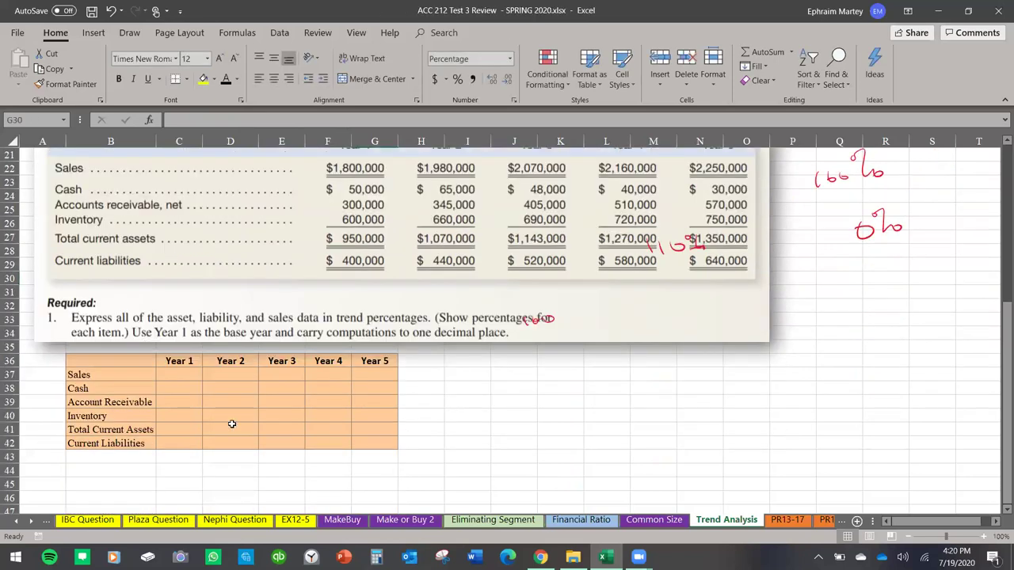
pyautogui.click(184, 377)
pyautogui.write('0')
pyautogui.press('Return')
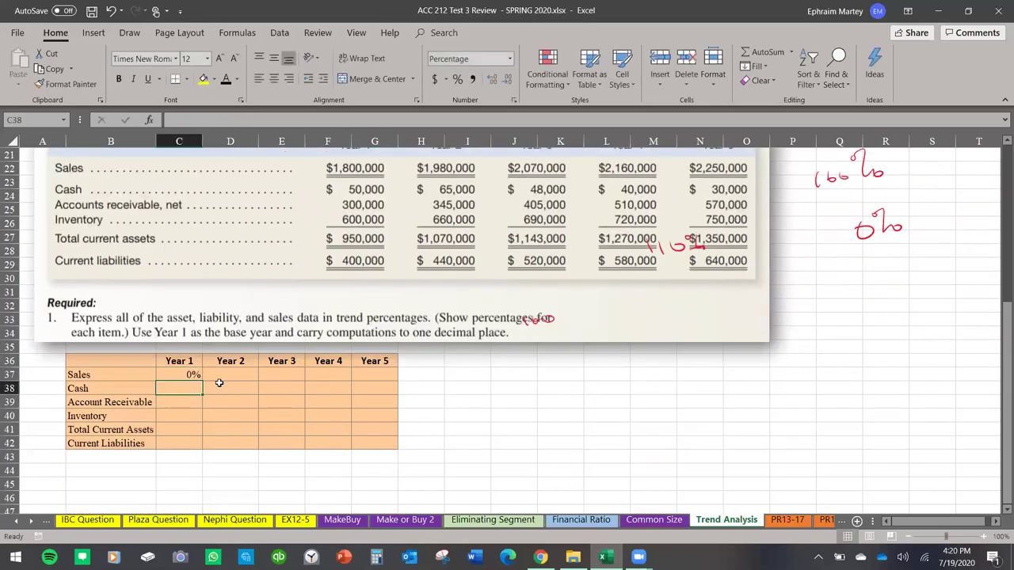
# Enter =(1980-1800)/1800+C37 as the Year 2 Sales percentage in D37.
pyautogui.scroll(1, 248, 378)
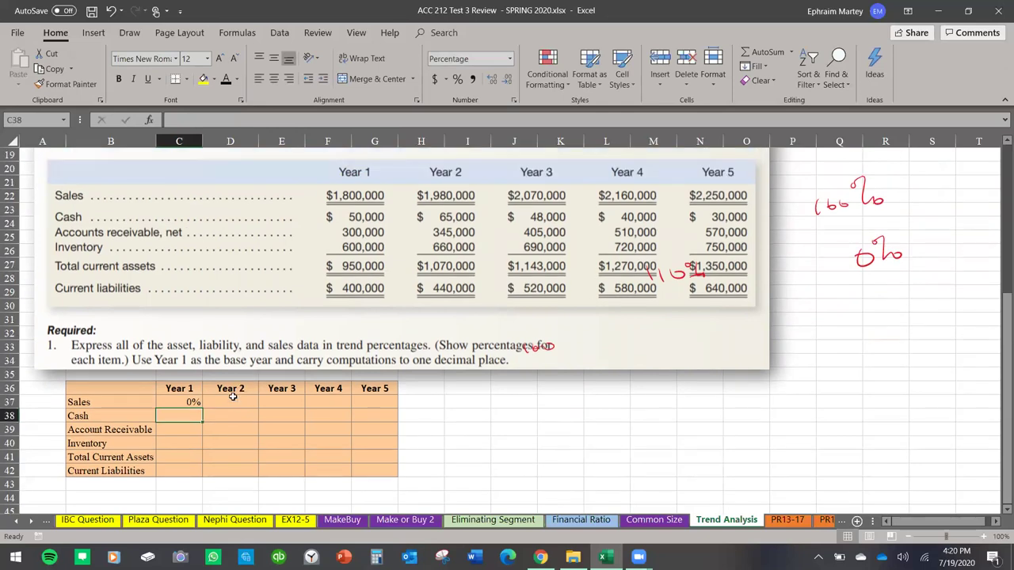
pyautogui.click(237, 402)
pyautogui.write('=')
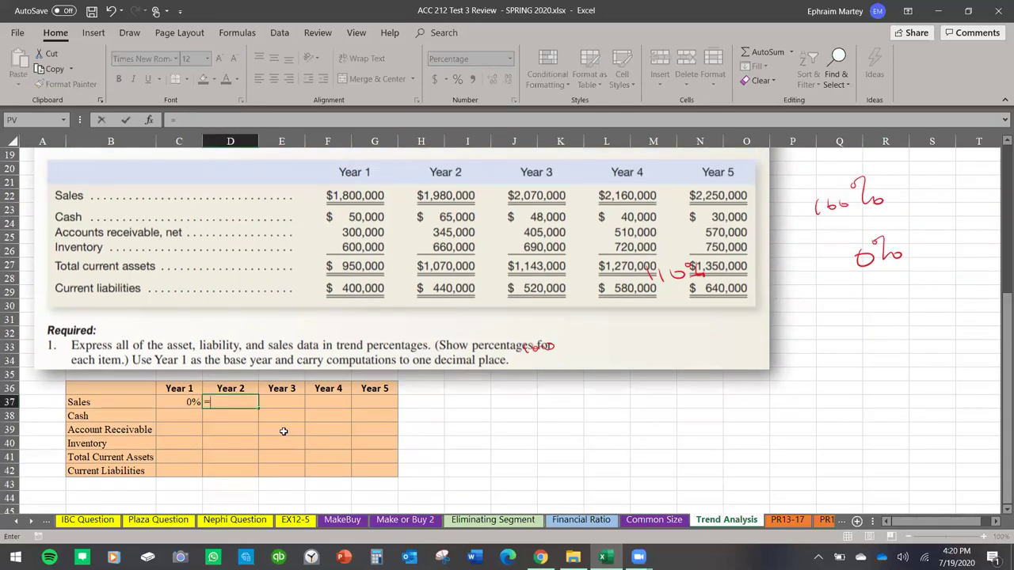
pyautogui.write('(18')
pyautogui.press('BackSpace')
pyautogui.write('980')
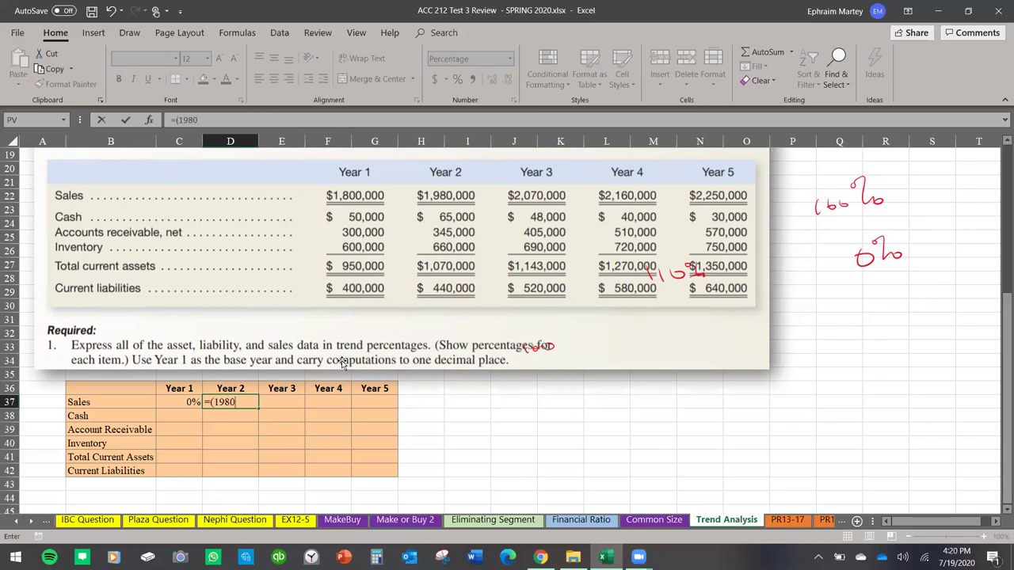
pyautogui.write('-1800)/1800+')
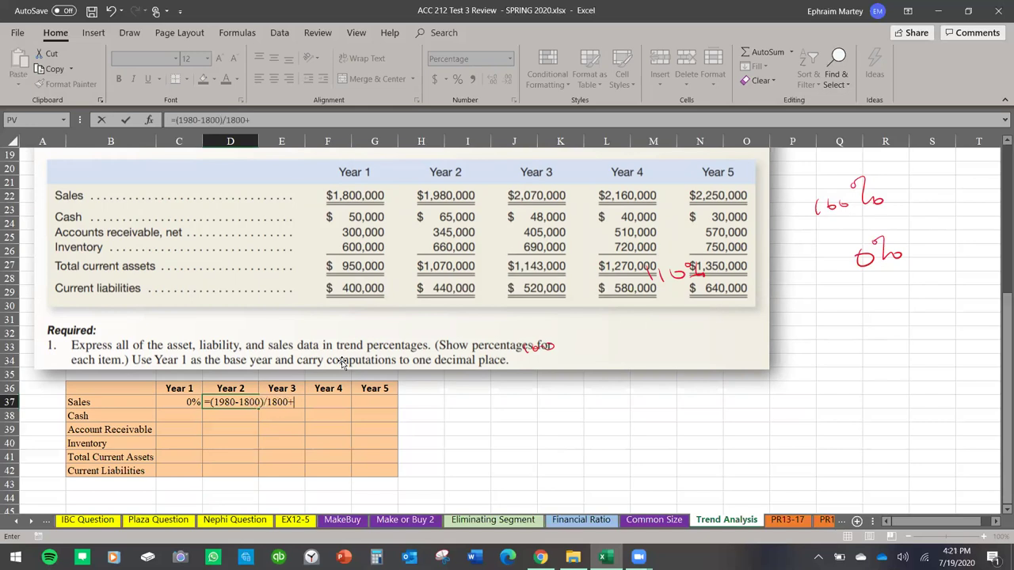
pyautogui.click(194, 402)
pyautogui.press('Return')
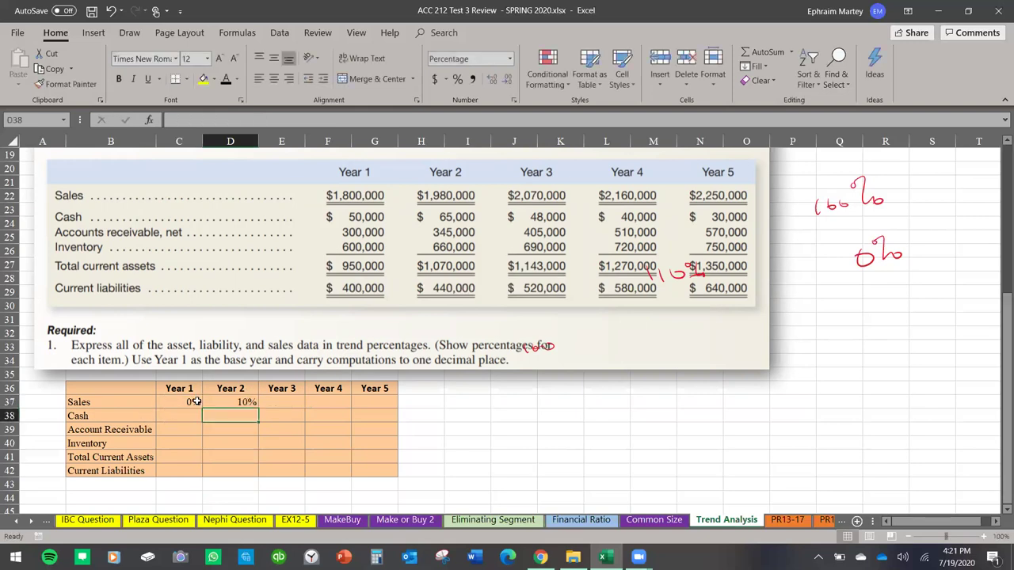
# Move the exercise picture to the right of both tables and delete the handwritten 110% and 0% notes.
pyautogui.click(309, 435)
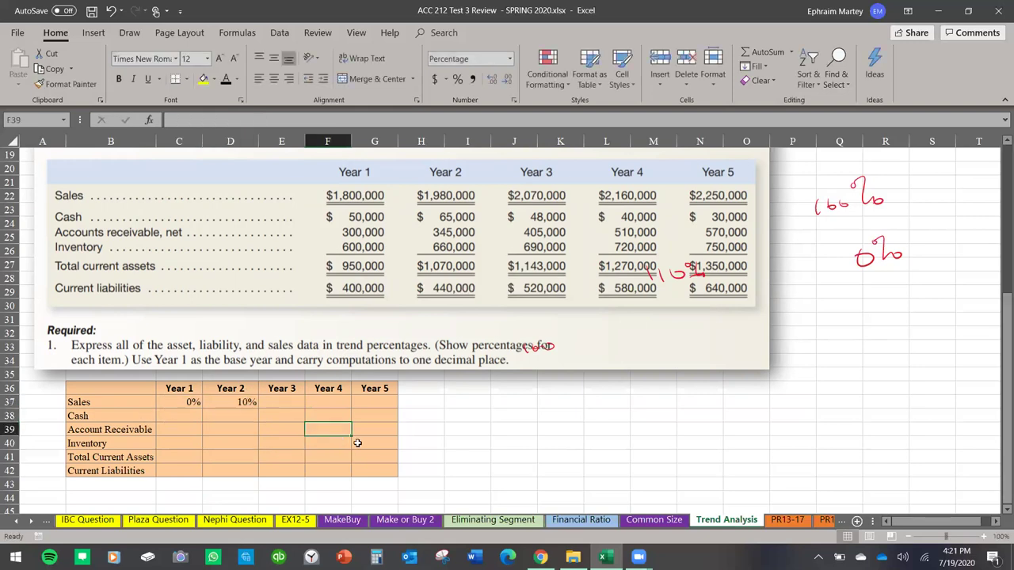
pyautogui.moveTo(321, 266); pyautogui.dragTo(718, 315)
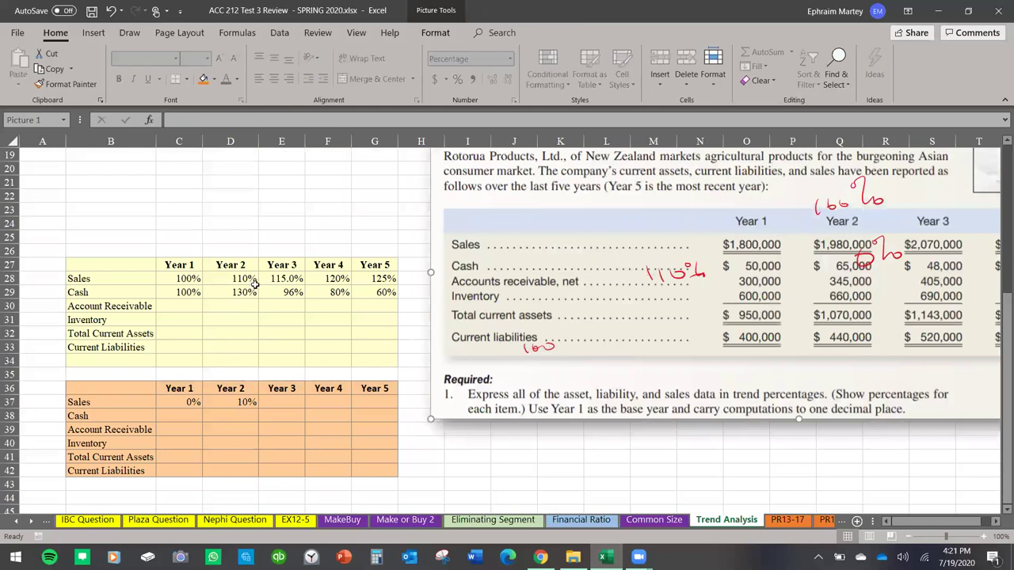
pyautogui.moveTo(511, 373); pyautogui.dragTo(495, 381)
pyautogui.click(672, 272)
pyautogui.press('Delete')
pyautogui.click(882, 256)
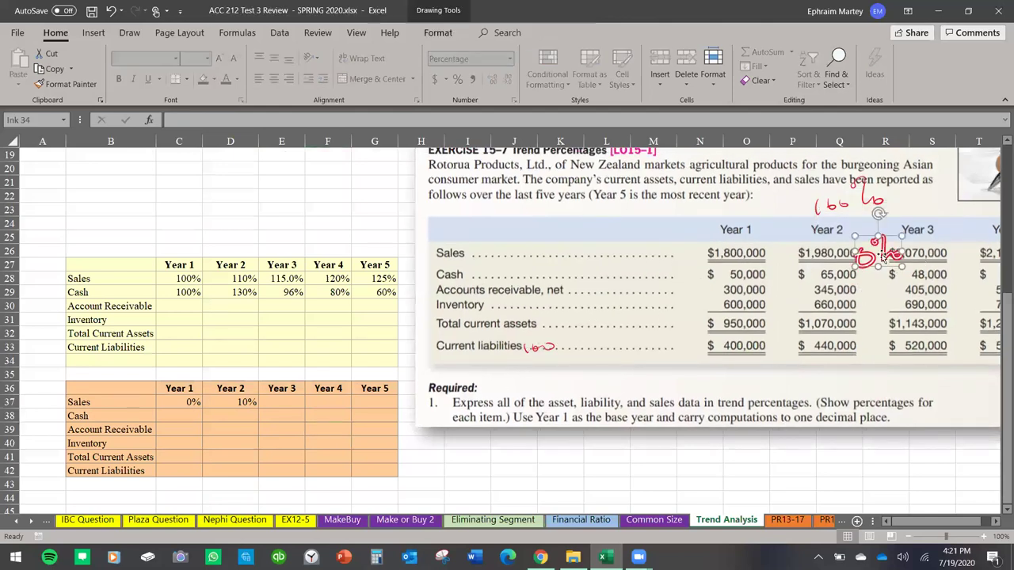
pyautogui.press('Delete')
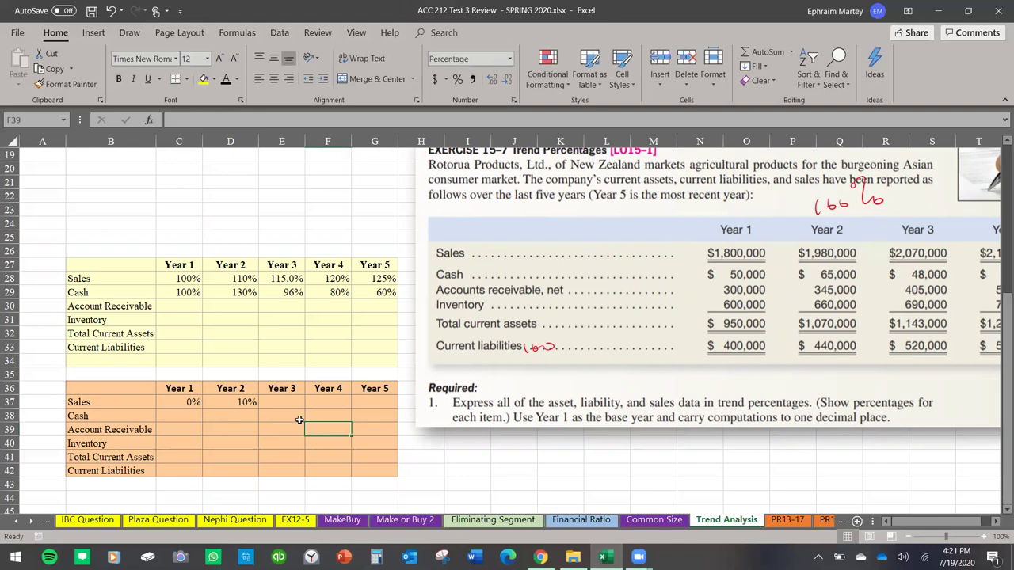
pyautogui.click(279, 405)
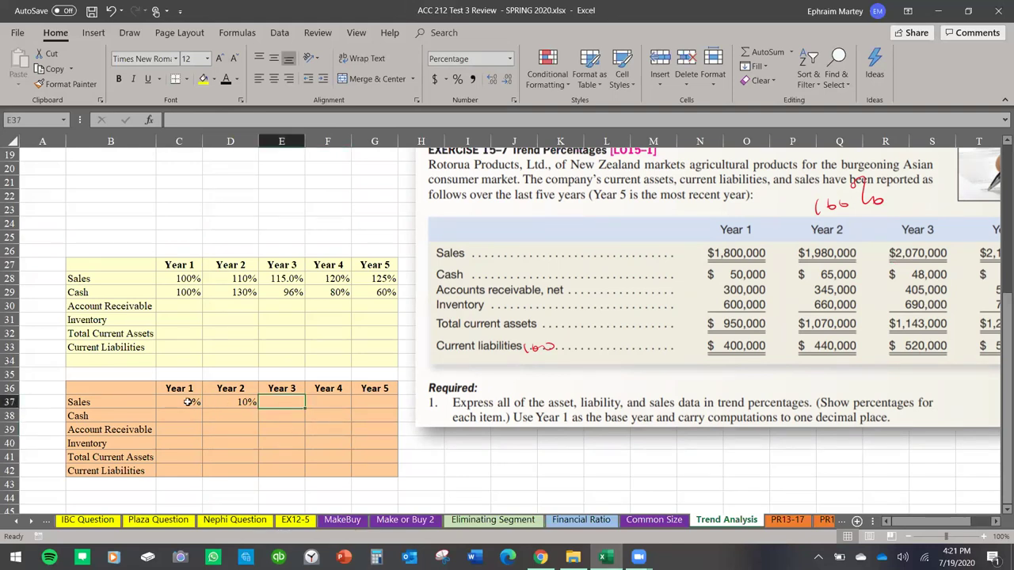
pyautogui.click(189, 402)
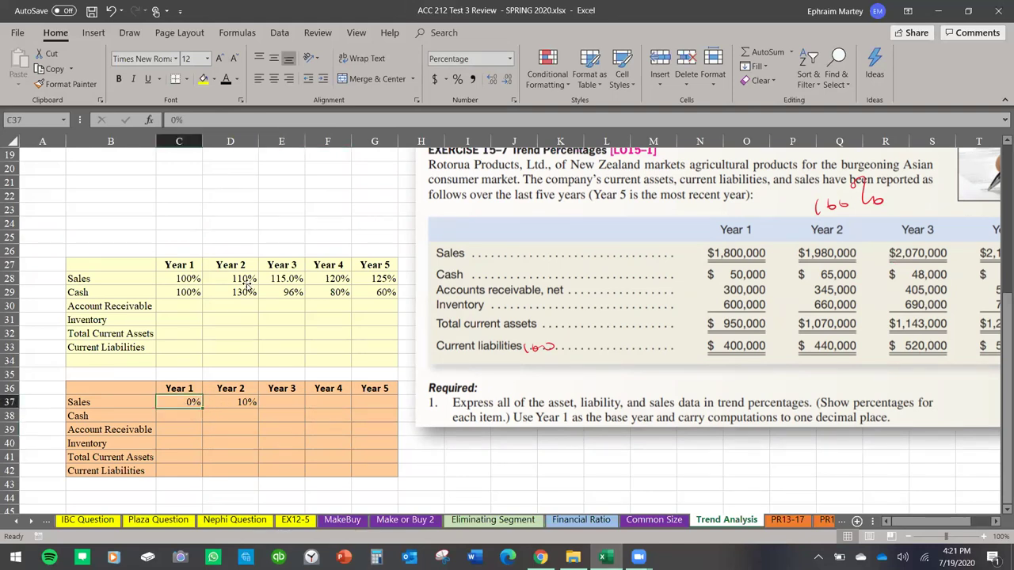
pyautogui.press('Right')
pyautogui.click(275, 400)
pyautogui.write('=(')
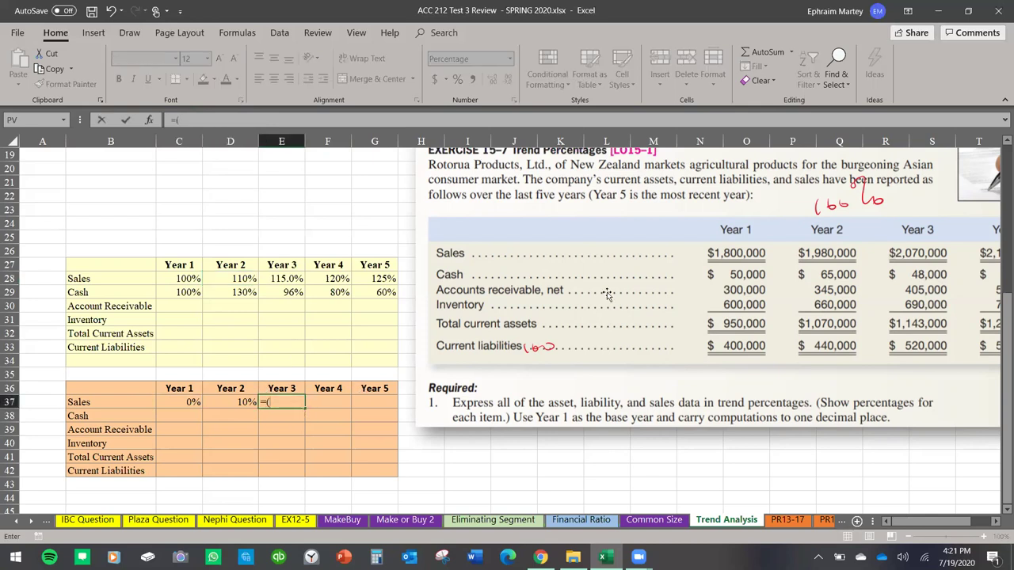
pyautogui.press('Return')
pyautogui.click(612, 265)
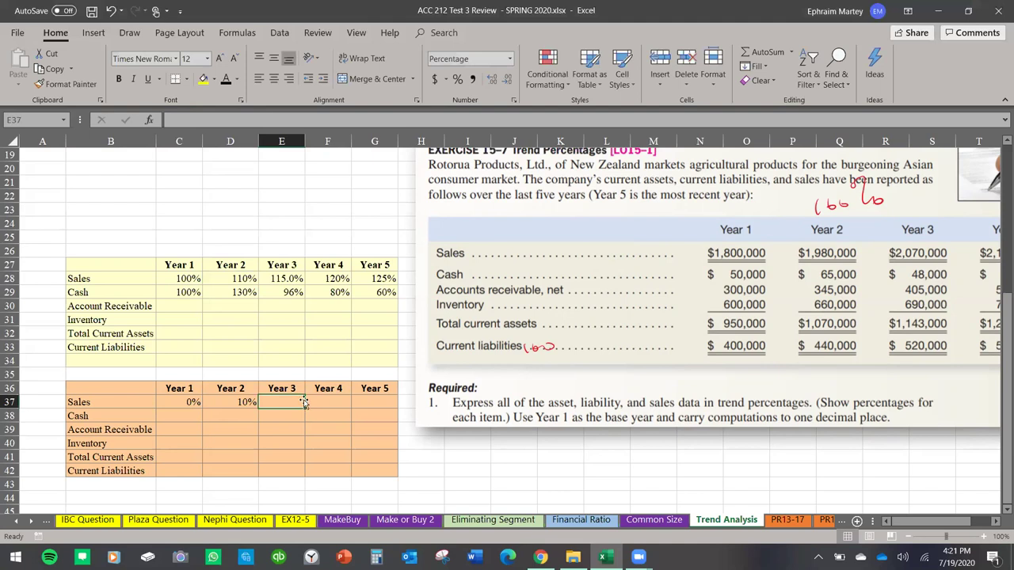
# Move the exercise picture back above the orange table and enter =(2070-1800)/1800+C37 for Year 3 Sales in E37.
pyautogui.moveTo(494, 425); pyautogui.dragTo(167, 361)
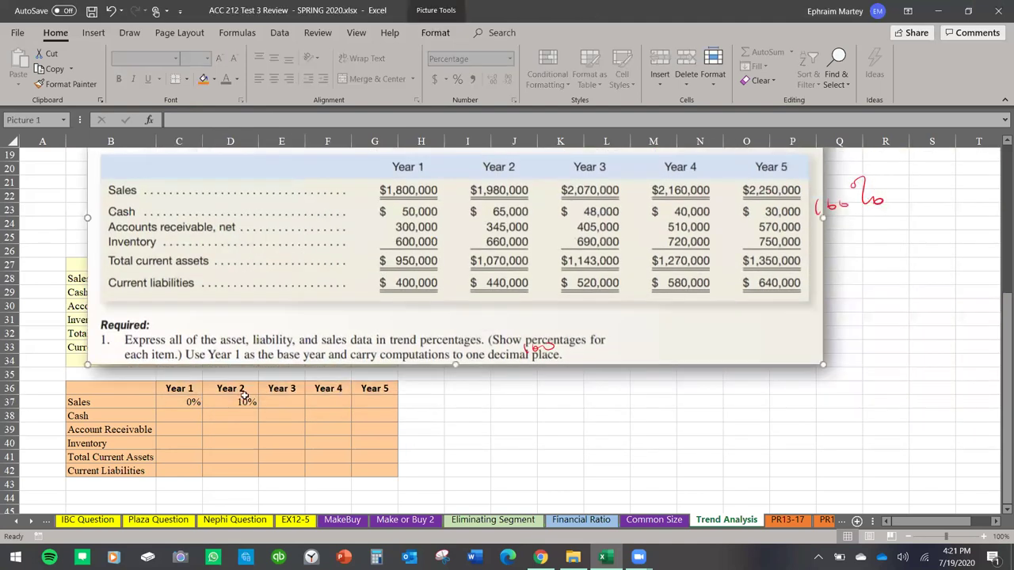
pyautogui.click(273, 402)
pyautogui.write('=(')
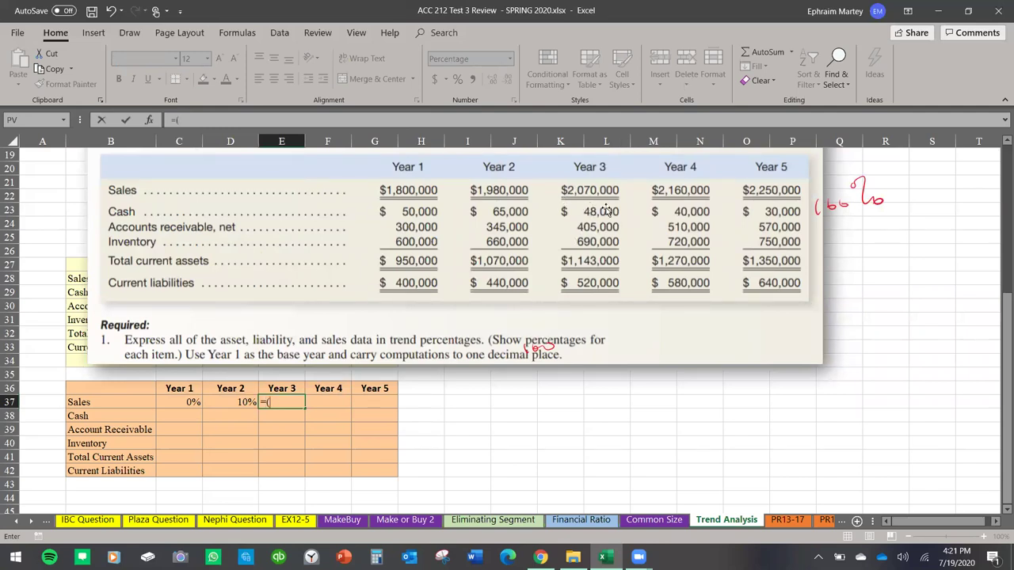
pyautogui.write('2070-1800')
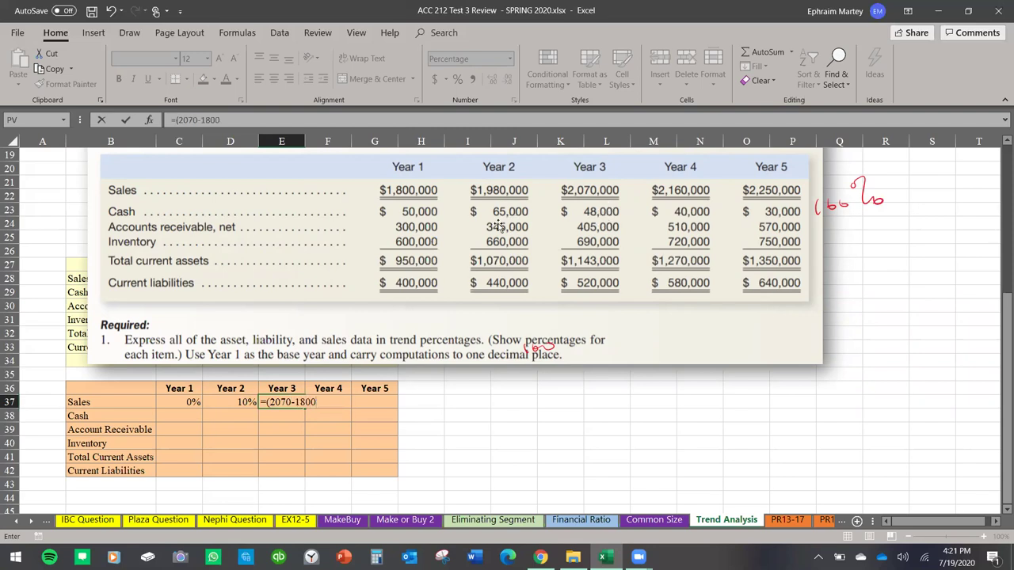
pyautogui.write(')/1800+')
pyautogui.click(195, 403)
pyautogui.press('Return')
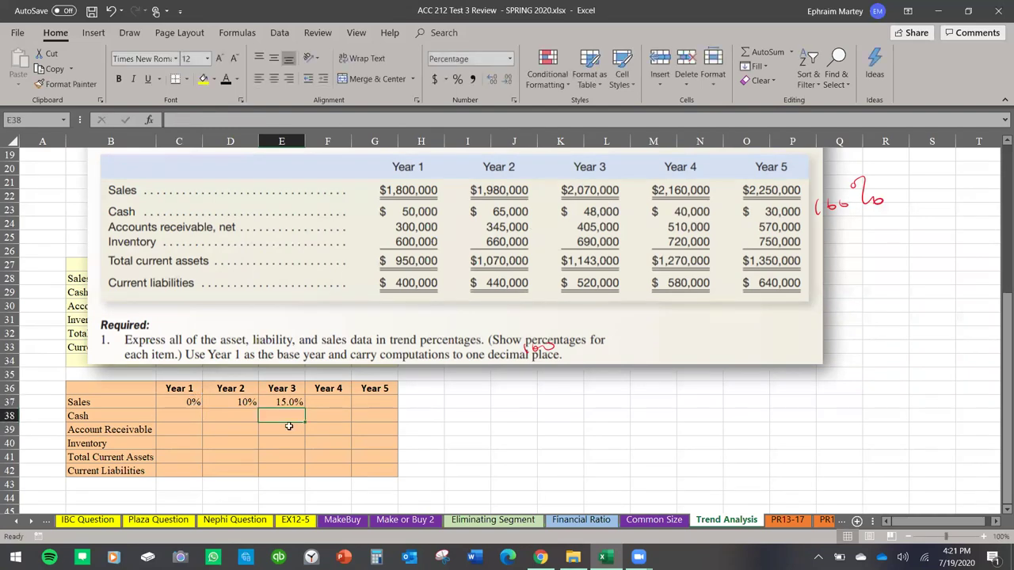
# Enter =(2160-1800)/1800+C37 as the Year 4 Sales percentage in F37 of the orange table.
pyautogui.click(333, 402)
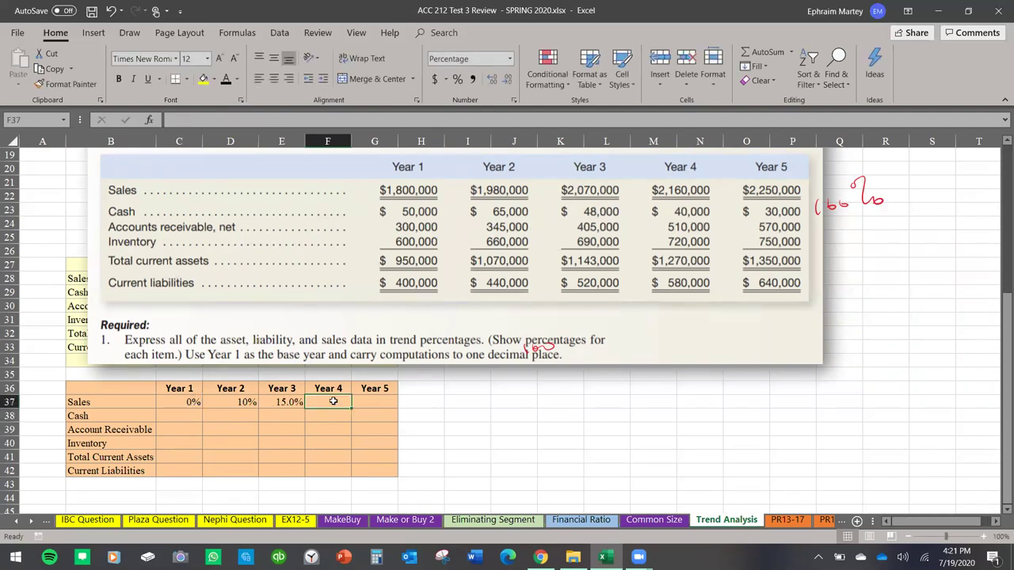
pyautogui.write('=(')
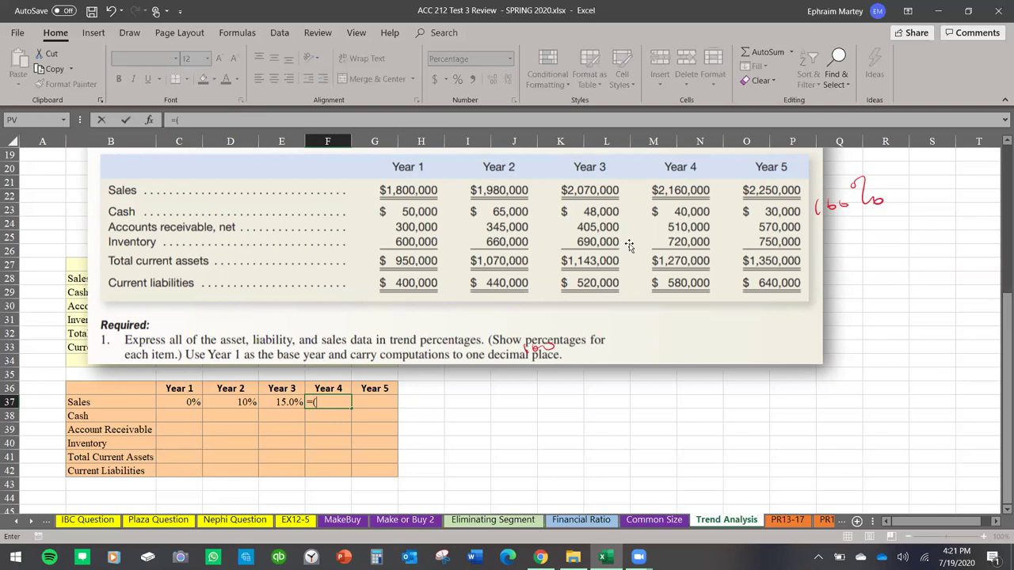
pyautogui.write('2160-180')
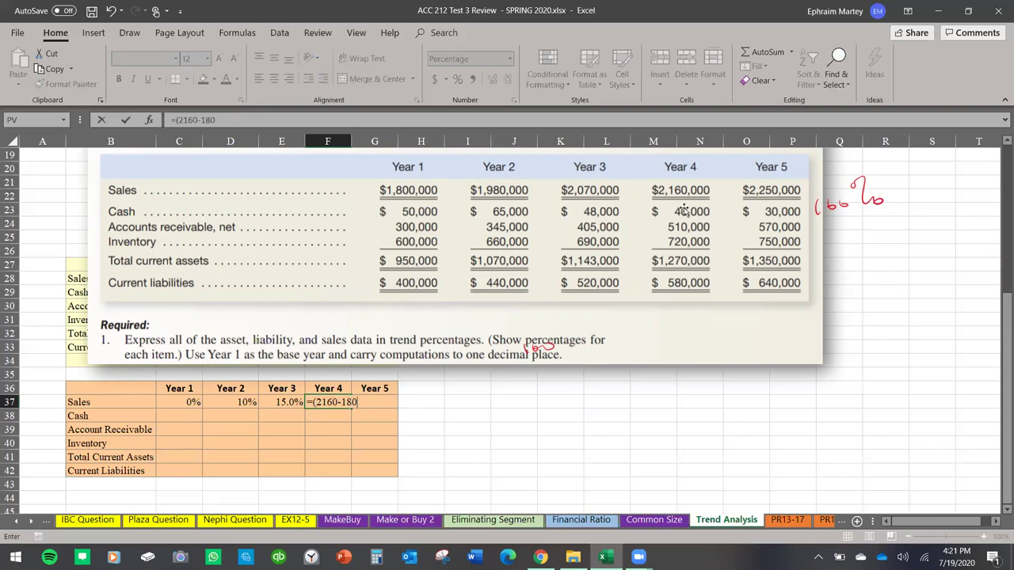
pyautogui.write('0)/1800+')
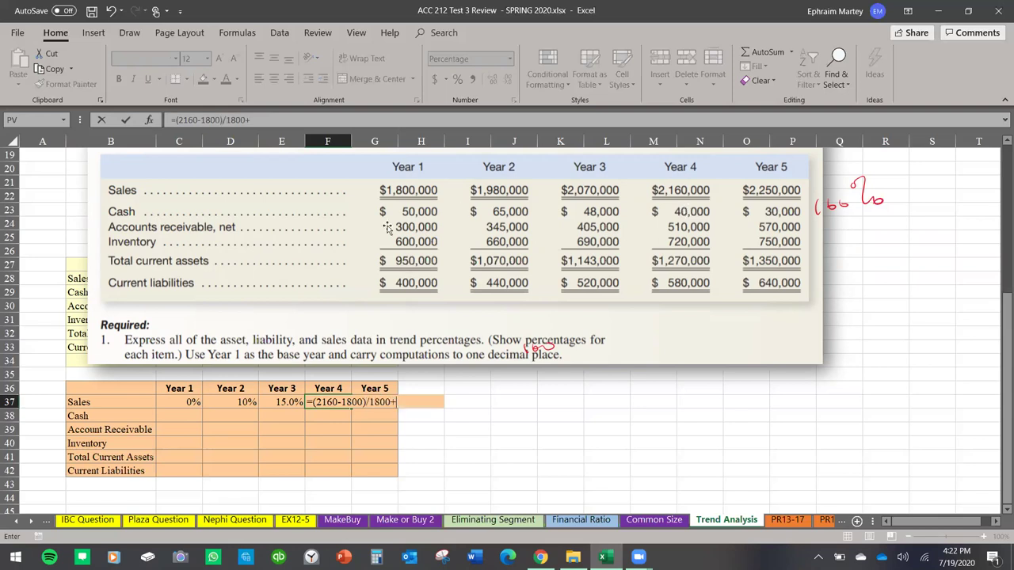
pyautogui.click(196, 404)
pyautogui.press('Tab')
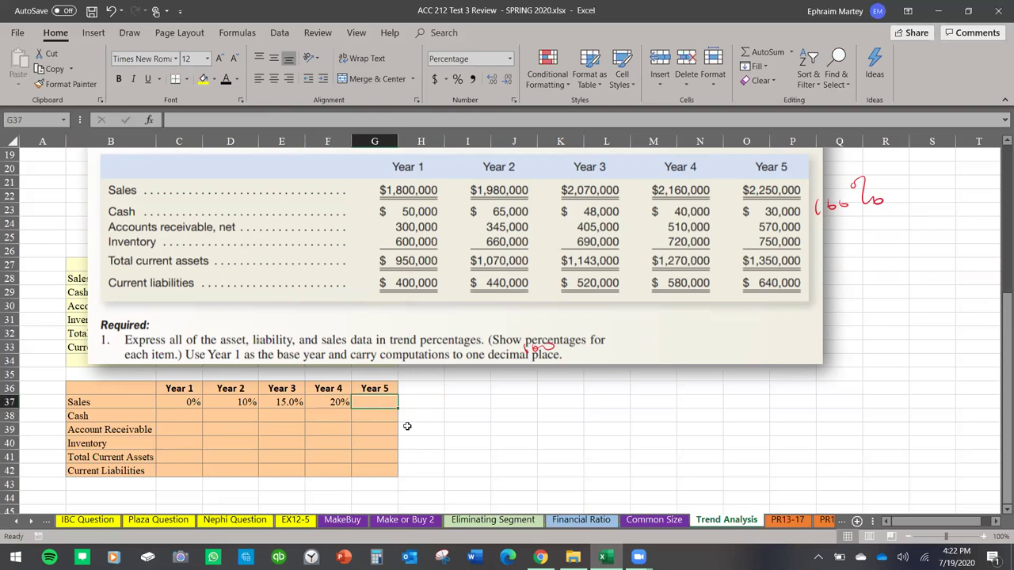
# Enter =(2250-1800)/1800 as the Year 5 Sales percentage in G37.
pyautogui.write('=')
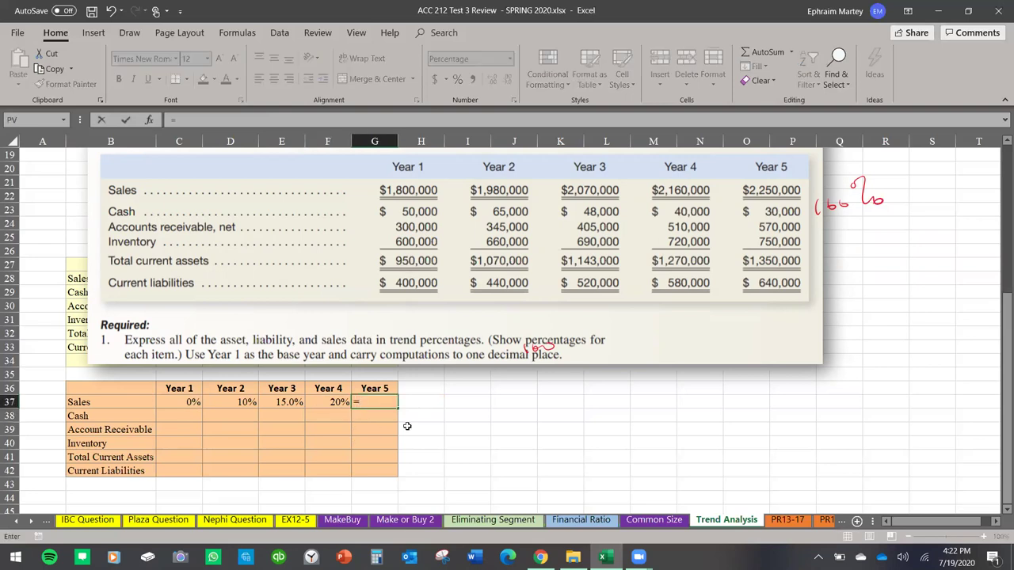
pyautogui.write('(2250')
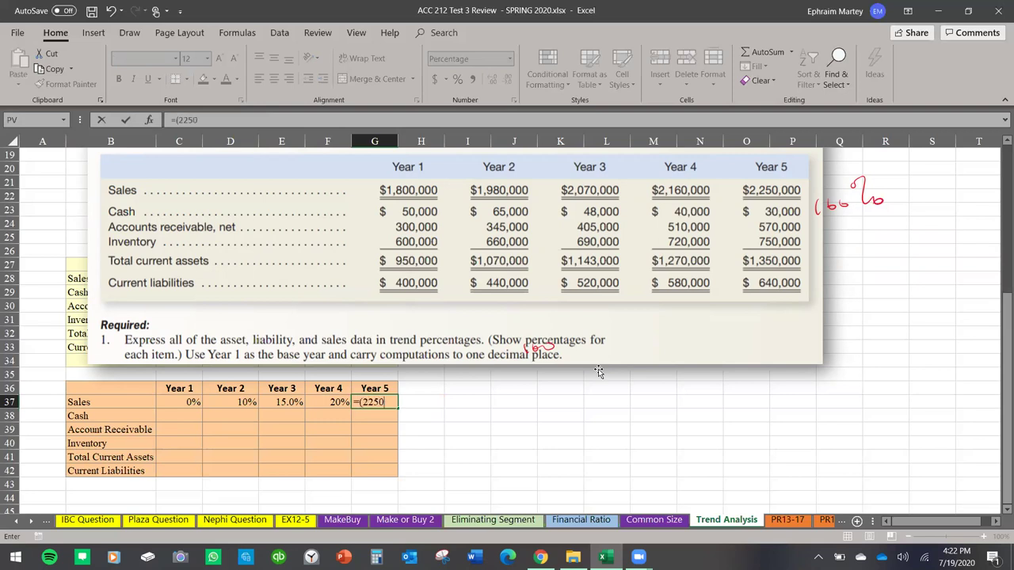
pyautogui.write('-18')
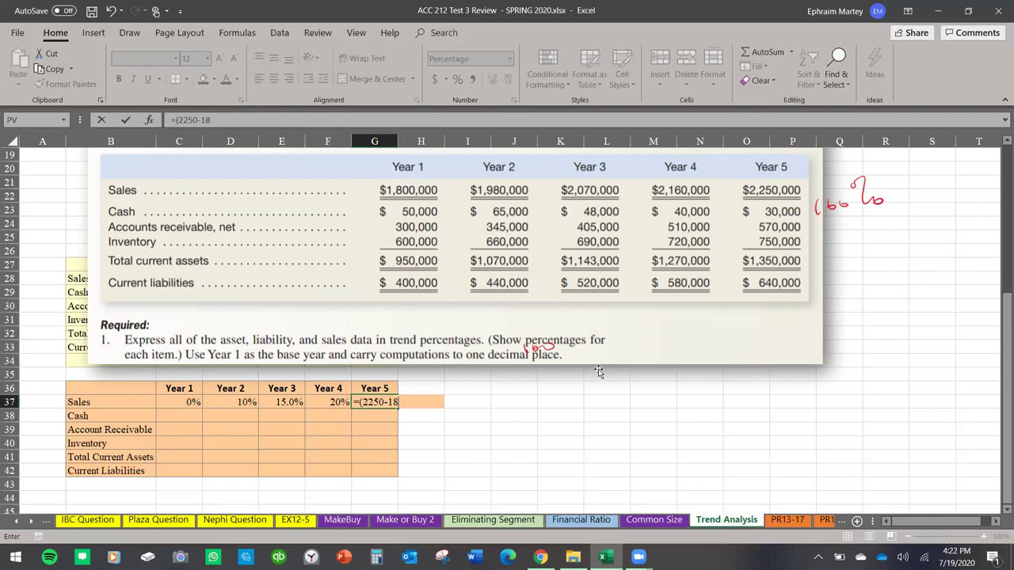
pyautogui.write('00)/1800')
pyautogui.press('Return')
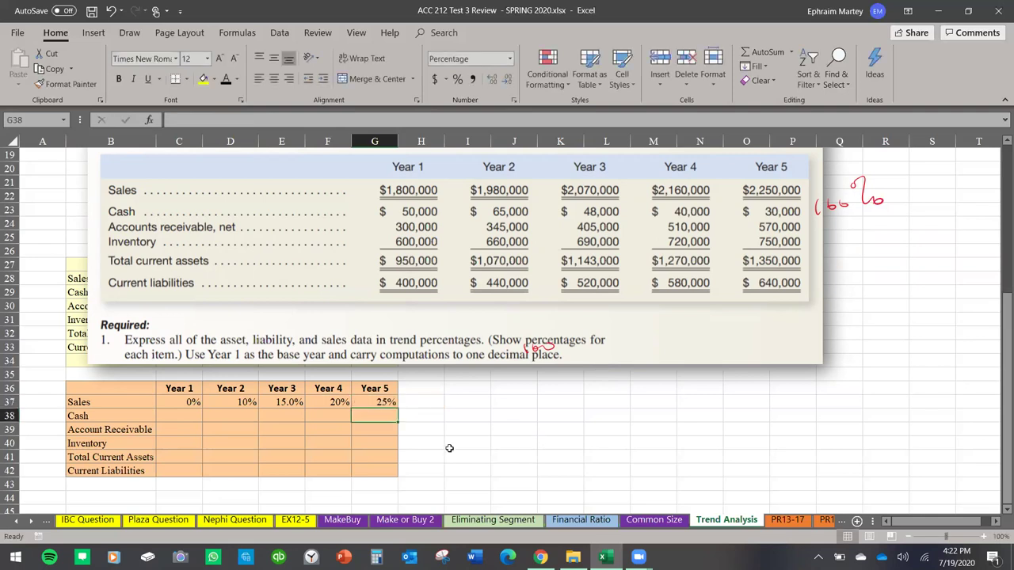
# Draw a red upward-sloping arrow and a red downward-sloping arrow freehand in the empty cells beside the orange table.
pyautogui.click(449, 445)
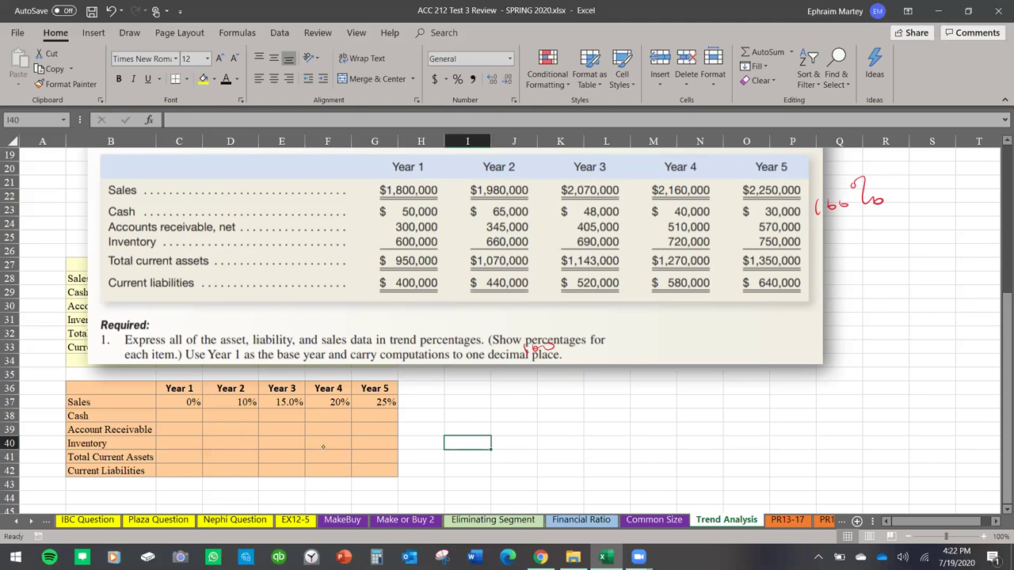
pyautogui.moveTo(557, 448)
pyautogui.mouseDown()
pyautogui.moveTo(621, 396)
pyautogui.moveTo(634, 400)
pyautogui.mouseUp()
pyautogui.moveTo(696, 408)
pyautogui.mouseDown()
pyautogui.moveTo(796, 432)
pyautogui.moveTo(782, 453)
pyautogui.mouseUp()
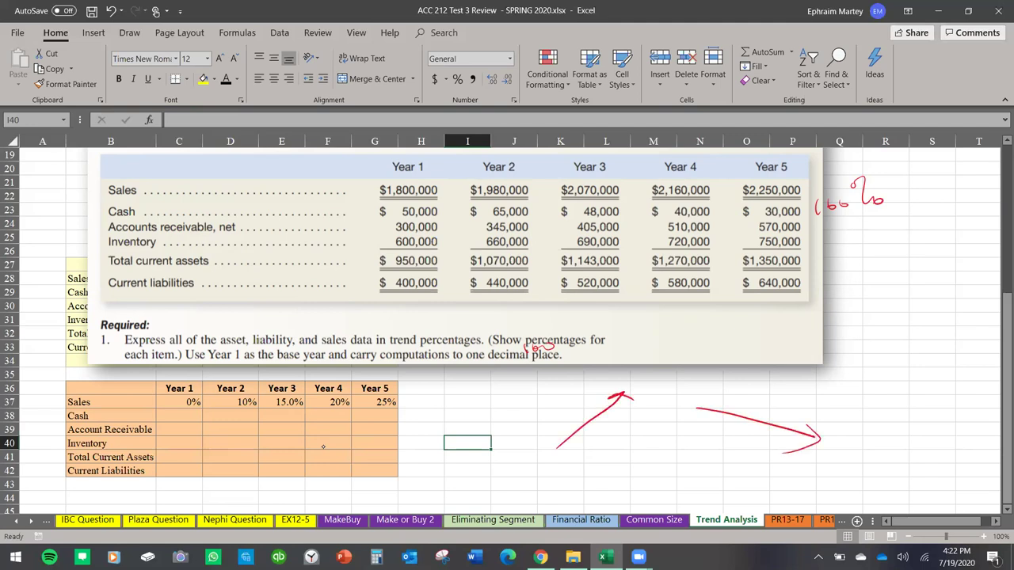
# Review the PR13-17 sheet's capital budgeting problem and its worked answers for NPV, IRR, simple rate of return and the investment decision.
pyautogui.click(787, 520)
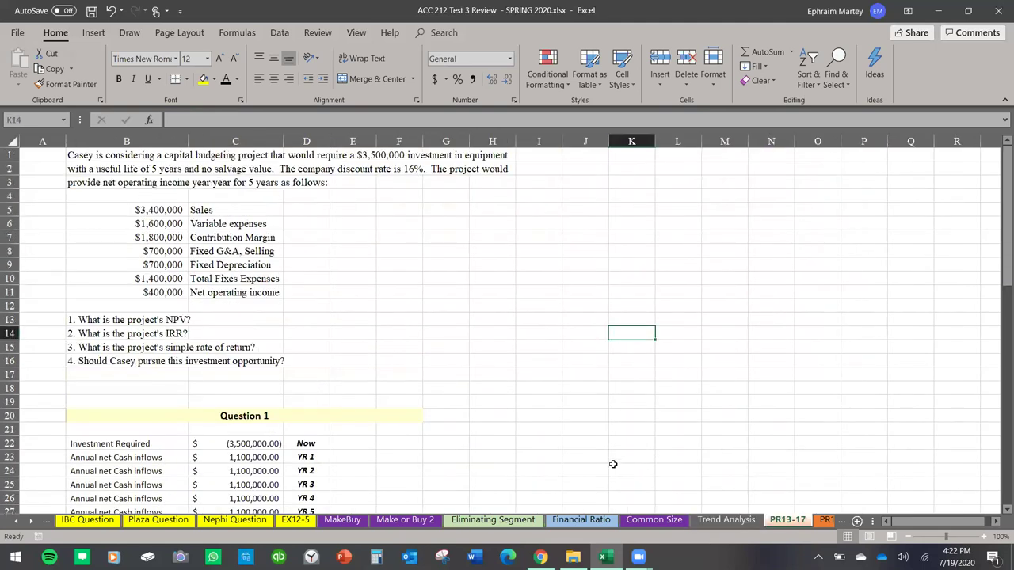
pyautogui.scroll(-1, 574, 424)
pyautogui.scroll(1, 559, 416)
pyautogui.scroll(-4, 389, 254)
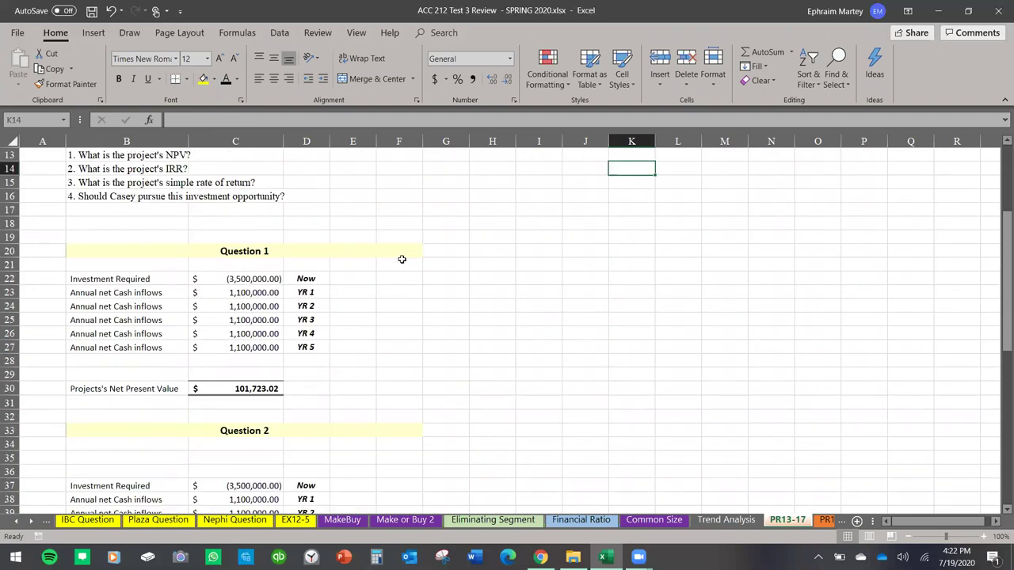
pyautogui.scroll(-1, 402, 259)
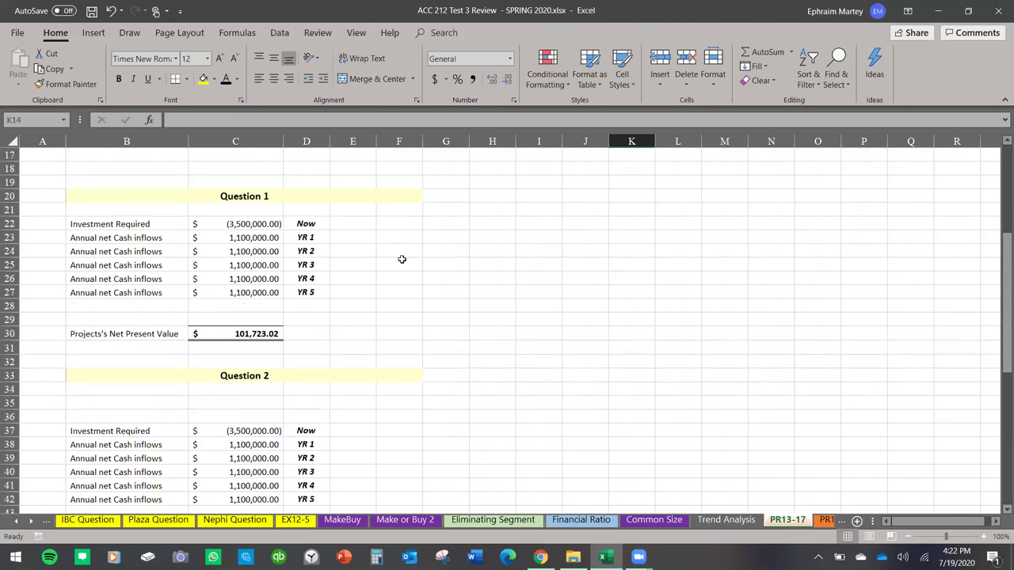
pyautogui.scroll(-5, 402, 259)
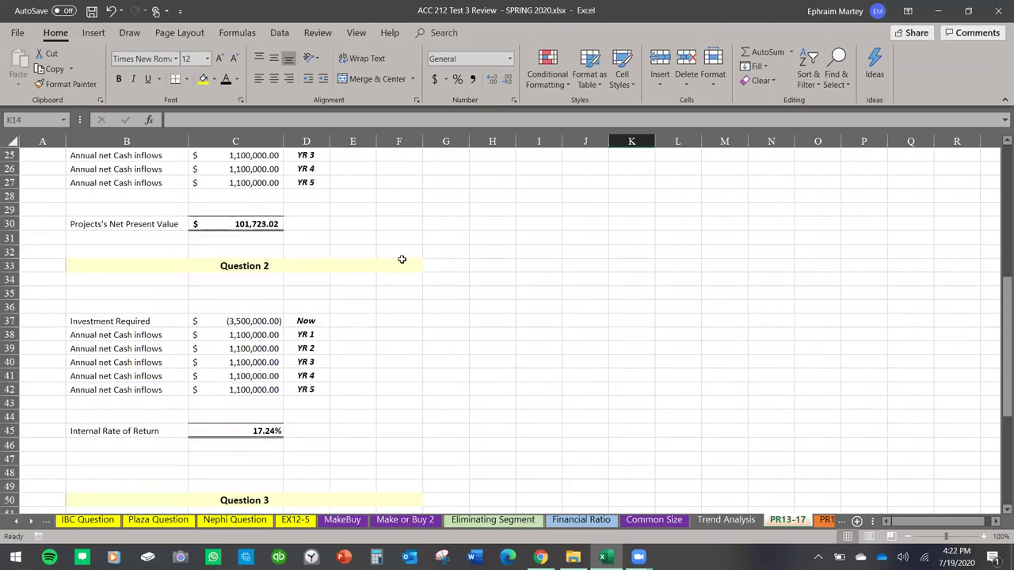
pyautogui.scroll(-1, 401, 259)
pyautogui.scroll(-1, 401, 259)
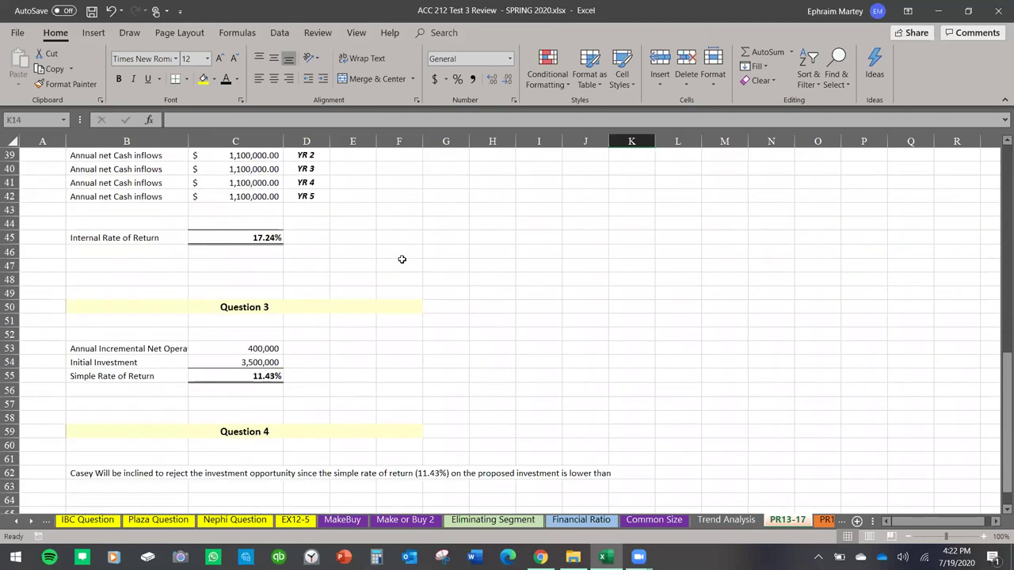
pyautogui.scroll(1, 402, 259)
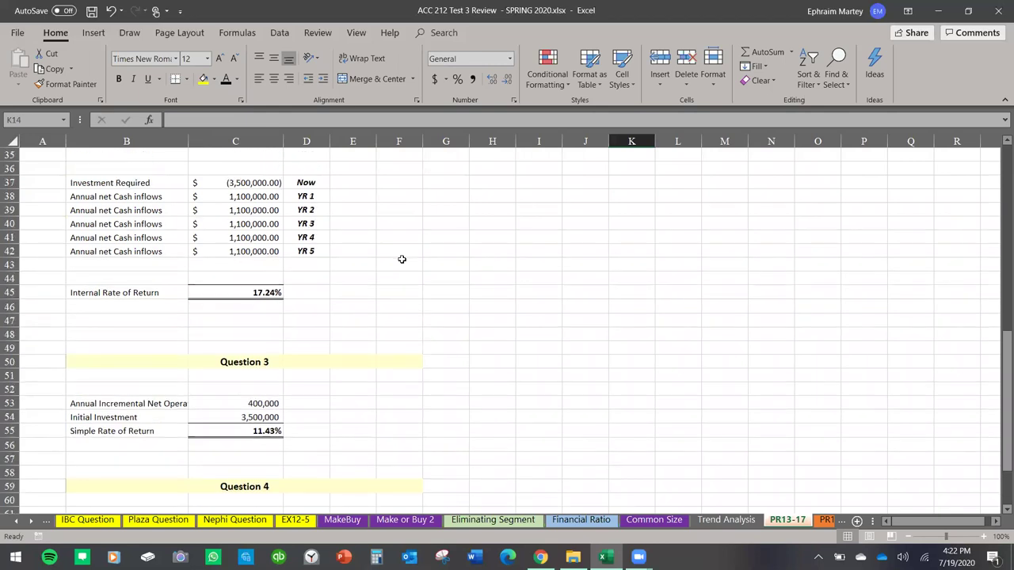
pyautogui.scroll(3, 402, 259)
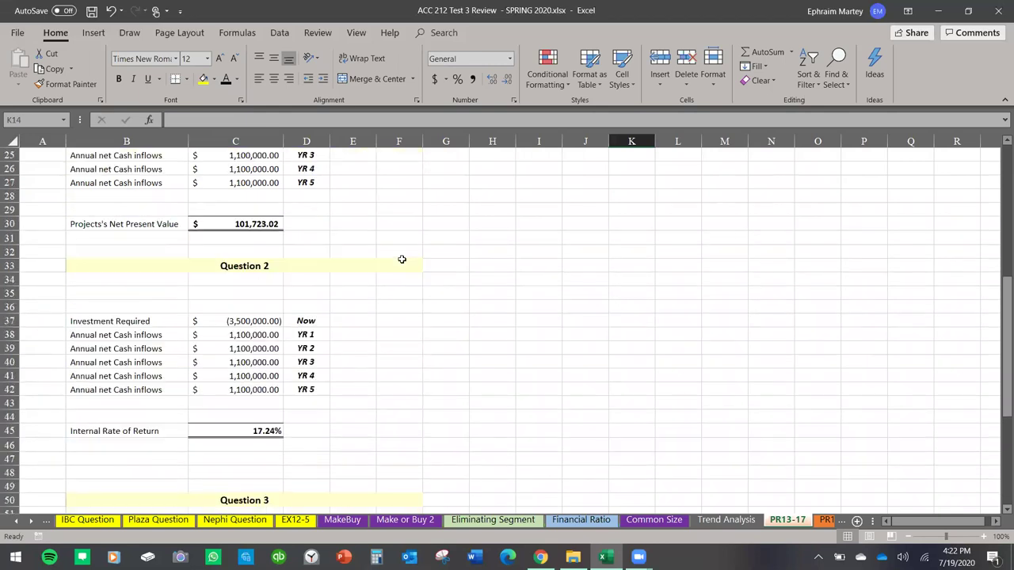
pyautogui.scroll(2, 402, 259)
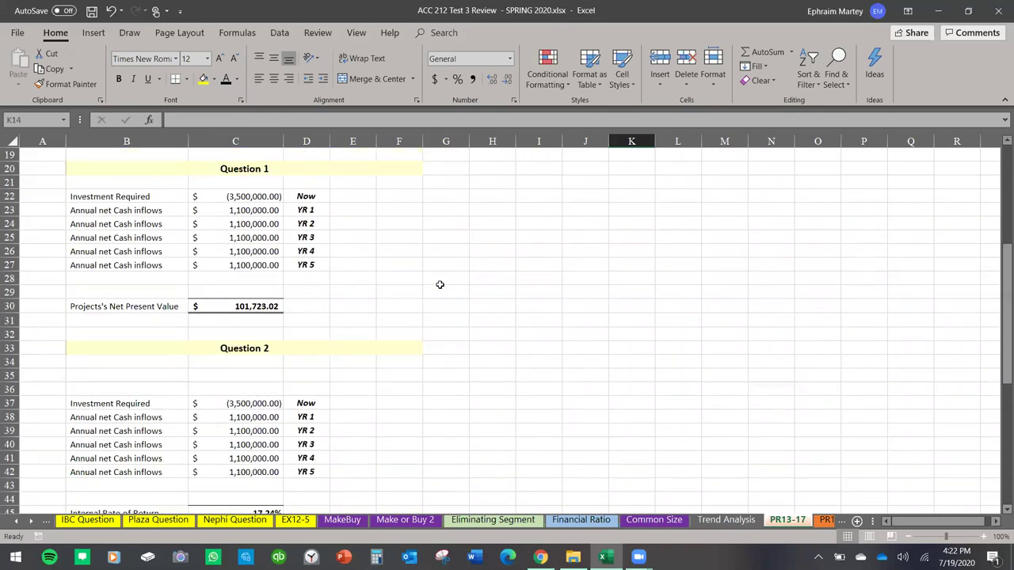
# Review the PR13-16 sheet's mineral deposit problem and its cash flow, NPV and IRR solution.
pyautogui.click(827, 520)
pyautogui.scroll(-1, 435, 345)
pyautogui.scroll(1, 434, 348)
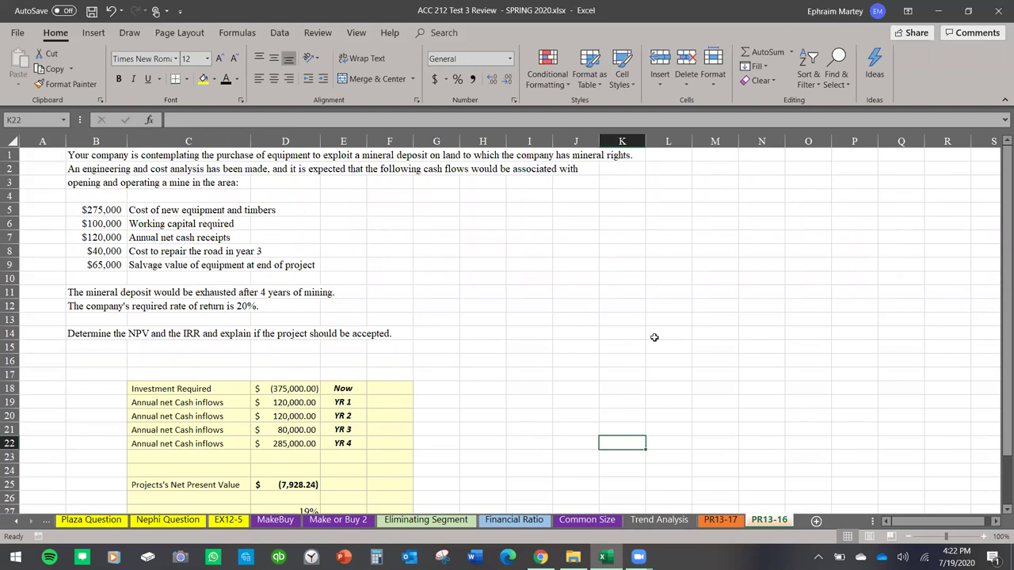
pyautogui.scroll(-3, 654, 337)
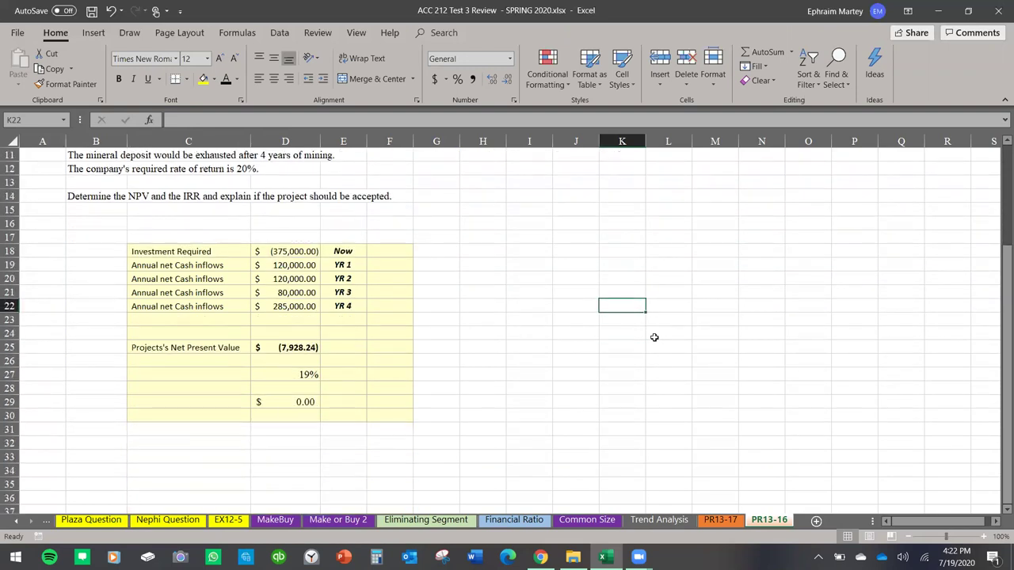
# Go back to the Liahona sheet at the beginning of the workbook.
pyautogui.click(14, 522)
pyautogui.click(14, 522)
pyautogui.click(12, 527)
pyautogui.click(11, 527)
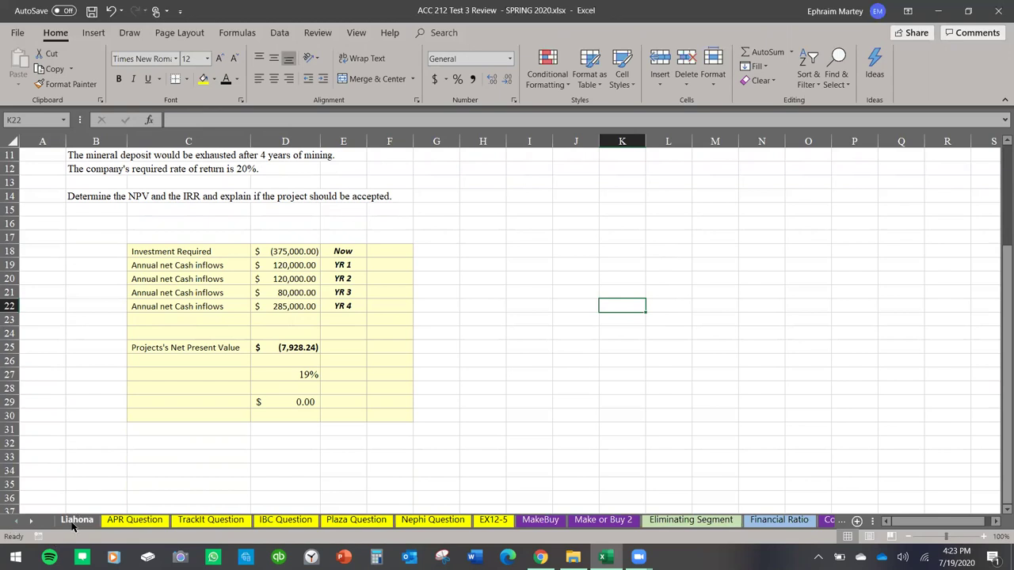
pyautogui.click(75, 523)
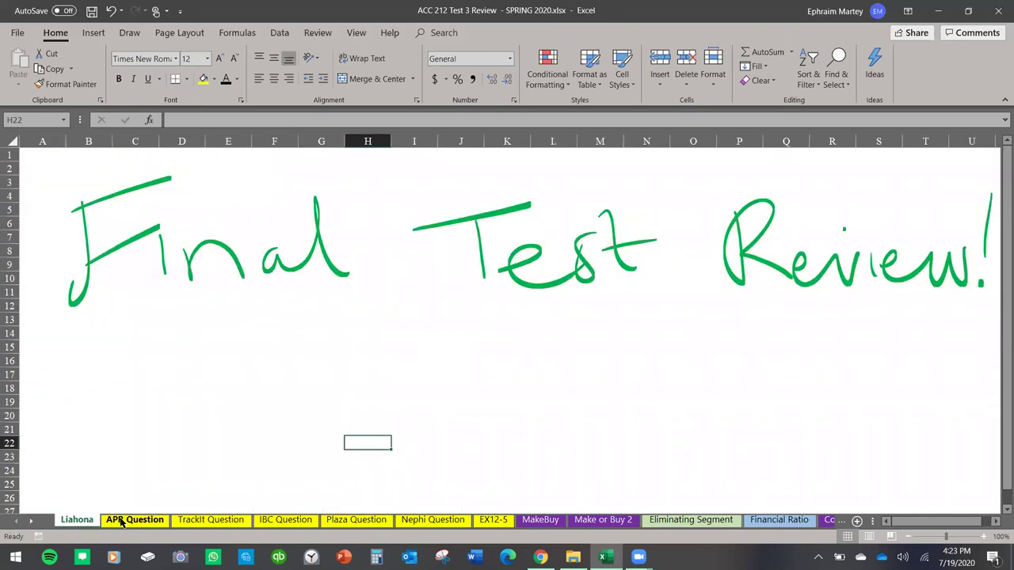